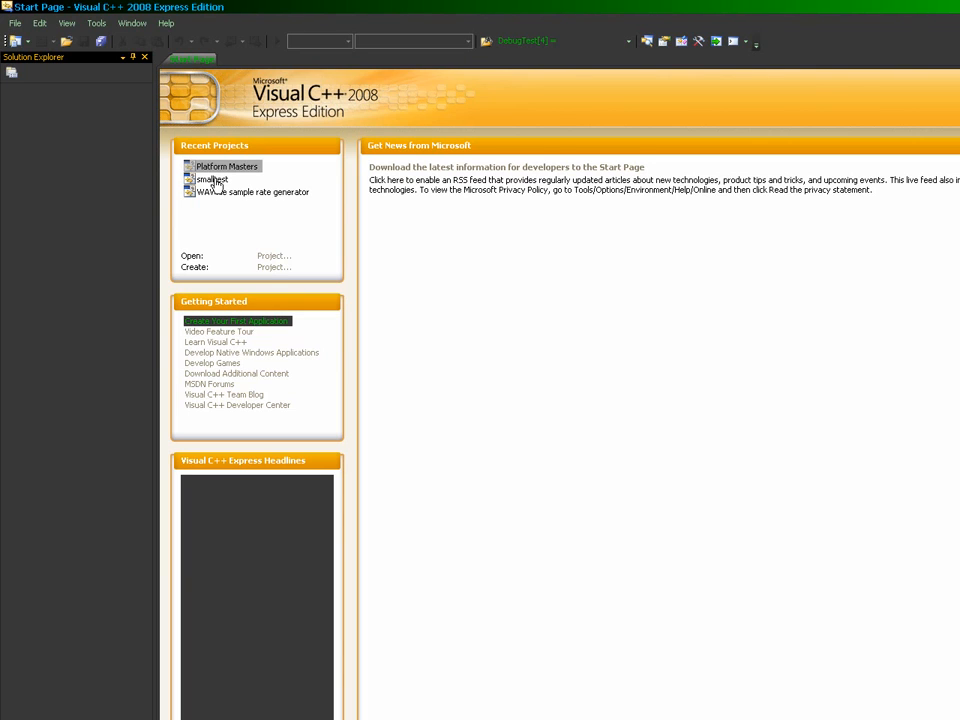
Step: Open the smalltest project and bring firsttest.c's per-world Scaling blocks into view
click(214, 180)
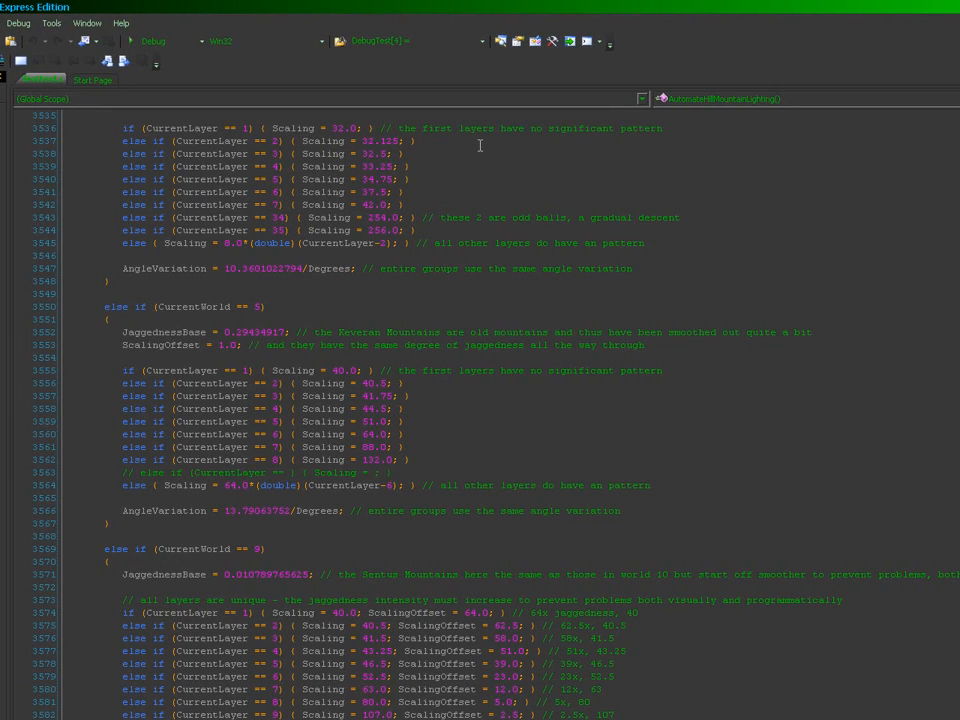
scroll(480, 146, up, 2)
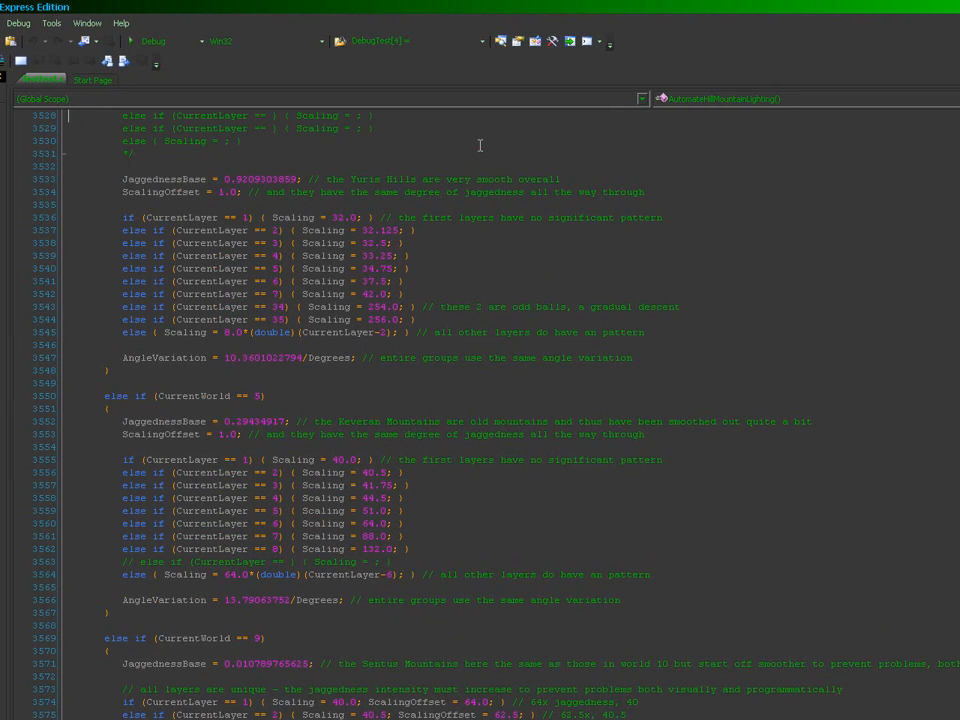
click(951, 204)
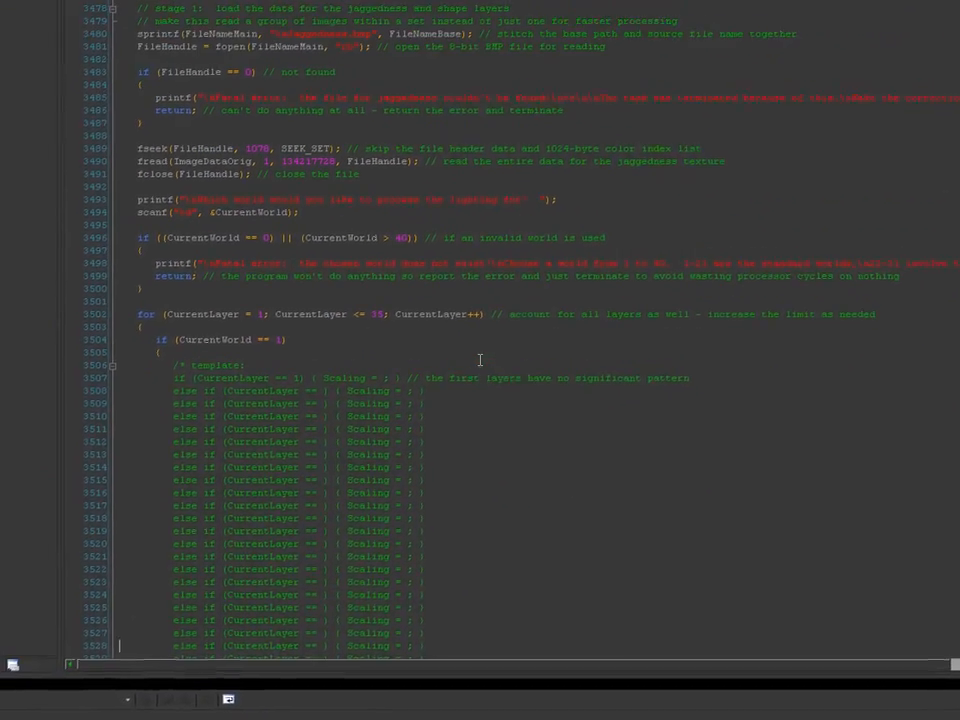
Step: Duplicate the World 1 scaling block directly below the original
click(410, 453)
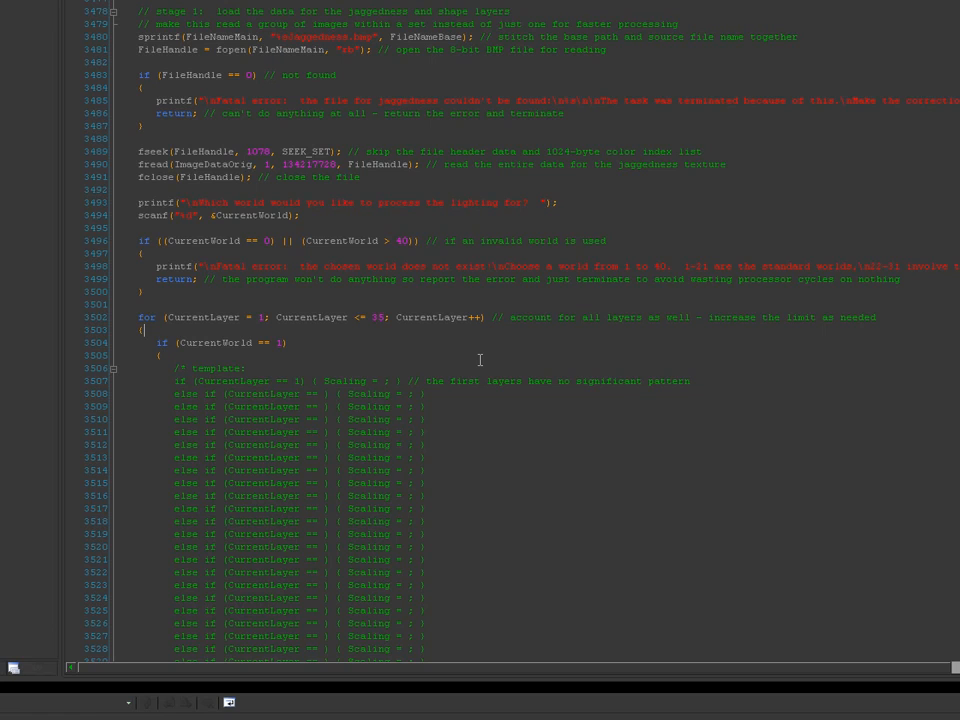
key(Down)
key(shift+Down)
key(shift+Down)
key(shift+Down)
key(shift+Down)
key(shift+Down)
key(shift+Down)
key(shift+Down)
key(shift+Down)
key(shift+Down)
key(shift+Down)
key(shift+Down)
key(shift+Down)
key(shift+Down)
key(shift+Down)
key(shift+Down)
key(shift+Down)
key(shift+Down)
key(shift+Down)
key(shift+Down)
key(shift+Down)
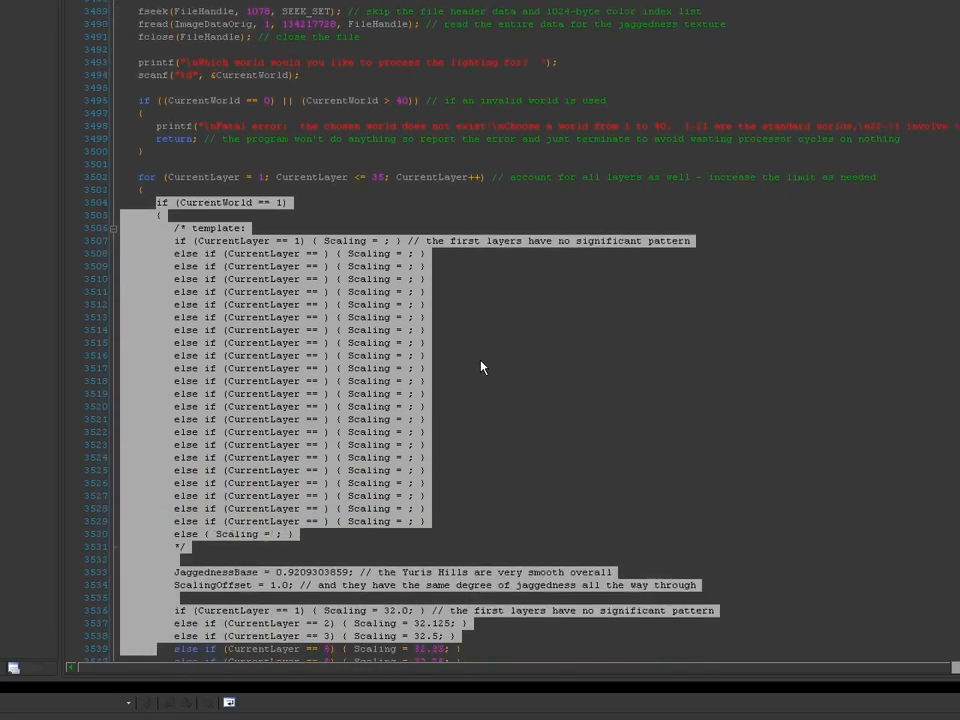
key(shift+Down)
key(shift+Down)
key(shift+Down)
key(shift+Down)
key(shift+Down)
key(shift+Down)
key(shift+Down)
key(shift+Down)
key(shift+Down)
key(ctrl+c)
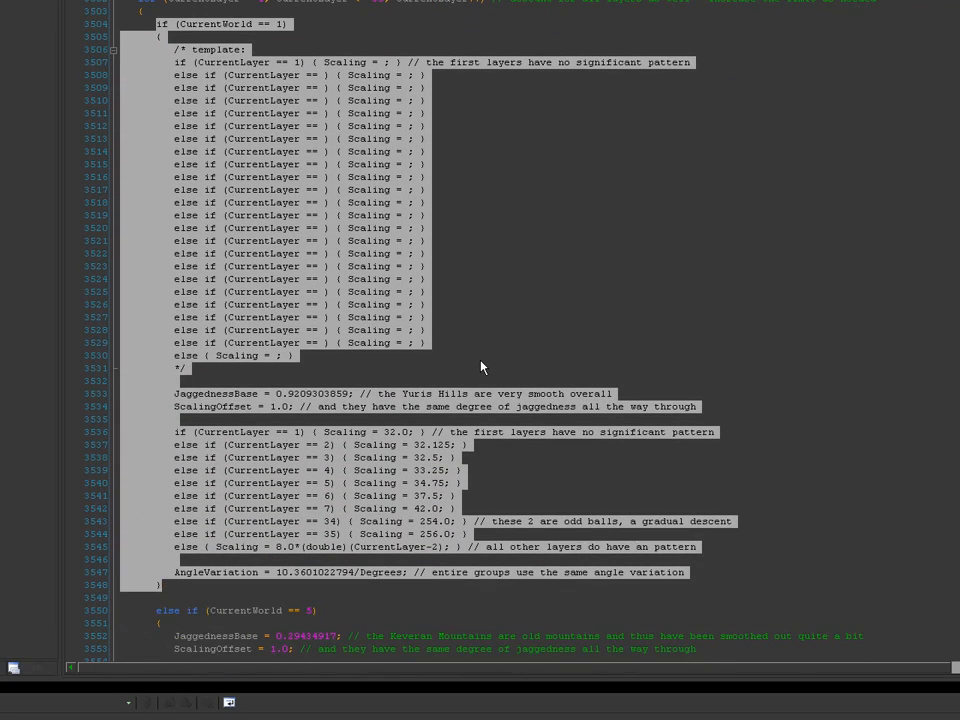
key(Escape)
key(Return)
key(Return)
key(Up)
key(Up)
key(ctrl+v)
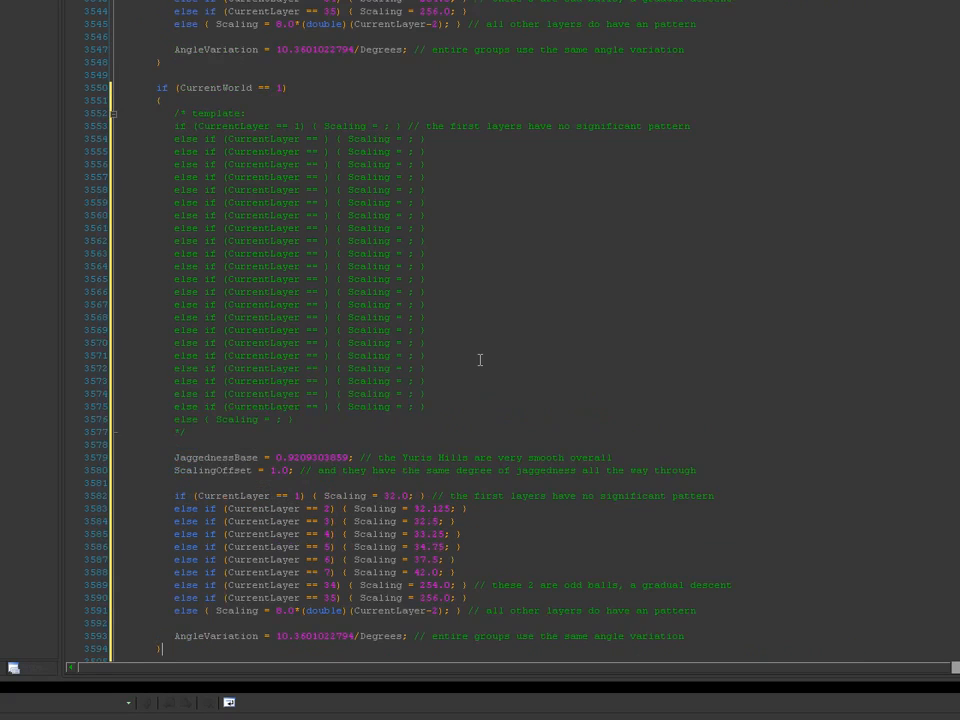
key(Down)
Step: Turn the copy into an 'else if (CurrentWorld == 4)' block without the template comment opener
click(401, 119)
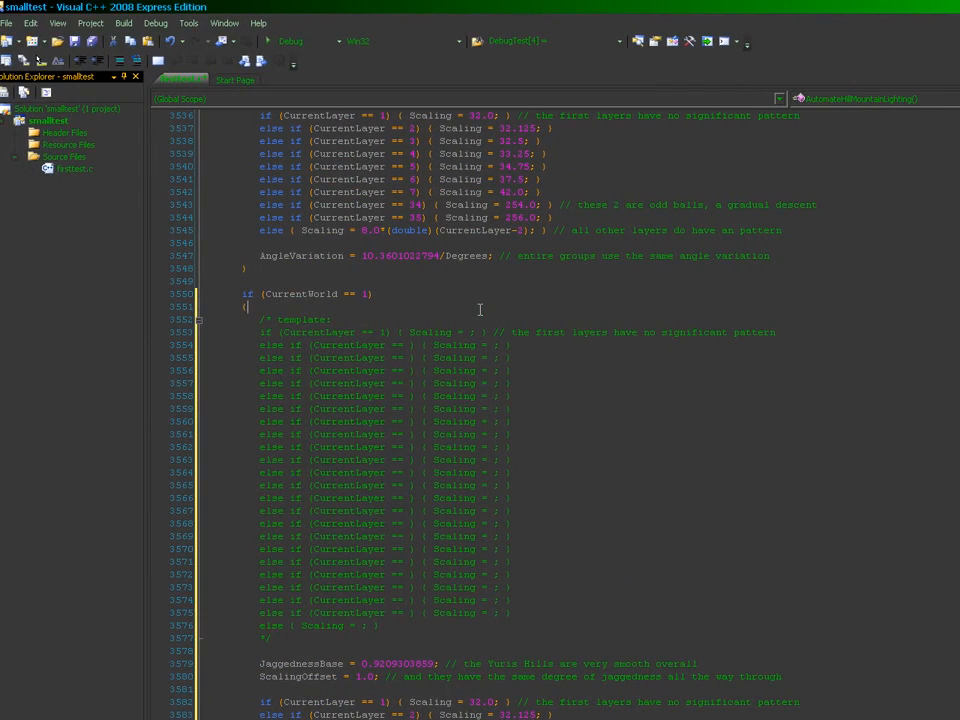
key(Right)
key(shift+Down)
key(Delete)
key(Left)
key(shift+Left)
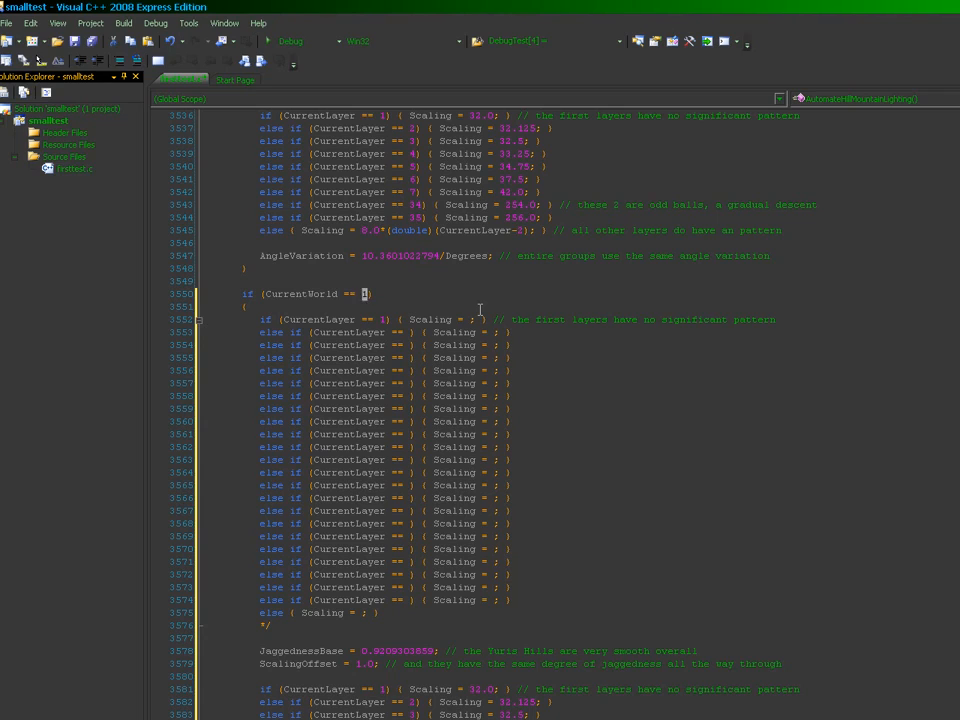
text(4)
key(Up)
key(Down)
key(Home)
text(else)
key(Down)
key(Right)
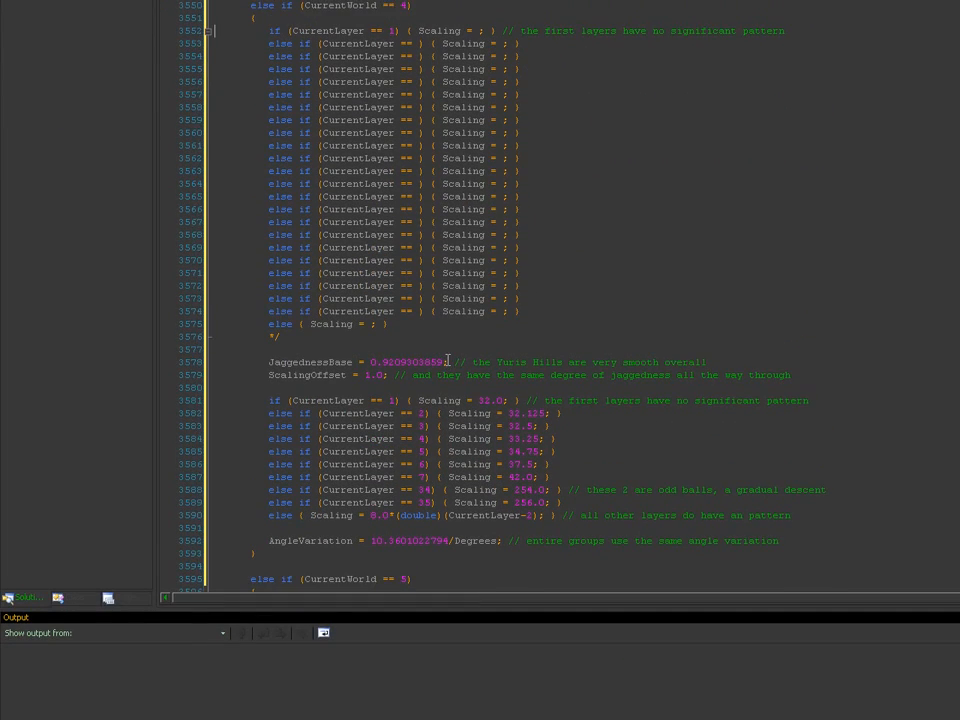
Step: Copy the JaggednessBase = 0.9209303859 and ScalingOffset = 1.0 lines to the World 4 block's top
key(Down)
key(shift+Down)
key(shift+Down)
key(ctrl+shift+Left)
key(ctrl+c)
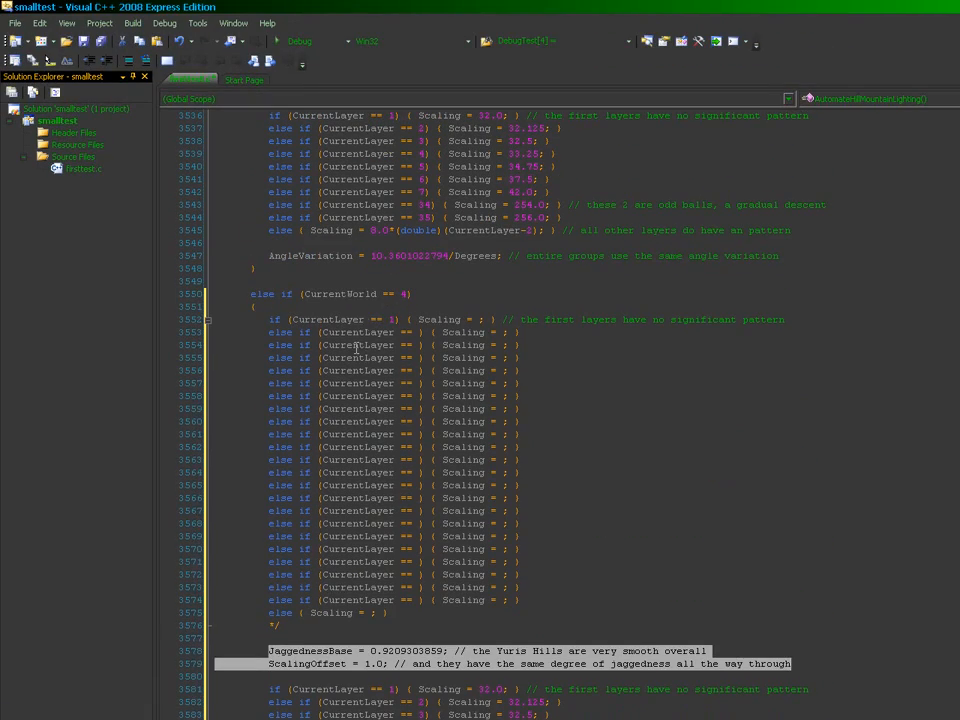
click(373, 31)
key(Return)
key(ctrl+v)
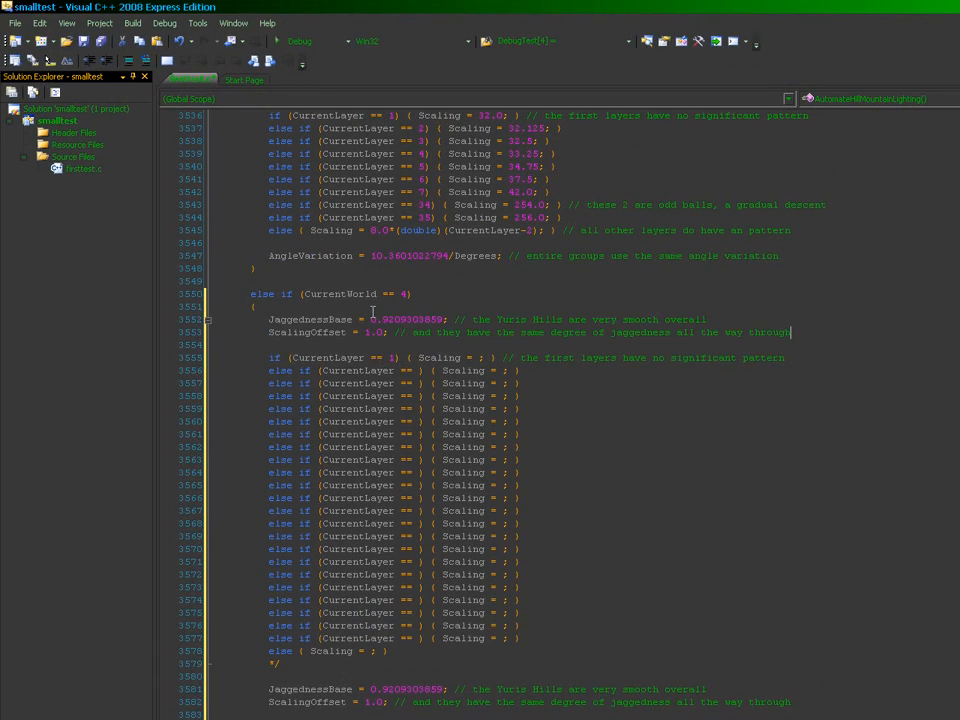
click(952, 208)
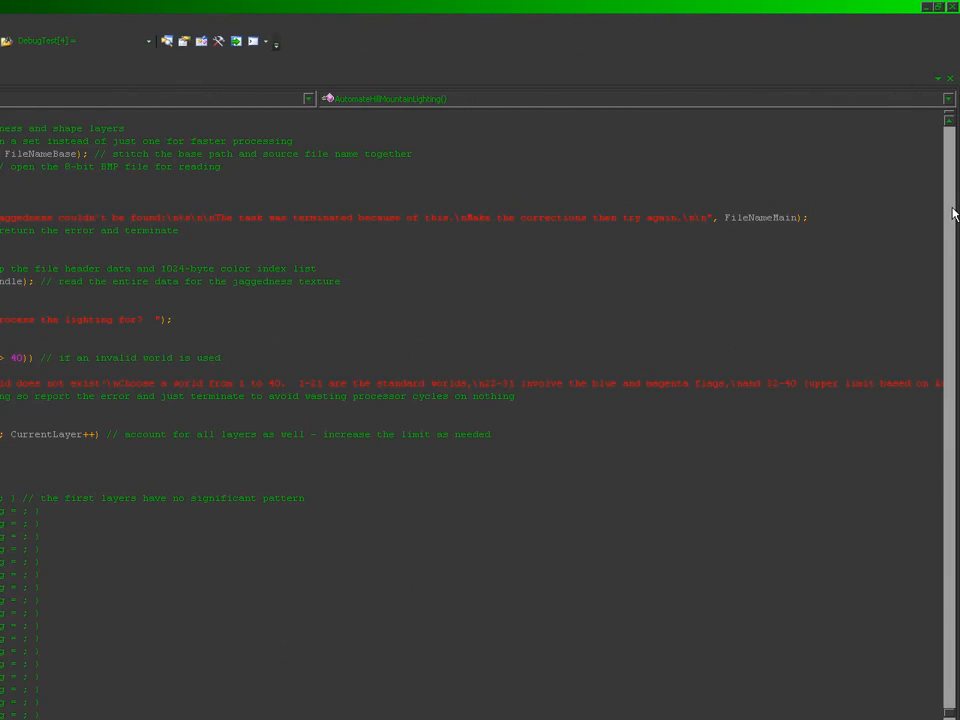
Step: Paste JaggednessBase and ScalingOffset lines into the World 1 template, leaving JaggednessBase as '0.'
click(81, 488)
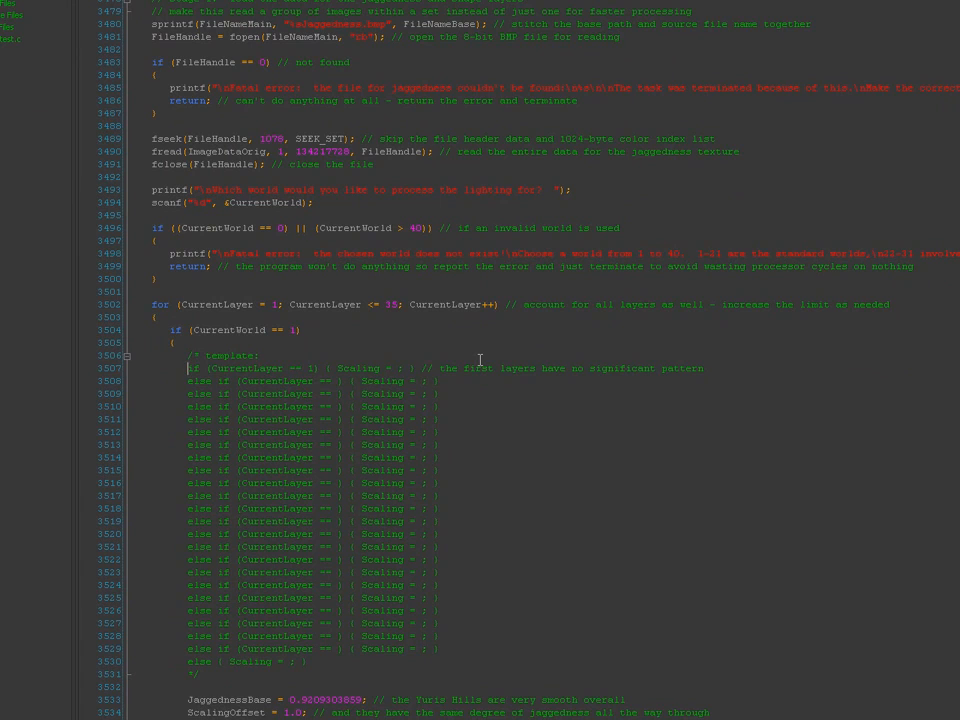
key(Return)
key(Return)
key(Up)
key(Up)
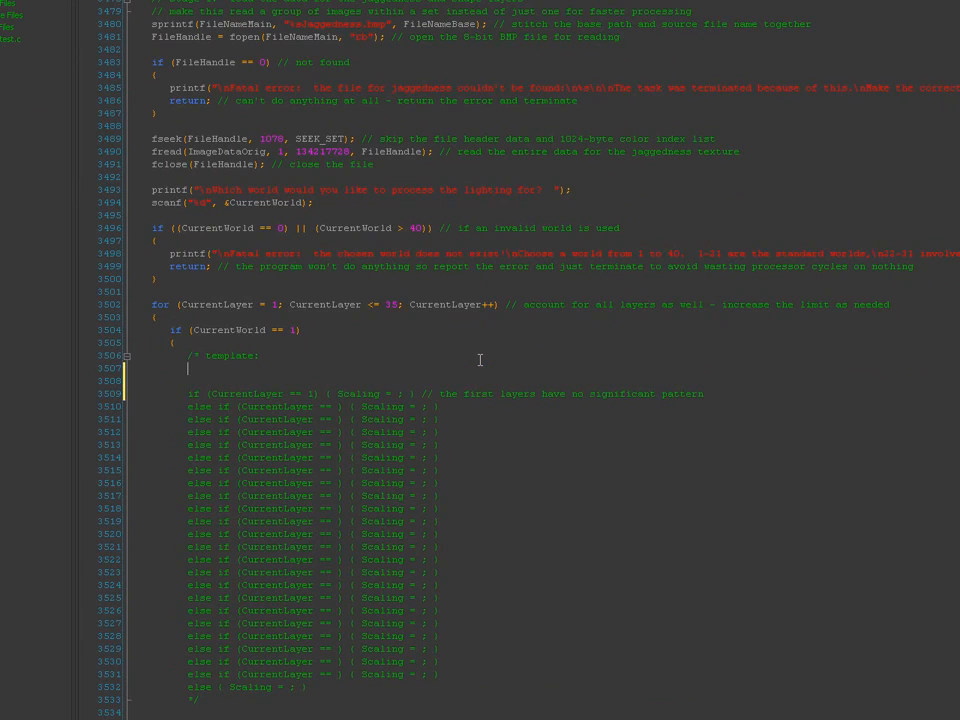
key(ctrl+v)
key(Right)
key(Up)
key(Left)
key(ctrl+shift+Left)
key(ctrl+shift+Left)
key(ctrl+shift+Left)
key(ctrl+shift+Left)
key(ctrl+shift+Left)
key(ctrl+shift+Left)
key(ctrl+shift+Left)
key(ctrl+shift+Left)
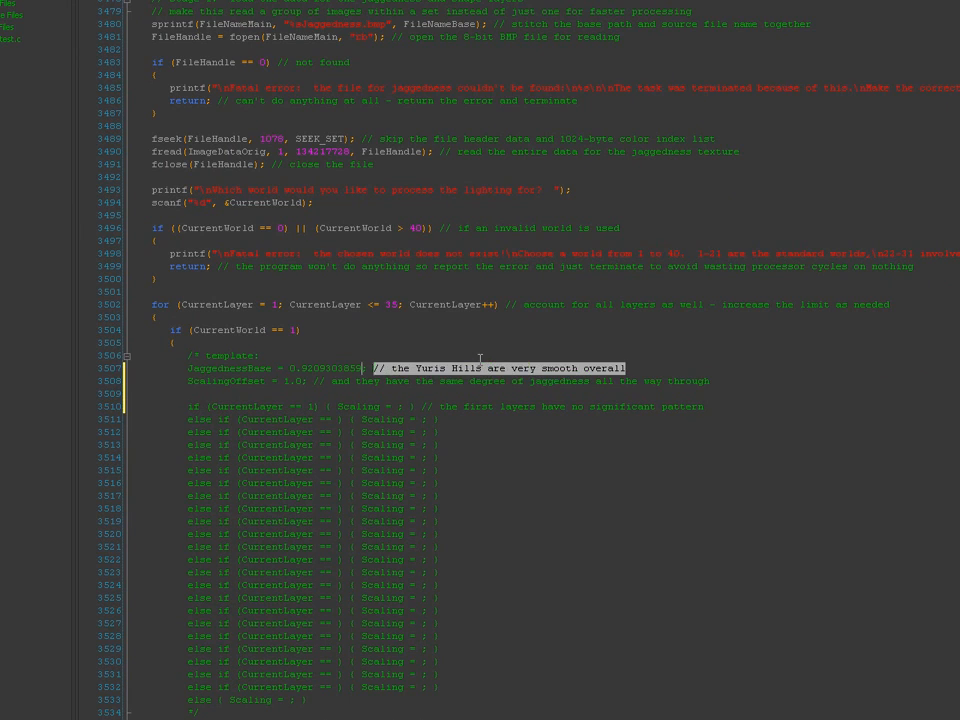
key(ctrl+Left)
key(ctrl+Left)
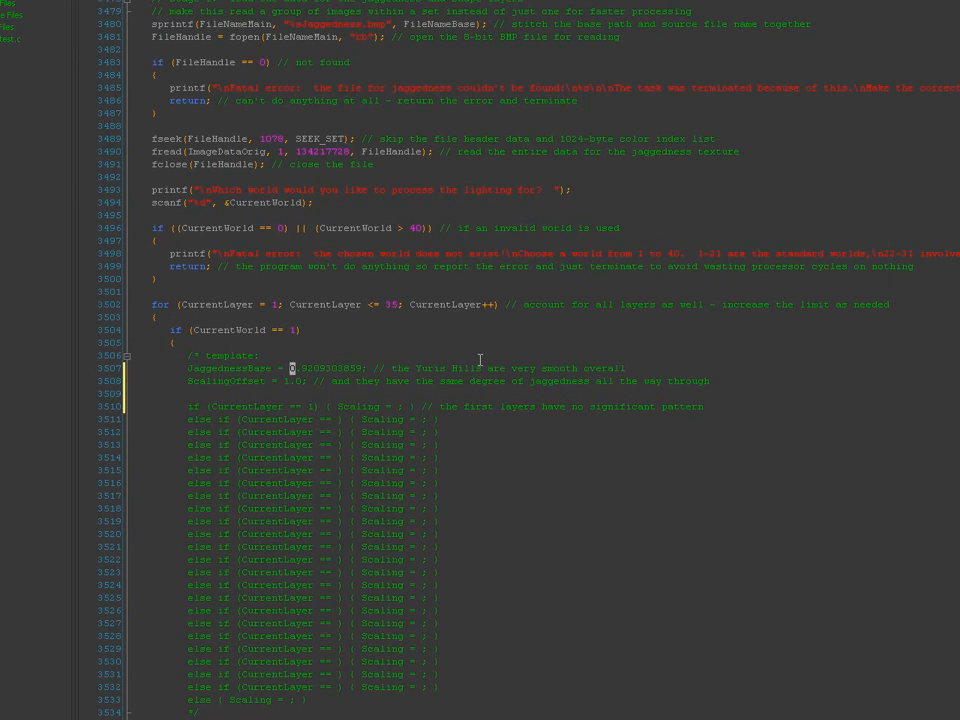
key(ctrl+shift+Right)
key(Delete)
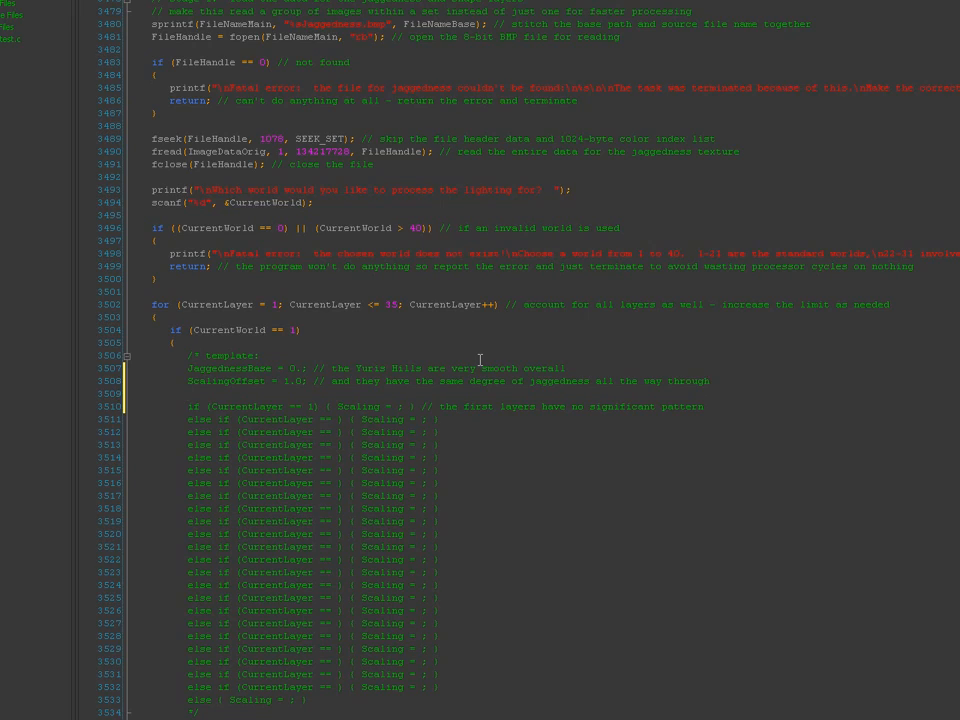
scroll(951, 451, down, 4)
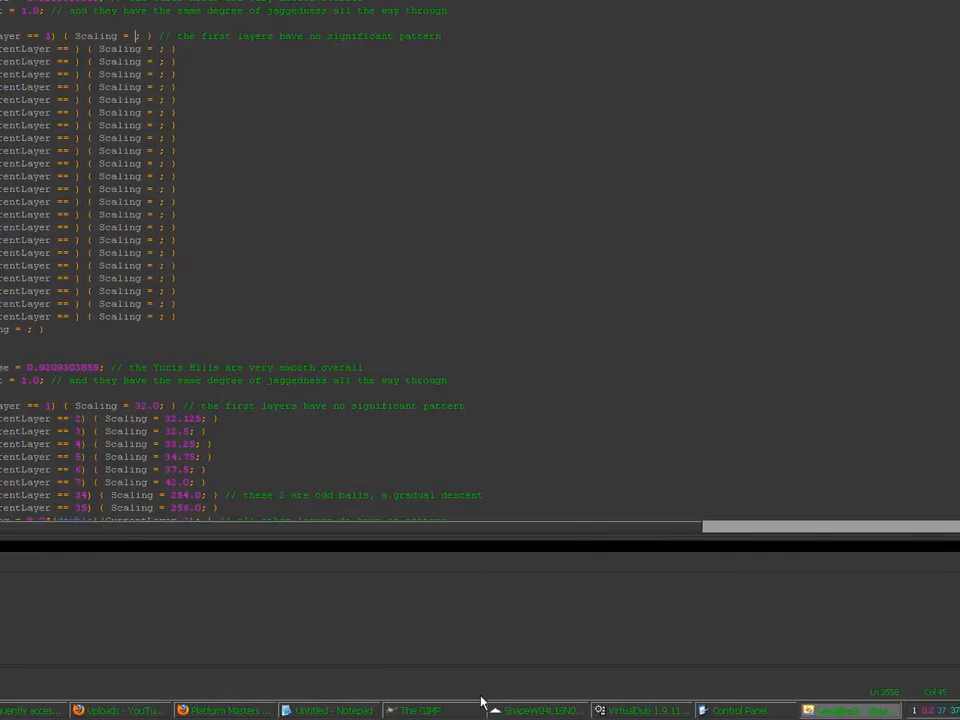
click(520, 711)
click(460, 711)
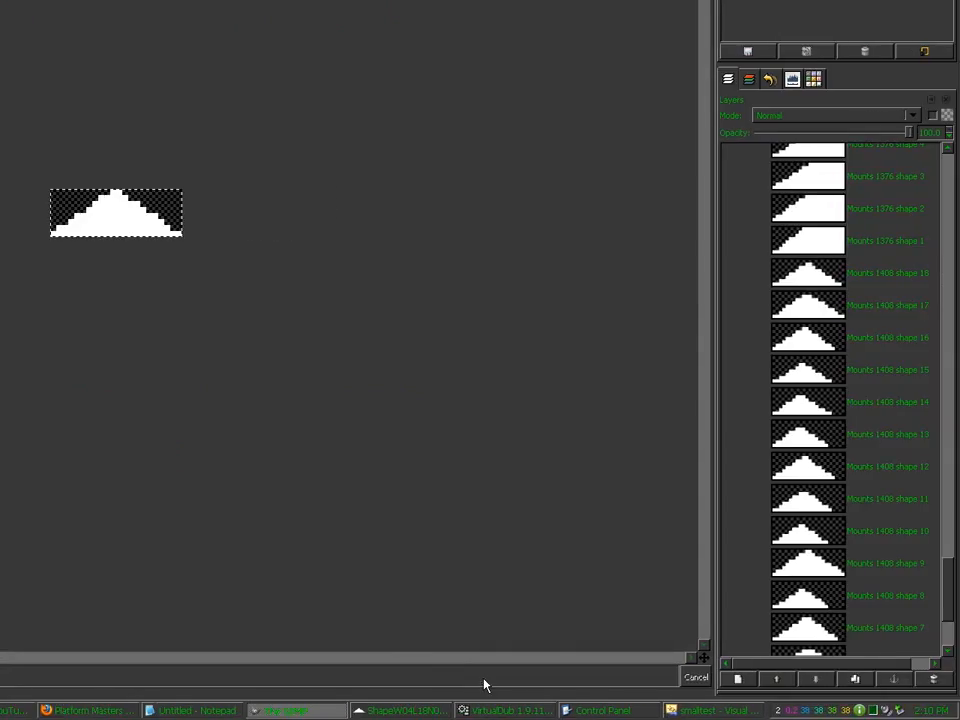
click(505, 681)
key(ctrl+z)
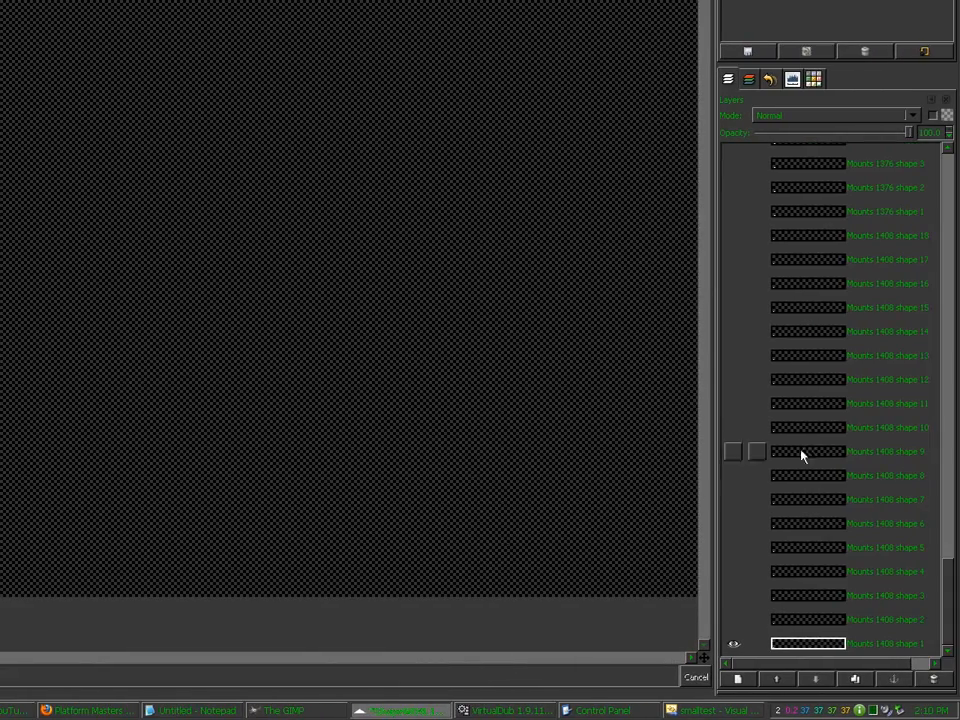
drag(956, 606, 946, 340)
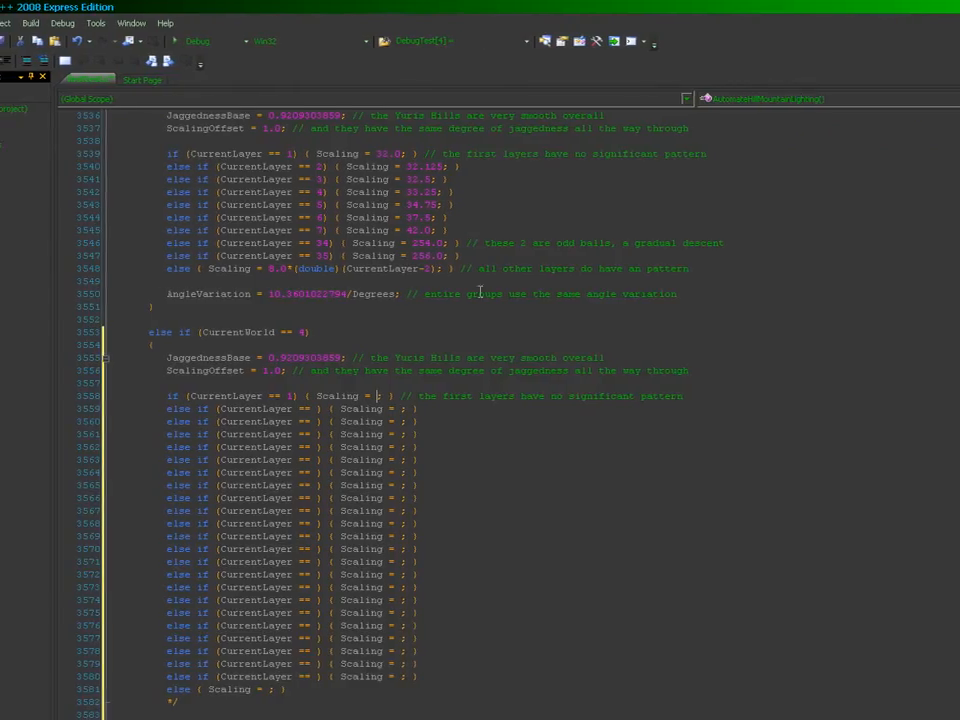
Step: Enter World 4 scaling values 40.0, 41.25, 44.5, 52.0, 68.0 and 100.0, checking GIMP's layer names
text(40.0)
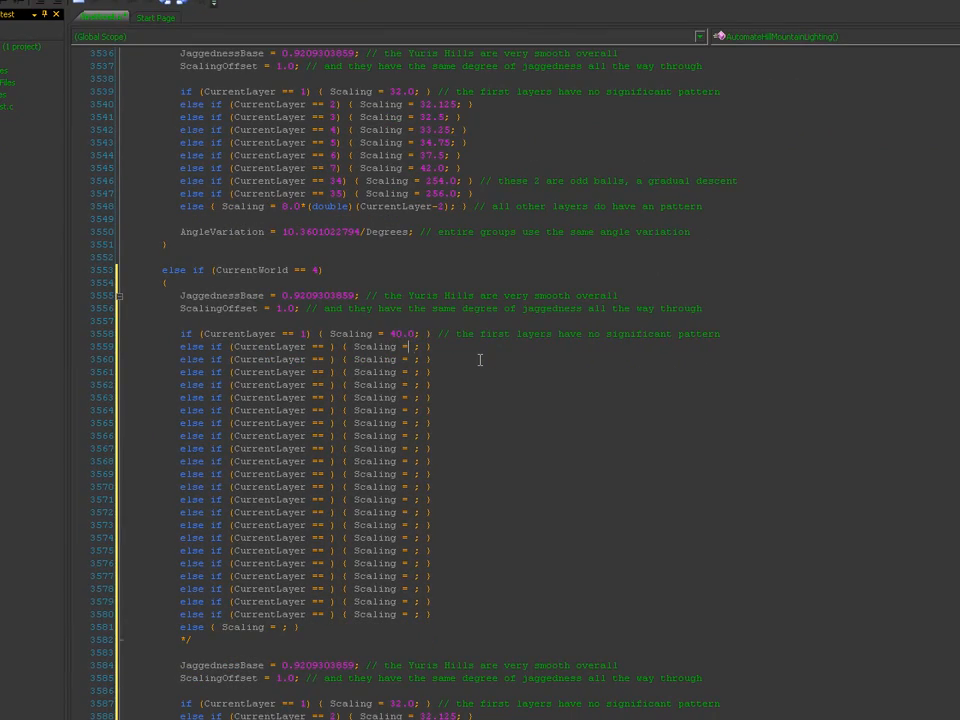
text(41.25)
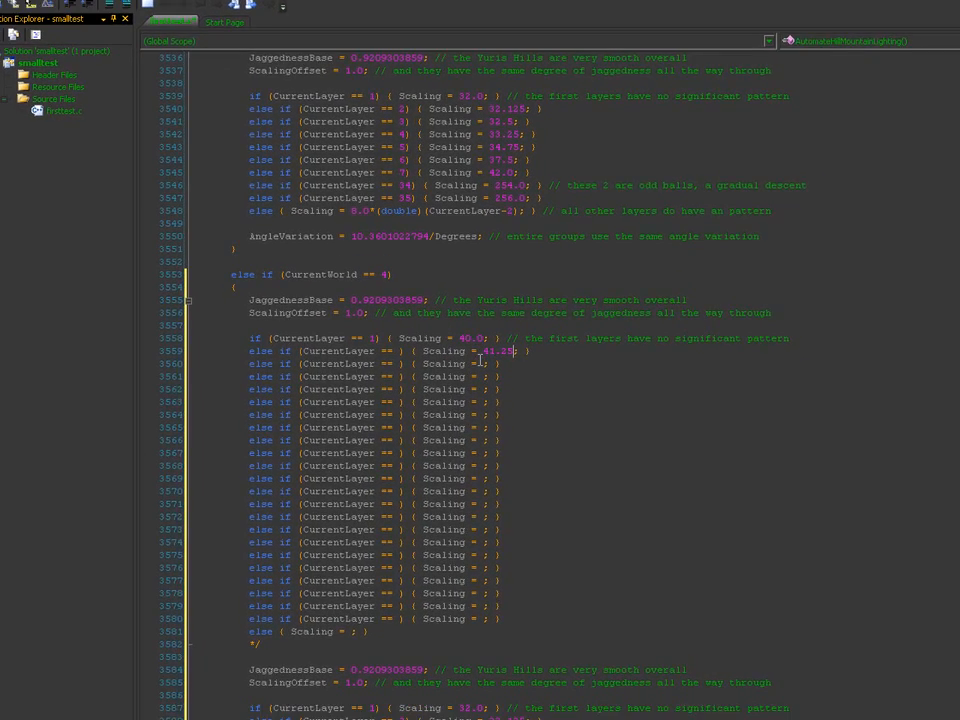
click(502, 386)
click(482, 701)
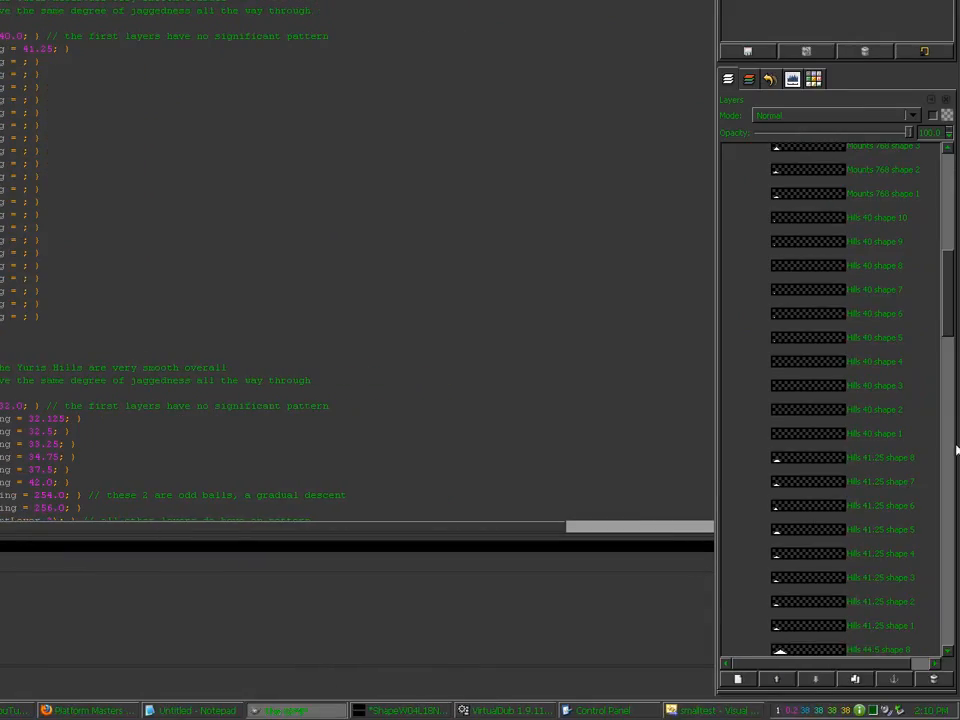
mouse_move(949, 367)
mouse_down()
mouse_move(949, 414)
mouse_move(949, 372)
mouse_up()
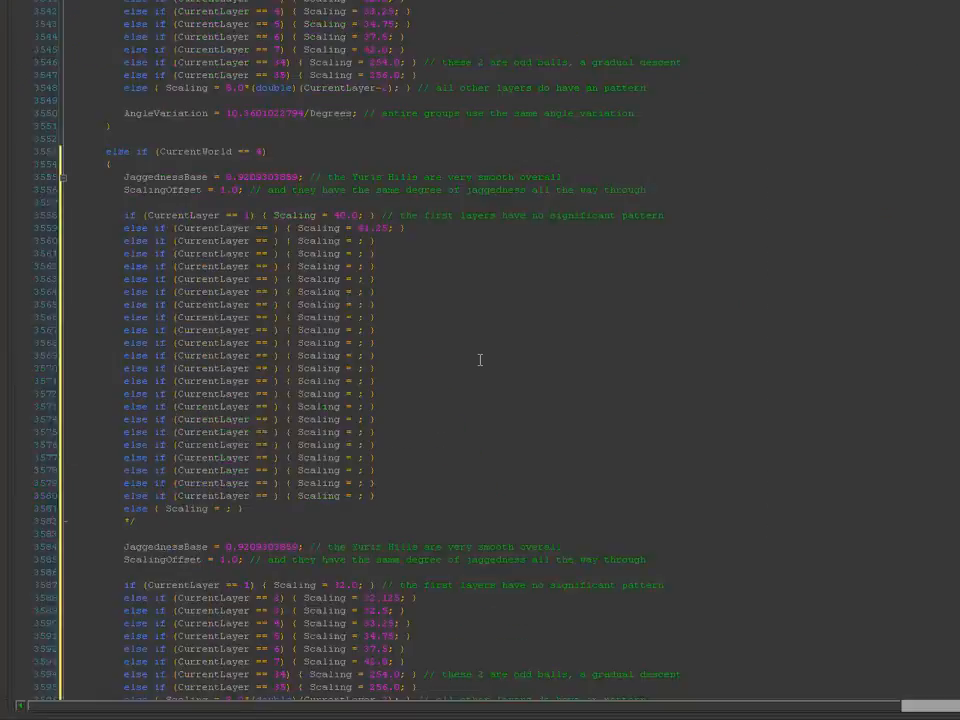
click(25, 62)
text(44.5)
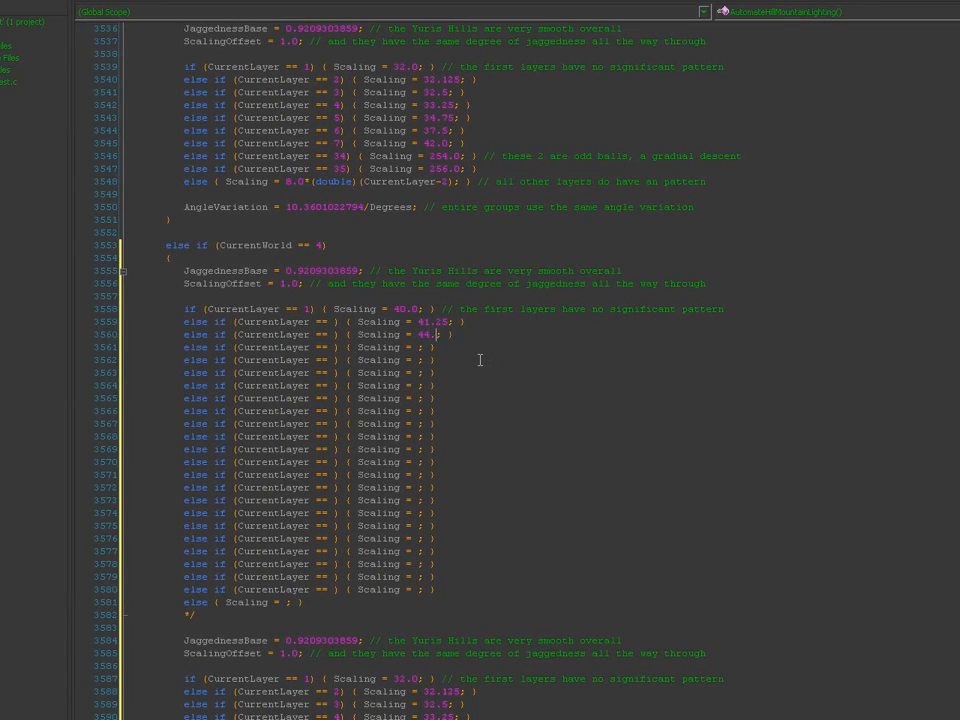
text(52.0)
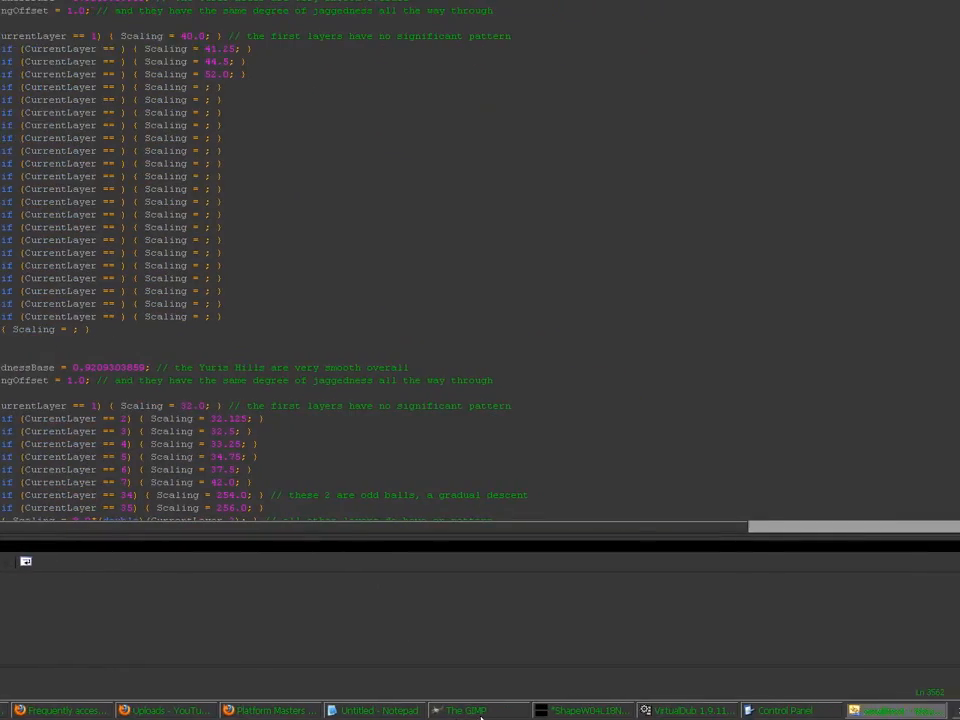
drag(951, 361, 951, 418)
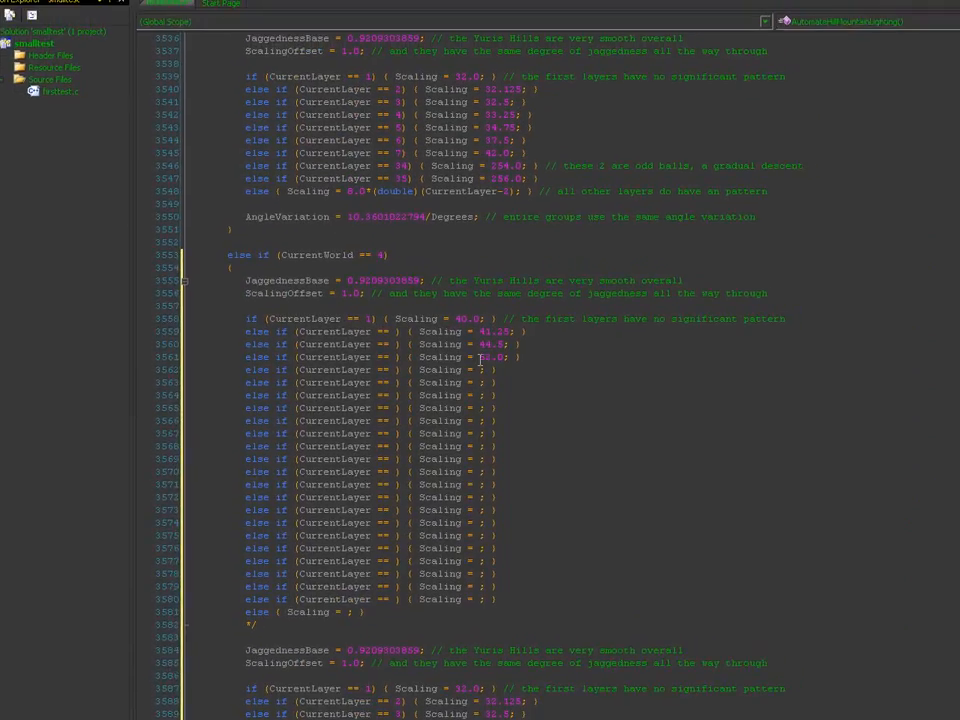
text(68.0)
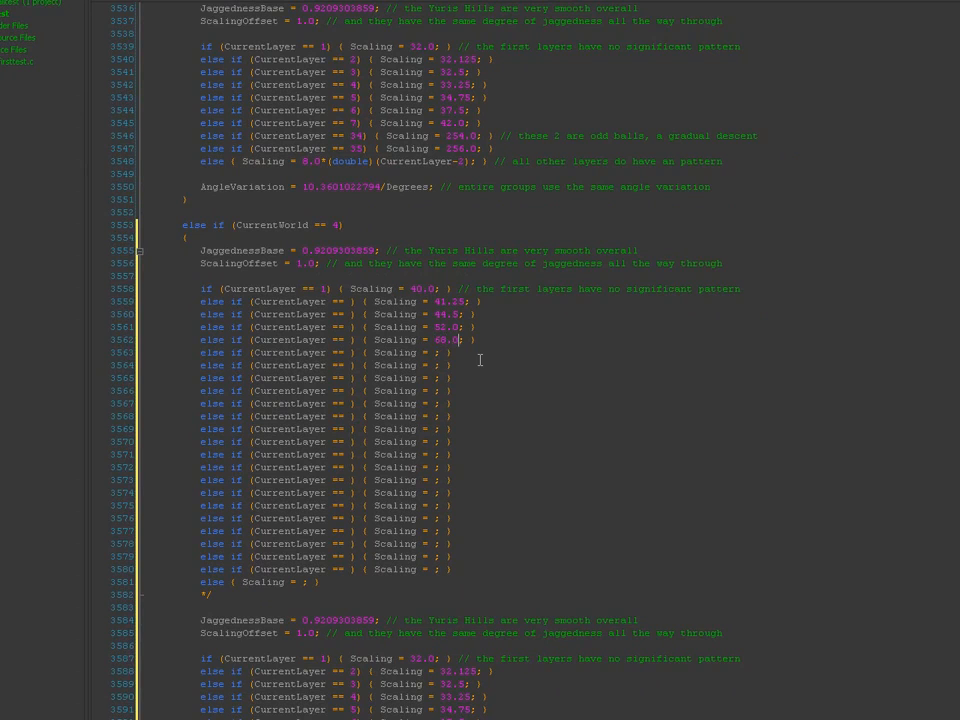
text(100.0)
key(Down)
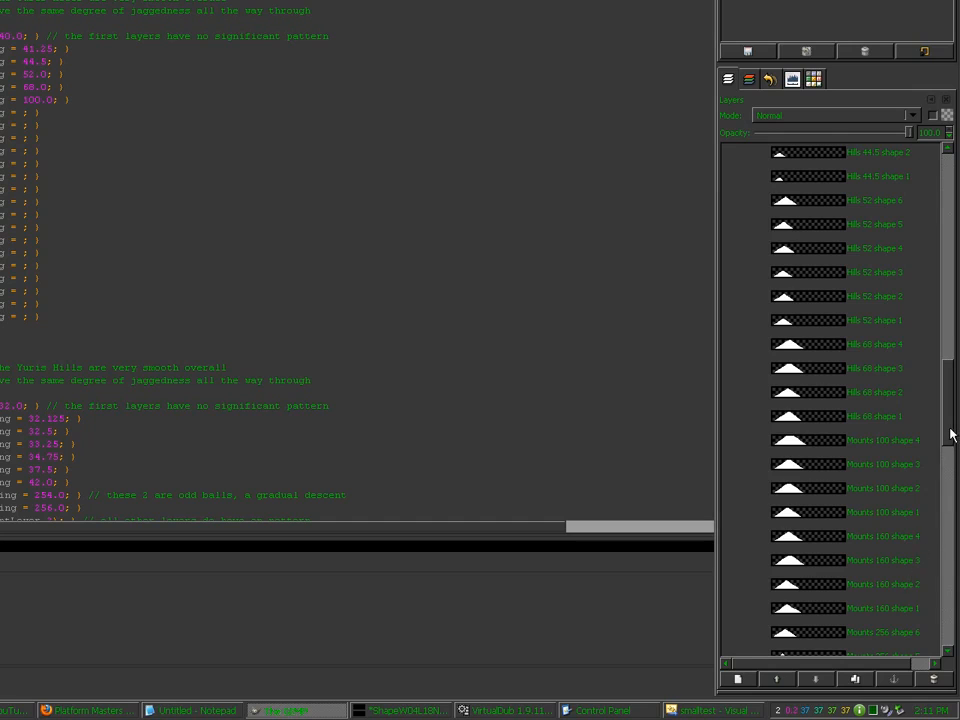
Step: Enter 160.0 as the seventh World 4 scaling value and find GIMP's Mounts 1376 and 1408 layers
drag(949, 435, 952, 463)
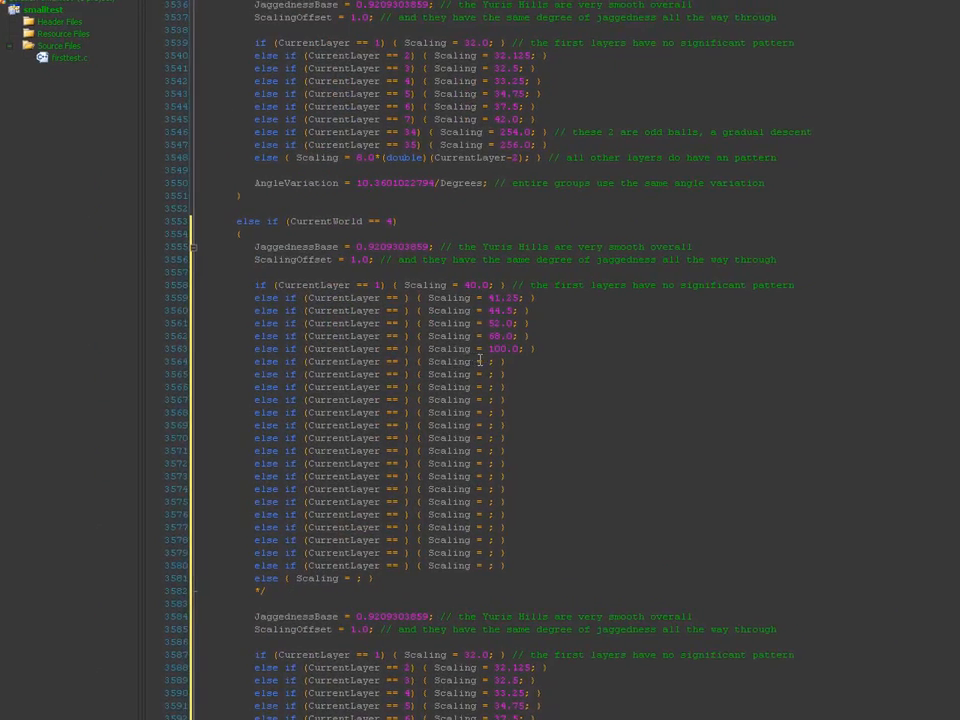
click(480, 359)
text(160.0)
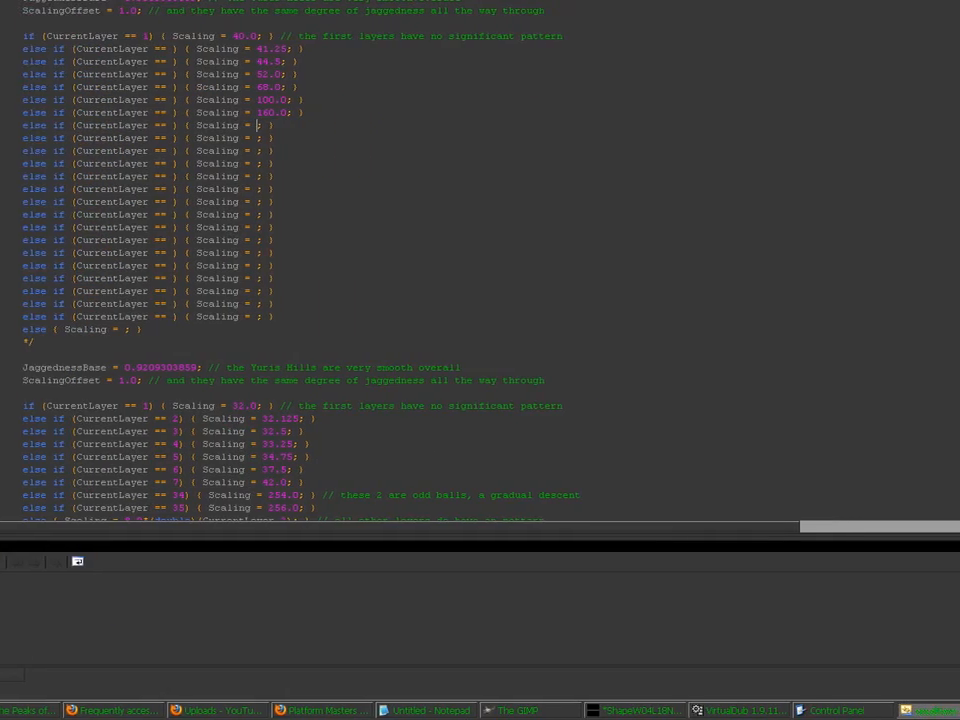
drag(951, 440, 949, 546)
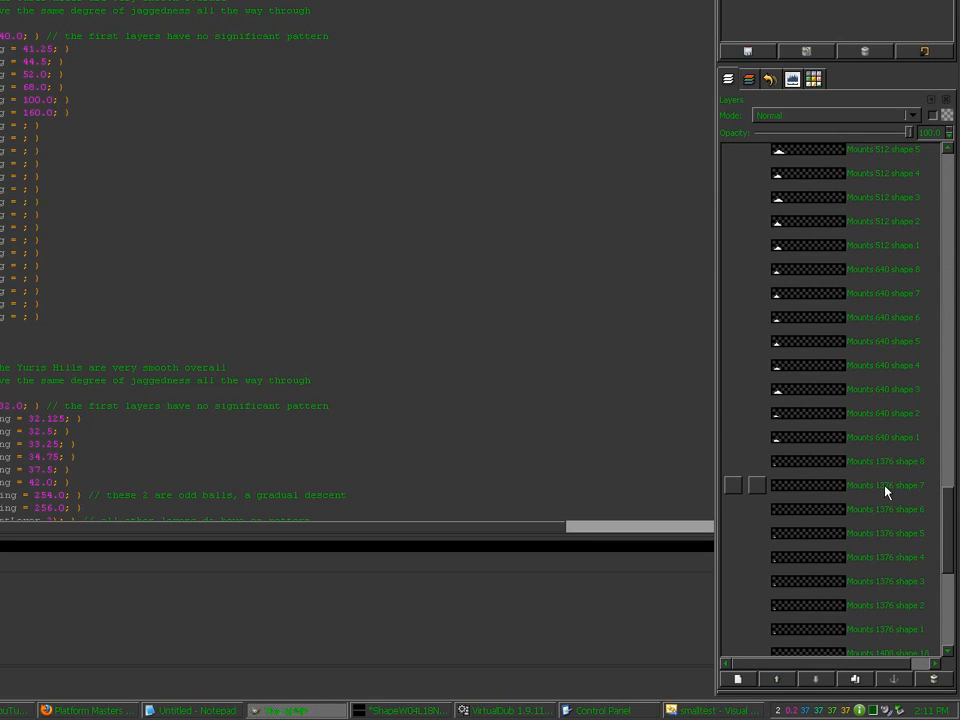
drag(951, 516, 947, 227)
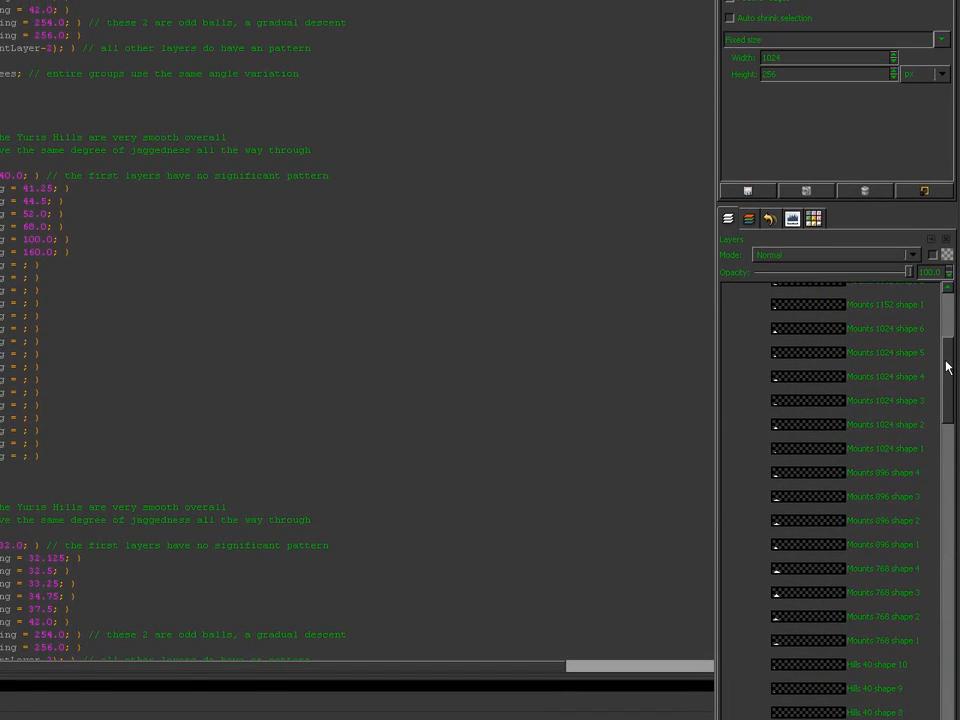
drag(946, 367, 951, 579)
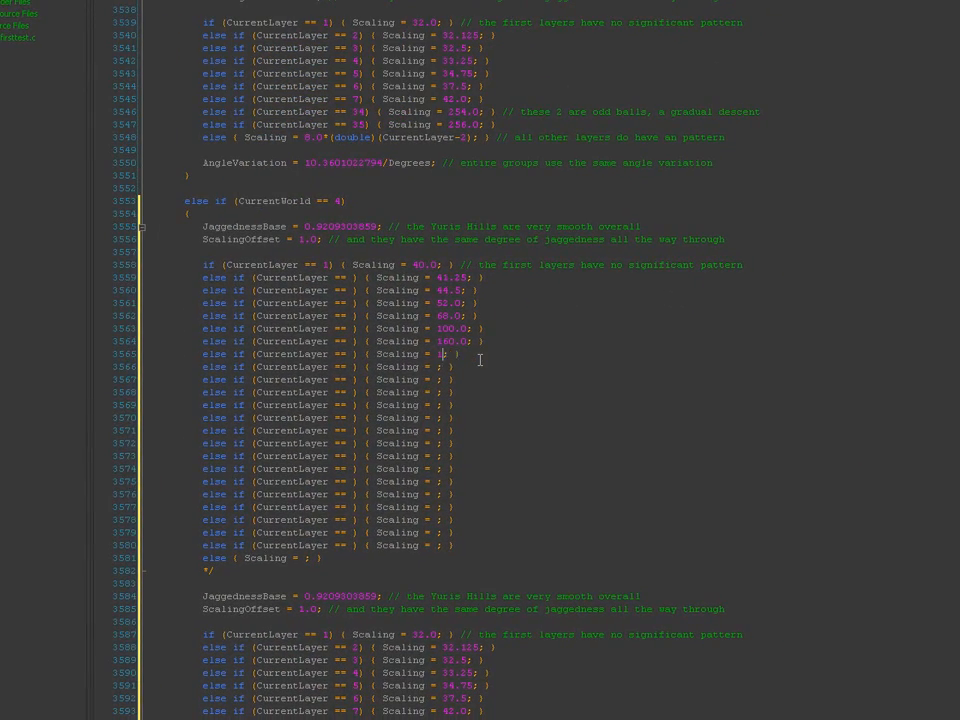
Step: Set the next two World 4 scaling values to 1376.0 and 1408.0
text(376.0)
key(Down)
key(Left)
key(Left)
key(Left)
text(1408.0)
Step: Delete the unused empty else-if lines and the leftover comment-closing line
key(Down)
key(Home)
key(shift+Down)
key(shift+Down)
key(shift+Down)
key(shift+Down)
key(shift+Down)
key(shift+Down)
key(shift+Down)
key(shift+Down)
key(shift+Down)
key(shift+Down)
key(shift+Down)
key(shift+Down)
key(shift+Down)
key(shift+Down)
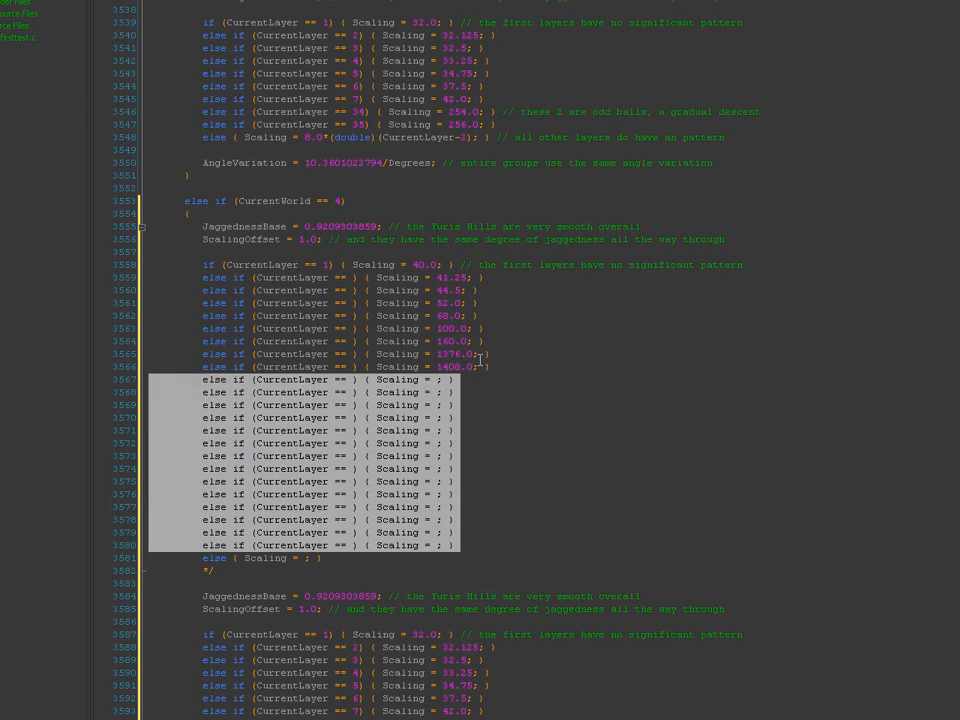
key(Delete)
key(shift+Down)
key(Delete)
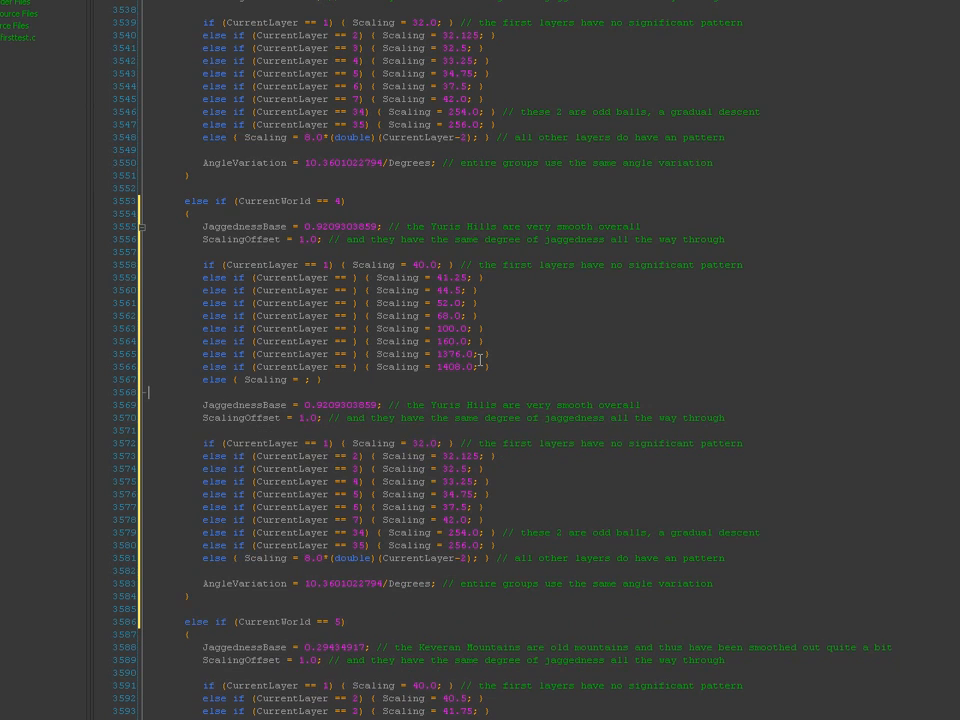
key(Left)
key(Left)
key(Left)
key(Left)
Step: Copy the next block's all-other-layers Scaling formula over World 4's empty fallback line
click(575, 542)
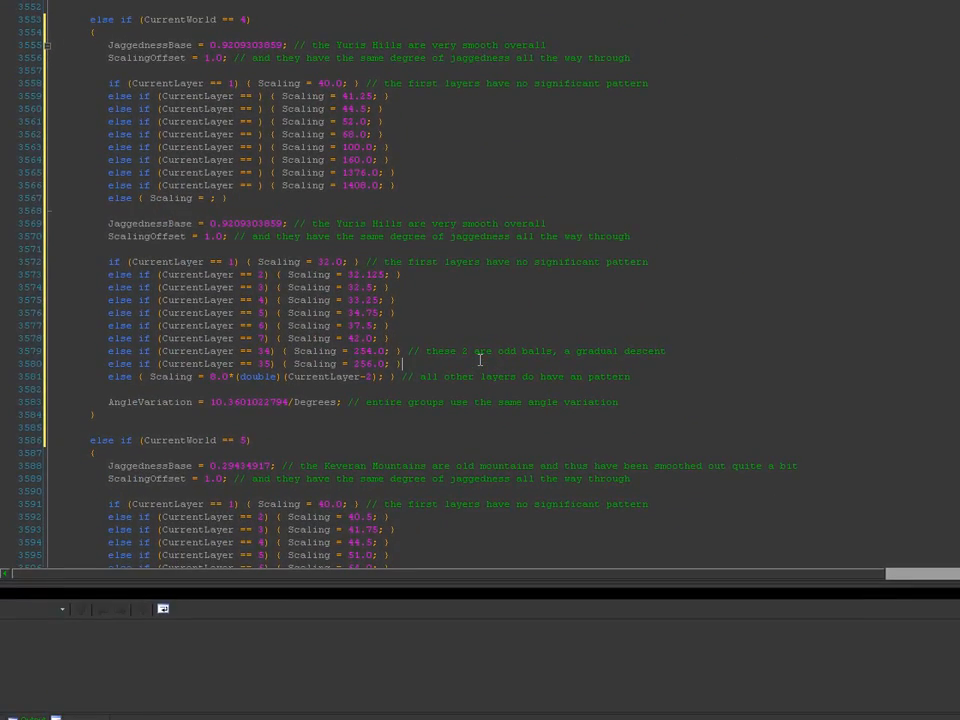
key(Down)
key(Home)
key(shift+Down)
key(shift+Left)
key(ctrl+c)
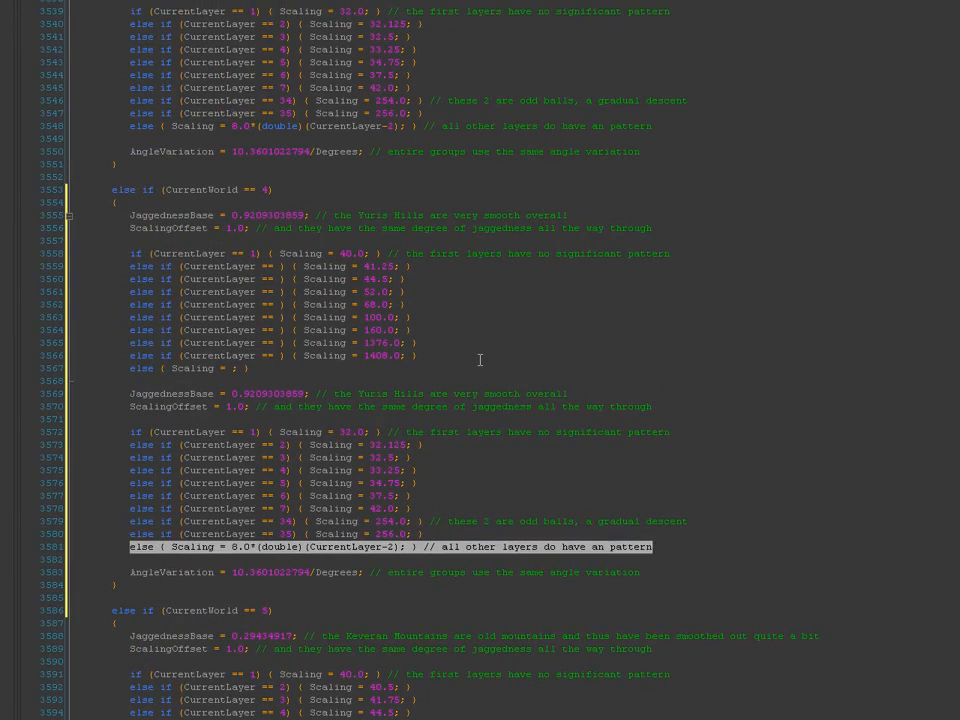
key(Up)
key(Up)
key(Up)
key(Up)
key(Up)
key(Up)
key(Up)
key(Up)
key(Up)
key(Up)
key(Up)
key(Up)
key(Up)
key(Up)
key(Up)
key(Down)
key(Home)
key(shift+Down)
key(shift+Left)
key(ctrl+v)
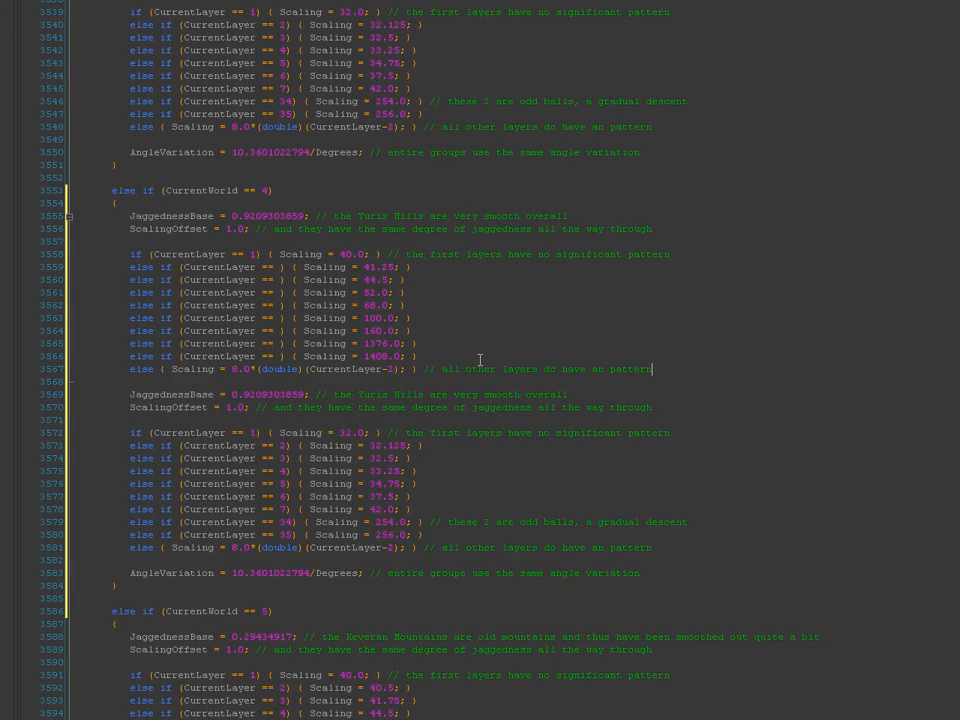
Step: Change the pasted formula to Scaling = 128.0*(double)(CurrentLayer-6)
click(233, 368)
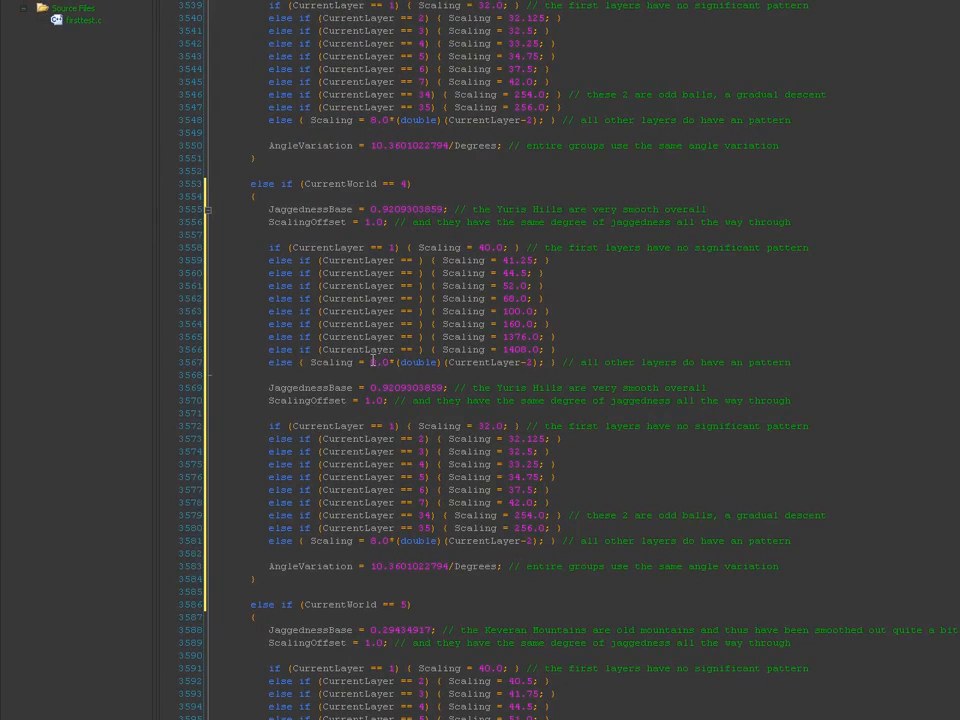
text(12)
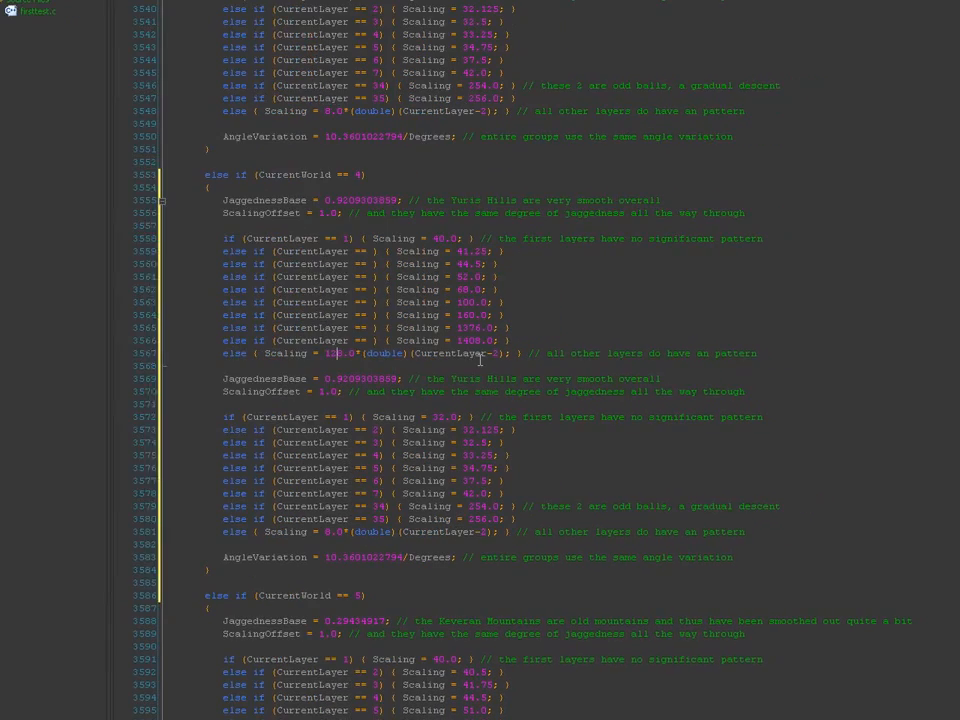
double_click(478, 359)
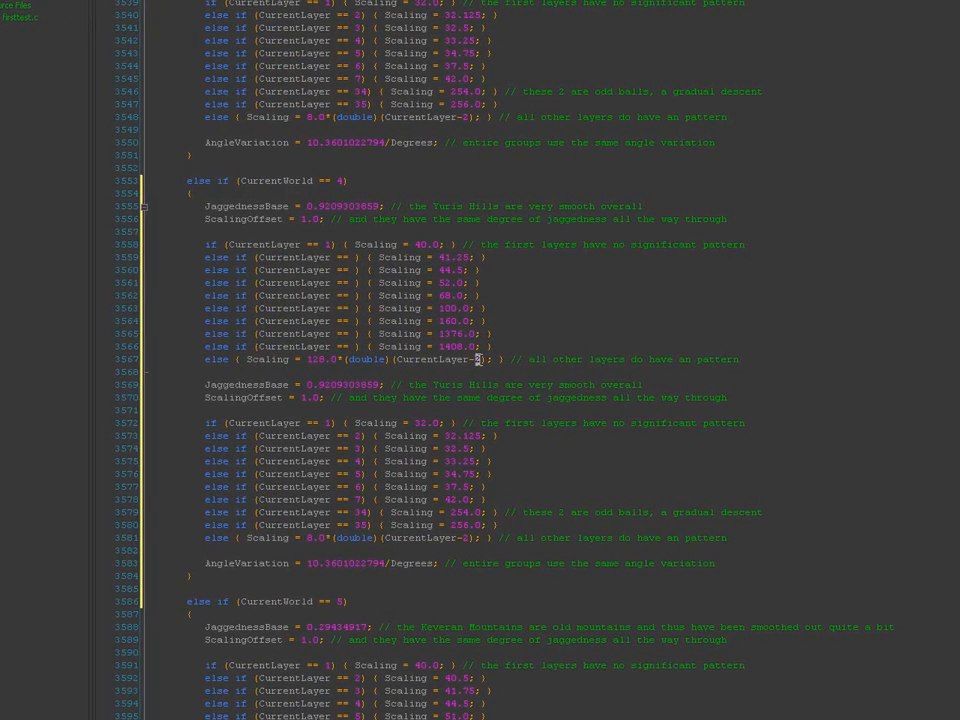
text(6)
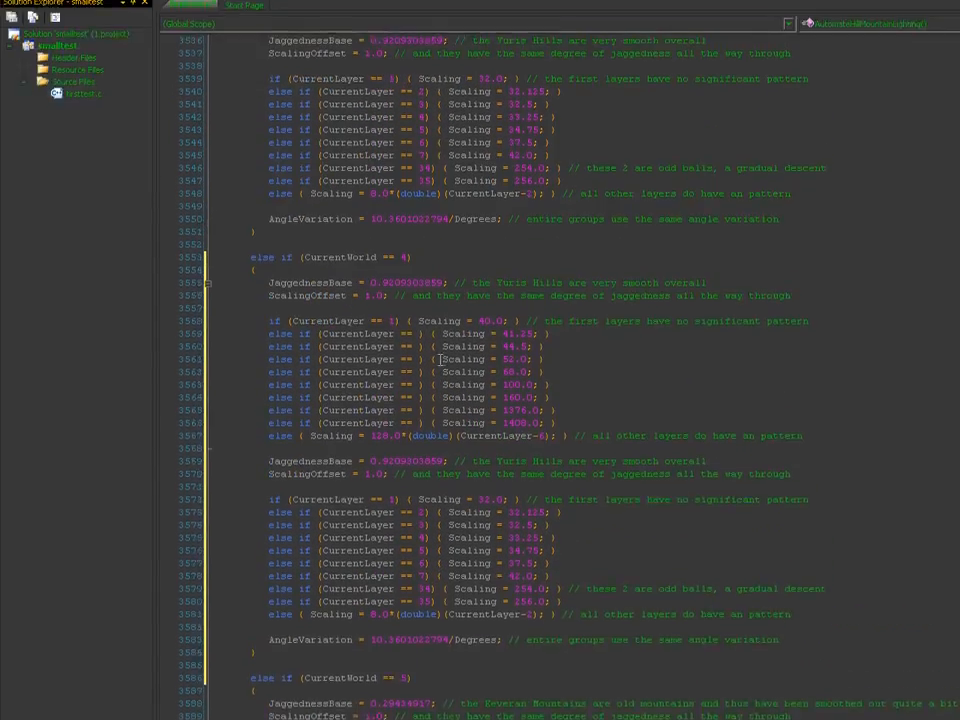
Step: Fill World 4's CurrentLayer conditions with 2, 3, 4, 5, 6, 7, then 17 and 18
key(2)
key(Down)
key(Left)
key(3)
key(Down)
key(Left)
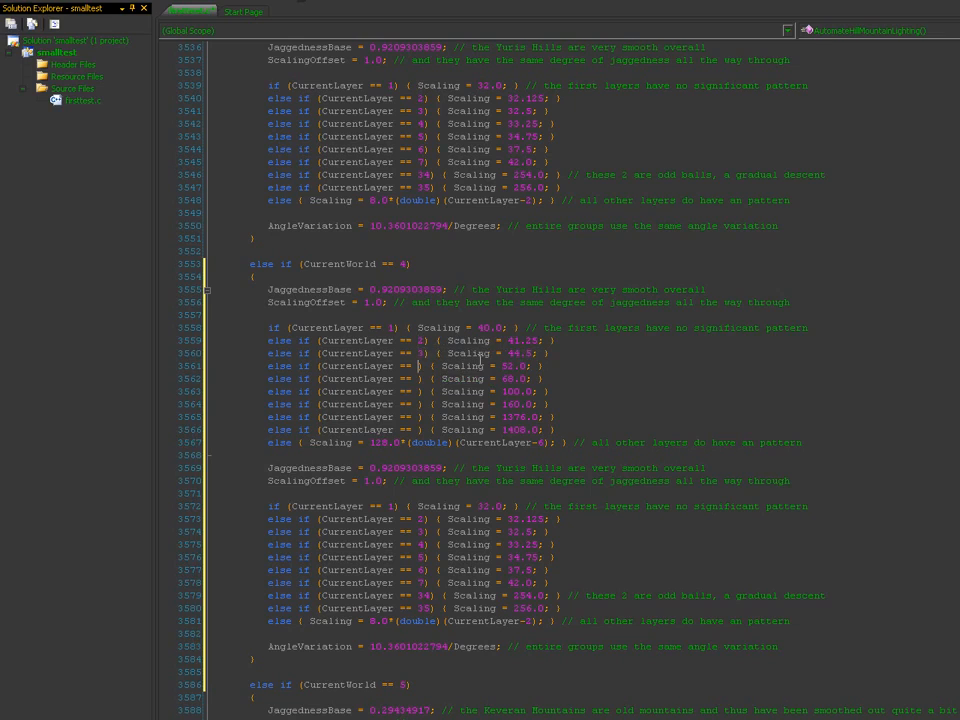
key(4)
key(Down)
key(Left)
key(5)
key(Down)
key(Left)
key(6)
key(Down)
key(Left)
key(7)
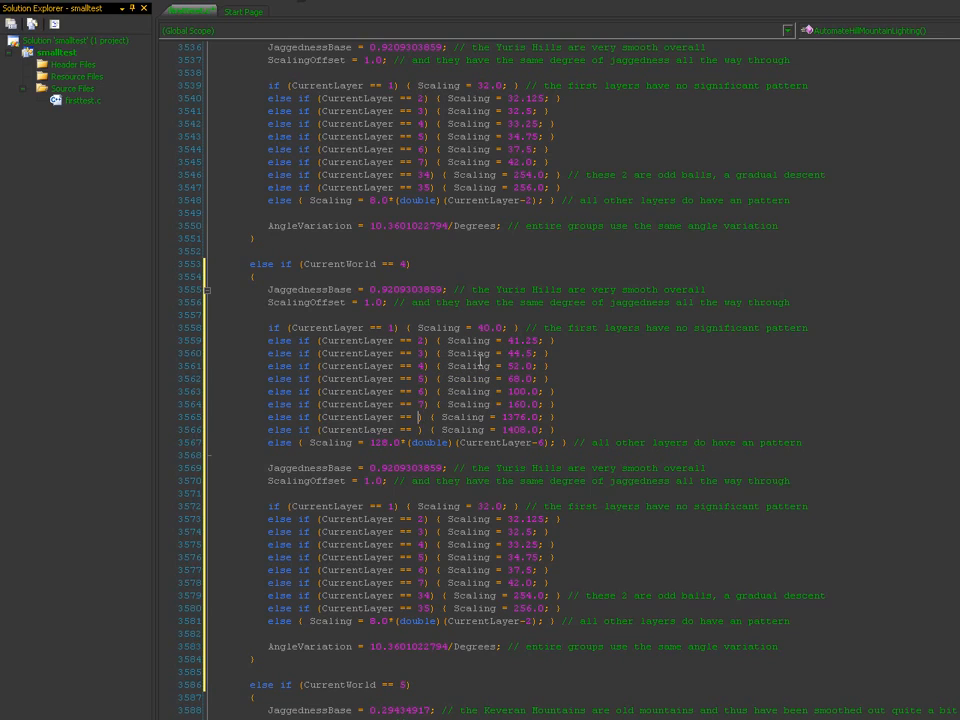
text(17)
text(18)
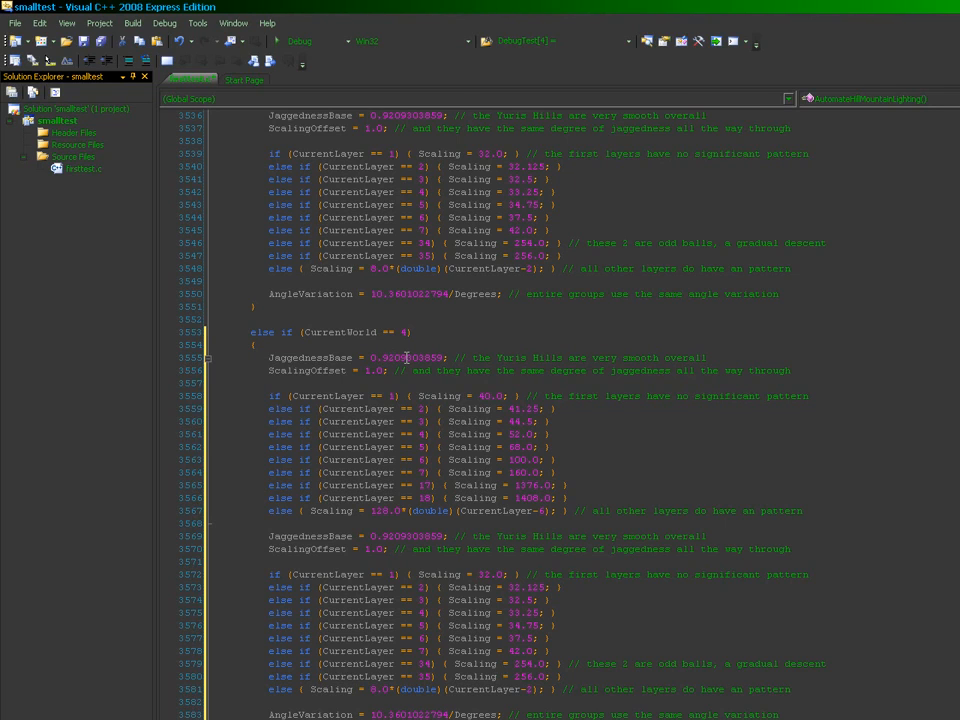
click(407, 357)
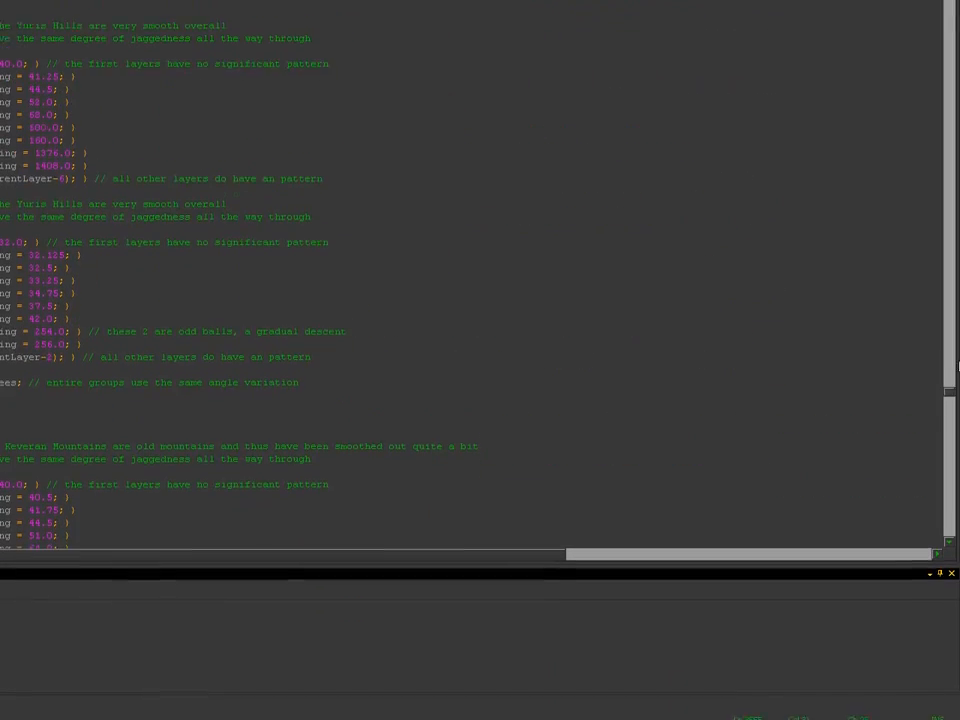
scroll(952, 378, down, 3)
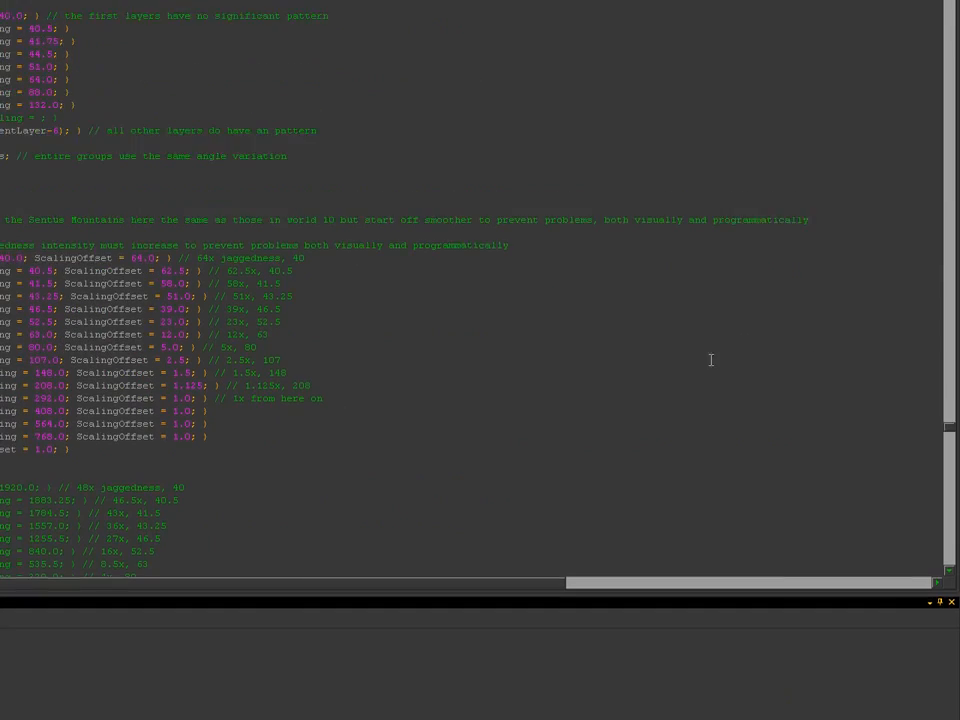
scroll(952, 378, down, 10)
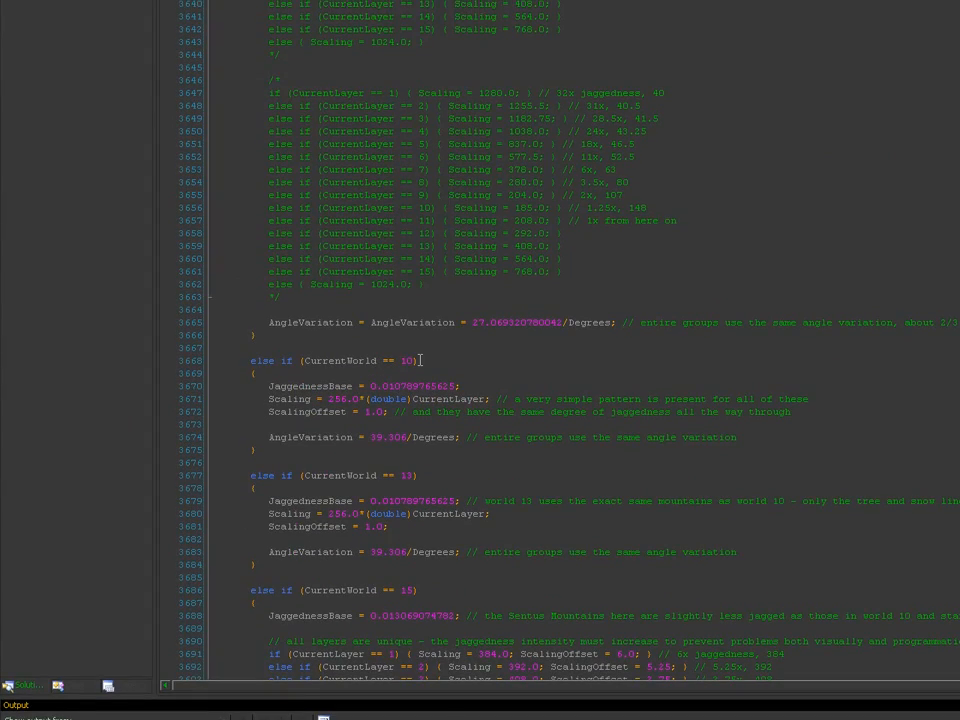
click(395, 386)
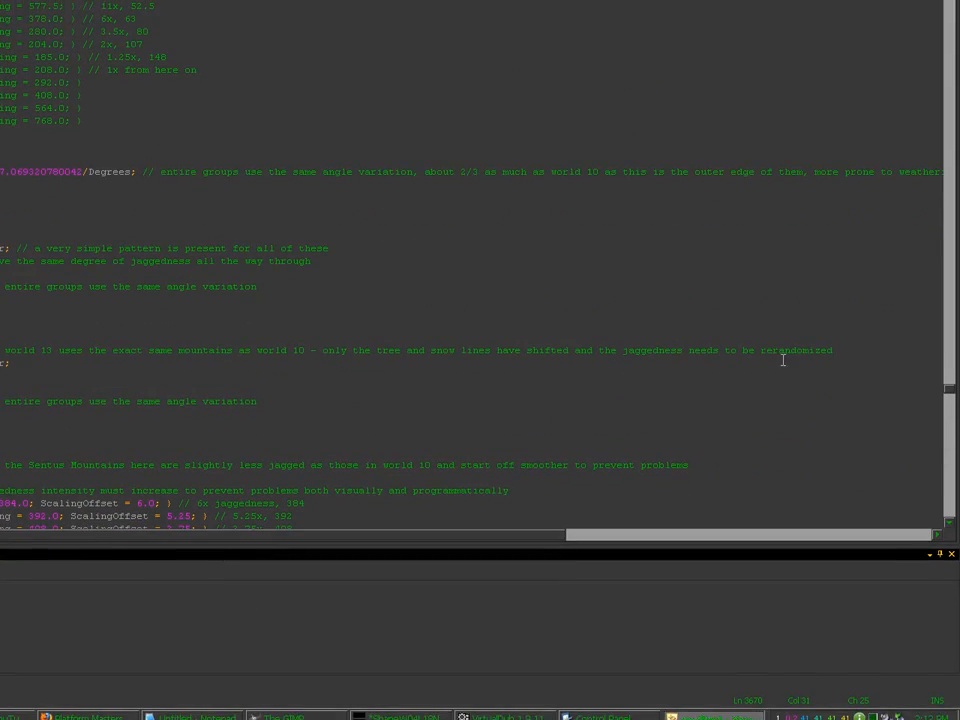
drag(950, 389, 950, 366)
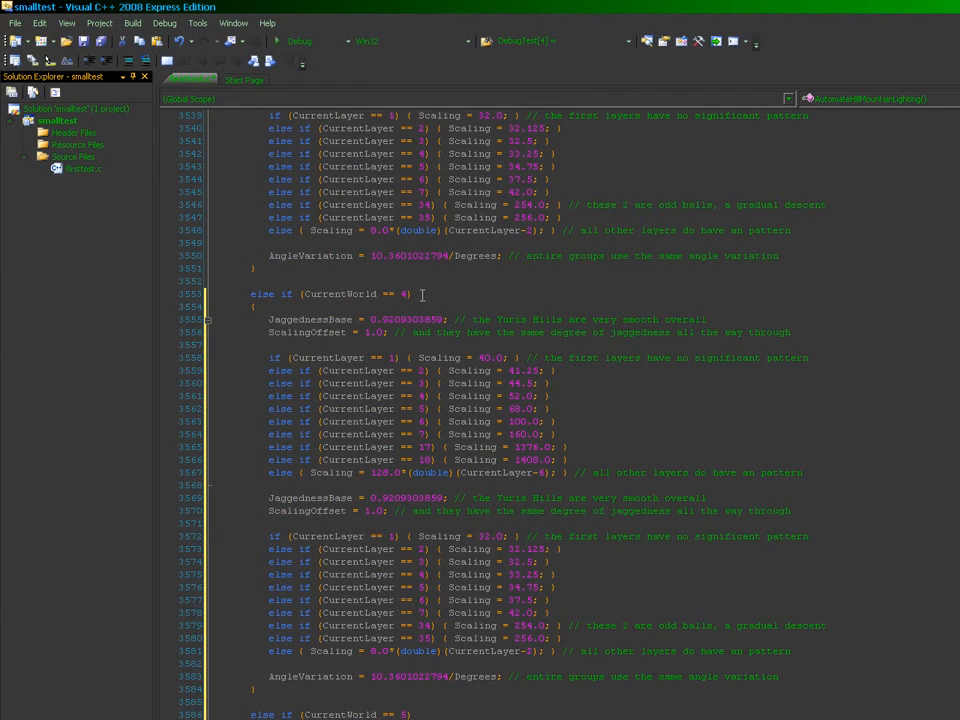
Step: Replace 'Yuris Hills' with 'Keveran Mountains', 'very' with 'fairly', and 'overall' with ', the most jagged of the entire range'
drag(478, 319, 546, 319)
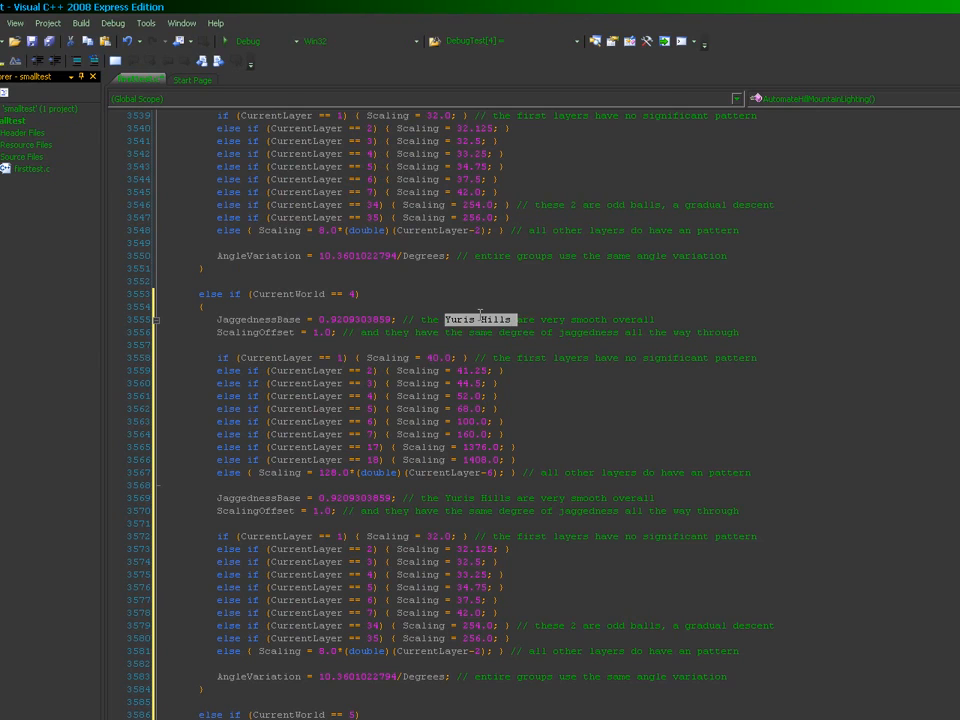
text(Keveran Mountains)
key(ctrl+Right)
key(ctrl+Right)
key(ctrl+shift+Right)
key(shift+Left)
text(fairly)
key(Home)
key(End)
key(ctrl+shift+Left)
key(BackSpace)
key(BackSpace)
text(, the most jagged of the entire range)
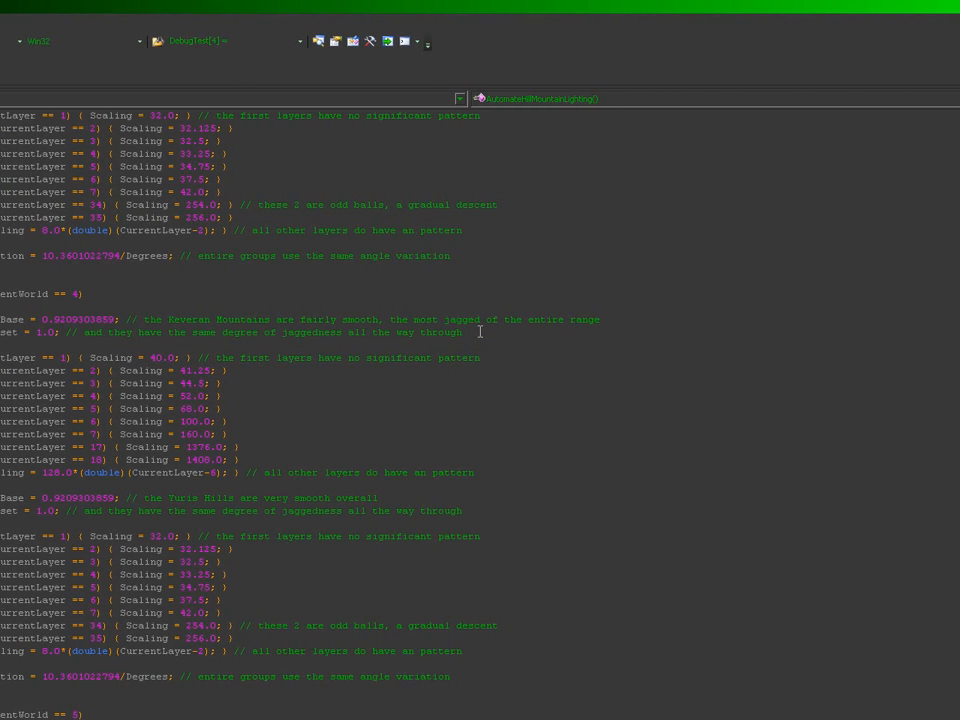
Step: Delete the duplicate Yuris Hills JaggednessBase, ScalingOffset and scaling if/else lines below World 4's fallback
click(363, 484)
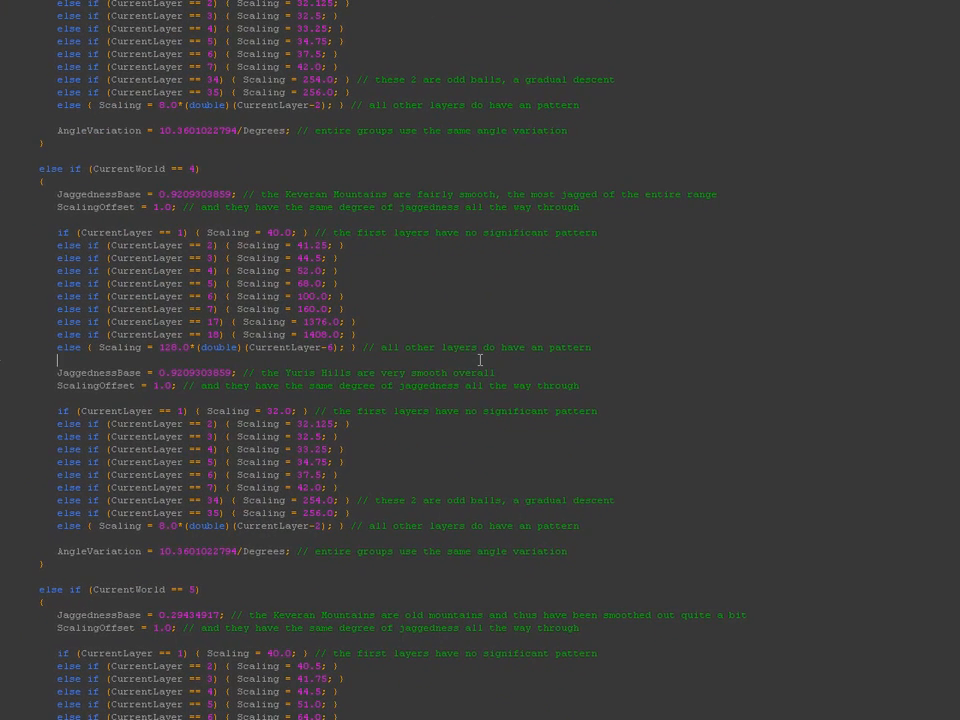
key(shift+Down)
key(shift+Down)
key(shift+Down)
key(Delete)
key(shift+Down)
key(shift+Down)
key(shift+Down)
key(shift+Down)
key(shift+Down)
key(shift+Down)
key(shift+Down)
key(shift+Down)
key(shift+Down)
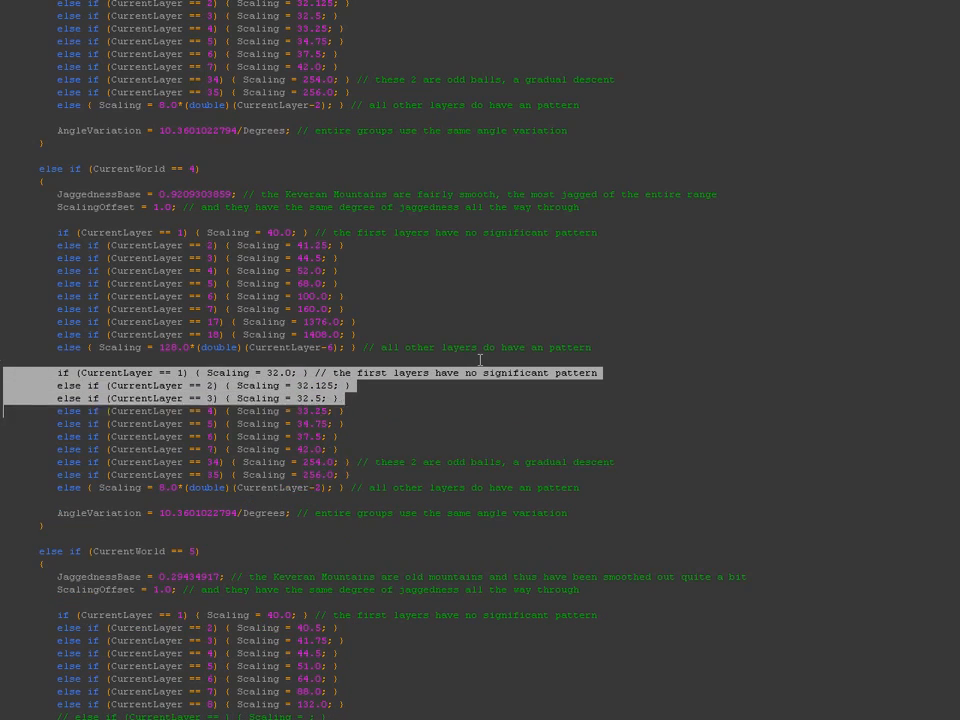
key(shift+Down)
key(Delete)
key(shift+Down)
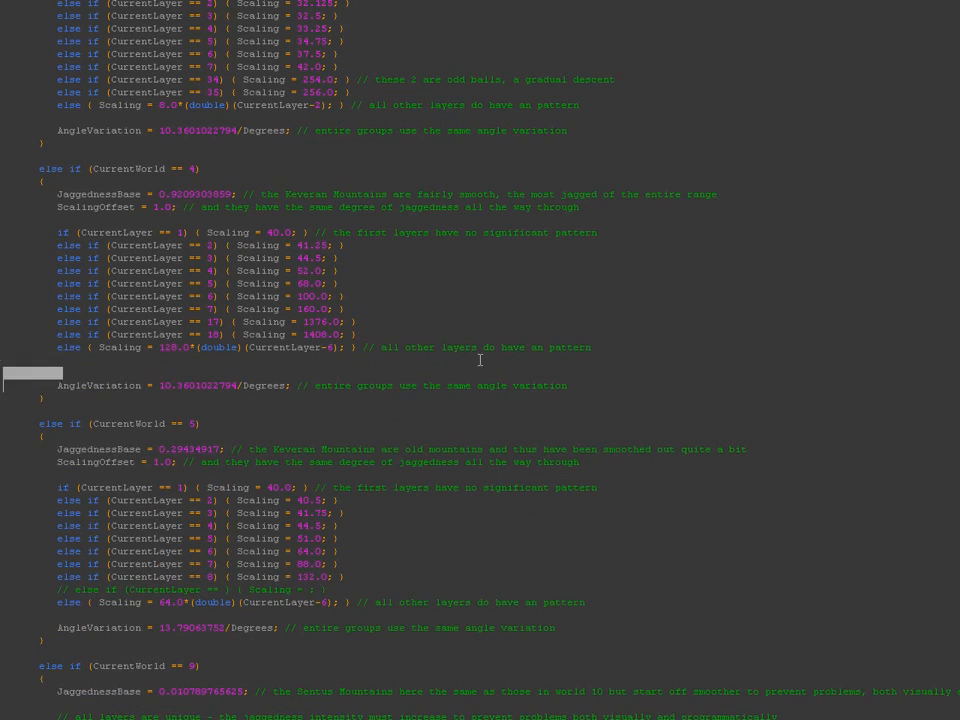
key(Delete)
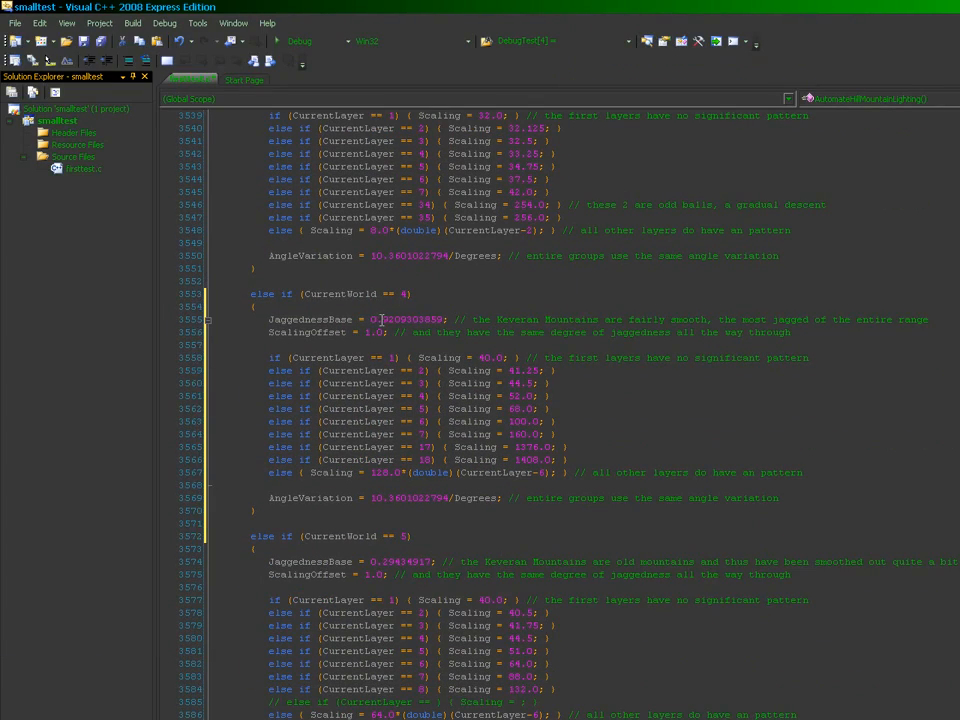
Step: Change World 4's JaggednessBase value to 0.23279021784
key(ctrl+shift+Left)
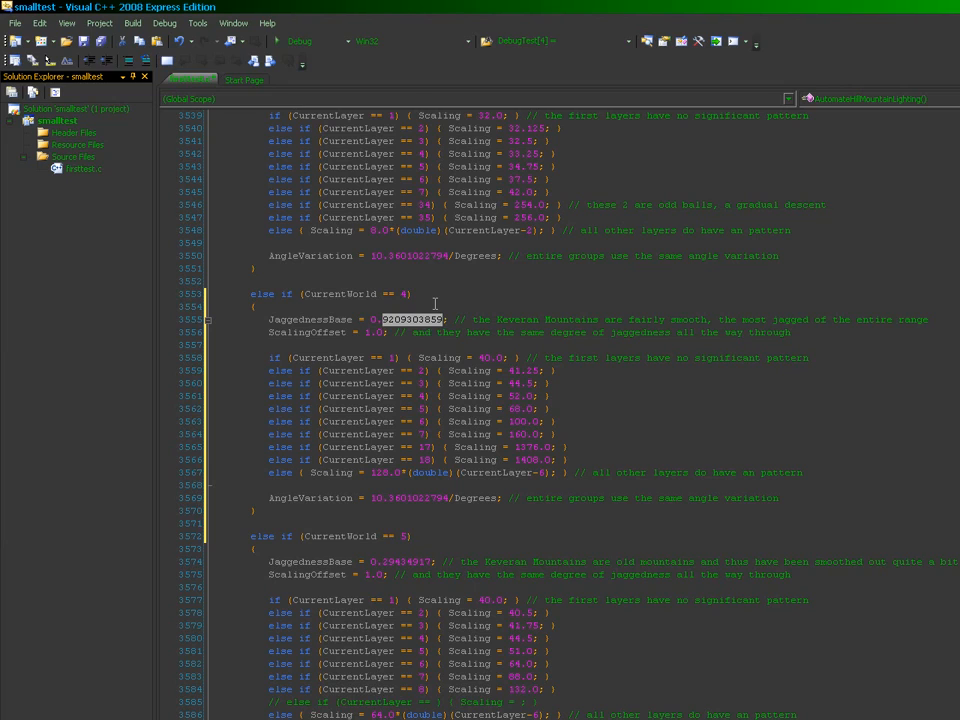
text(23)
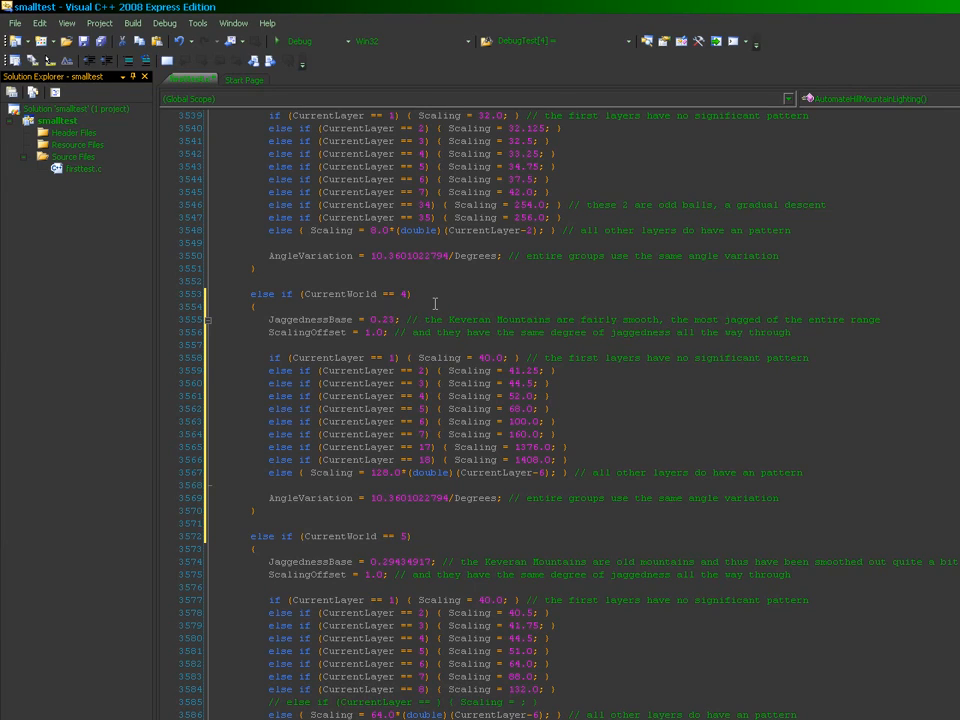
text(279021784)
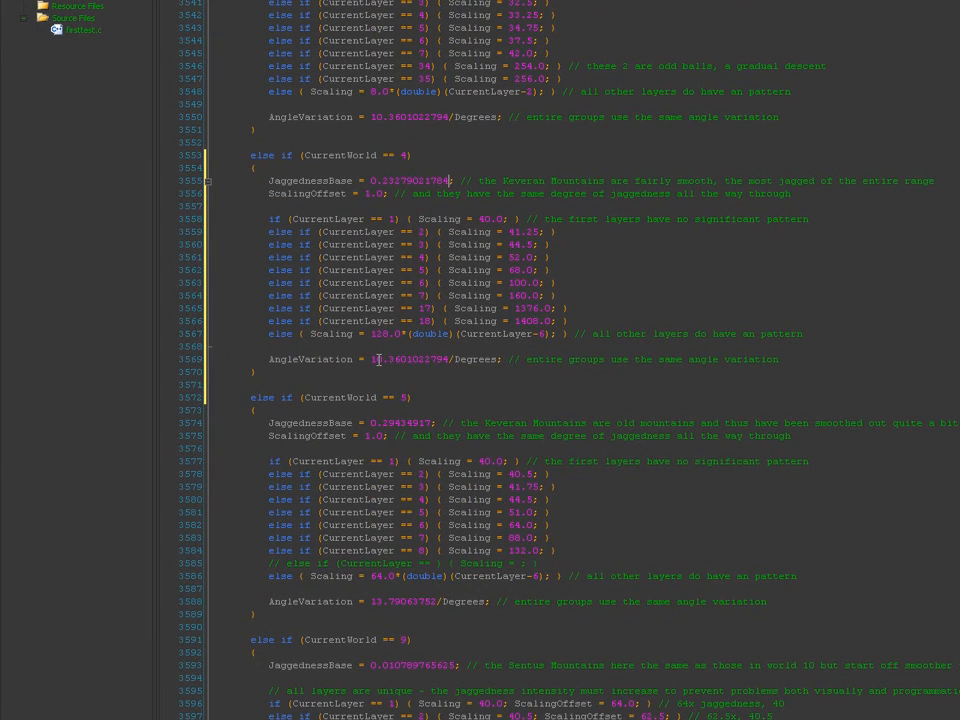
Step: Place the caret in World 4's AngleVariation value and scroll down past the block
click(379, 360)
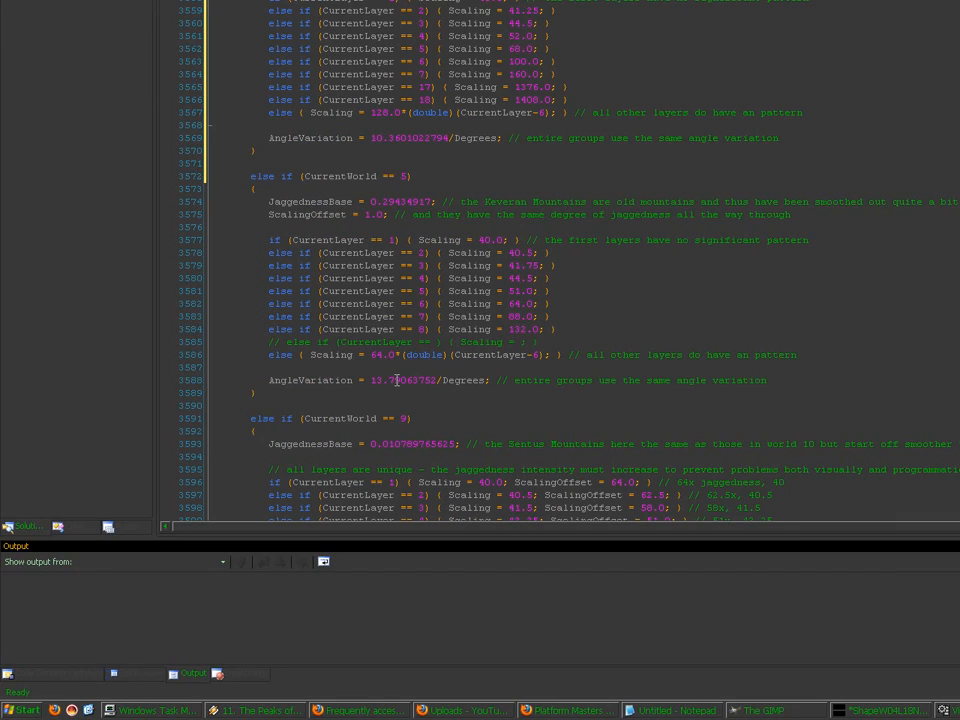
drag(950, 370, 956, 383)
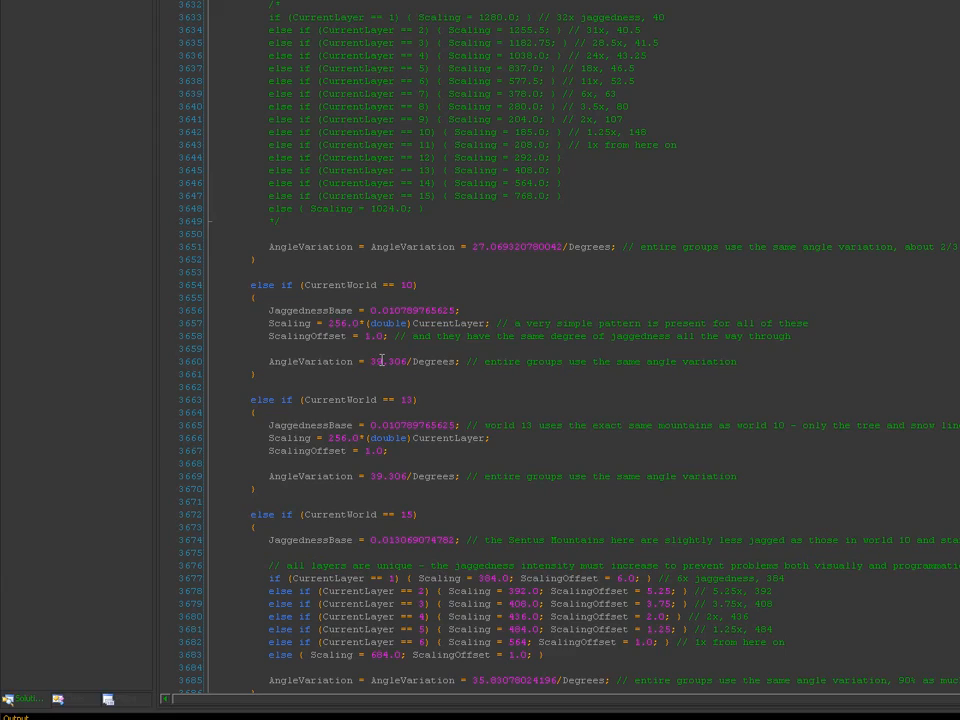
drag(948, 383, 953, 369)
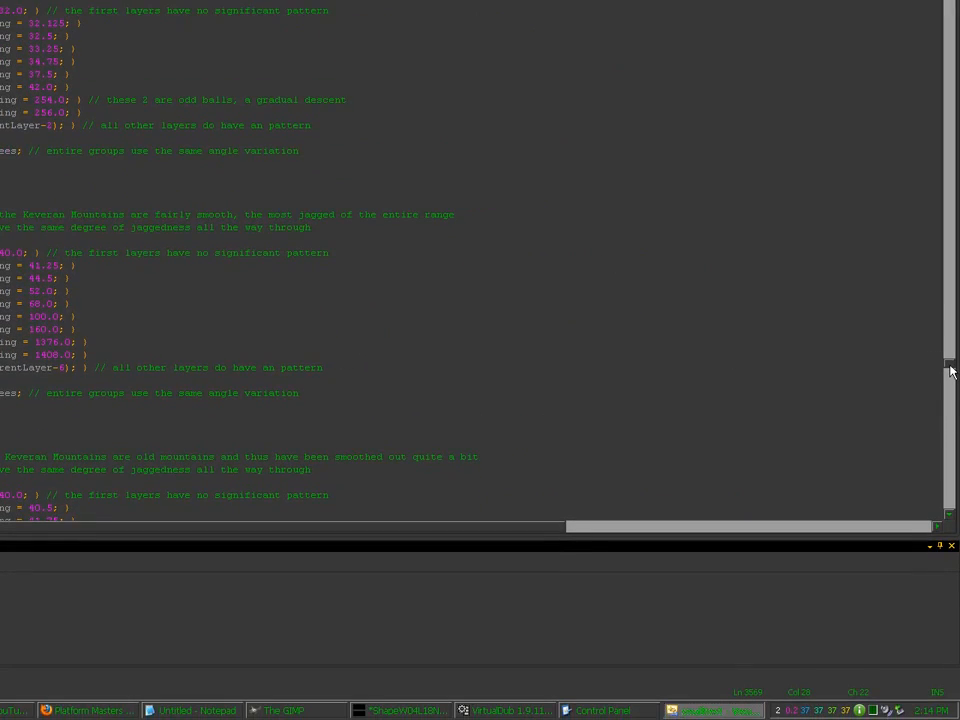
scroll(951, 371, down, 7)
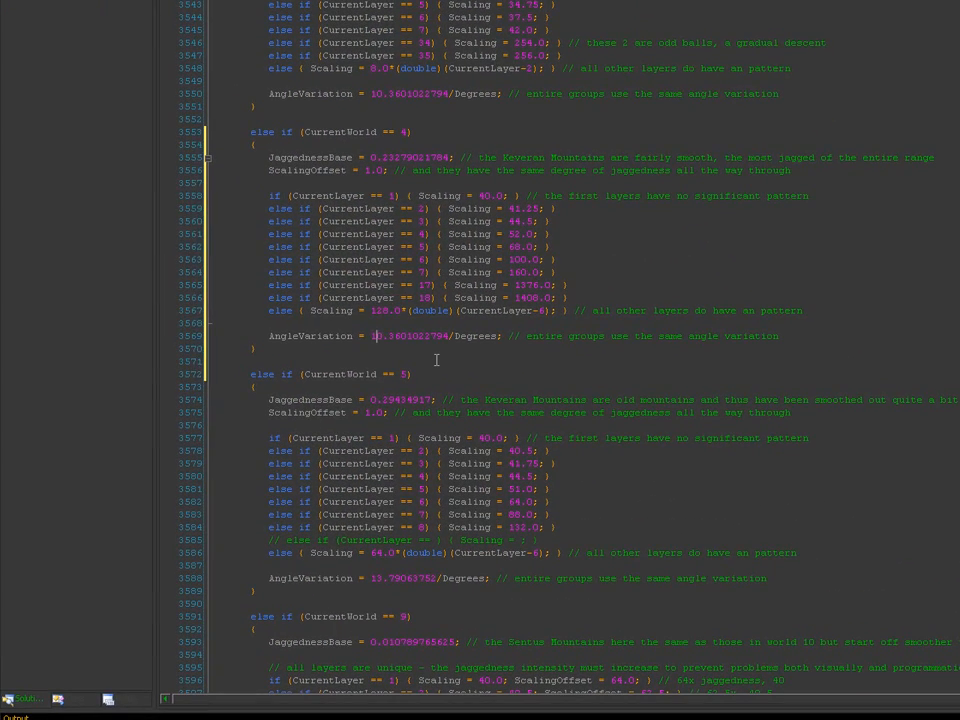
Step: Replace World 4's AngleVariation 10.3601022794 with 15.72369047475228, keeping /Degrees
text(5)
key(Right)
key(ctrl+shift+Right)
text(7236)
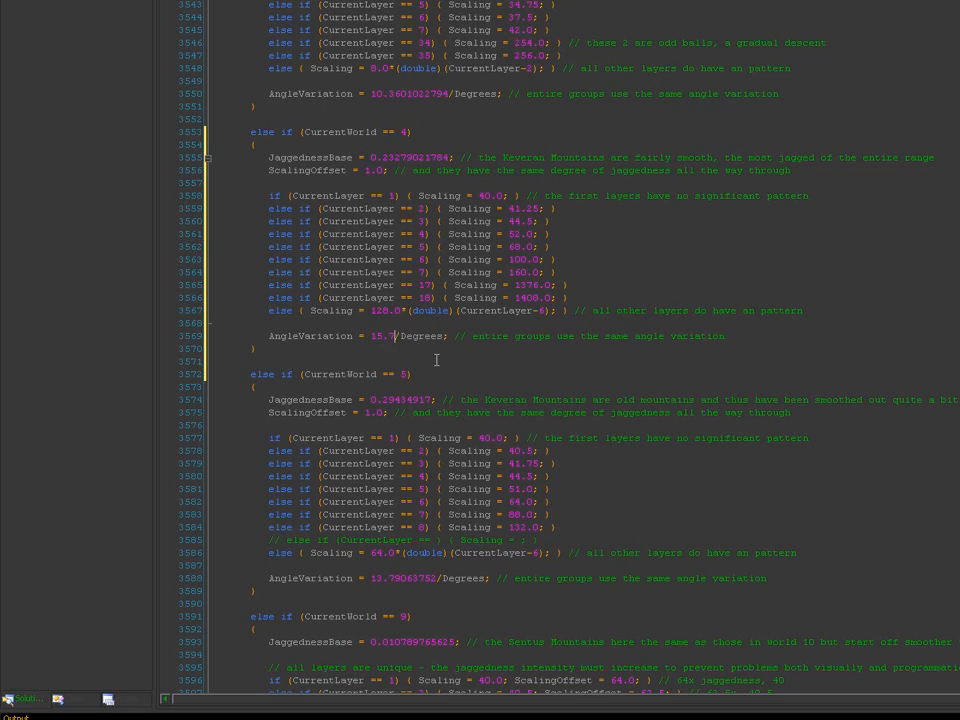
text(904747)
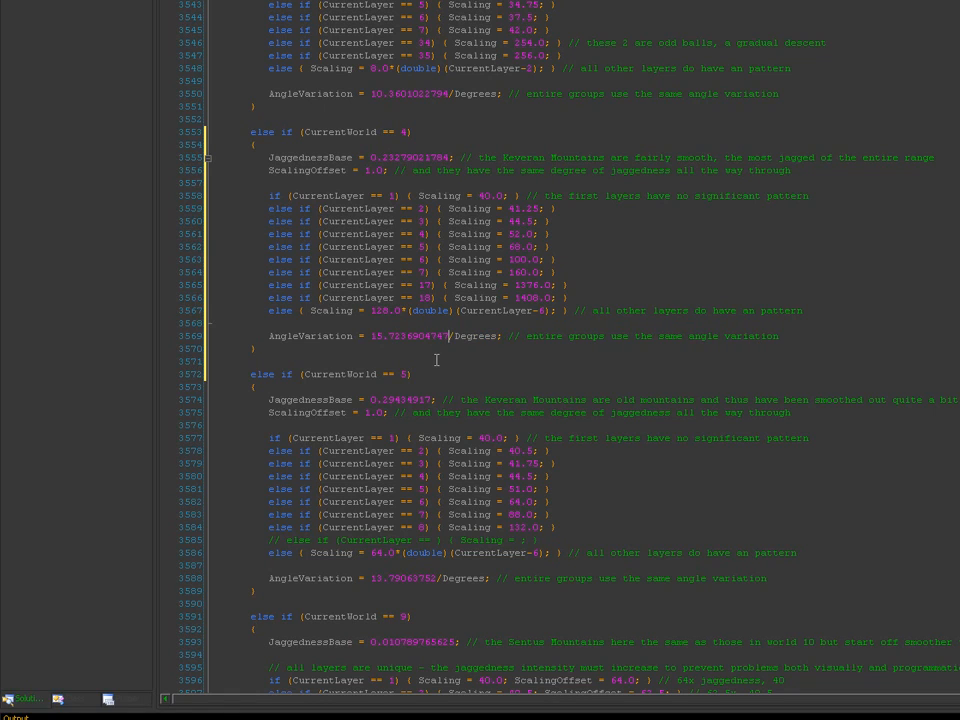
text(5228)
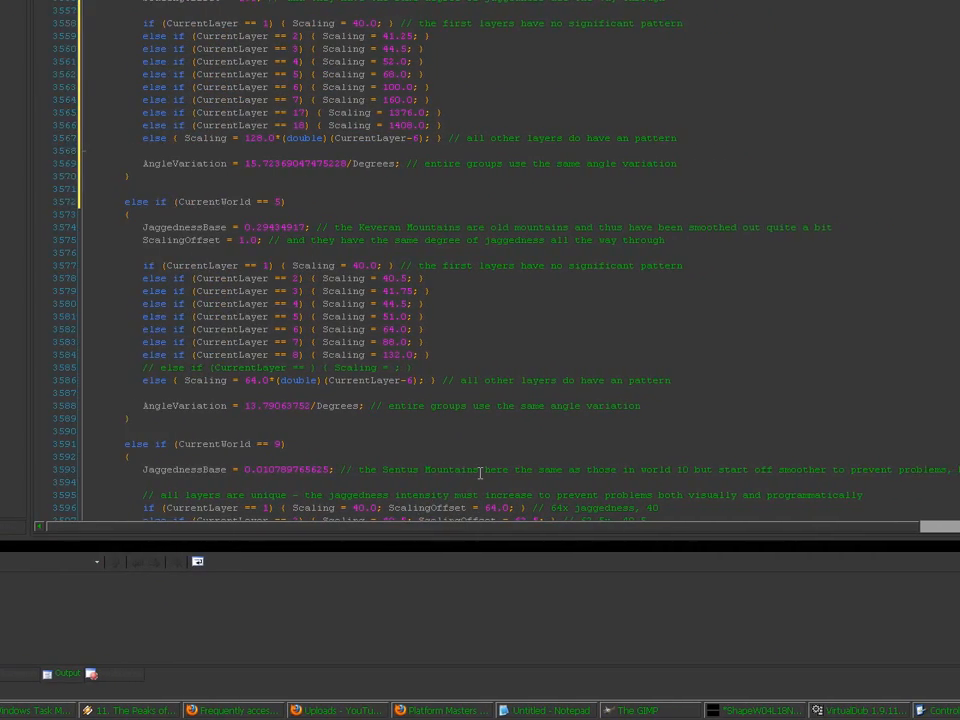
scroll(480, 480, down, 4)
key(Down)
key(Down)
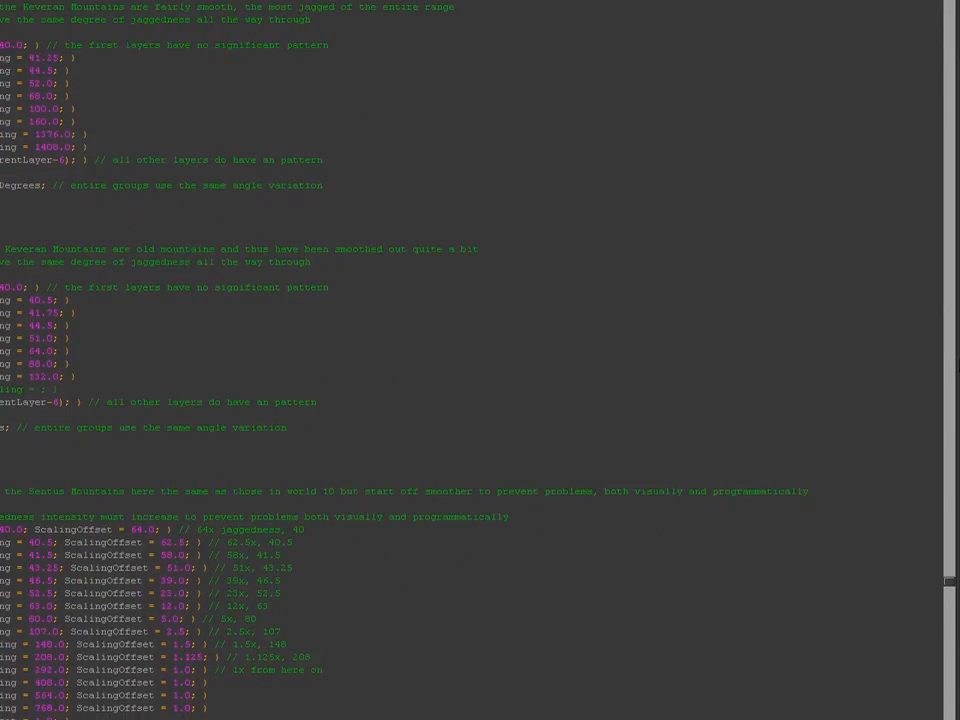
scroll(952, 374, up, 5)
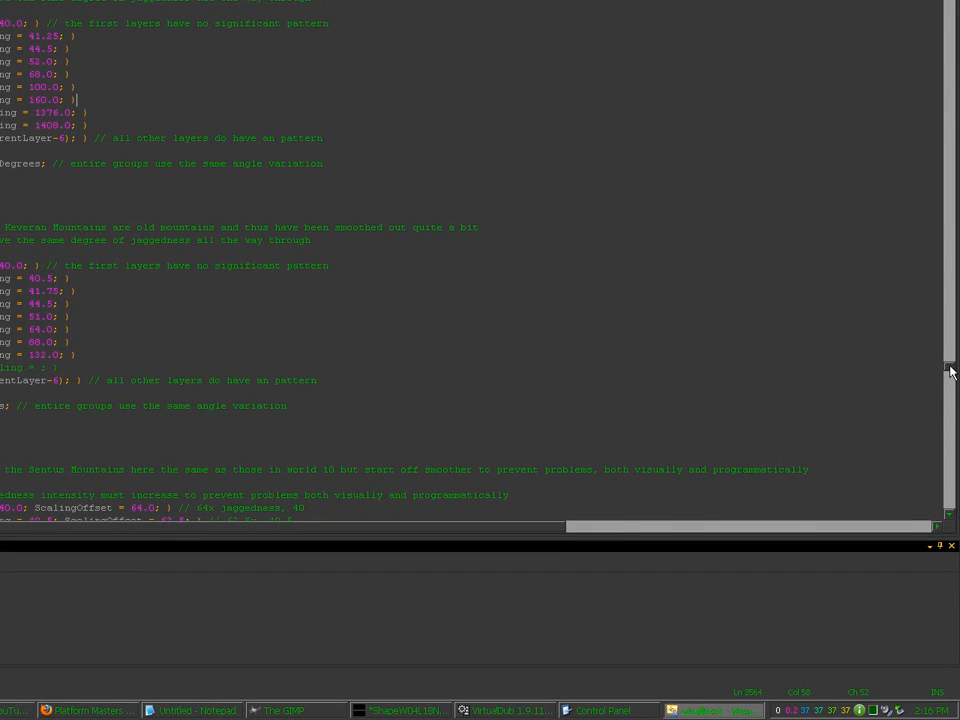
scroll(950, 372, up, 4)
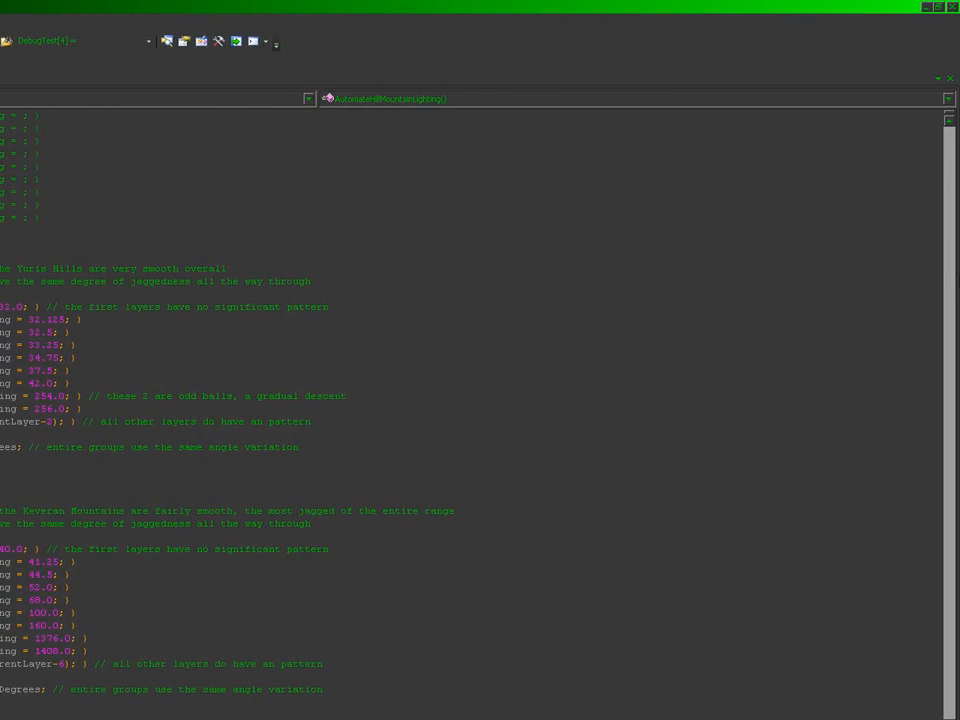
Step: Scroll up to the variable declarations, then page down to the stage 1 jaggedness-file loading code
scroll(953, 287, up, 10)
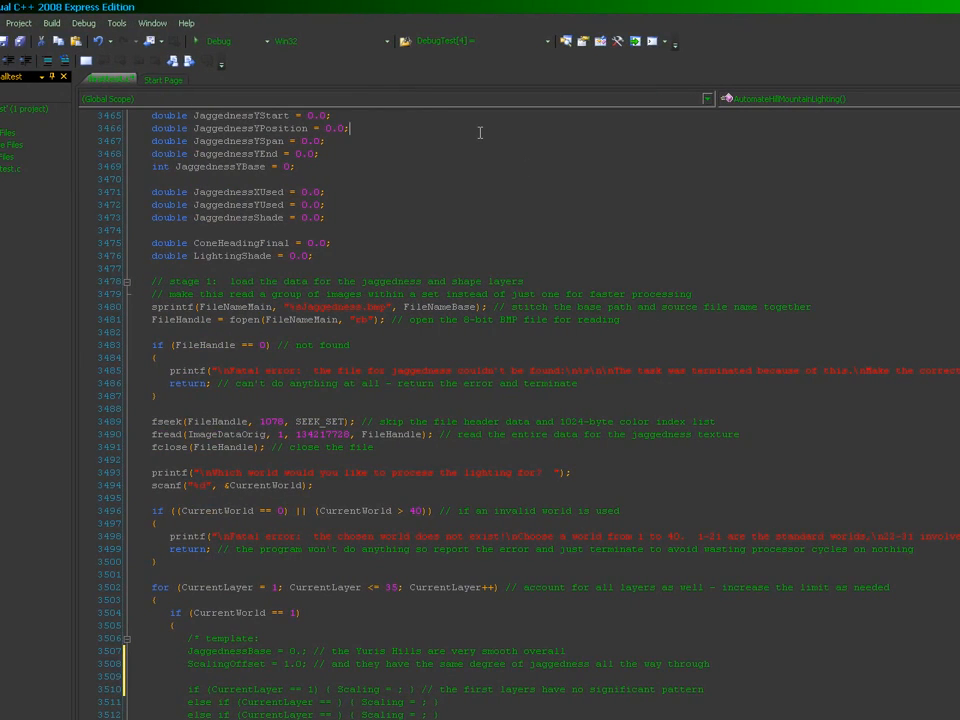
scroll(480, 132, up, 10)
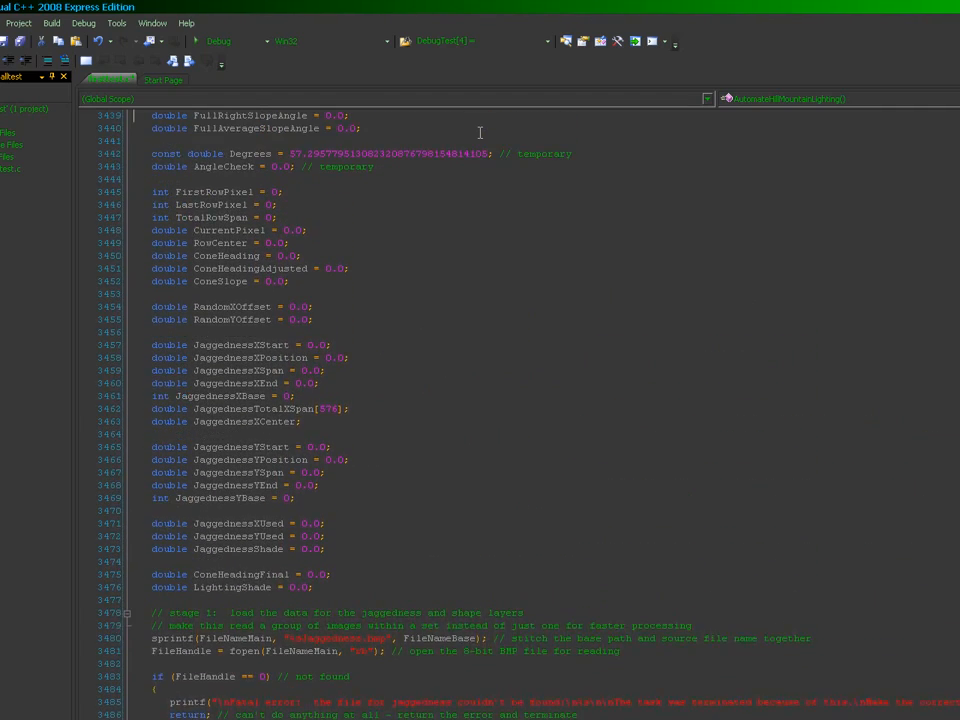
scroll(480, 132, up, 5)
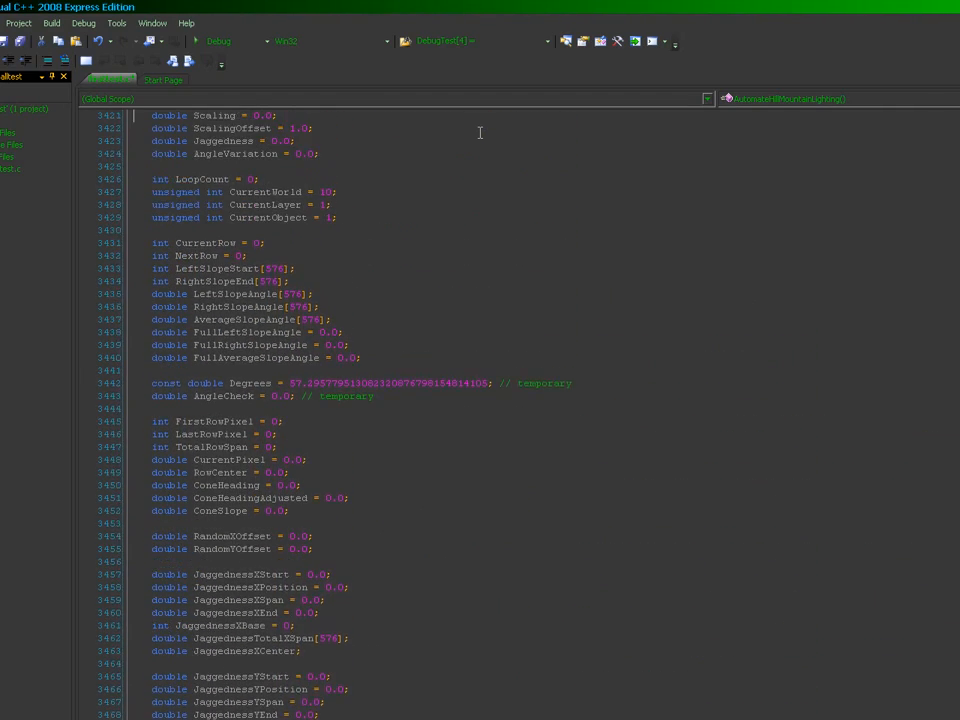
scroll(480, 156, up, 5)
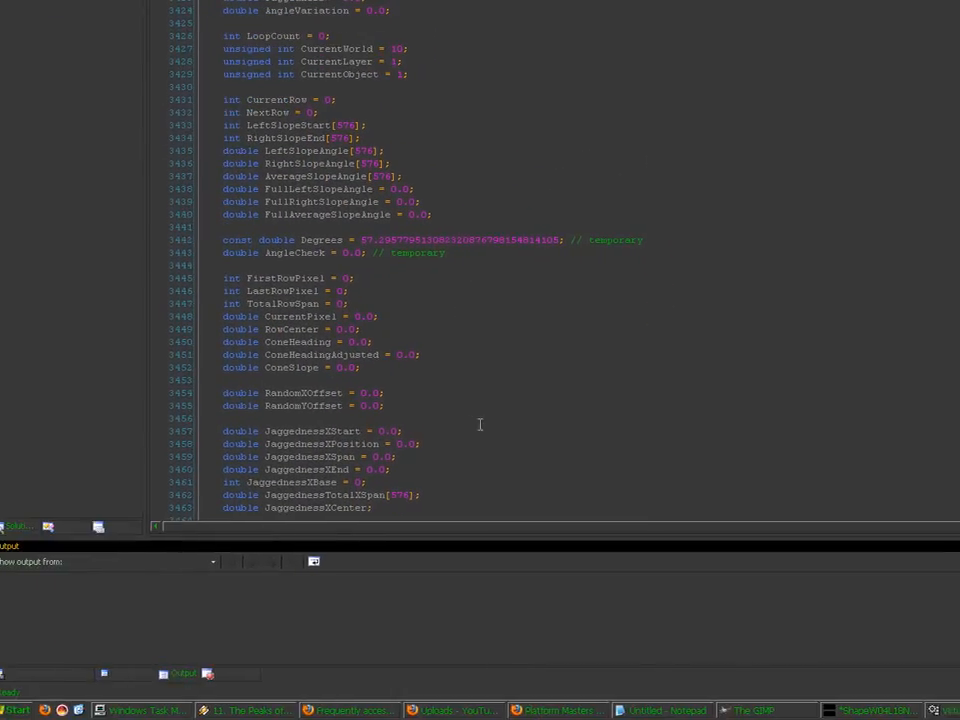
click(953, 456)
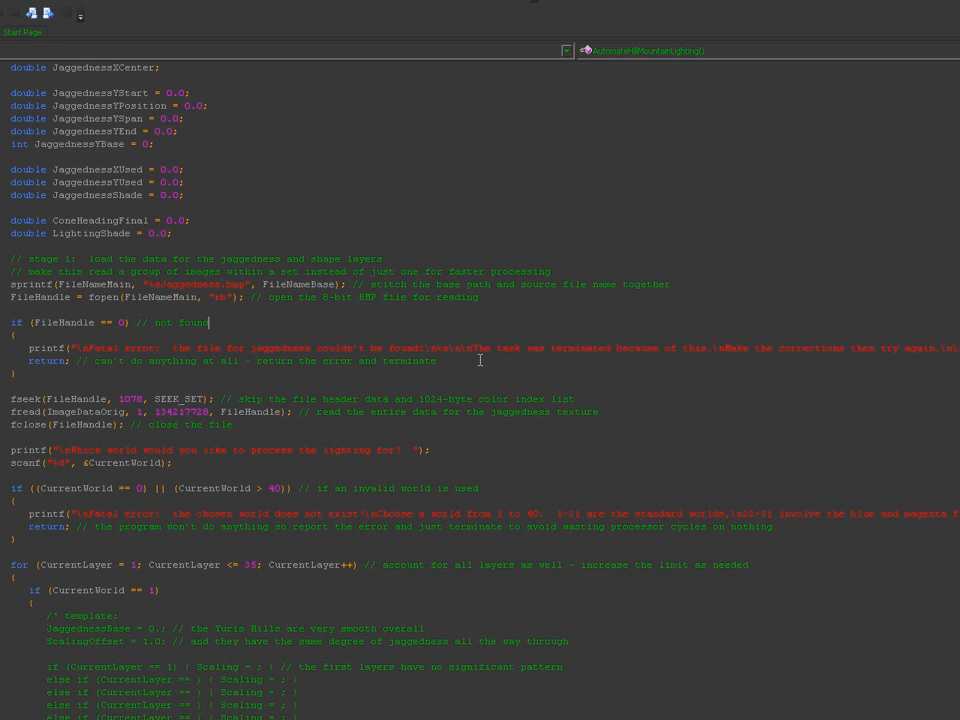
Step: Highlight the %s placeholder in the error message, then go to the CurrentWorld == 1 check
drag(438, 349, 448, 348)
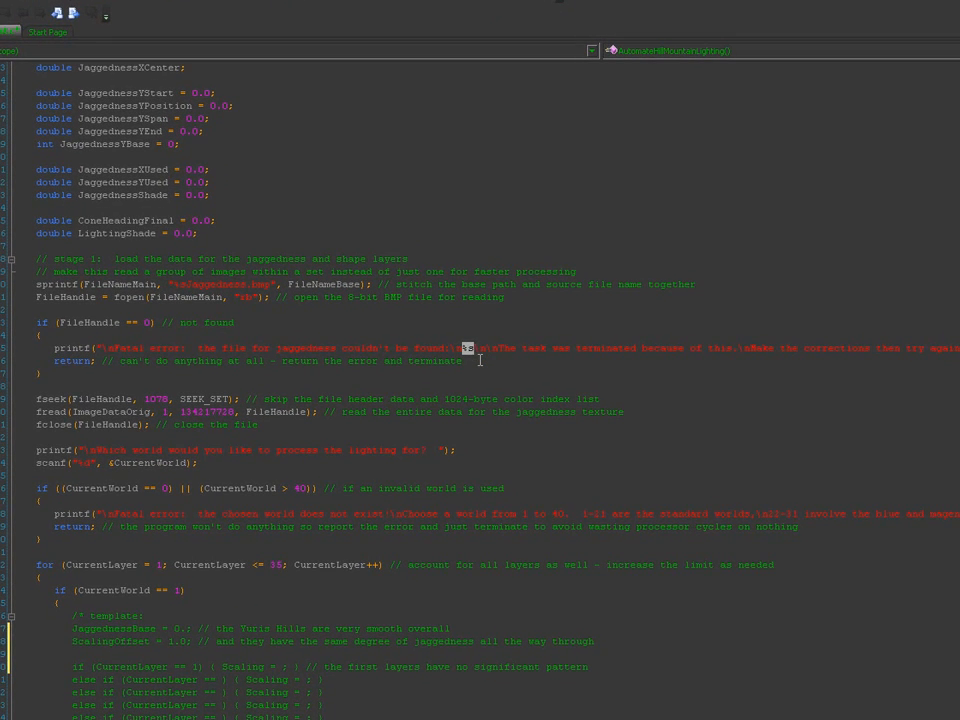
click(480, 360)
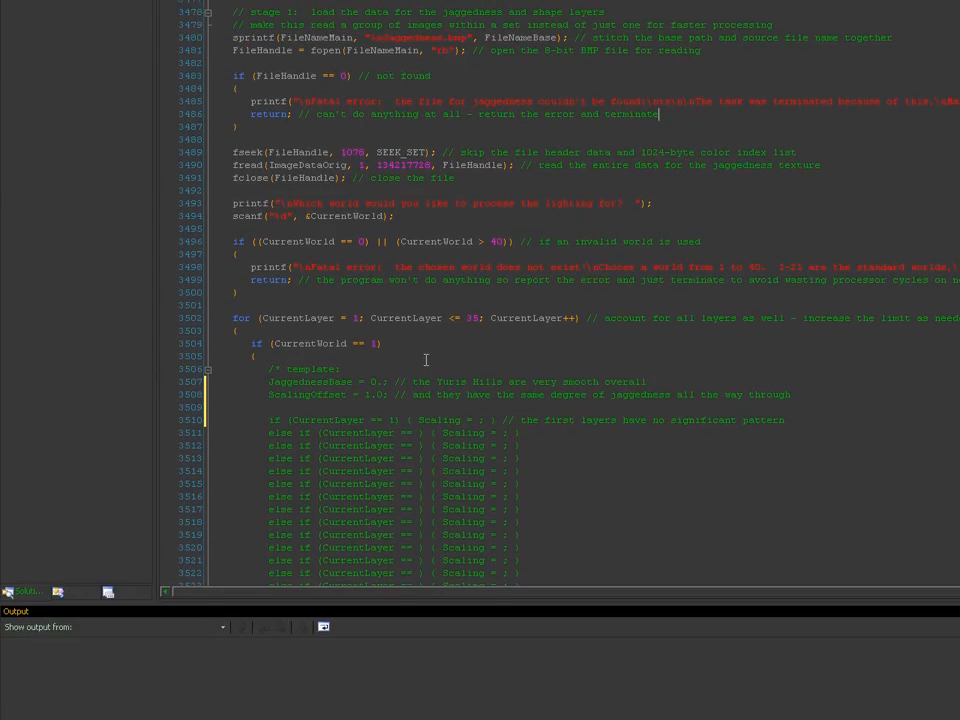
click(331, 370)
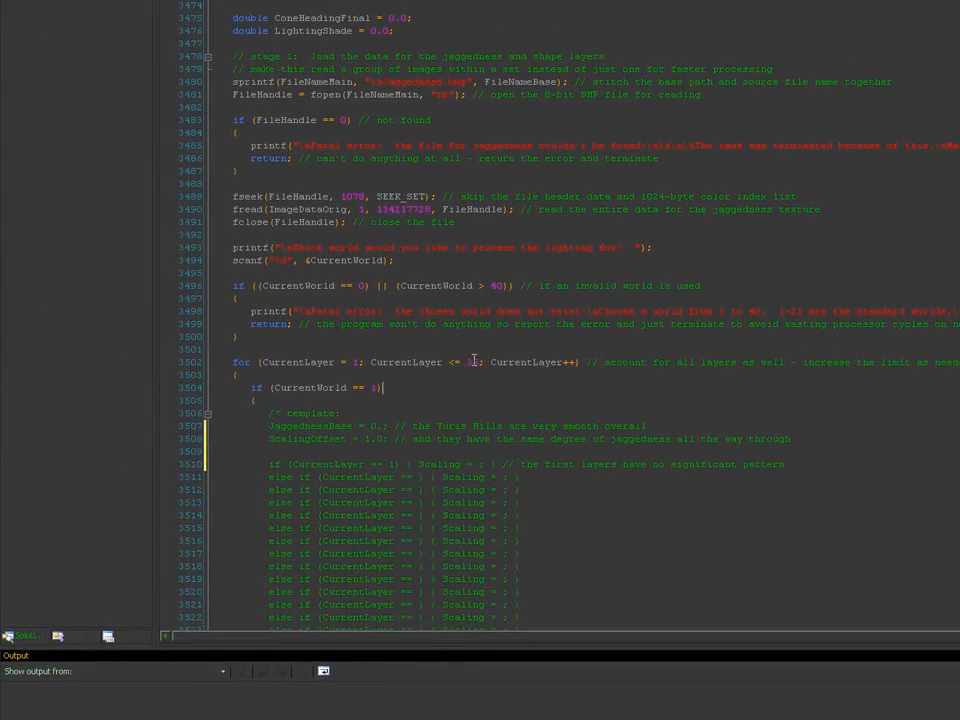
Step: Page down to the shape file loading code, highlight %02d, and check quick info for srand and RandNumDouble
click(953, 435)
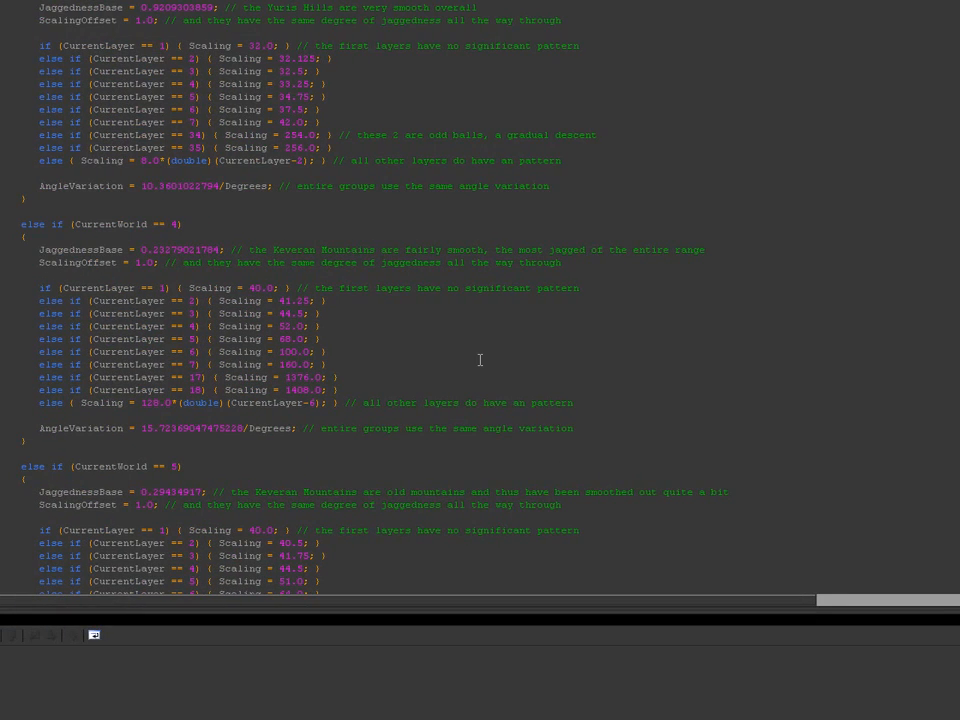
click(951, 444)
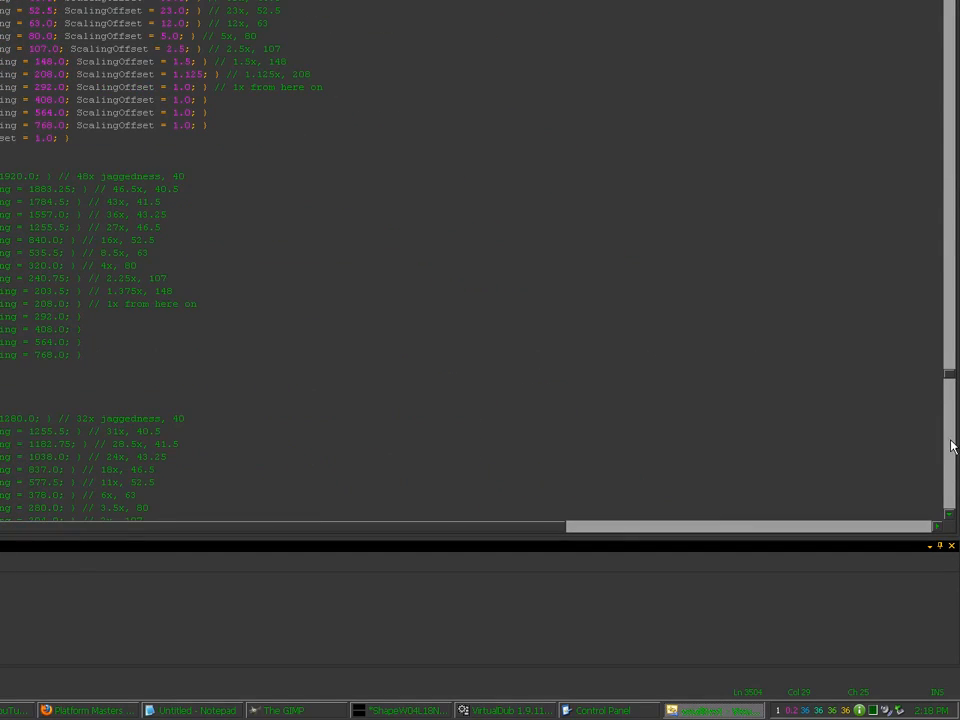
click(951, 449)
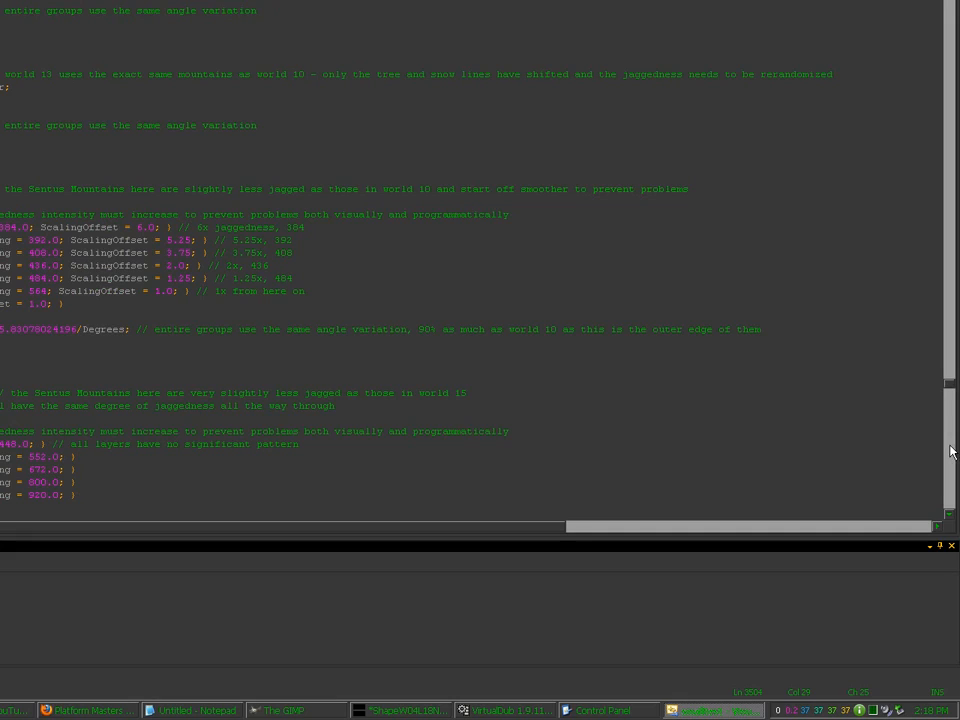
click(951, 449)
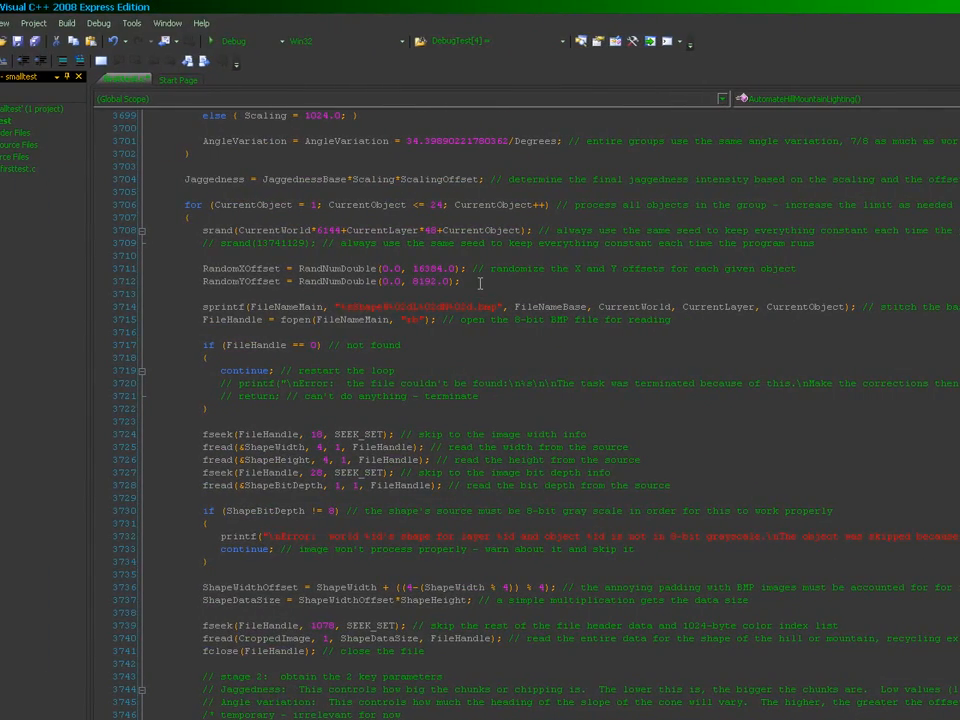
drag(444, 307, 420, 311)
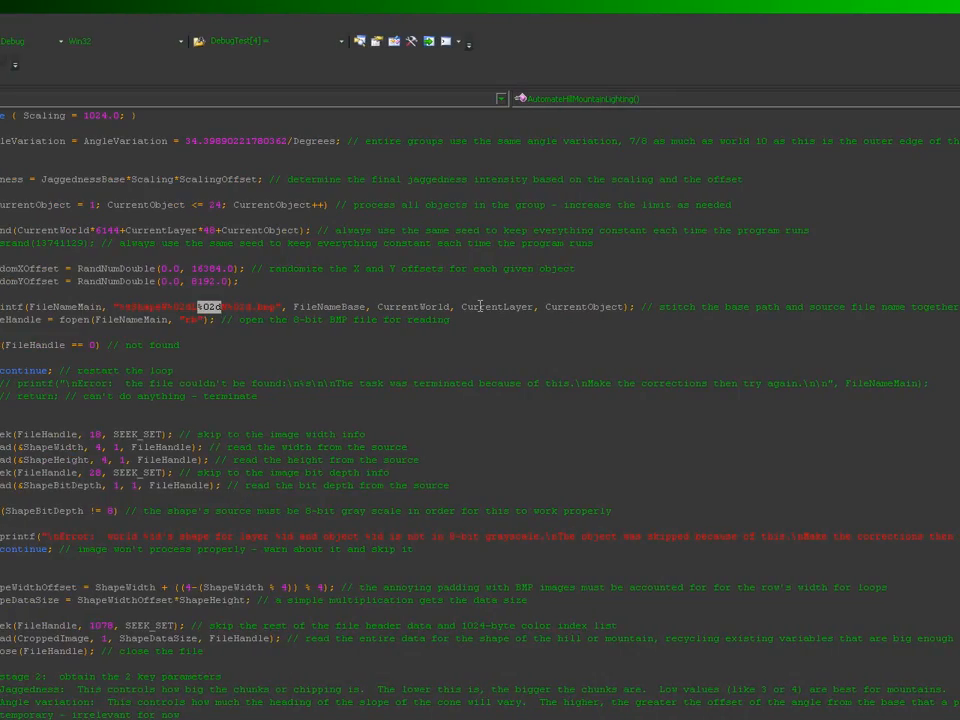
click(411, 281)
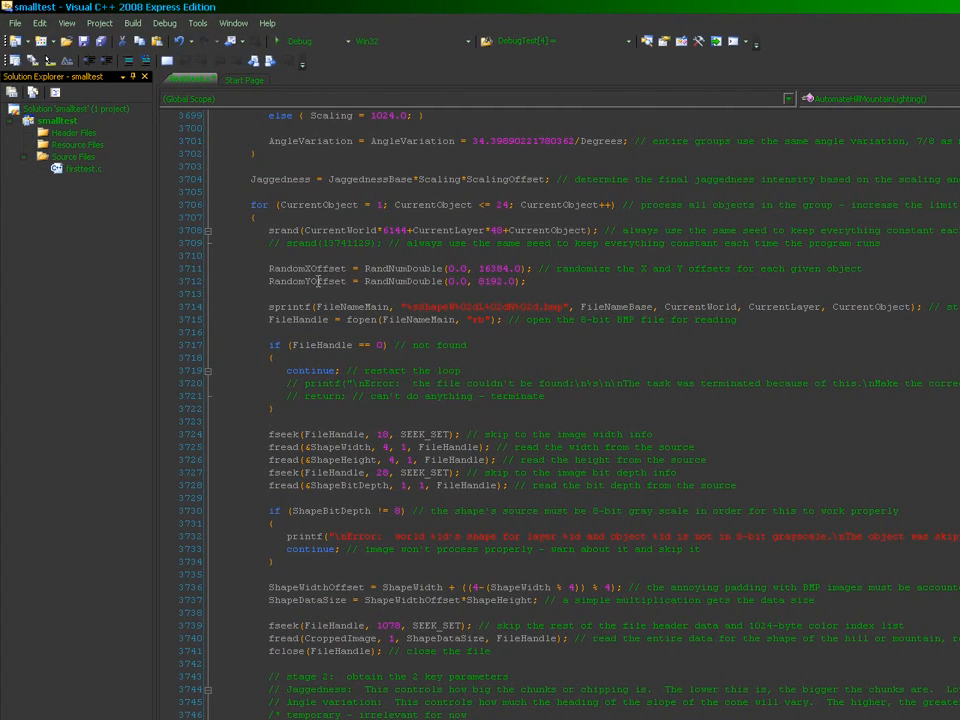
mouse_move(293, 230)
mouse_move(399, 268)
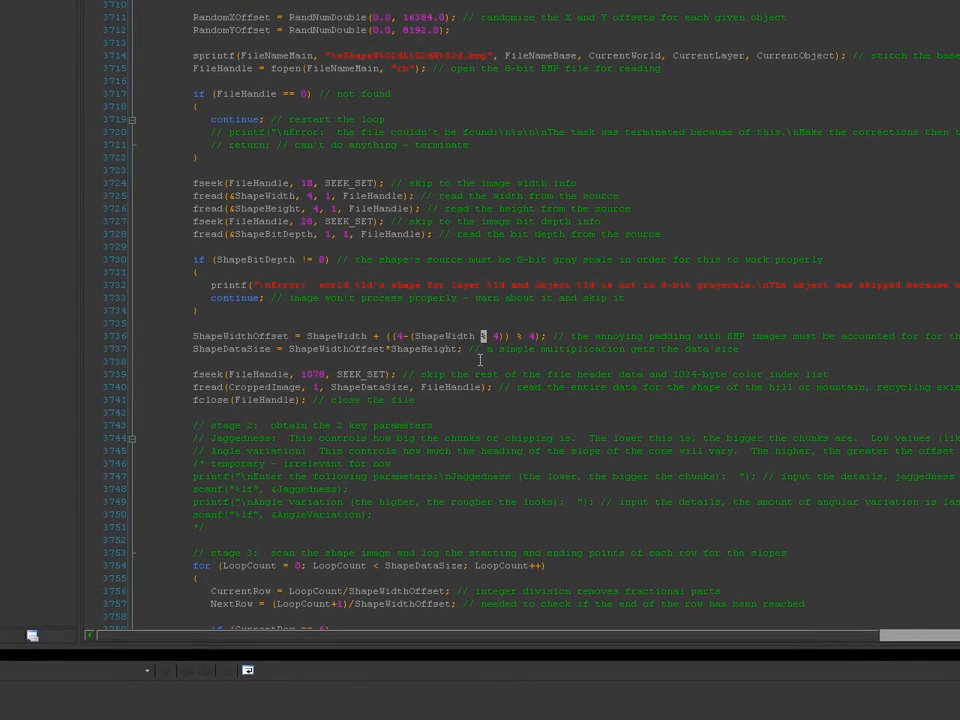
click(480, 360)
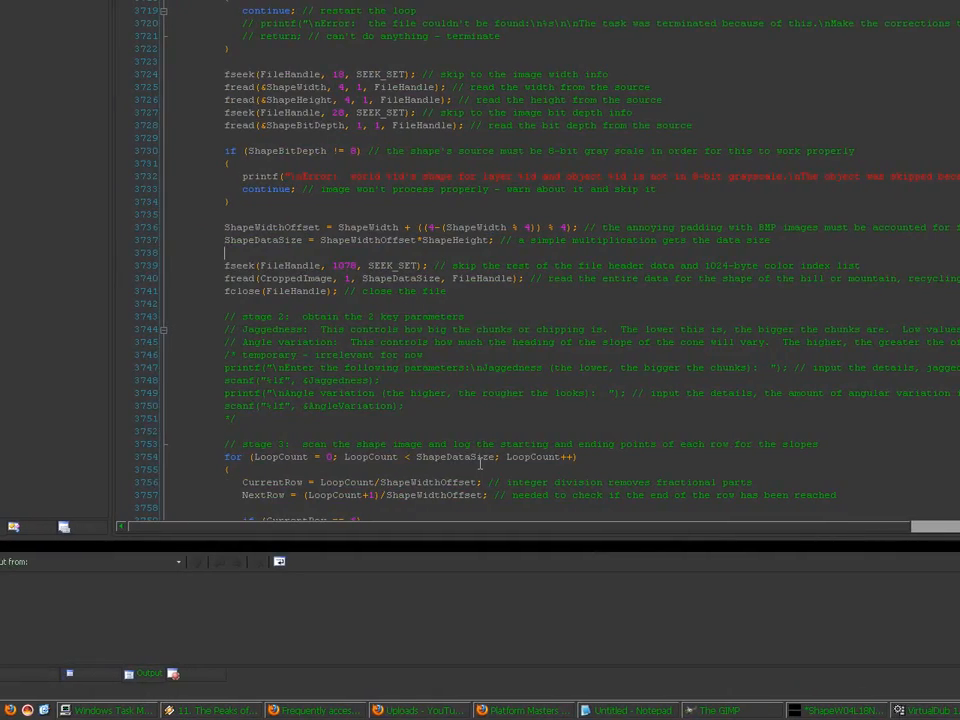
click(480, 467)
key(Right)
key(Down)
key(Down)
key(Down)
key(Down)
key(Down)
key(Down)
key(Down)
key(Down)
key(Down)
key(Down)
key(Down)
key(Down)
key(Down)
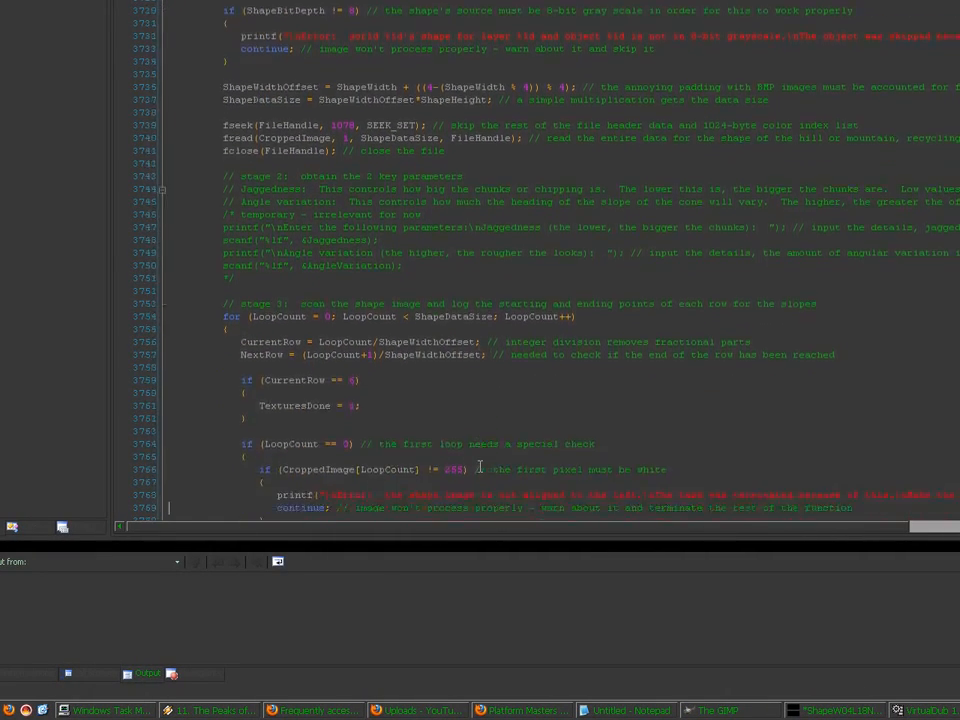
key(Down)
key(Down)
key(Down)
key(Down)
key(Down)
key(Down)
key(Down)
key(Down)
key(Down)
key(Down)
key(Down)
key(Down)
key(Down)
key(Down)
key(Down)
key(Down)
key(Down)
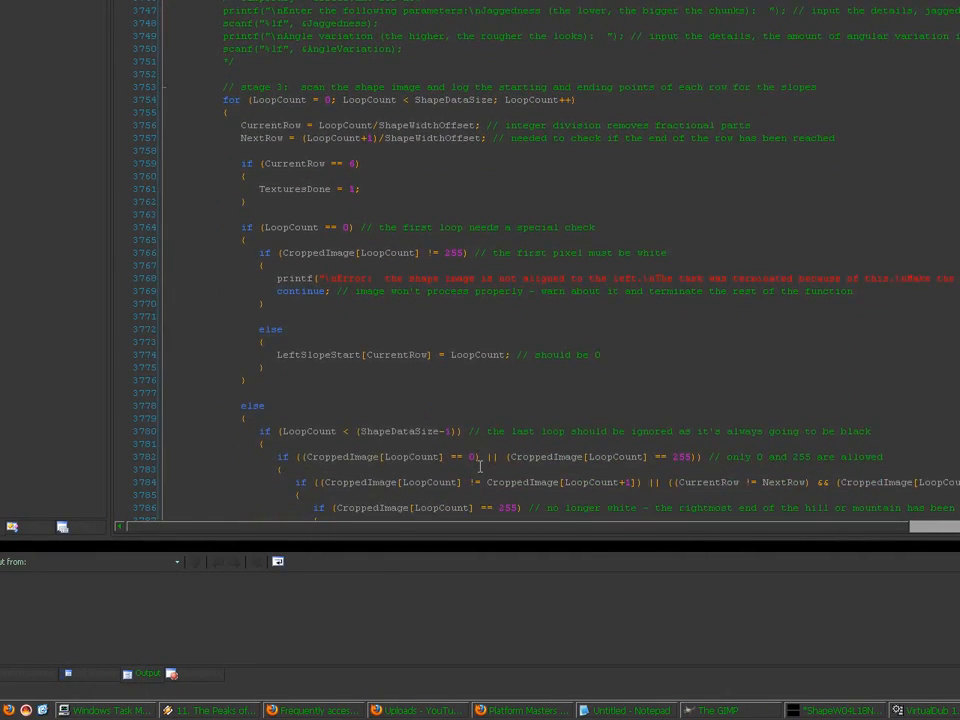
key(Down)
key(Down)
key(Down)
key(Down)
key(Down)
key(Down)
key(Down)
key(Down)
key(Down)
key(Down)
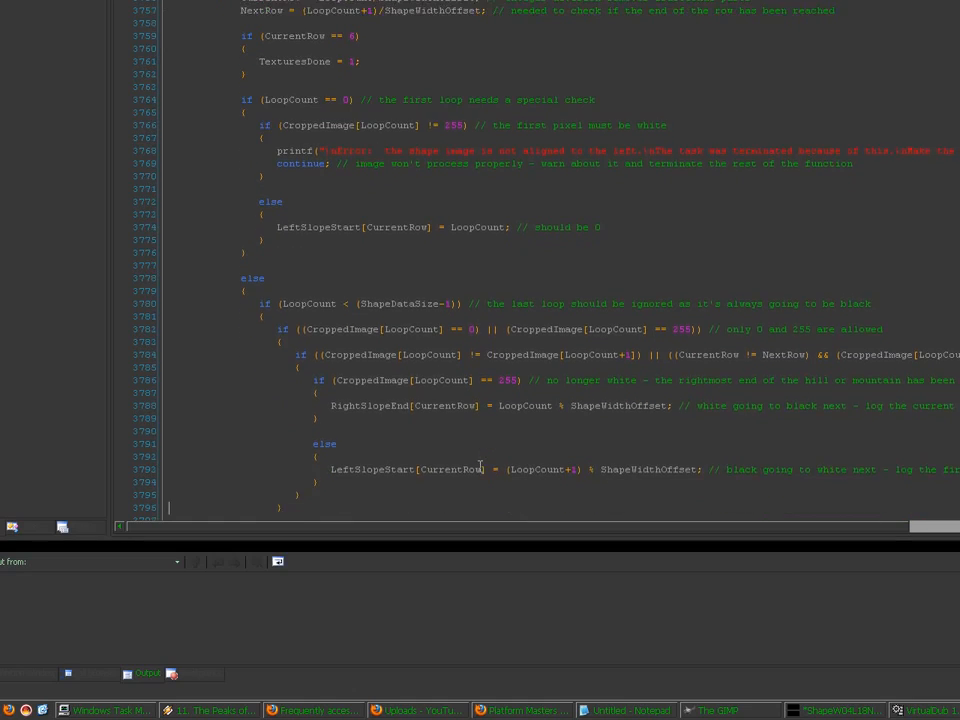
key(Down)
key(Down)
key(Down)
key(Down)
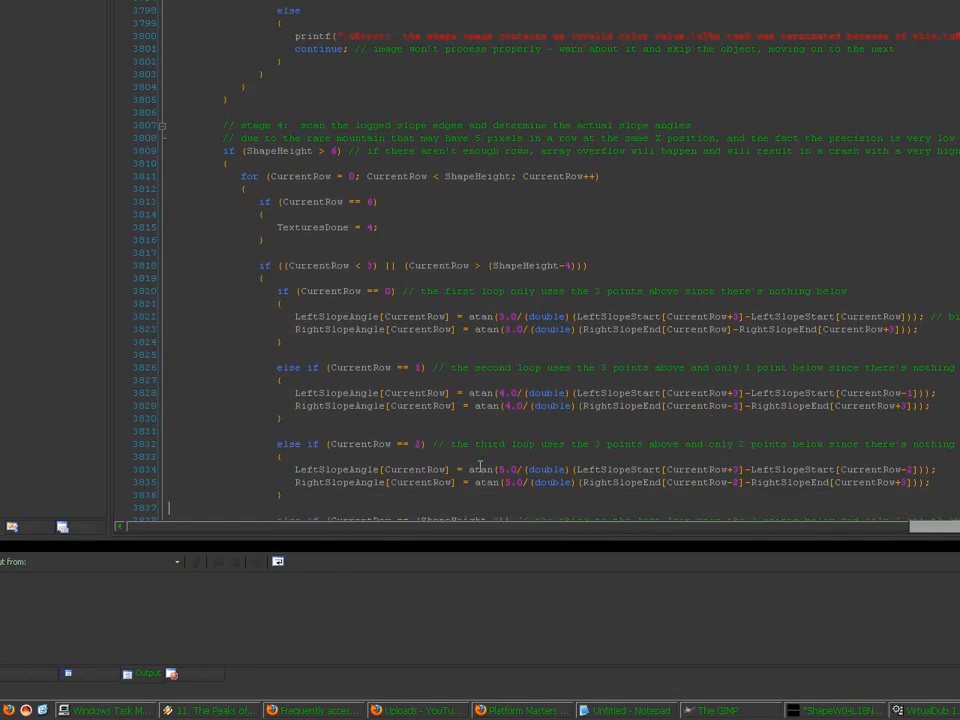
scroll(480, 466, down, 1)
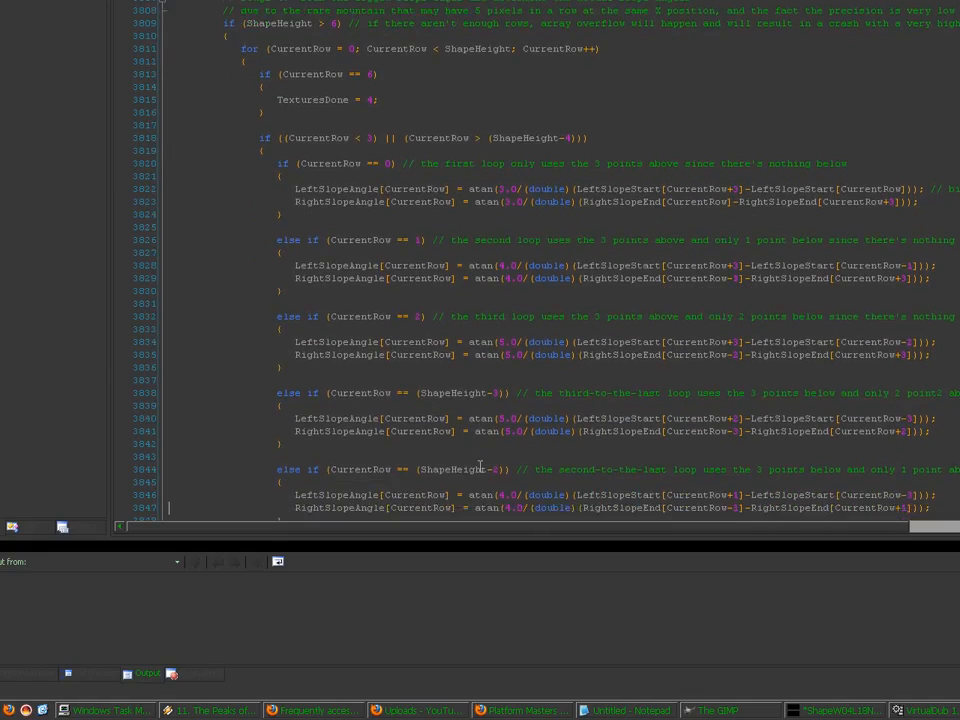
scroll(480, 466, down, 4)
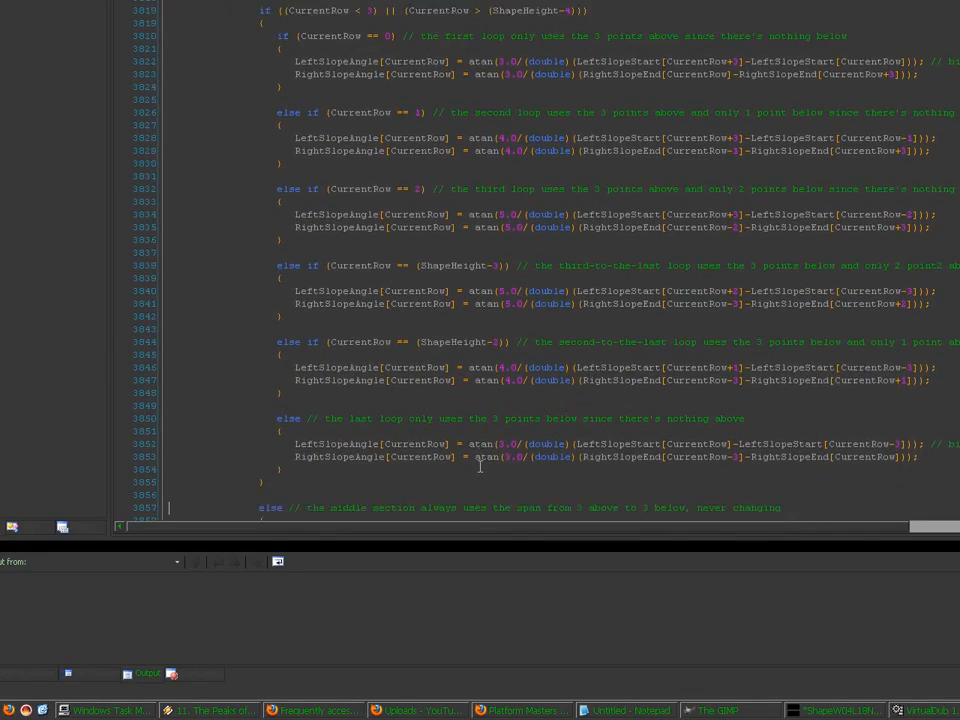
scroll(480, 466, down, 4)
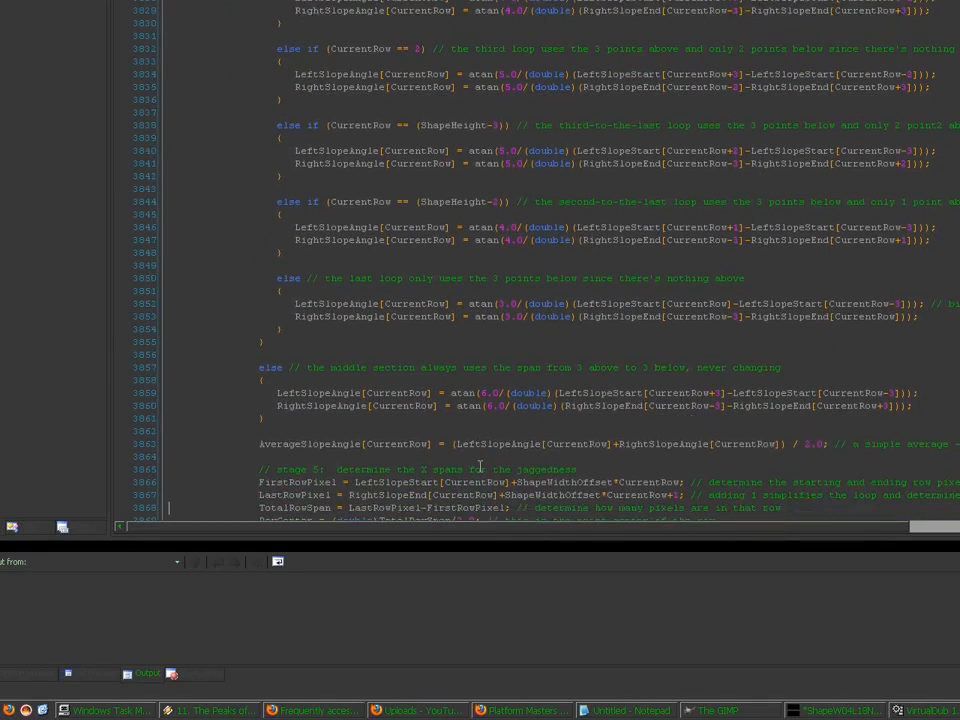
scroll(480, 466, down, 4)
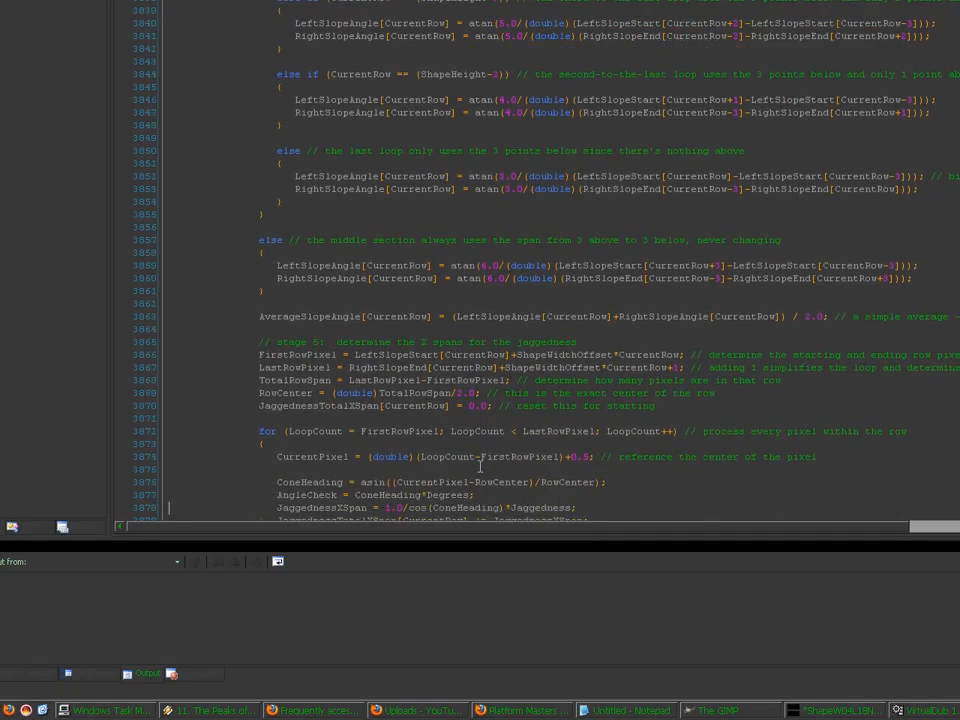
scroll(480, 466, down, 4)
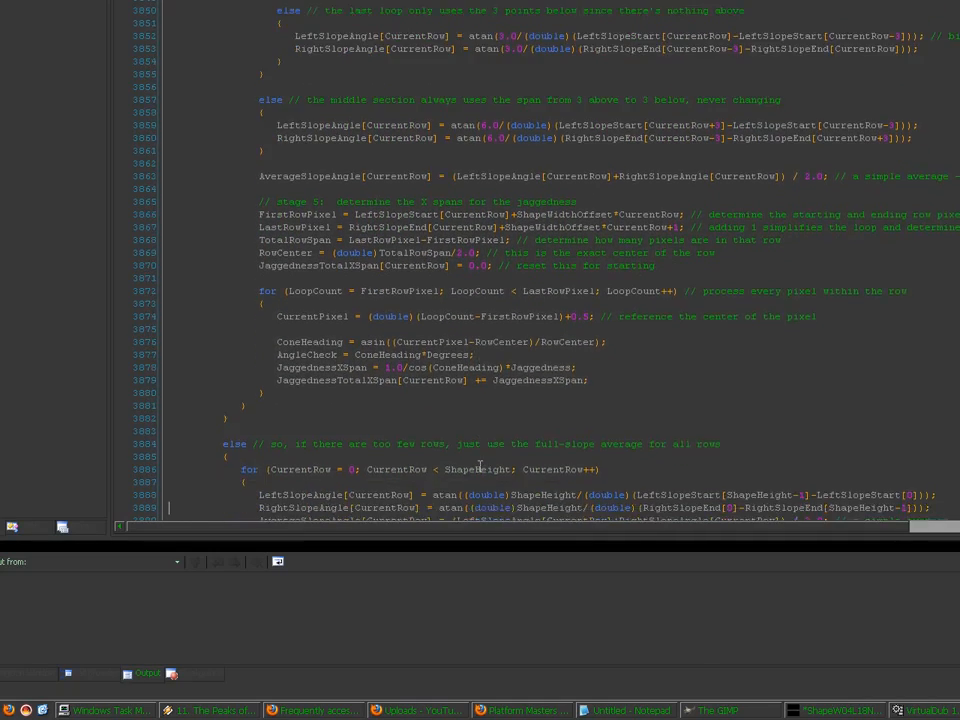
scroll(480, 466, down, 4)
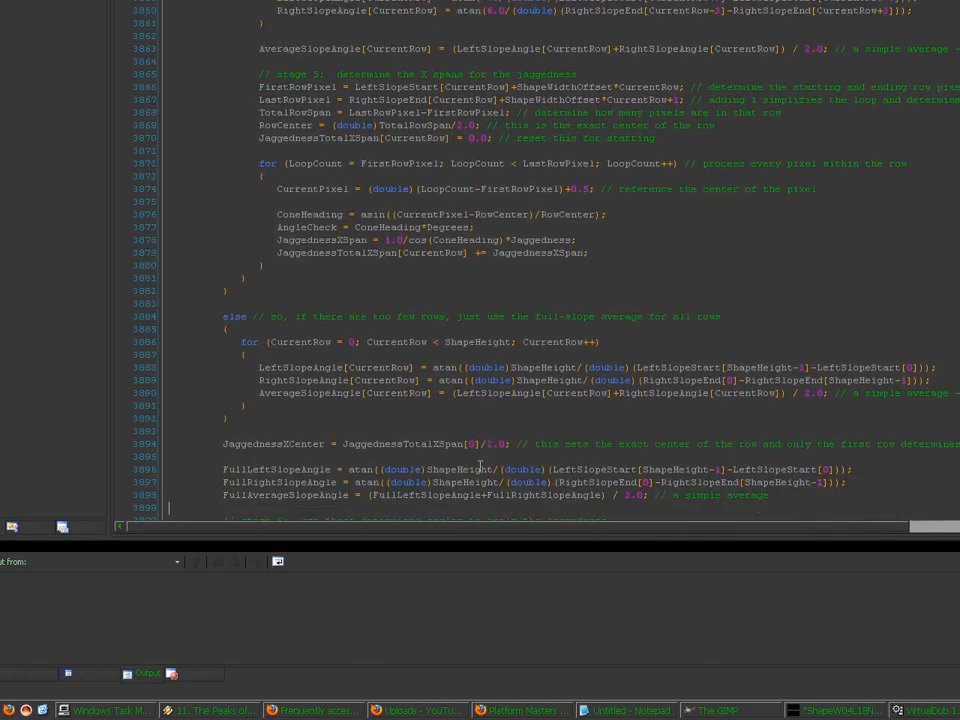
scroll(480, 466, down, 4)
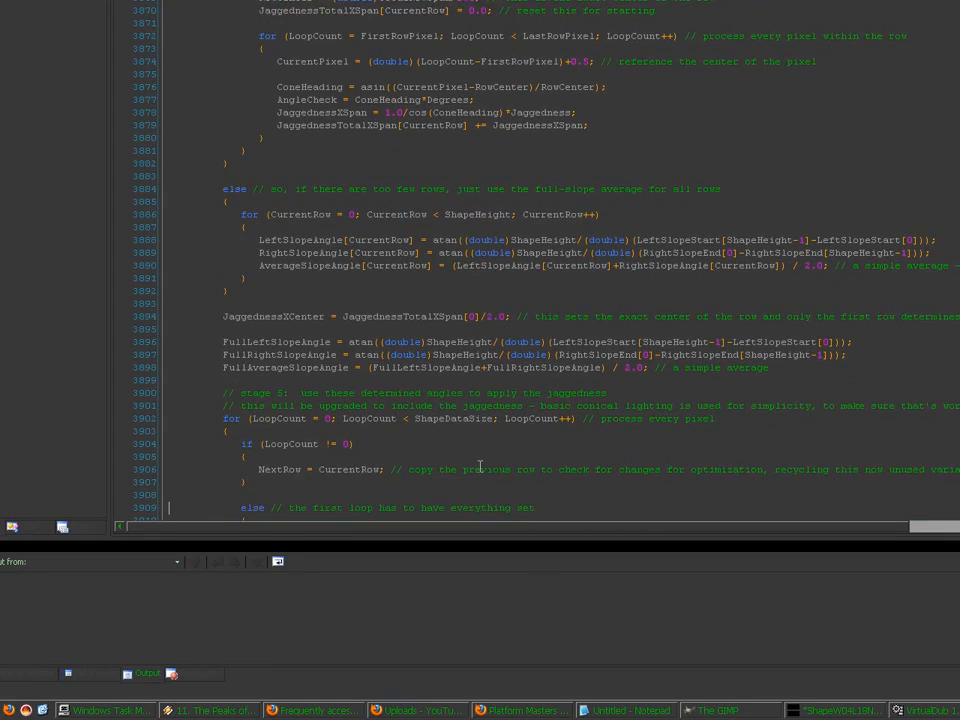
scroll(480, 466, down, 1)
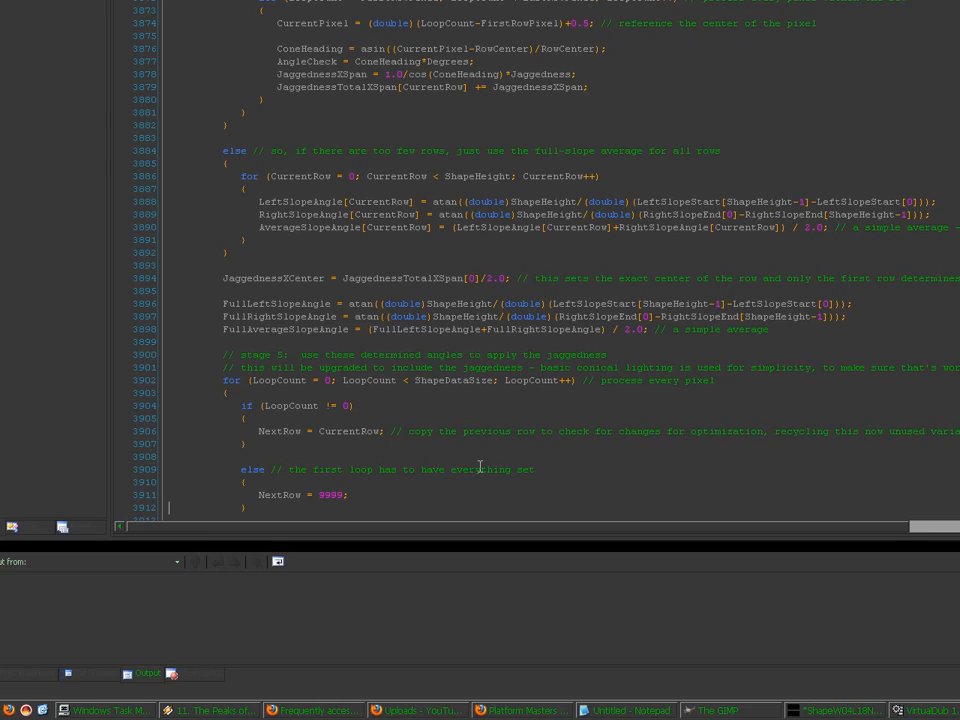
click(290, 356)
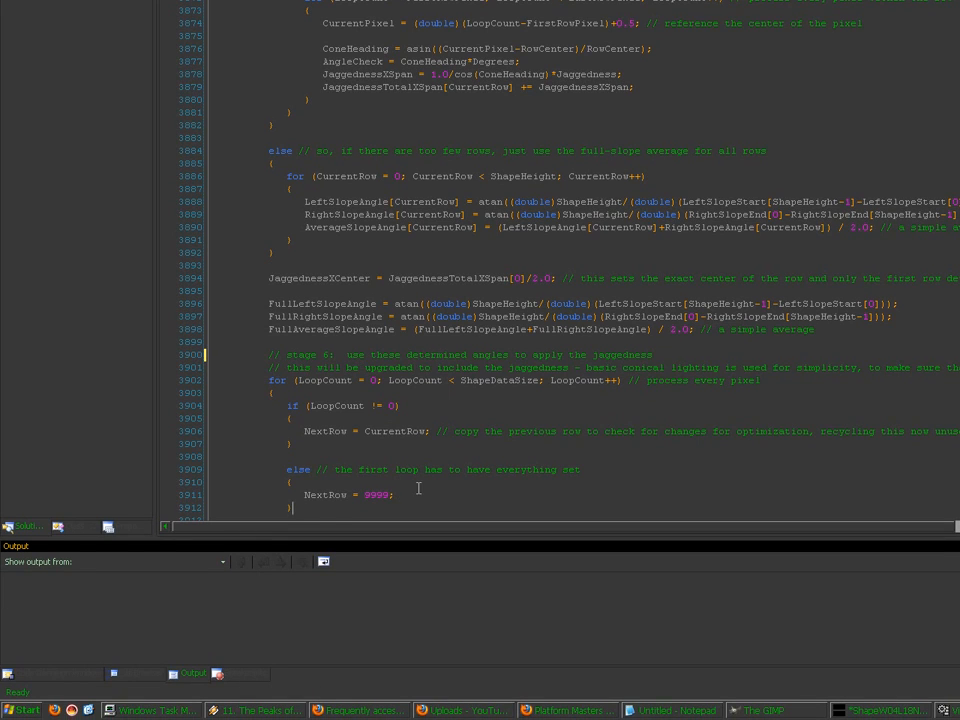
key(Down)
key(Down)
key(Down)
key(Down)
key(Down)
key(Down)
key(Down)
key(Down)
key(Down)
key(Down)
key(Down)
key(Down)
key(Down)
key(Down)
key(Down)
key(Down)
key(Down)
key(Down)
key(Down)
key(Down)
key(Down)
key(Down)
key(Down)
key(Down)
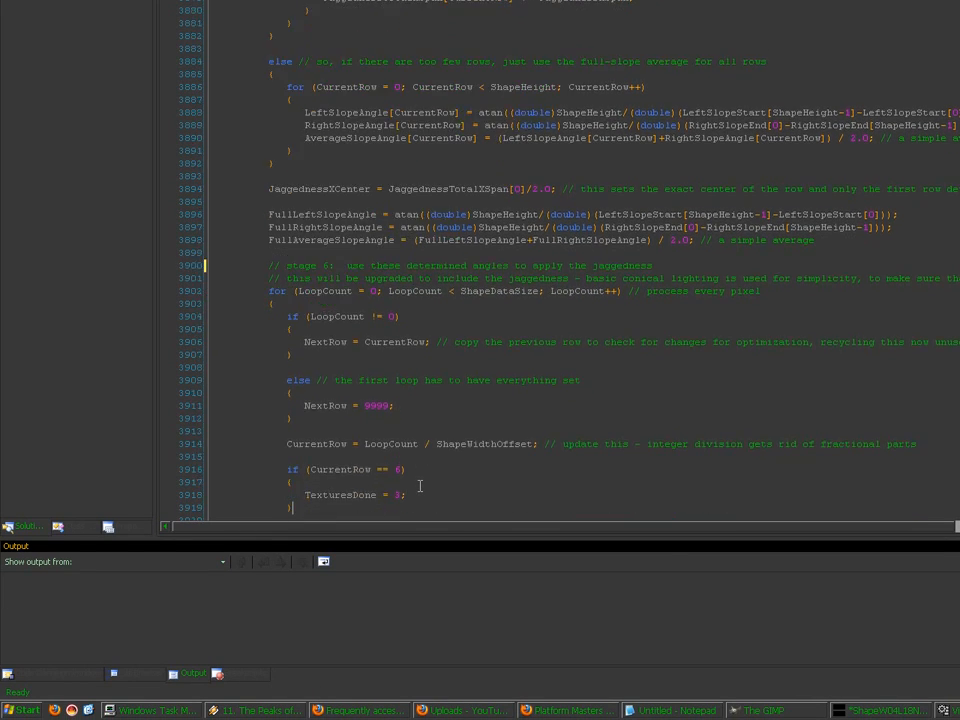
key(Down)
key(Down)
key(Down)
key(Down)
key(Down)
key(Down)
key(Down)
key(Down)
key(Down)
key(Down)
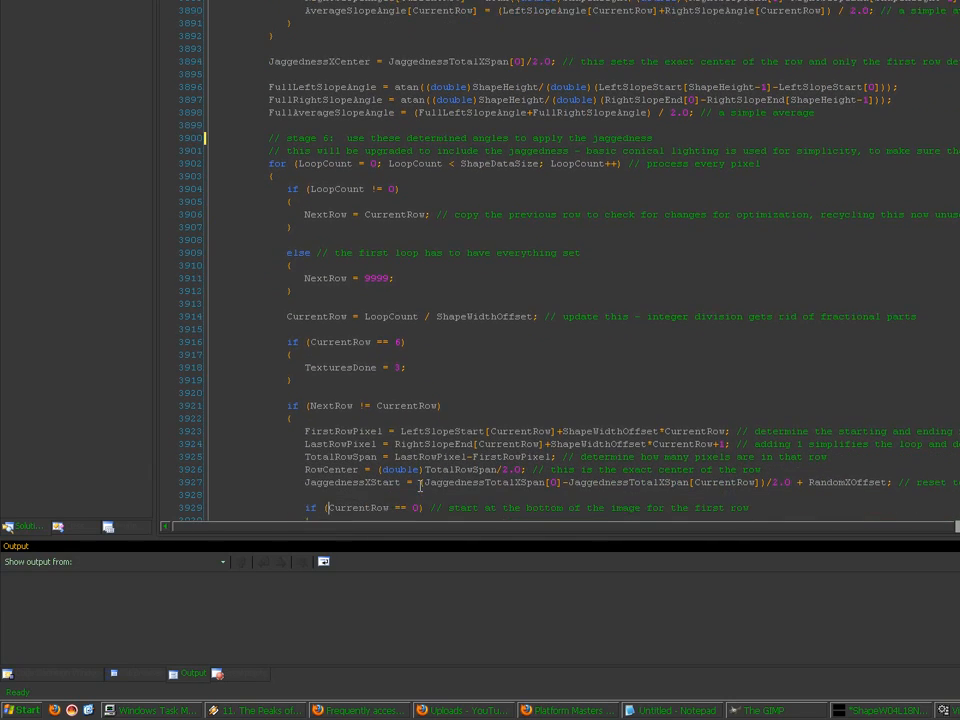
key(Down)
key(Down)
key(Down)
key(Down)
key(Down)
key(Down)
key(Down)
key(Down)
key(Down)
key(Down)
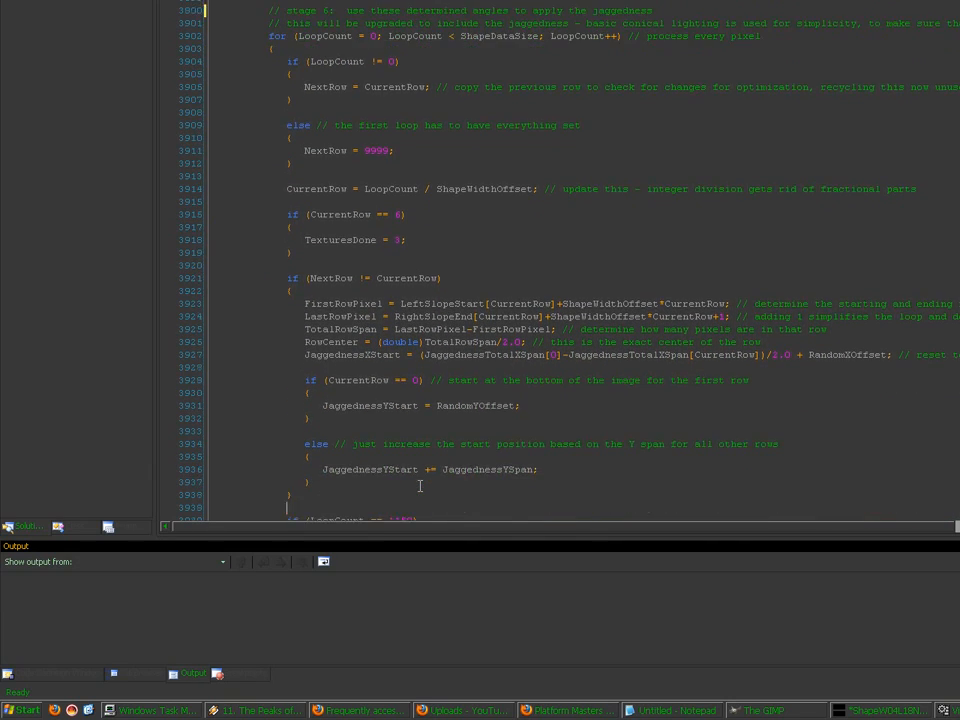
key(Down)
key(Down)
key(Down)
key(Down)
key(Down)
key(Down)
key(Down)
key(Down)
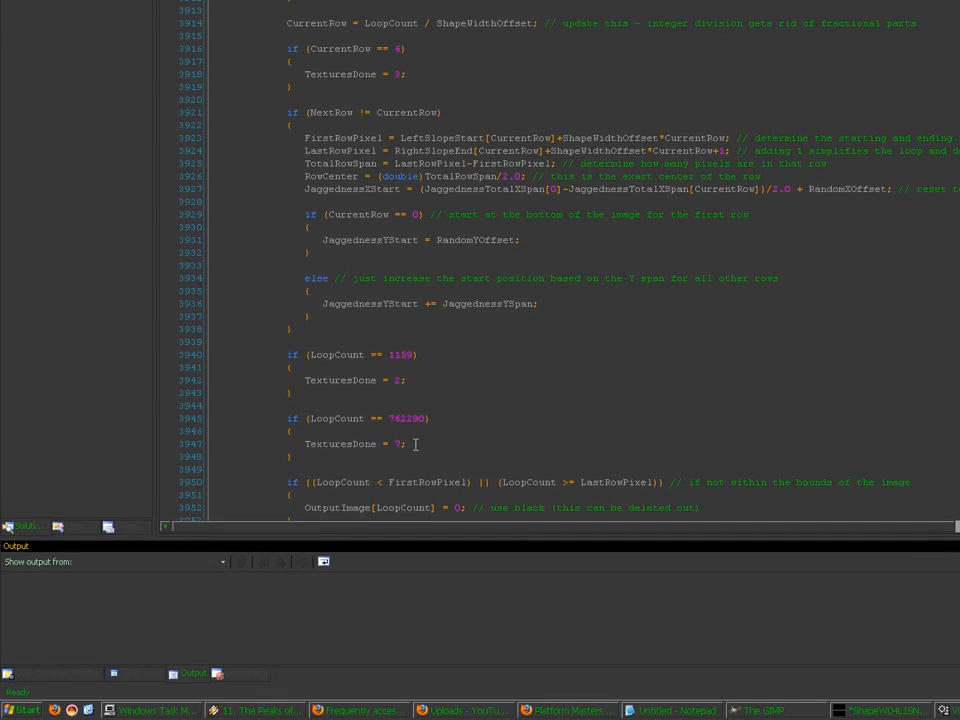
click(166, 445)
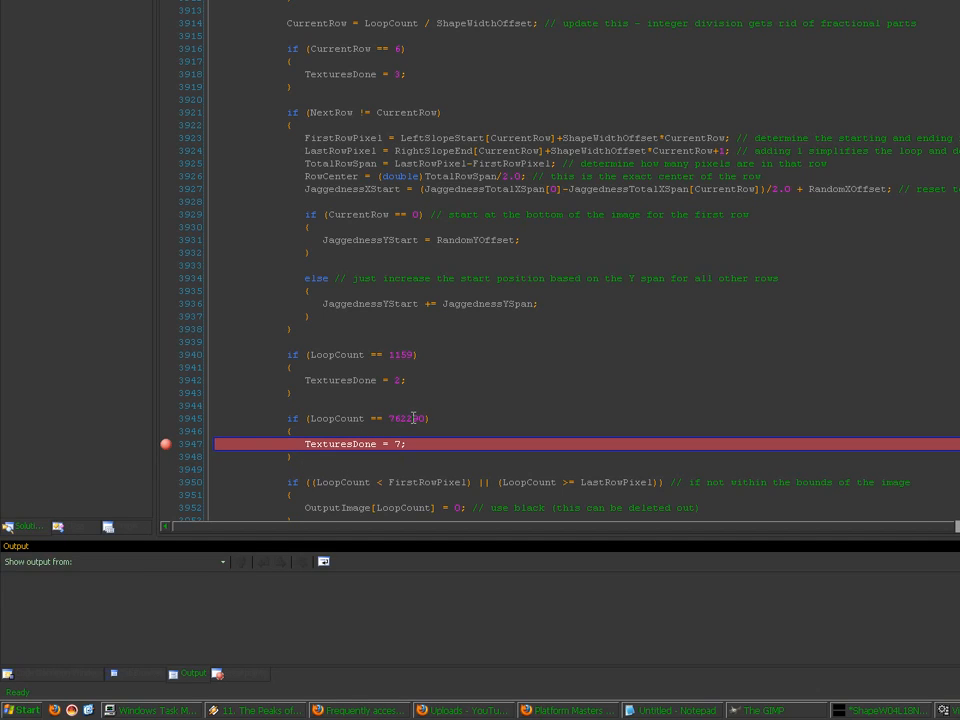
click(166, 444)
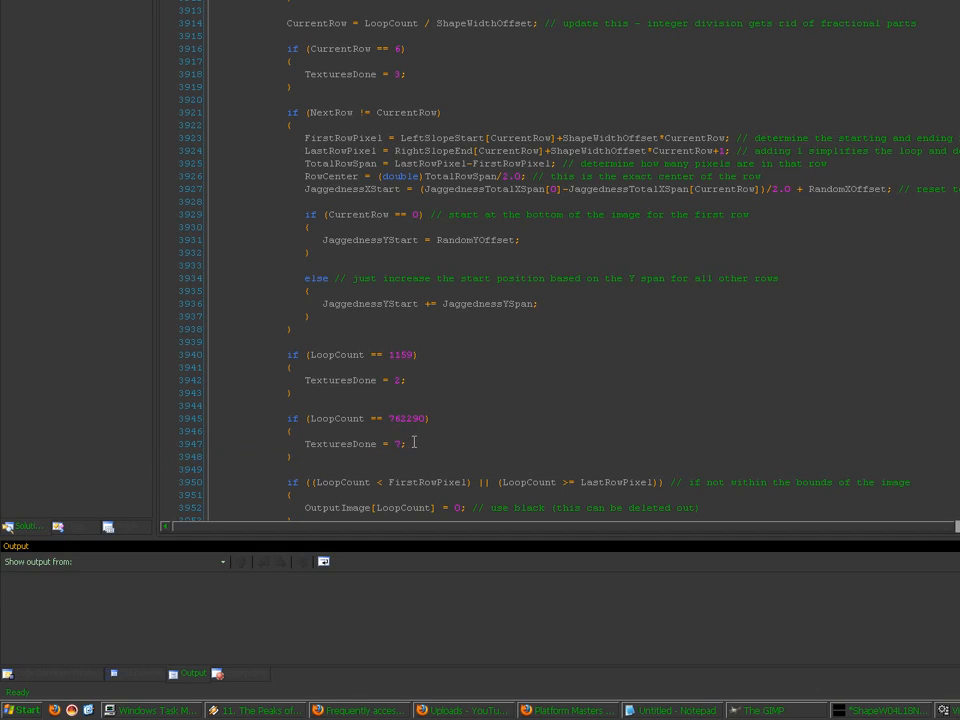
scroll(480, 408, down, 2)
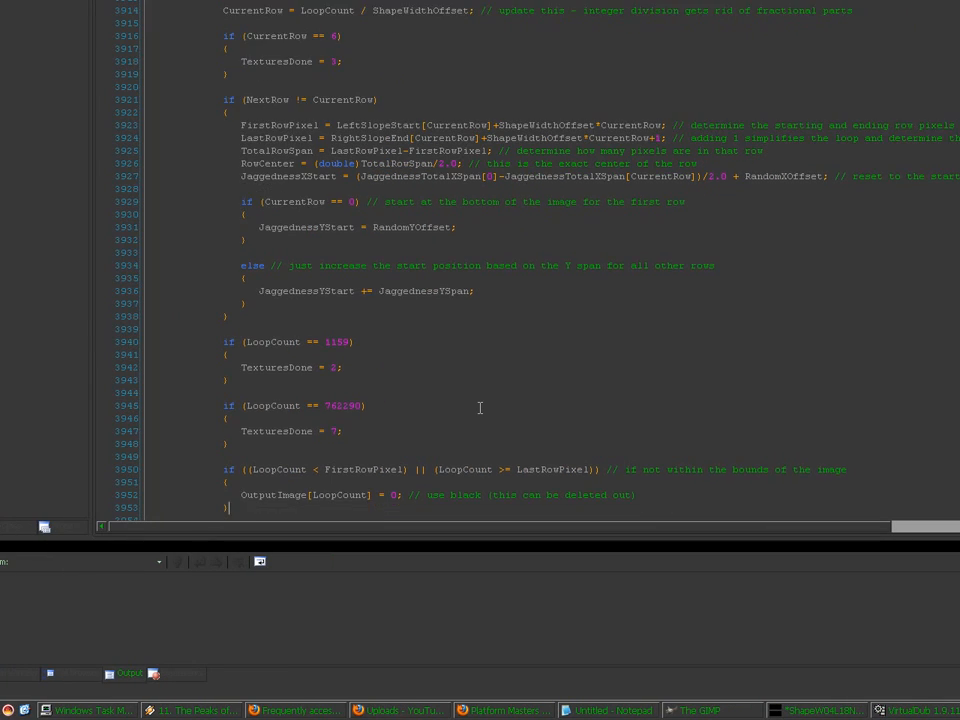
scroll(480, 408, down, 3)
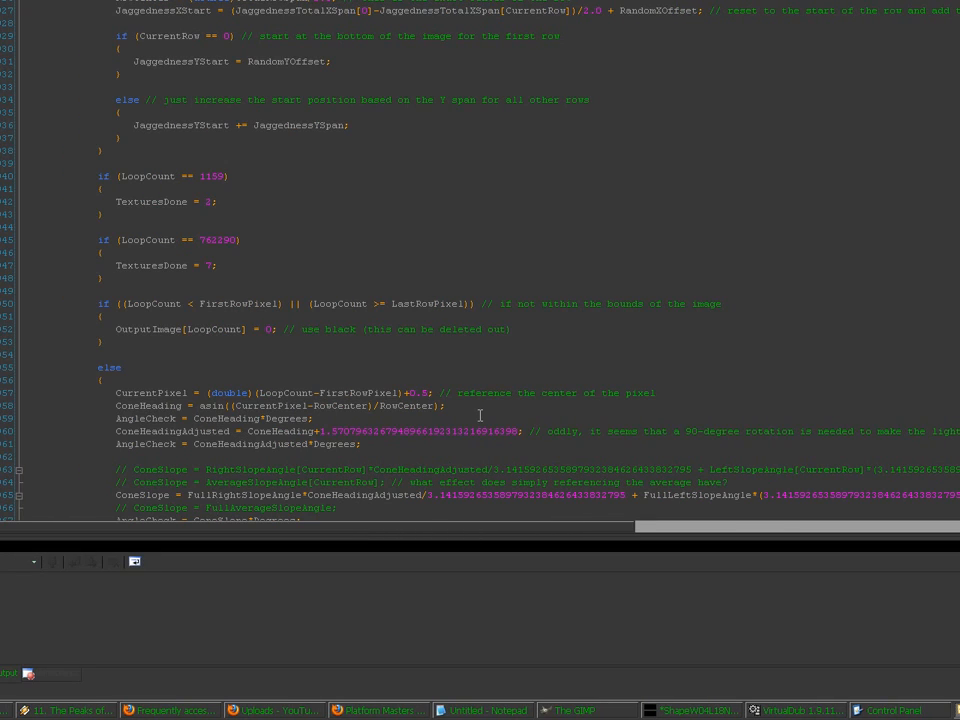
key(Down)
key(Down)
key(Down)
key(Down)
key(Down)
key(Down)
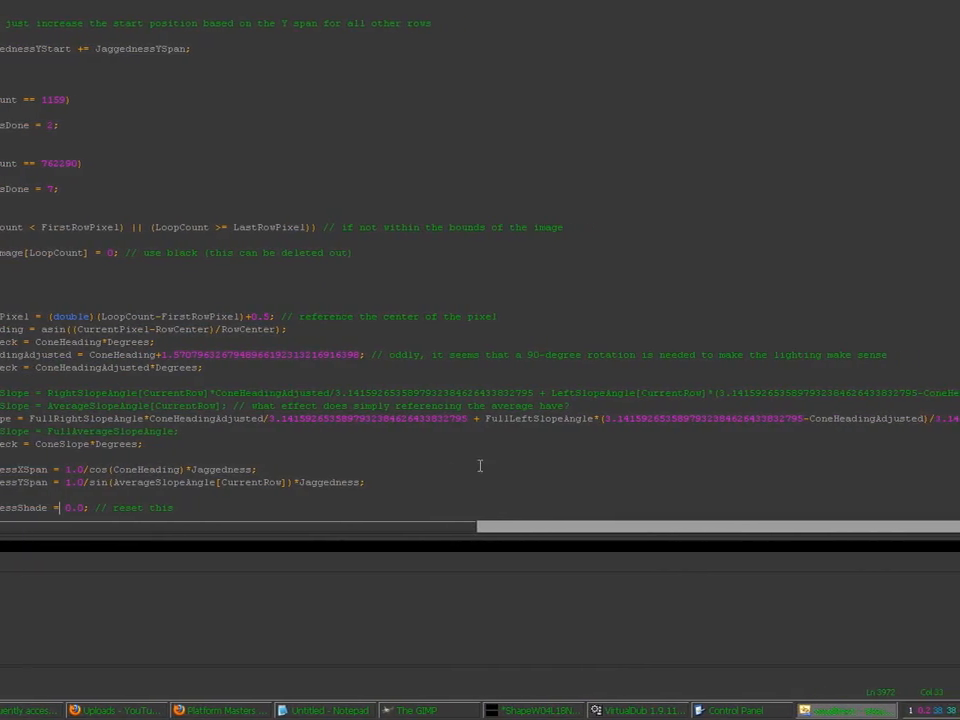
key(Down)
key(Down)
key(Down)
key(Down)
key(Down)
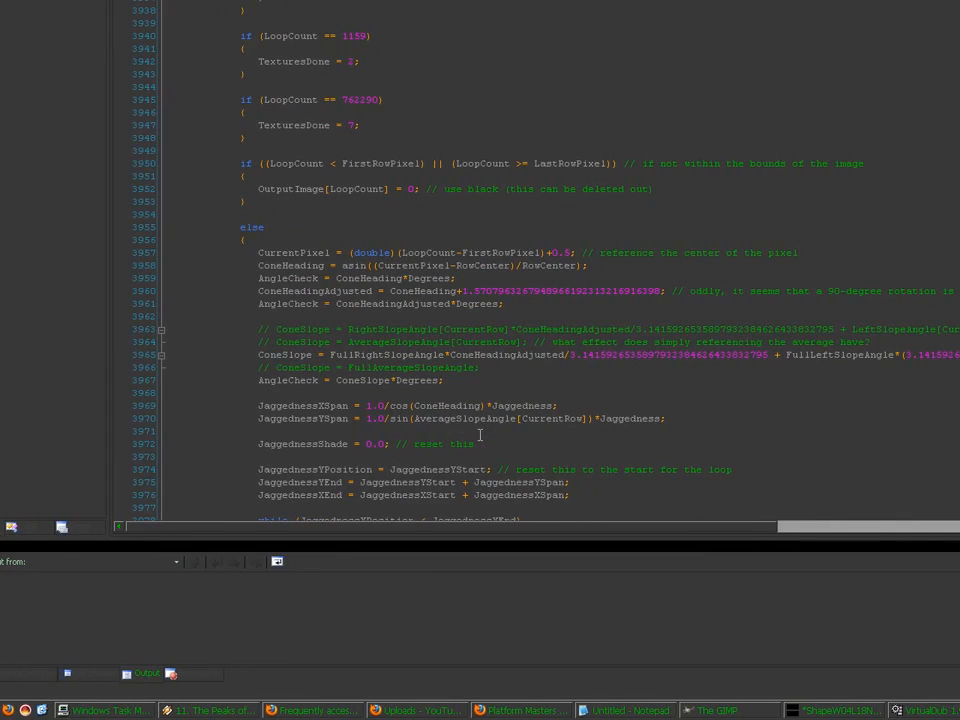
key(Down)
key(Down)
key(Down)
key(Down)
key(Down)
key(Down)
key(Down)
key(Down)
key(Down)
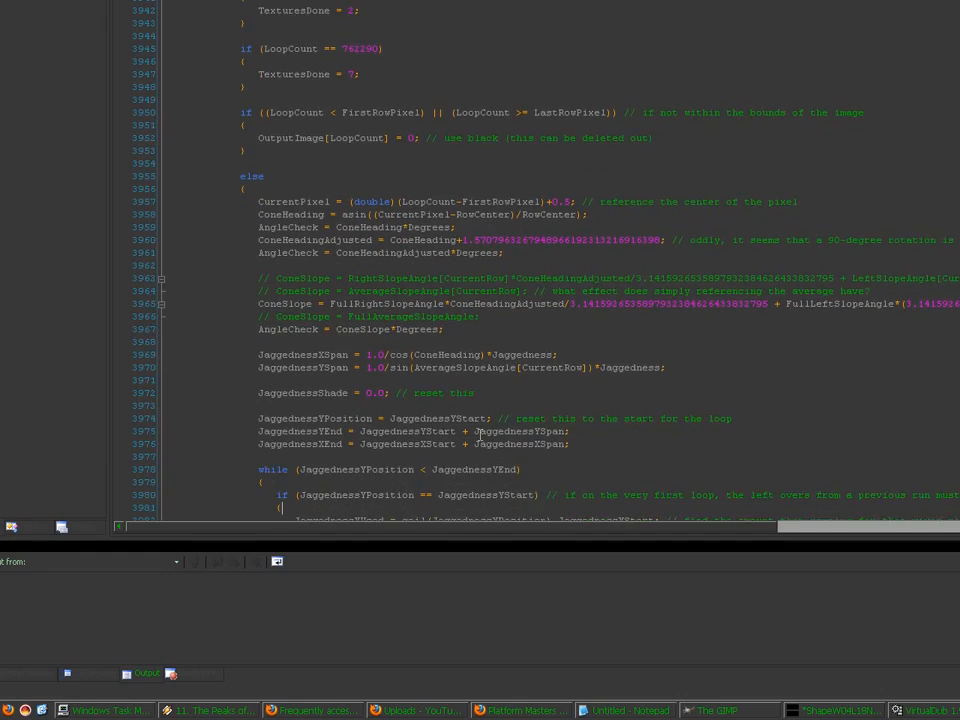
key(Down)
key(Down)
key(Down)
key(Down)
key(Down)
key(Down)
key(Down)
key(Down)
key(Down)
key(Down)
key(Down)
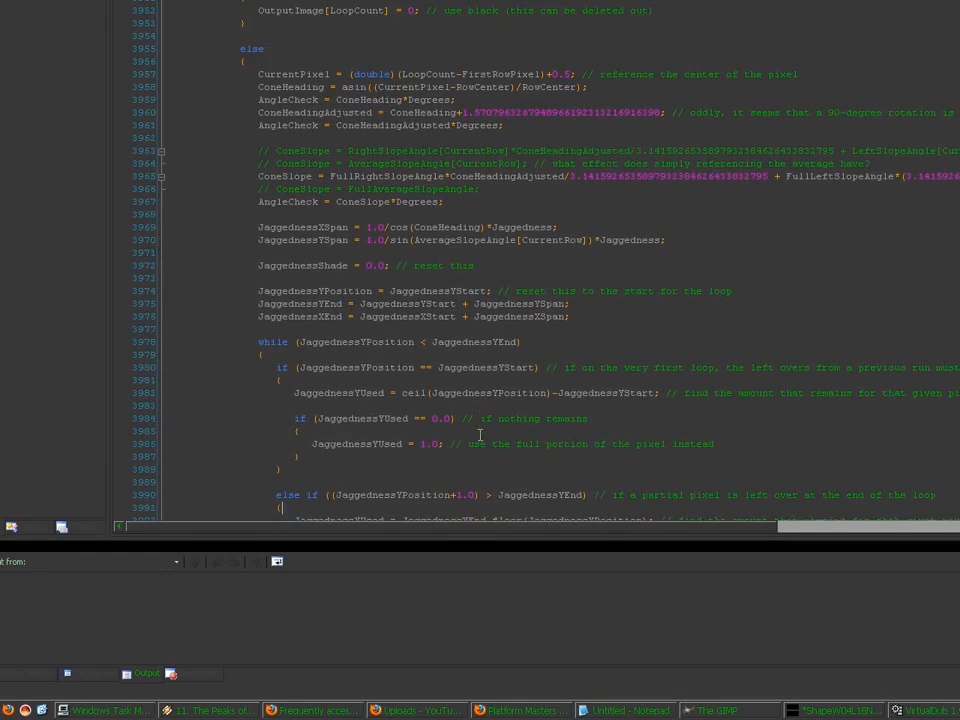
key(Down)
key(Down)
key(Down)
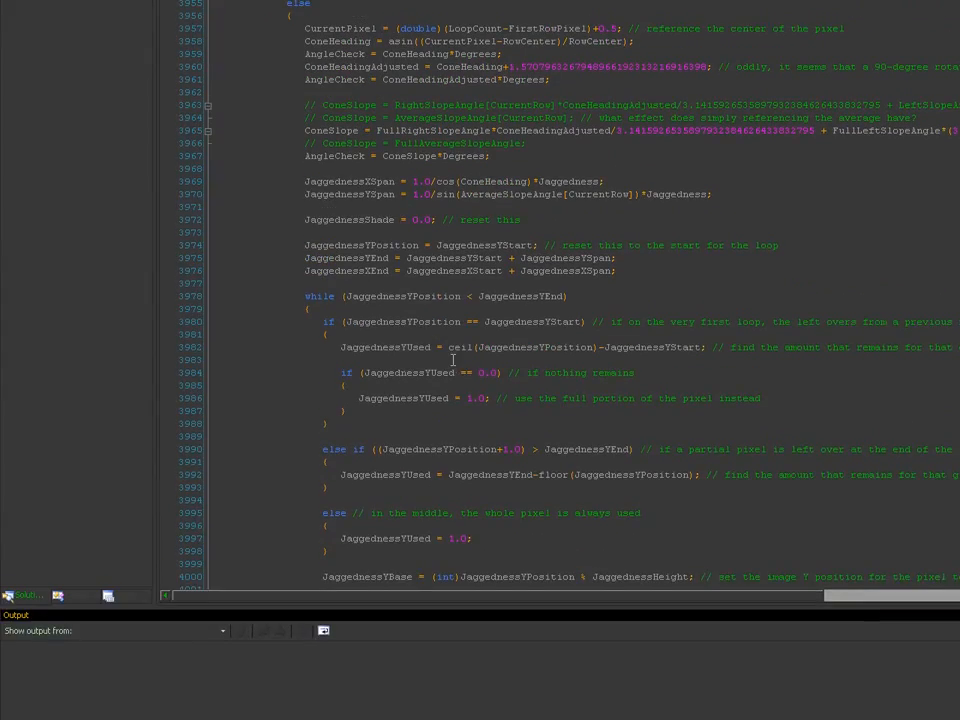
key(Down)
key(Down)
key(Down)
key(Down)
key(Down)
key(Down)
key(Down)
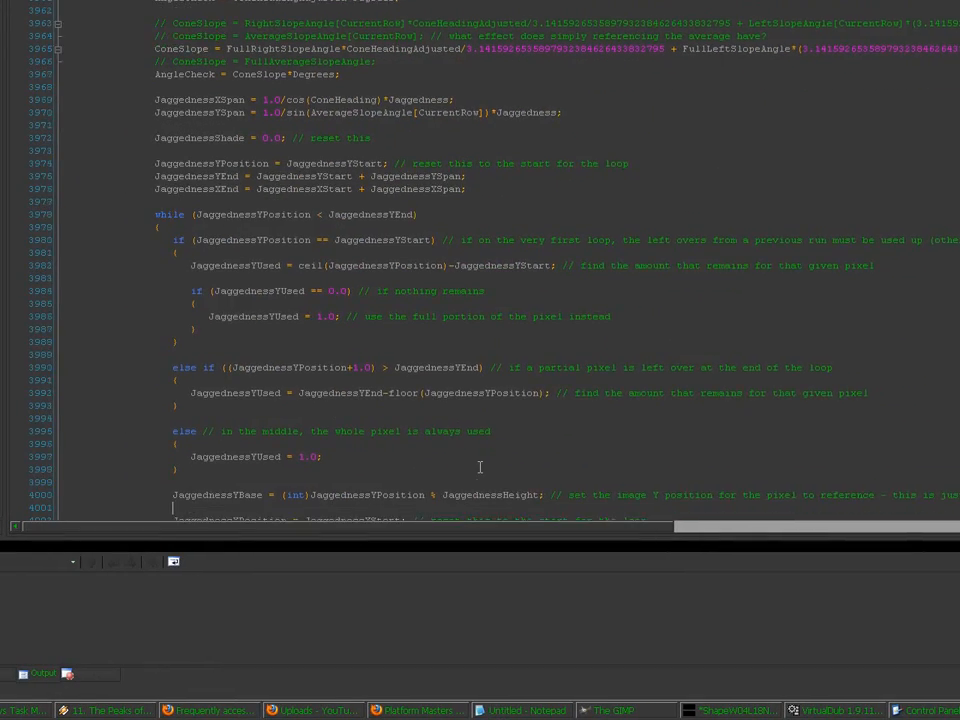
key(Down)
key(Down)
key(Down)
key(Down)
key(Down)
key(Down)
key(Down)
key(Down)
key(Down)
key(Down)
key(Down)
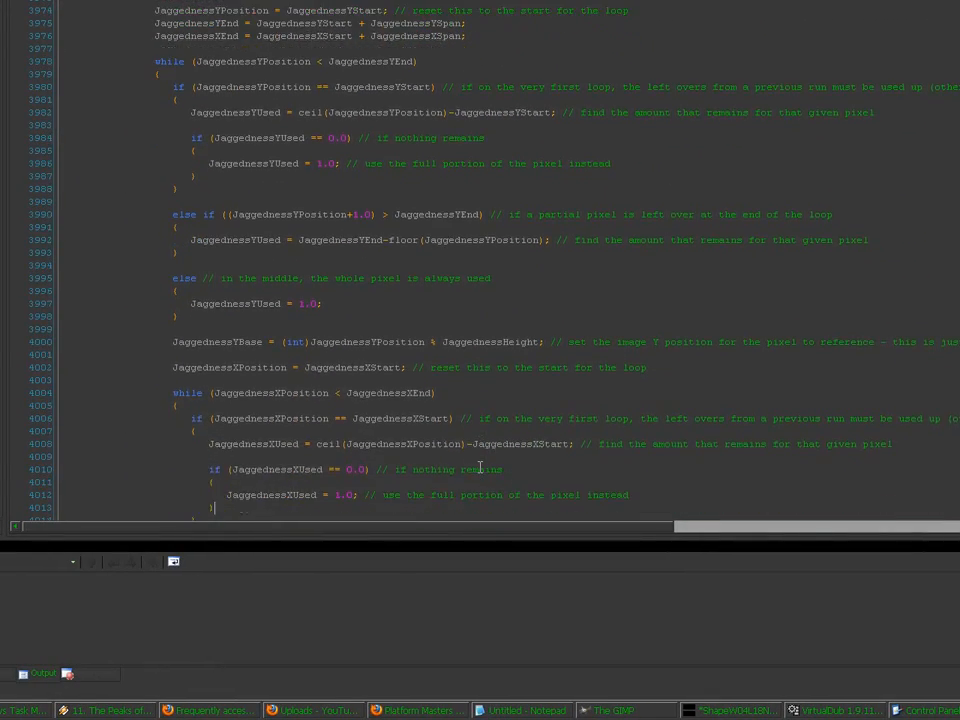
key(Down)
key(Down)
key(Down)
key(Down)
key(Down)
key(Down)
key(Down)
key(Down)
key(Down)
key(Down)
key(Down)
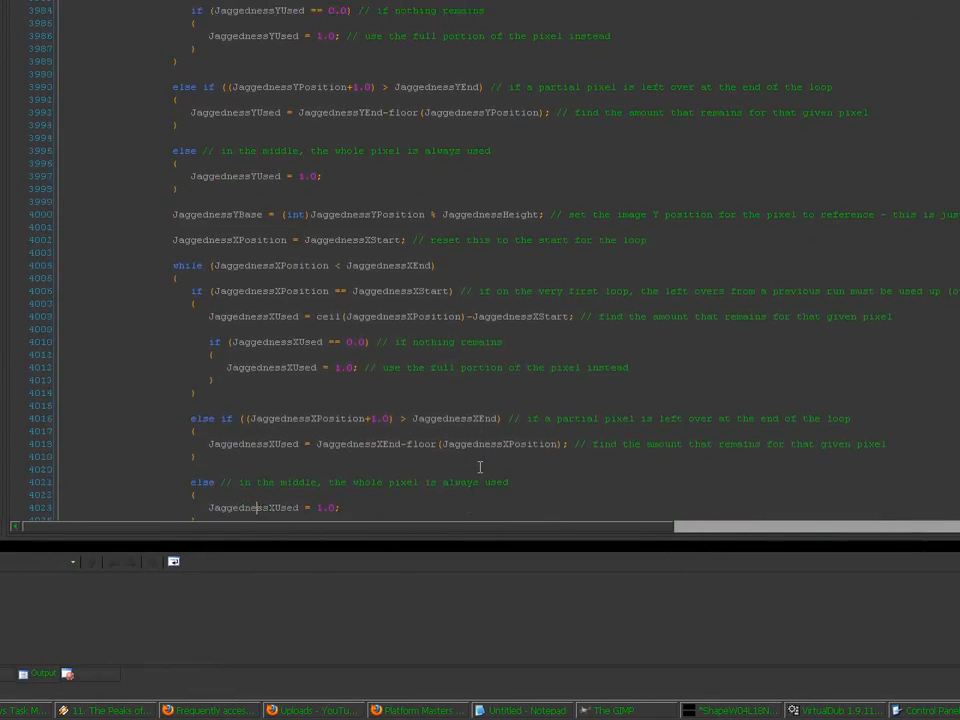
key(Down)
key(Down)
key(Down)
key(Down)
key(Down)
key(Down)
key(Down)
key(Down)
key(Down)
key(Down)
key(Down)
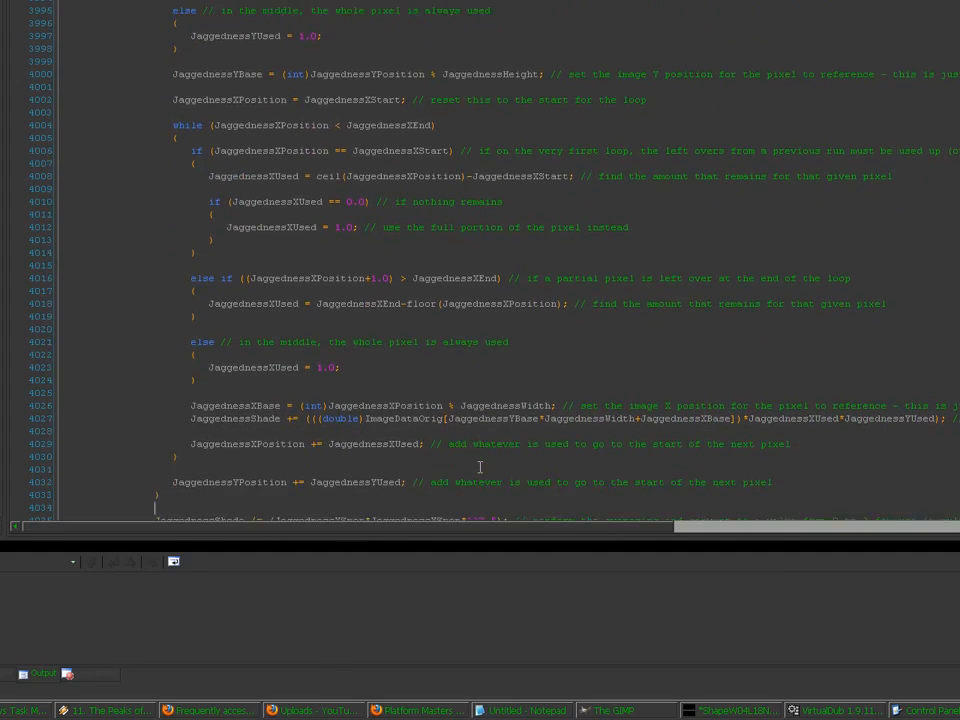
key(Down)
key(Down)
key(Down)
key(Down)
key(Down)
key(Down)
key(Down)
key(Down)
key(Down)
key(Down)
key(Down)
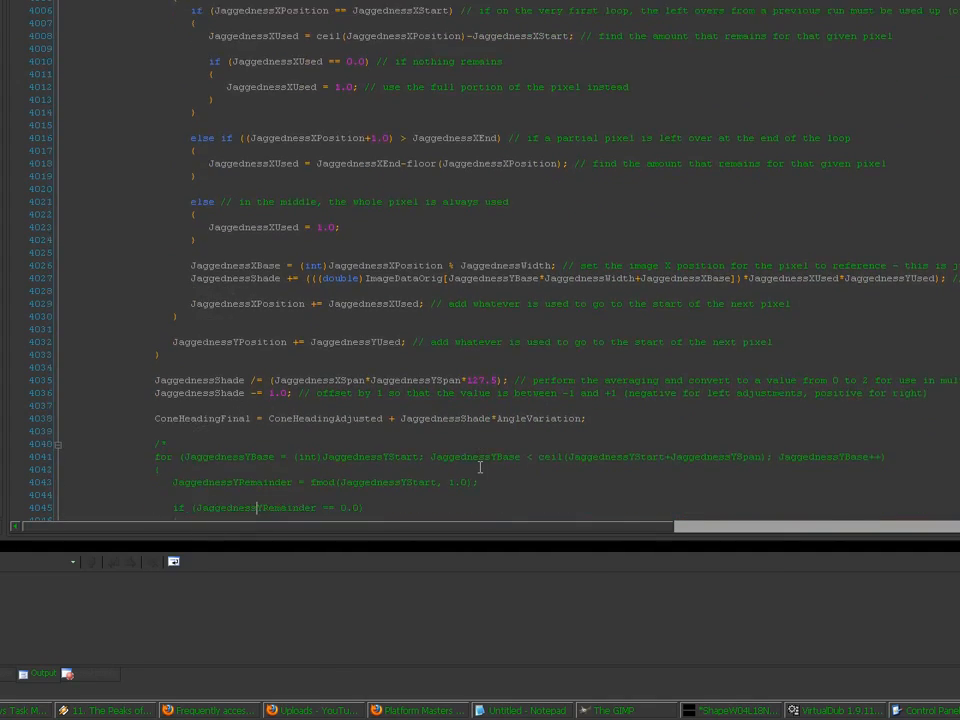
key(Down)
key(Down)
key(Down)
key(Down)
key(Down)
key(Down)
key(Down)
key(Down)
key(Down)
key(Down)
key(Down)
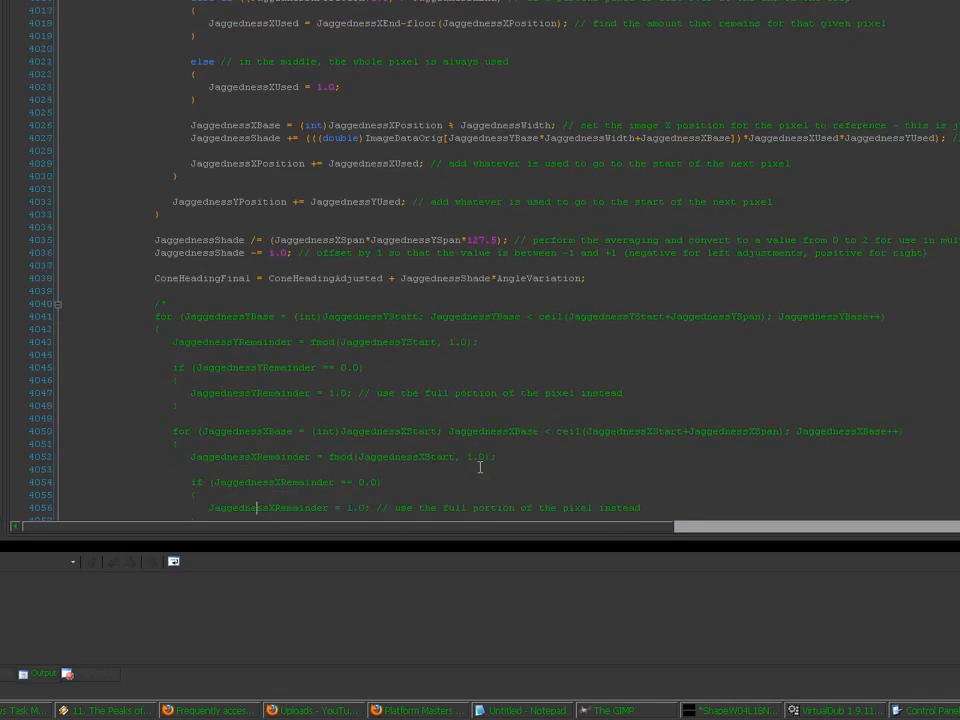
key(Down)
key(Down)
key(Down)
key(Down)
key(Down)
key(Down)
key(Down)
key(Down)
key(Down)
key(Down)
key(Down)
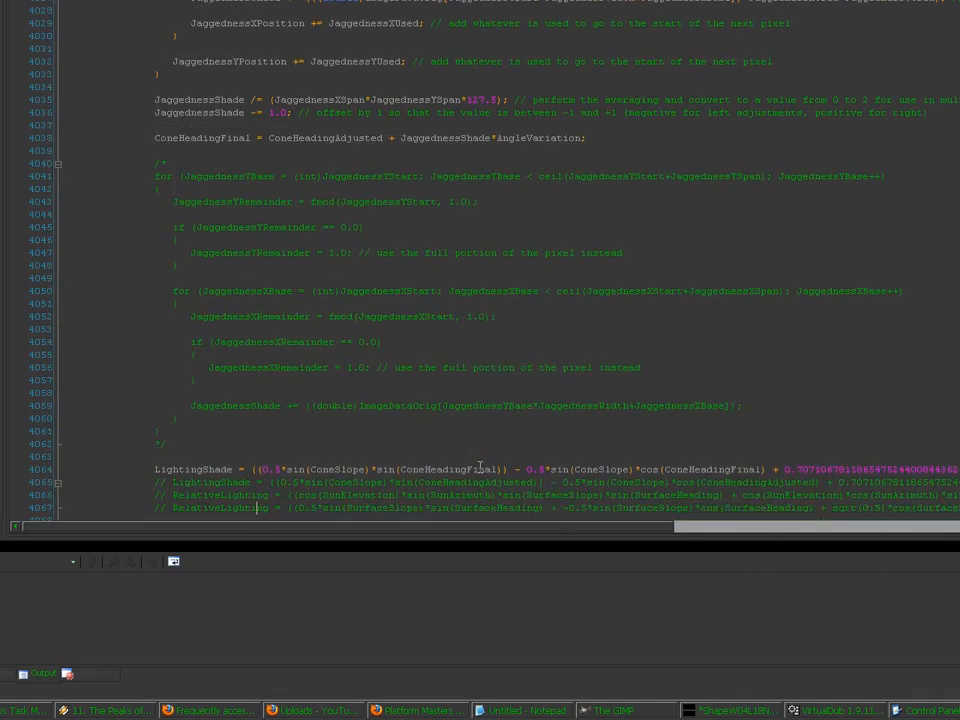
key(Down)
key(Down)
key(Down)
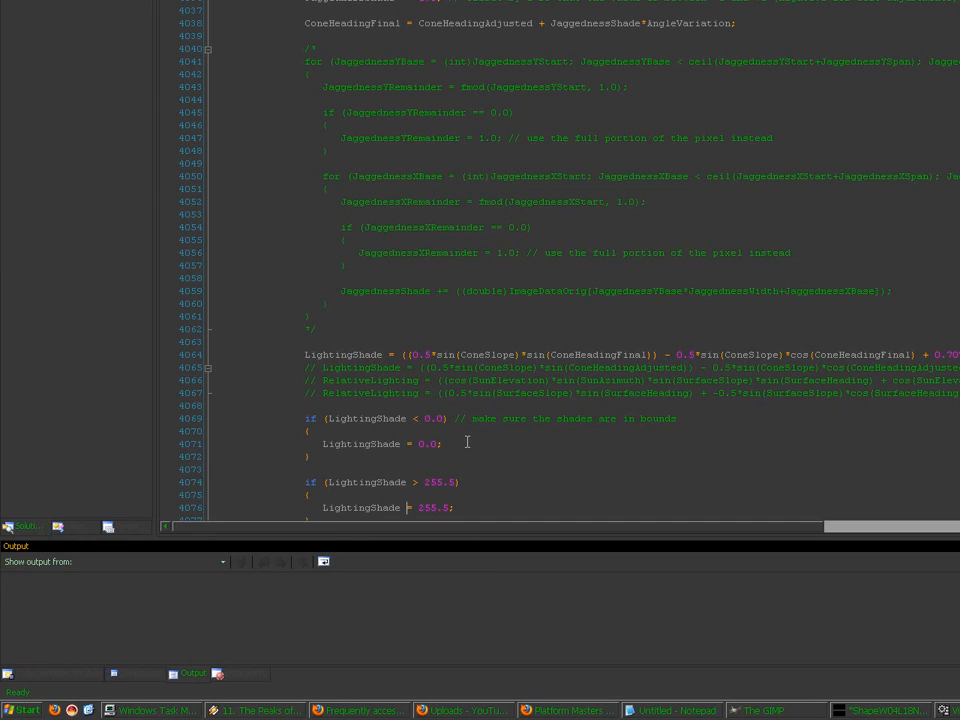
Step: Renumber the '// stage 6: write the output image' comment to stage 7
scroll(467, 441, down, 4)
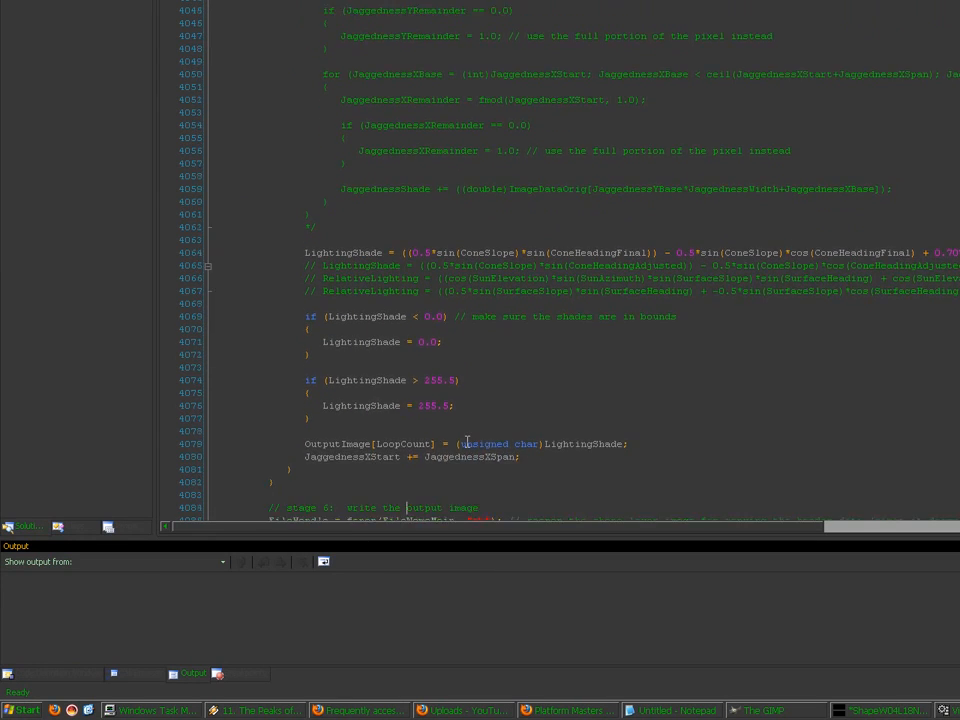
scroll(467, 441, down, 1)
click(345, 431)
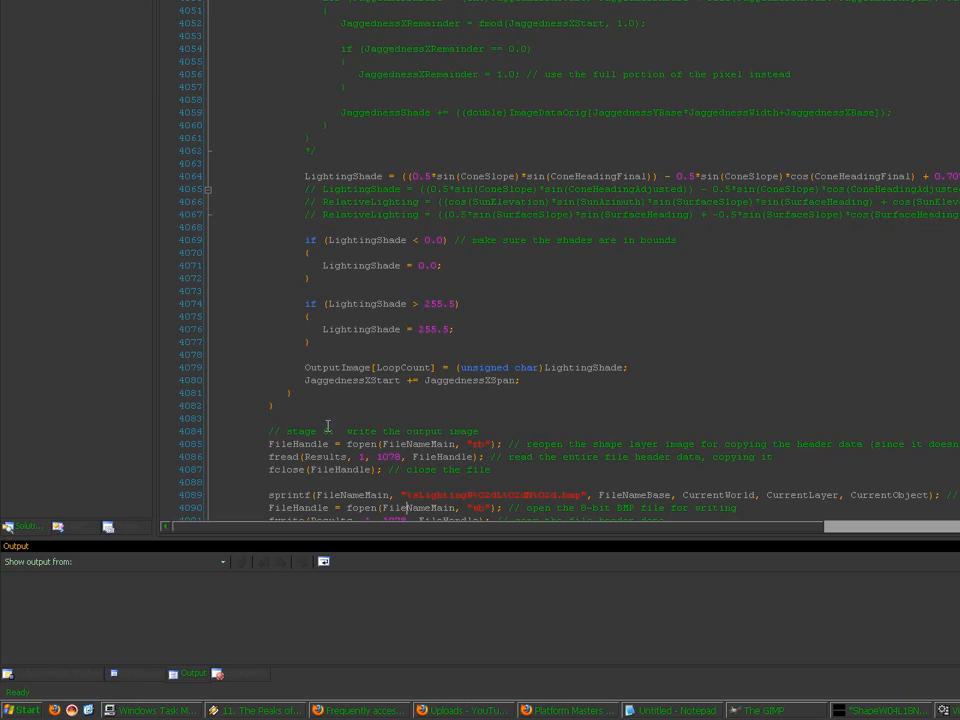
key(BackSpace)
text(7)
Step: Add printf("\n"); after the main loop's closing brace
scroll(381, 430, down, 2)
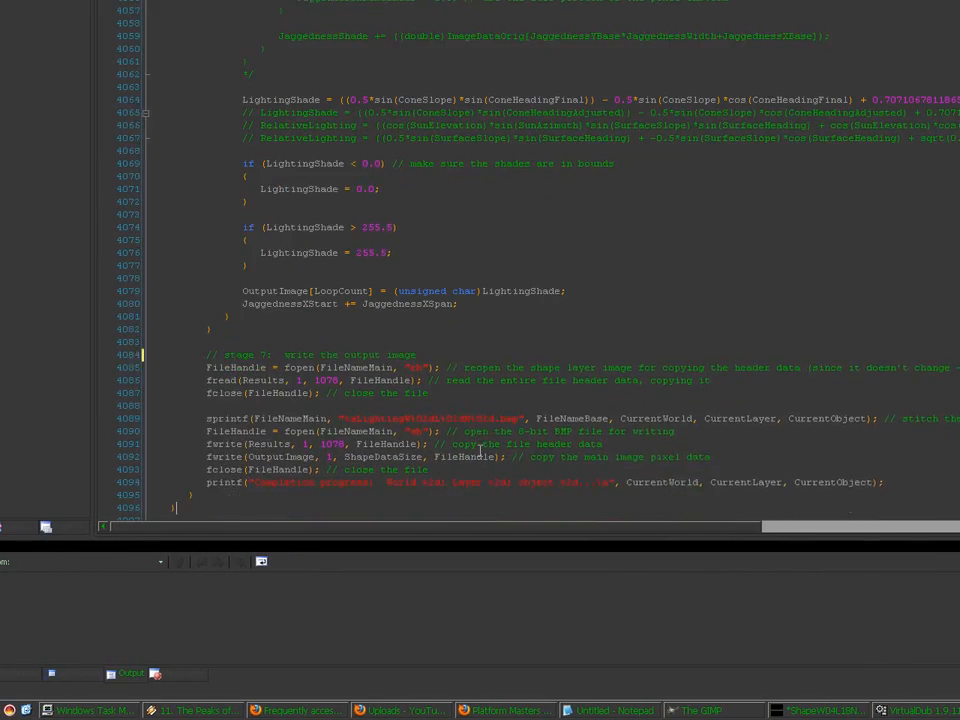
key(Return)
key(Return)
text(printf("\n");)
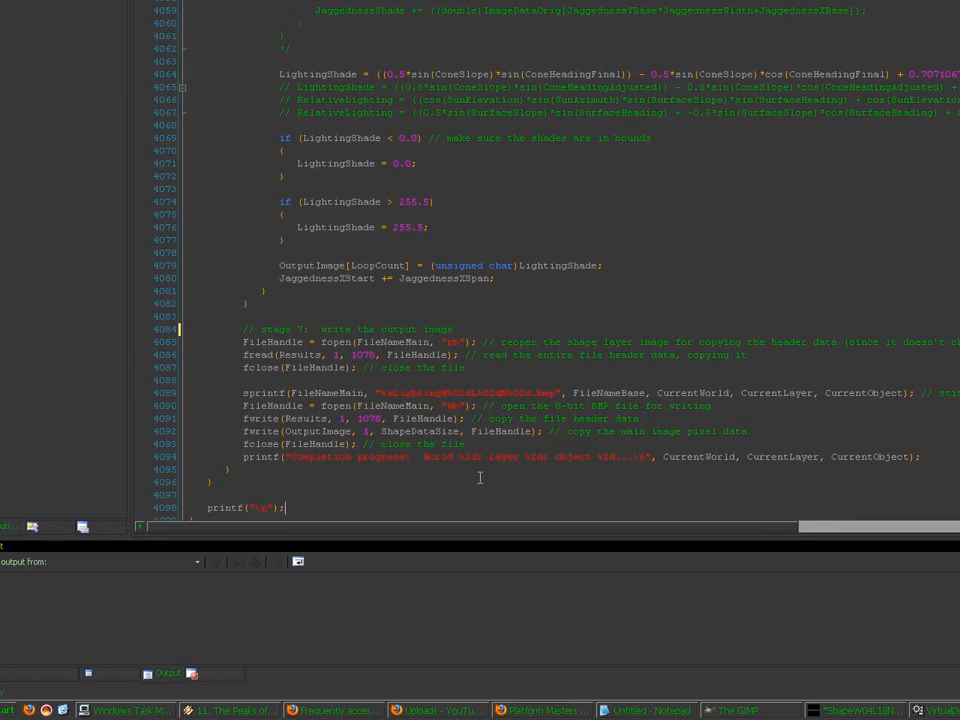
key(Down)
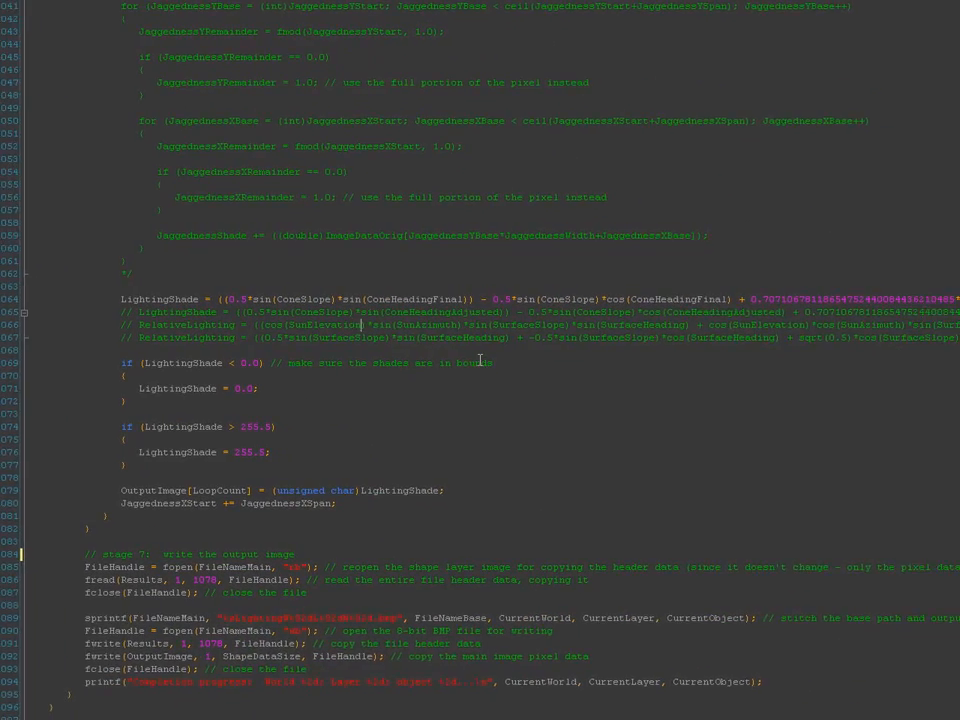
key(Right)
key(Right)
key(Right)
key(Right)
key(Right)
key(Right)
key(Right)
key(Right)
key(Right)
key(Right)
key(Right)
key(Right)
key(Right)
key(Right)
key(Right)
key(Right)
key(Right)
key(Right)
key(Right)
key(Right)
key(Right)
key(Right)
key(Right)
key(Right)
key(Right)
key(Right)
key(Right)
key(Right)
key(Right)
key(Right)
key(Right)
key(Right)
key(Right)
key(Right)
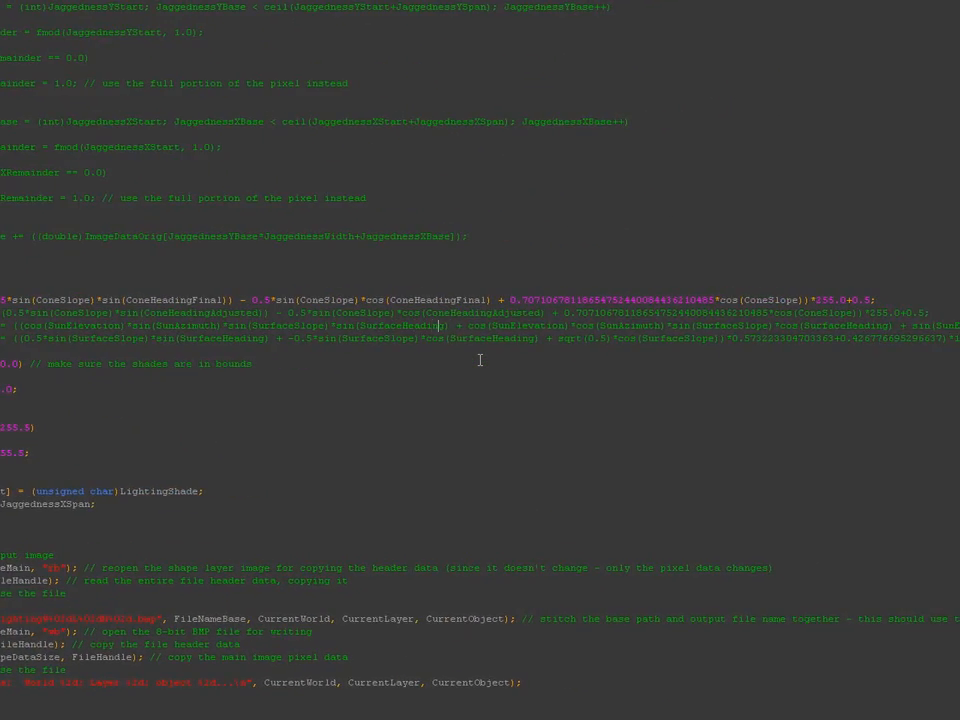
key(Right)
key(Right)
key(Right)
key(Right)
key(Right)
key(Right)
key(Right)
key(Right)
key(Right)
key(Right)
key(Right)
key(Right)
key(Right)
key(Right)
key(Right)
key(Right)
key(Right)
key(Right)
key(Right)
key(Right)
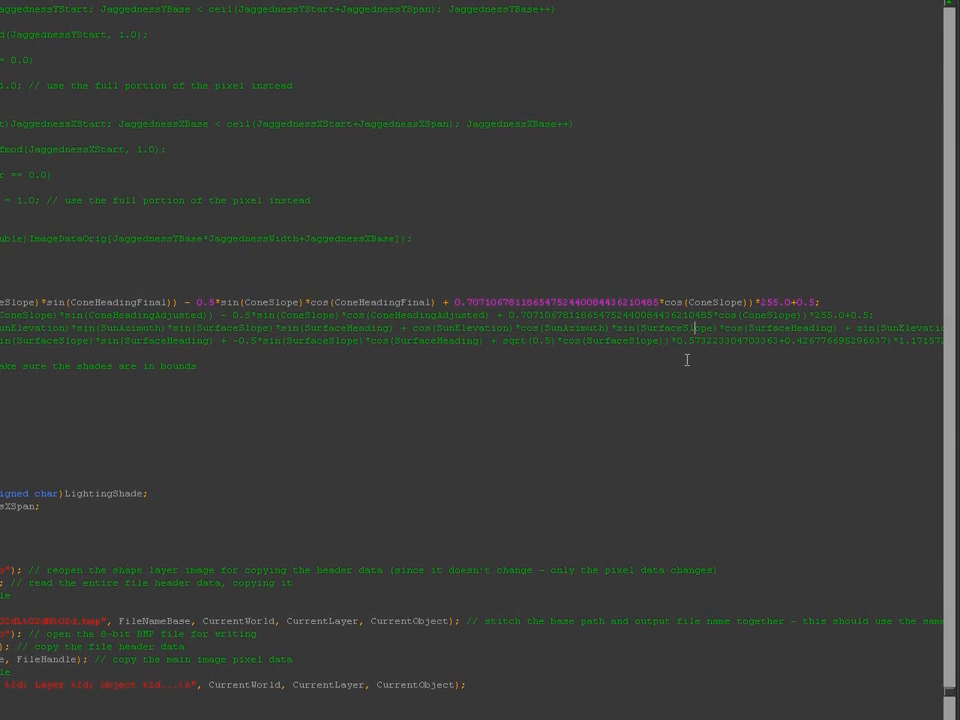
key(Right)
key(Right)
key(Right)
key(Right)
key(Right)
key(Right)
key(Right)
key(Right)
key(Right)
key(Right)
key(Right)
key(Right)
key(Right)
key(Right)
key(Right)
key(Right)
key(Right)
key(Right)
key(Right)
key(Right)
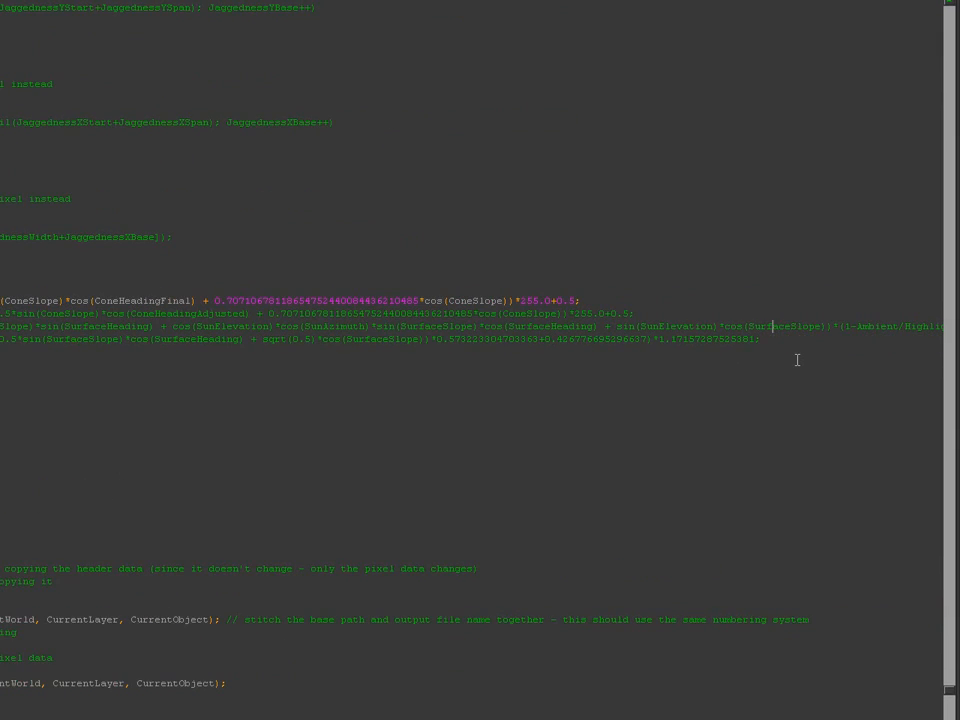
key(Right)
key(Right)
key(Right)
key(Right)
key(Right)
key(Right)
key(Right)
key(Right)
key(Right)
key(Right)
key(Right)
key(Right)
key(Right)
key(Right)
key(Right)
key(Right)
key(Right)
key(Right)
key(Right)
key(Right)
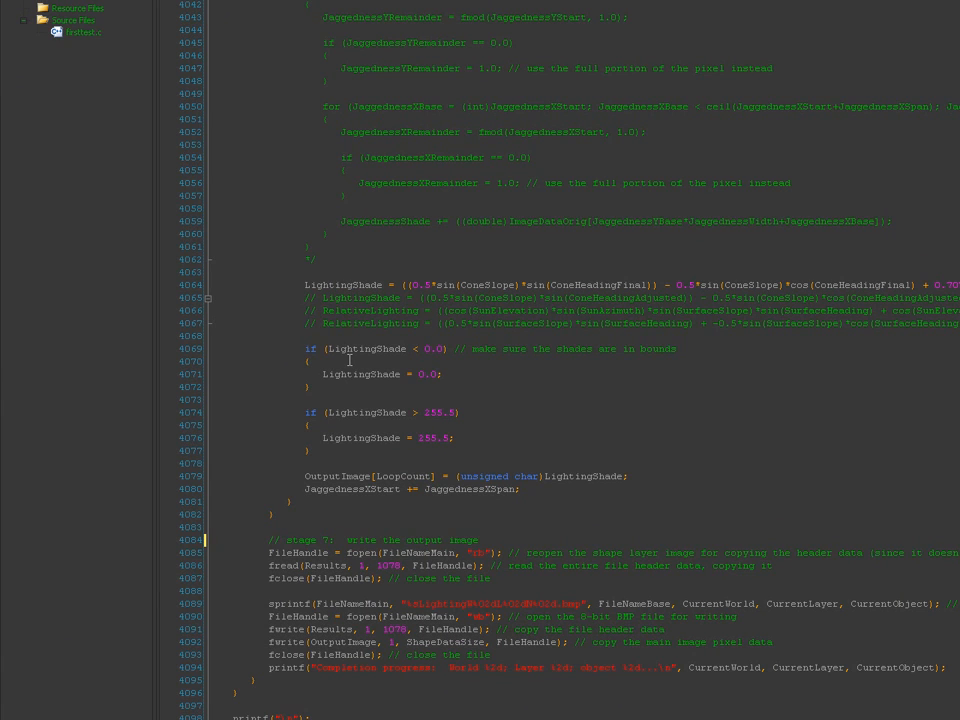
scroll(349, 360, right, 10)
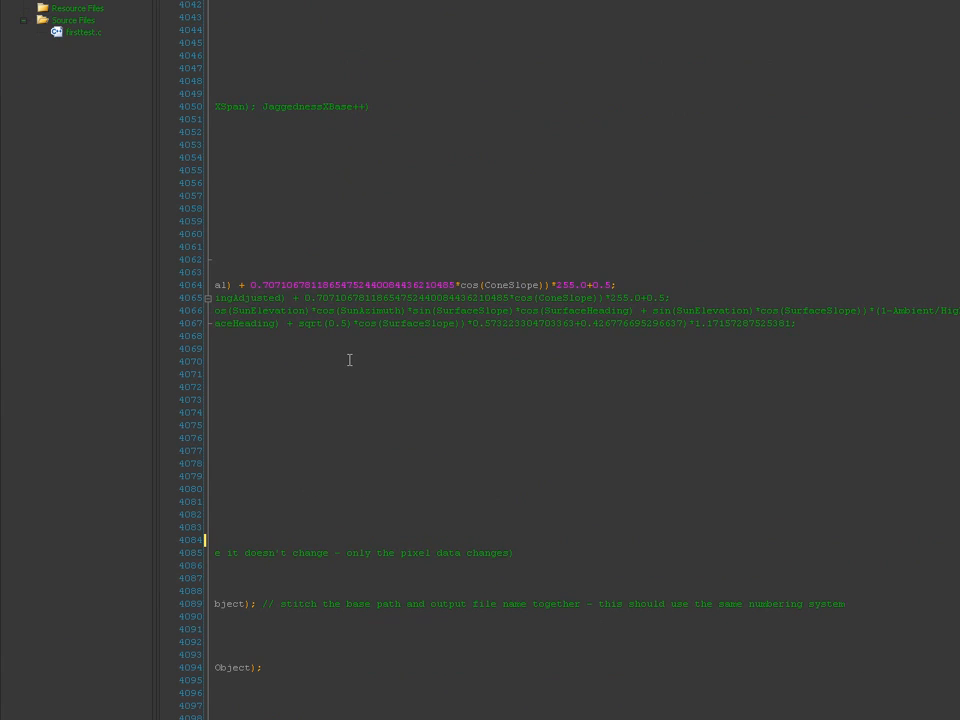
scroll(349, 360, left, 10)
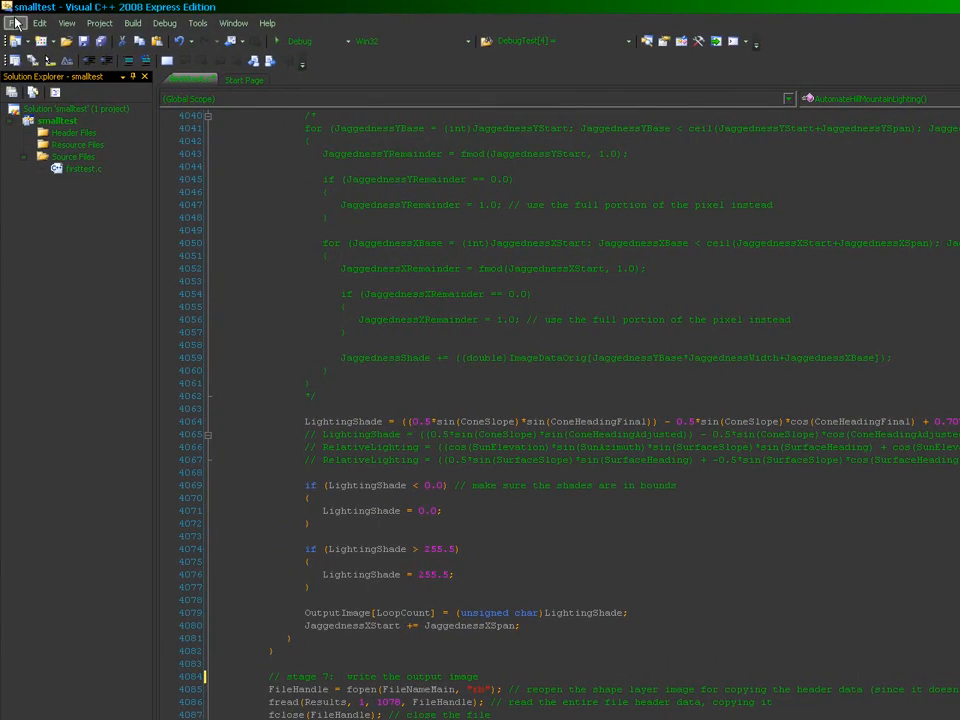
Step: Save all files and start the program with debugging
click(6, 22)
click(45, 183)
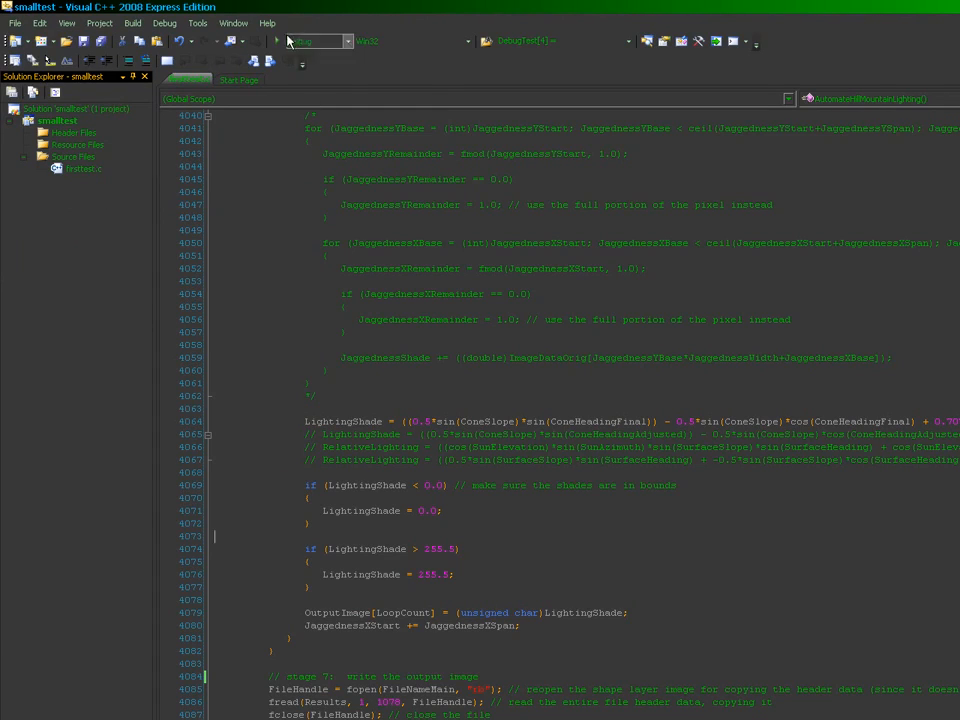
click(277, 43)
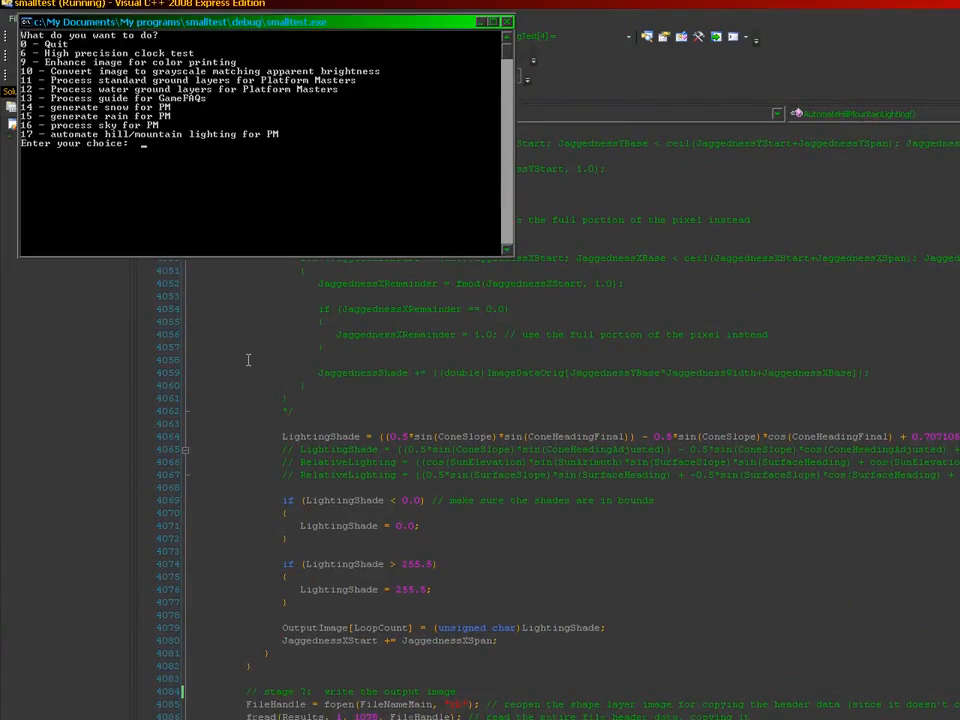
Step: Choose hill/mountain lighting option 17 and enter world 45, which is rejected
text(17)
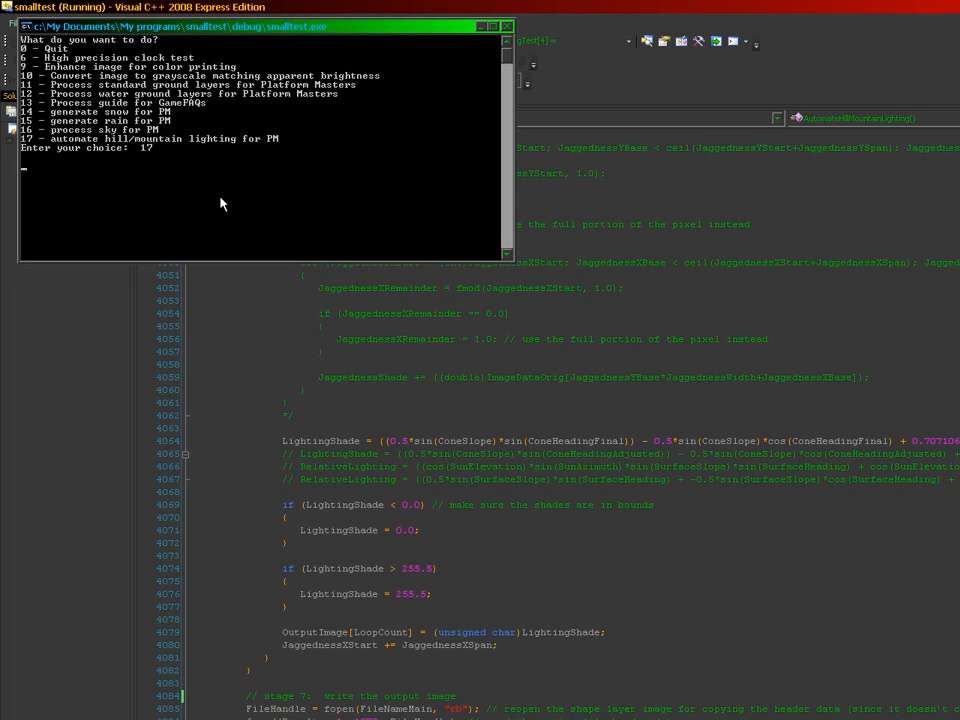
key(Return)
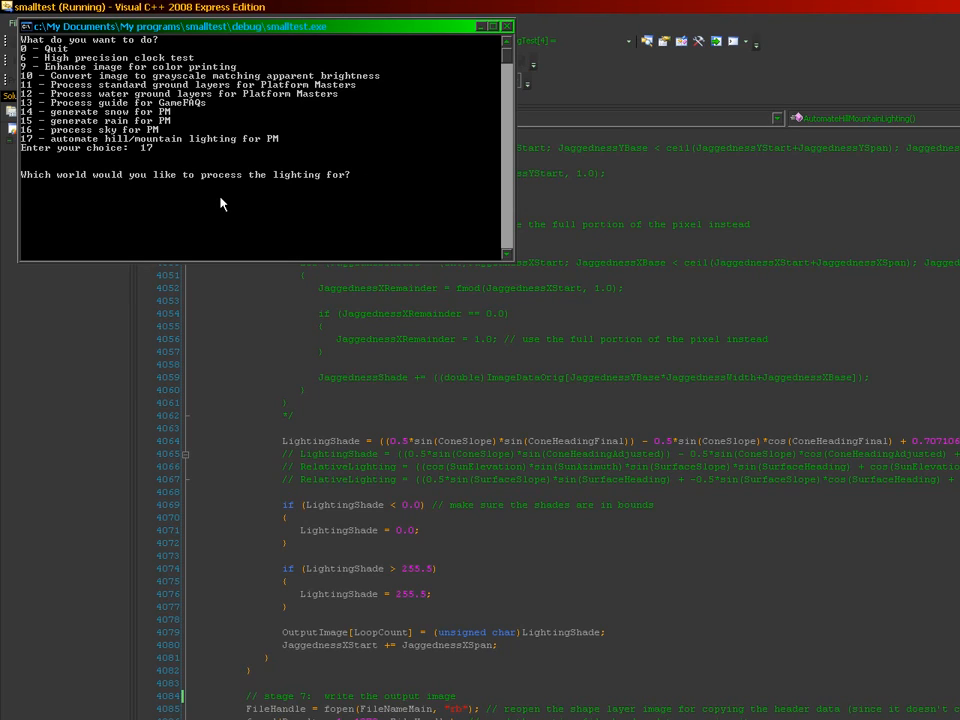
text(45)
key(Return)
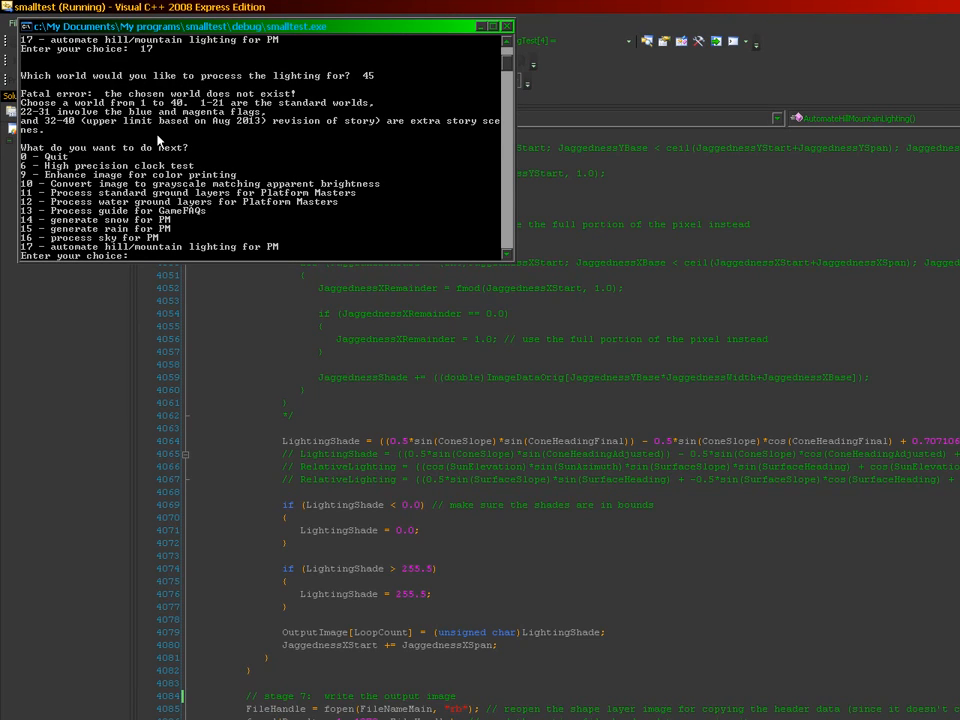
Step: Choose option 17 again and generate lighting for world 4
text(17)
key(Return)
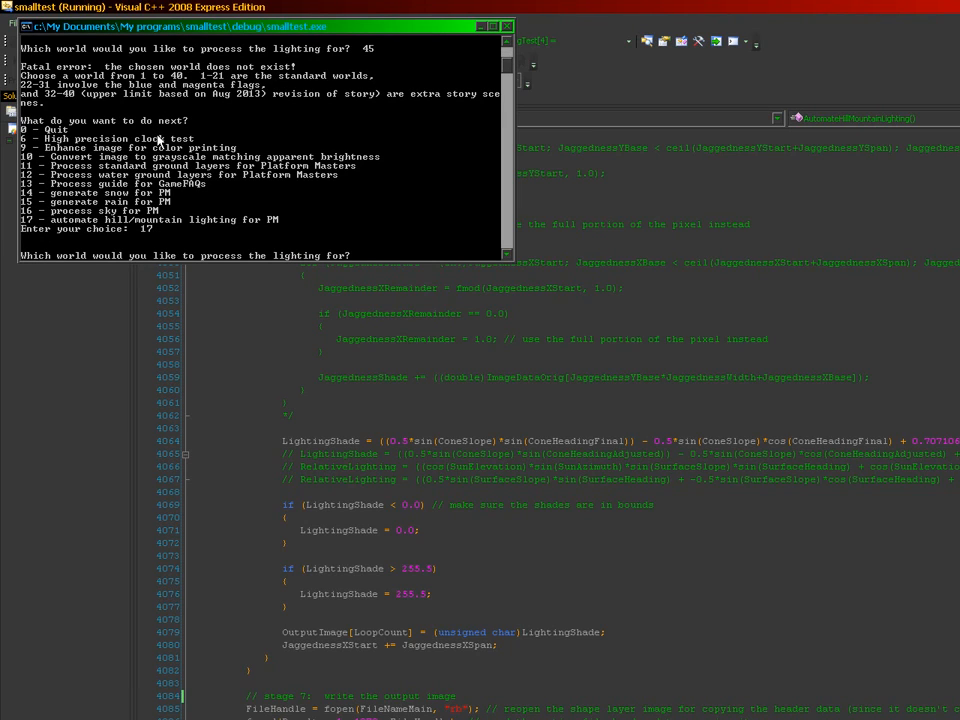
text(4)
key(Return)
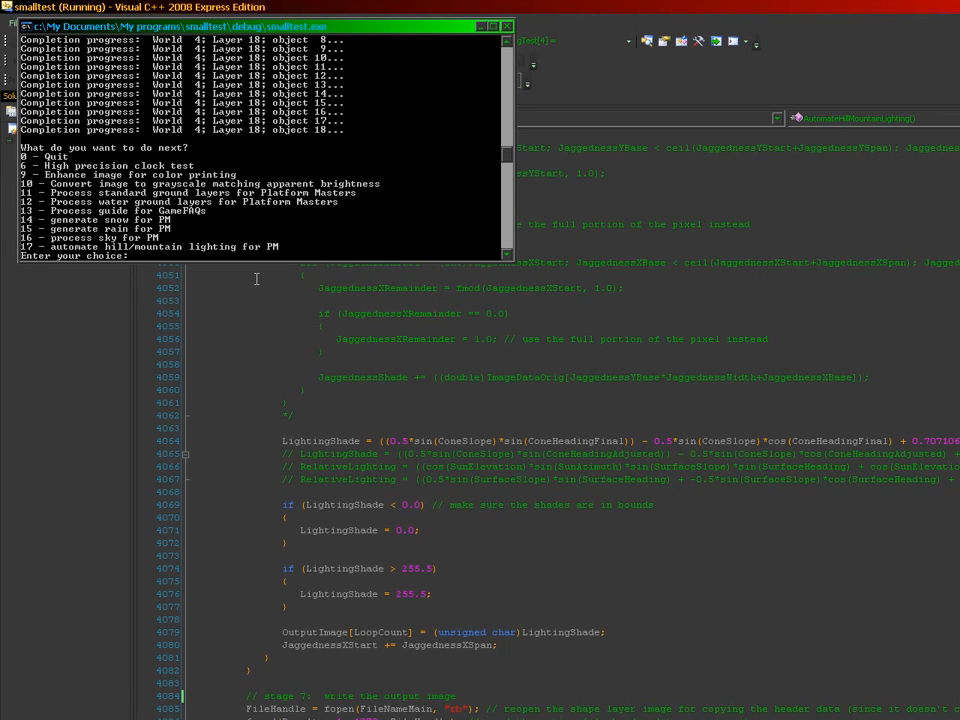
Step: Quit the console program with 0 and switch to GIMP
text(0)
key(Return)
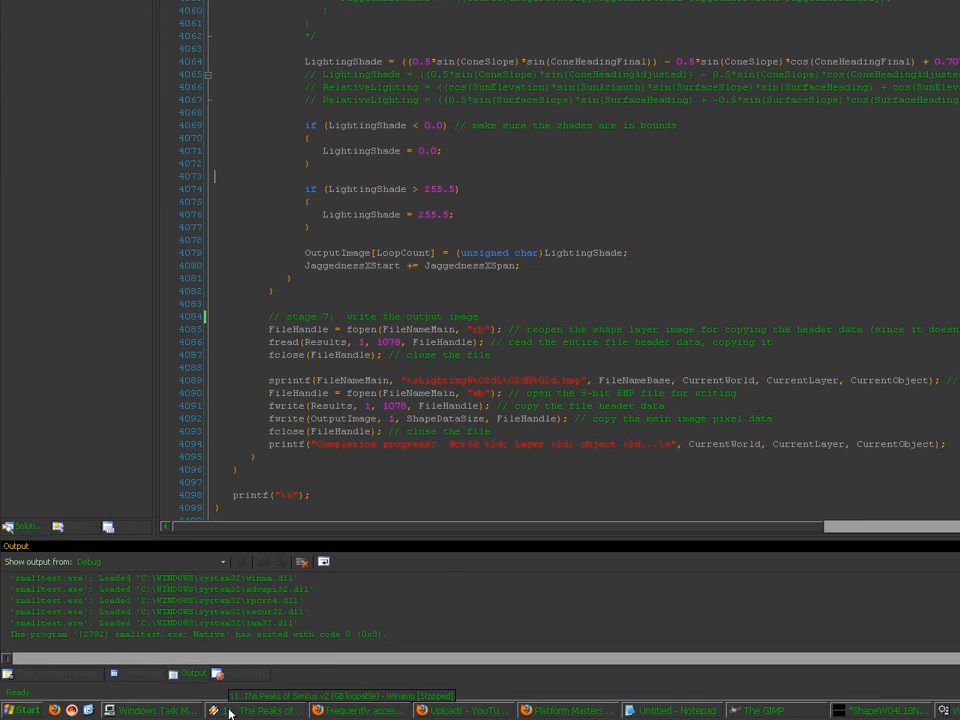
click(171, 707)
click(717, 711)
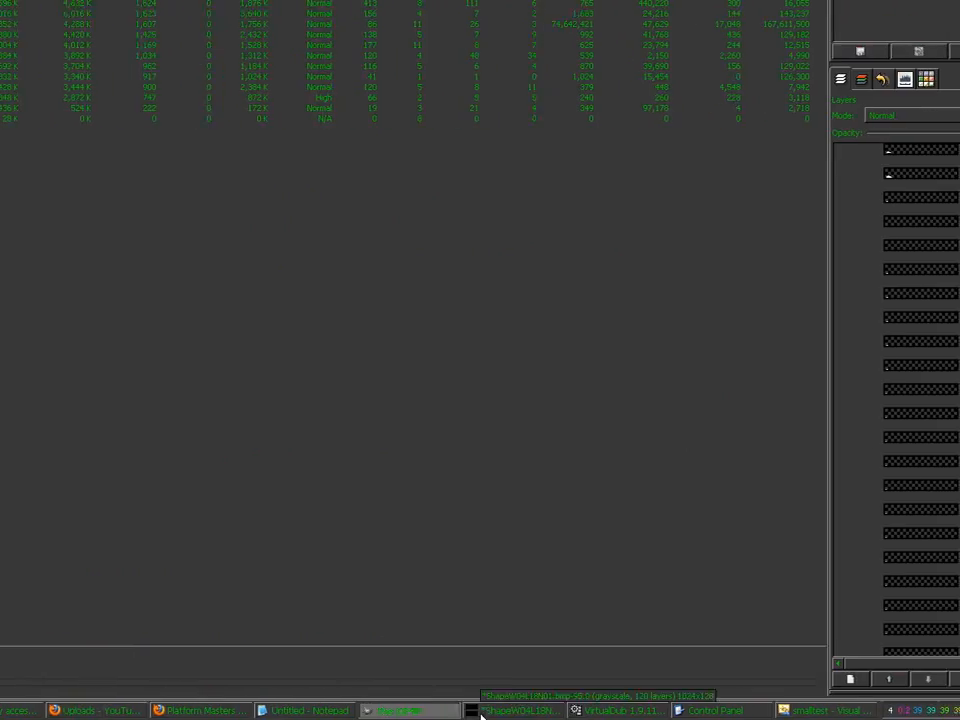
click(780, 711)
Step: Close ShapeW04L18N01.bmp without saving and bring up the Open Image dialog
click(704, 92)
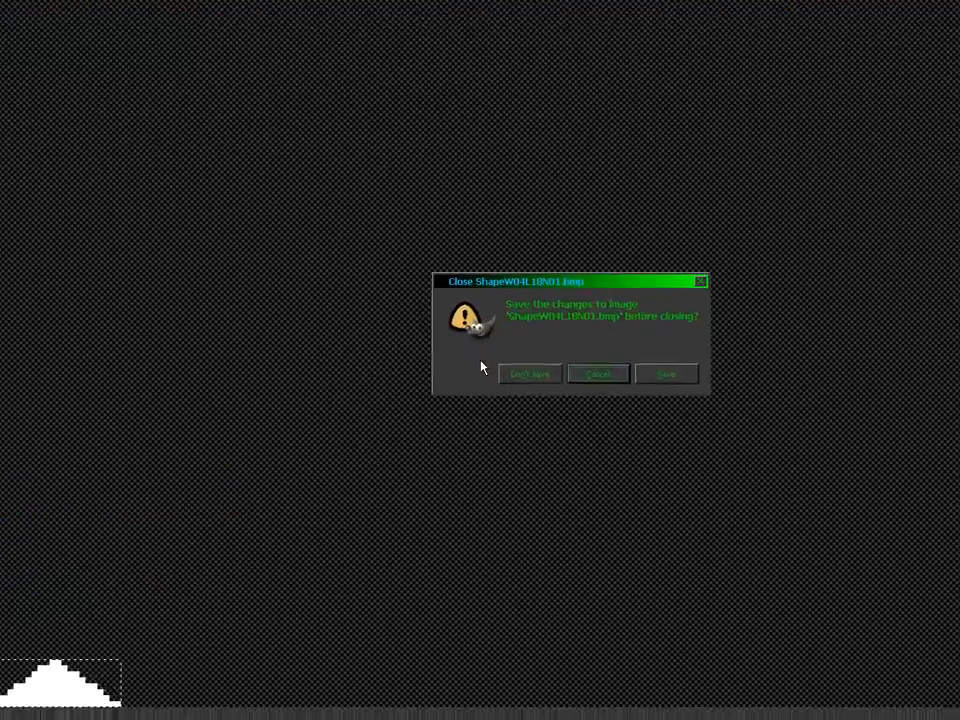
click(481, 362)
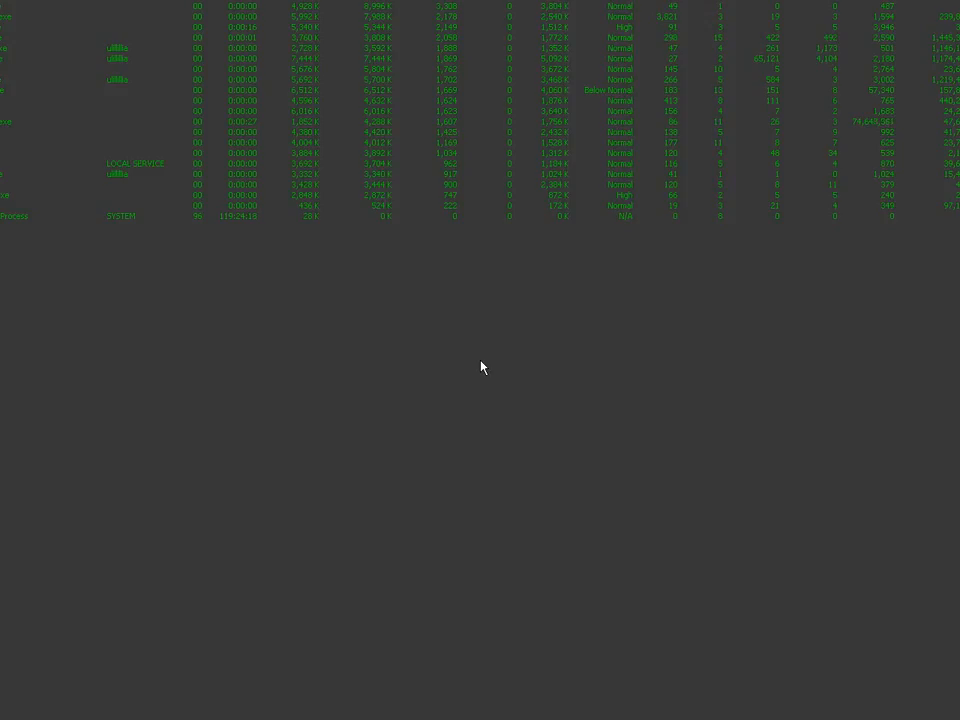
click(731, 28)
click(745, 67)
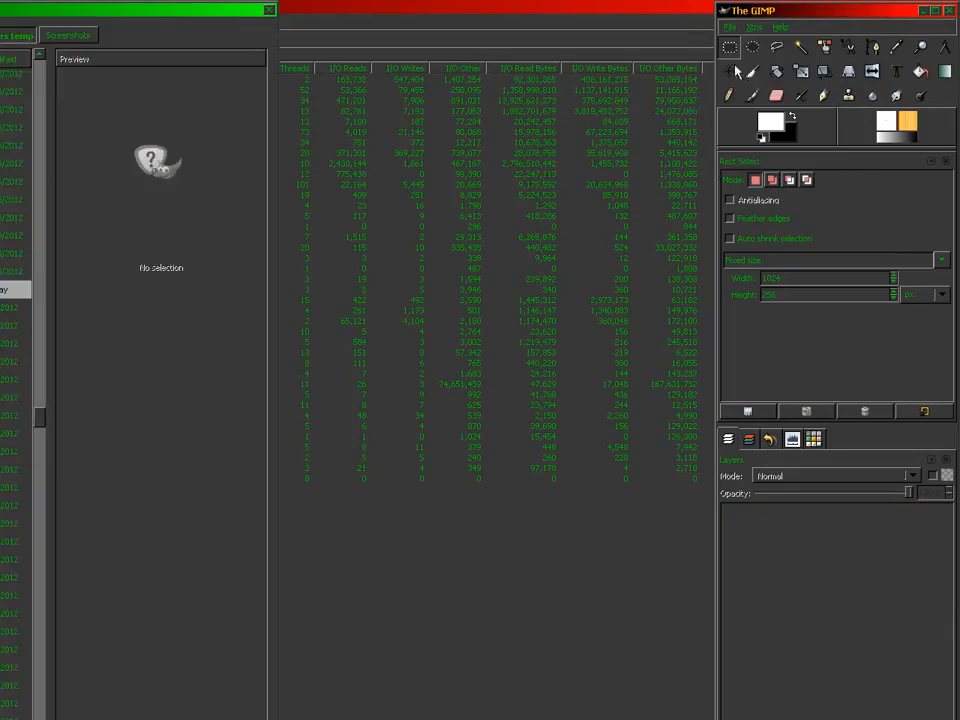
Step: Open KeveranDesertBGMounts base.xcf, then reposition and enlarge its image window
double_click(316, 291)
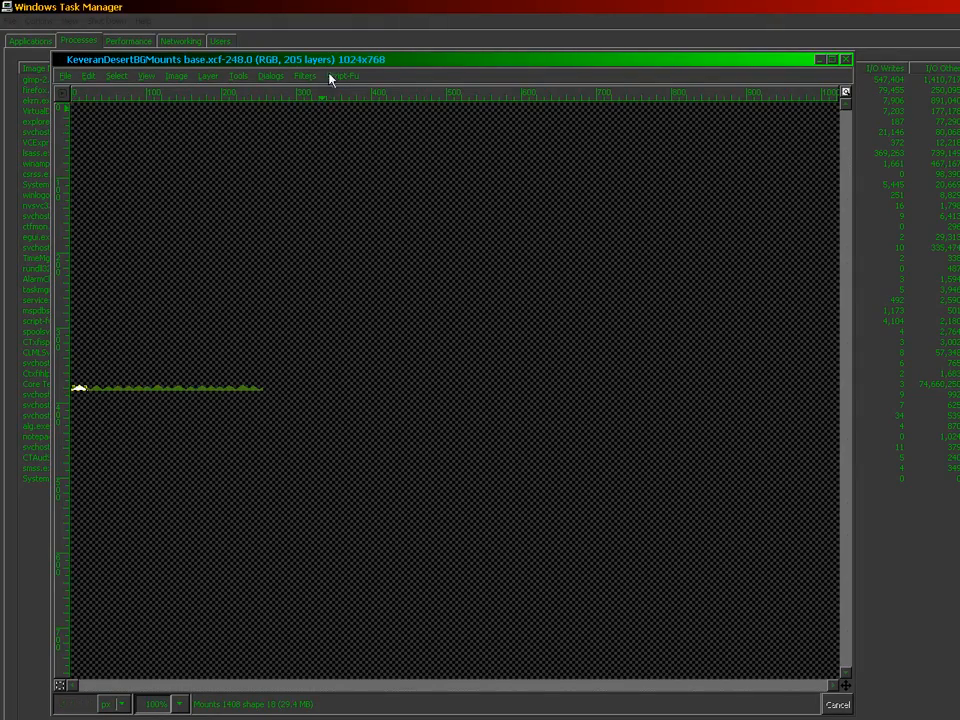
drag(330, 64, 275, 101)
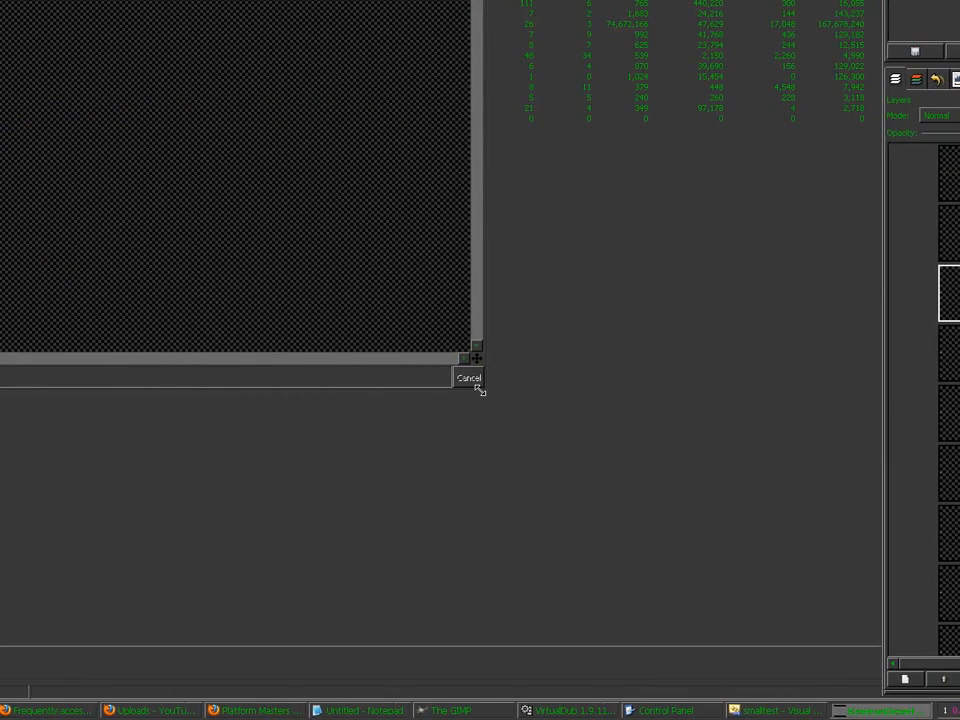
drag(463, 388, 849, 541)
drag(698, 541, 709, 545)
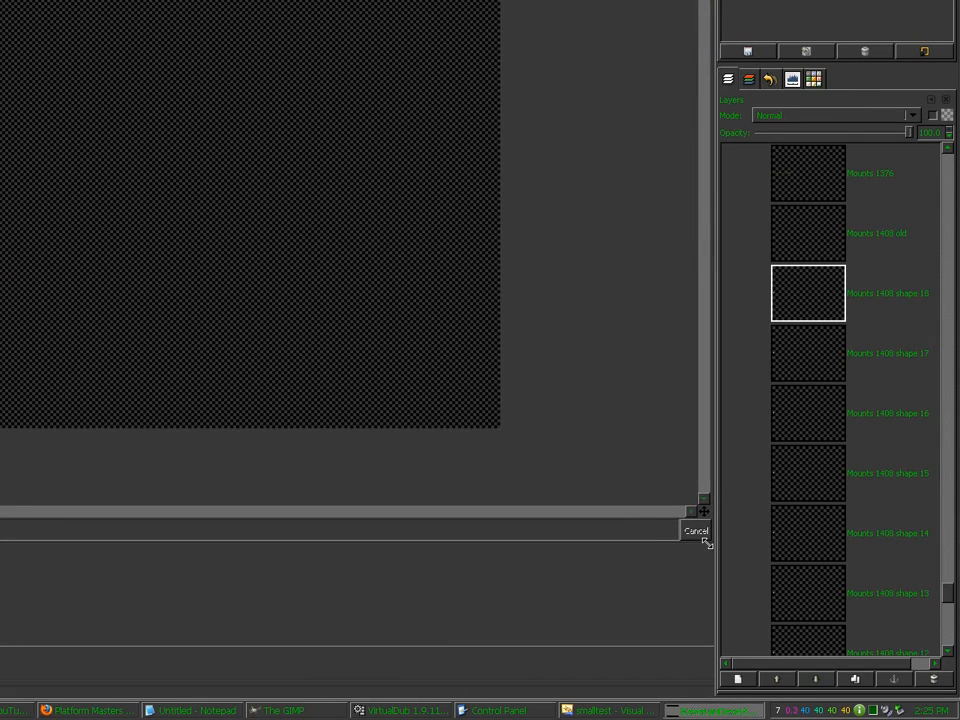
drag(628, 542, 613, 671)
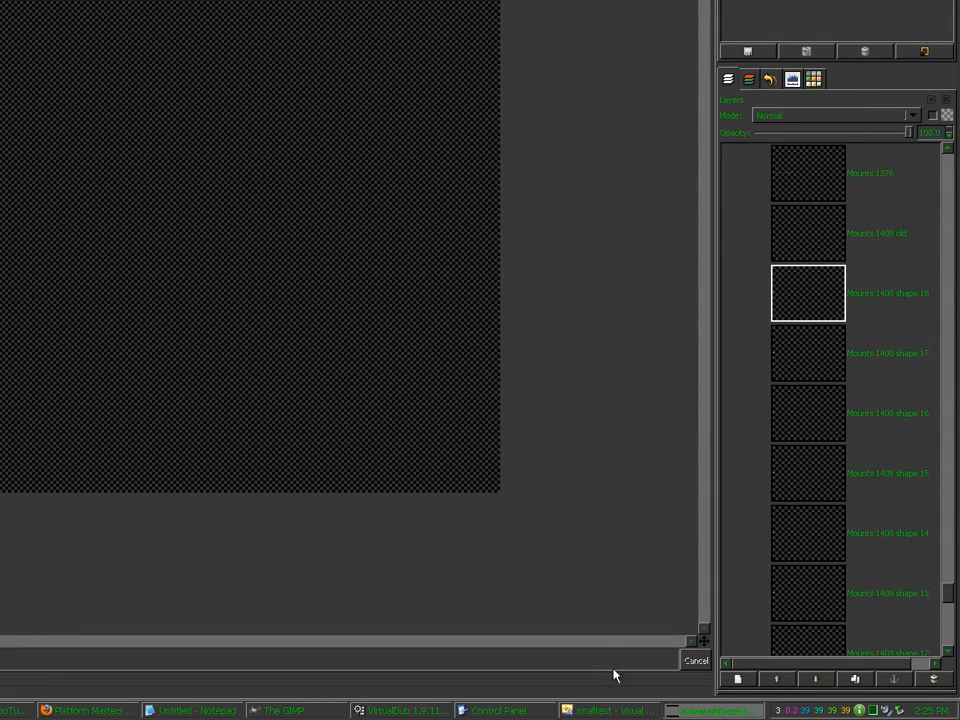
scroll(573, 522, up, 4)
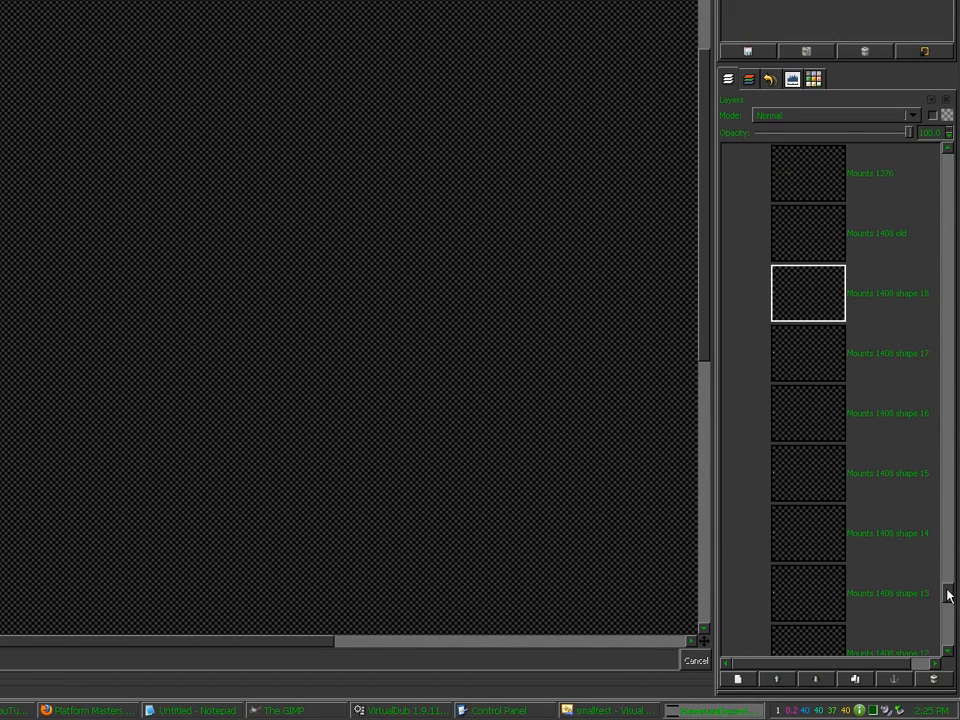
drag(946, 591, 946, 584)
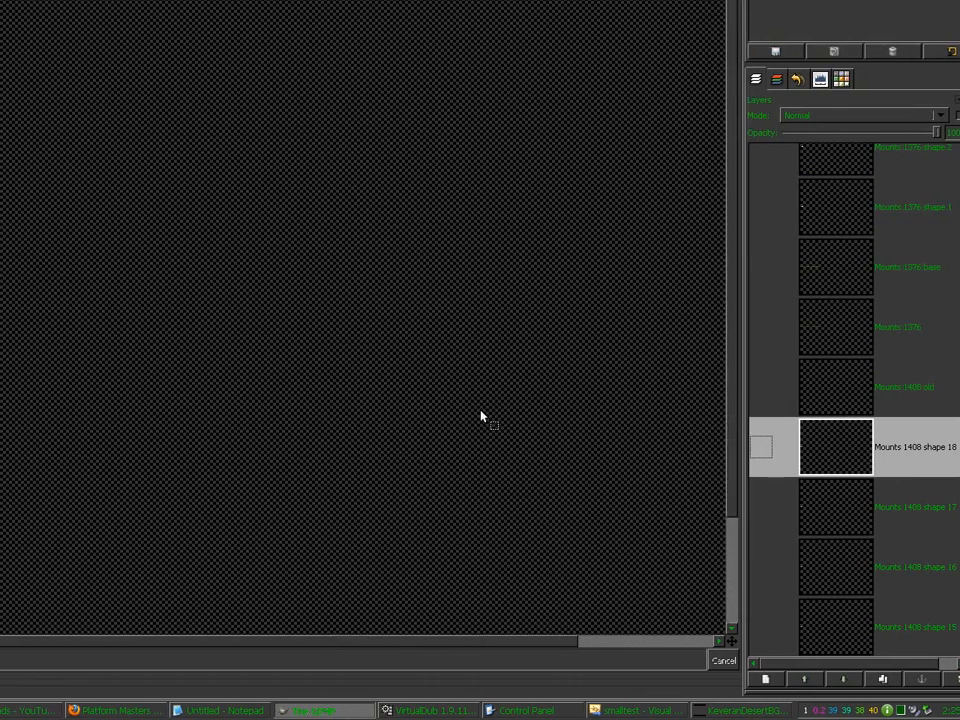
scroll(480, 418, down, 3)
drag(949, 595, 949, 635)
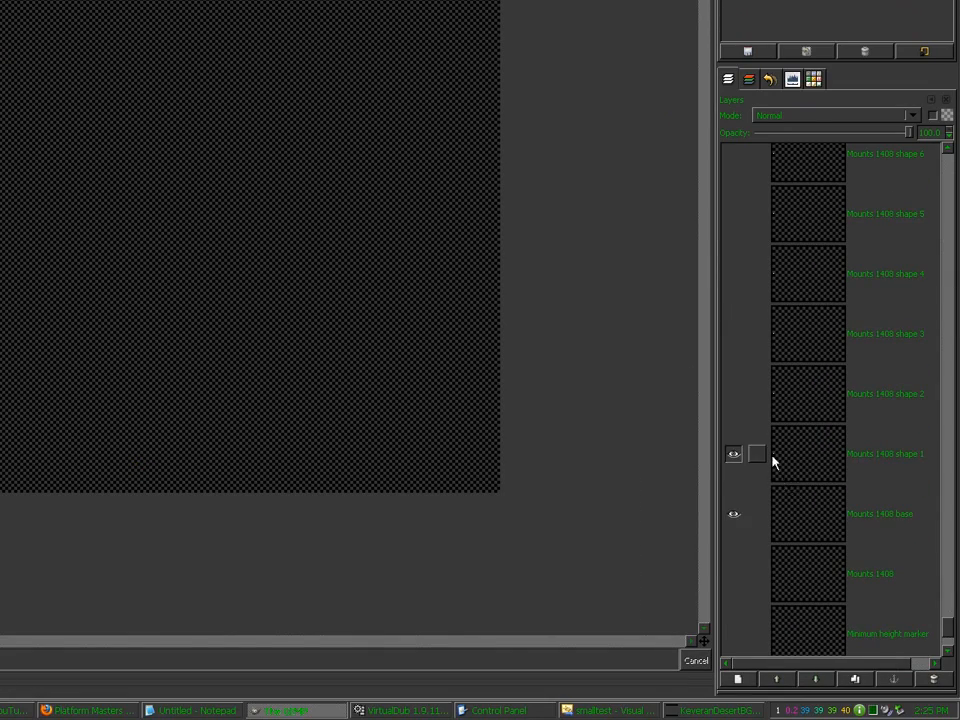
drag(951, 628, 954, 648)
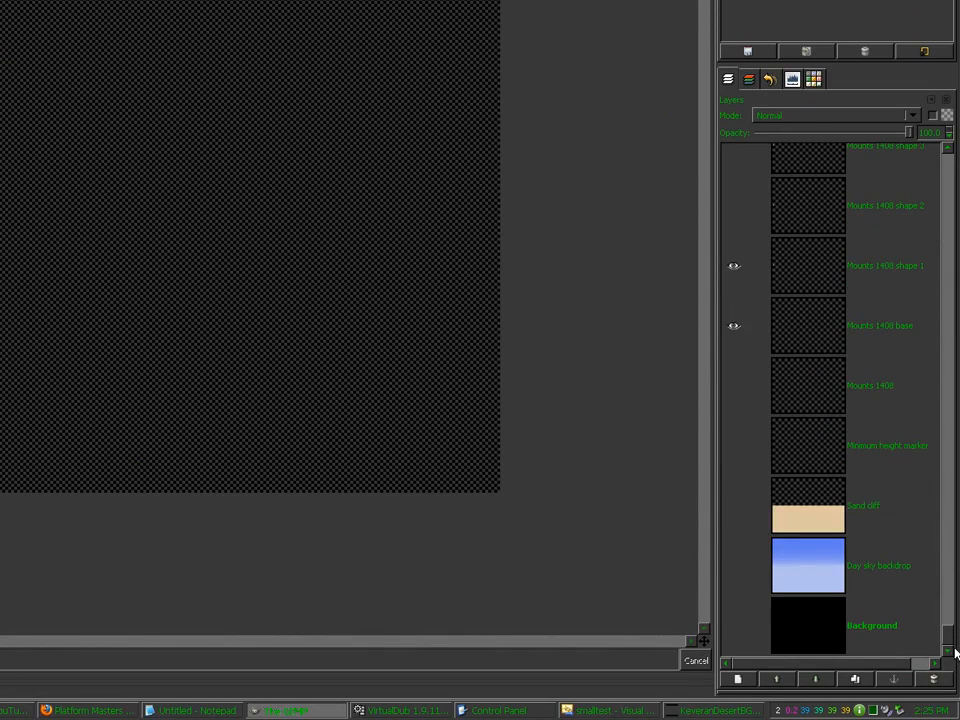
Step: Show all layers, then hide Mounts 1408, Minimum height marker, sand, Day sky and Background
shift+click(733, 627)
click(733, 627)
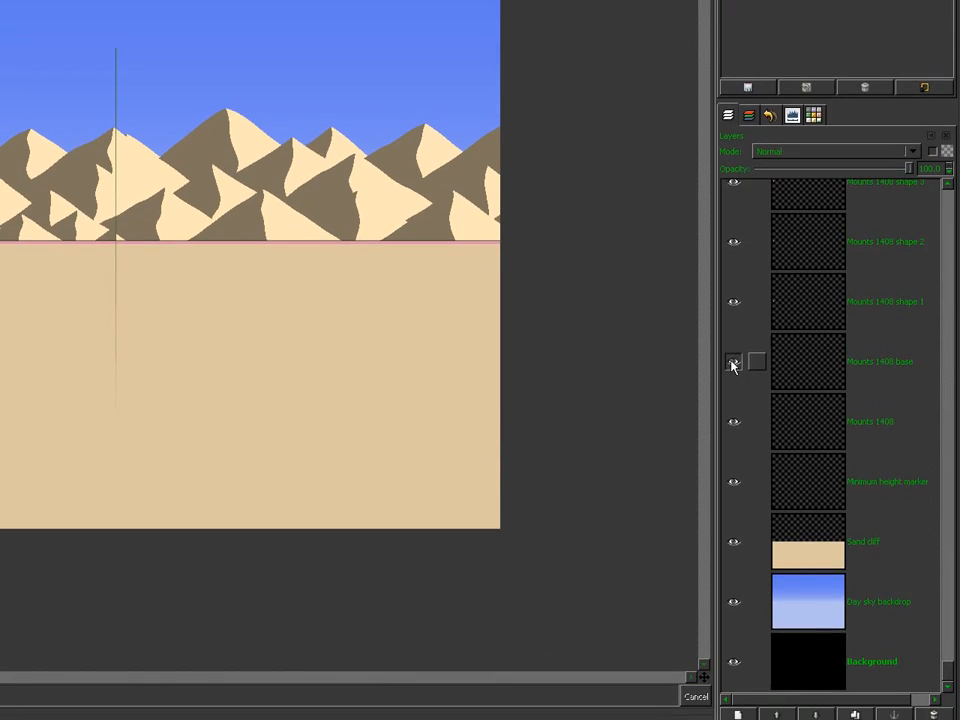
click(733, 490)
click(733, 445)
click(733, 505)
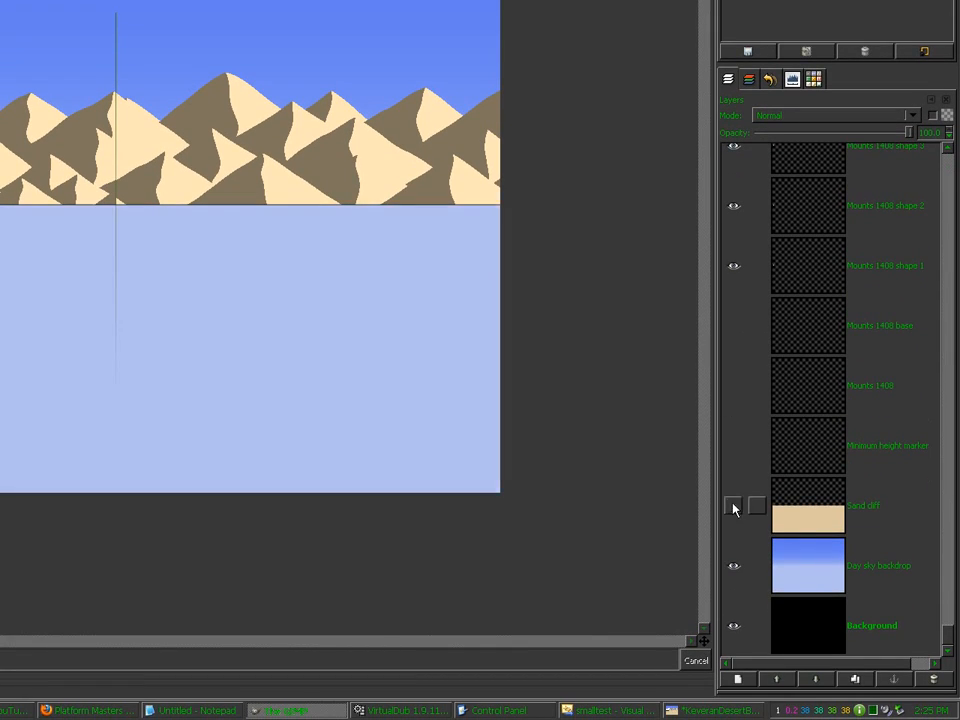
click(733, 565)
click(733, 625)
drag(949, 636, 957, 585)
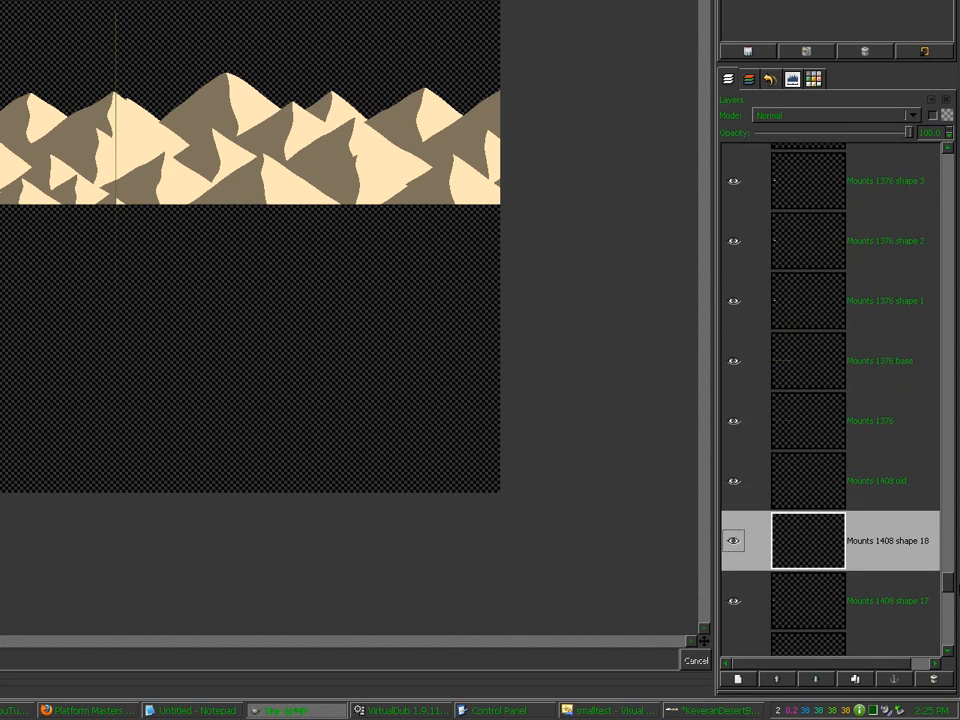
Step: Hide the Mounts 1408 old, 1376, 1376 base, 1376 old, 1280 and 1280 old layers
click(733, 483)
click(733, 421)
click(733, 361)
click(950, 366)
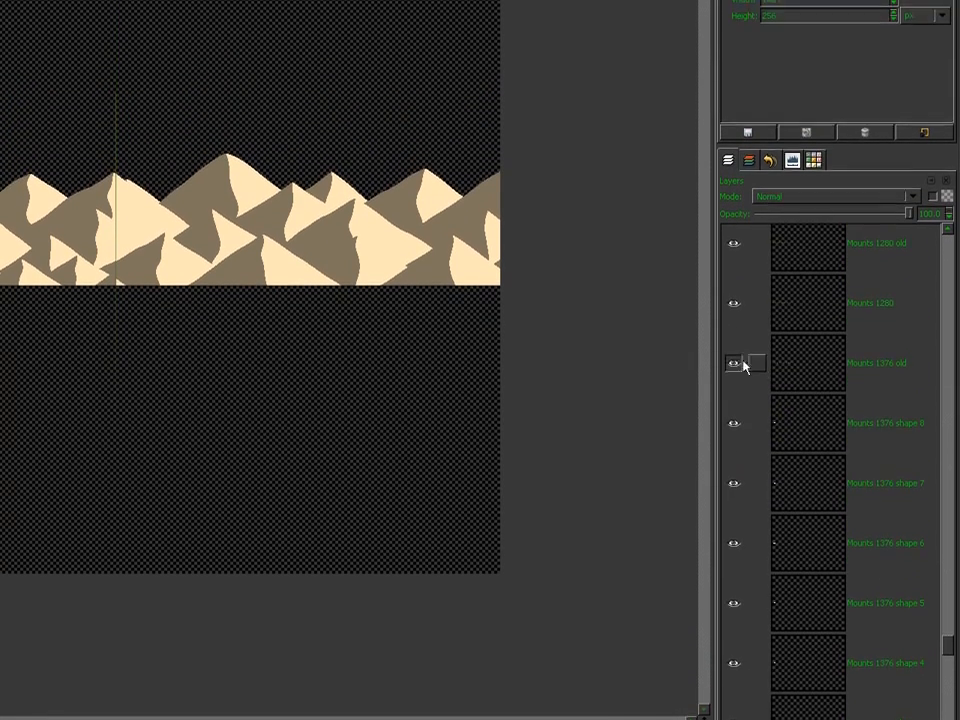
click(733, 326)
click(733, 266)
click(734, 355)
click(946, 455)
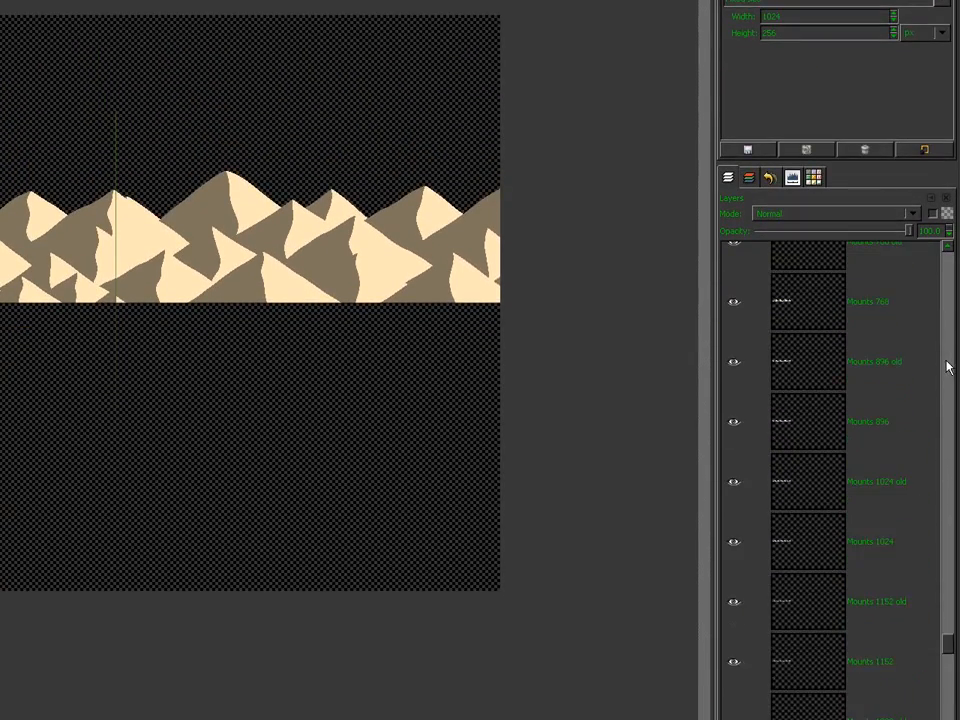
Step: Hide Mounts 1152, 1152 old, 1024, 896, 896 old, 768, 768 old, 640 and 640 base
click(734, 563)
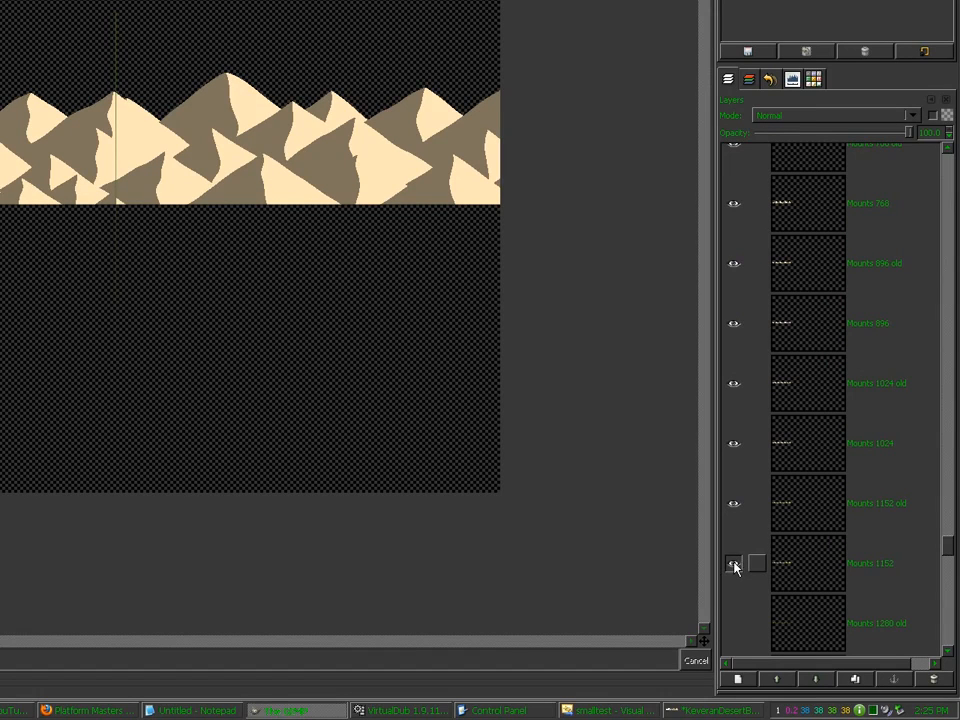
click(734, 503)
click(734, 443)
click(736, 360)
click(733, 301)
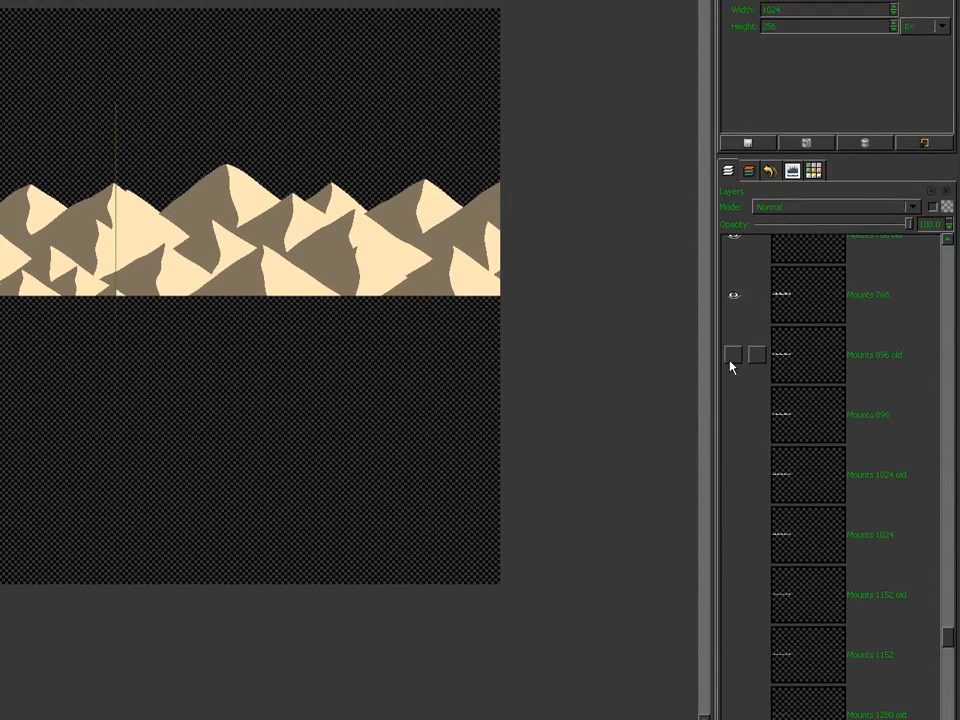
click(734, 240)
click(734, 181)
scroll(756, 622, up, 5)
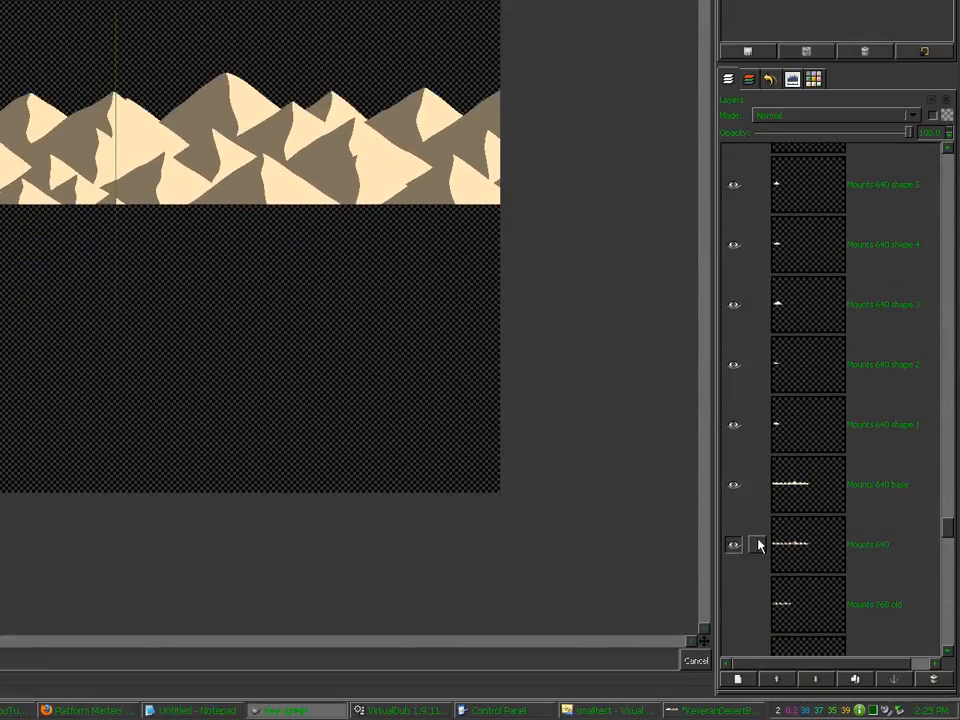
click(733, 622)
click(728, 487)
drag(947, 527, 947, 168)
drag(948, 366, 947, 357)
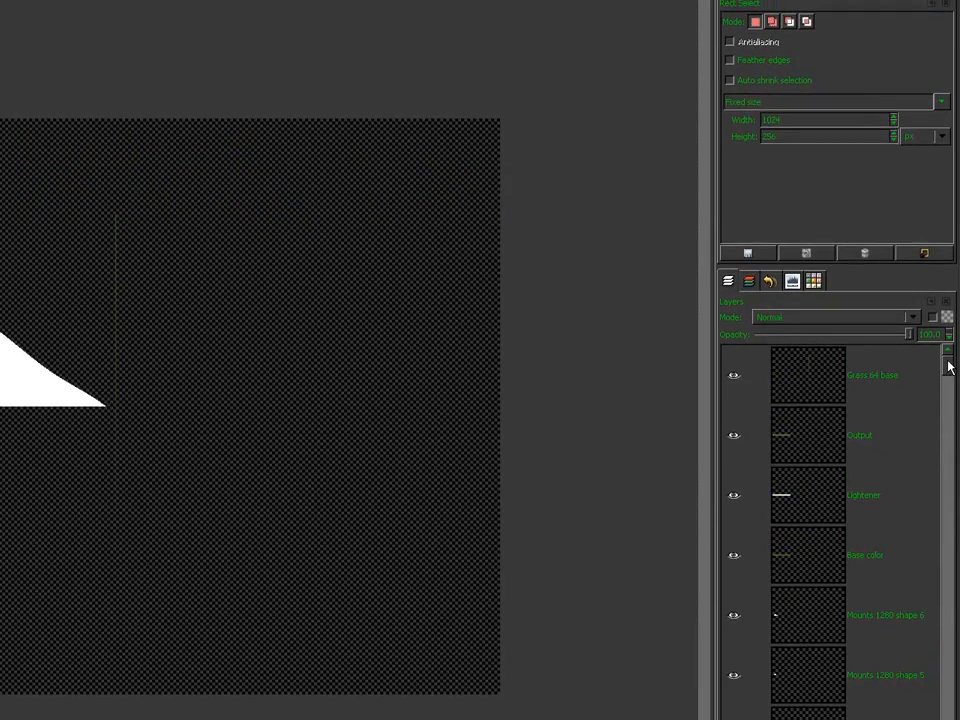
Step: Hide the Base color, Lightener, Output and Grass 64 base layers
click(733, 535)
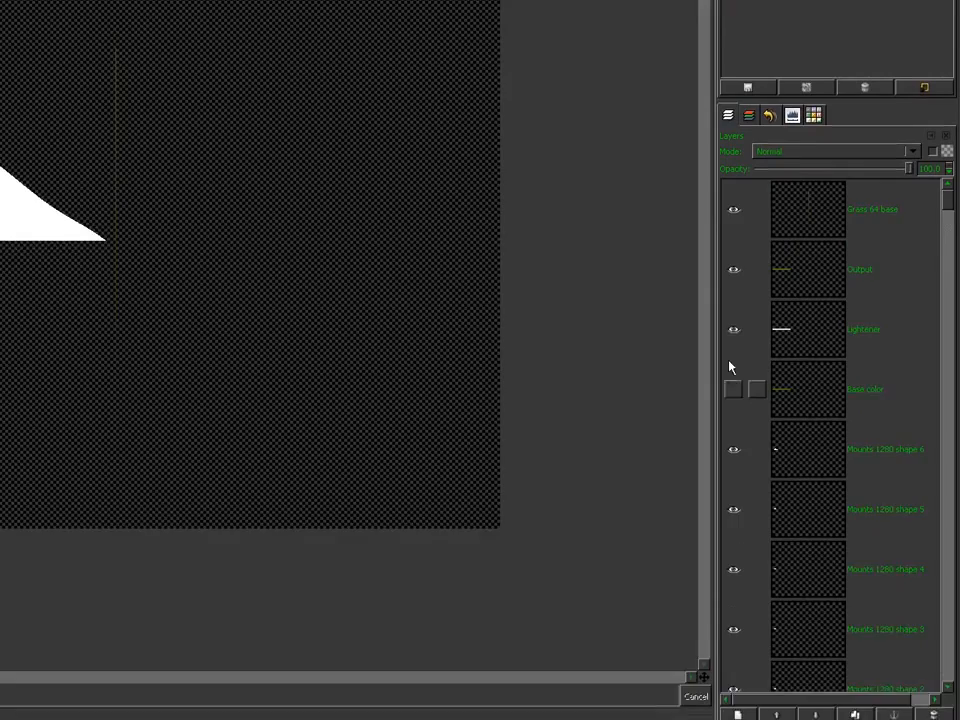
click(733, 329)
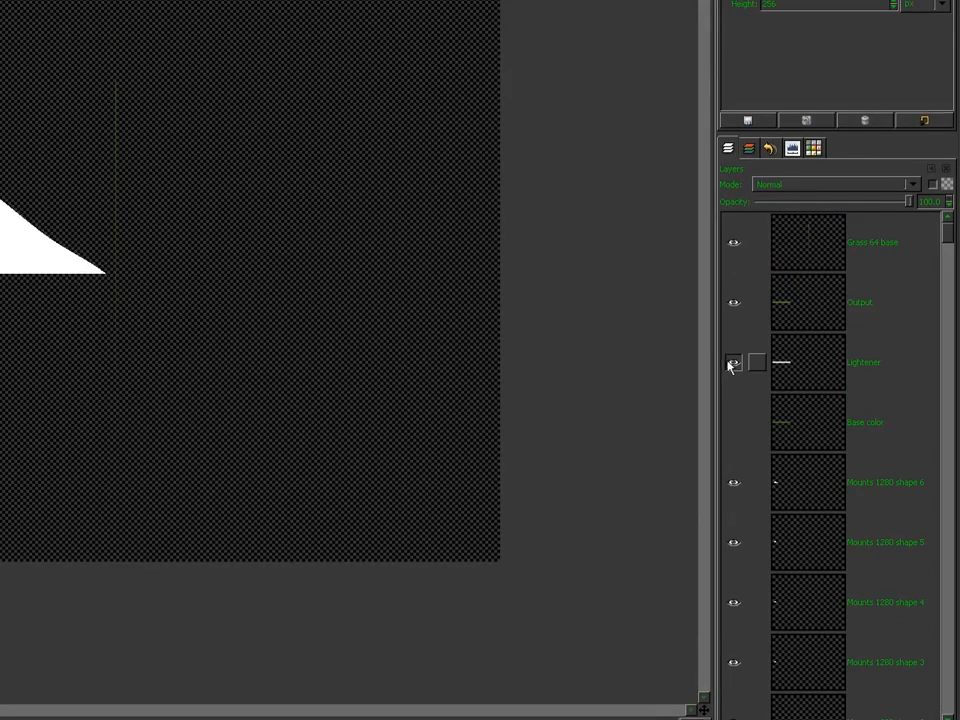
click(733, 269)
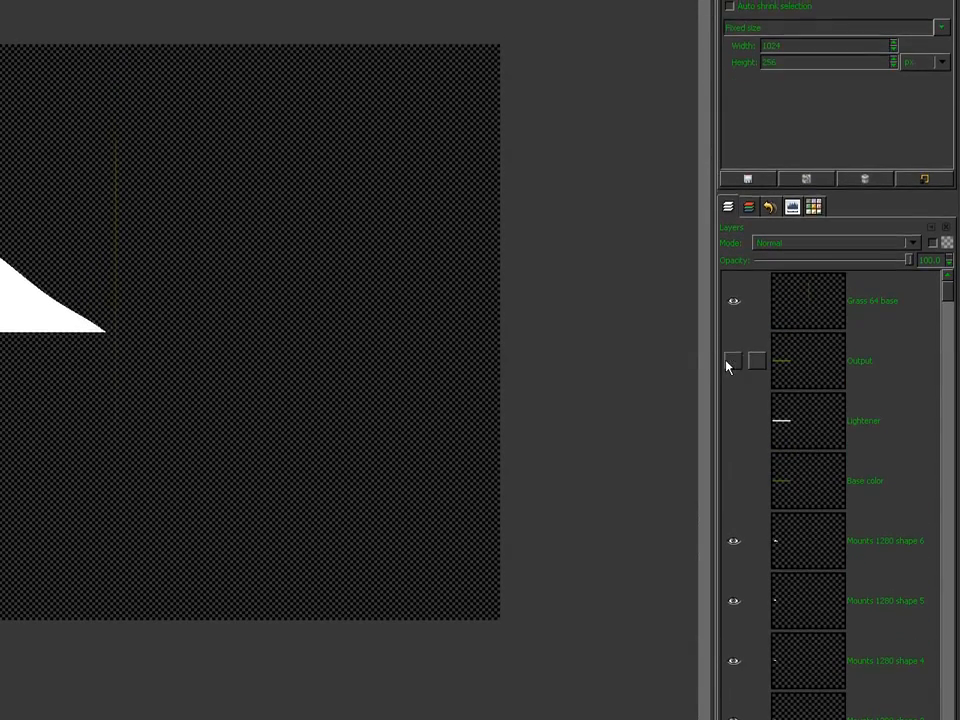
click(731, 302)
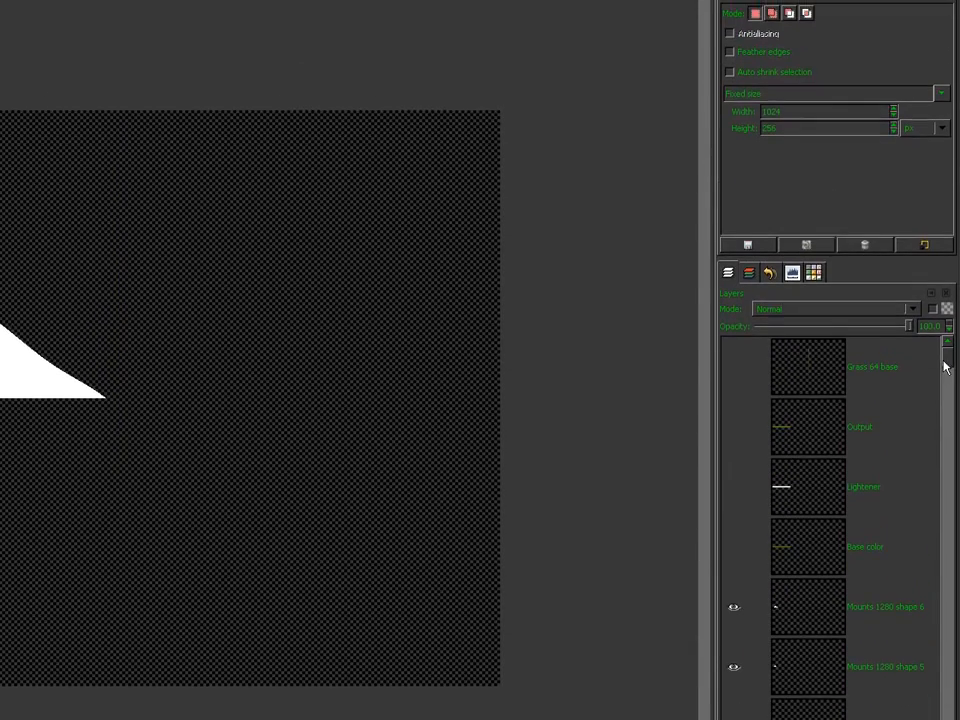
Step: Merge the visible mountain shapes into a single layer with Ctrl+M
drag(947, 356, 946, 366)
scroll(946, 366, up, 3)
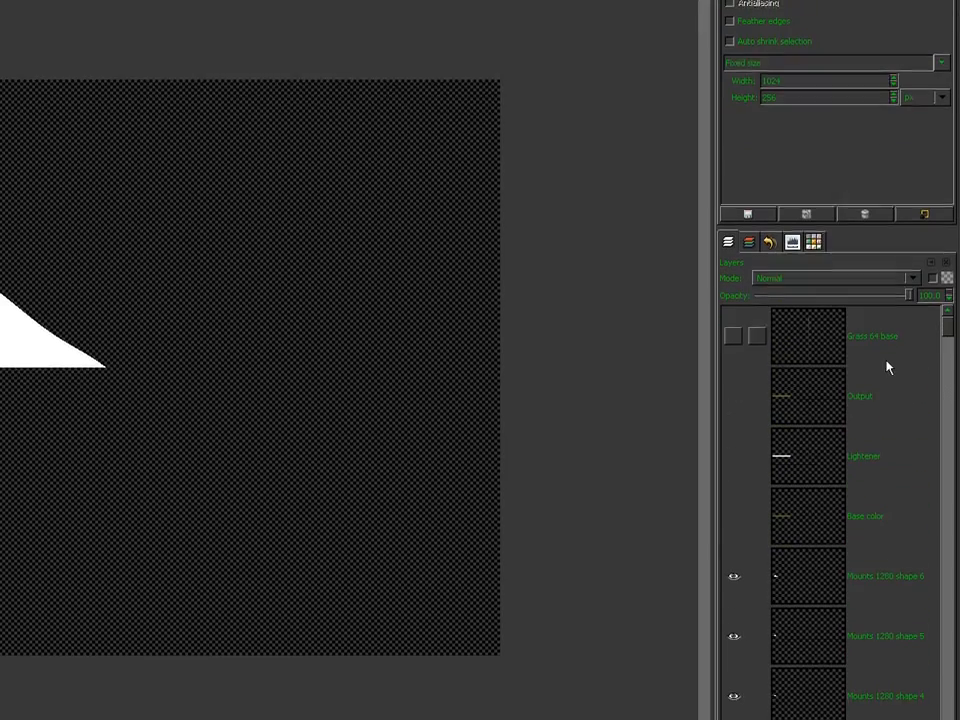
key(ctrl+m)
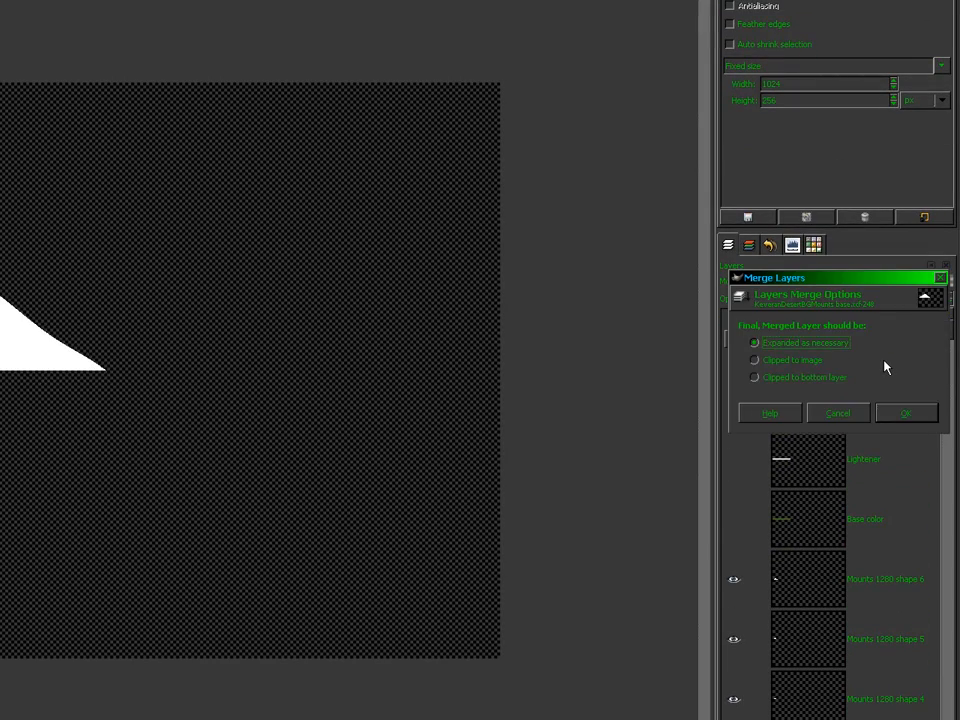
key(Return)
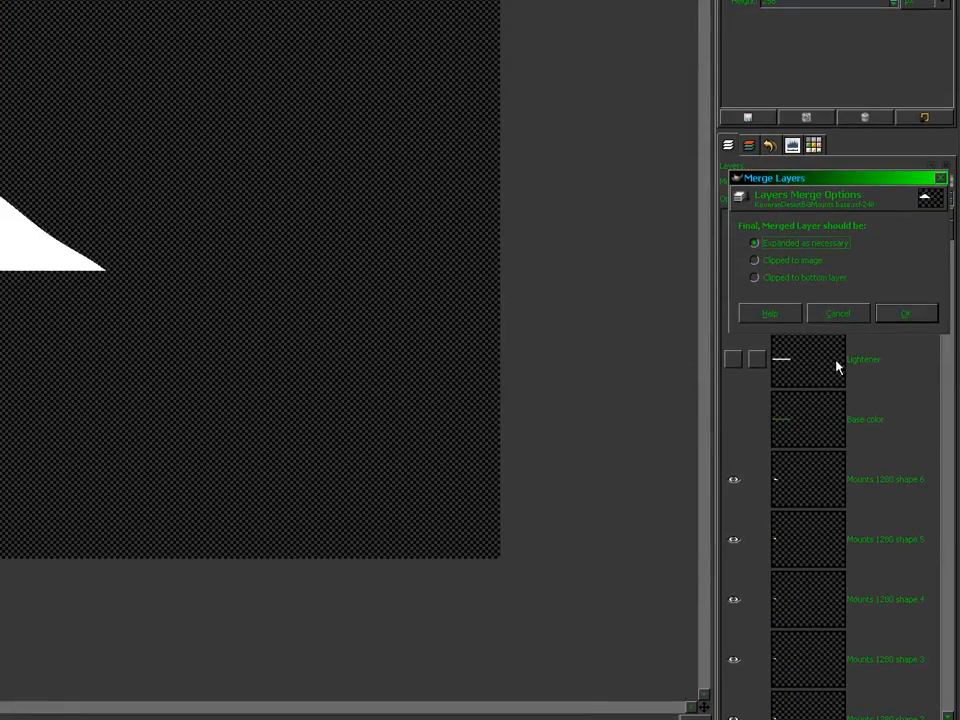
key(Return)
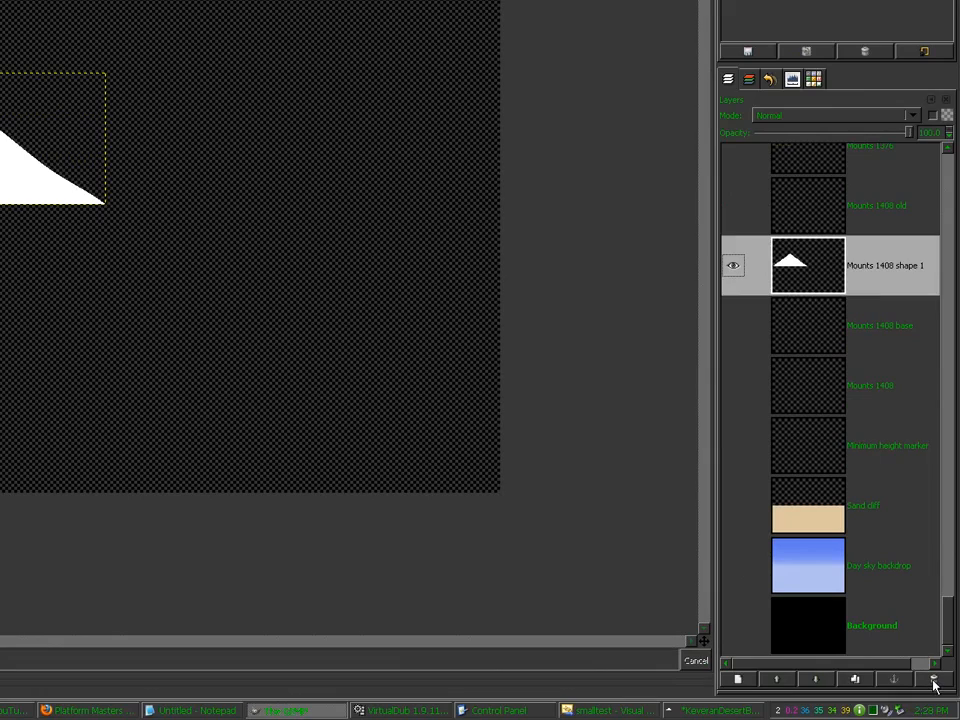
Step: Delete the merged Mounts 1408 shape 1 layer
click(933, 681)
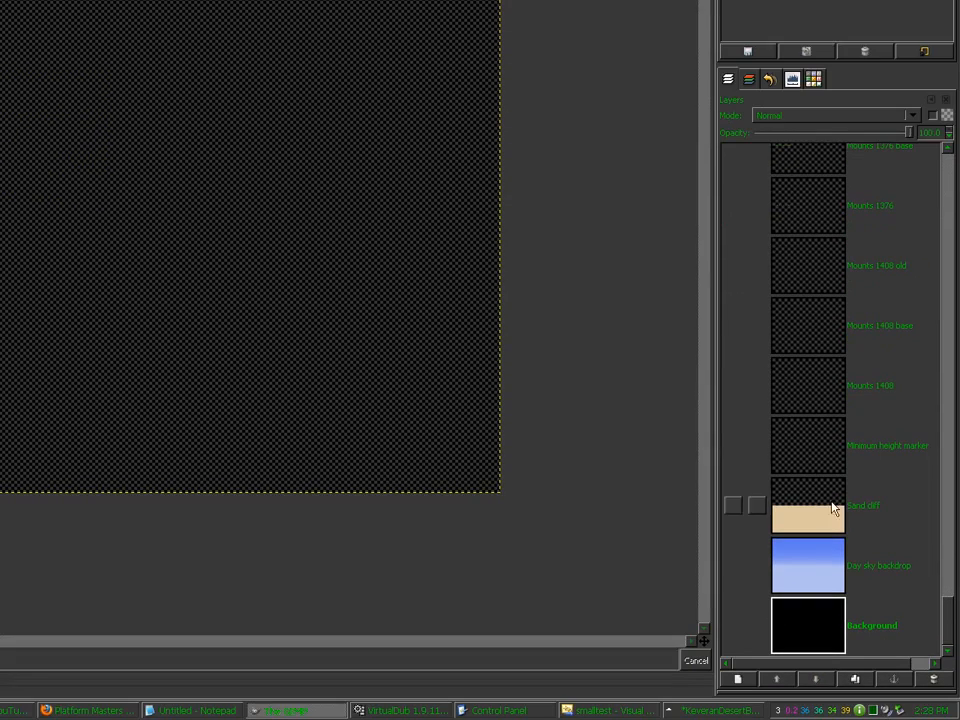
drag(951, 624, 950, 228)
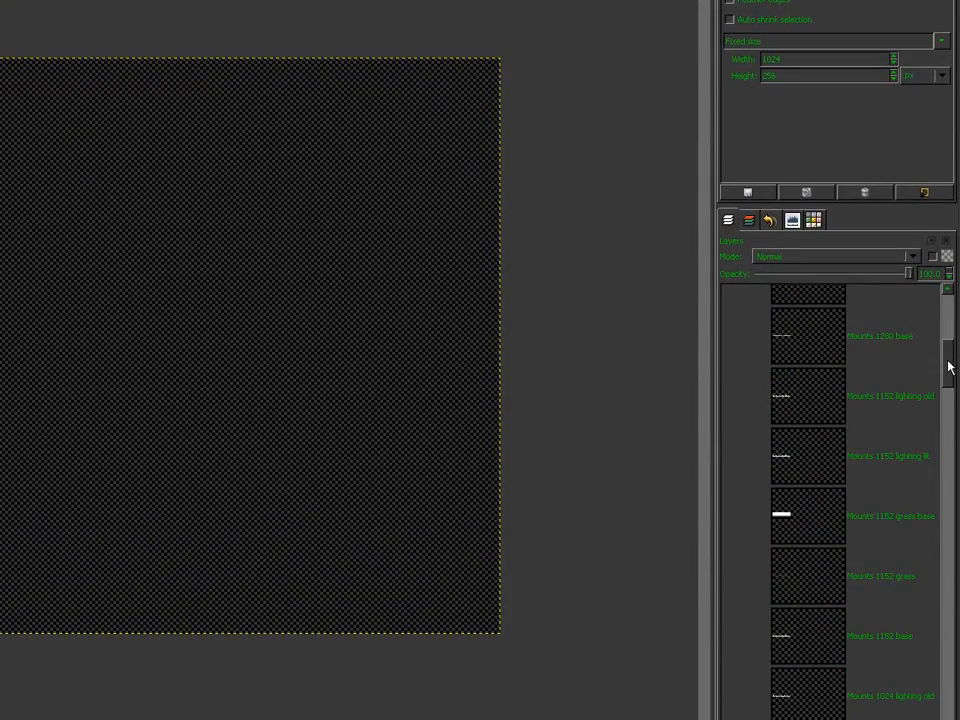
drag(950, 368, 939, 510)
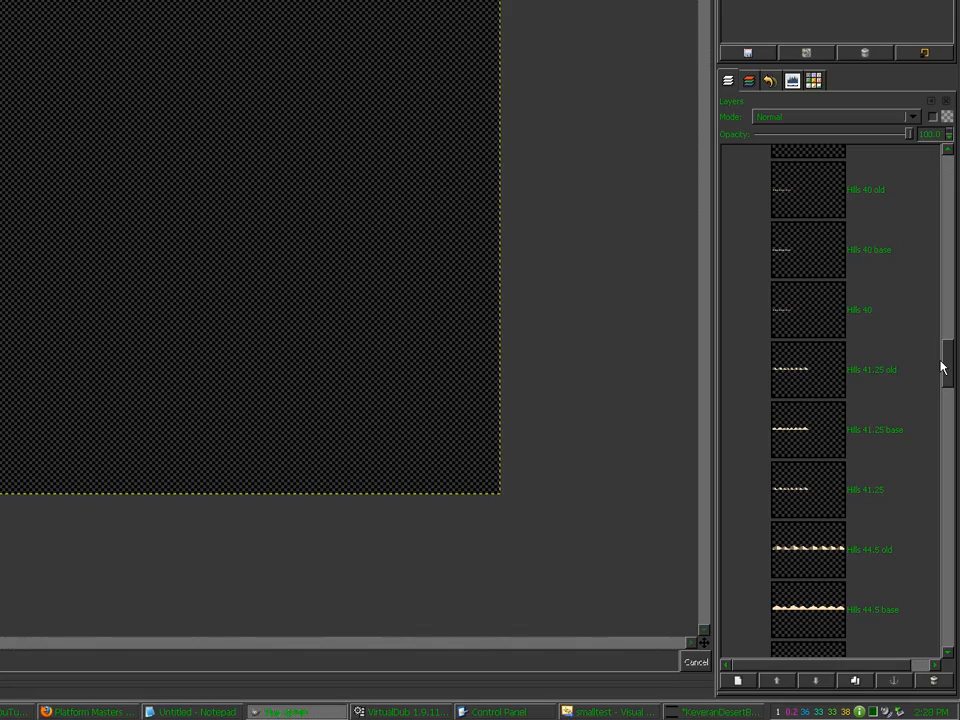
drag(943, 363, 945, 350)
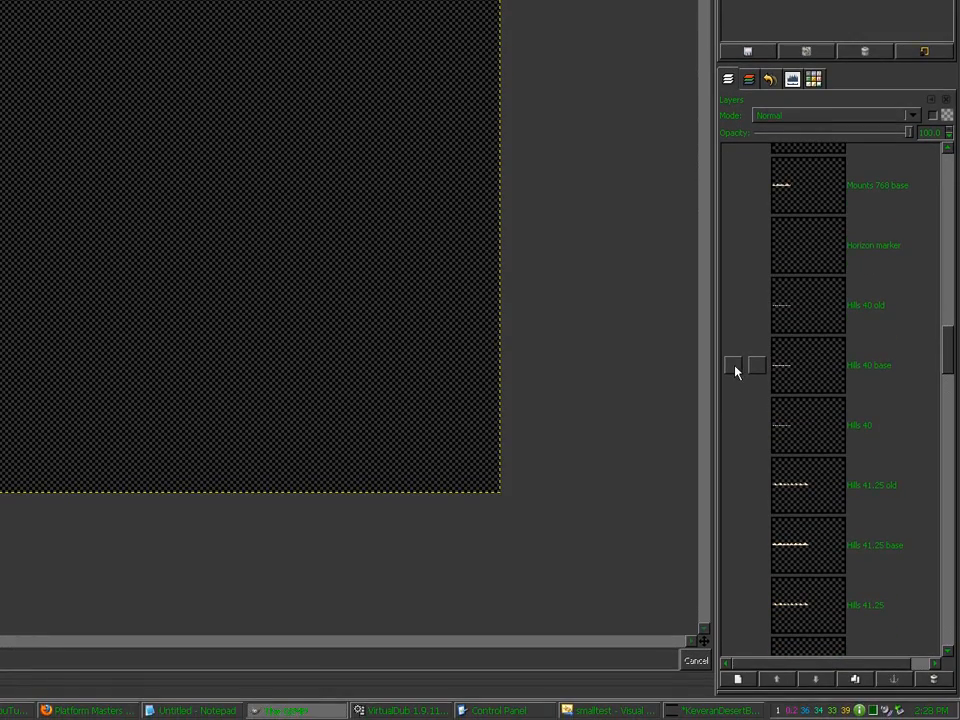
Step: Make Hills 40 base visible and active, then save KeveranDesertBGMounts base.xcf
click(735, 368)
click(805, 363)
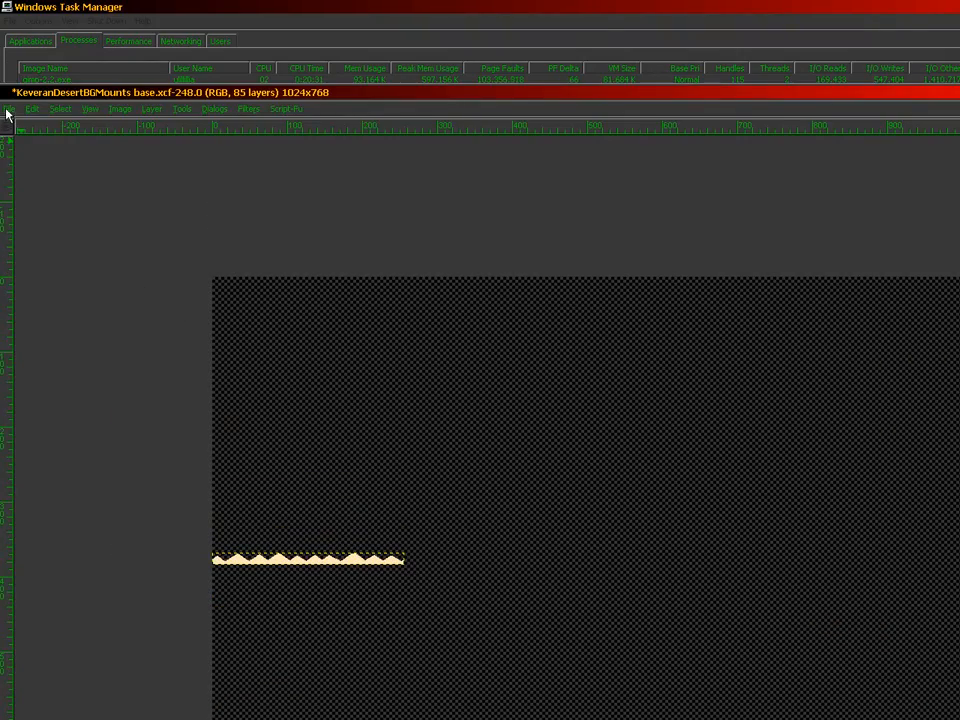
click(7, 109)
click(27, 214)
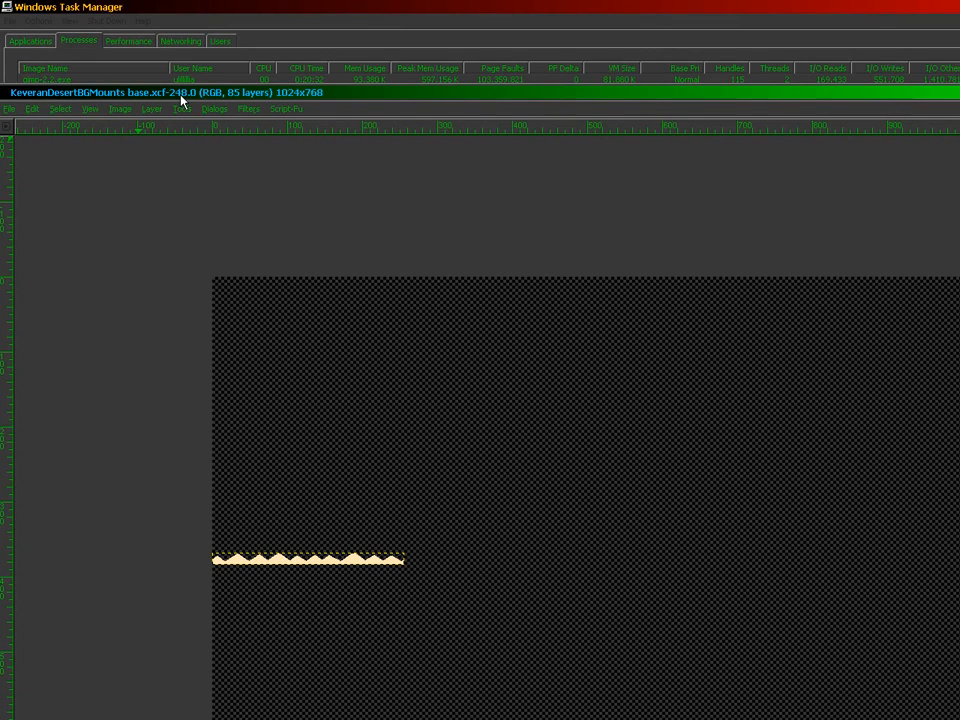
Step: Import LightingW04L18N18.bmp from the Lighting shapes folder as a new layer
click(10, 108)
click(19, 158)
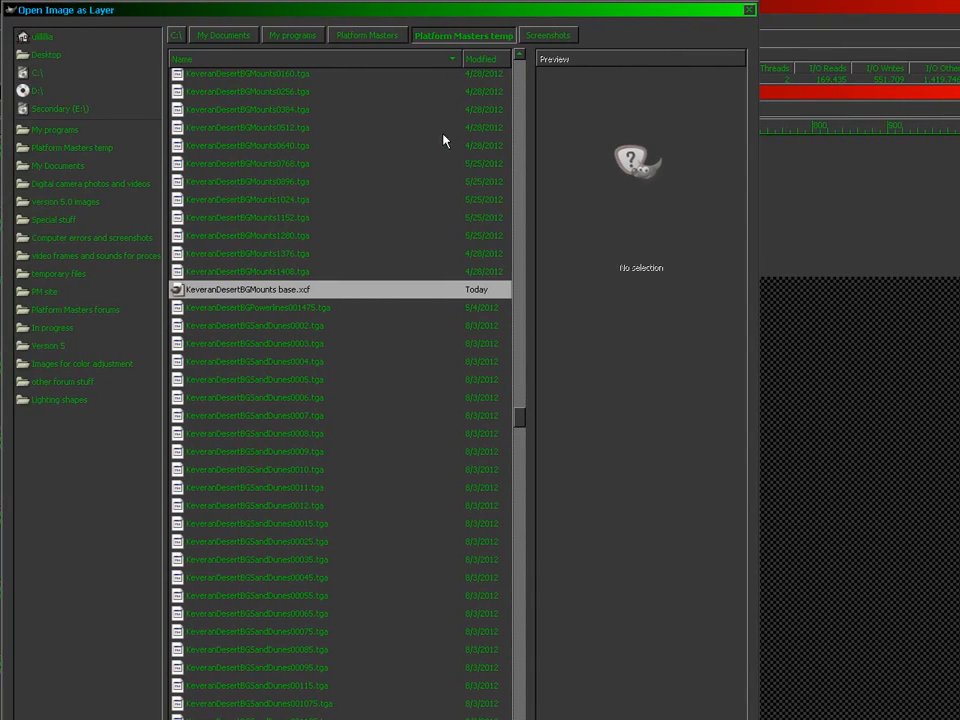
click(50, 399)
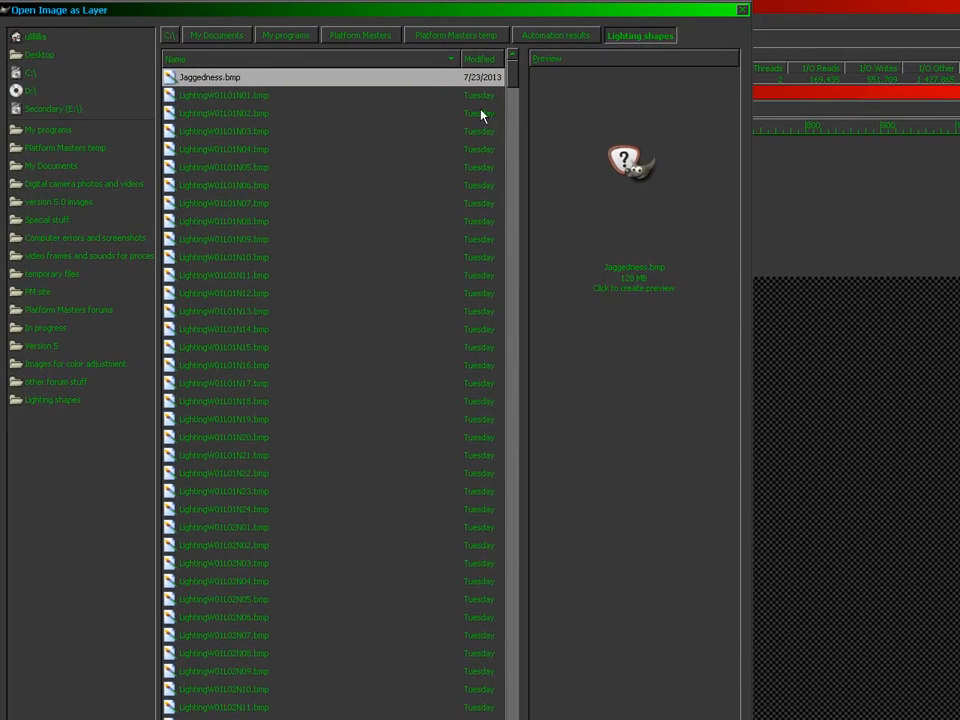
drag(513, 81, 480, 279)
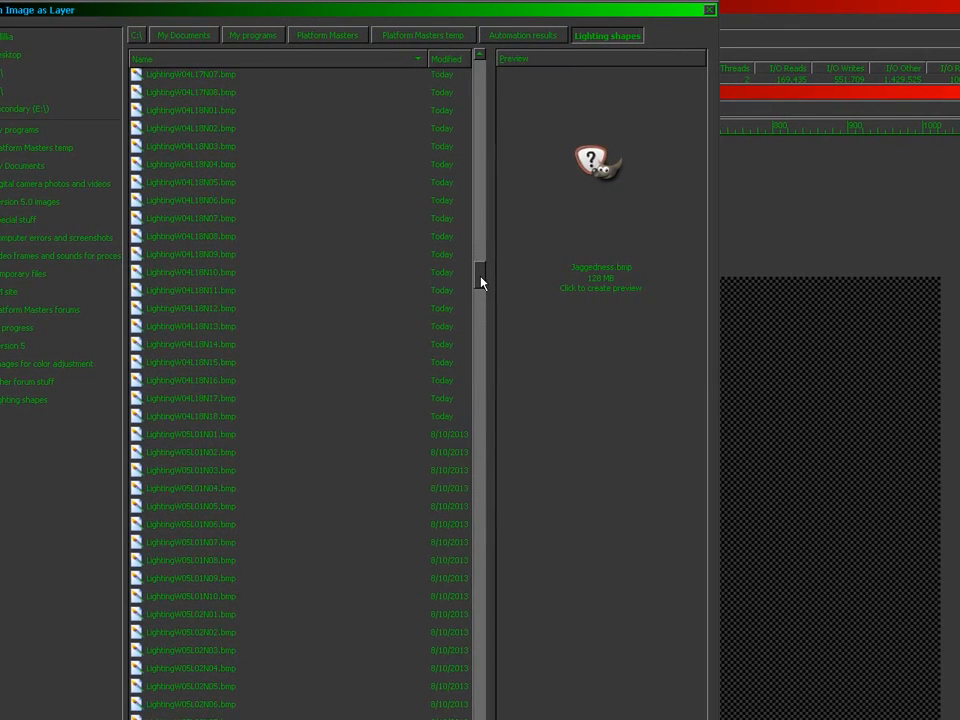
double_click(257, 367)
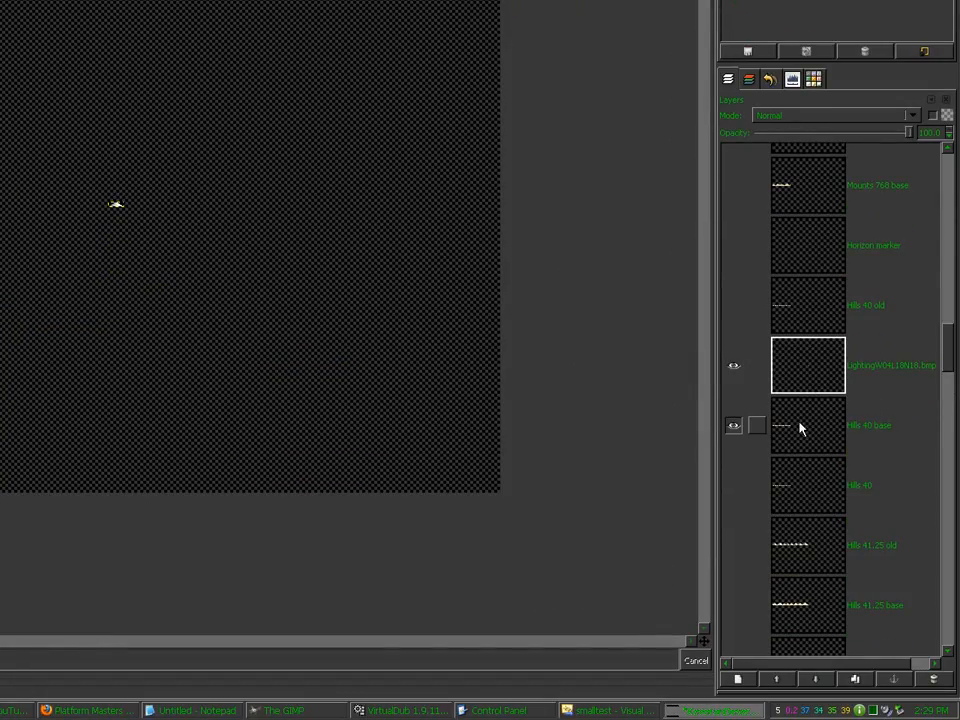
Step: Undo the lighting import, select Mounts 1408 base, and resize the canvas to 1024×384
key(ctrl+z)
drag(949, 368, 957, 614)
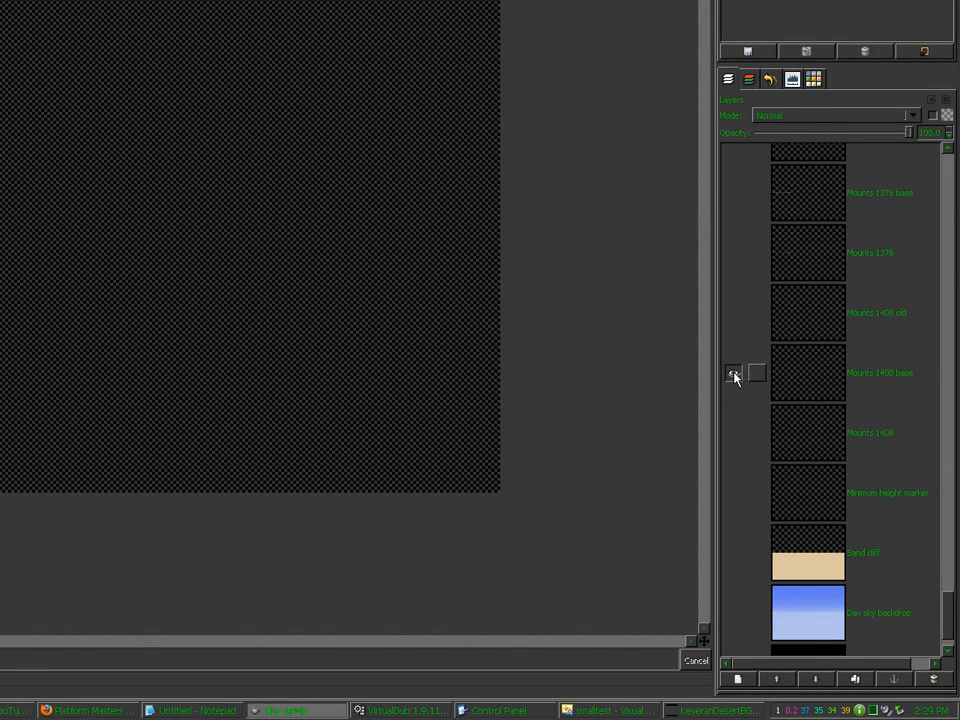
click(827, 369)
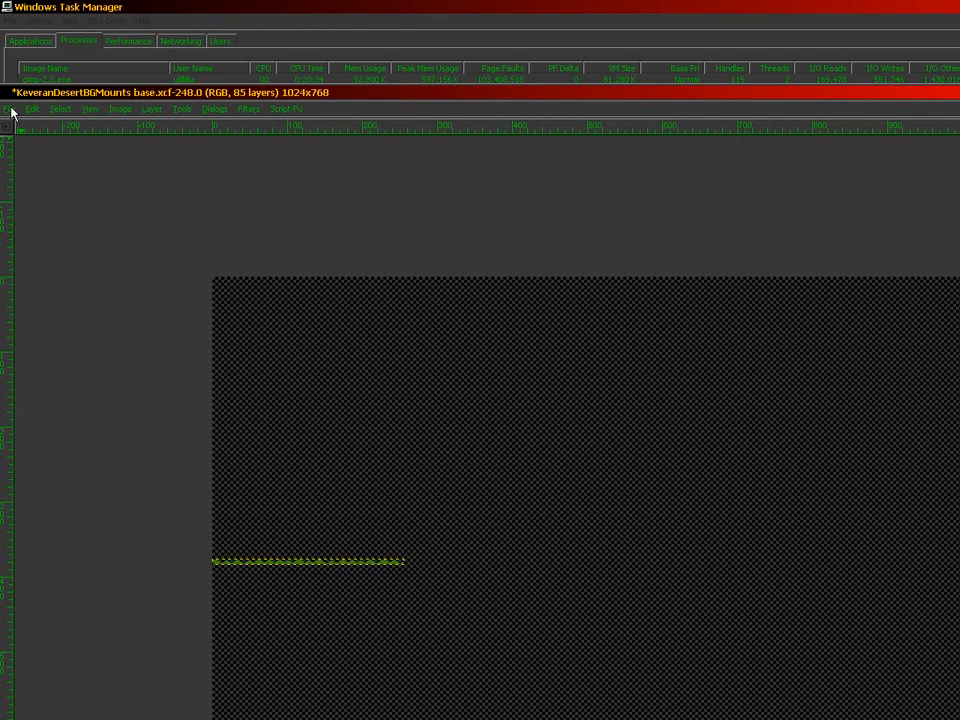
click(120, 109)
click(158, 172)
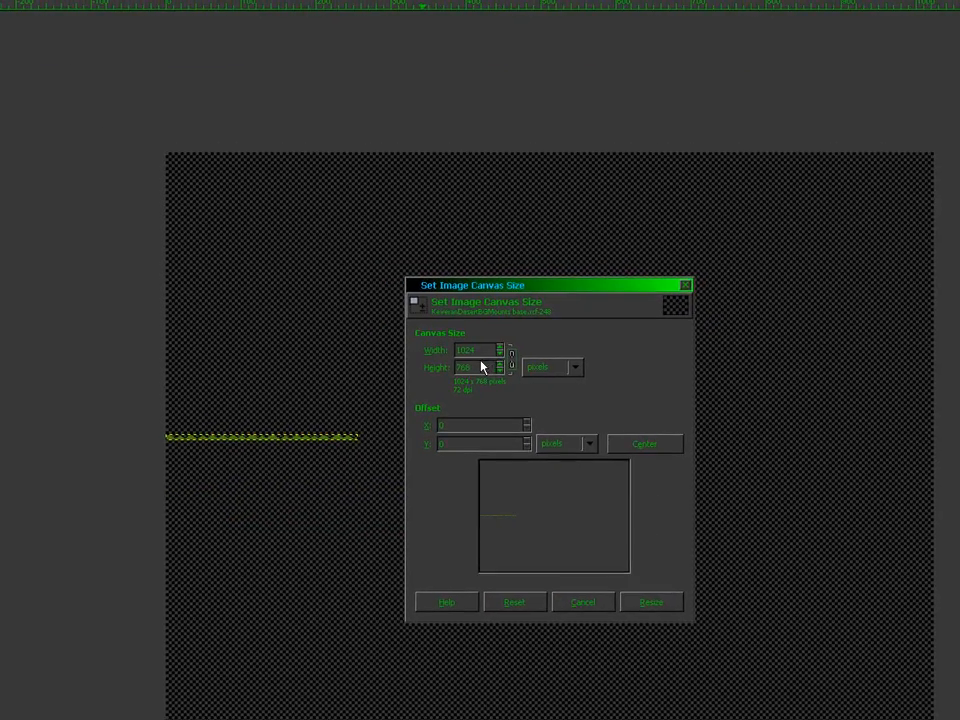
double_click(440, 360)
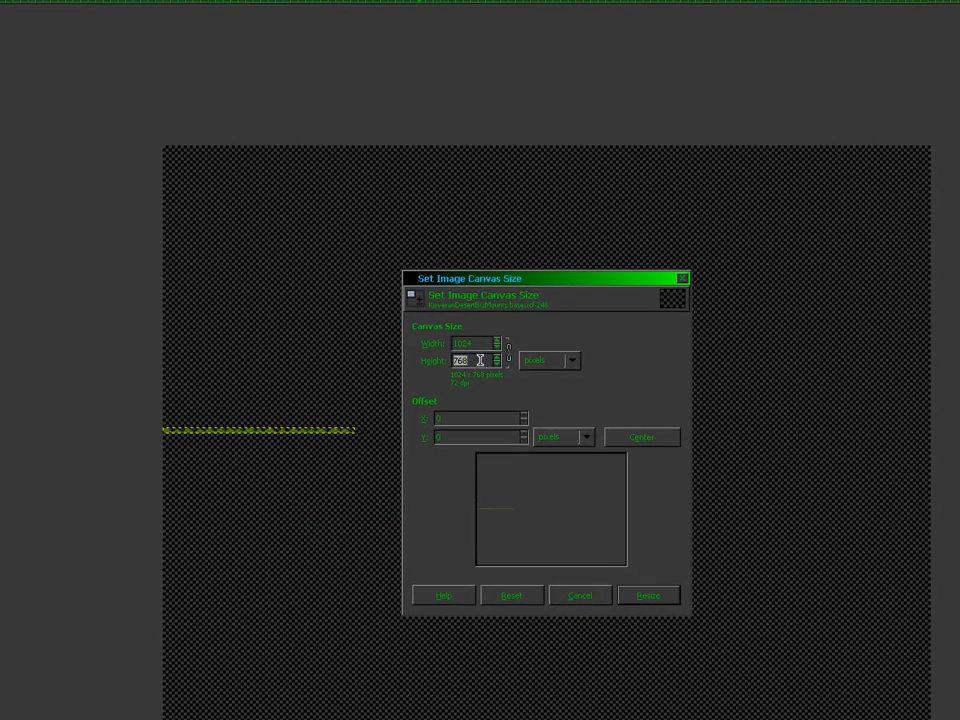
text(1)
key(Tab)
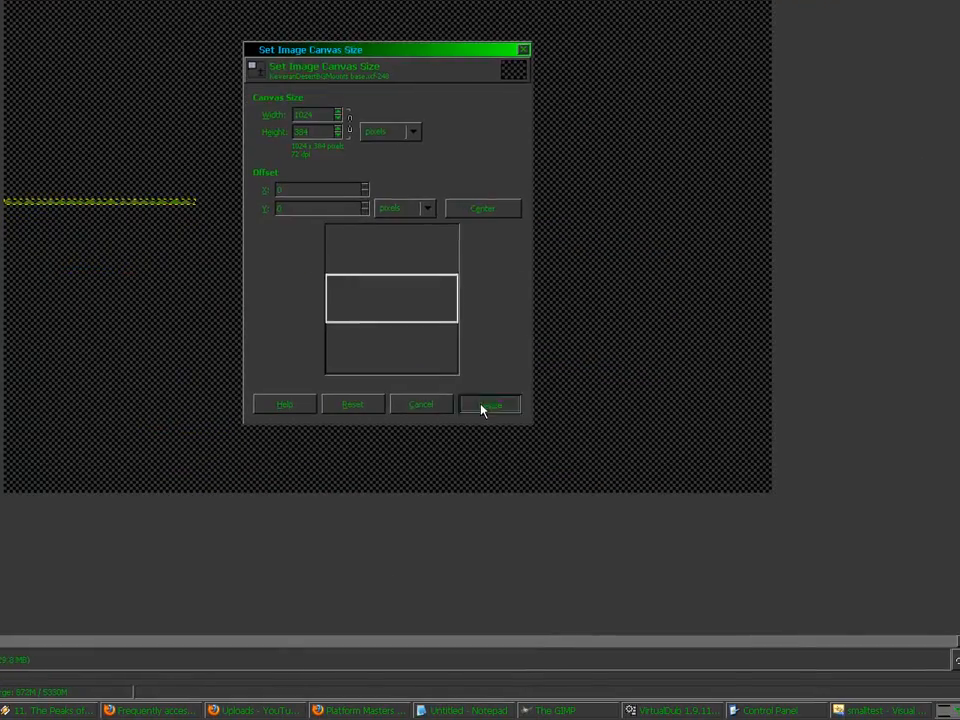
click(648, 595)
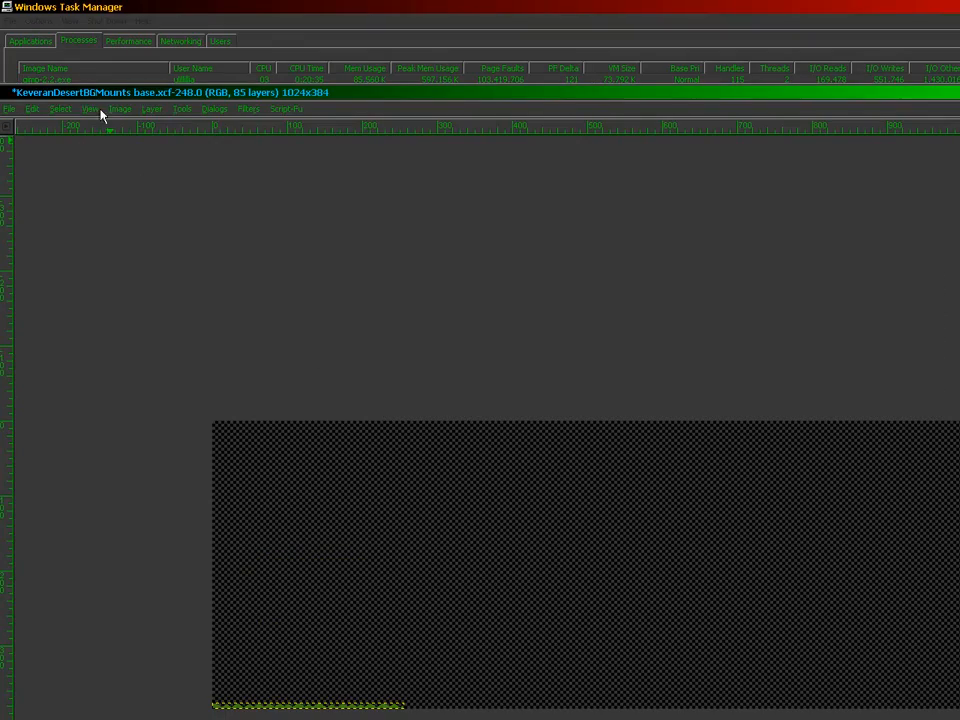
Step: Resize the canvas to 1024×256, shifting the image up 128 pixels
click(114, 110)
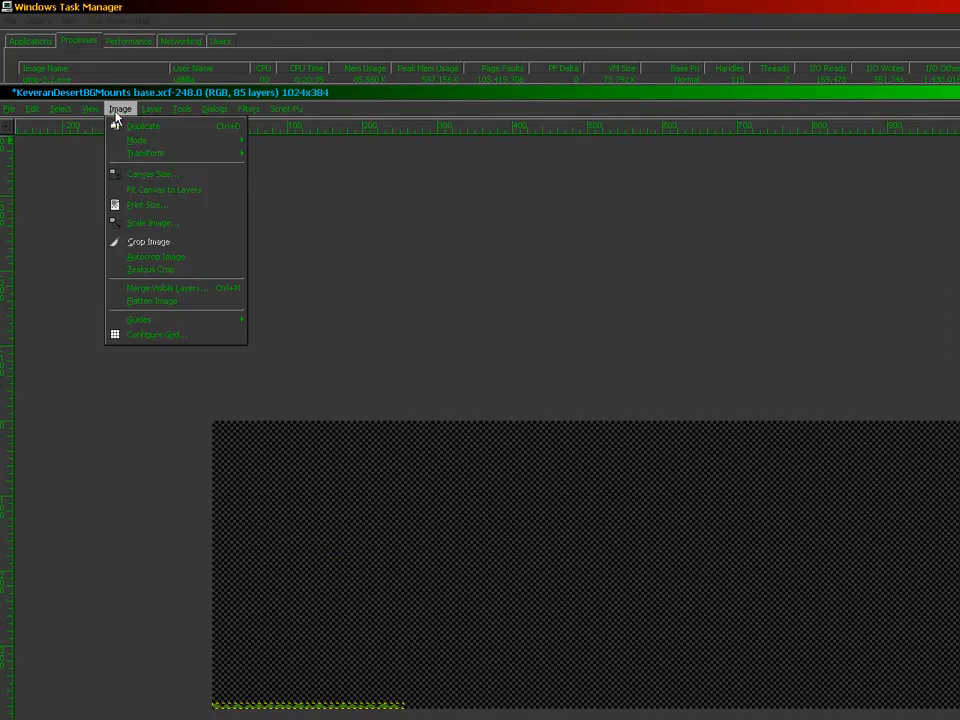
click(135, 174)
double_click(440, 334)
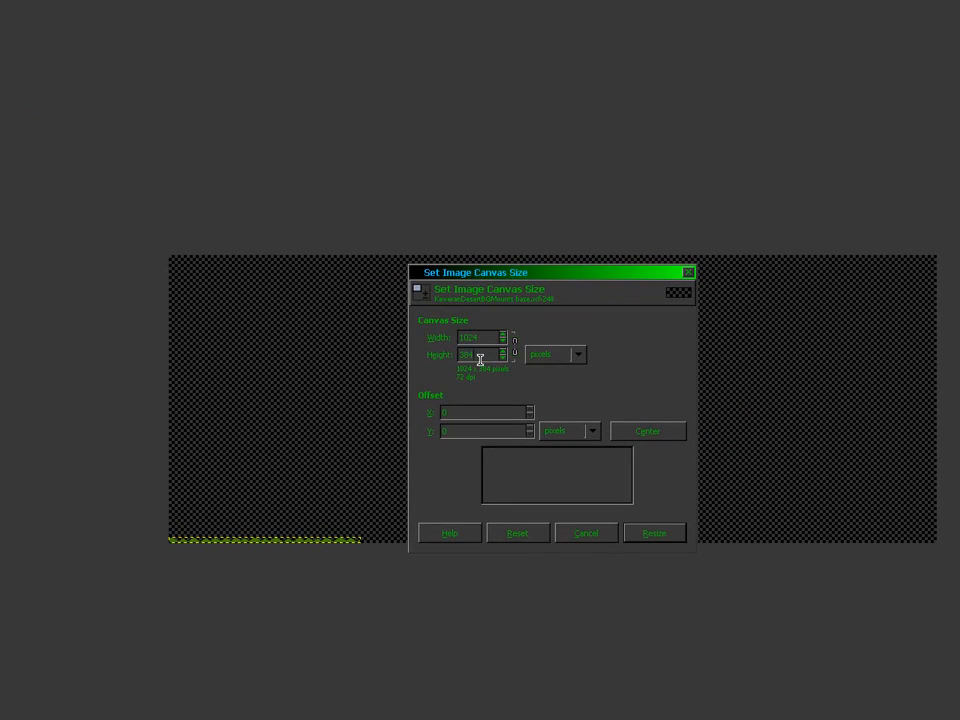
text(256)
key(Tab)
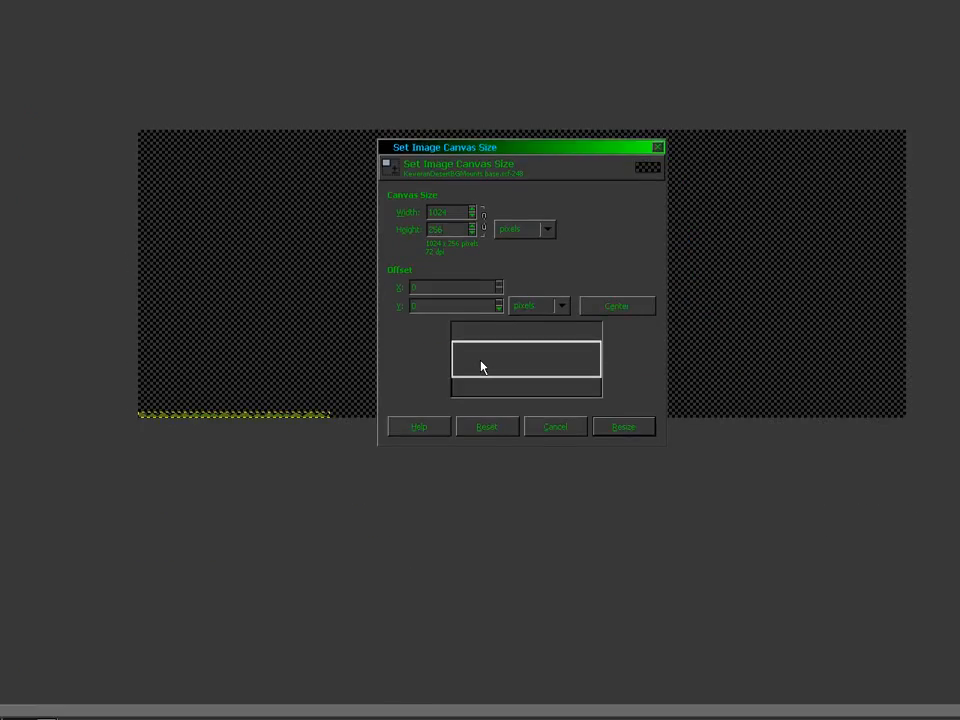
drag(511, 507, 528, 462)
click(606, 450)
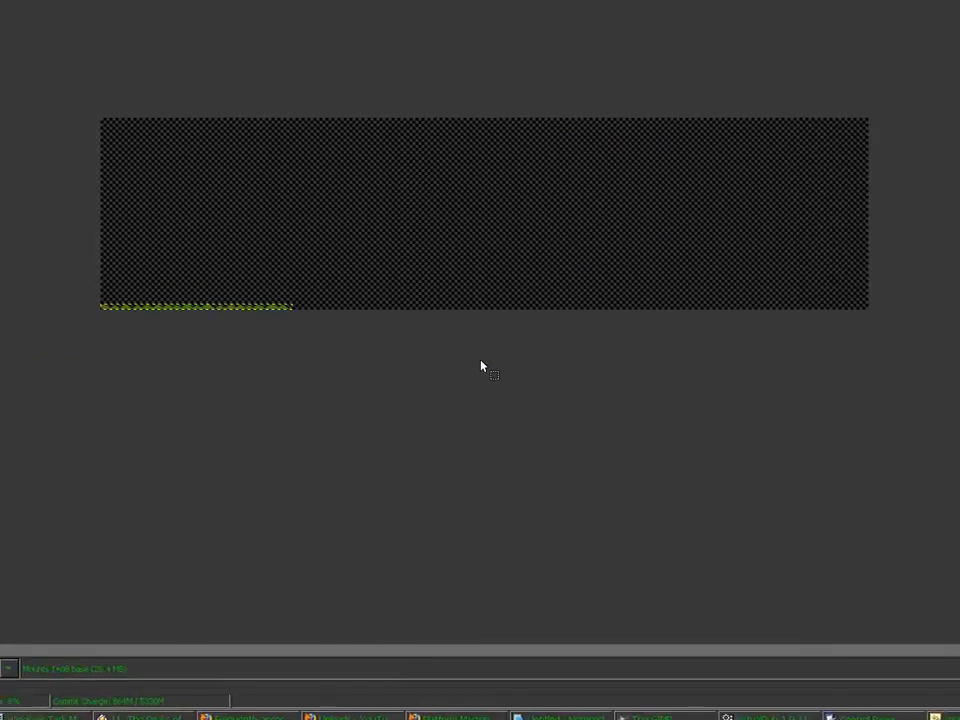
scroll(481, 366, up, 3)
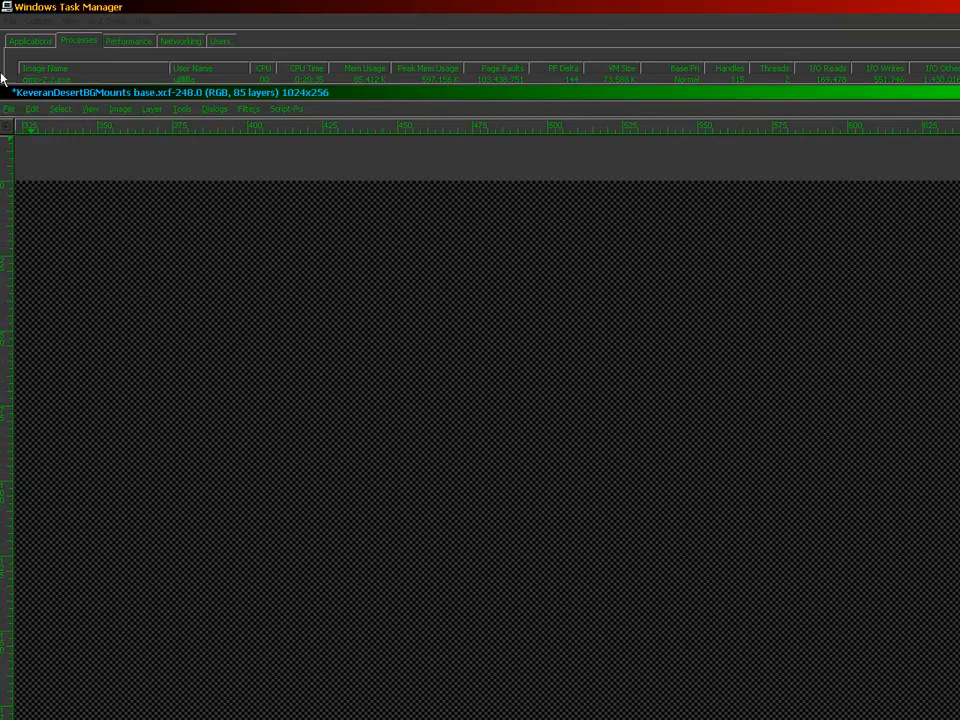
Step: Import LightingW04L18N18.bmp and another lighting bitmap as new layers
click(11, 109)
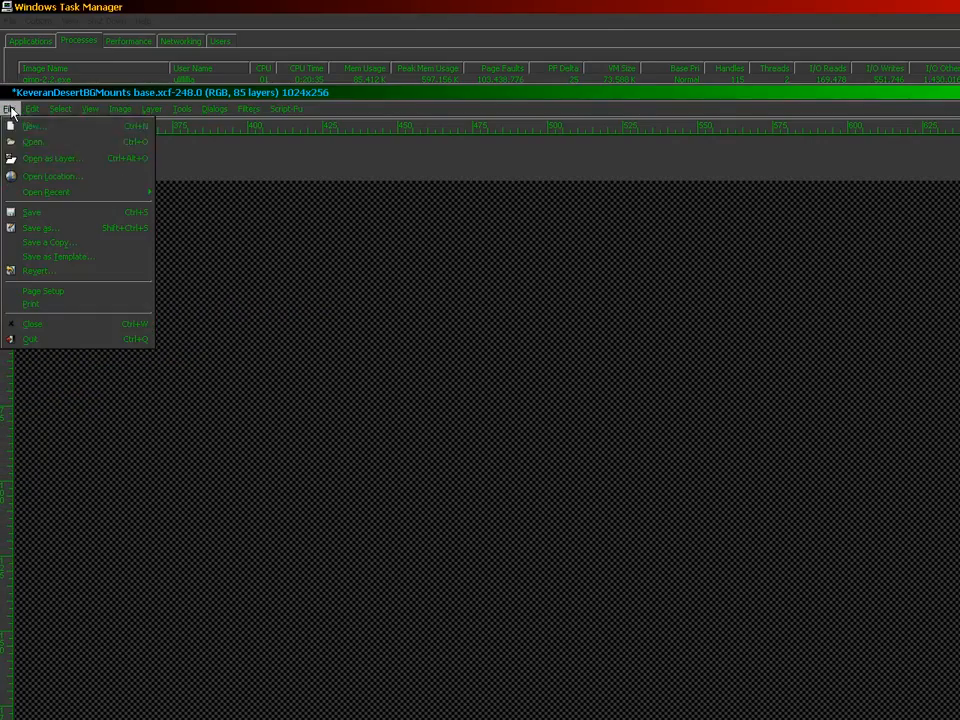
click(60, 156)
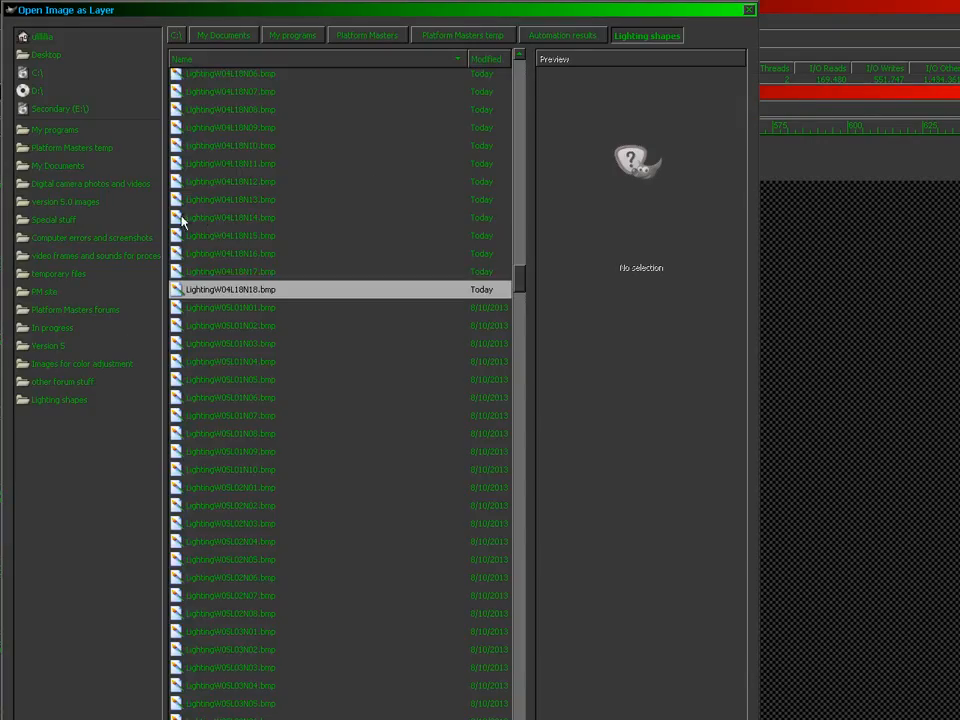
double_click(275, 290)
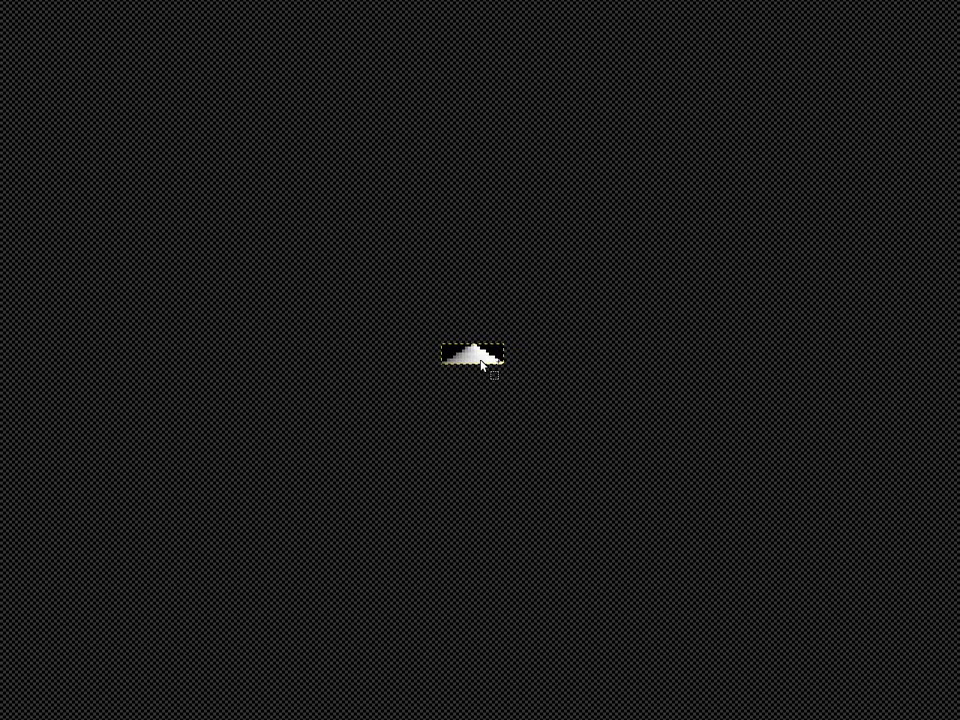
scroll(480, 360, up, 4)
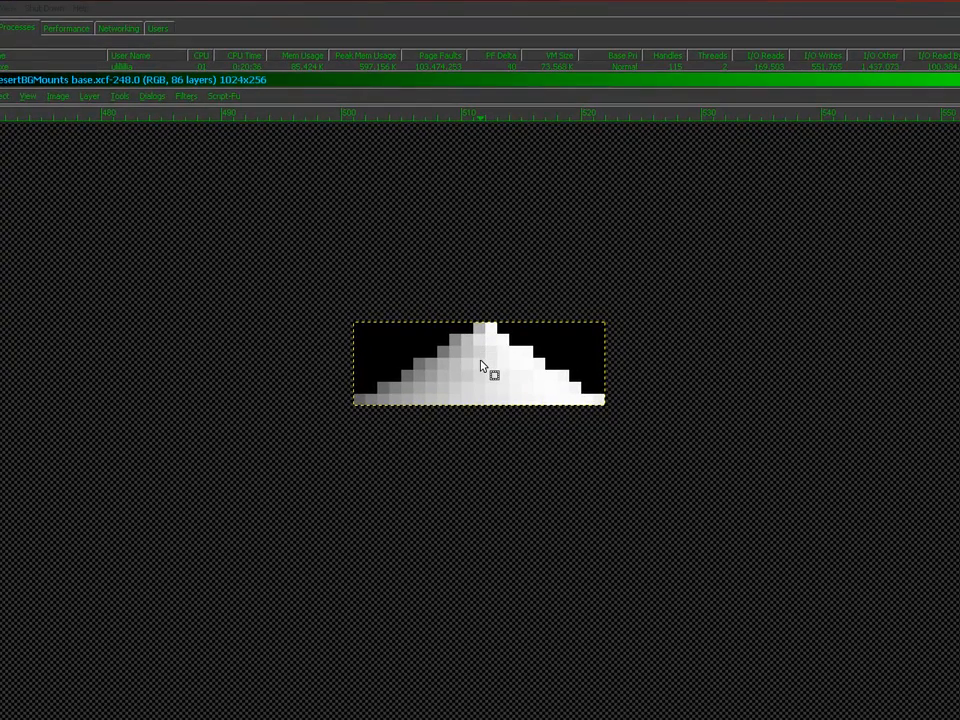
scroll(481, 366, down, 4)
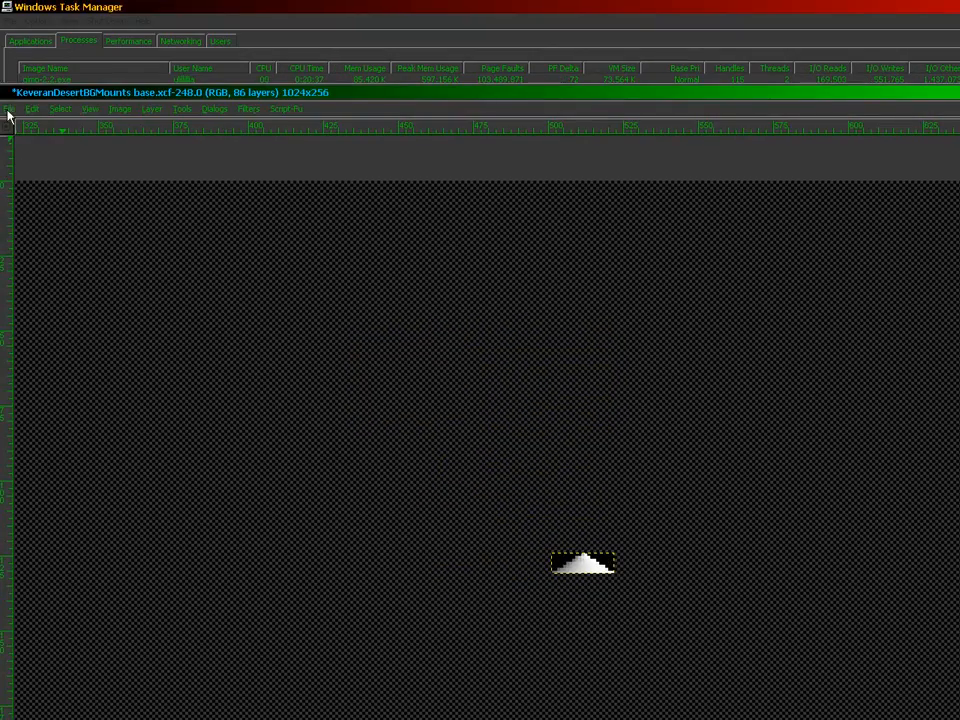
click(8, 112)
click(39, 170)
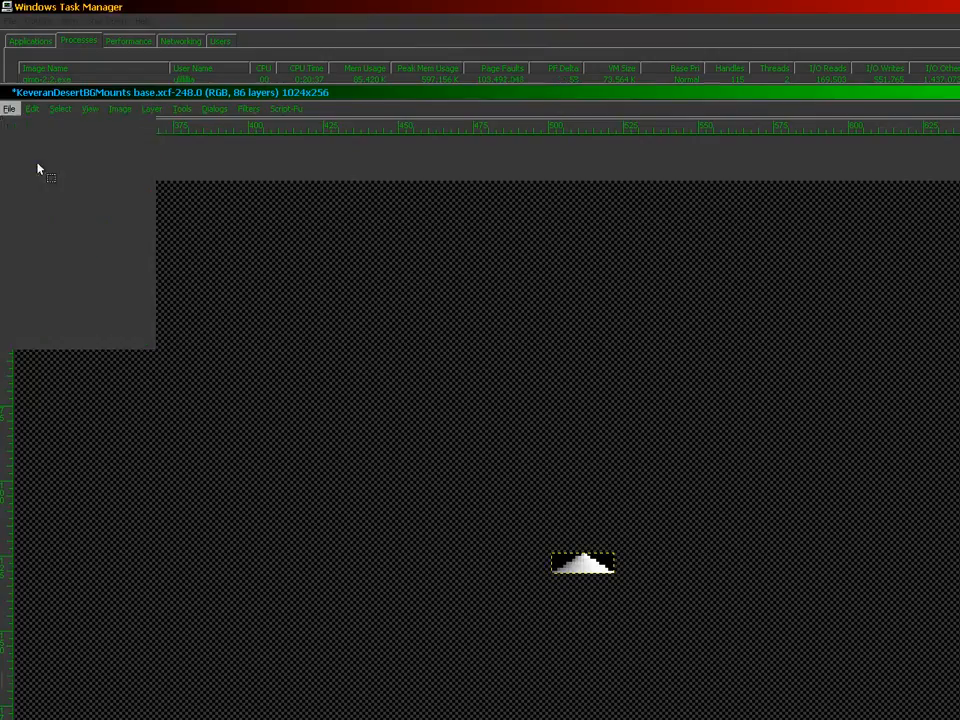
click(273, 272)
double_click(273, 272)
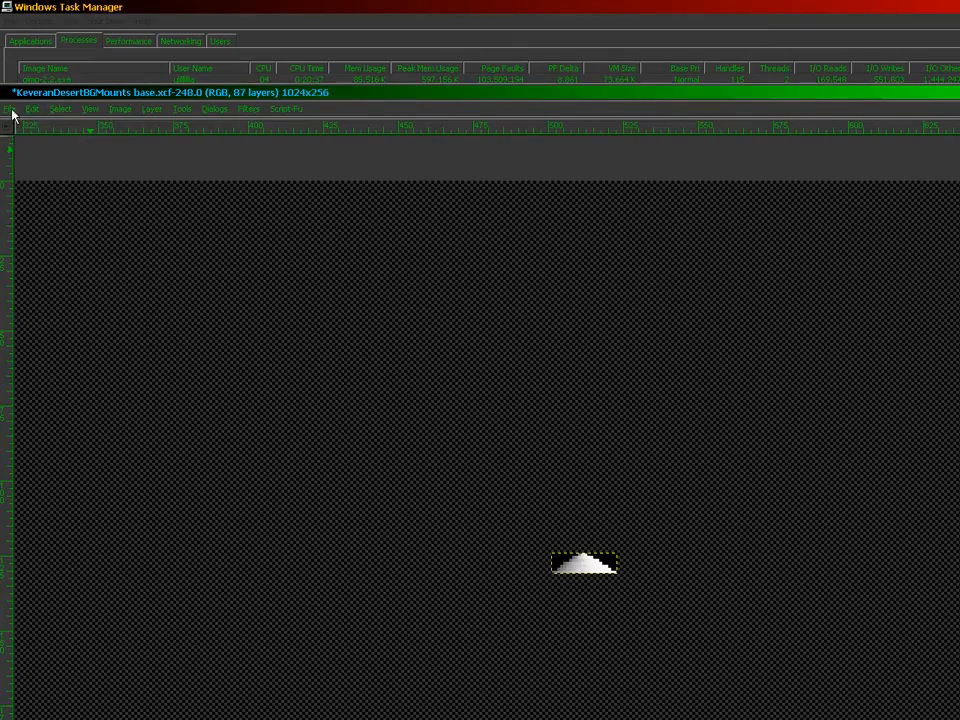
Step: Add LightingW04L18N16.bmp and LightingW04L07N03.bmp as new layers
click(10, 108)
click(43, 156)
click(274, 272)
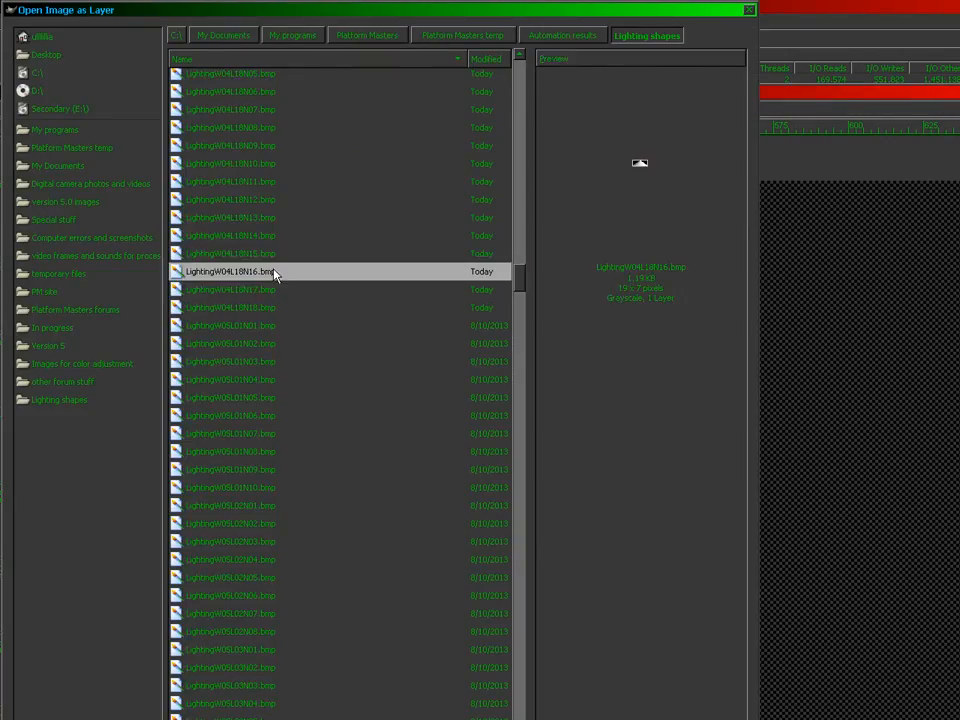
double_click(274, 272)
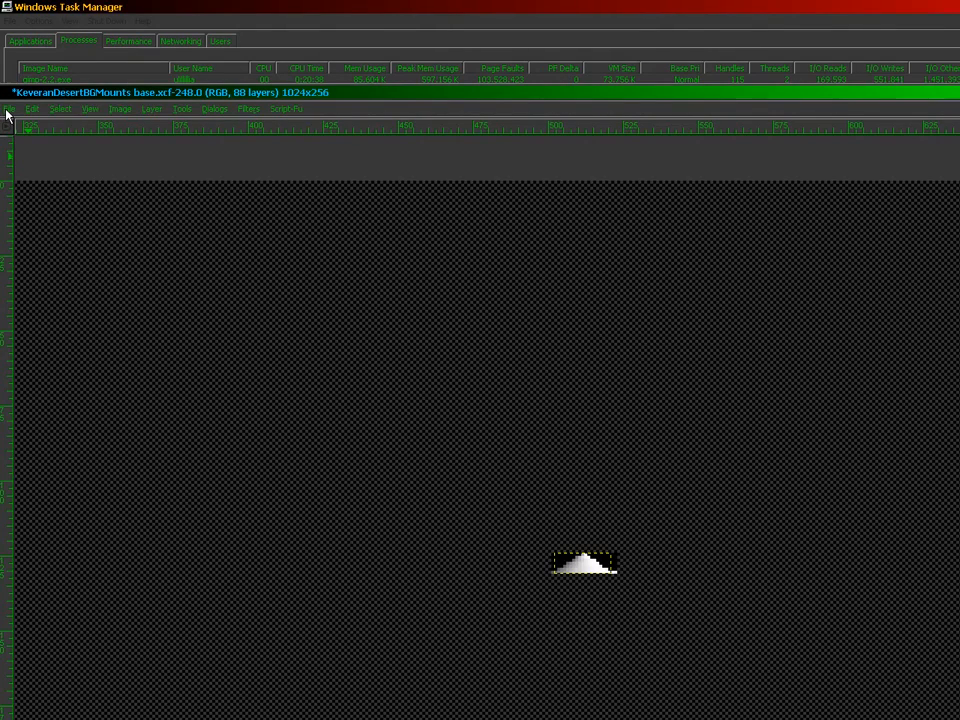
click(8, 112)
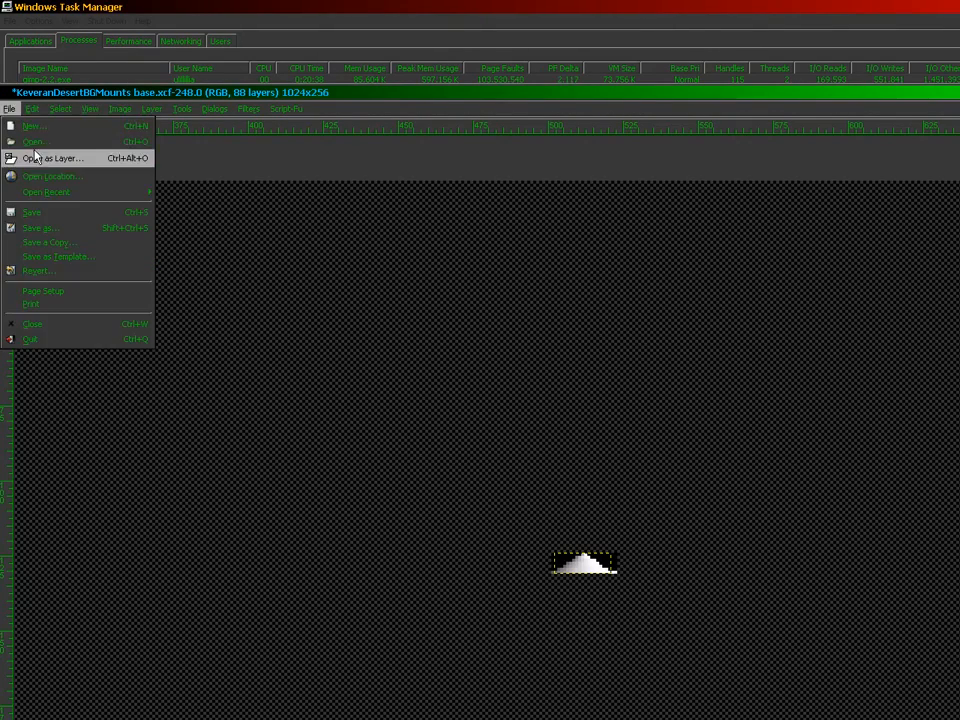
click(40, 156)
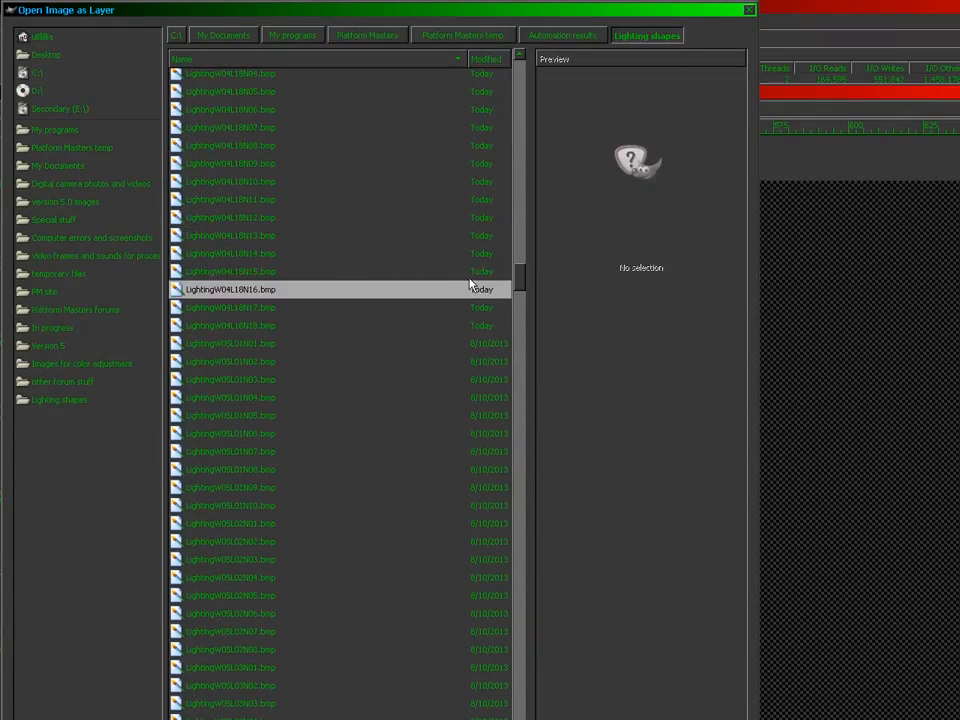
drag(529, 221, 529, 176)
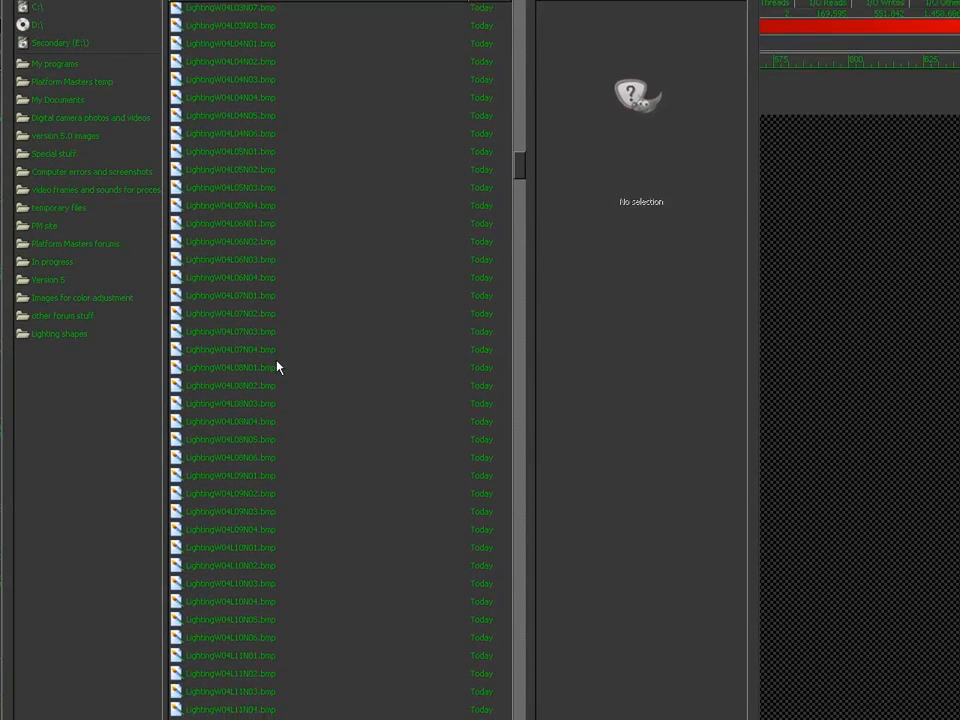
click(275, 335)
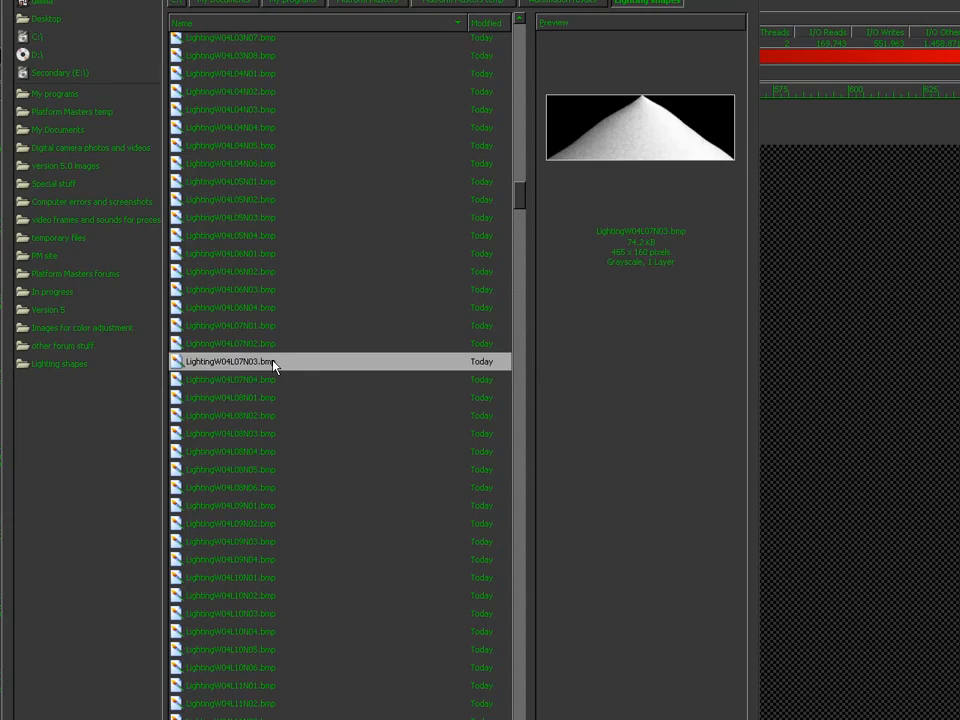
double_click(275, 367)
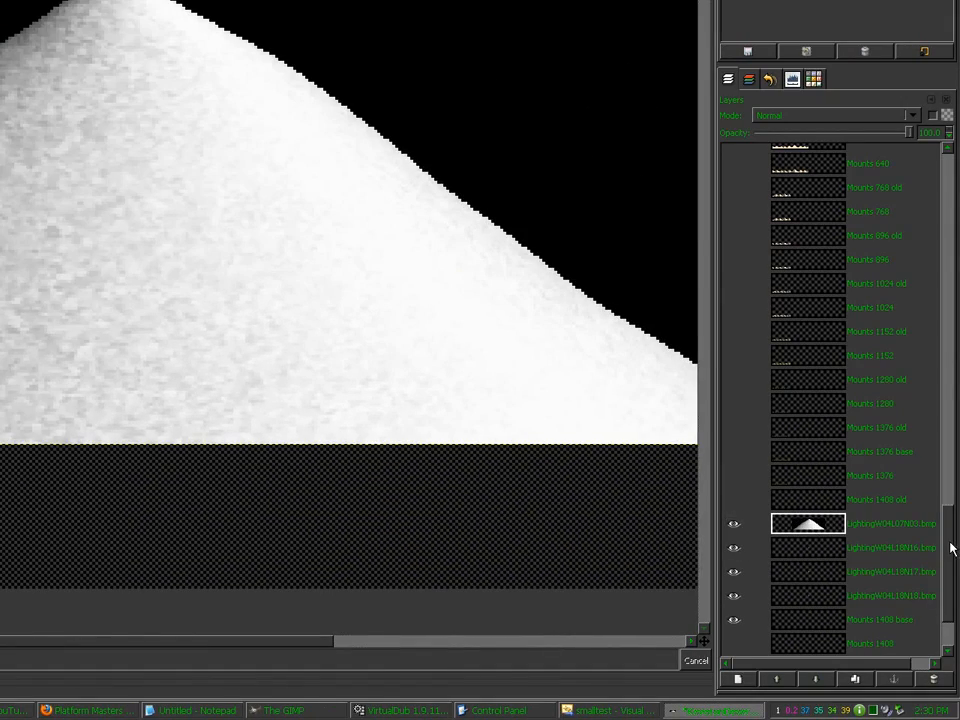
Step: Scroll the Visual C++ source to the Keveran Mountains scaling code, then return to GIMP
click(622, 706)
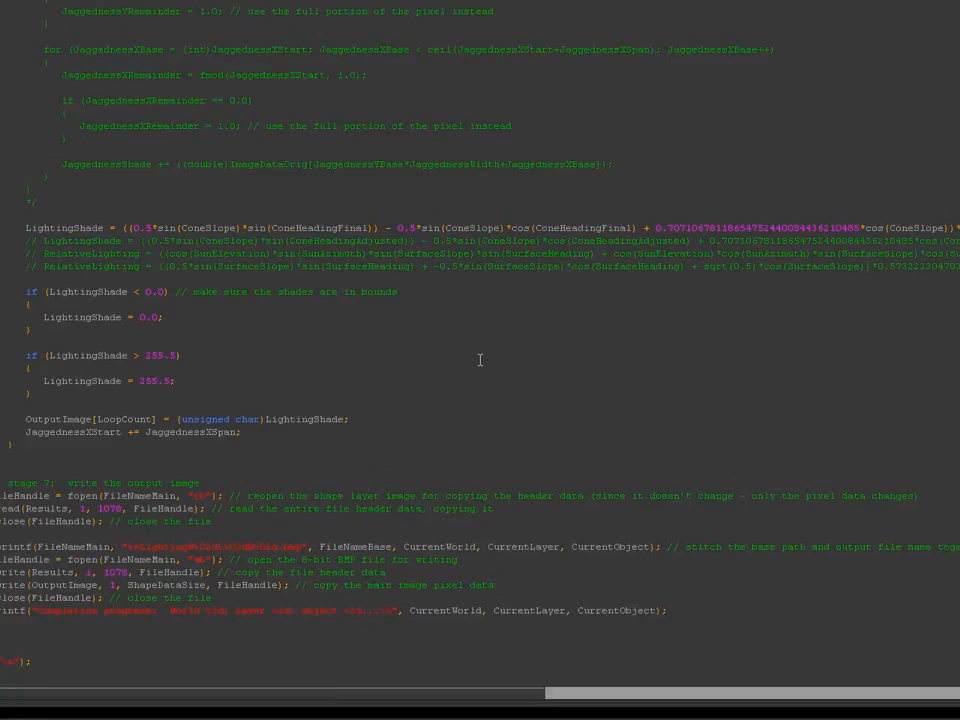
scroll(953, 335, down, 15)
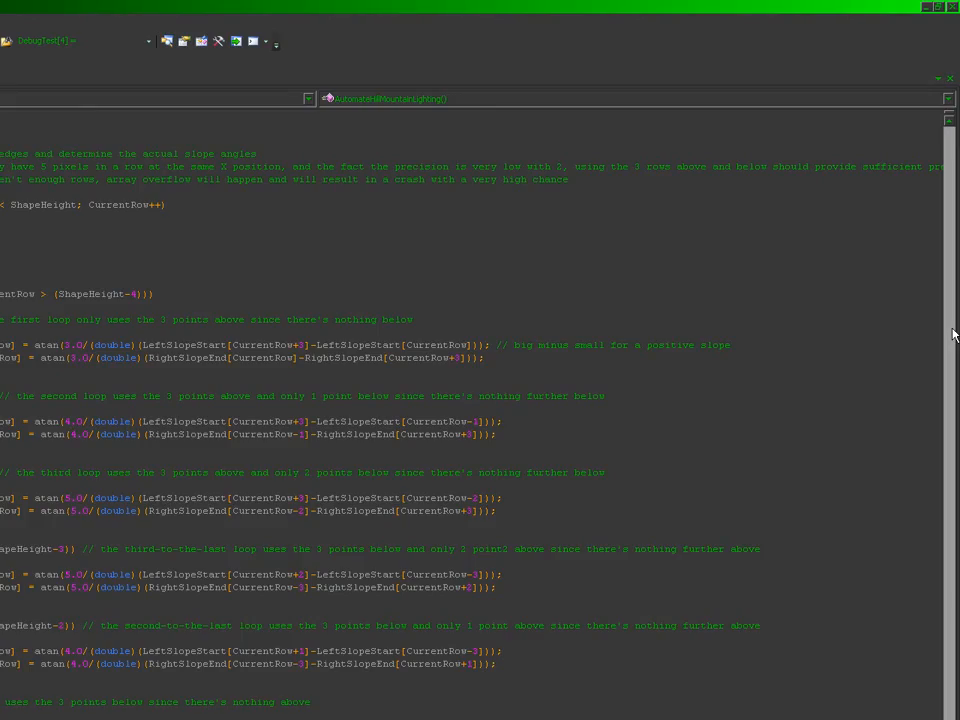
scroll(953, 335, up, 10)
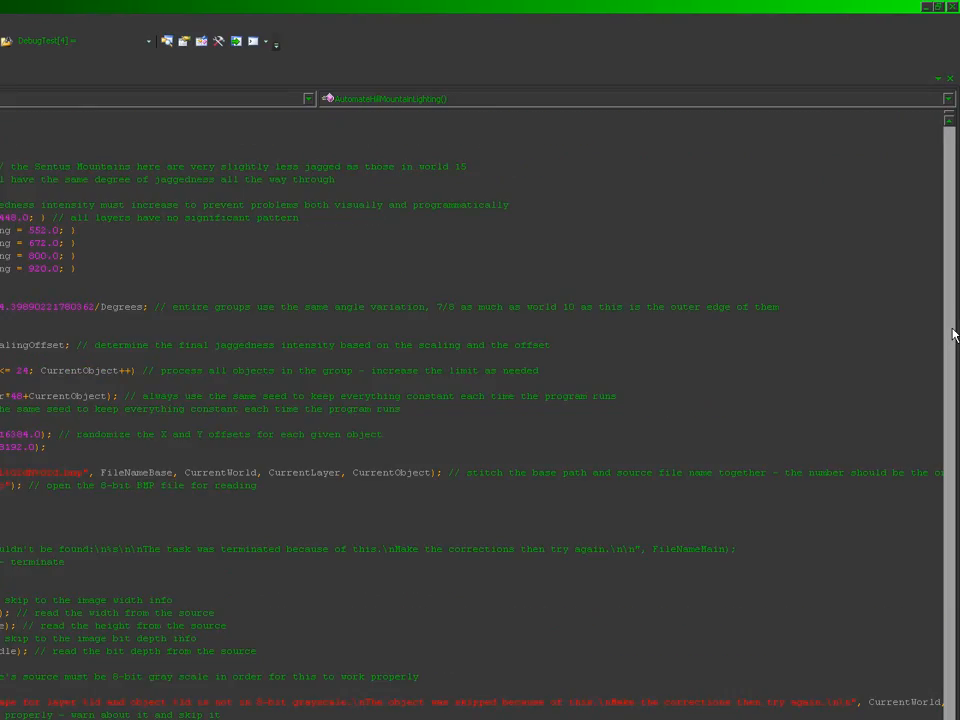
scroll(953, 335, up, 10)
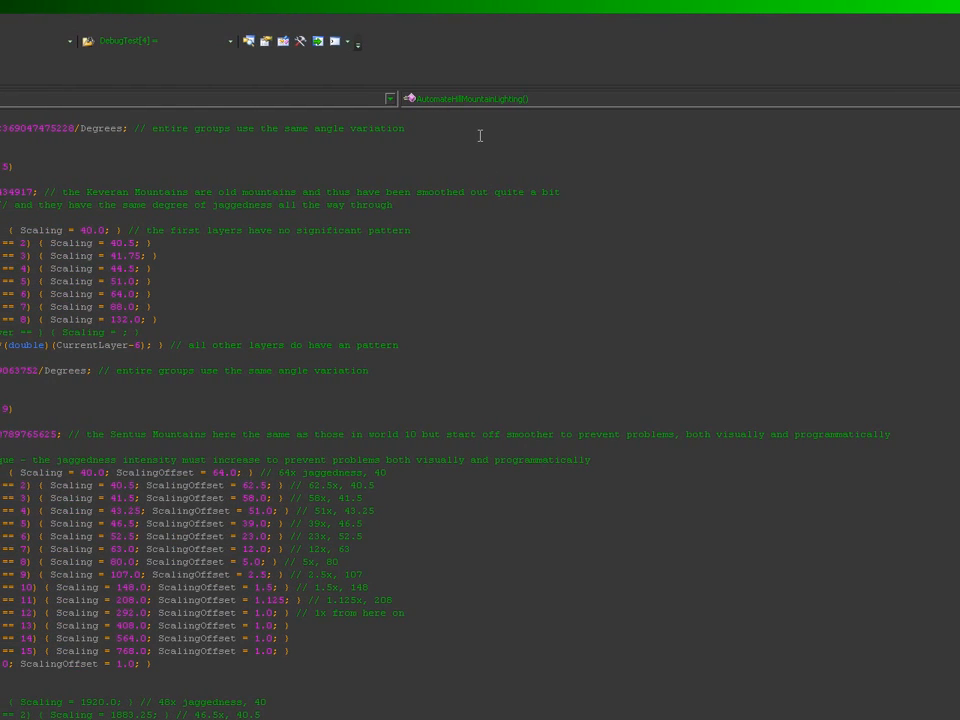
scroll(480, 135, up, 7)
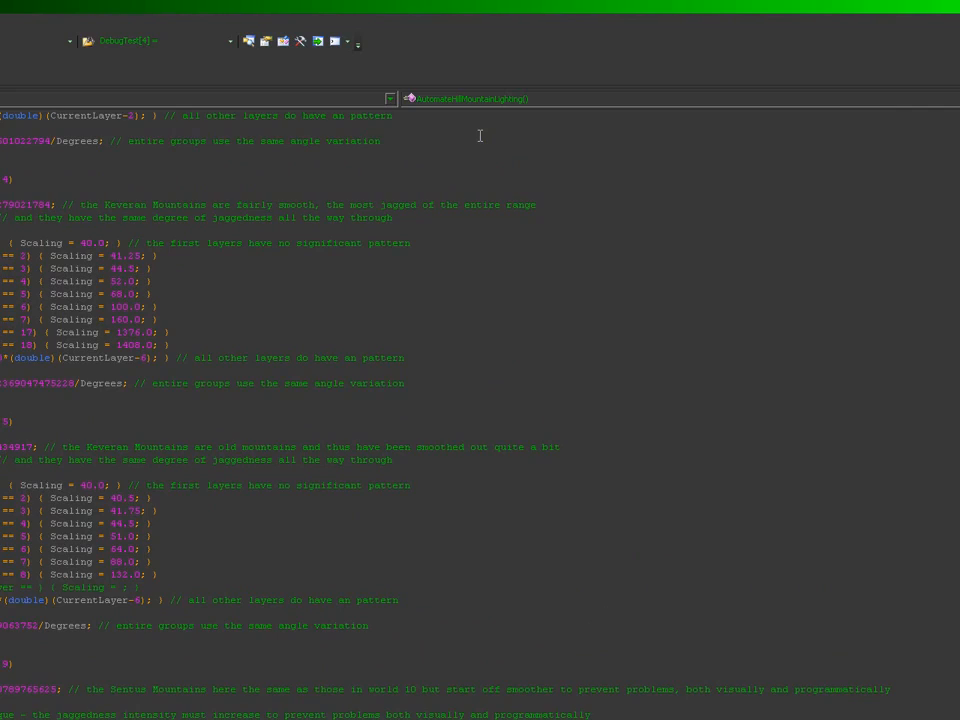
click(168, 319)
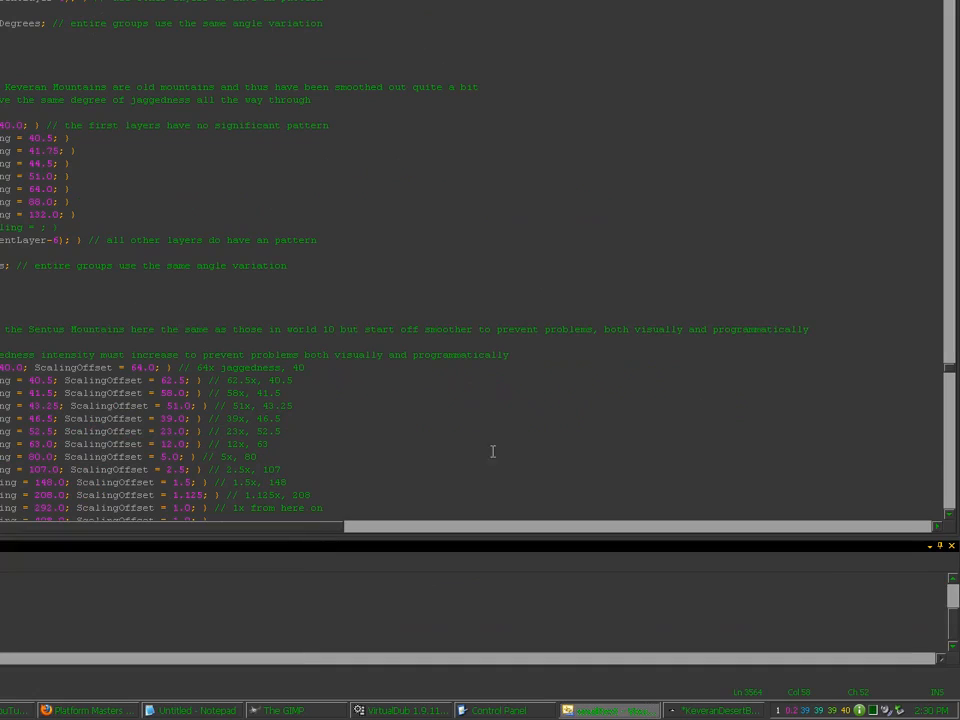
click(693, 713)
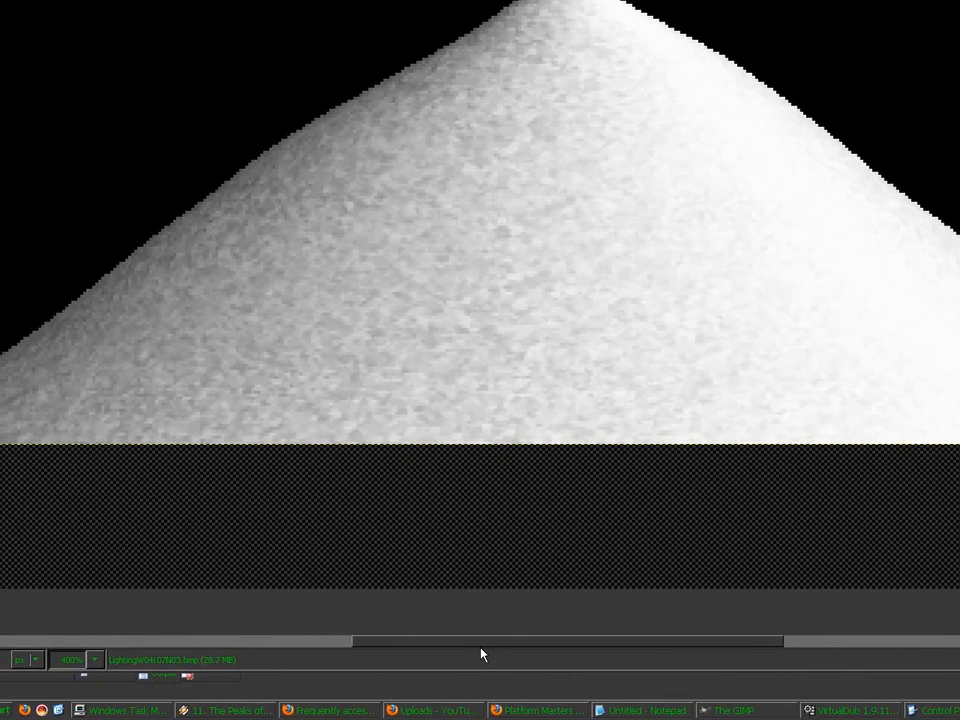
drag(500, 711, 424, 707)
drag(424, 636, 480, 626)
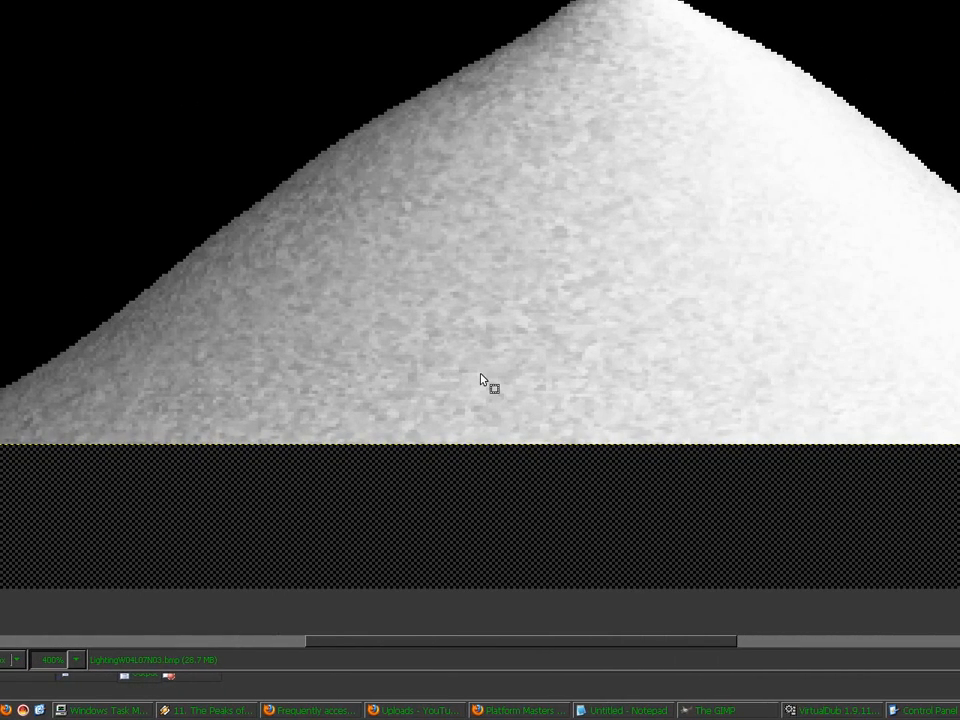
key(minus)
key(minus)
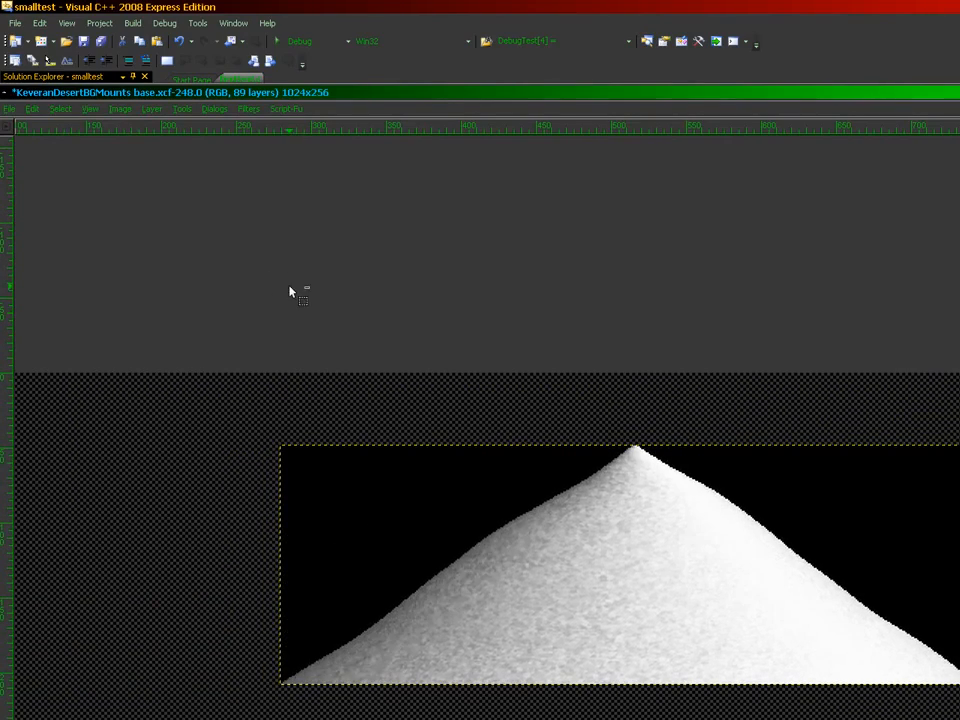
Step: Import LightingW04L03N07.bmp as a new layer
click(9, 109)
click(40, 159)
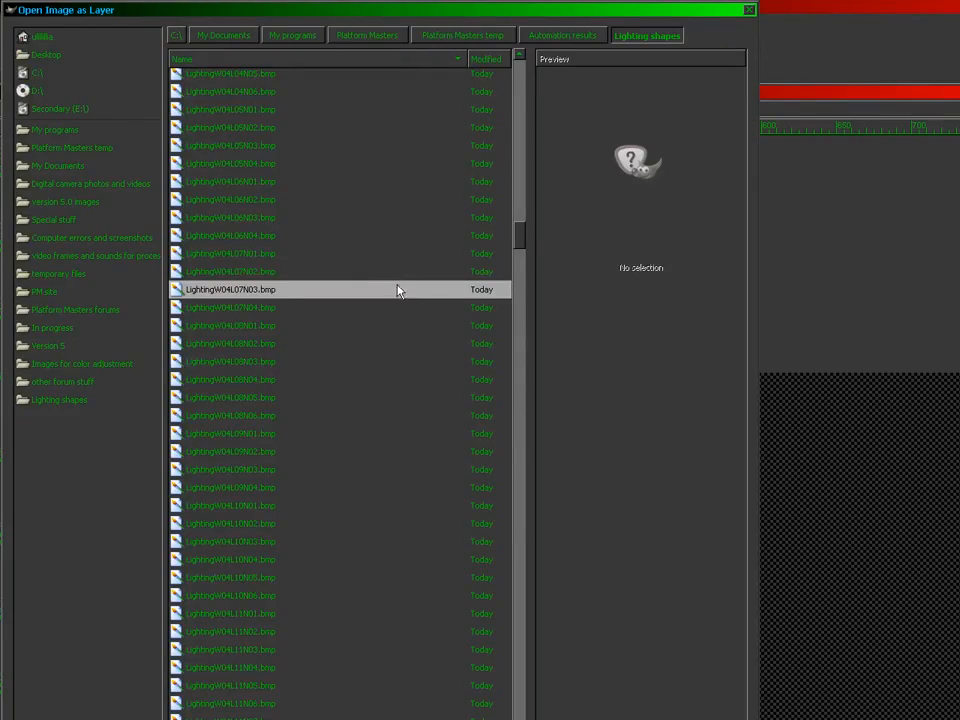
scroll(481, 245, up, 4)
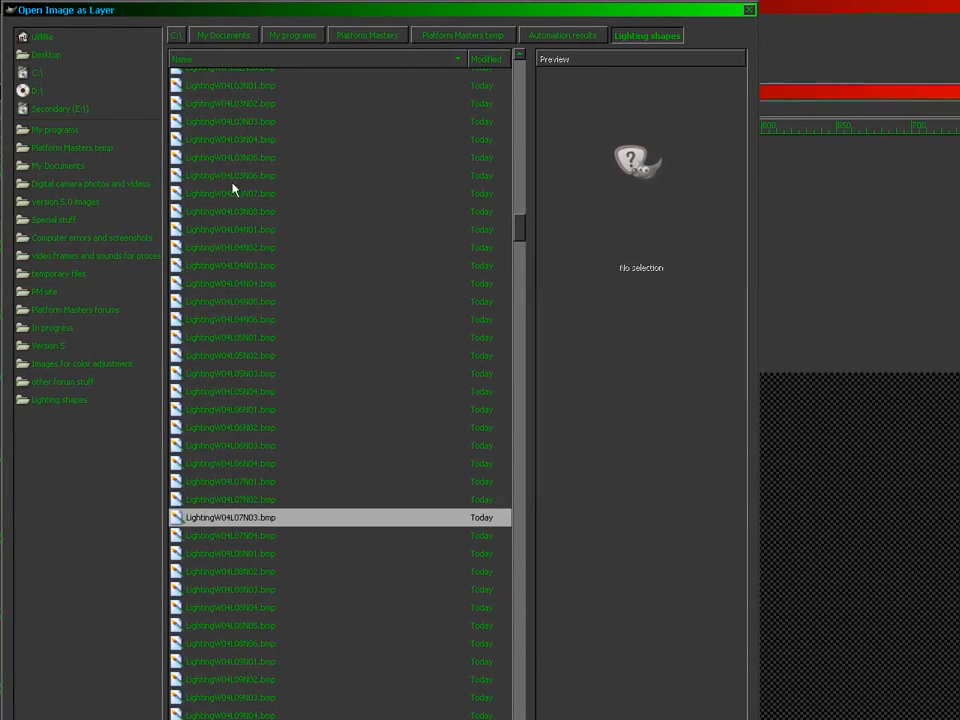
double_click(251, 195)
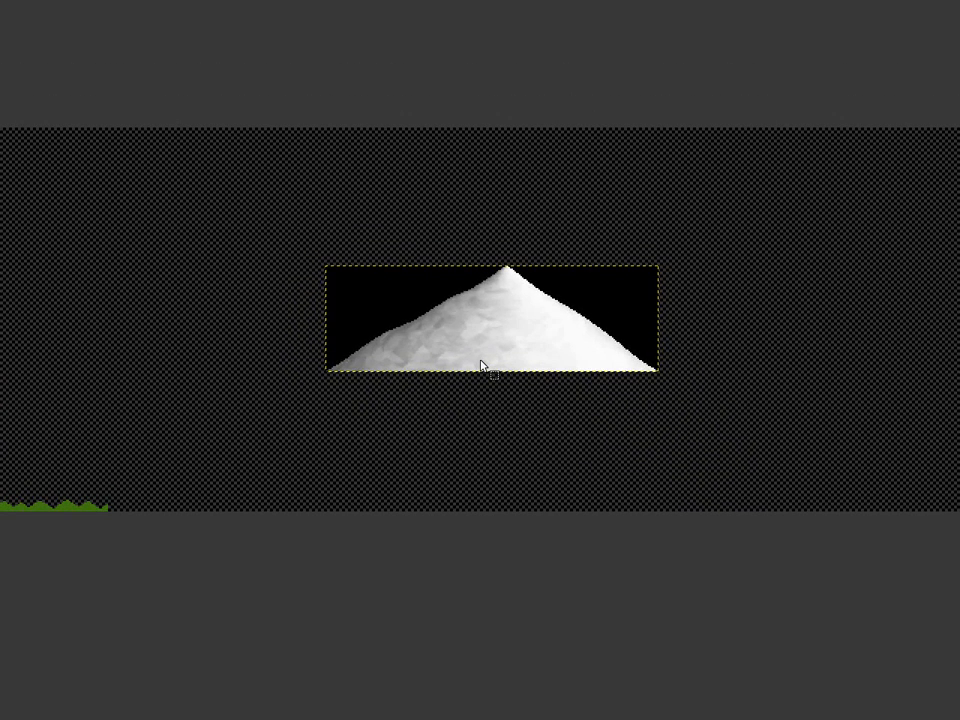
scroll(481, 367, up, 2)
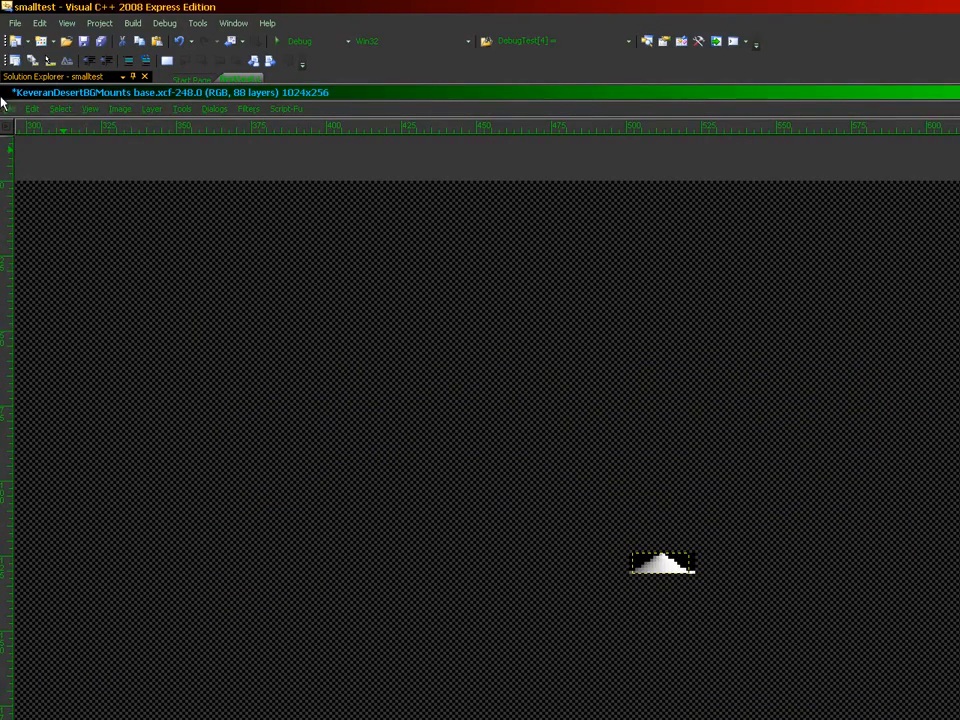
Step: Try LightingW04L04N04.bmp, undo it, and import LightingW04L06N02.bmp instead
click(12, 107)
click(45, 156)
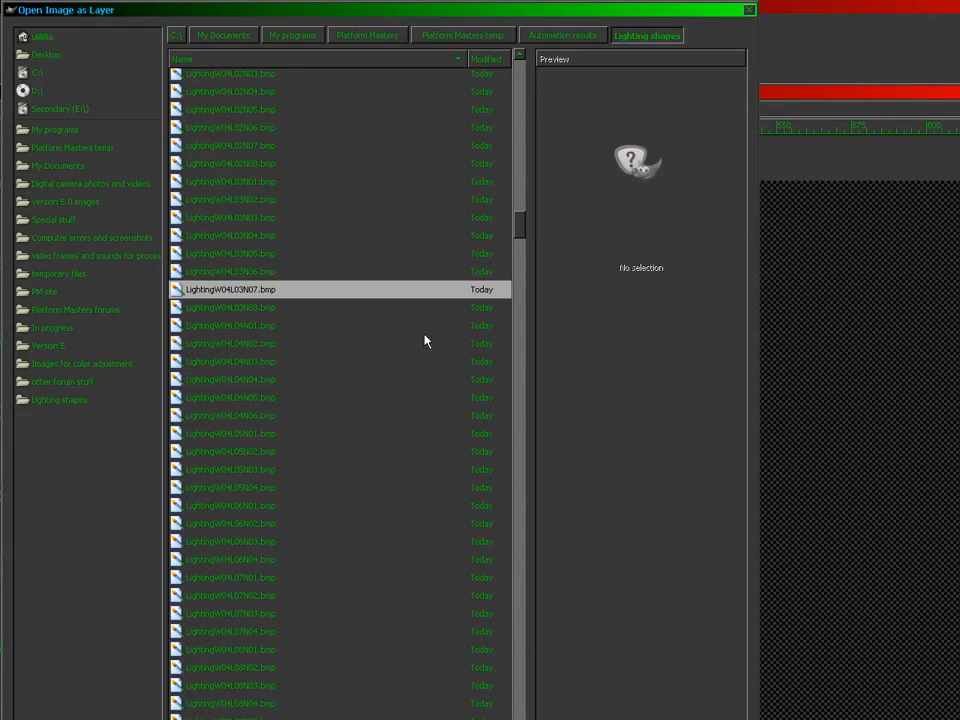
click(286, 356)
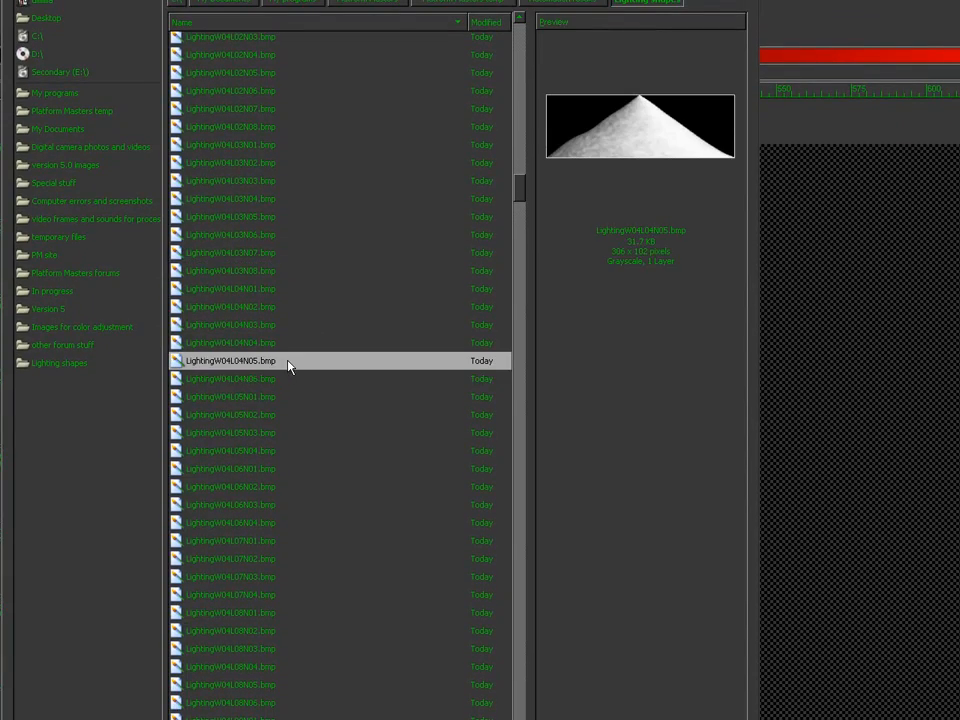
click(284, 345)
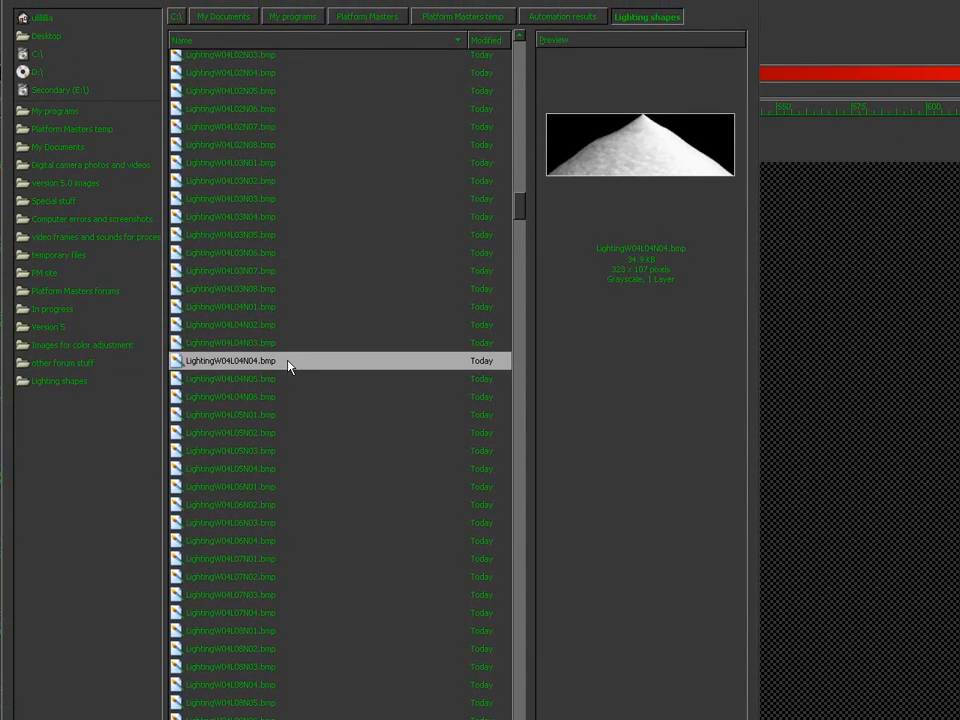
double_click(280, 362)
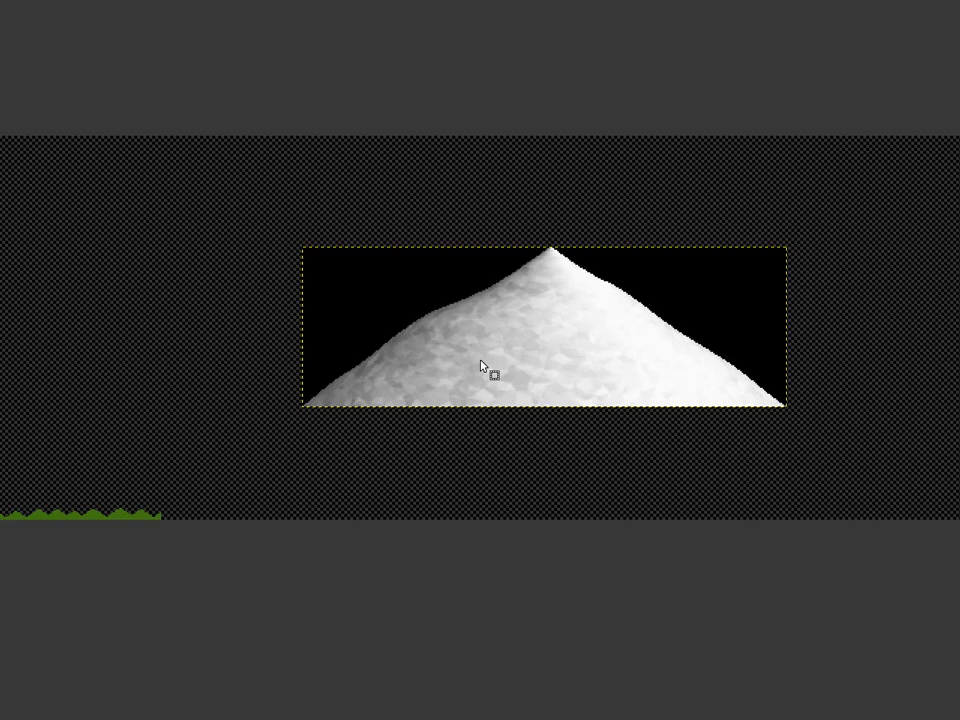
key(ctrl+z)
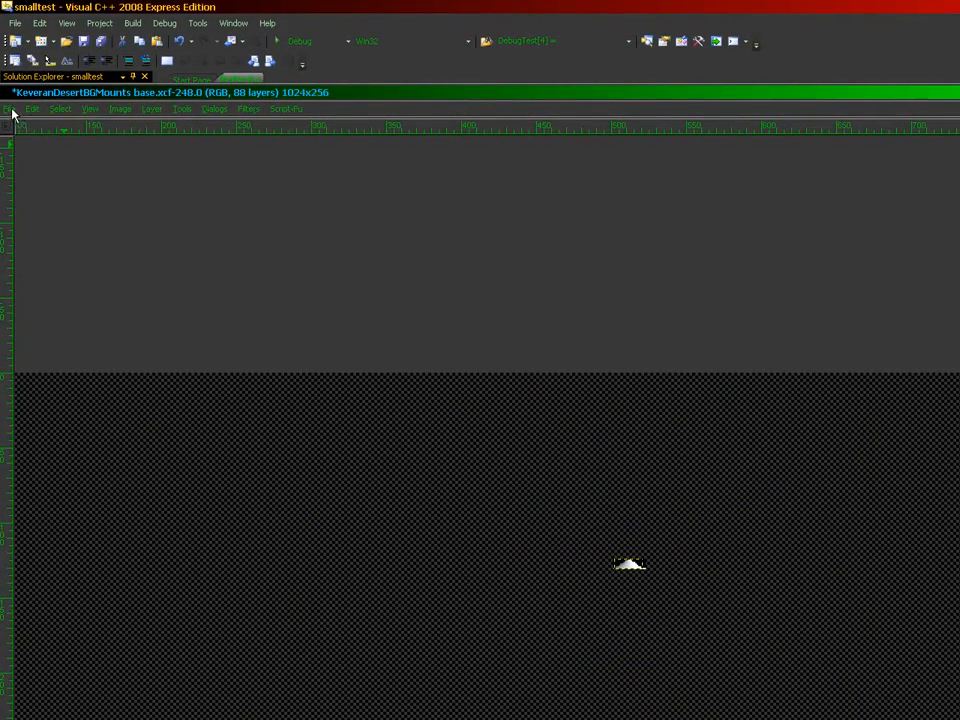
click(9, 109)
click(43, 156)
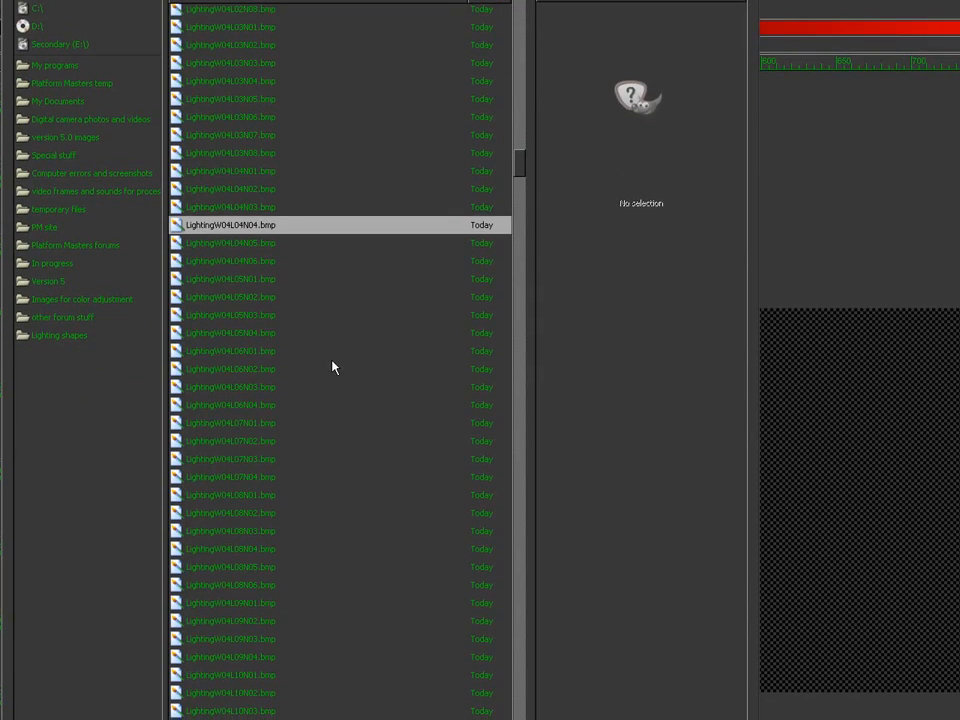
double_click(300, 368)
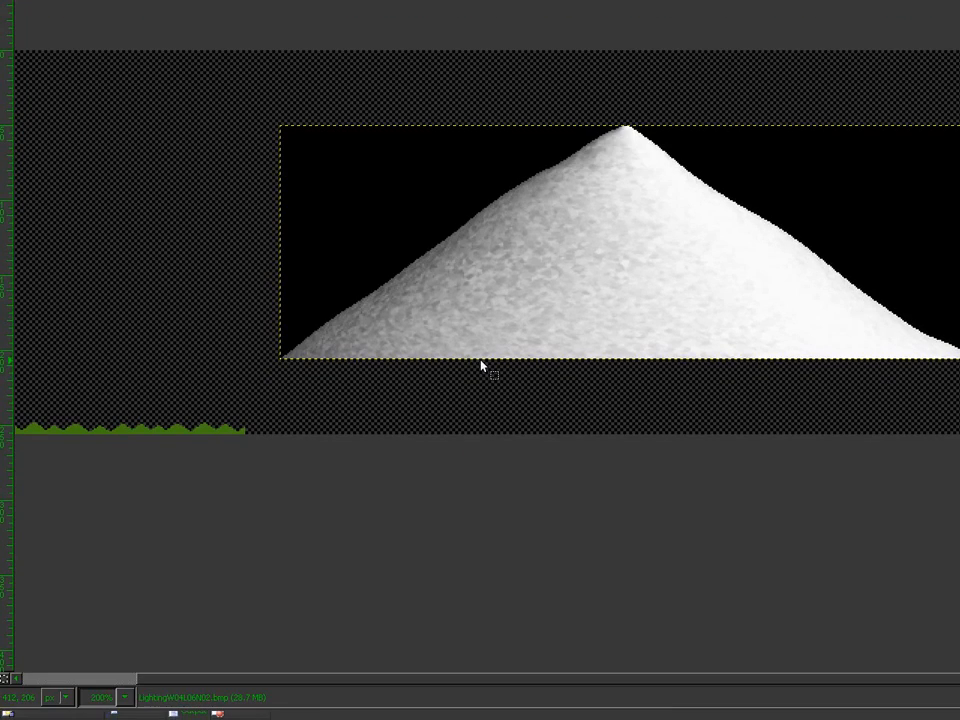
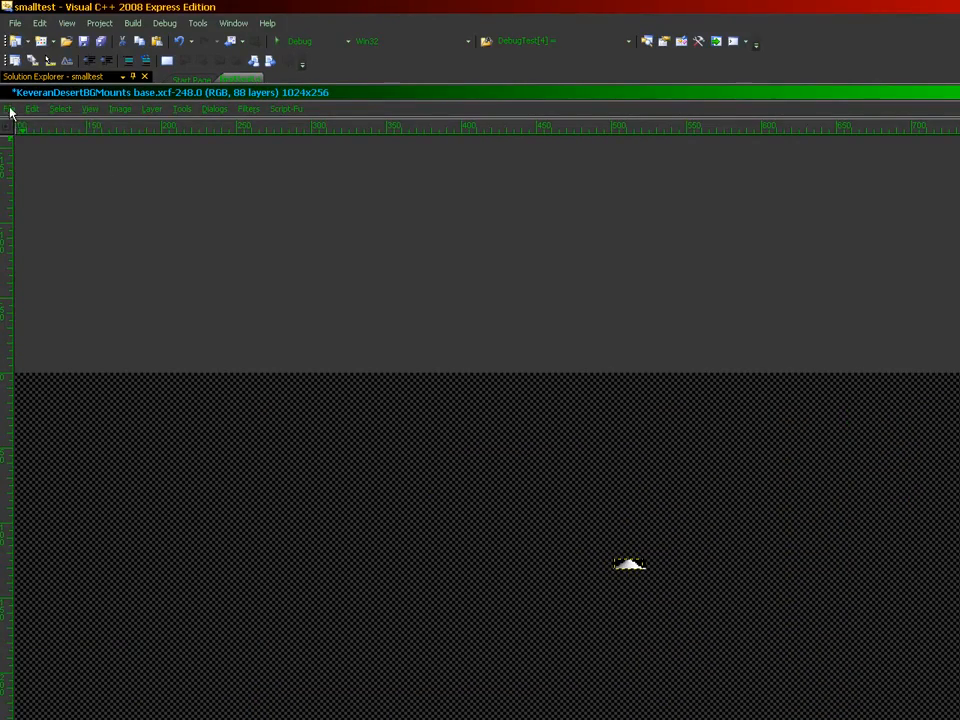
Step: Import LightingW04L18N15 through N12 as new layers via Open as Layers
click(10, 110)
click(47, 156)
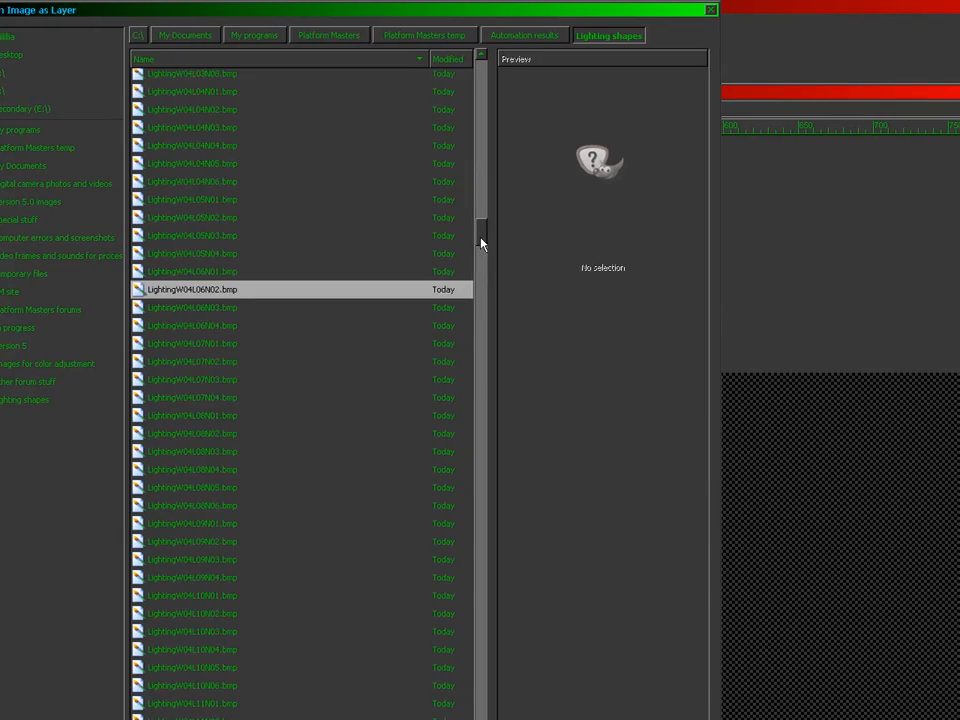
drag(481, 243, 481, 285)
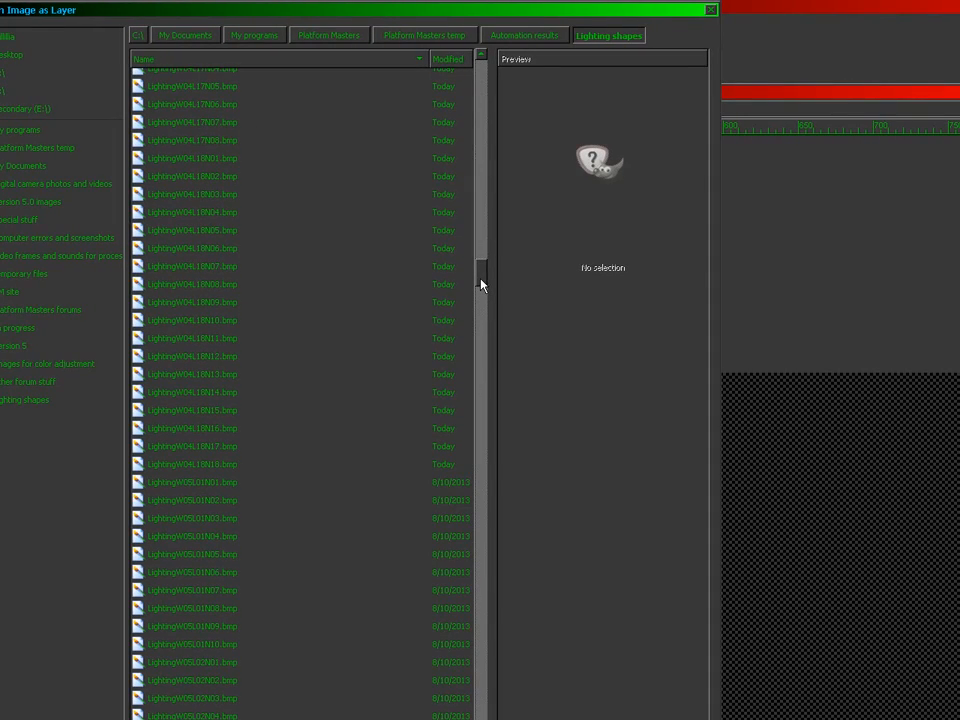
click(213, 410)
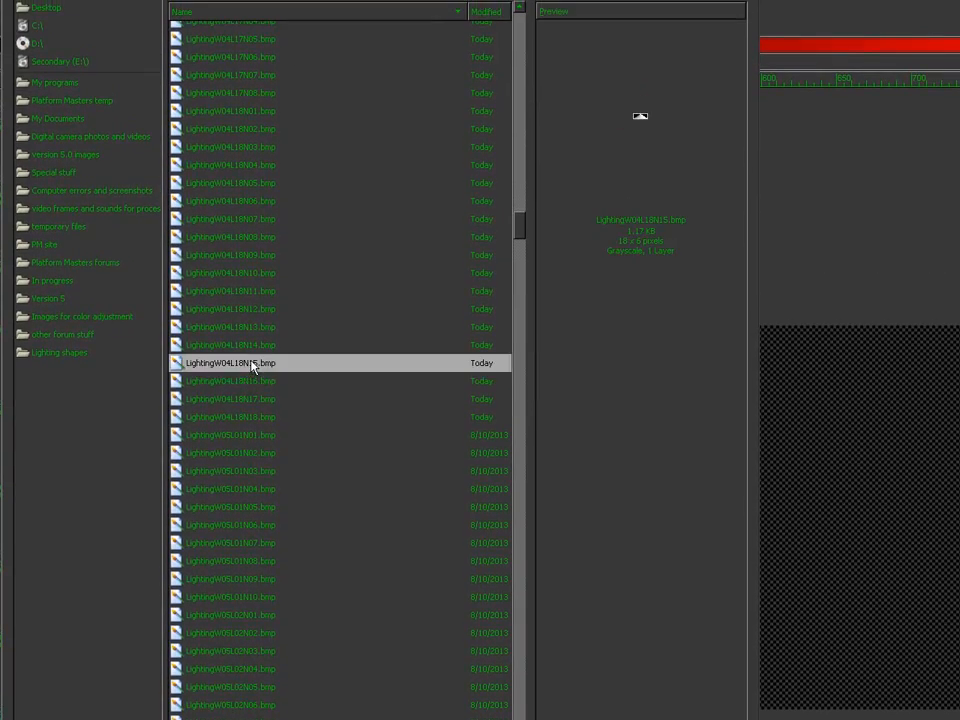
double_click(252, 367)
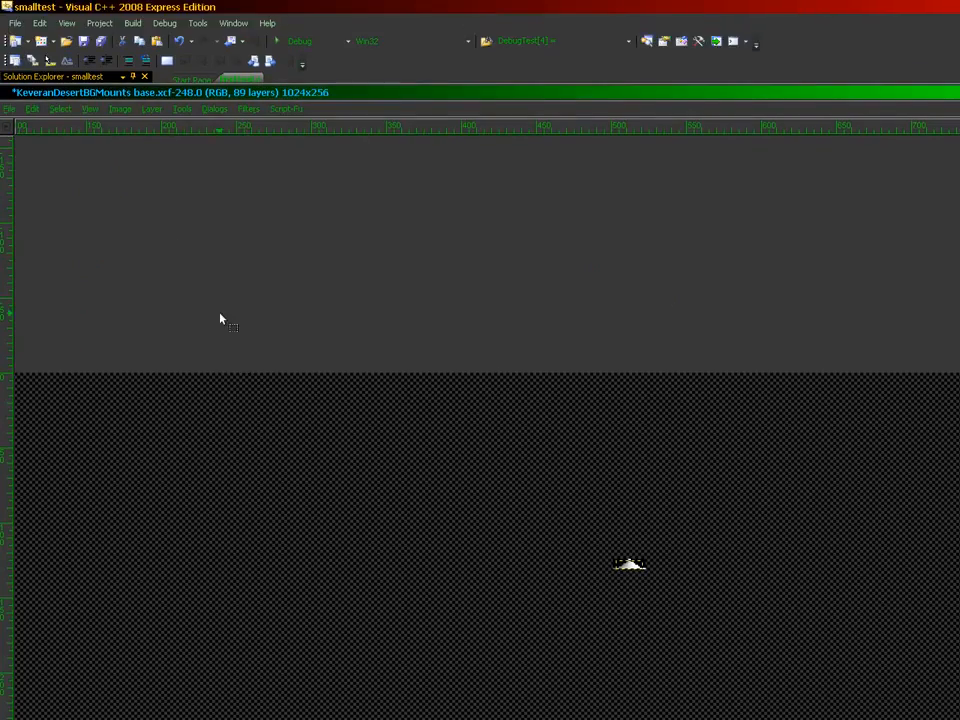
click(7, 109)
click(25, 157)
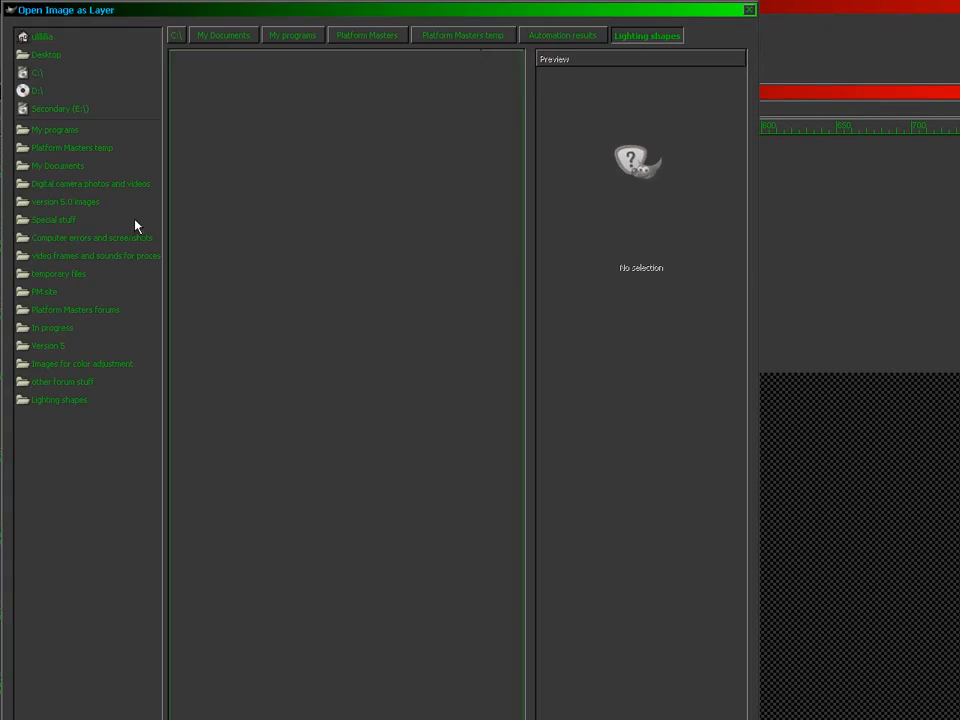
click(257, 287)
double_click(258, 285)
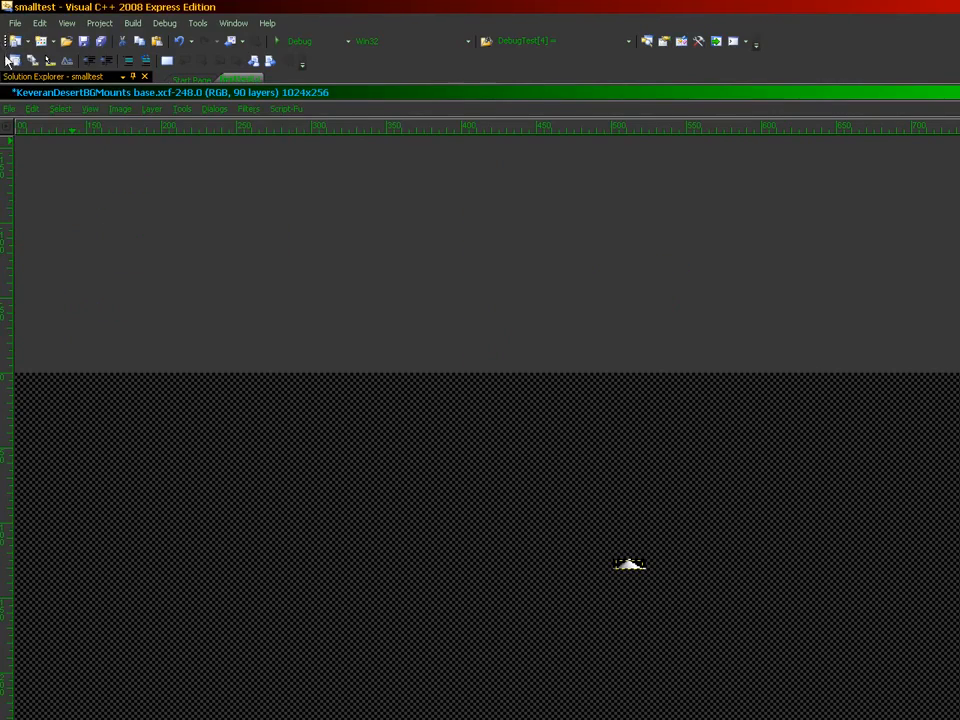
click(7, 109)
click(25, 157)
click(266, 281)
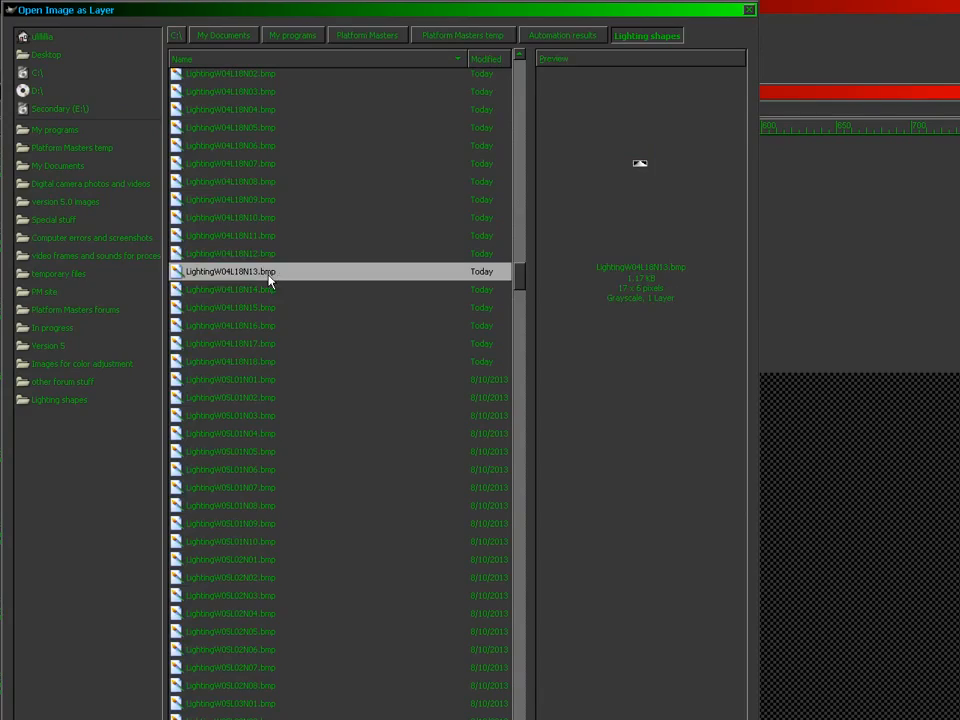
double_click(268, 281)
click(7, 109)
click(25, 157)
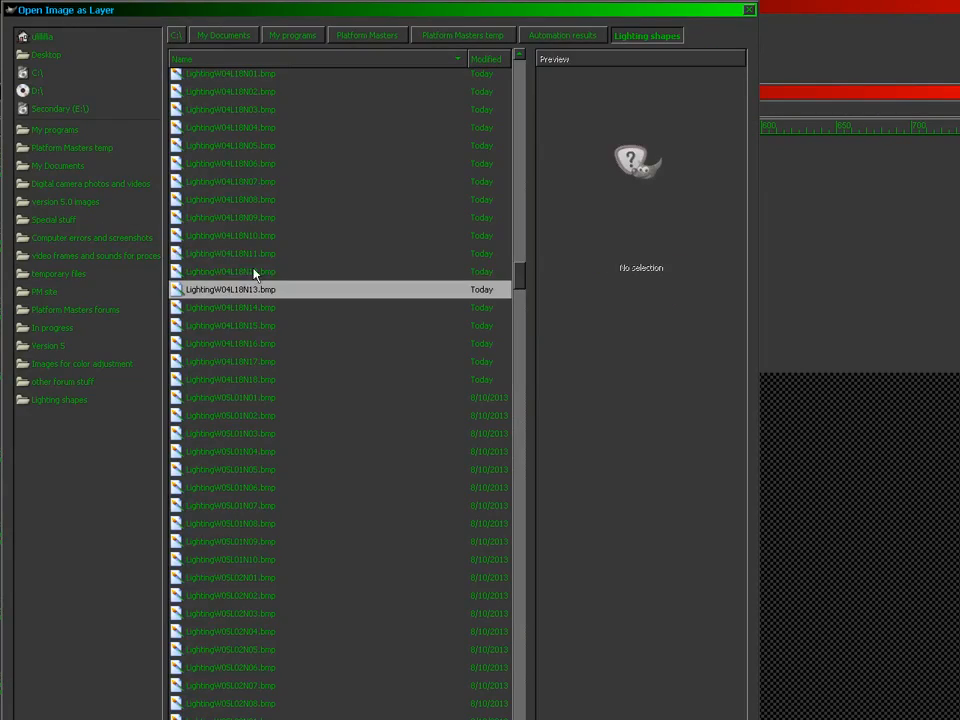
click(255, 271)
double_click(255, 271)
Step: Import LightingW04L18N11 through N07 as new layers
click(7, 109)
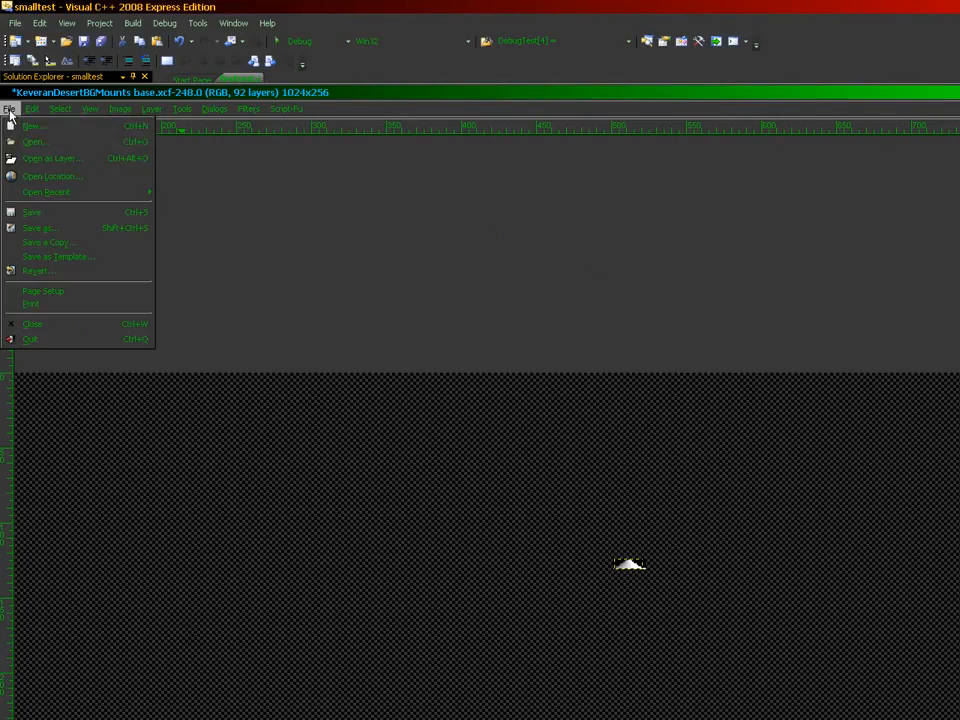
click(40, 159)
double_click(256, 273)
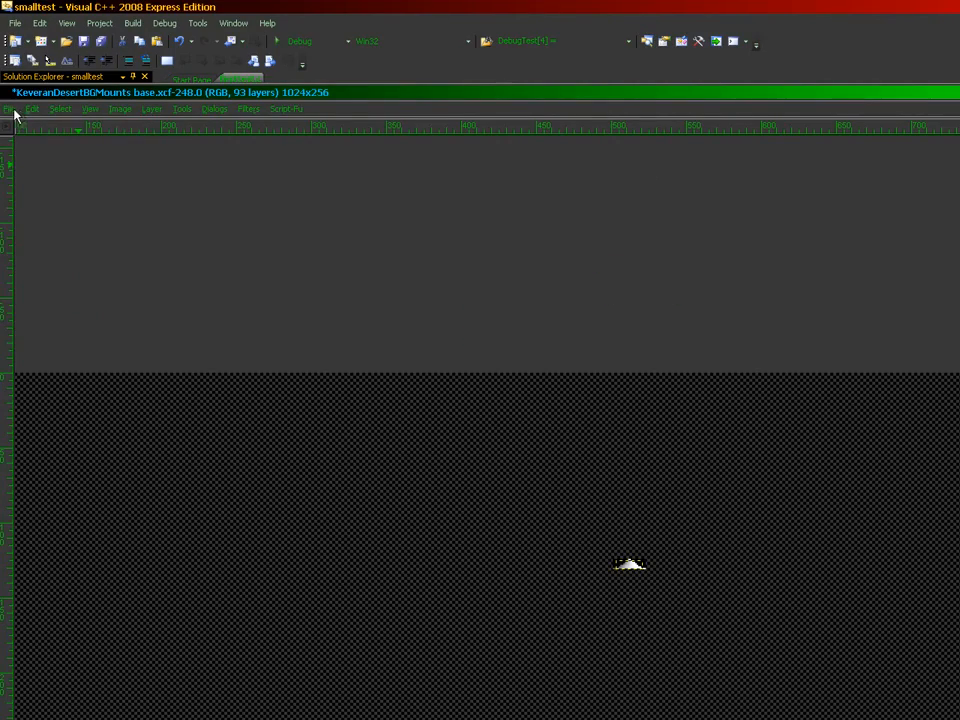
click(12, 109)
click(40, 157)
double_click(252, 273)
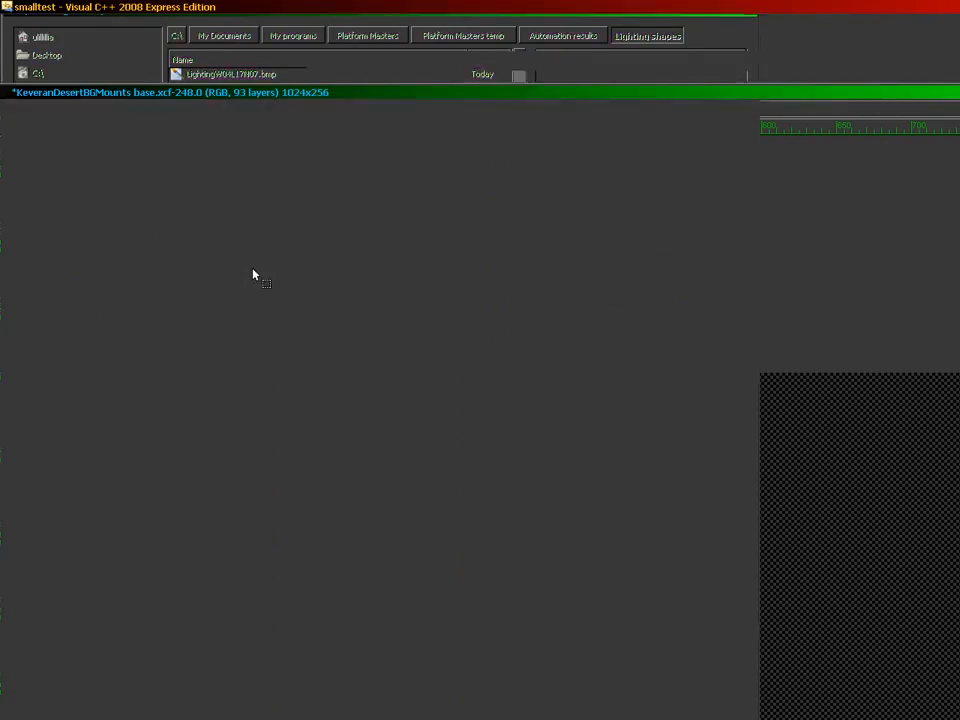
click(12, 108)
click(40, 157)
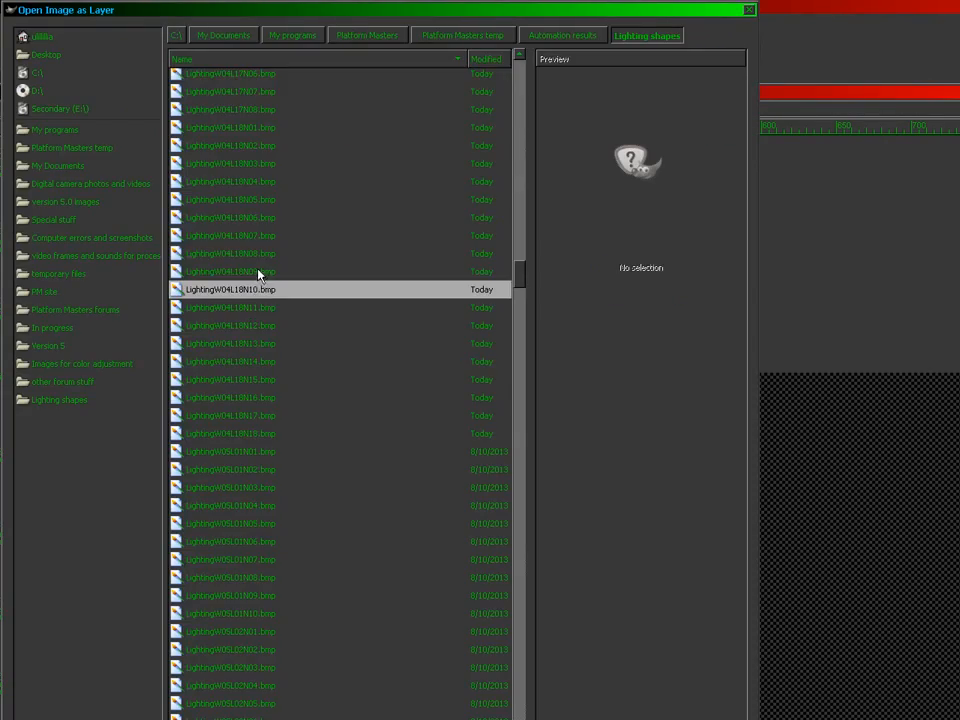
double_click(256, 268)
click(12, 108)
click(37, 159)
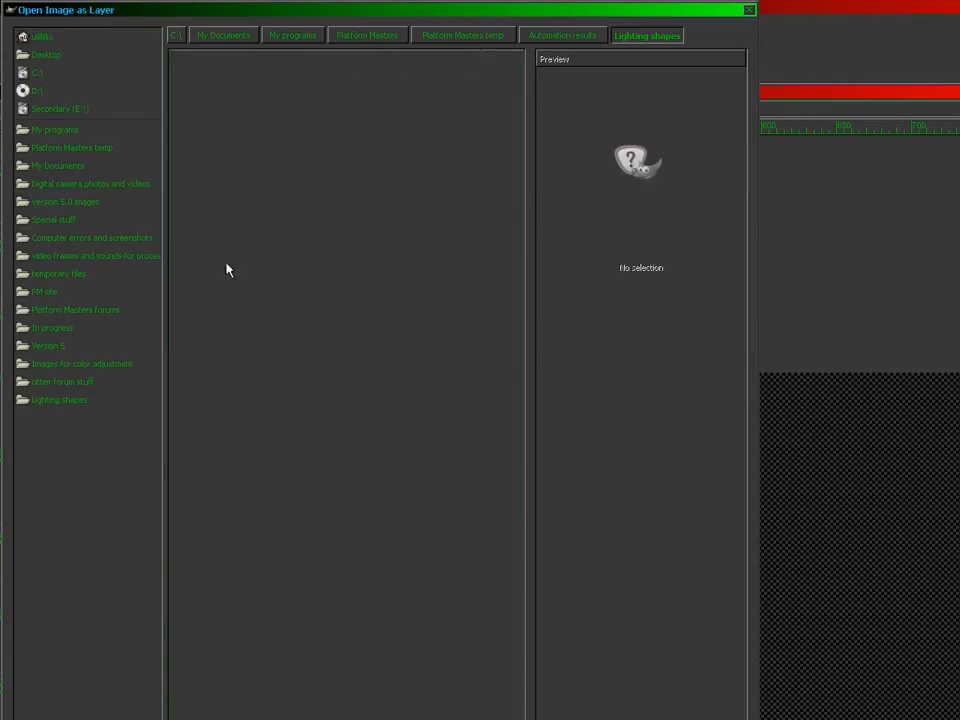
double_click(281, 272)
click(10, 110)
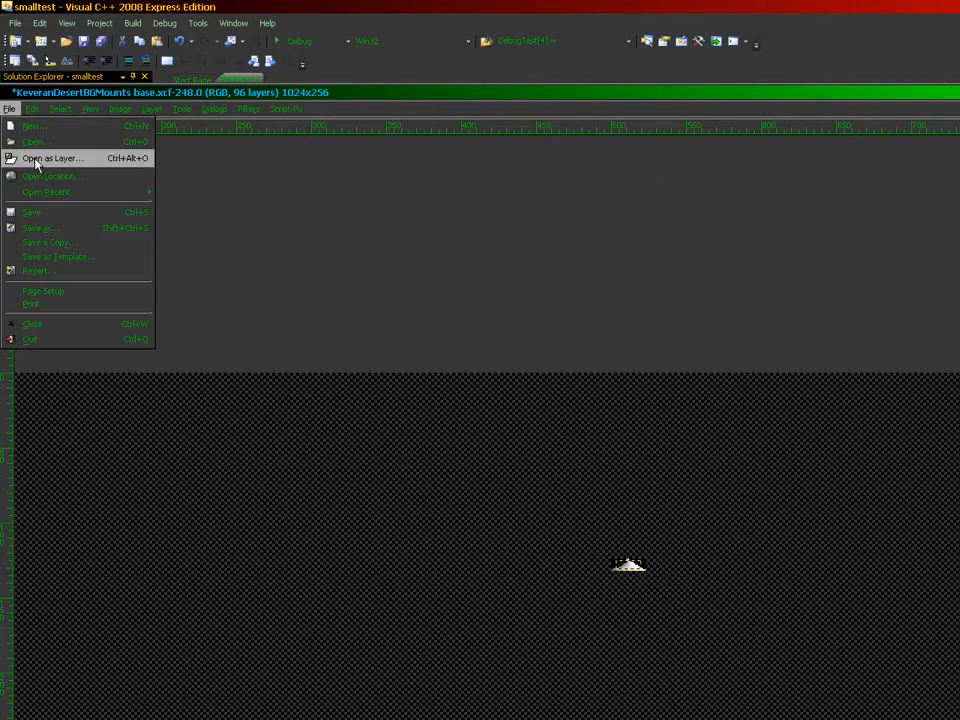
click(11, 160)
click(274, 274)
double_click(274, 274)
Step: Import LightingW04L18N06 down to N01 as layers, bringing the file to 102 layers
click(8, 109)
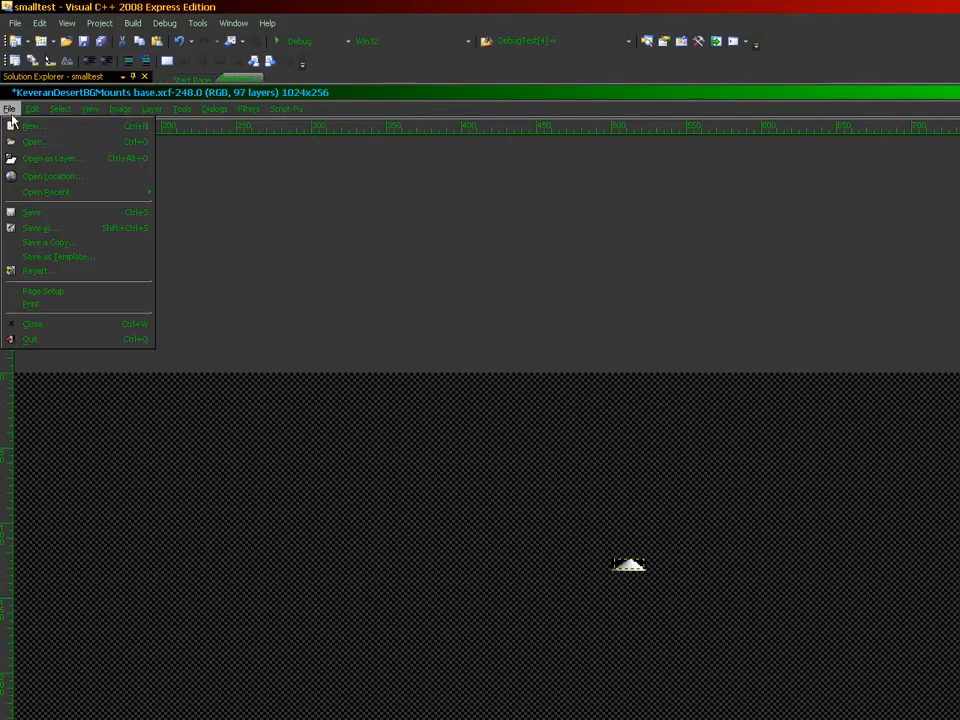
click(37, 158)
click(266, 272)
double_click(266, 272)
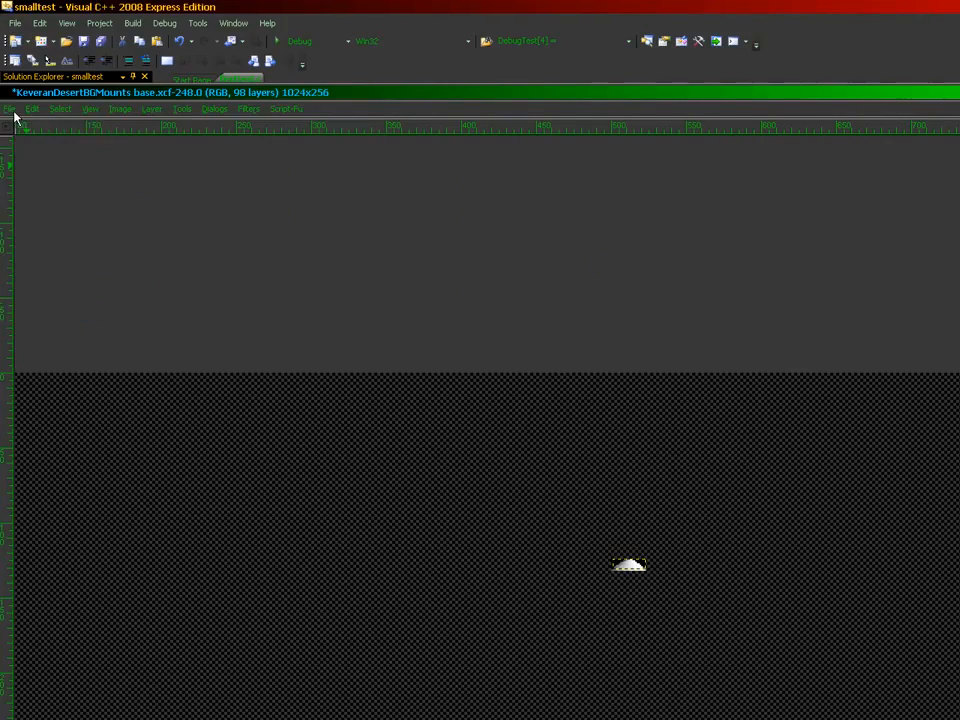
click(9, 110)
click(37, 158)
double_click(288, 272)
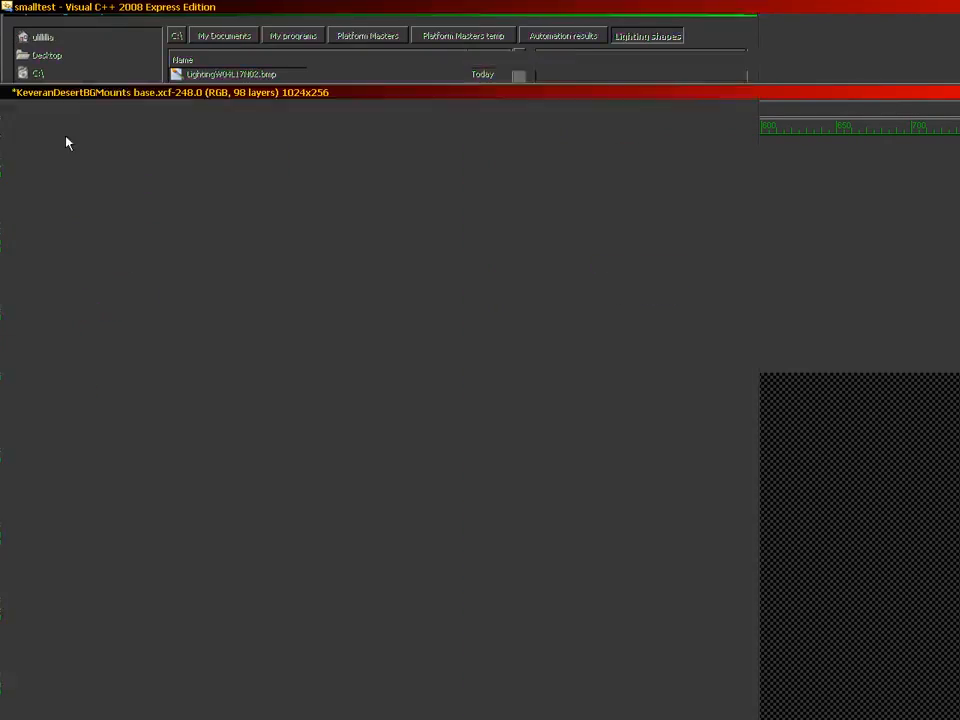
click(10, 109)
click(37, 157)
double_click(270, 272)
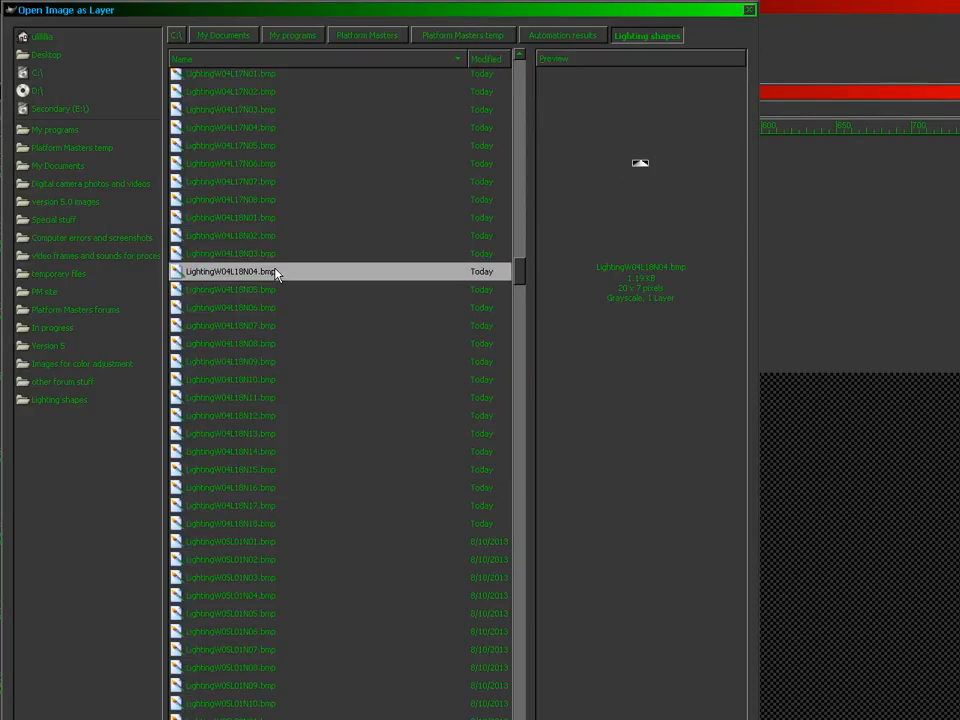
click(9, 109)
click(37, 158)
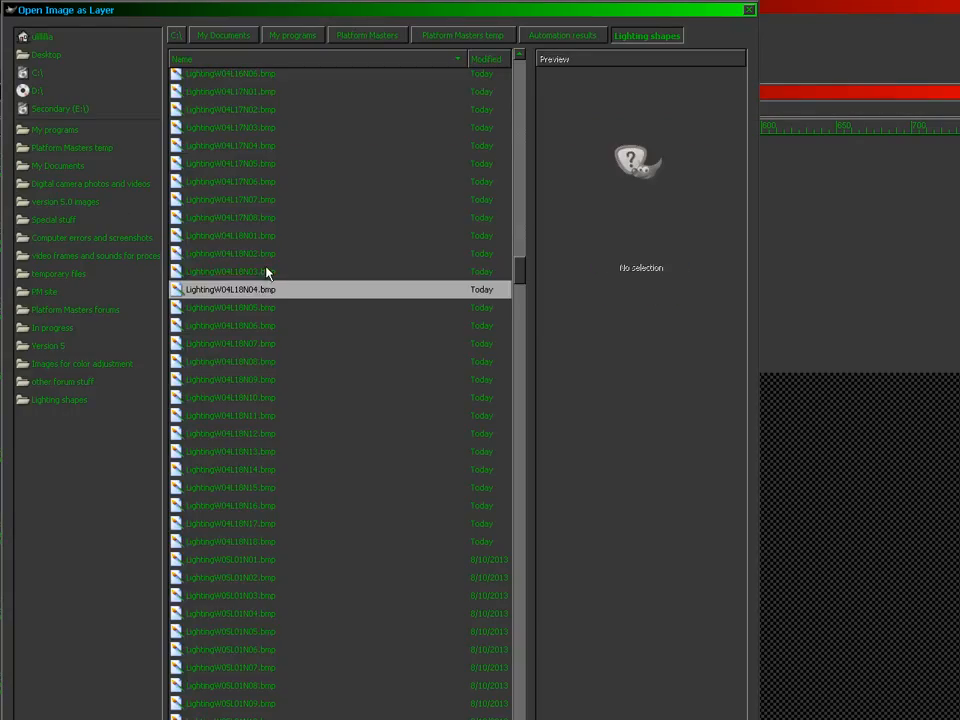
double_click(272, 272)
click(9, 109)
click(37, 158)
double_click(302, 278)
click(9, 109)
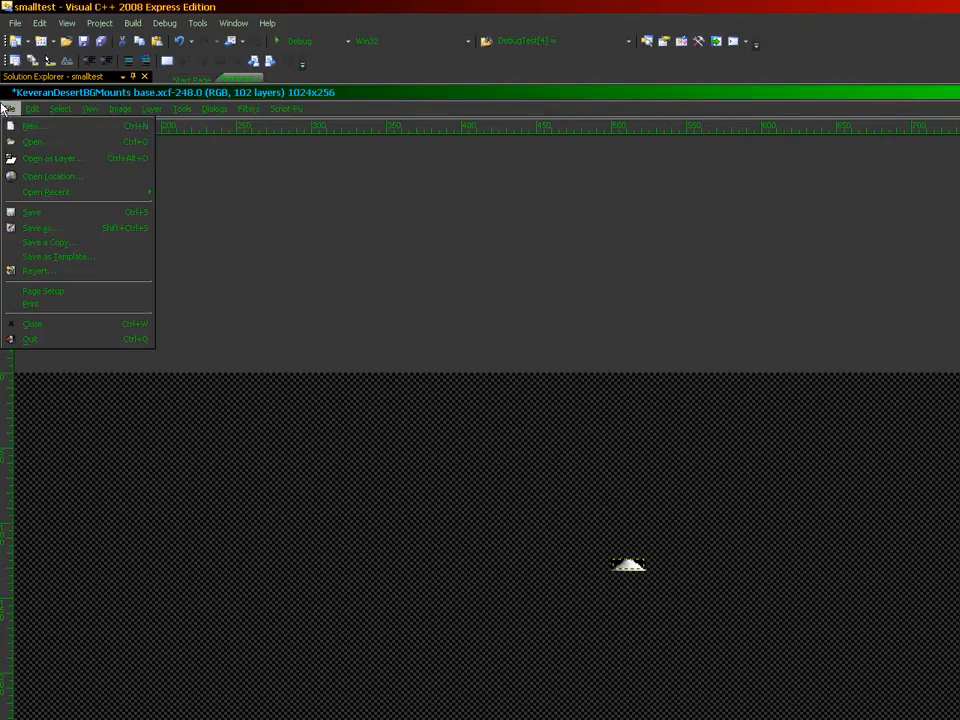
click(40, 158)
double_click(283, 280)
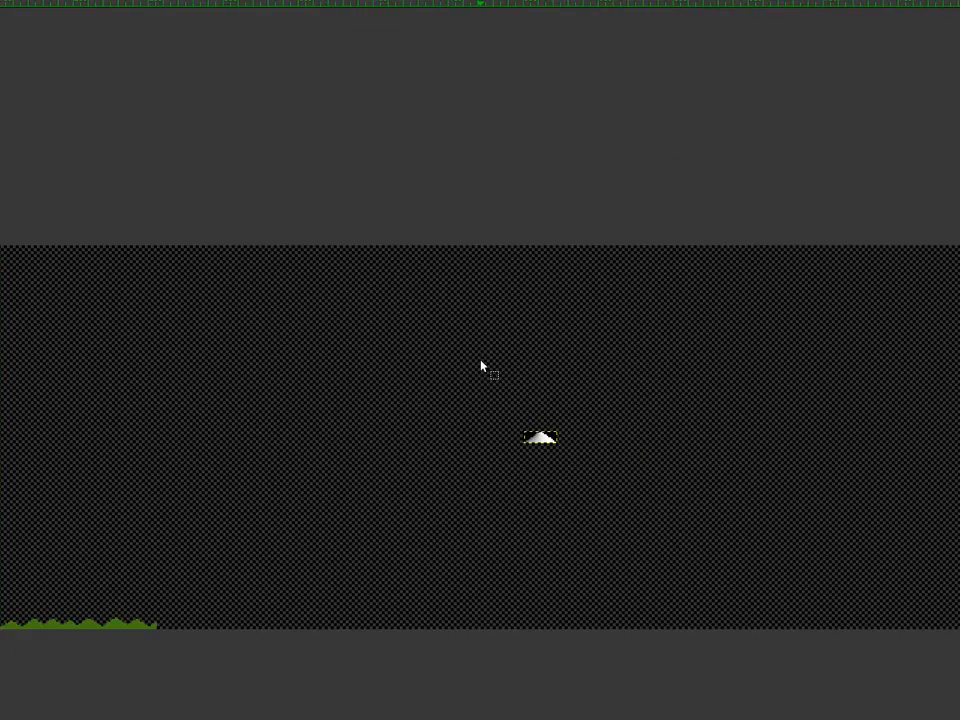
Step: Zoom in and select the black background by colour on the first lighting layers
key(plus)
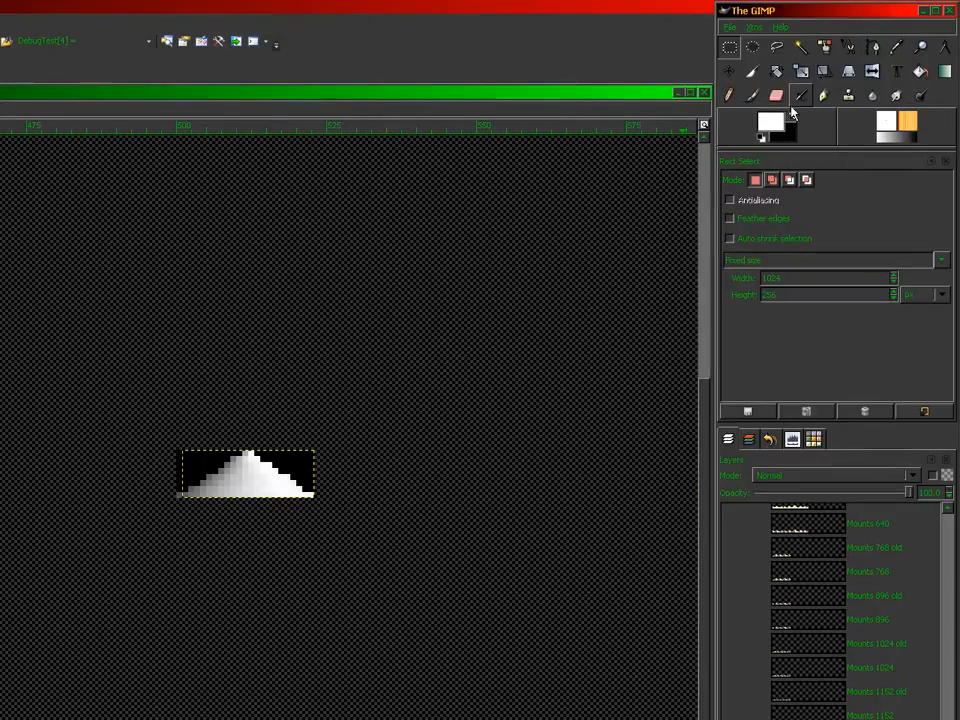
click(831, 43)
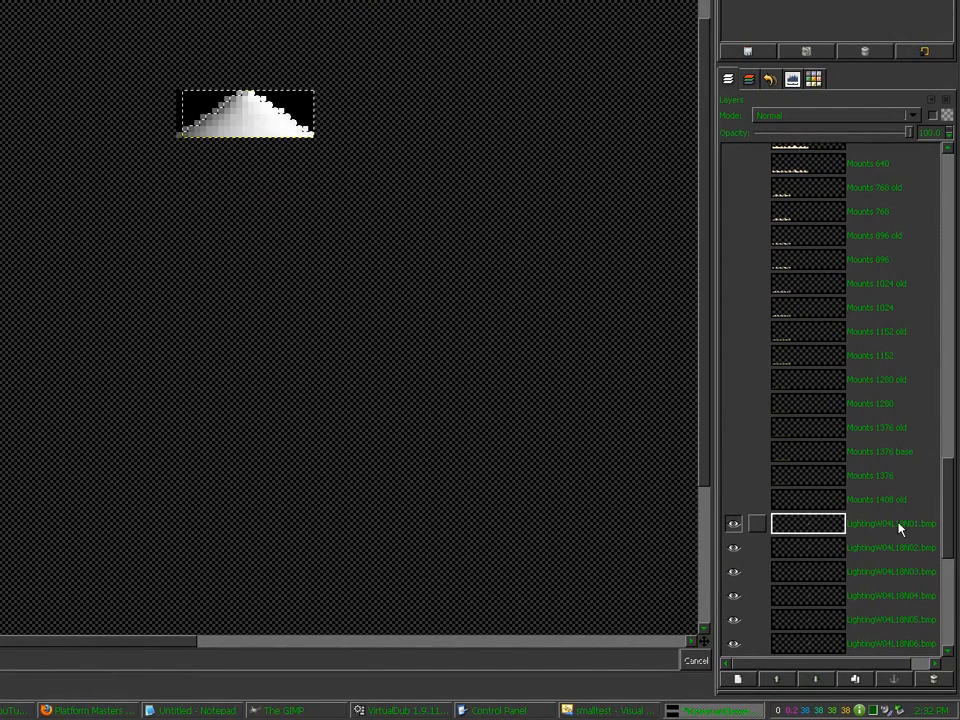
click(831, 557)
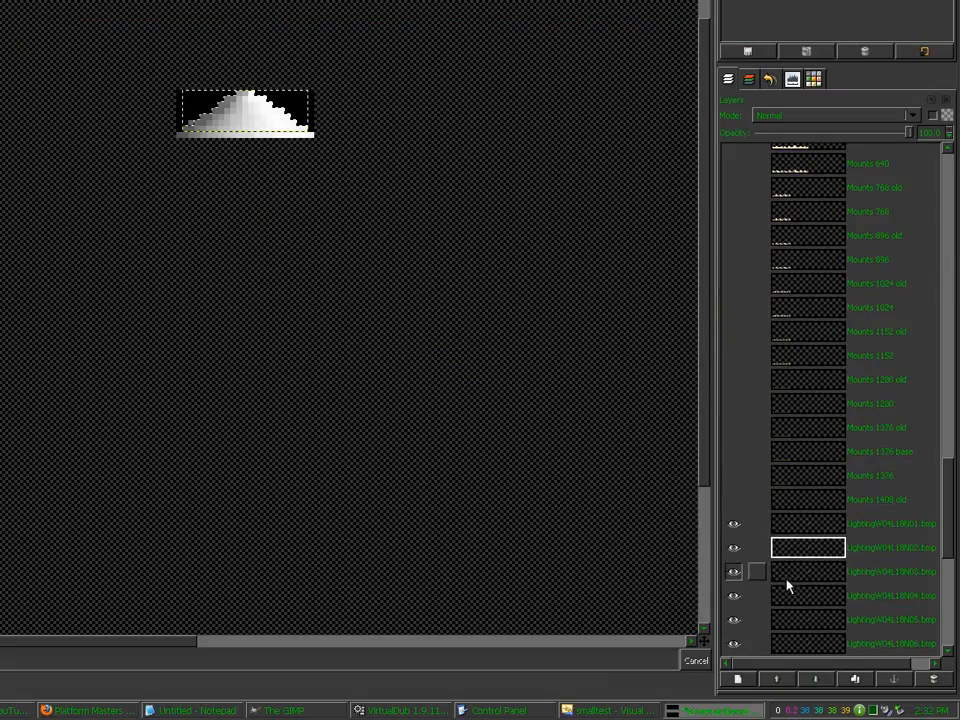
click(786, 583)
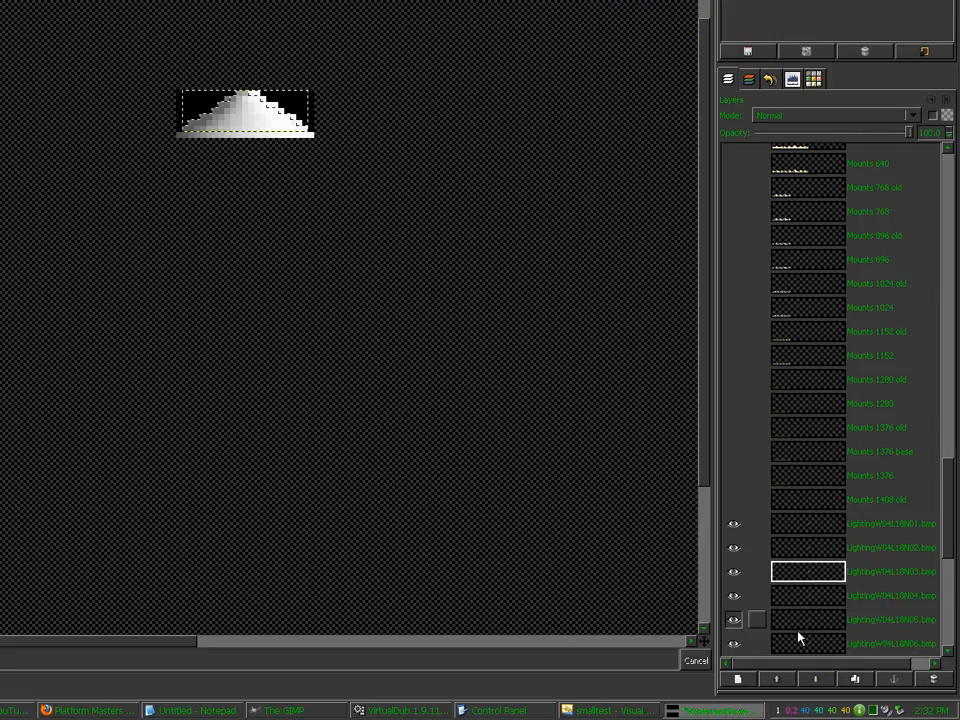
click(959, 719)
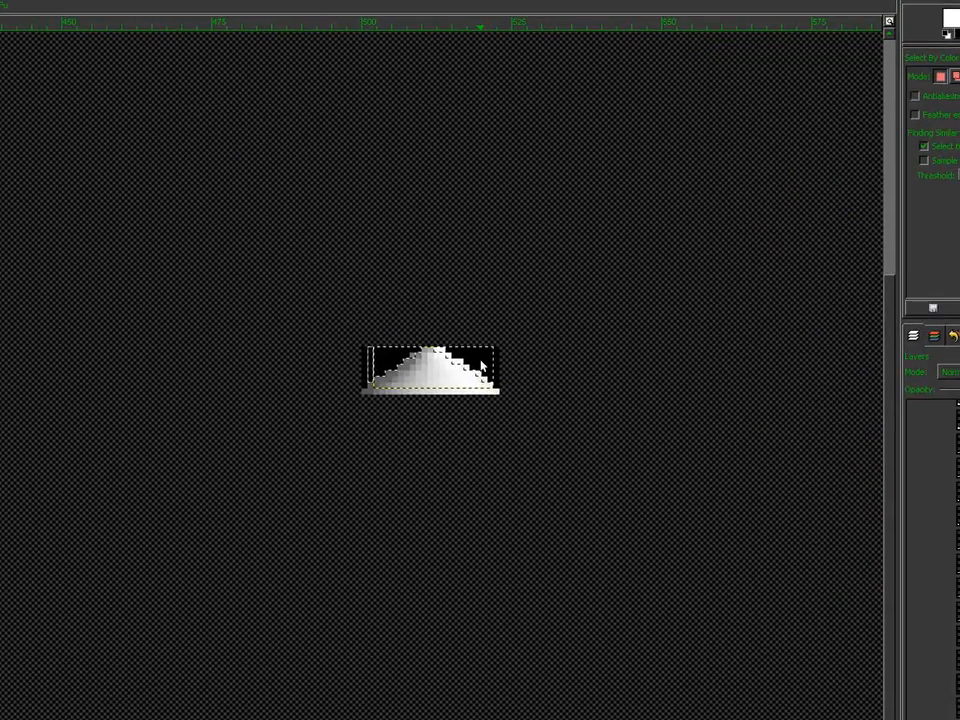
click(959, 719)
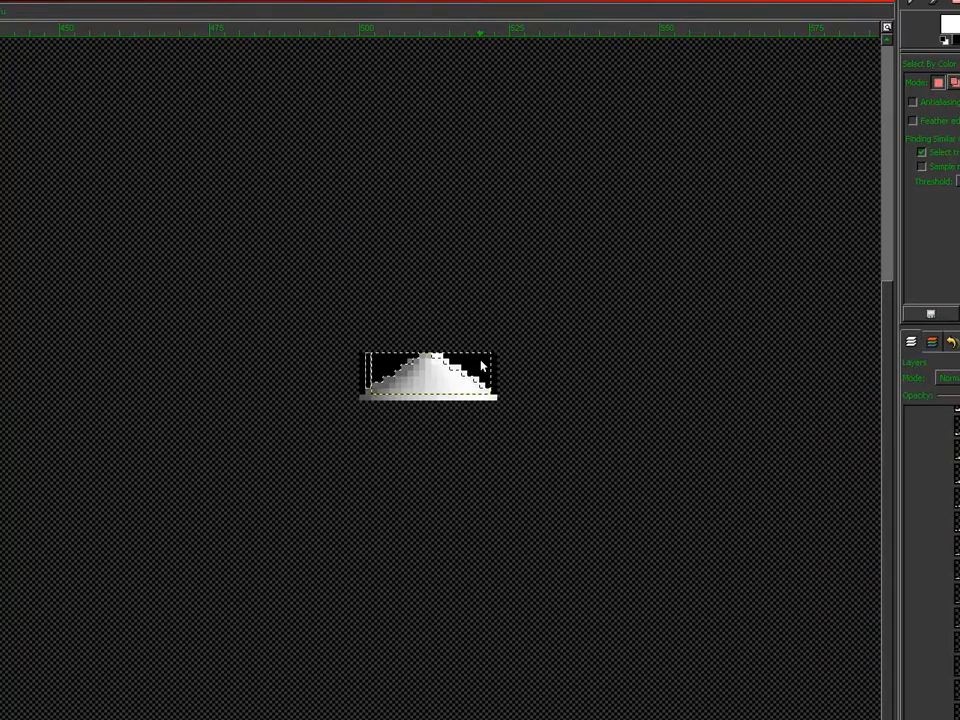
click(481, 366)
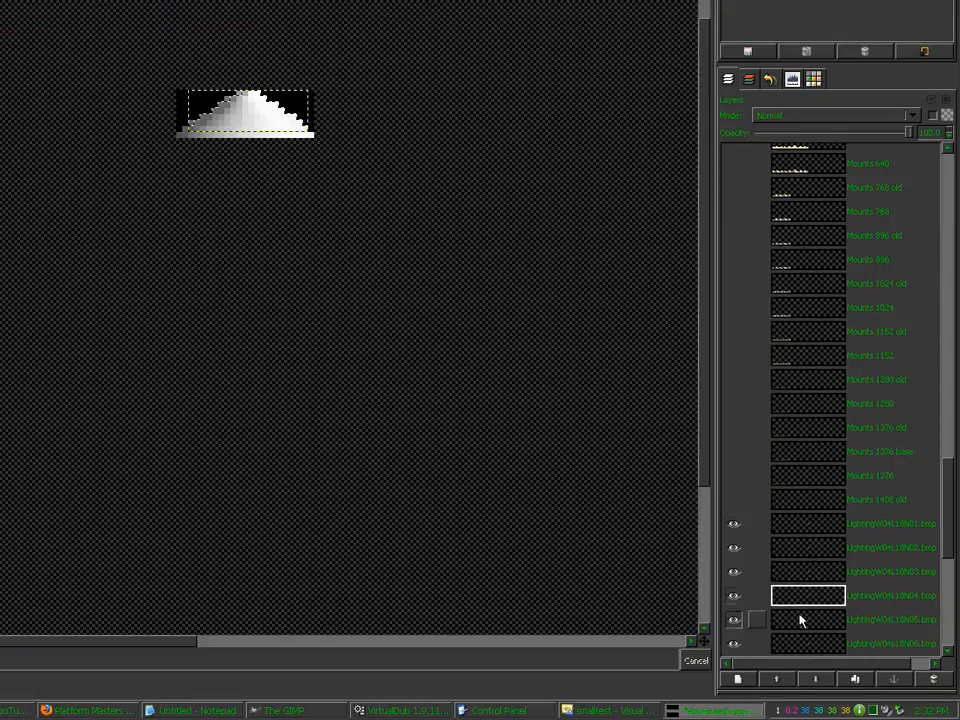
click(959, 719)
click(481, 366)
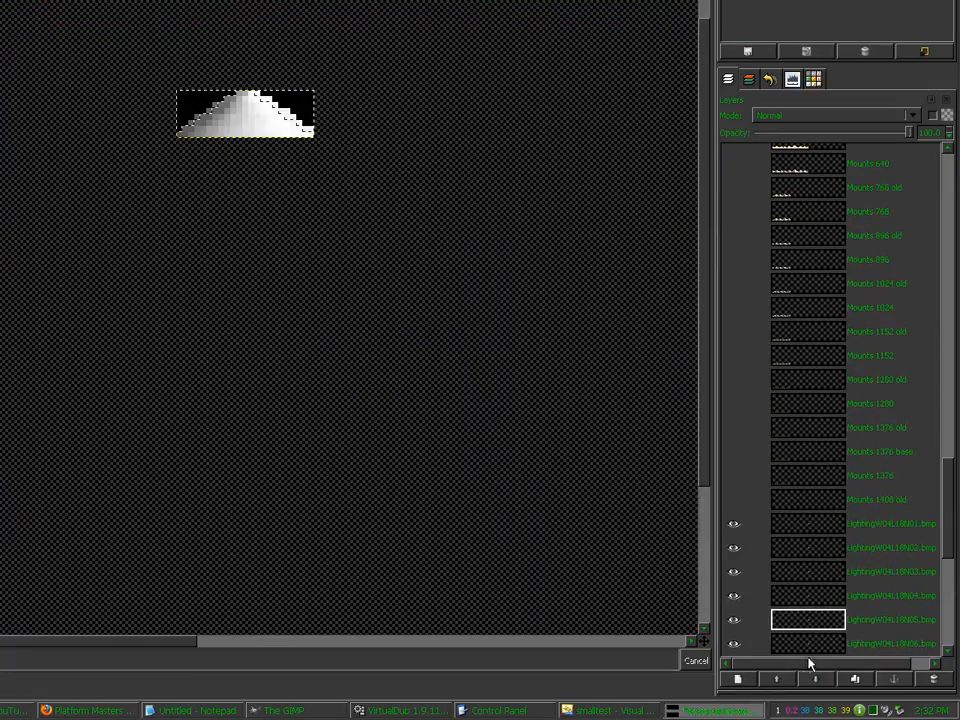
click(959, 719)
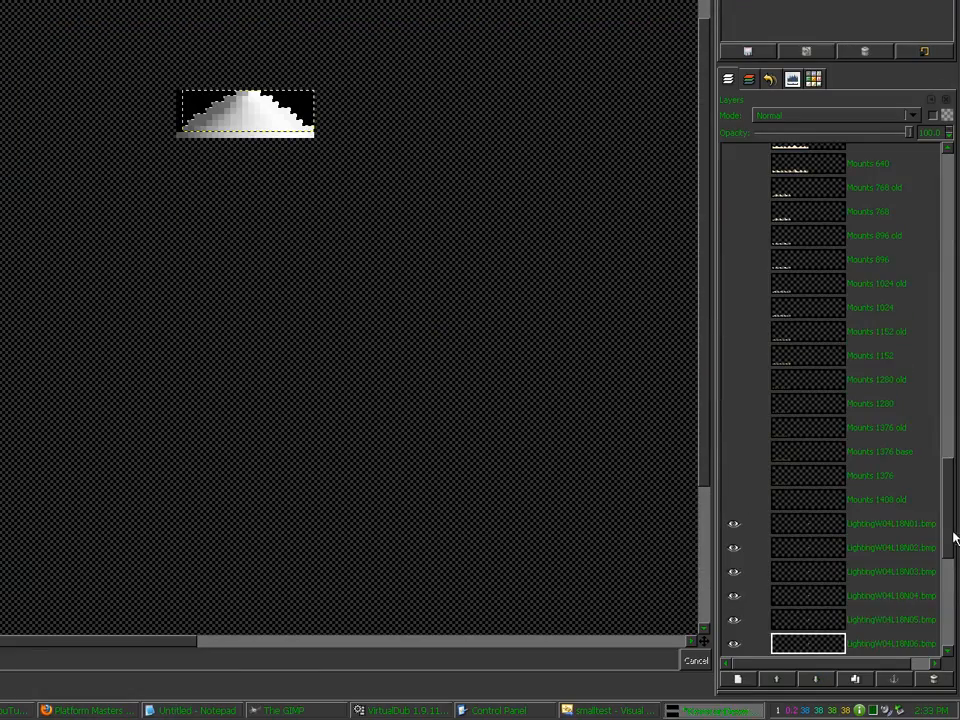
drag(953, 538, 951, 606)
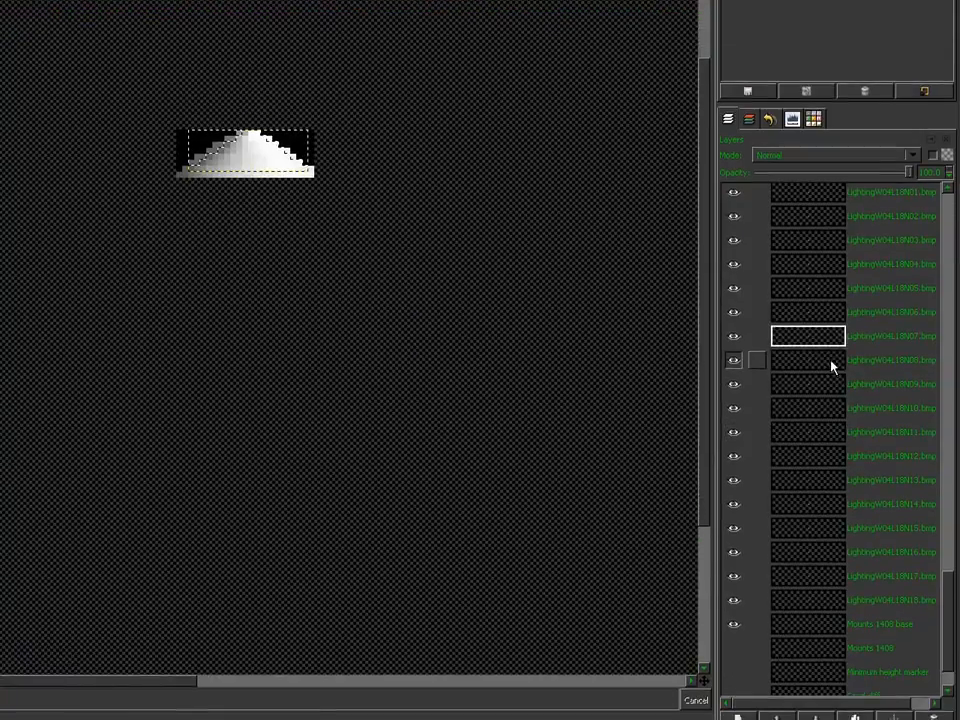
Step: Go through the remaining lighting layers, selecting each one's black background by colour
click(831, 361)
click(476, 364)
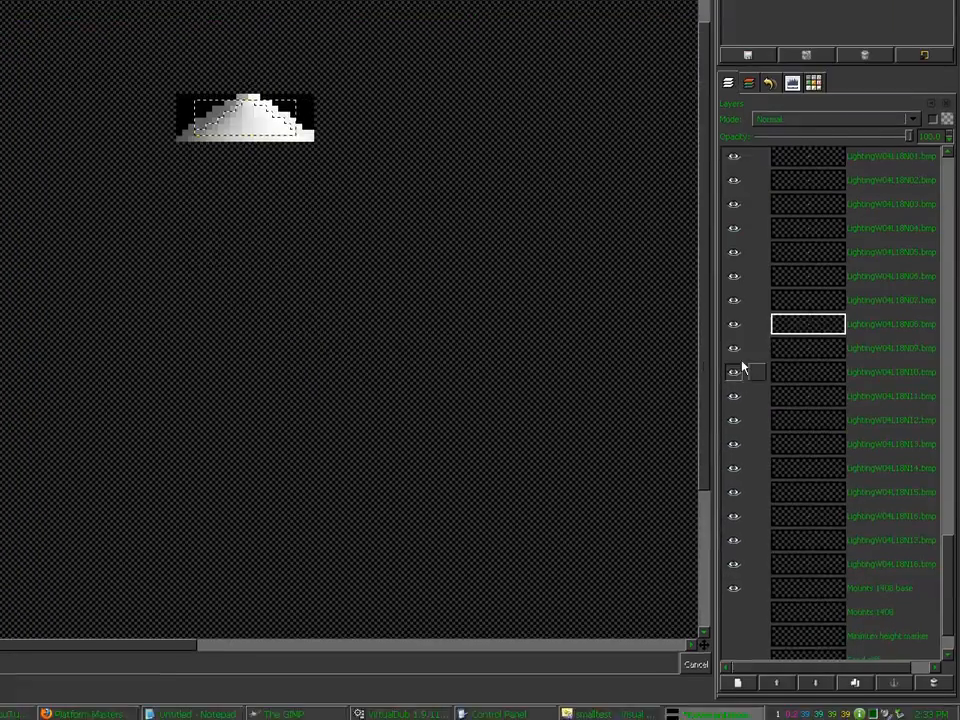
click(778, 364)
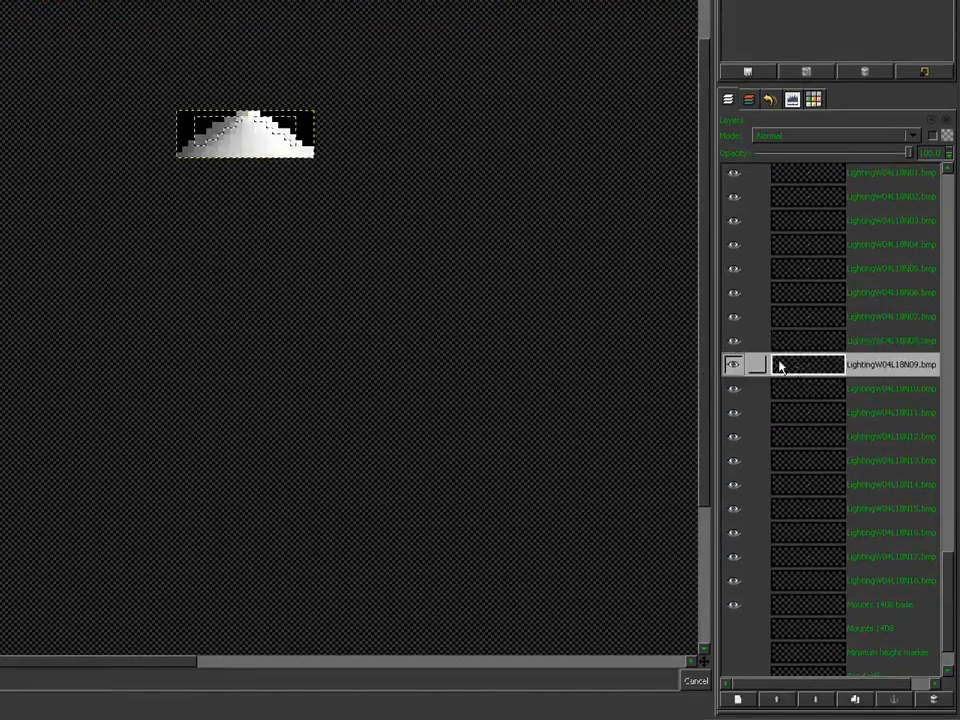
click(480, 365)
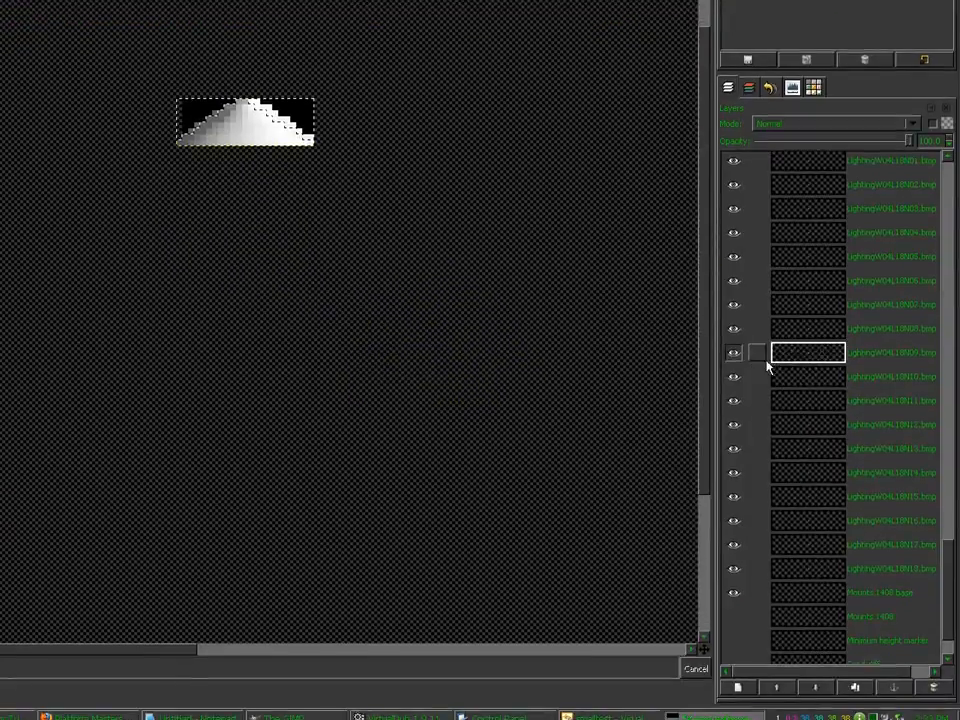
click(948, 625)
click(478, 366)
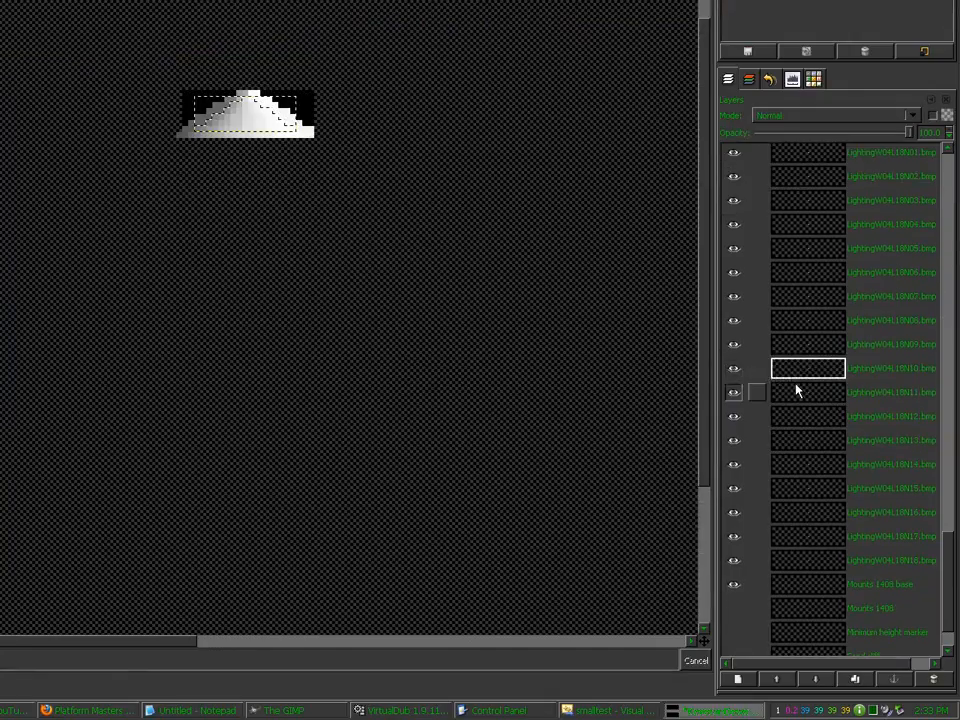
click(957, 651)
click(481, 365)
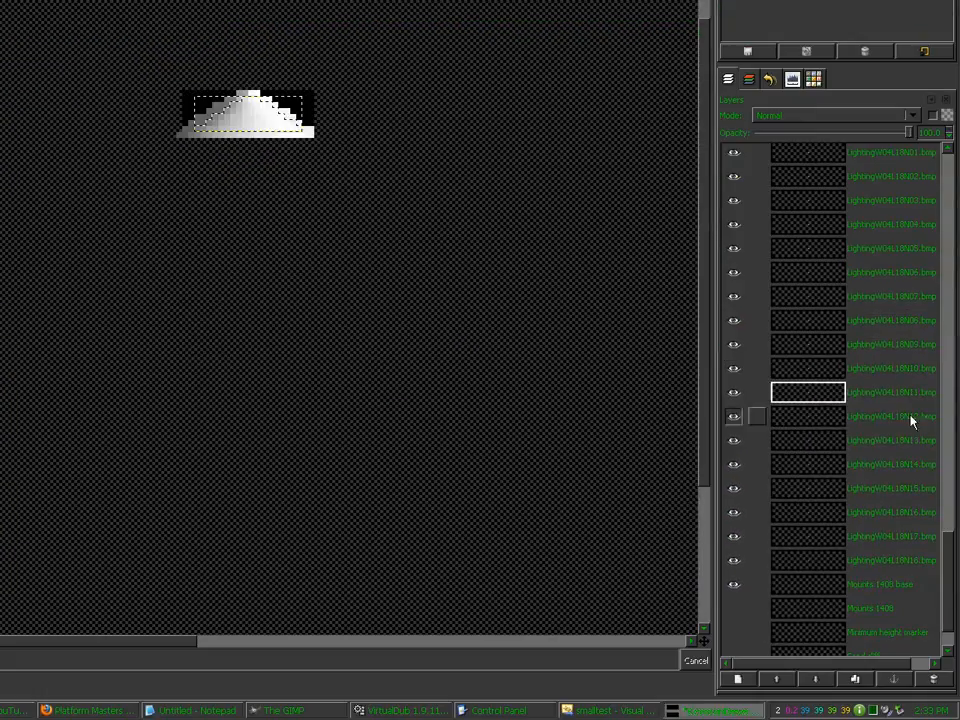
click(957, 675)
click(481, 366)
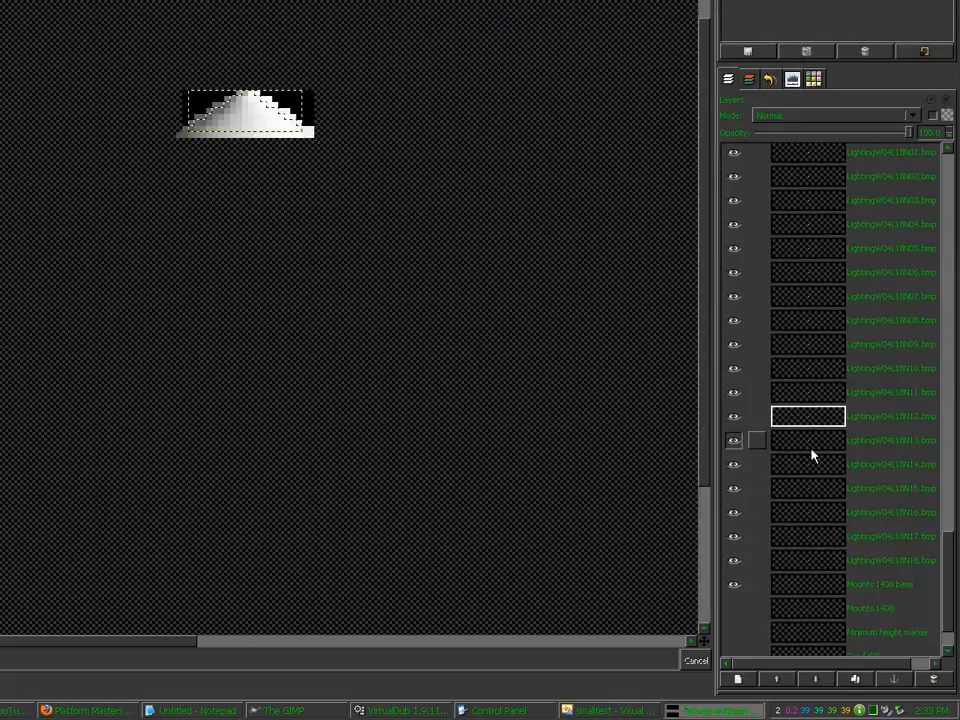
click(957, 699)
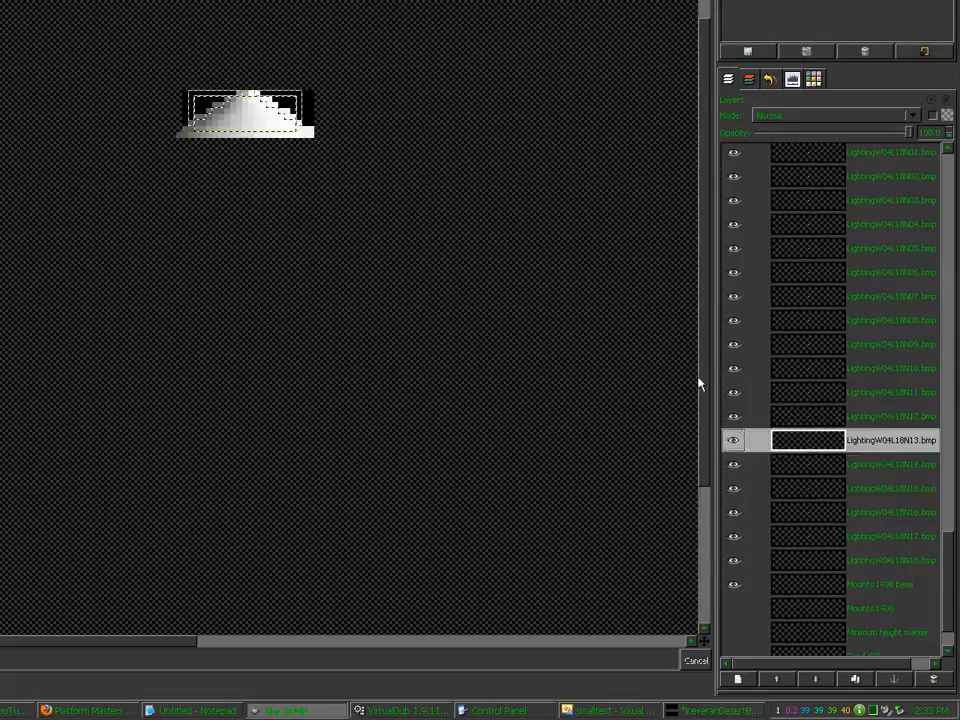
click(481, 366)
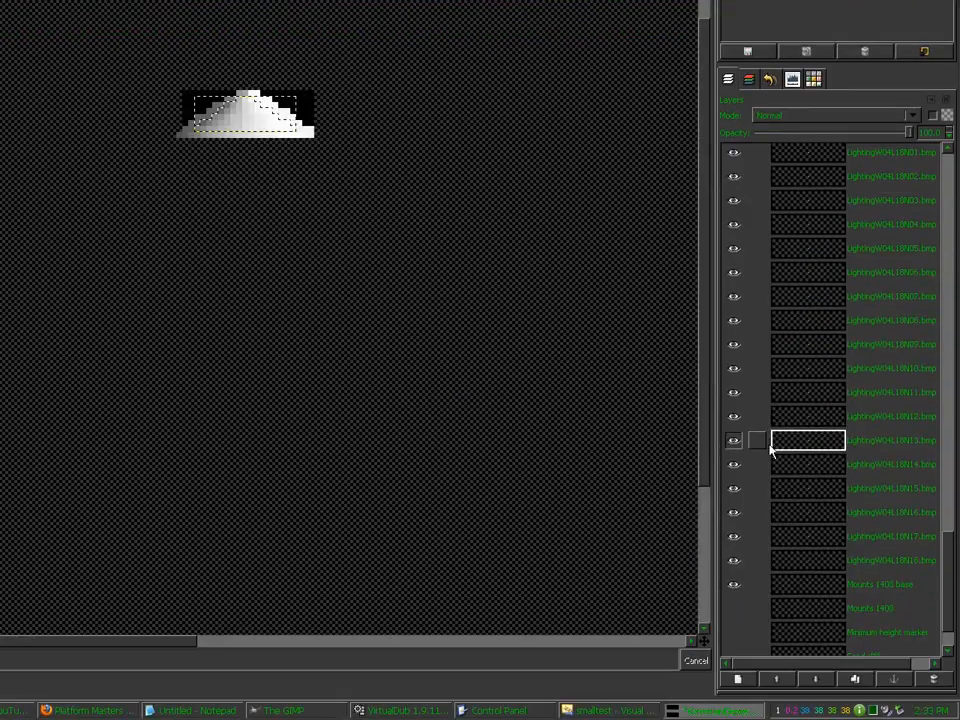
click(775, 460)
click(481, 366)
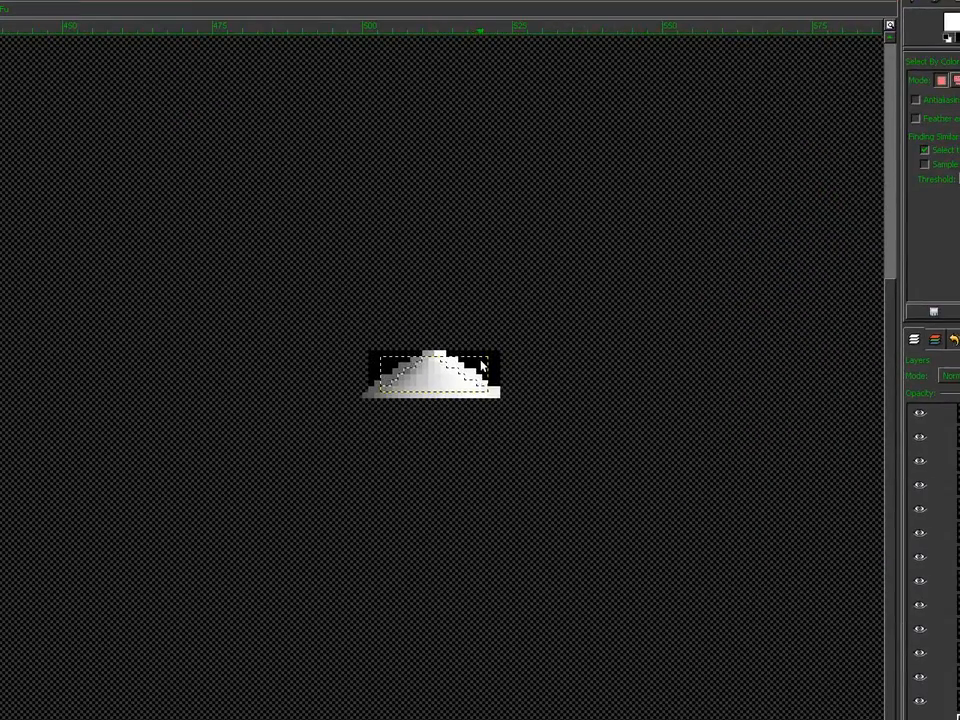
click(883, 491)
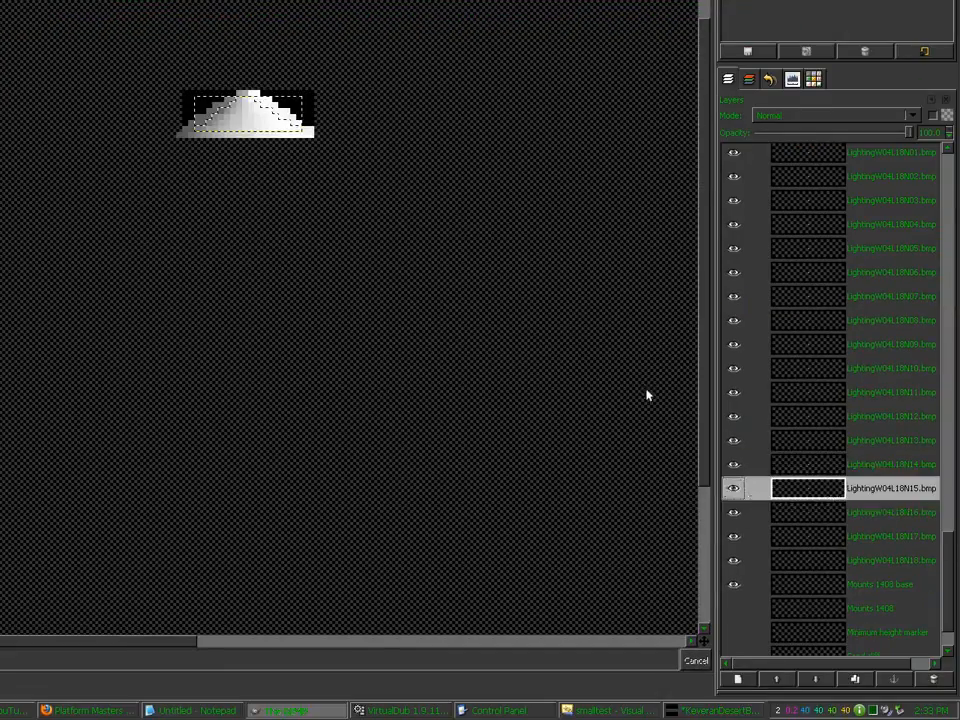
click(481, 366)
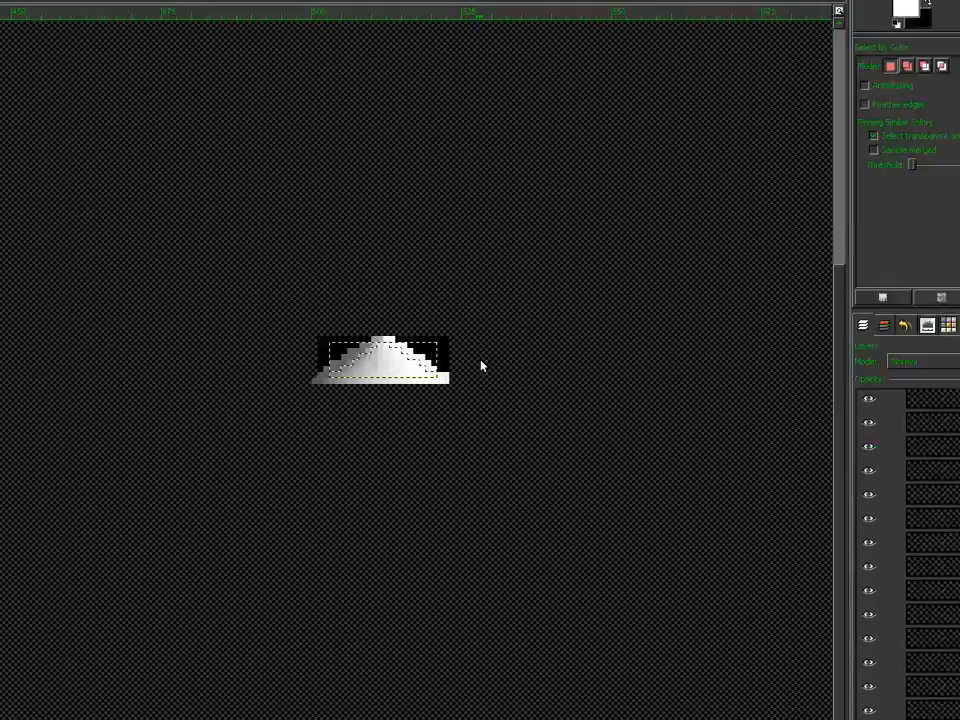
click(816, 519)
click(481, 366)
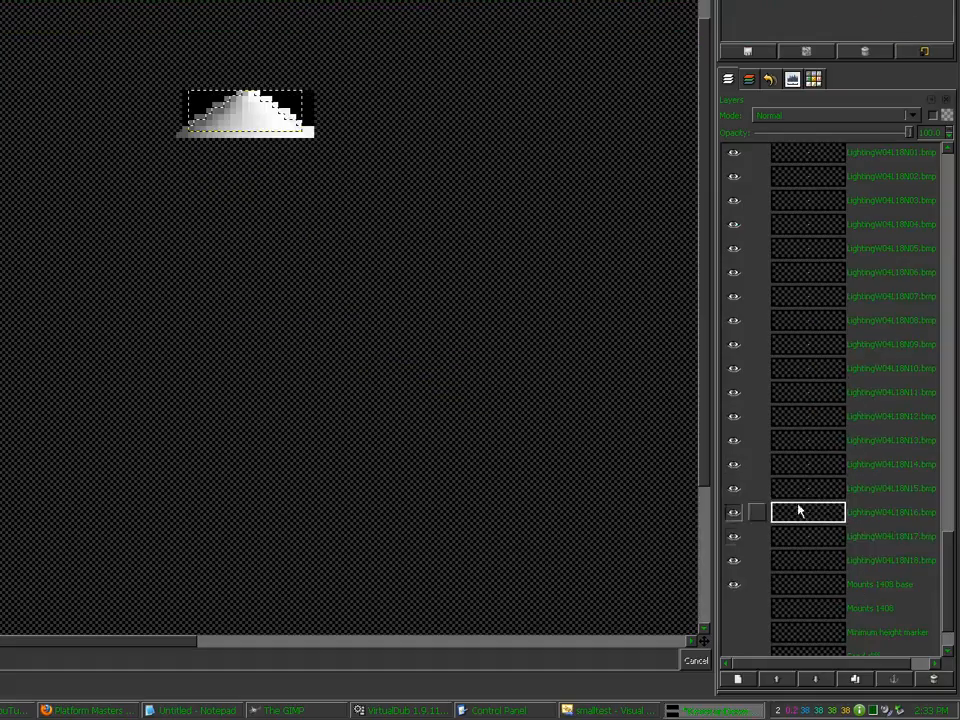
click(827, 538)
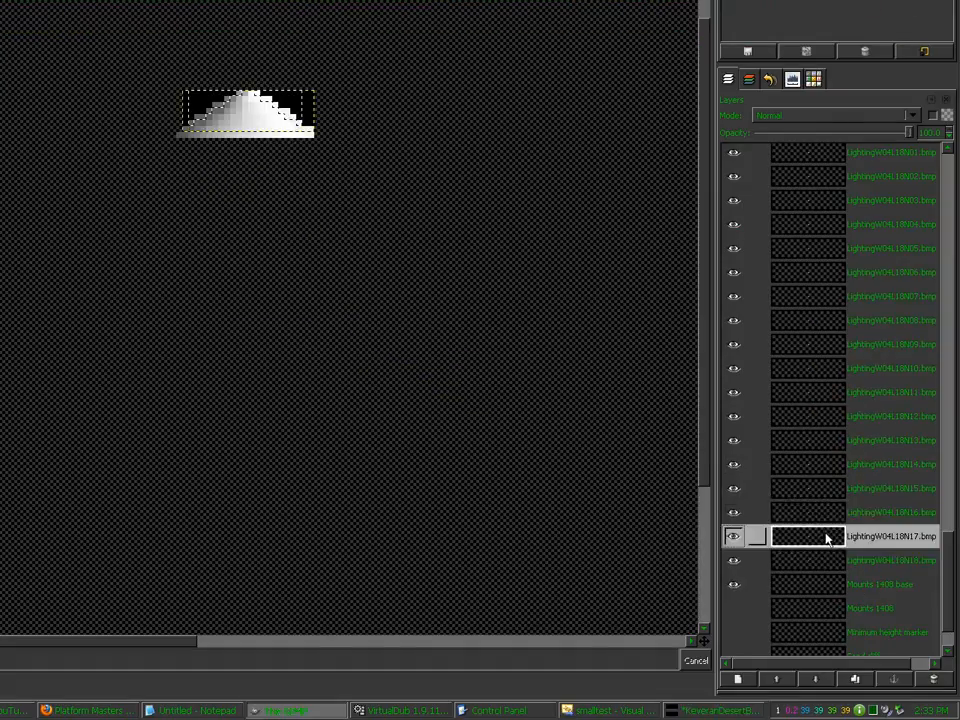
click(481, 366)
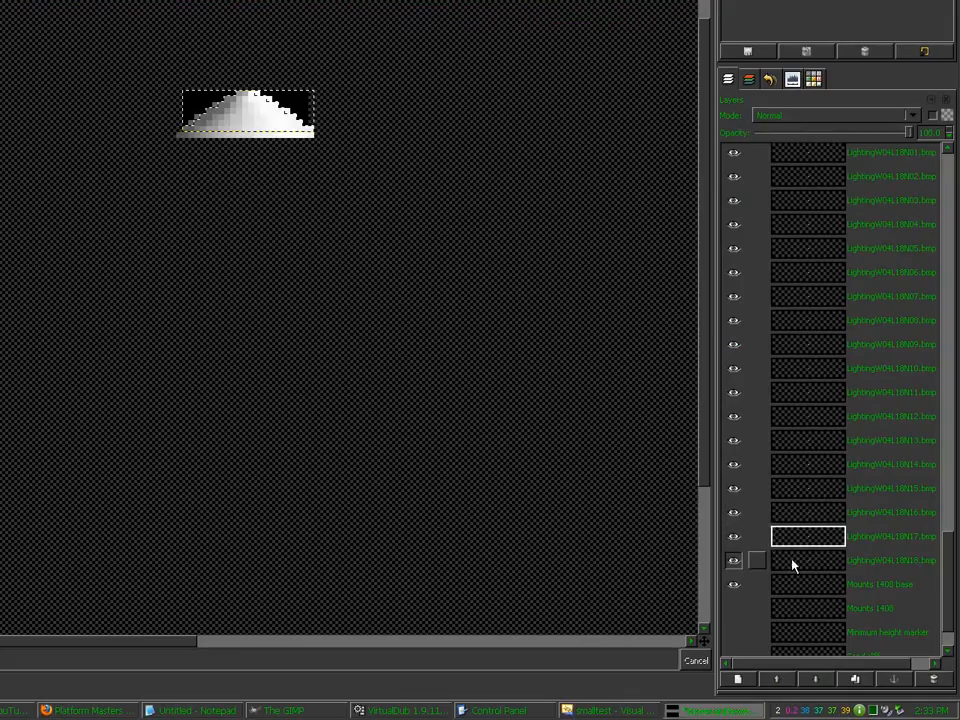
click(791, 560)
click(481, 366)
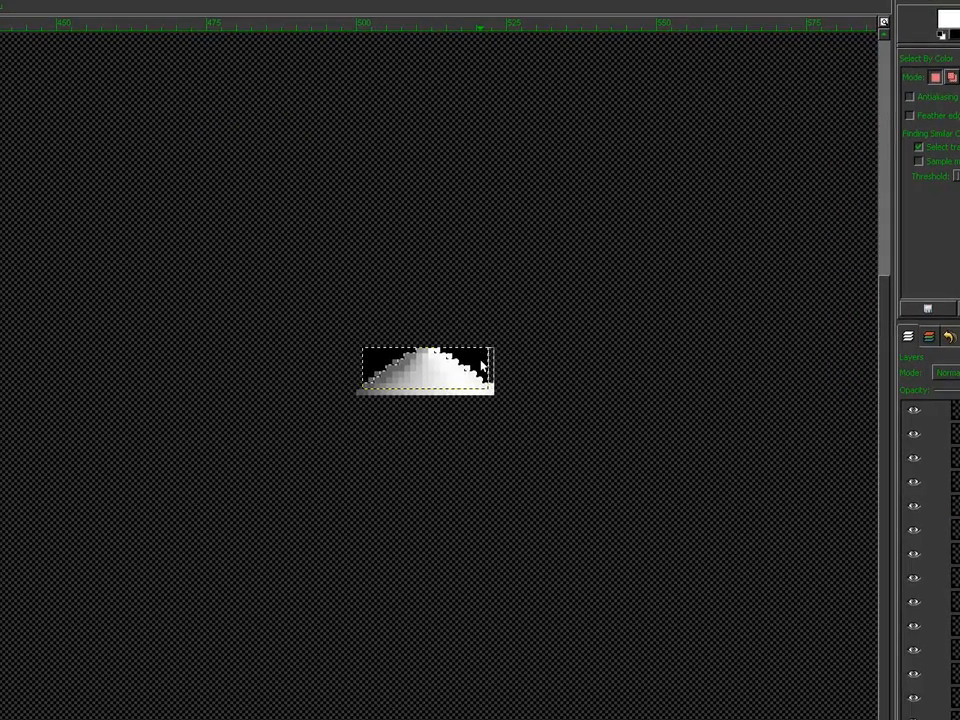
Step: Delete the selected black pixels to transparency and drop the selection
key(Delete)
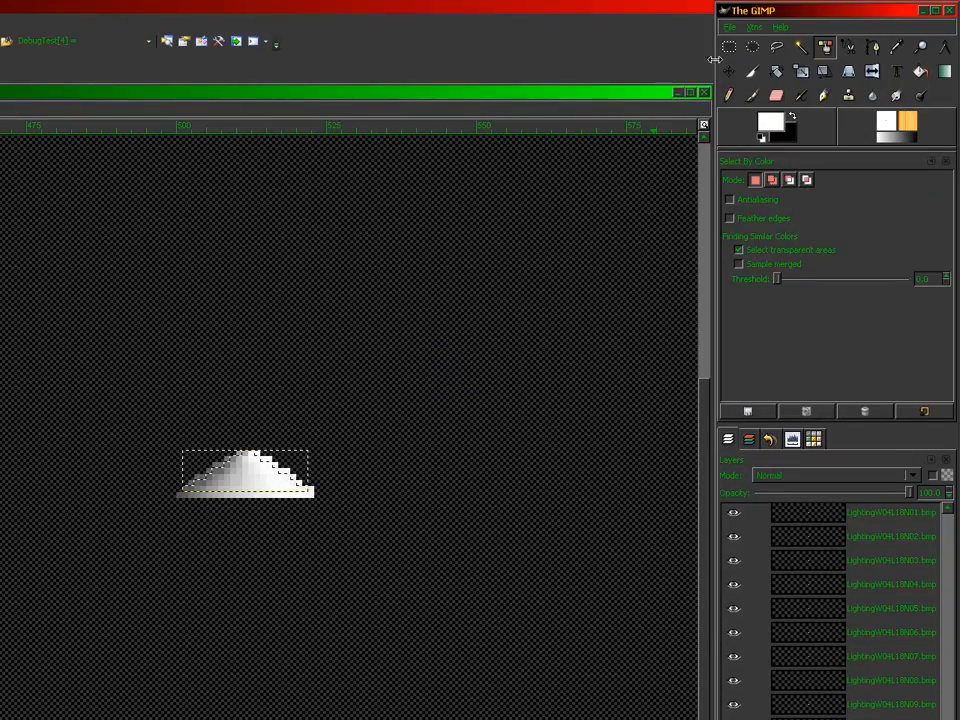
click(729, 48)
click(790, 60)
click(727, 72)
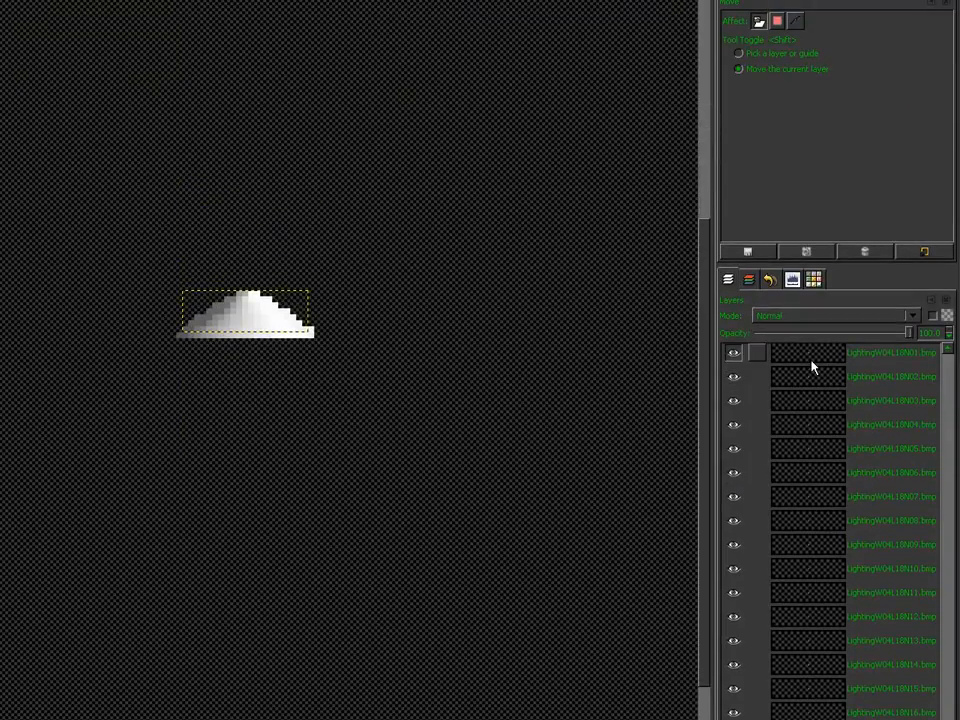
click(810, 517)
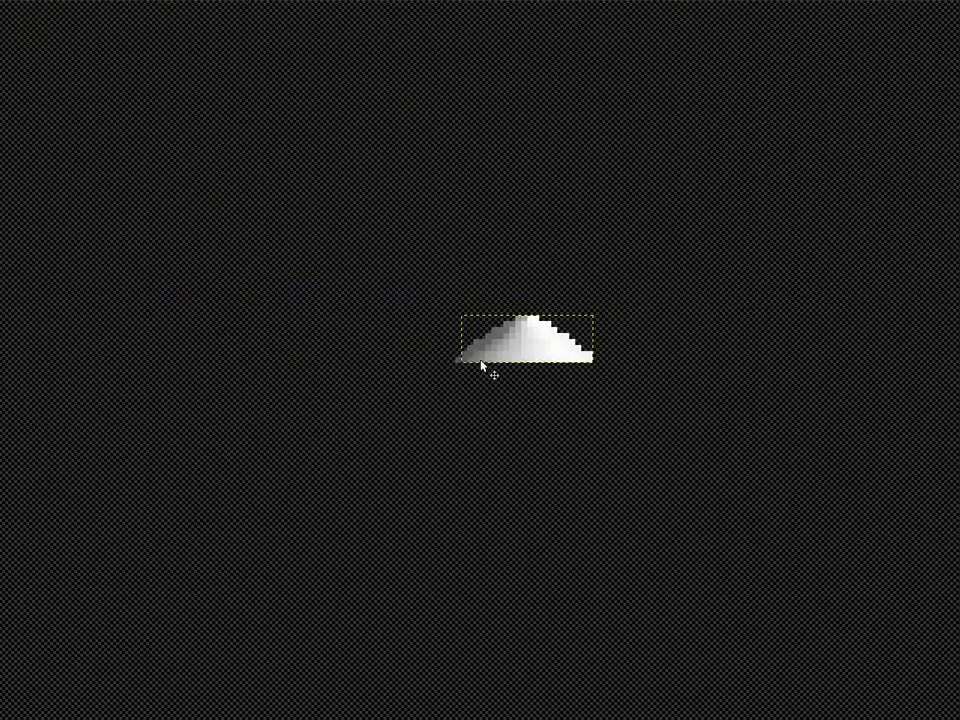
Step: Move the first lighting mountain to the bottom-left and place a duplicate at the row's right end
drag(513, 347, 45, 605)
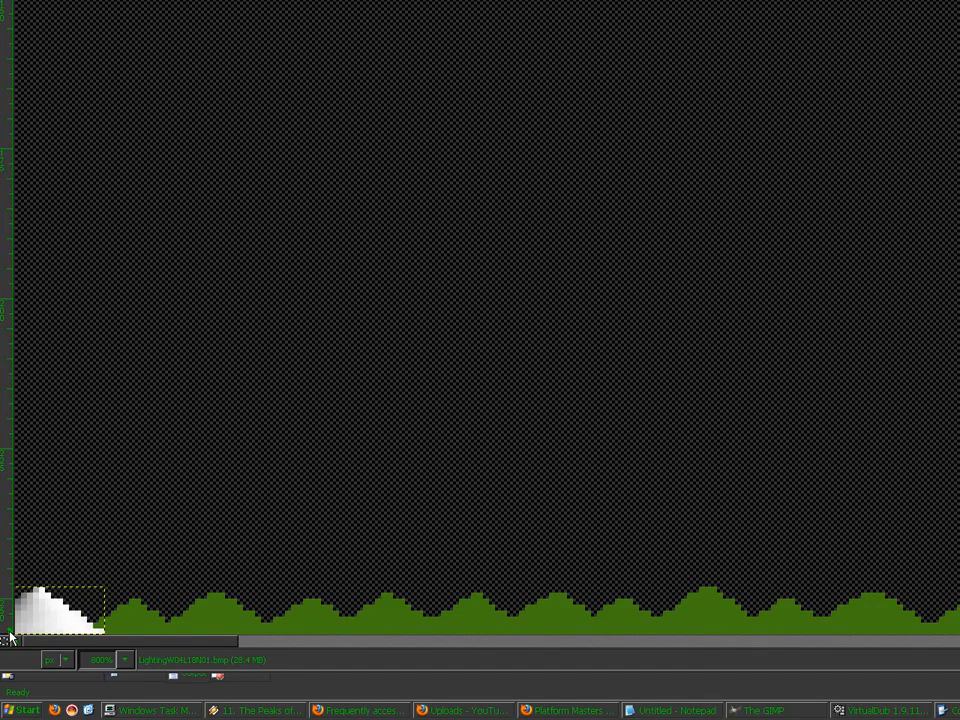
click(848, 678)
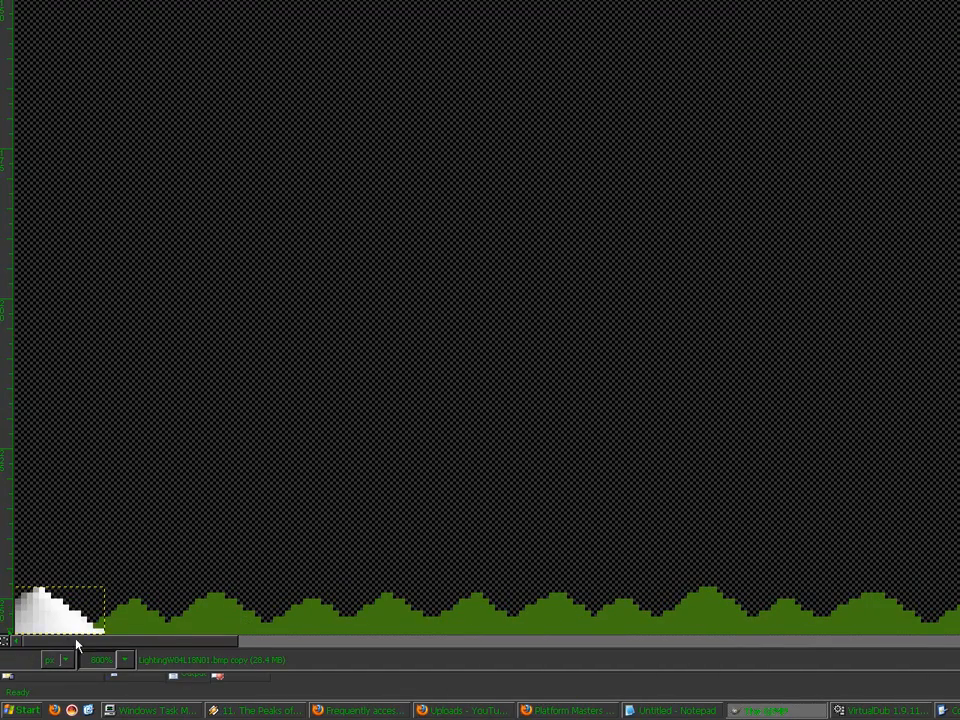
drag(25, 635, 565, 637)
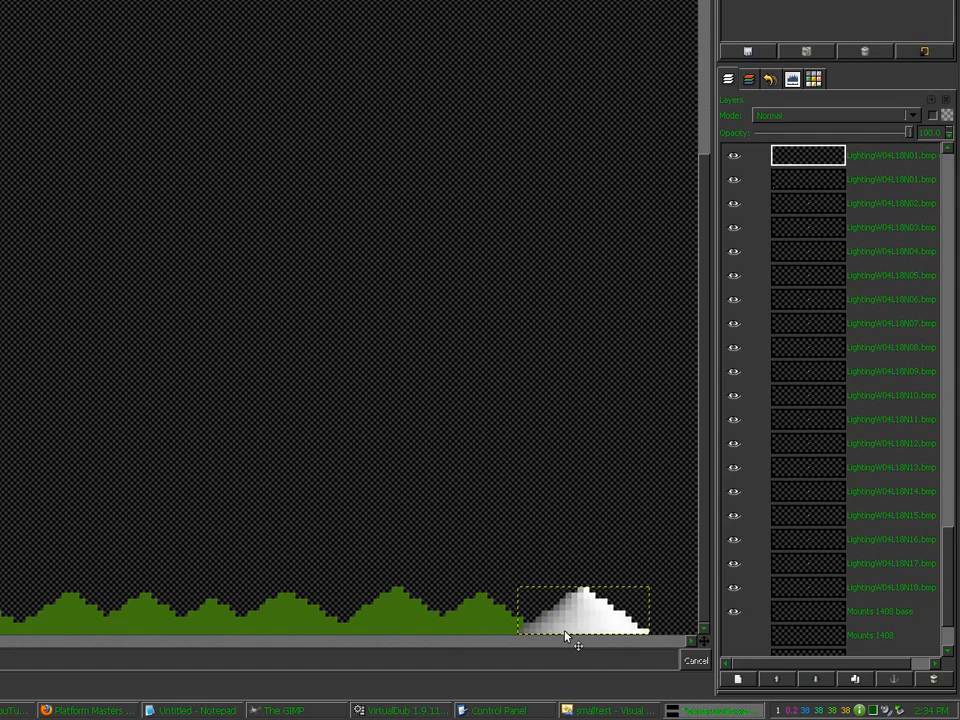
Step: Paste two more grayscale mountains and set them onto the hill row
scroll(441, 528, down, 2)
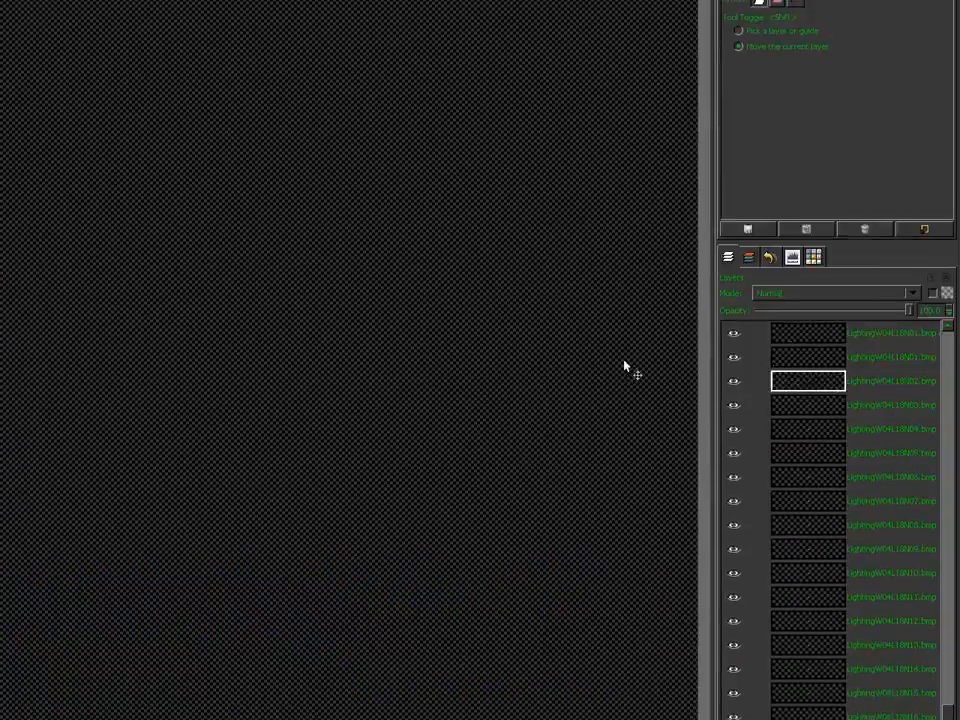
key(ctrl+v)
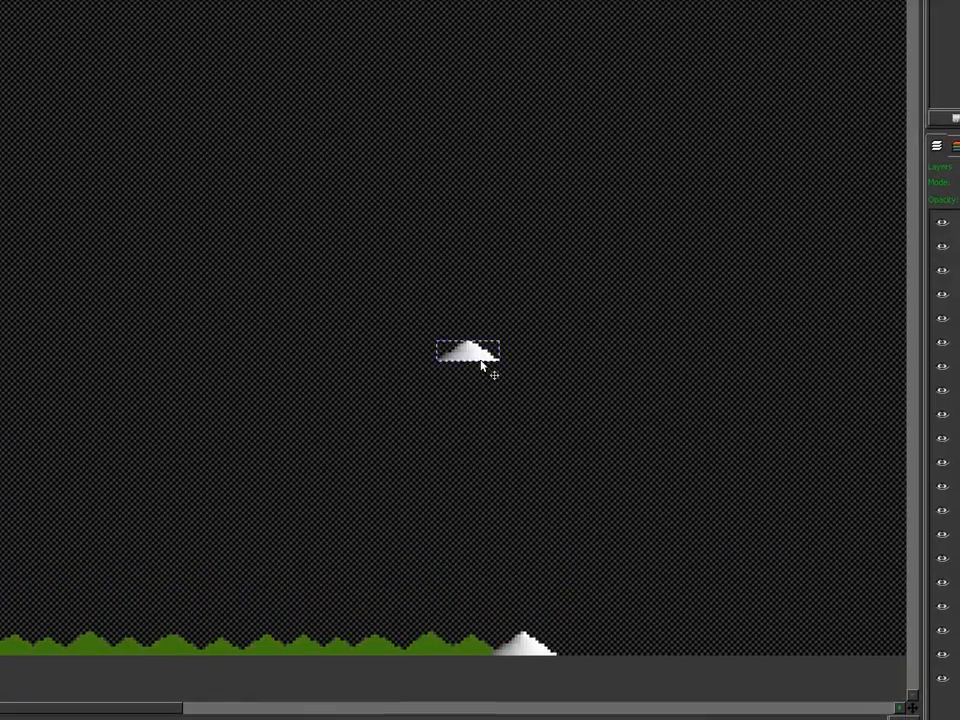
drag(480, 360, 129, 591)
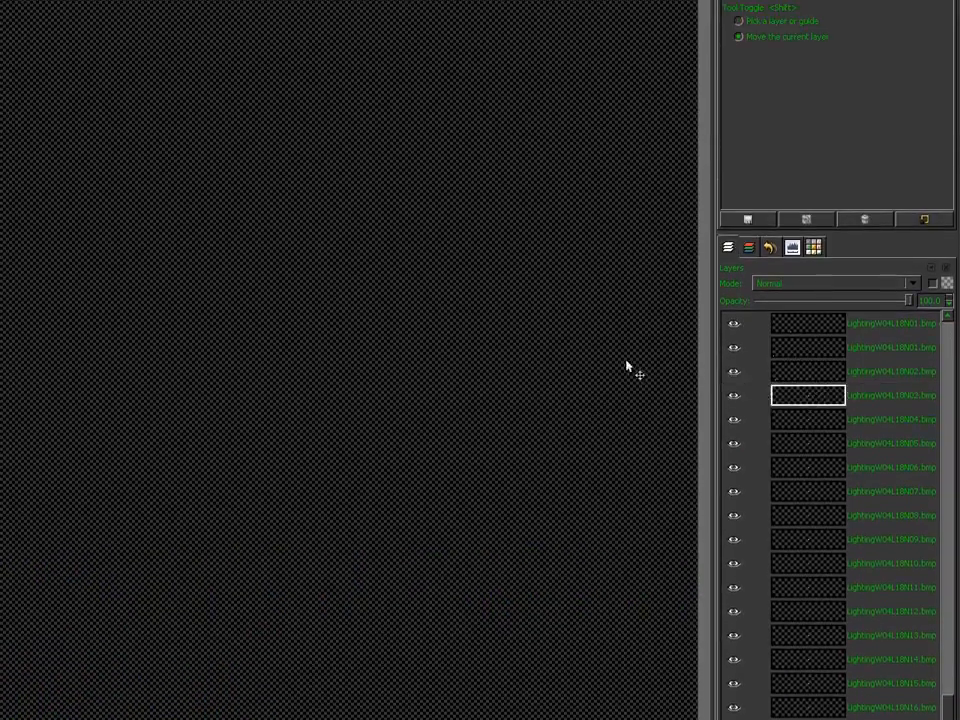
key(ctrl+v)
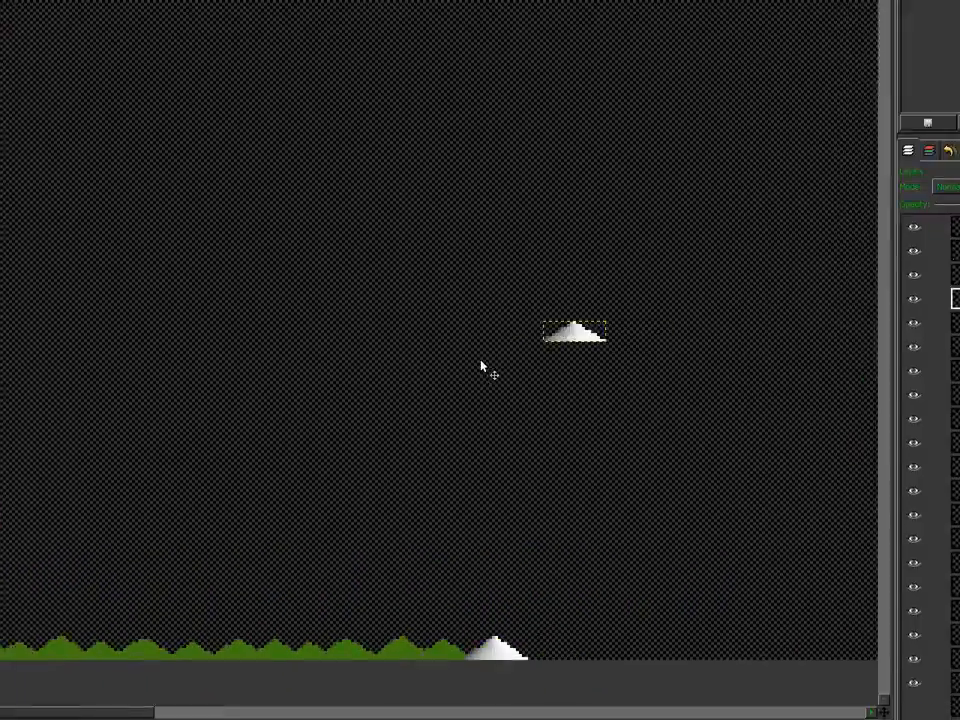
drag(490, 368, 212, 588)
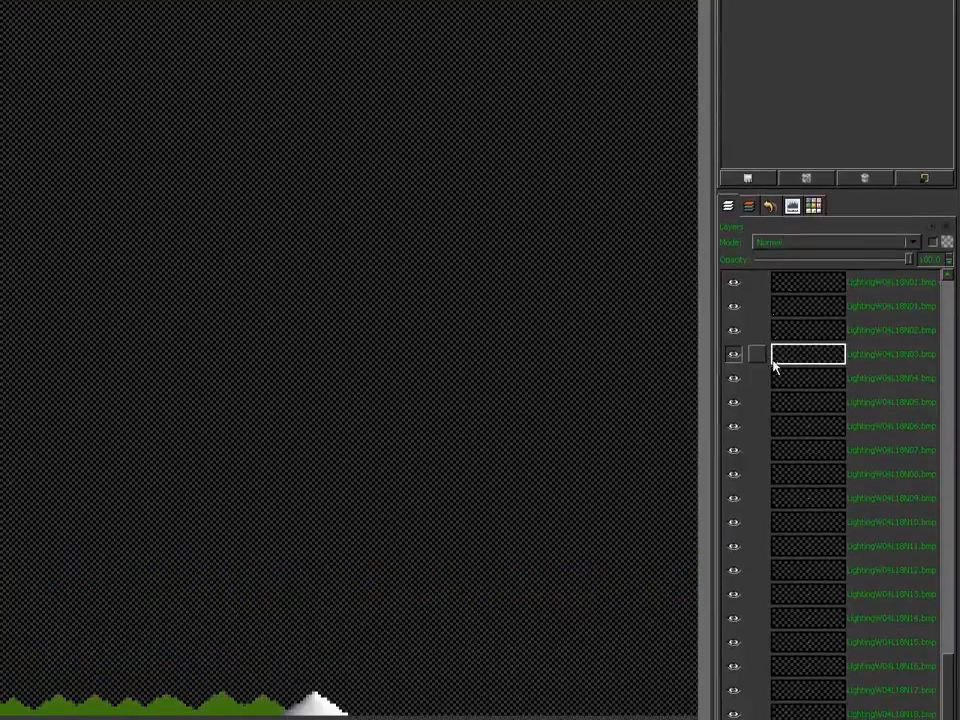
Step: Paste a mountain into each of the next three lighting layers and place them along the bottom row
click(776, 374)
key(ctrl+v)
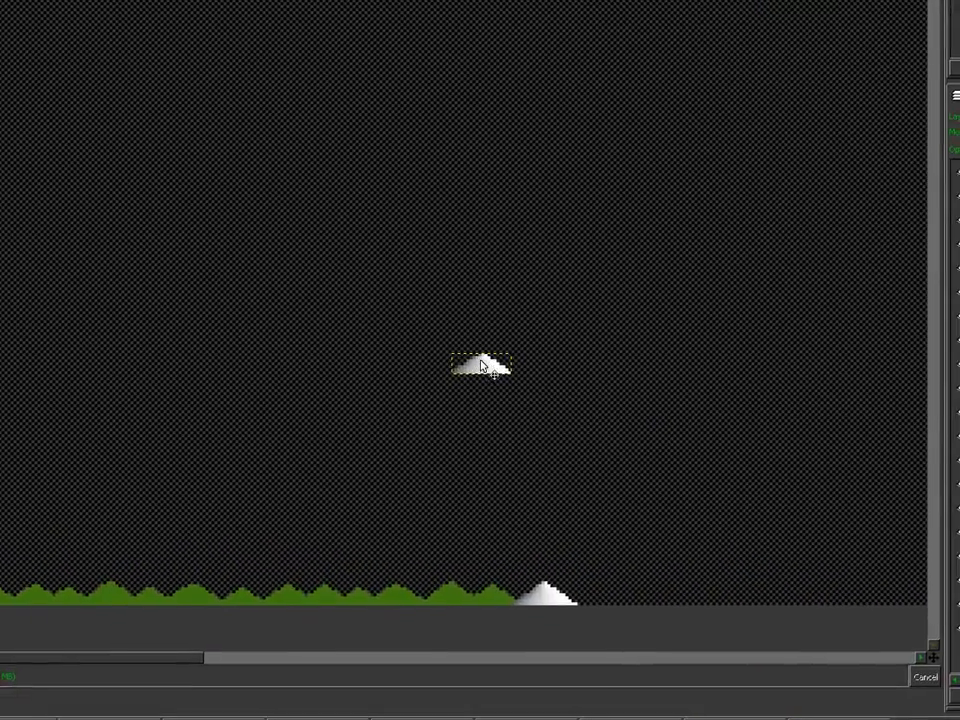
drag(528, 405, 29, 573)
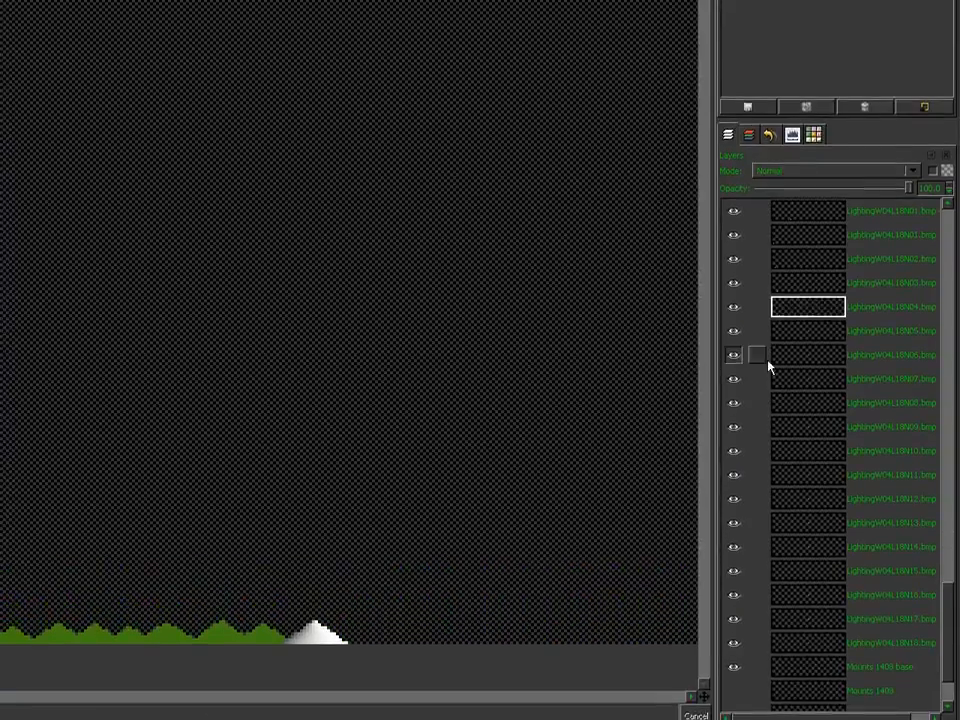
click(804, 364)
key(ctrl+v)
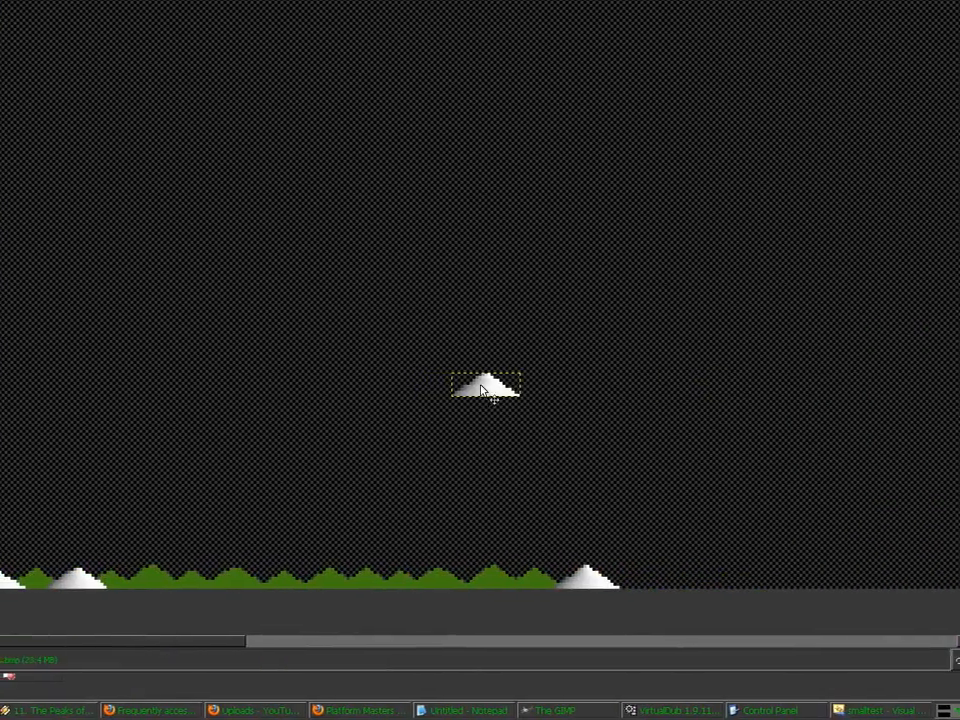
drag(481, 388, 366, 582)
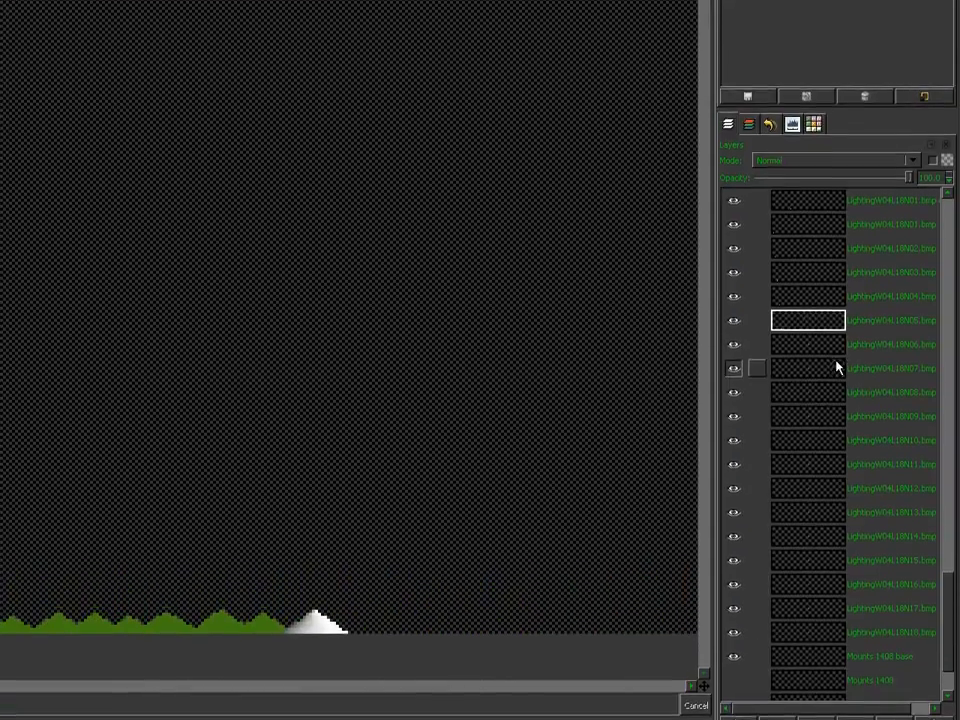
click(836, 362)
key(ctrl+v)
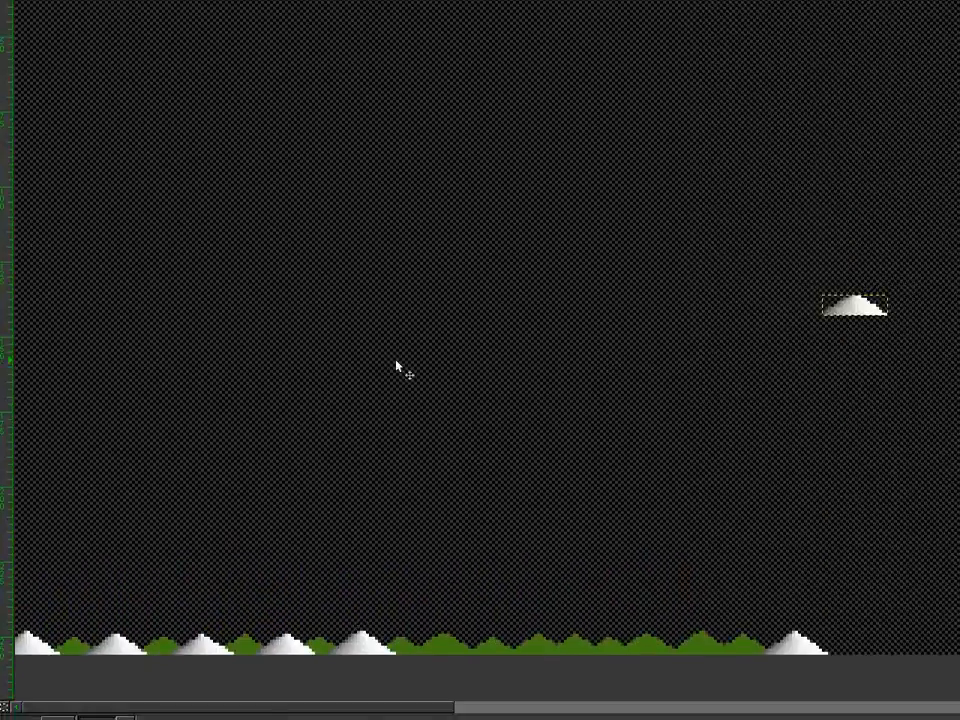
drag(481, 361, 451, 580)
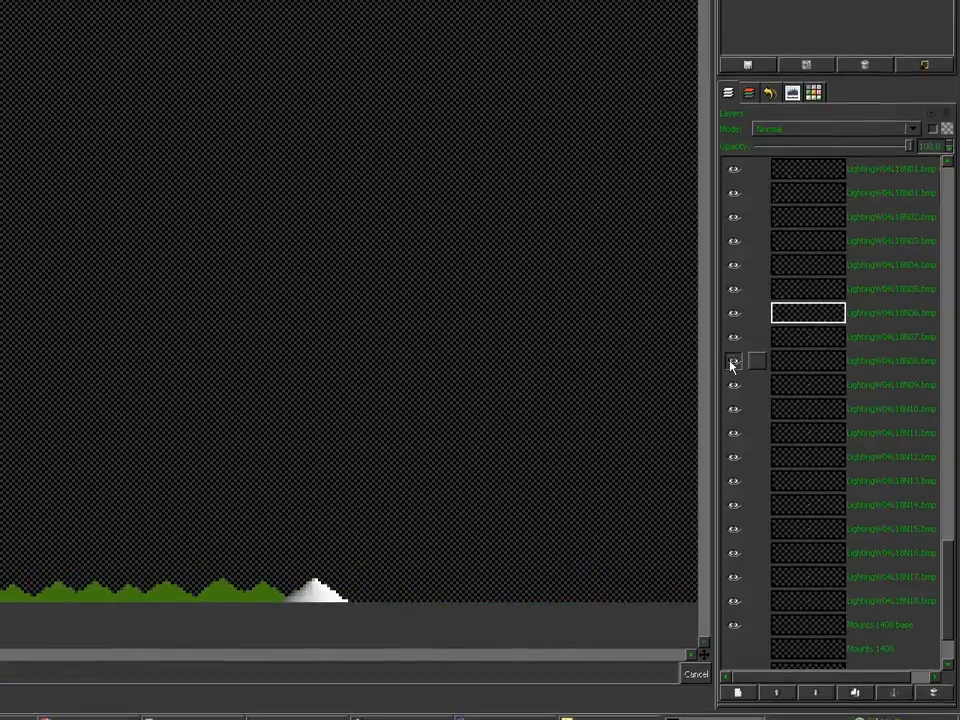
Step: Paste and position two further white mountains on the bottom row
click(731, 364)
key(ctrl+v)
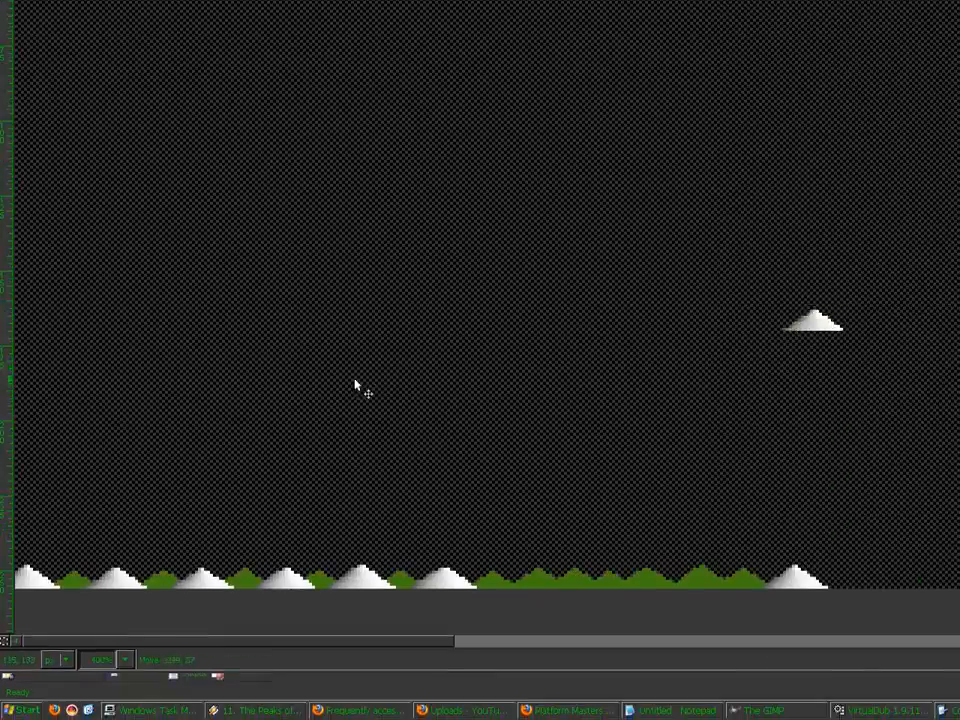
drag(481, 366, 201, 617)
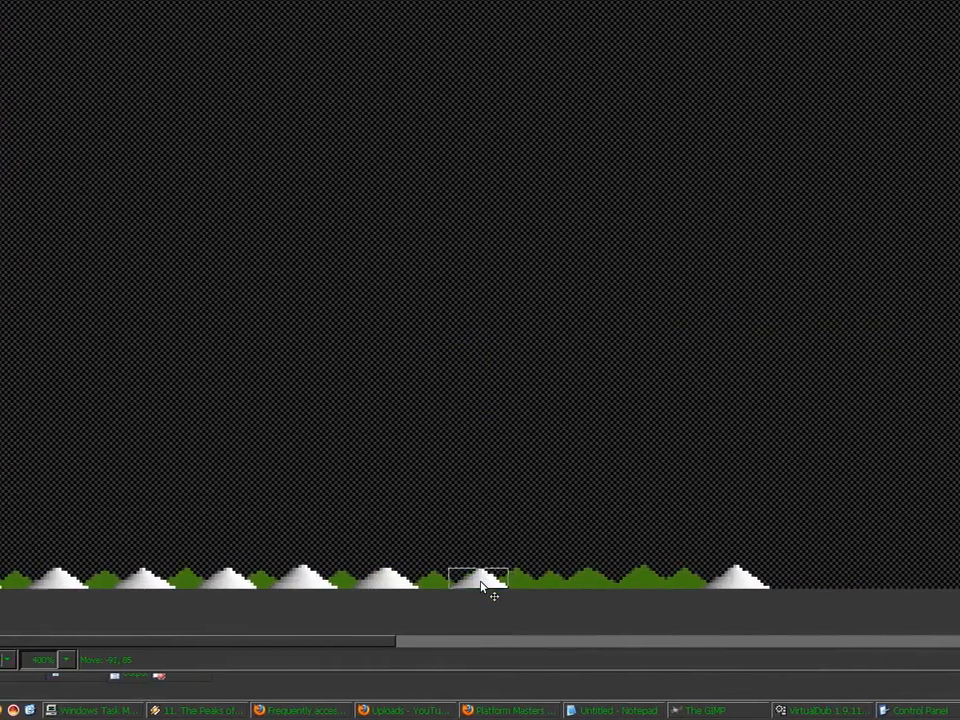
drag(481, 586, 482, 586)
click(829, 361)
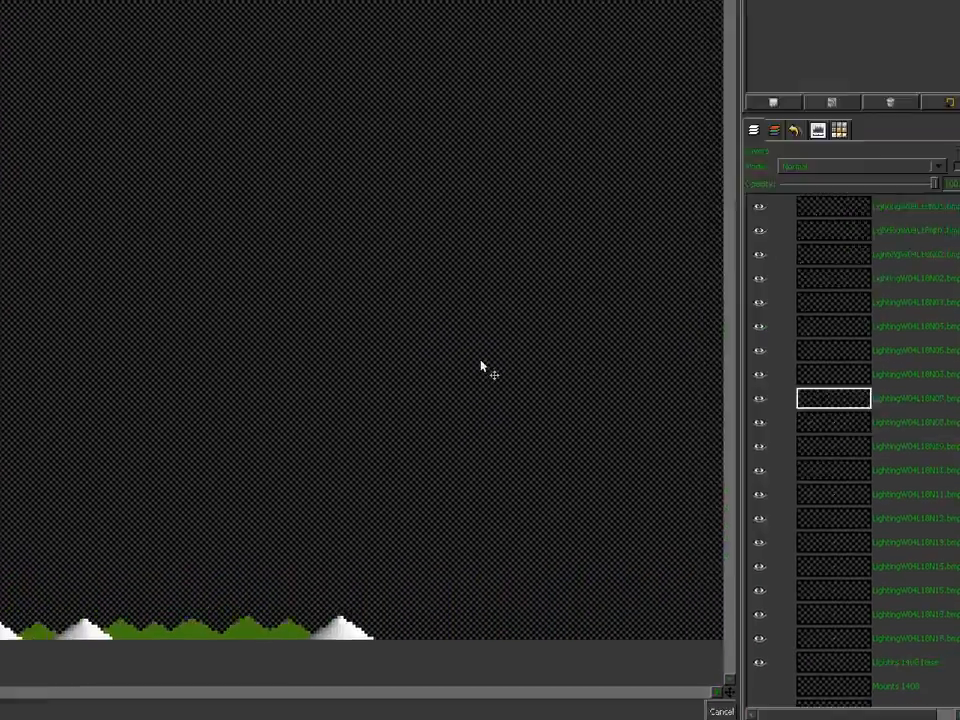
key(ctrl+v)
drag(516, 330, 297, 585)
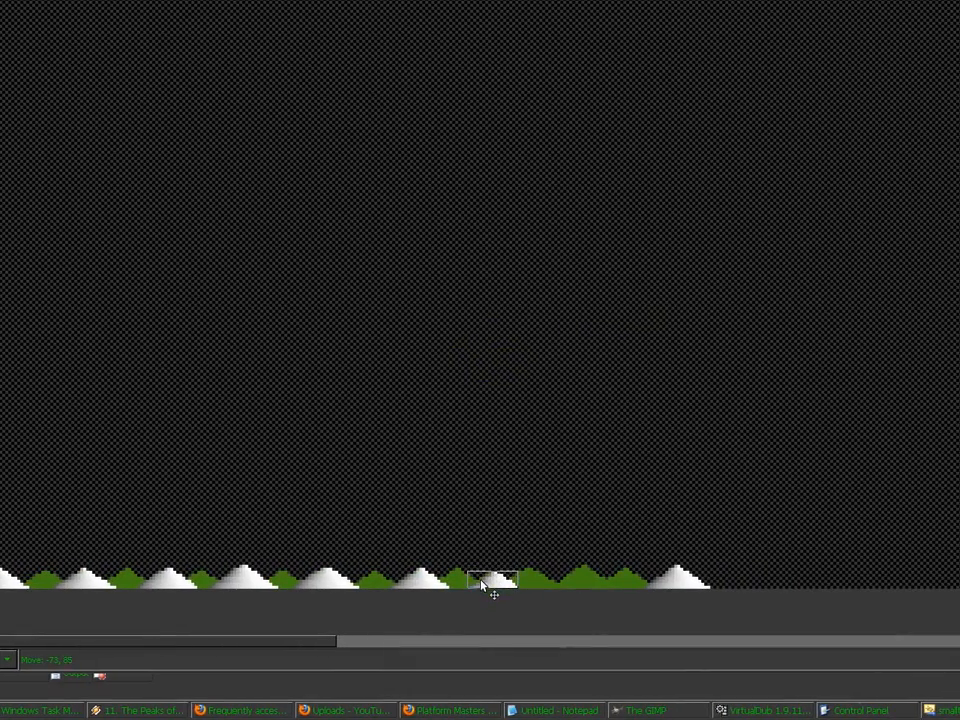
drag(481, 586, 481, 586)
click(789, 378)
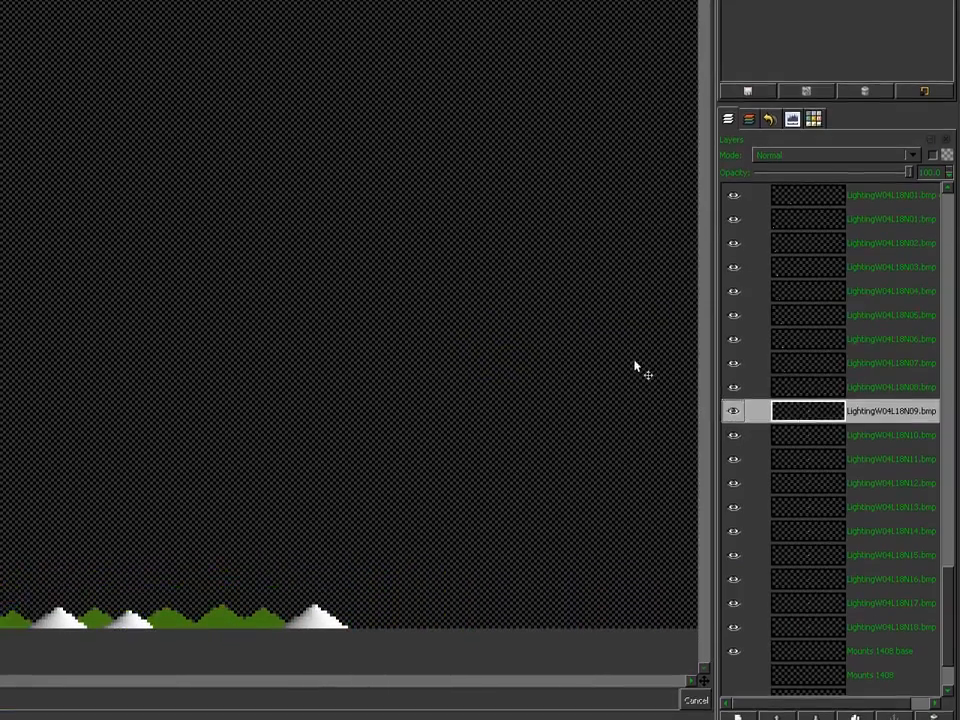
Step: Drag the N09 through N12 lighting mountains into the bottom row
drag(634, 320, 174, 424)
drag(486, 311, 234, 566)
drag(481, 566, 484, 580)
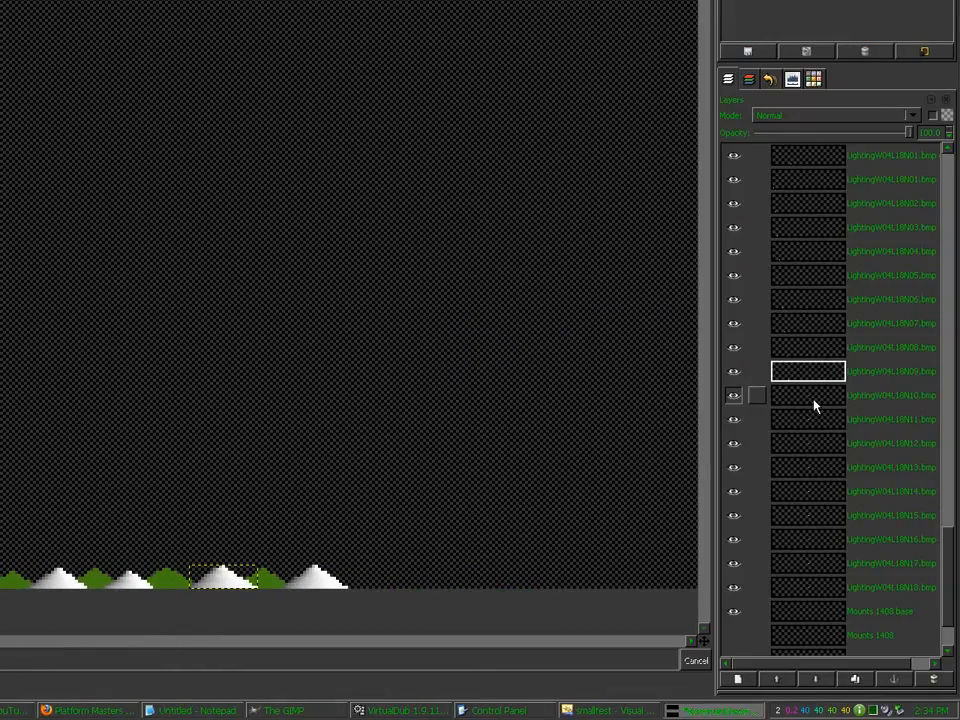
click(814, 400)
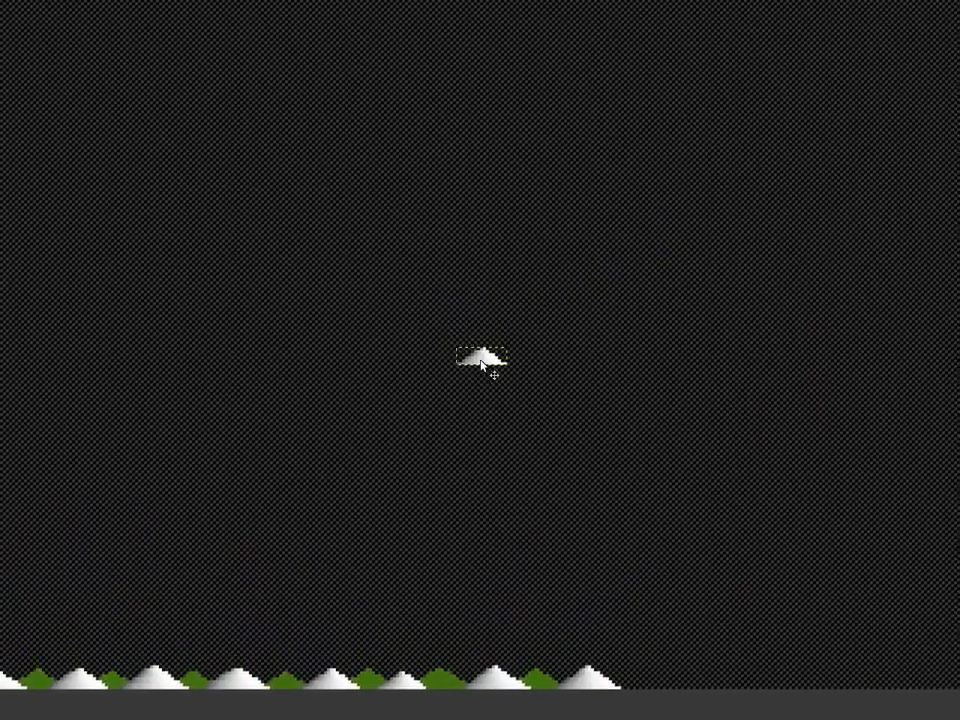
drag(482, 361, 0, 676)
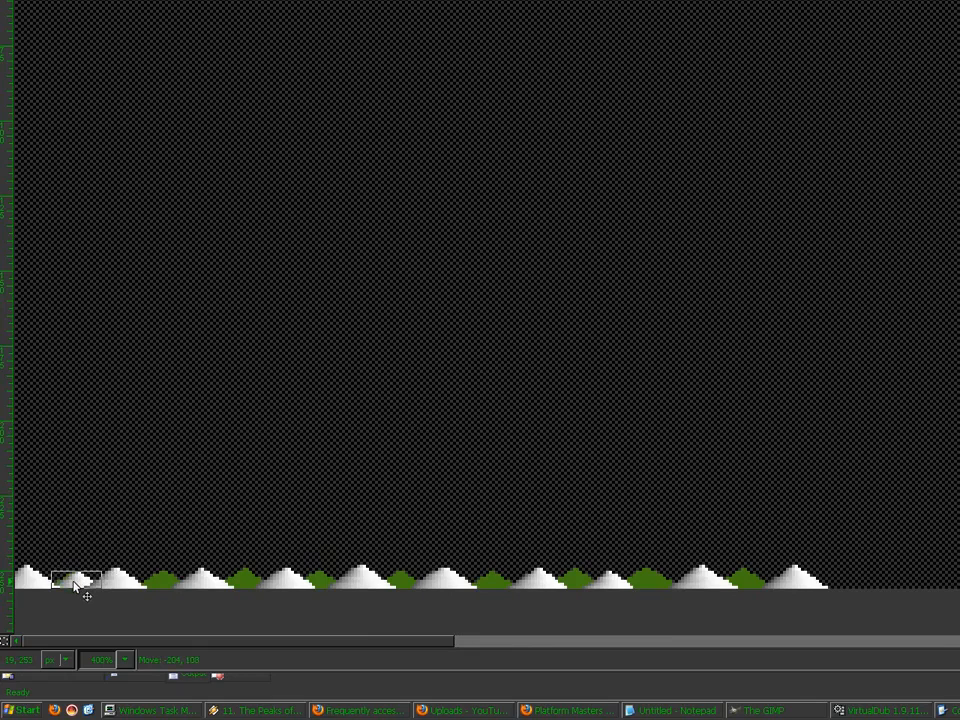
drag(72, 585, 72, 585)
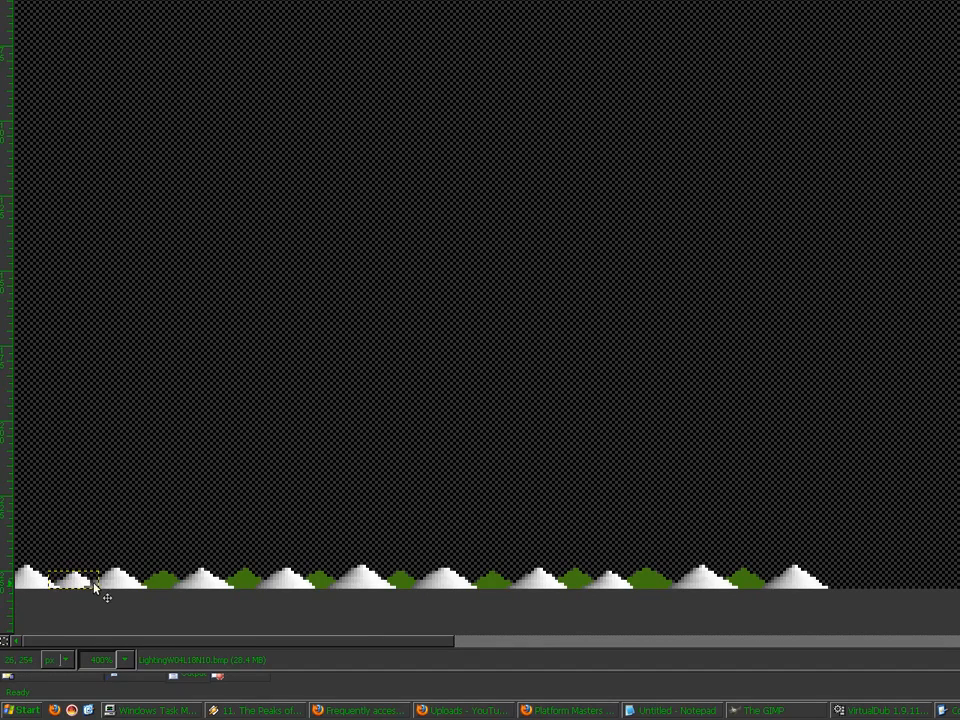
click(783, 420)
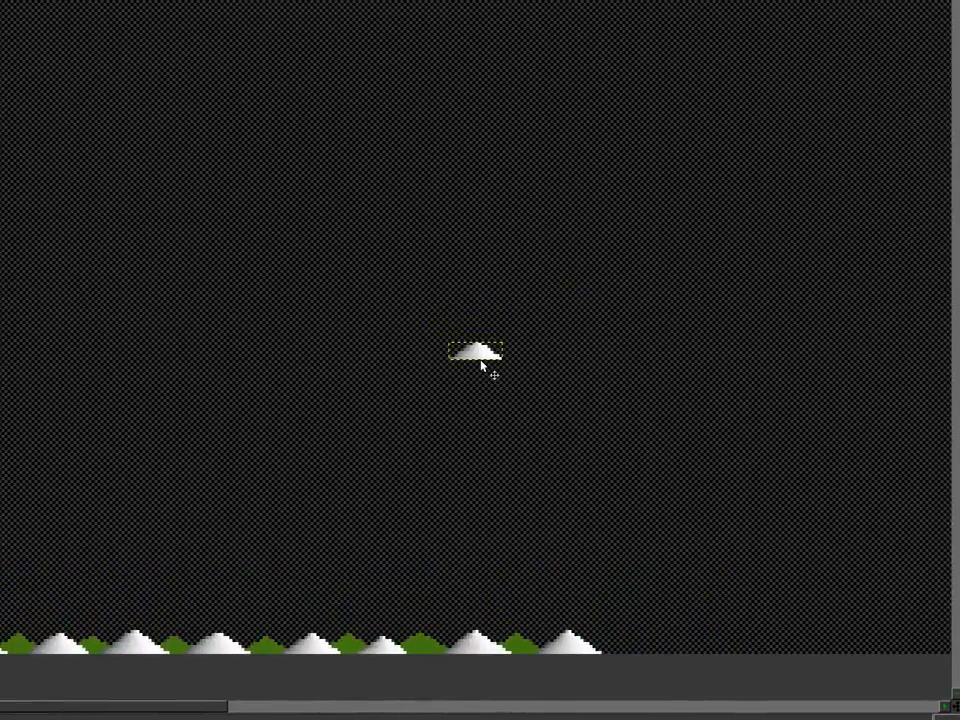
drag(710, 300, 168, 587)
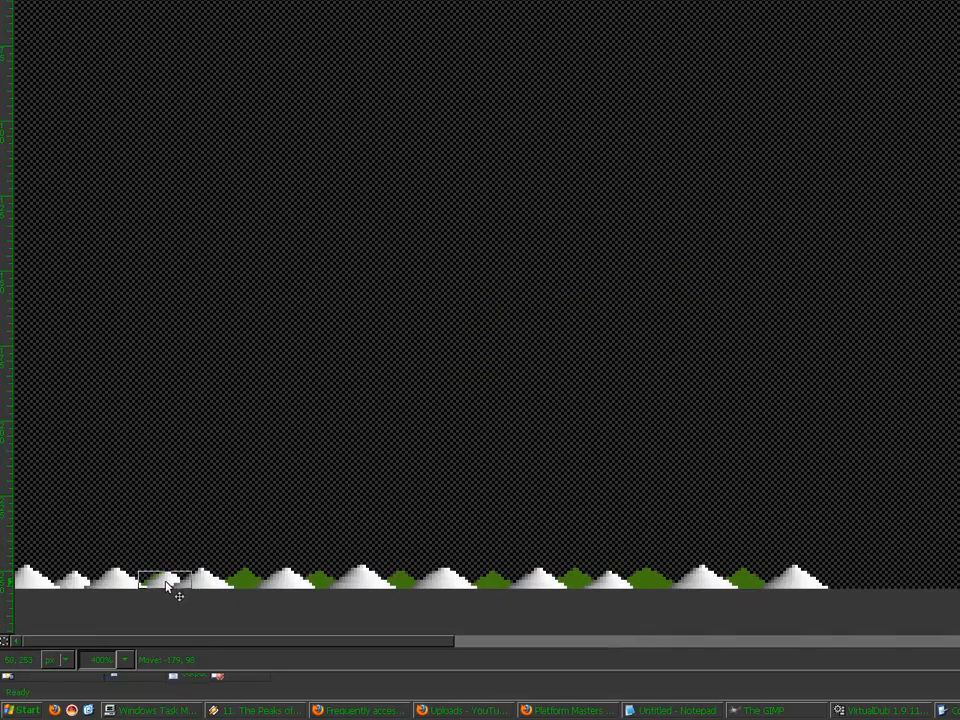
click(795, 443)
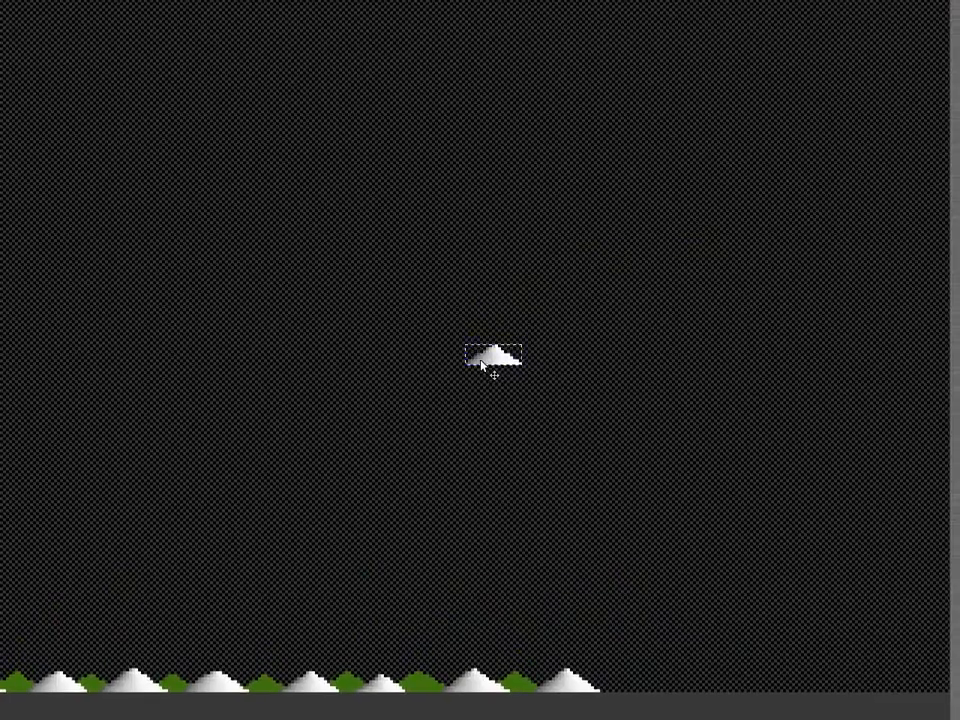
drag(608, 258, 119, 587)
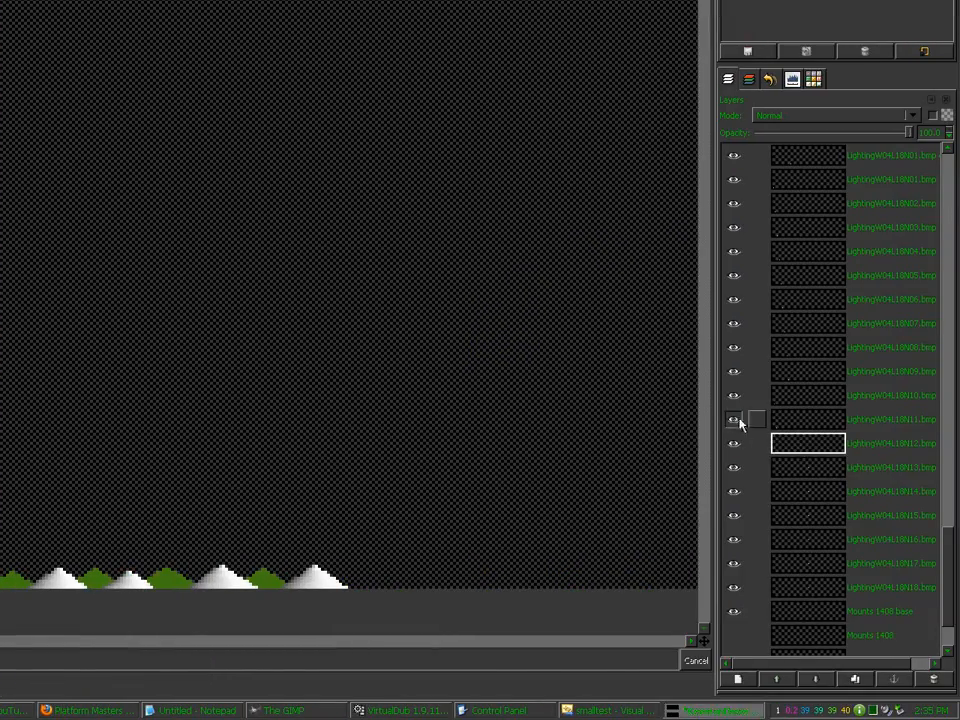
Step: Place the N13 through N16 lighting mountains along the bottom row
click(787, 467)
drag(598, 254, 0, 422)
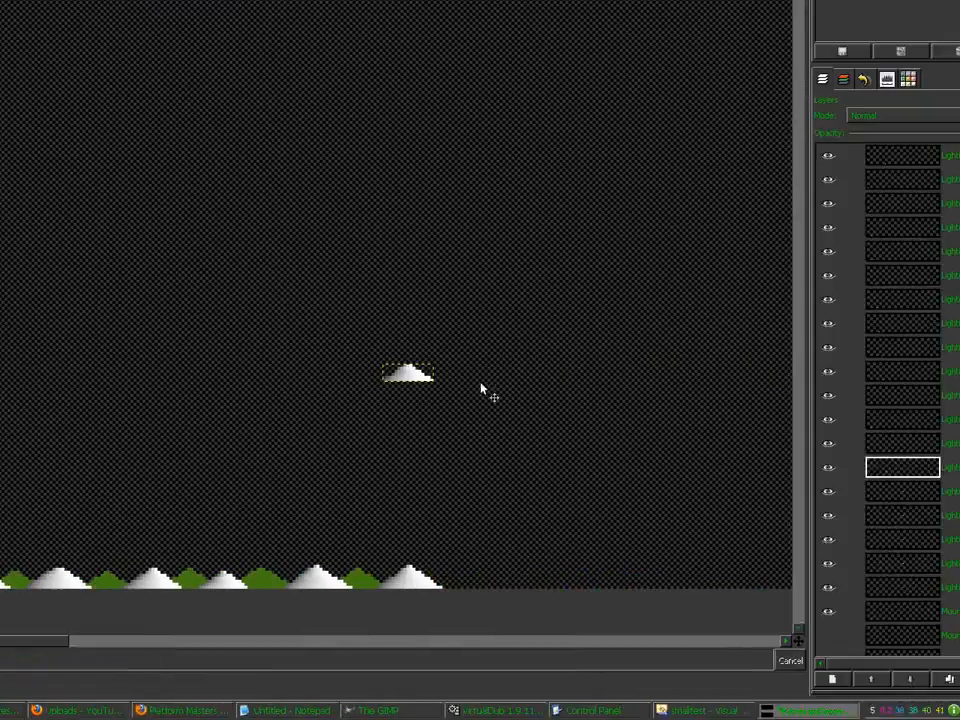
drag(482, 372, 20, 583)
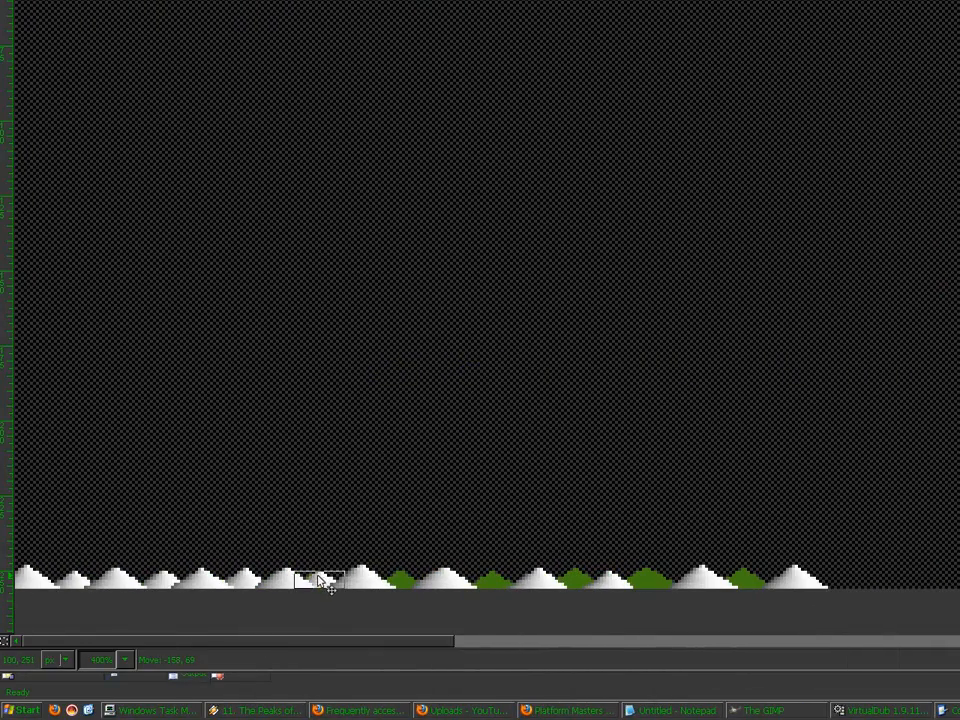
click(782, 459)
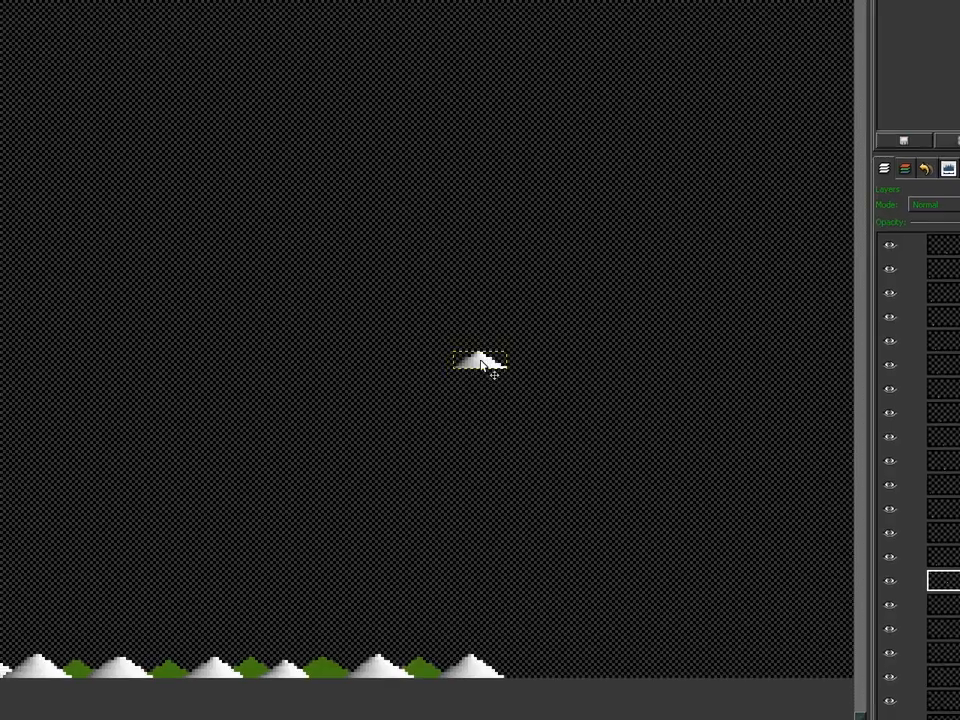
drag(666, 296, 269, 602)
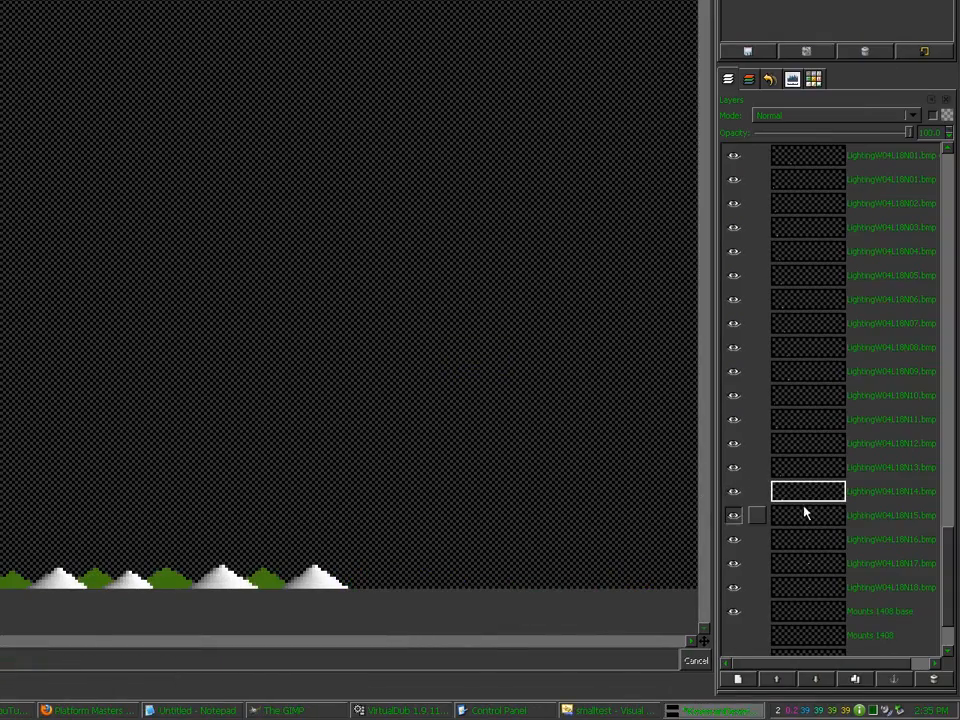
click(804, 511)
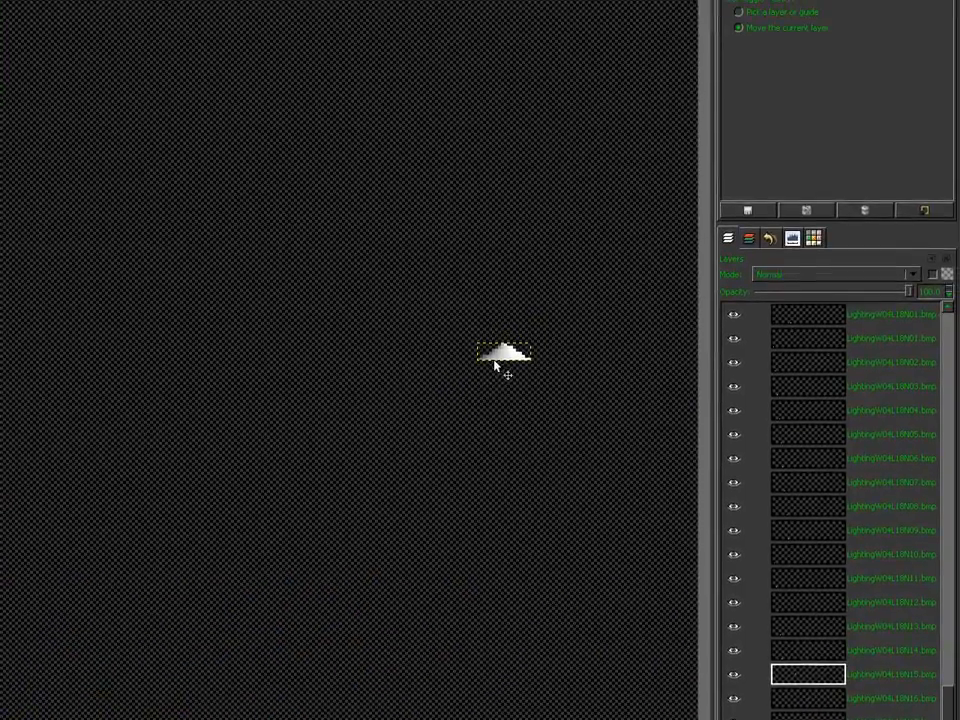
drag(527, 295, 41, 682)
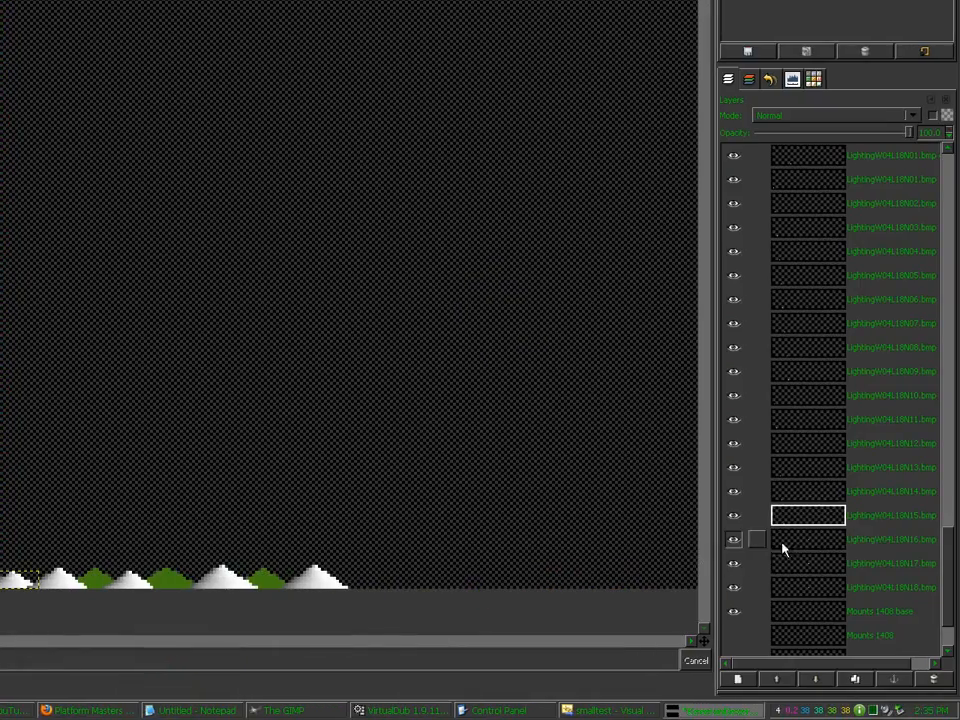
click(782, 561)
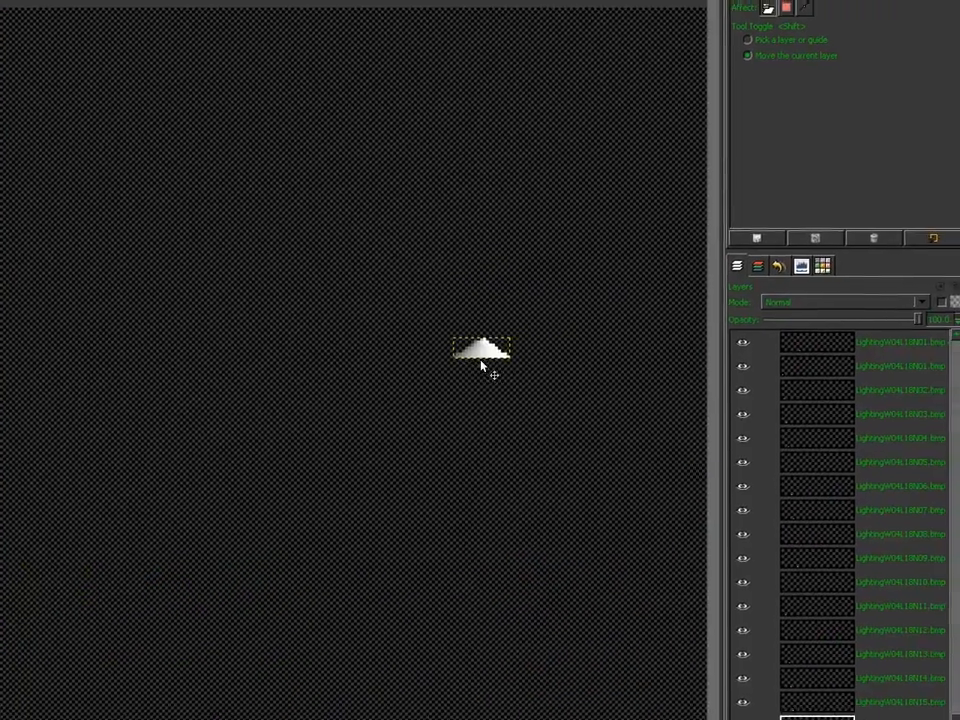
drag(560, 318, 186, 719)
drag(482, 591, 483, 589)
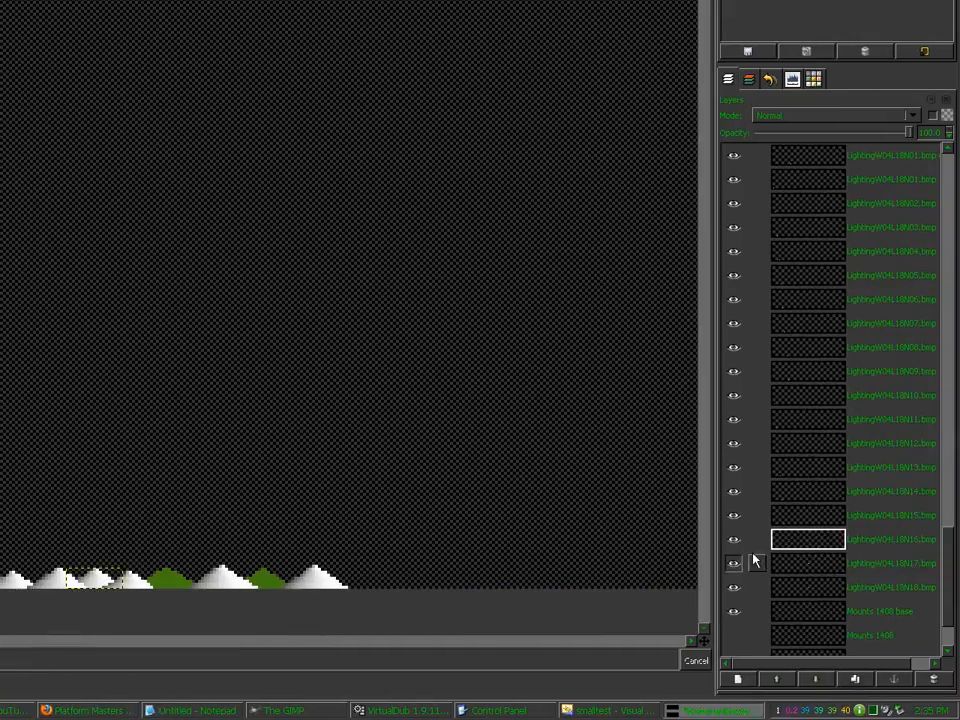
Step: Add the N17 and N18 mountains to the row and hide the Mounts 1408 base layer
click(780, 562)
drag(270, 247, 174, 643)
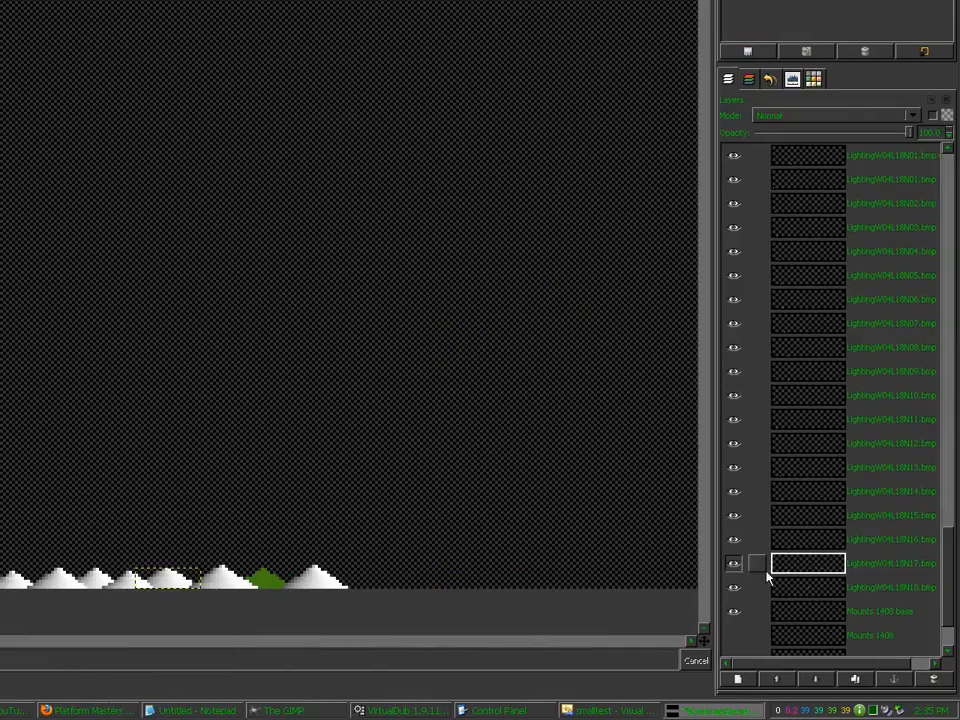
click(825, 588)
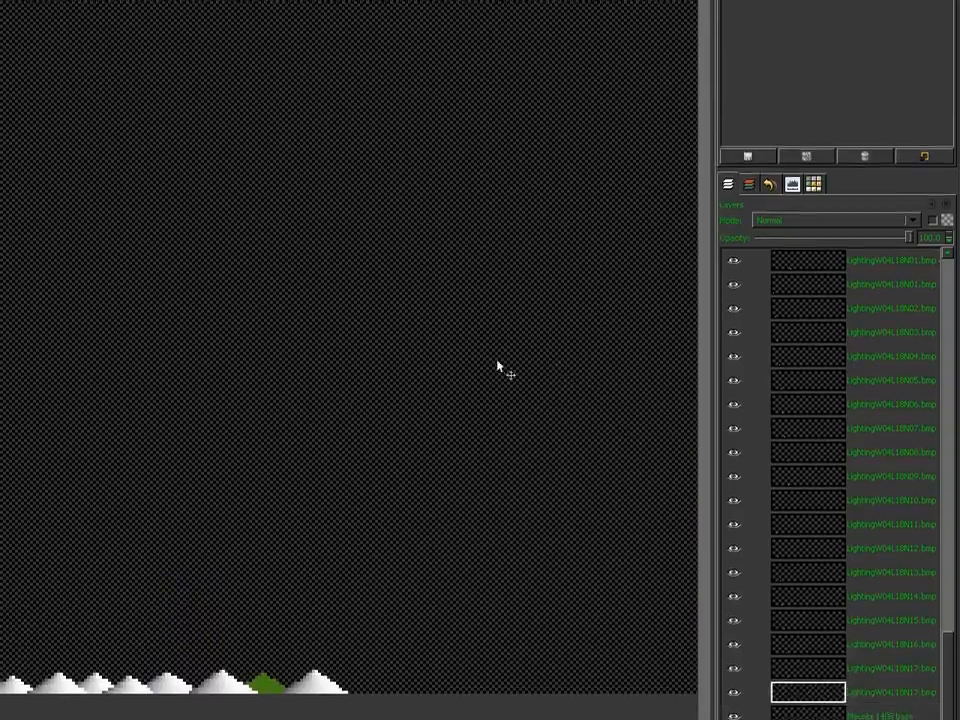
key(ctrl+v)
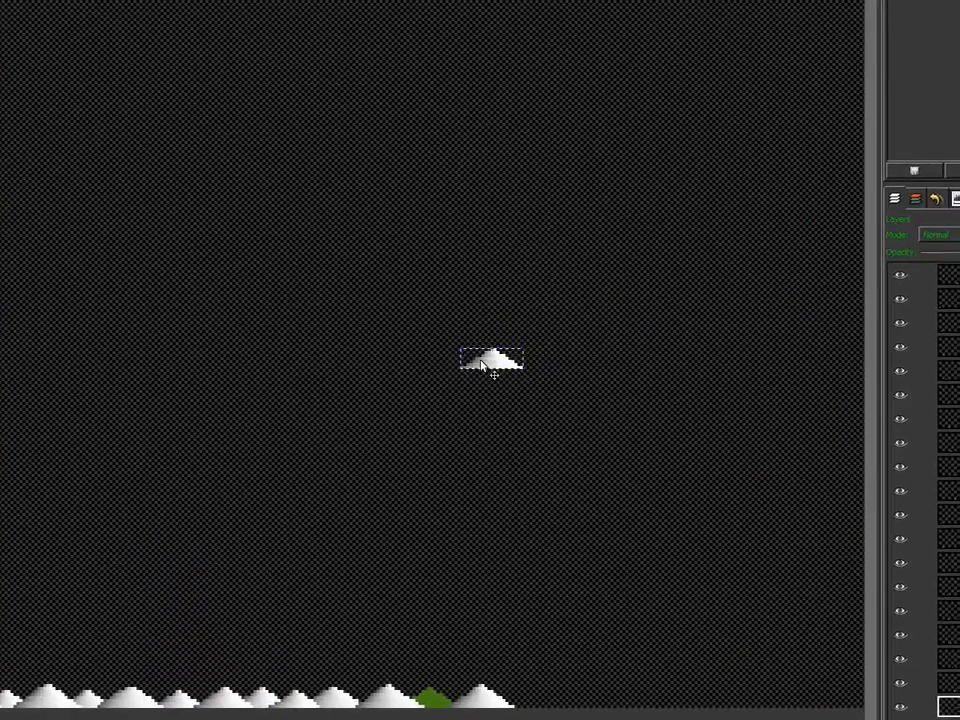
drag(317, 352, 246, 688)
drag(481, 586, 486, 586)
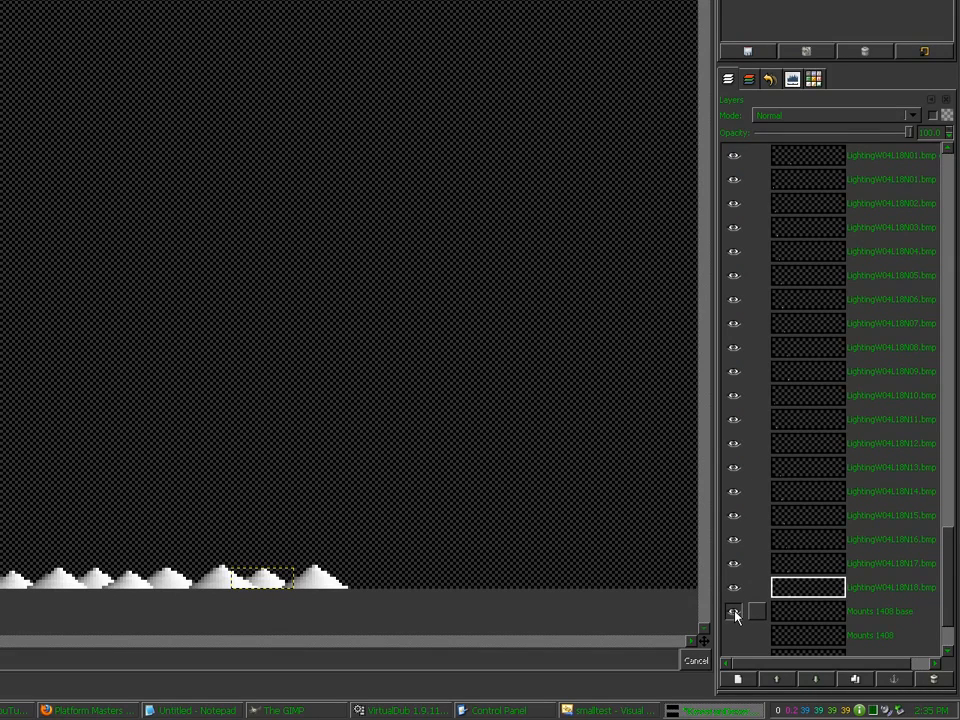
click(735, 613)
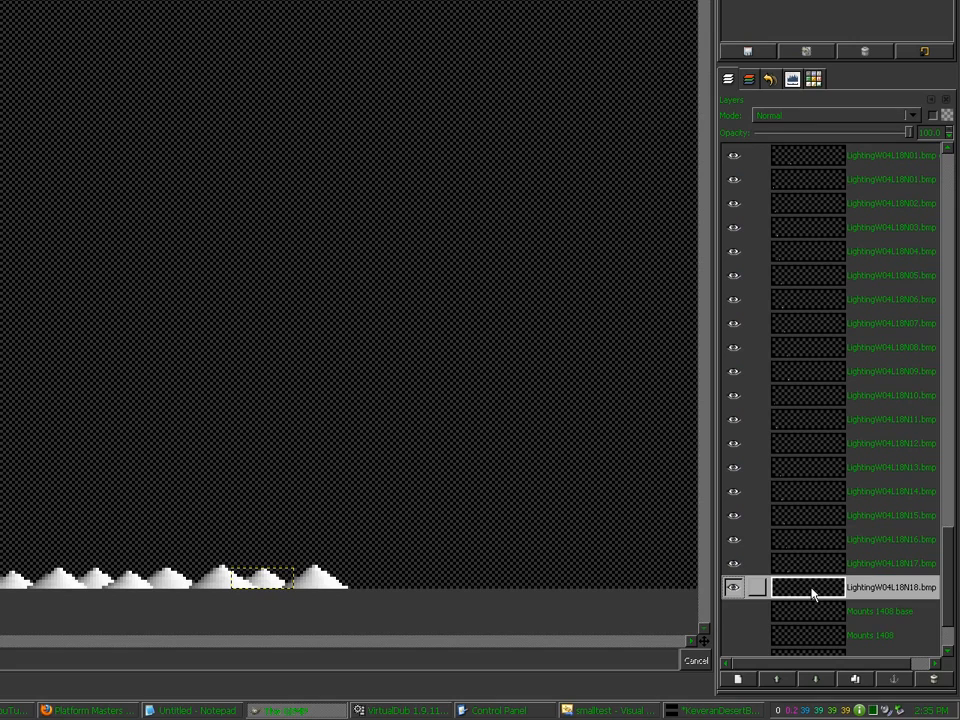
Step: Merge the visible lighting layers and name the result 'Mounts 1408 lighting'
key(ctrl+m)
key(Return)
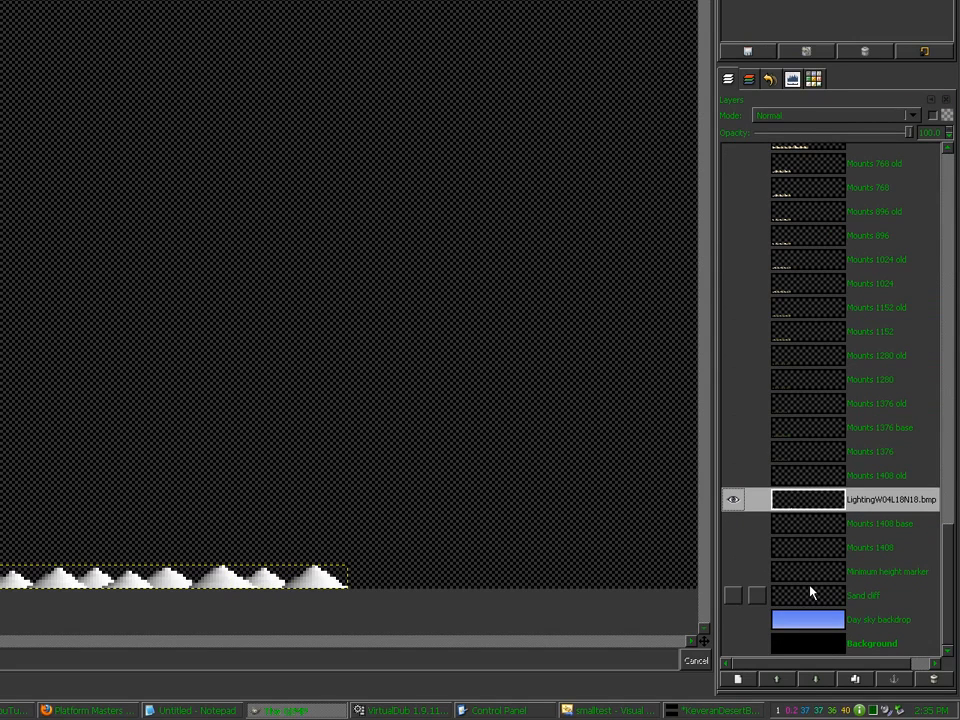
double_click(803, 503)
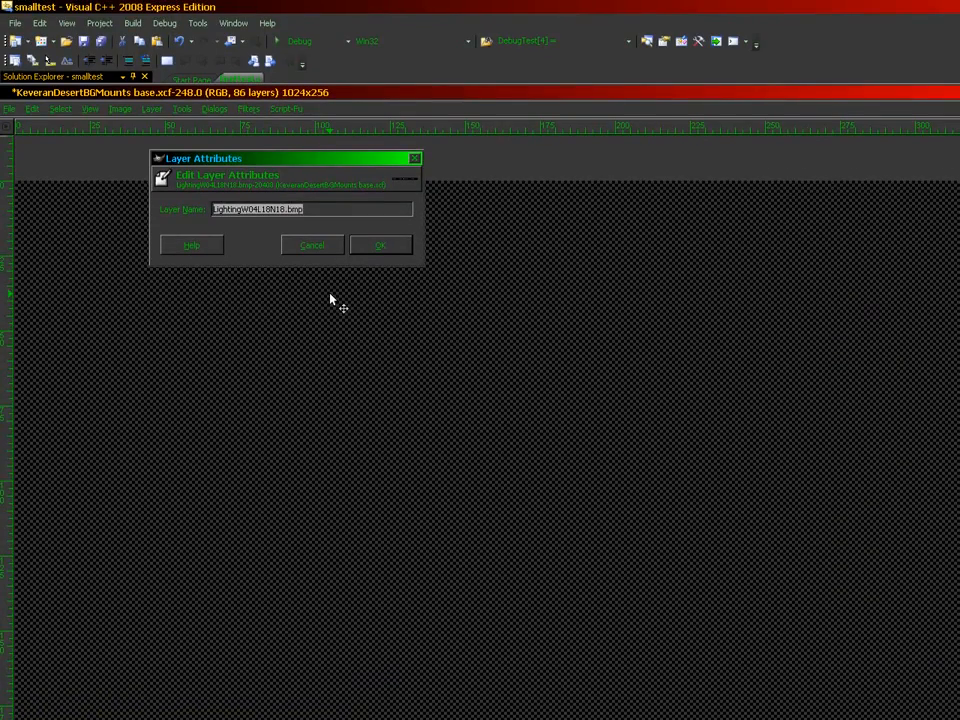
text(Nounts 1408)
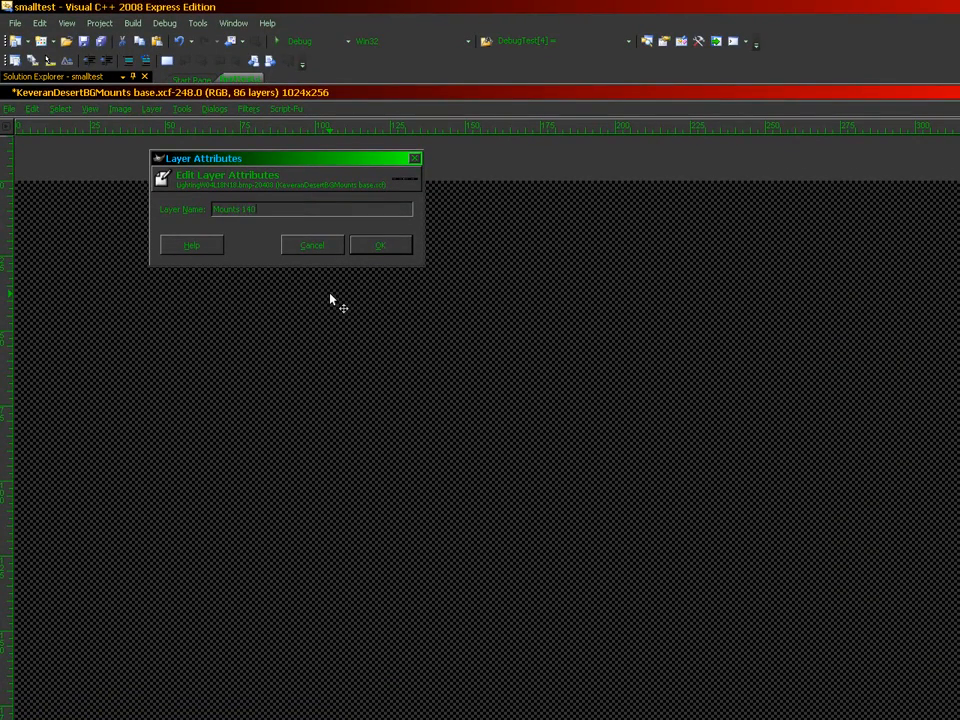
text( lighting)
key(Return)
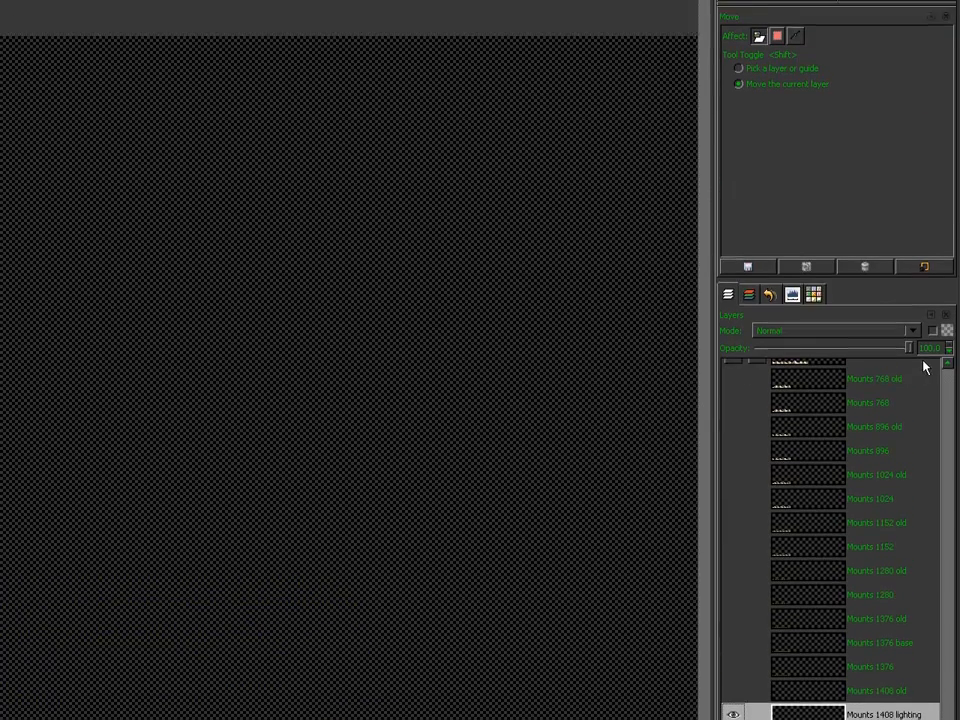
Step: Set Mounts 1408 lighting to Multiply mode at 57.3% opacity
text(1)
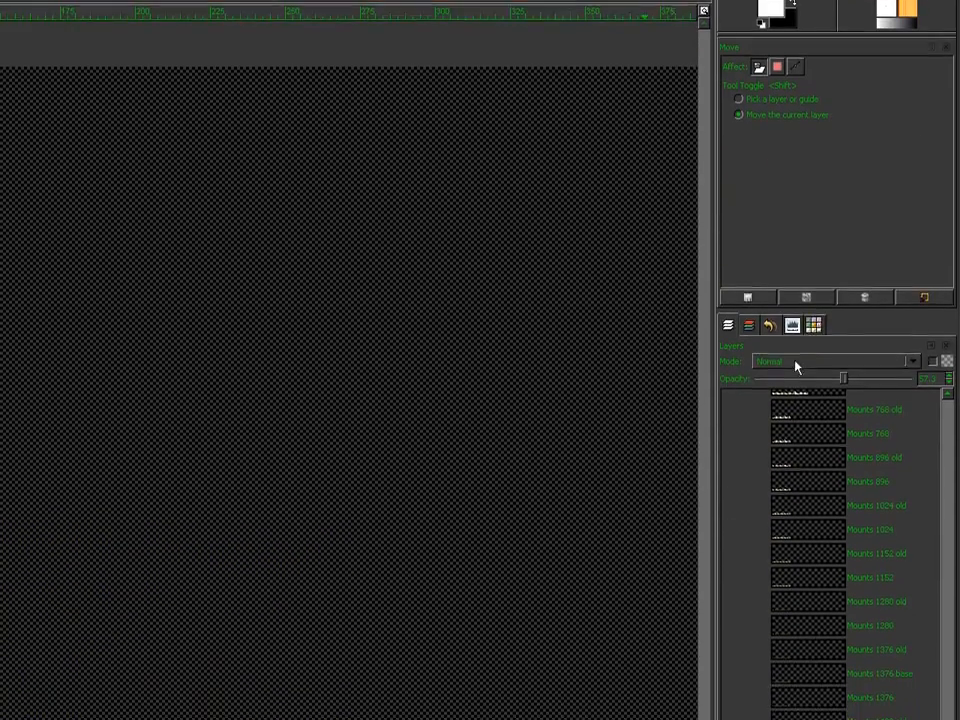
click(795, 115)
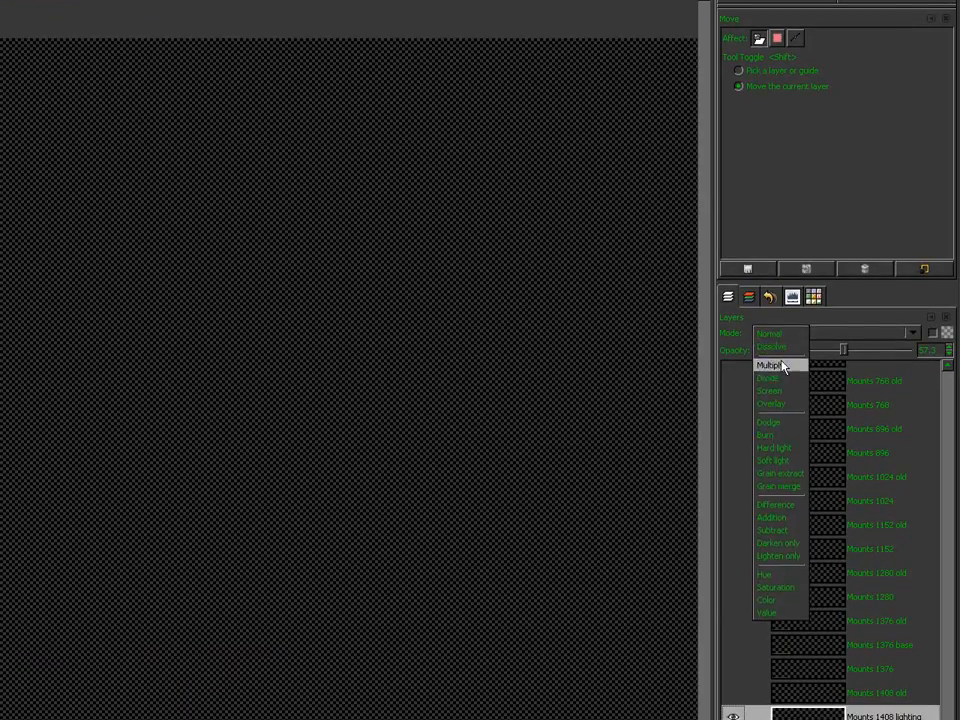
click(784, 377)
click(729, 52)
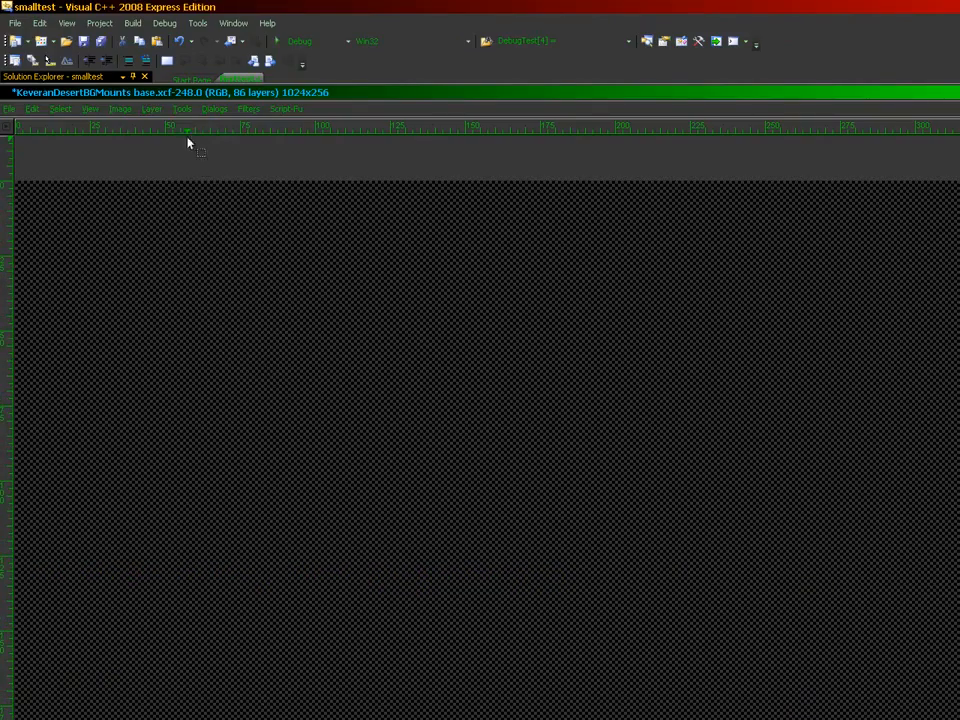
Step: Open Scale Layer, then show Mounts 1376 base and make it the active layer
click(151, 108)
click(168, 320)
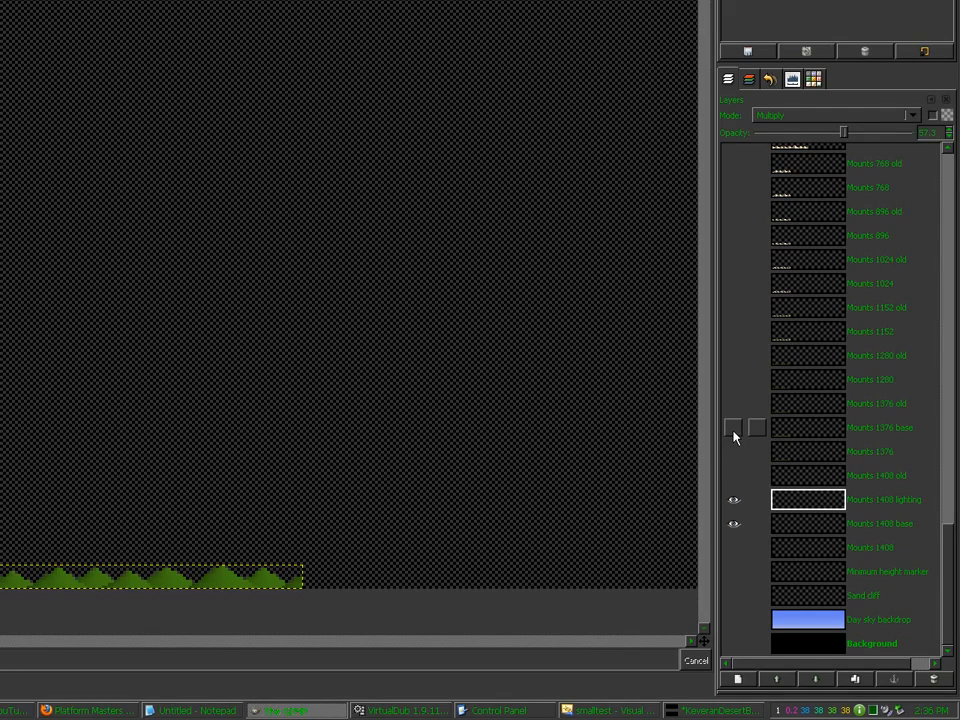
click(733, 433)
click(768, 428)
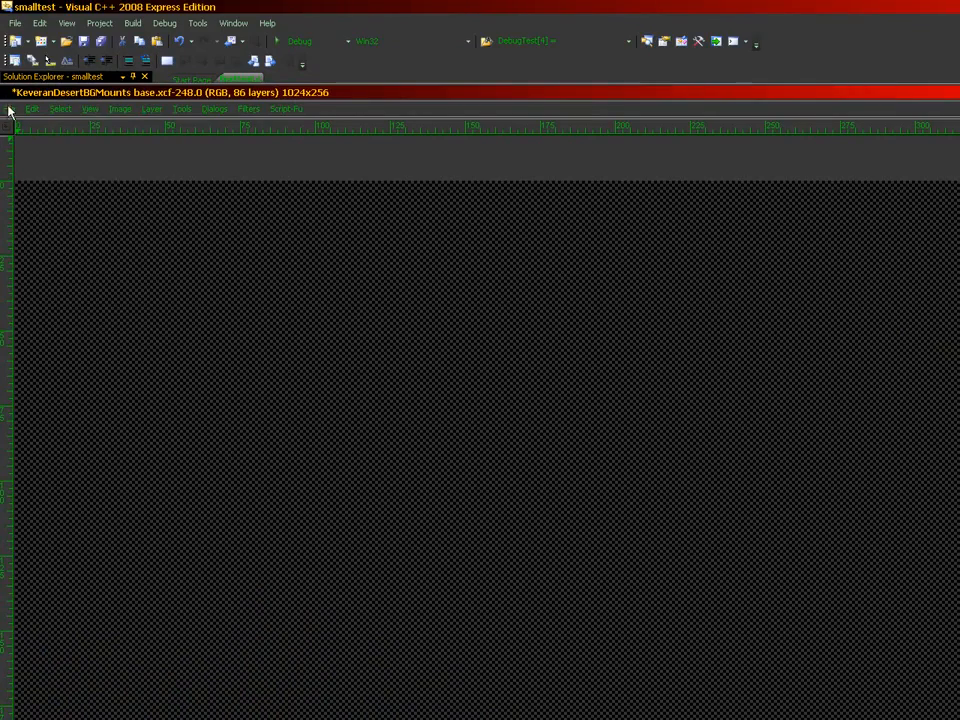
Step: Save the mountains file and import LightingW04L17N08.bmp and N07.bmp as layers
click(8, 110)
click(31, 214)
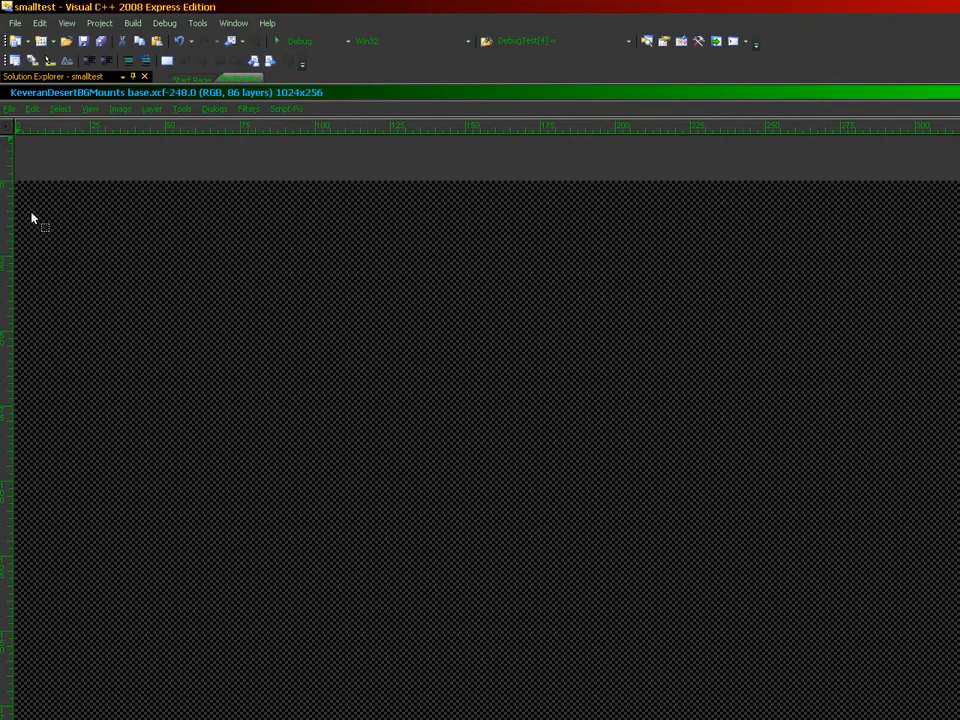
click(6, 108)
click(34, 160)
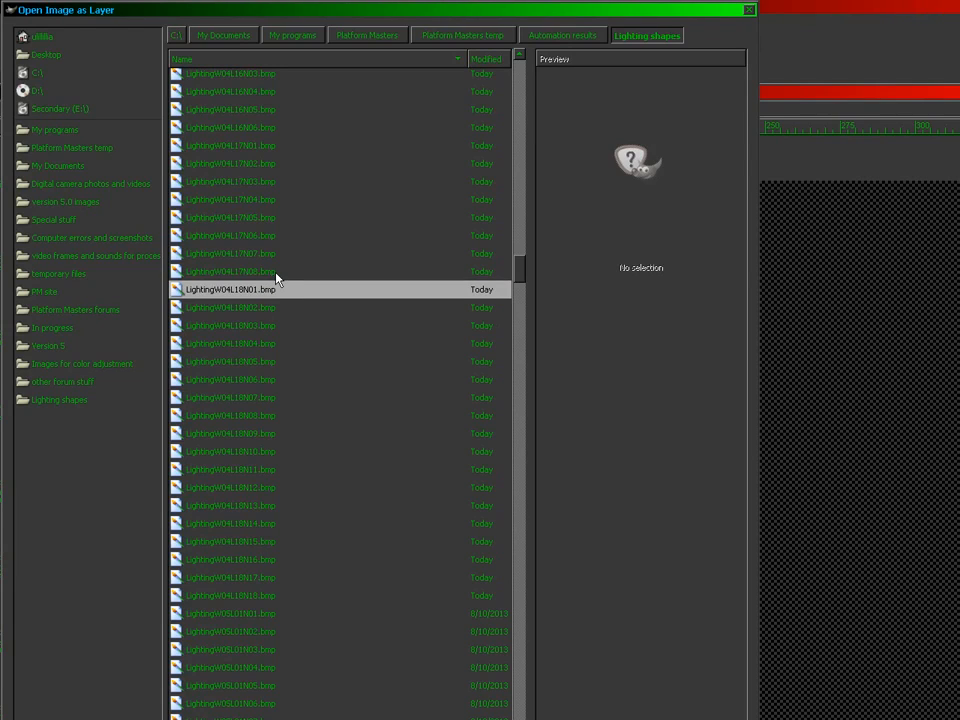
double_click(276, 271)
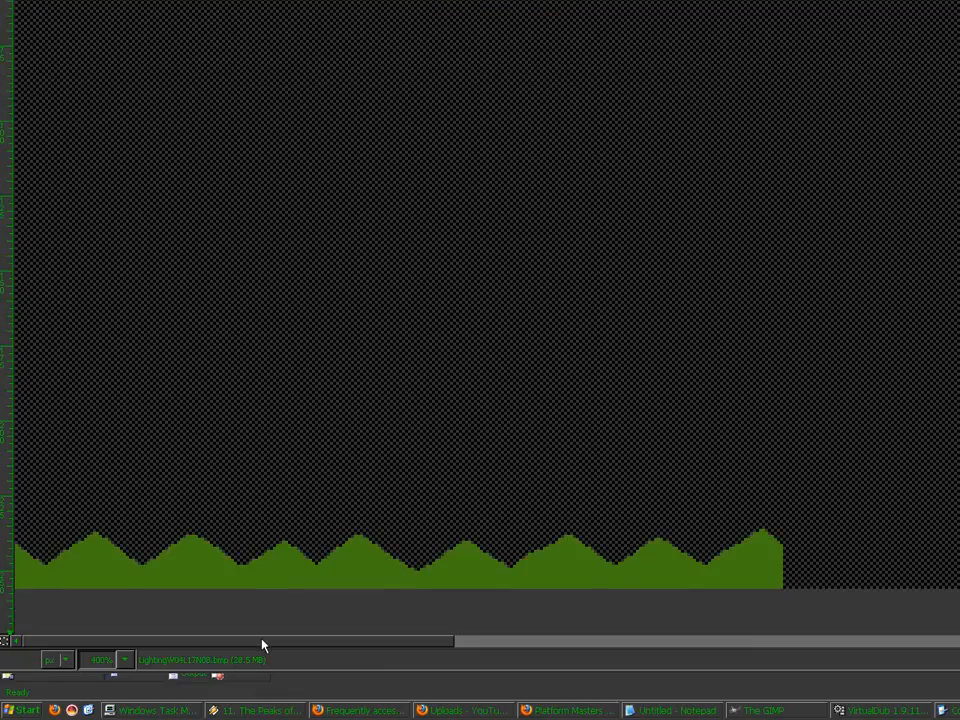
drag(262, 641, 522, 645)
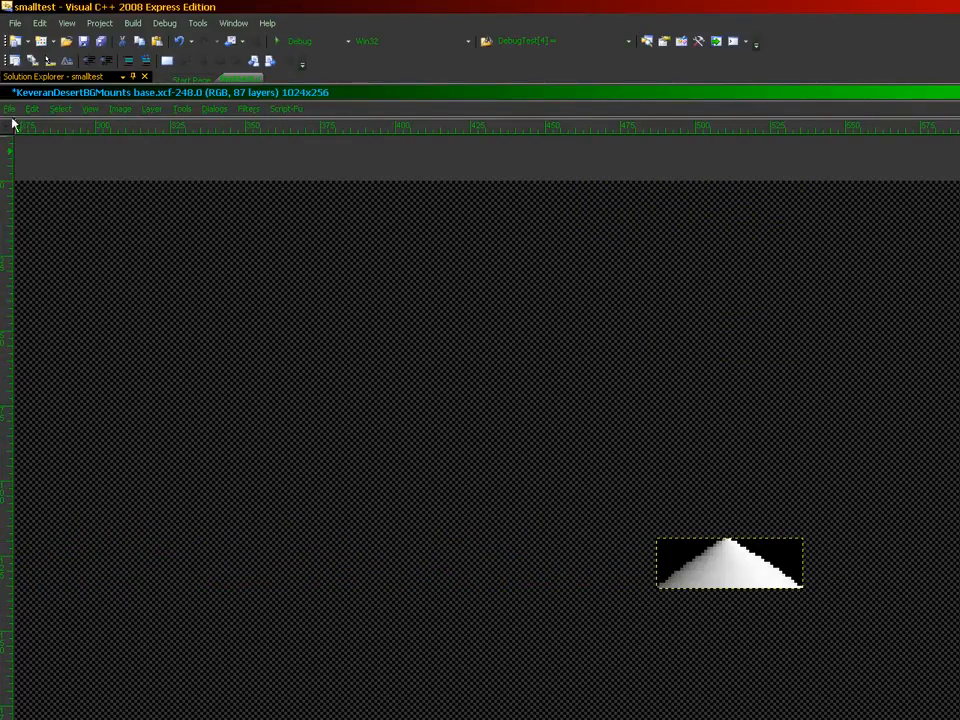
click(11, 109)
click(32, 160)
double_click(251, 290)
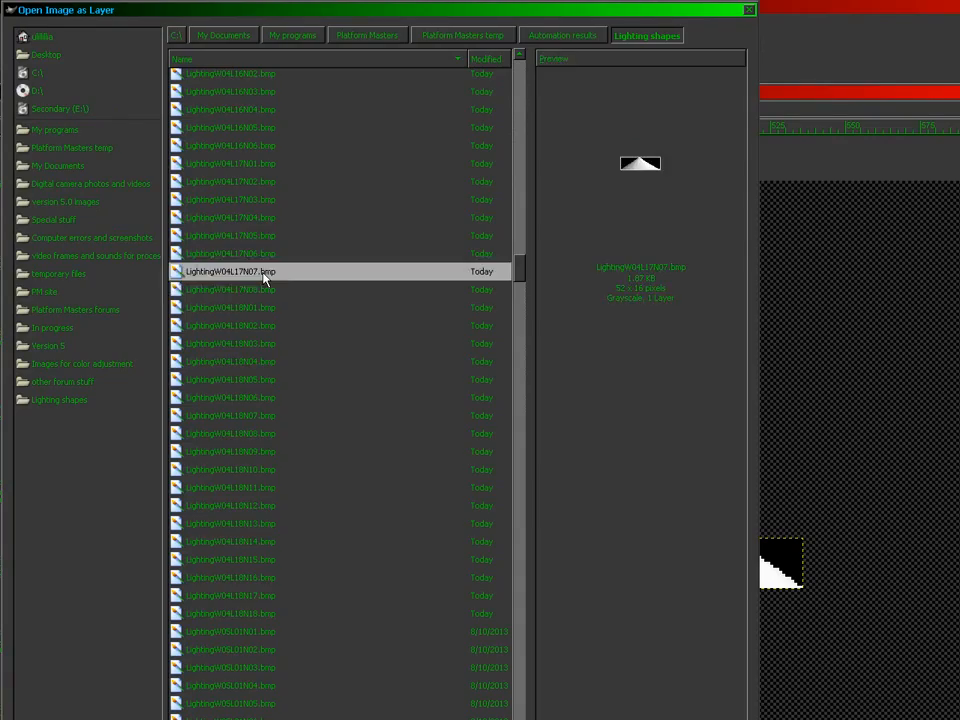
Step: Import LightingW04L17N06.bmp, N05.bmp and N04.bmp as new layers
click(9, 109)
click(10, 158)
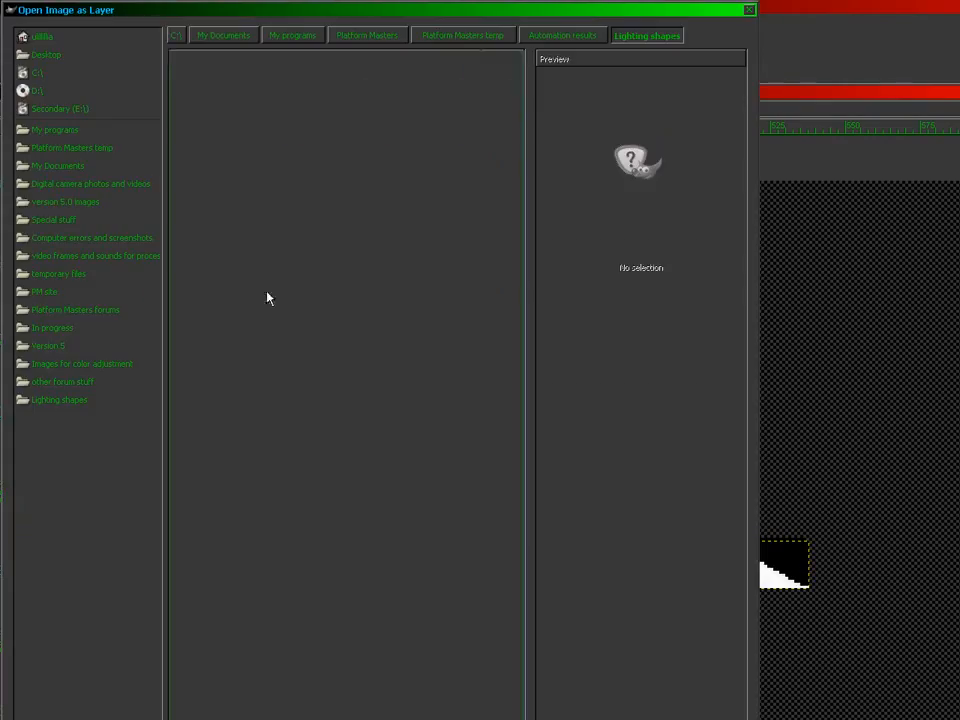
click(277, 272)
double_click(277, 275)
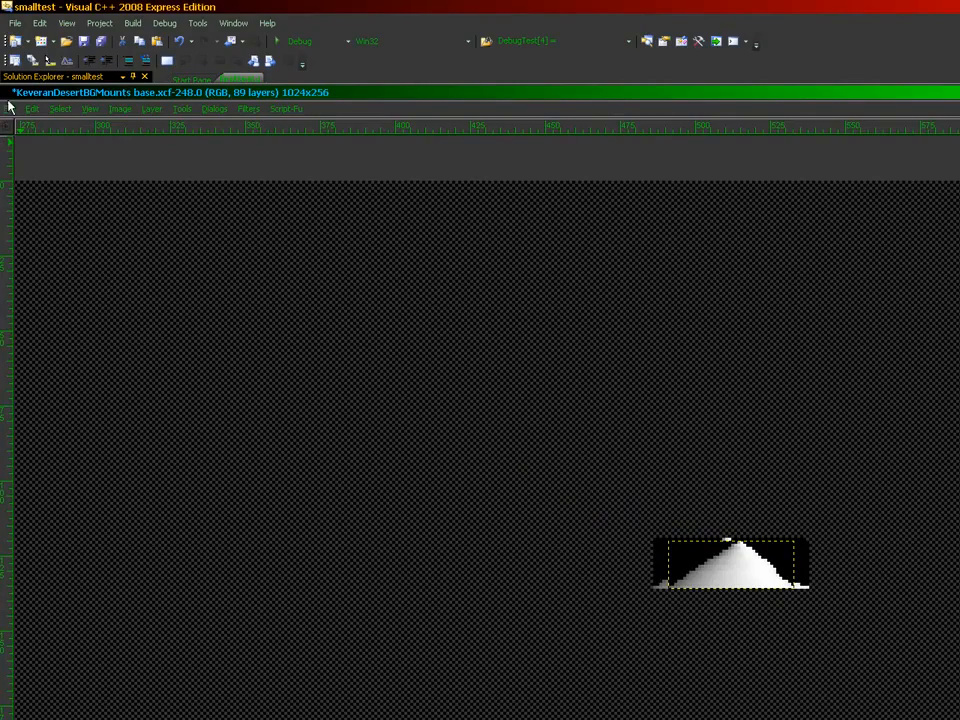
click(9, 108)
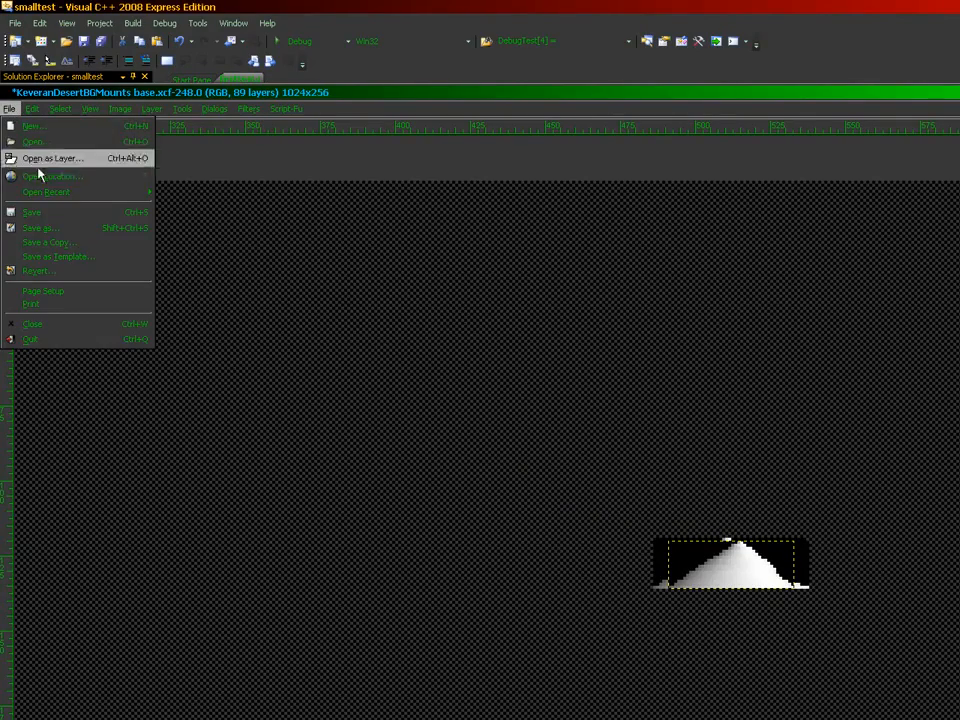
click(45, 157)
click(278, 272)
double_click(278, 272)
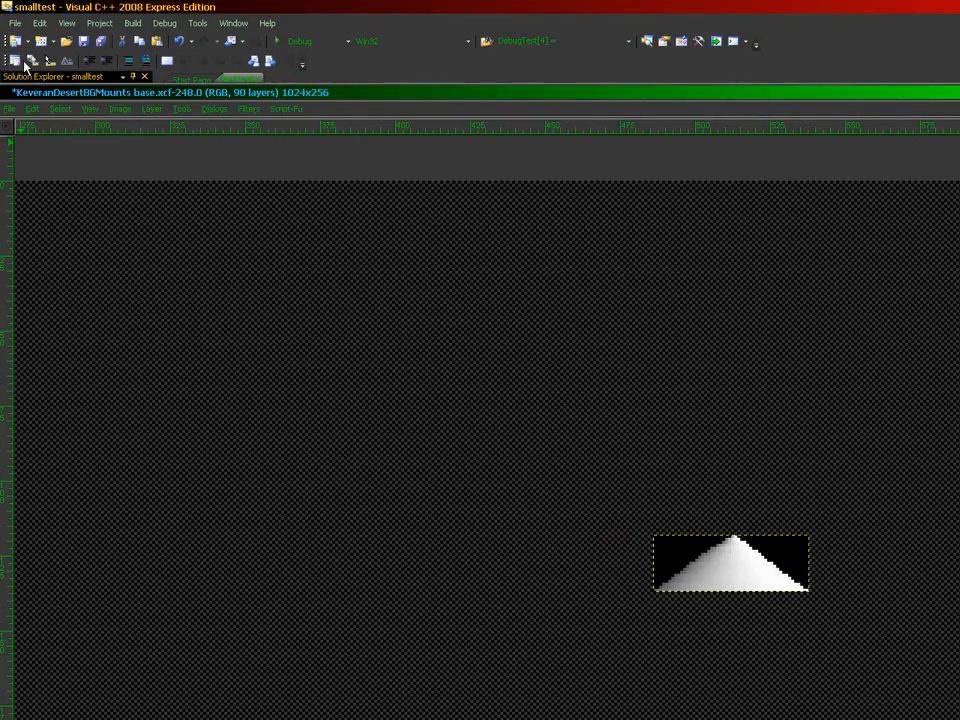
click(16, 108)
click(30, 158)
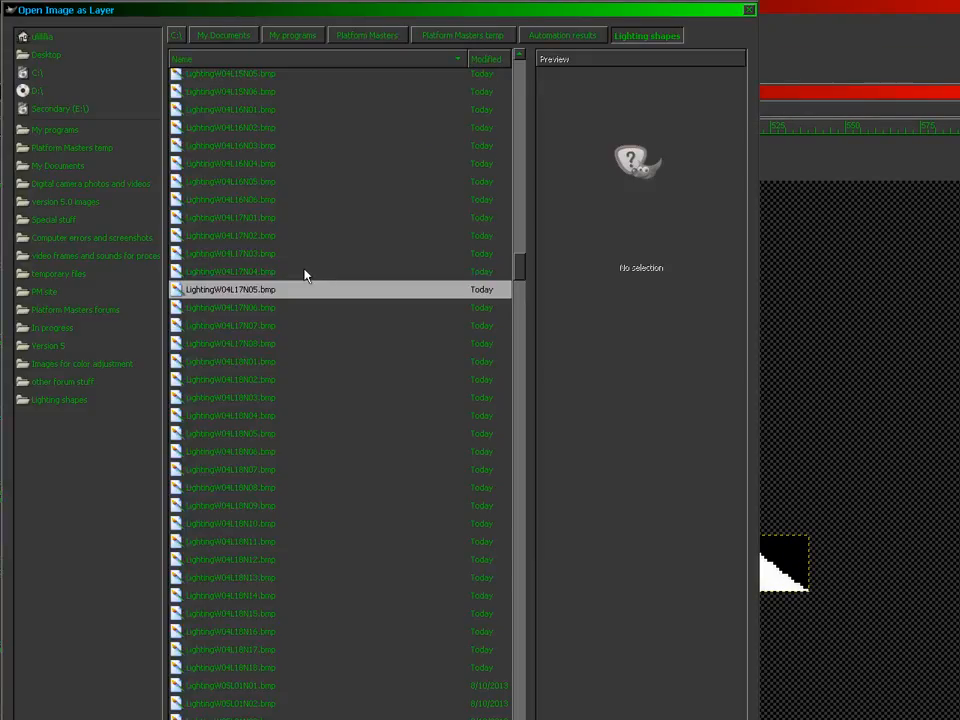
click(295, 275)
double_click(295, 275)
Step: Import LightingW04L17N03.bmp, N02.bmp and N01.bmp as new layers
click(12, 108)
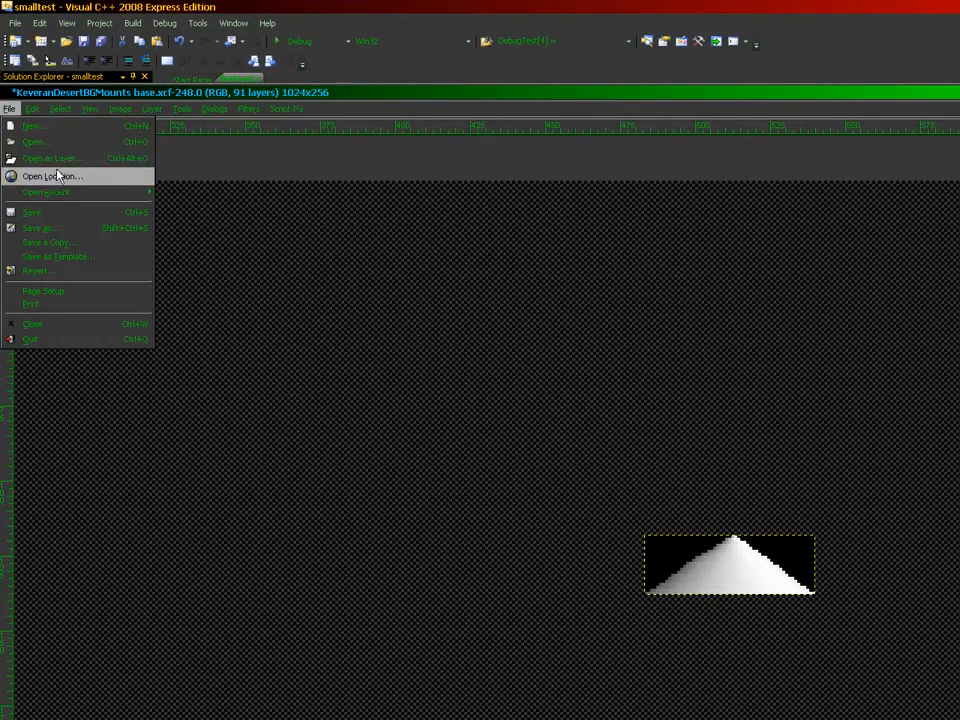
click(30, 157)
double_click(300, 274)
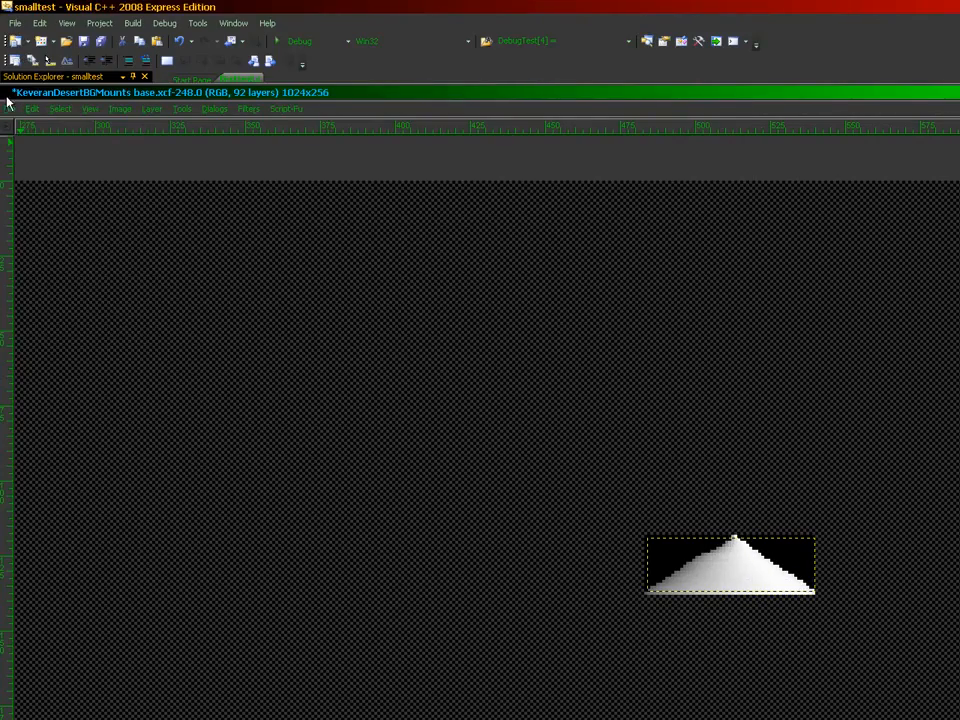
click(10, 108)
click(44, 160)
click(270, 279)
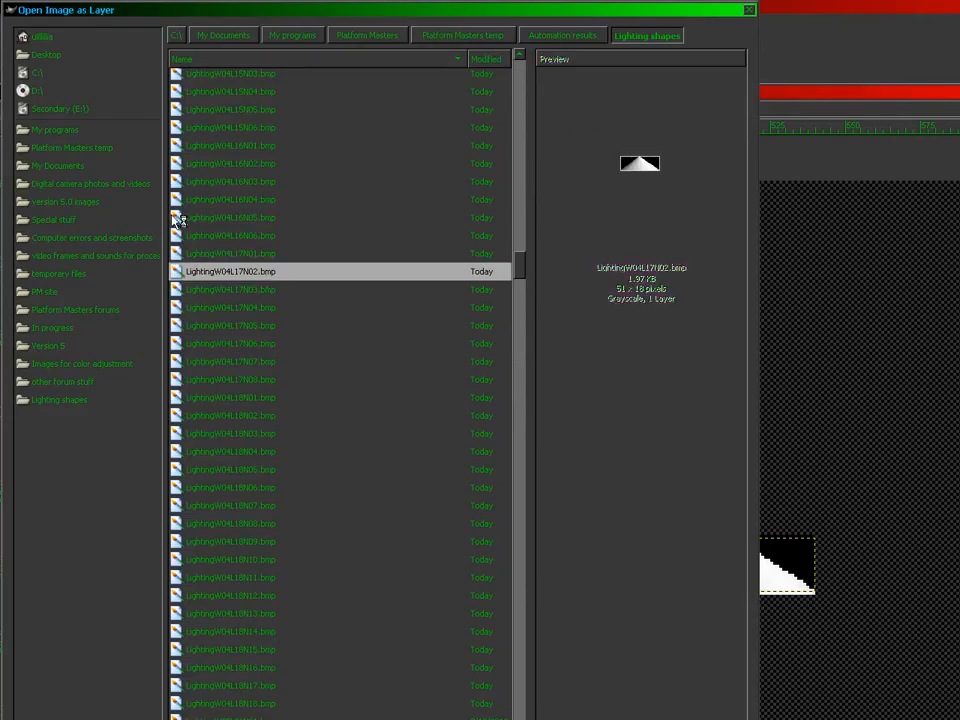
double_click(270, 274)
click(12, 108)
click(30, 157)
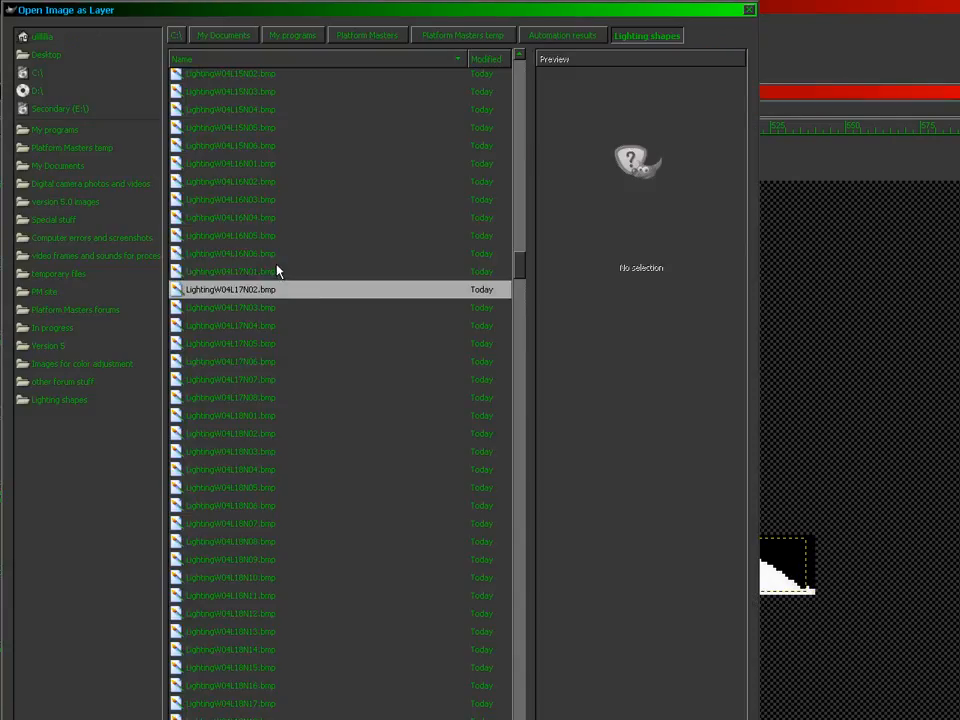
click(279, 274)
double_click(279, 274)
click(825, 43)
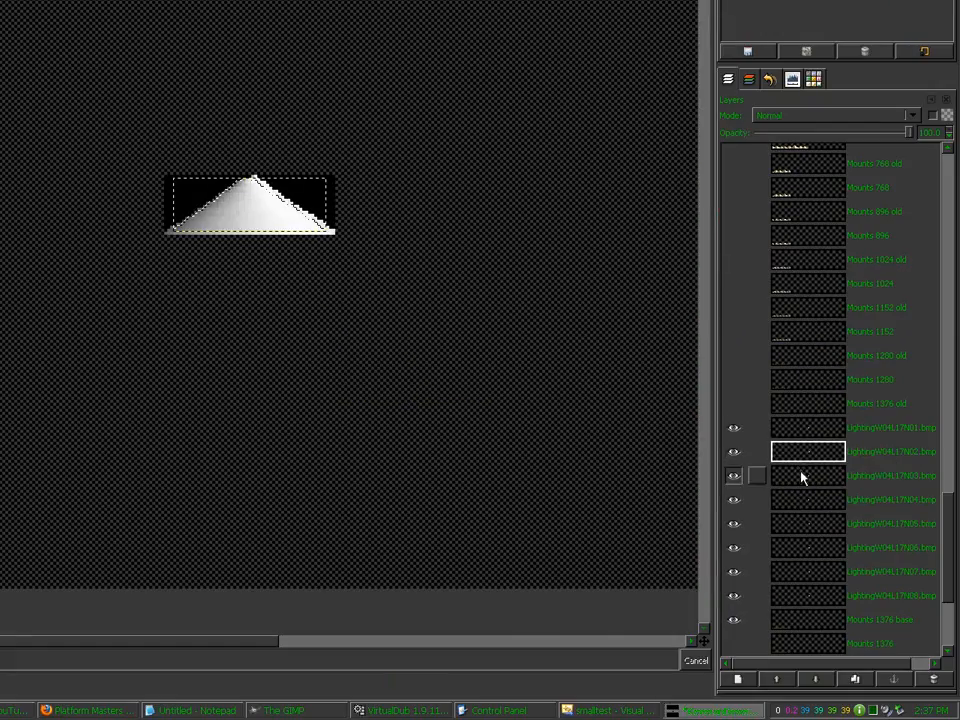
Step: Go through the imported LightingW04L17 layers one by one in the Layers dock
click(952, 639)
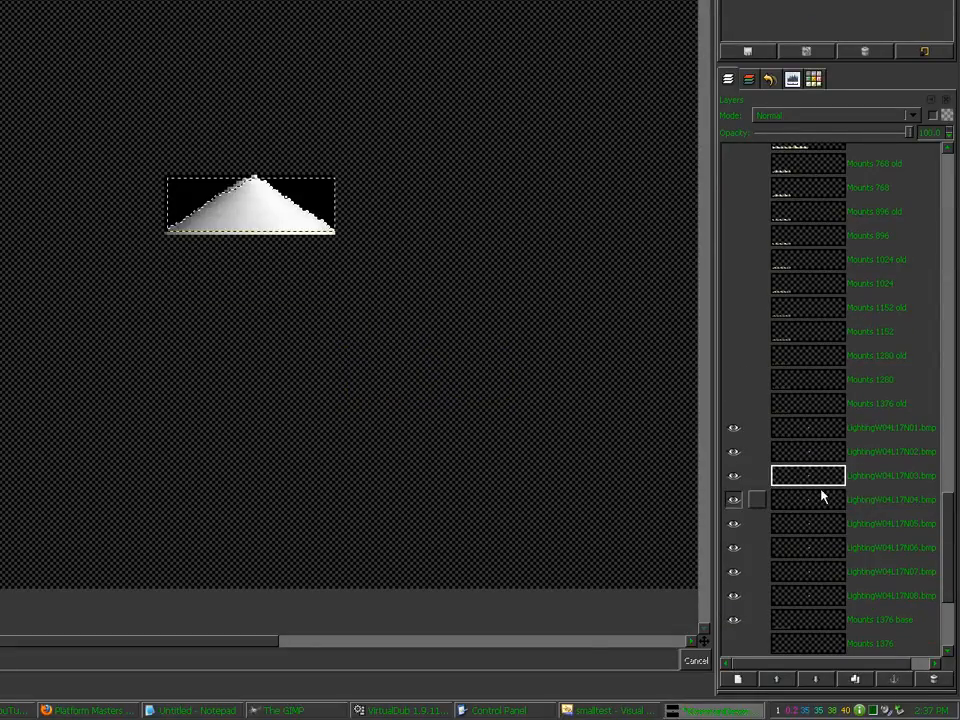
click(952, 670)
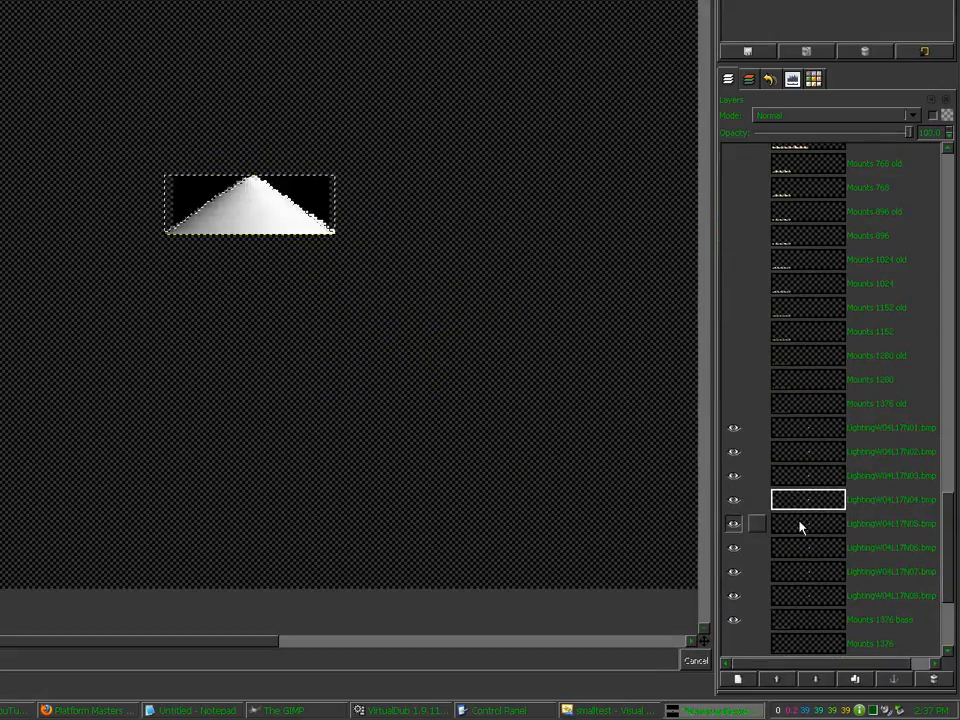
click(952, 682)
click(465, 351)
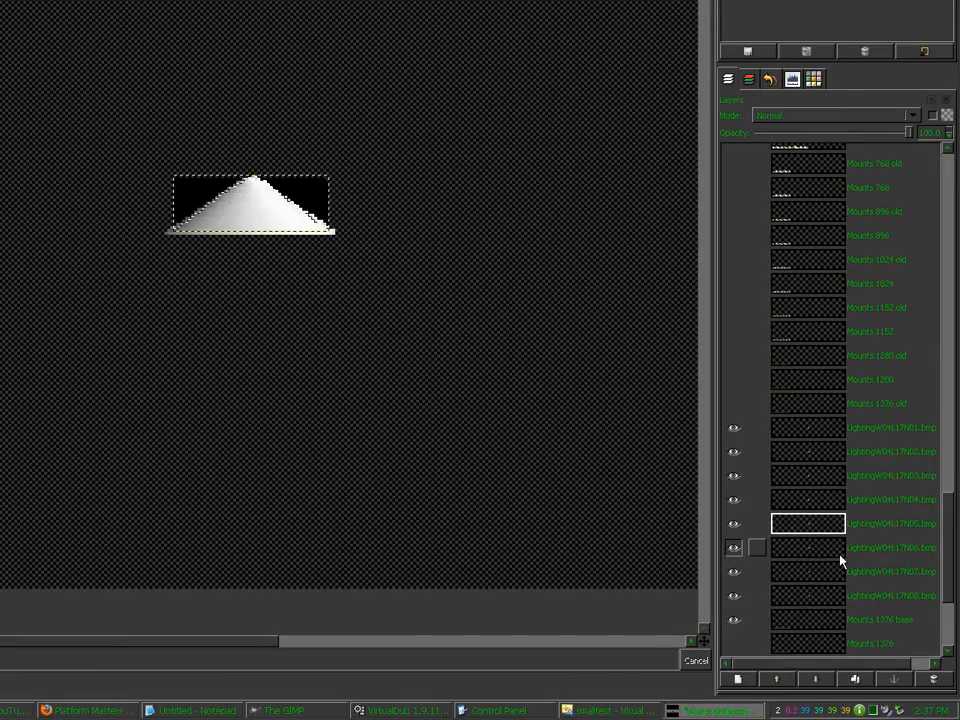
click(952, 716)
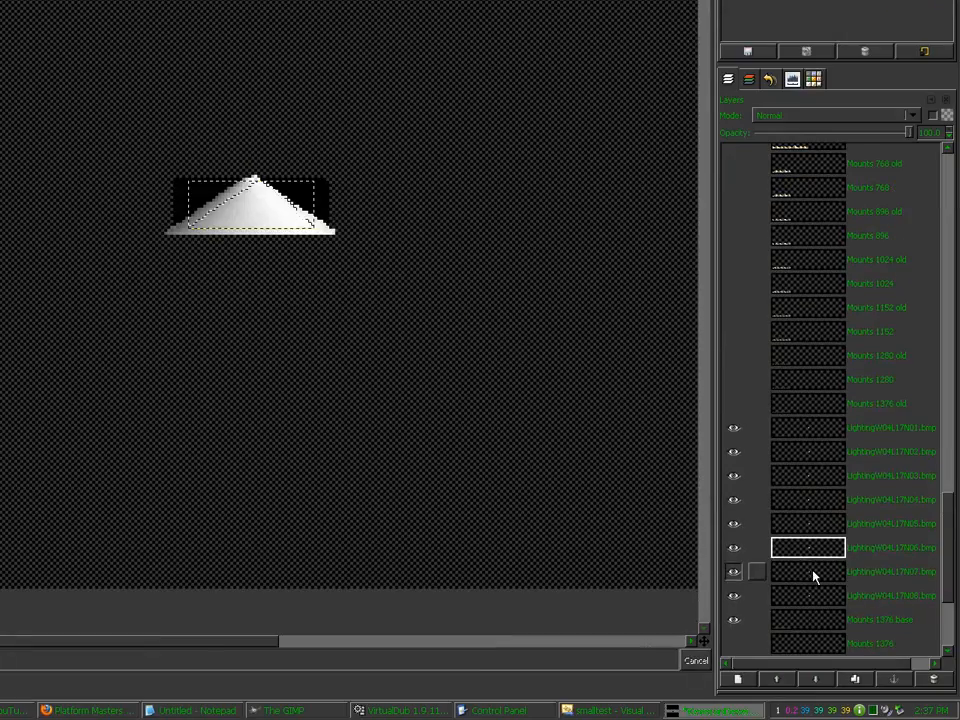
click(812, 571)
click(480, 360)
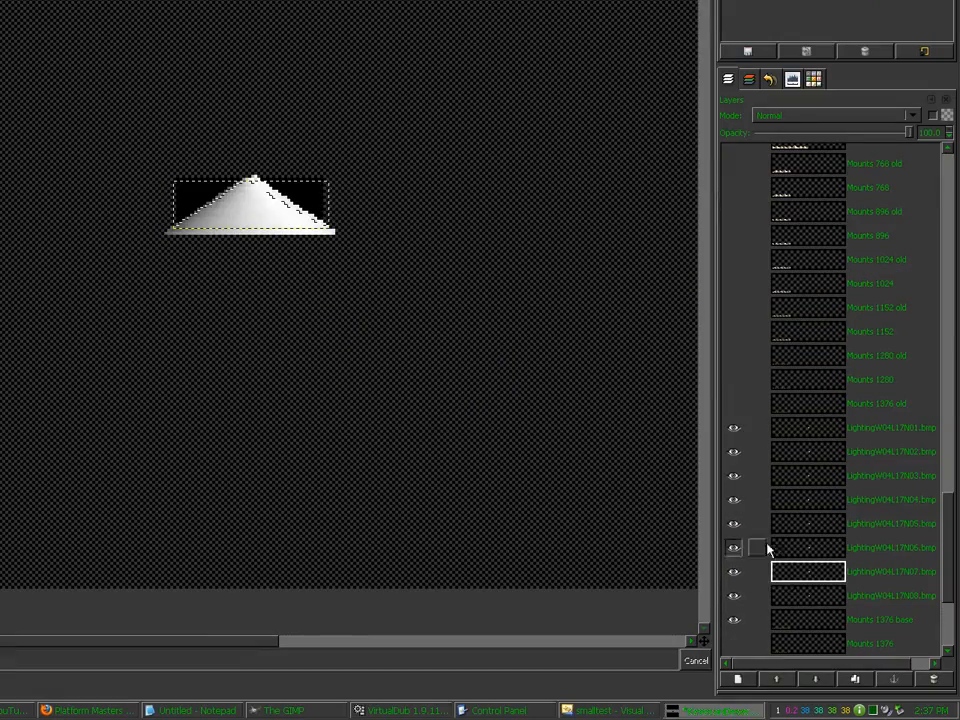
click(797, 598)
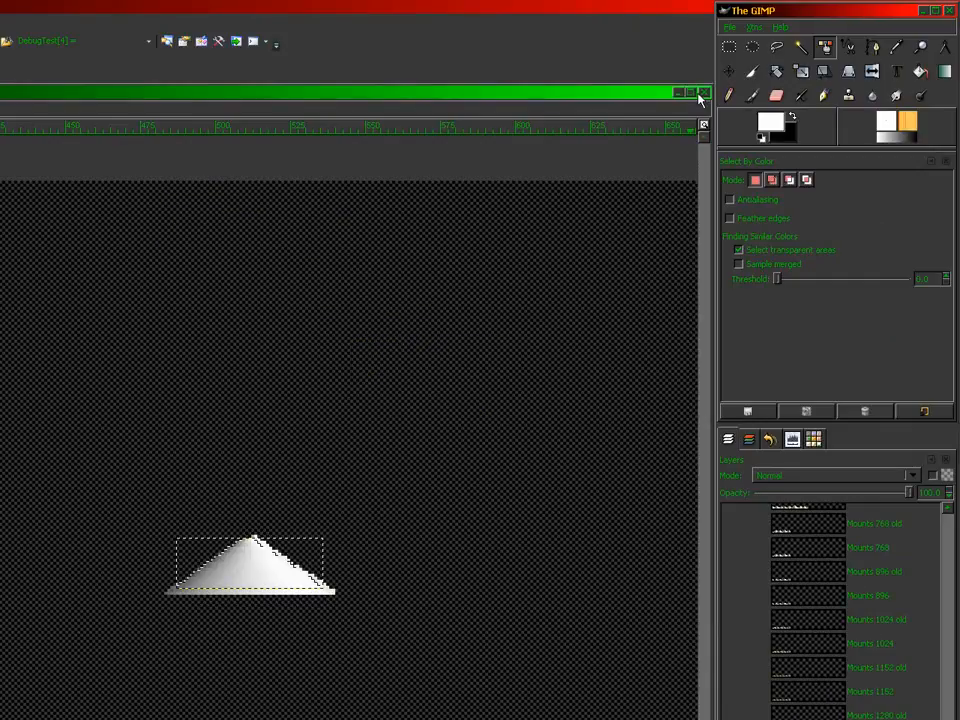
Step: Move a white lighting mound down and left onto the green hill row
key(r)
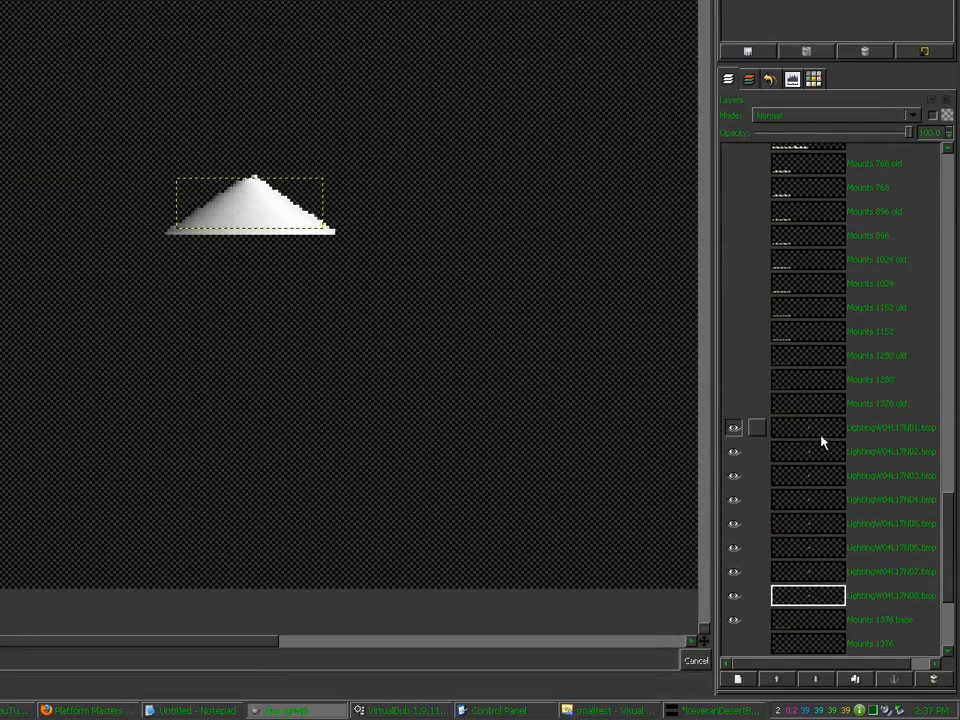
click(821, 437)
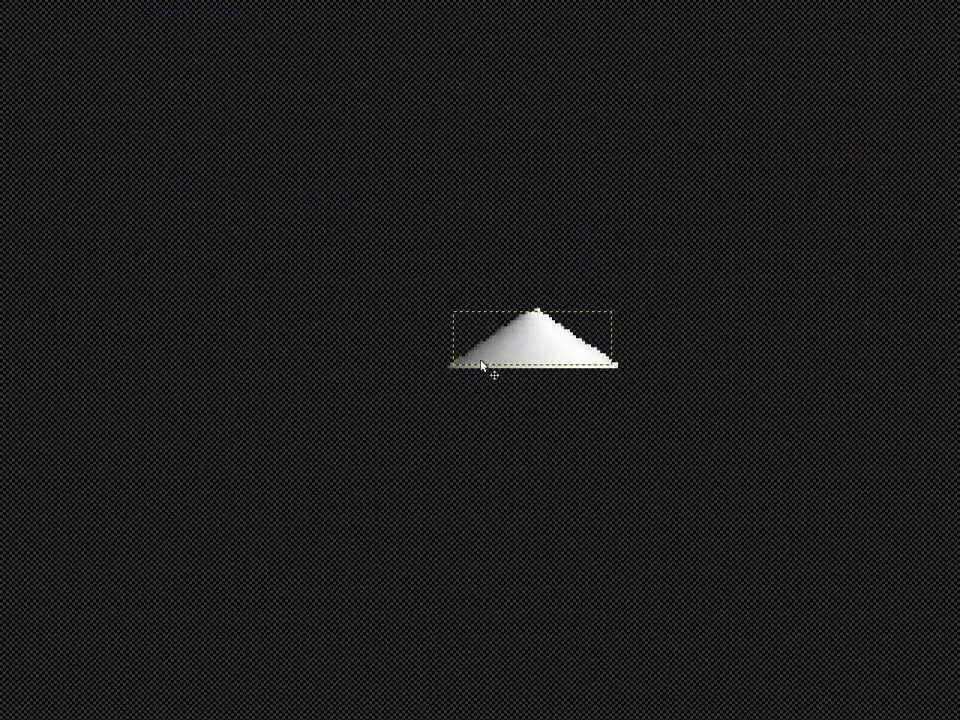
drag(328, 229, 146, 594)
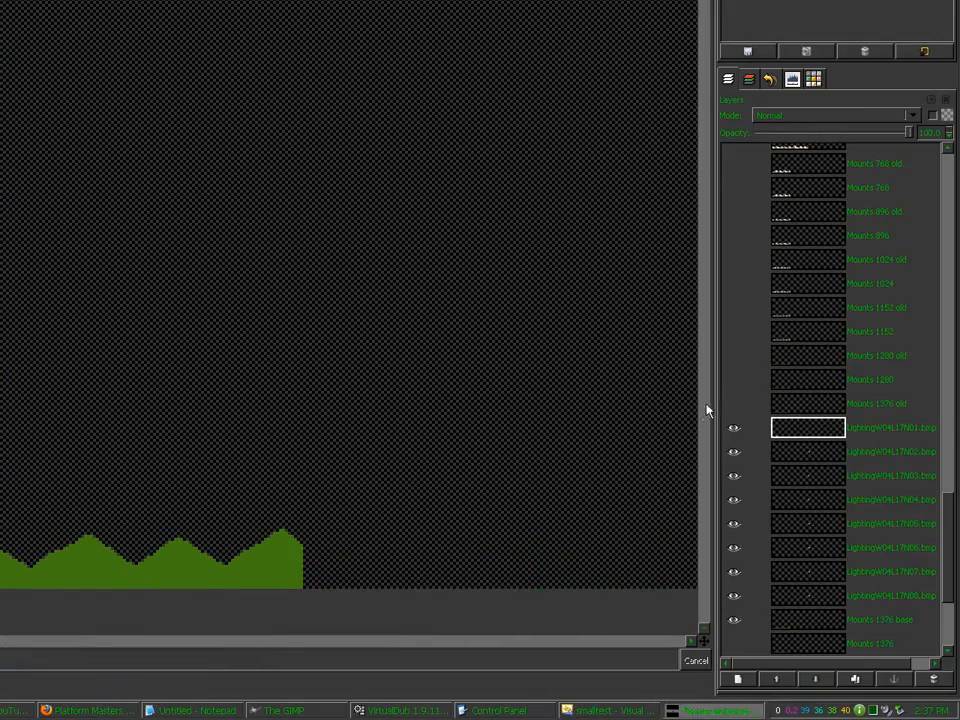
Step: Move the N02, N03 and N04 lighting mounds down onto the bottom hill row
click(797, 457)
drag(553, 326, 195, 372)
drag(482, 366, 371, 574)
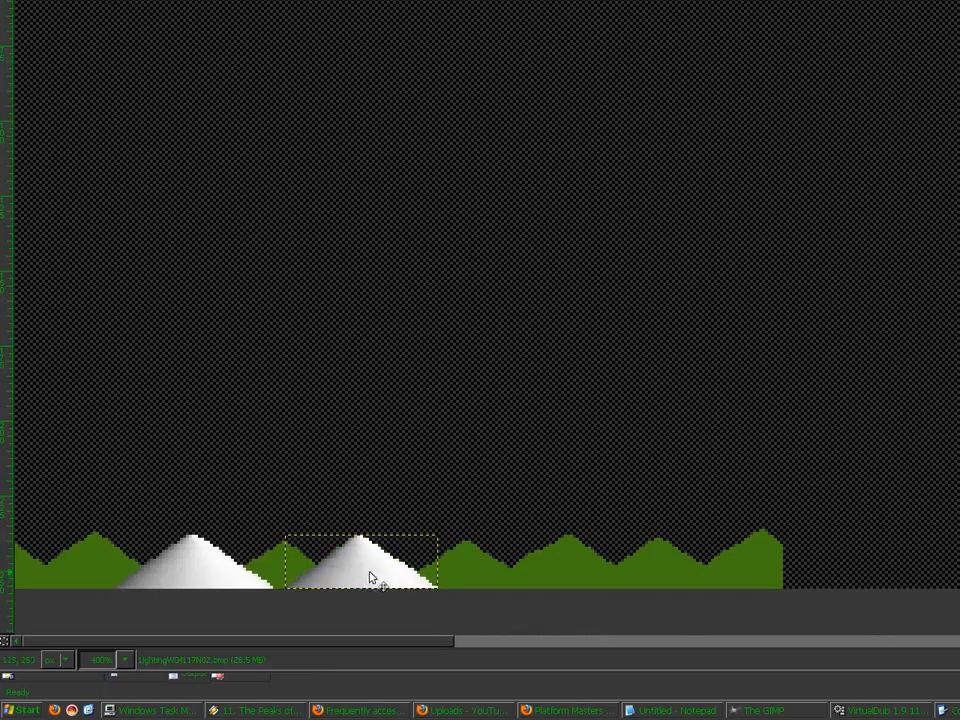
click(808, 474)
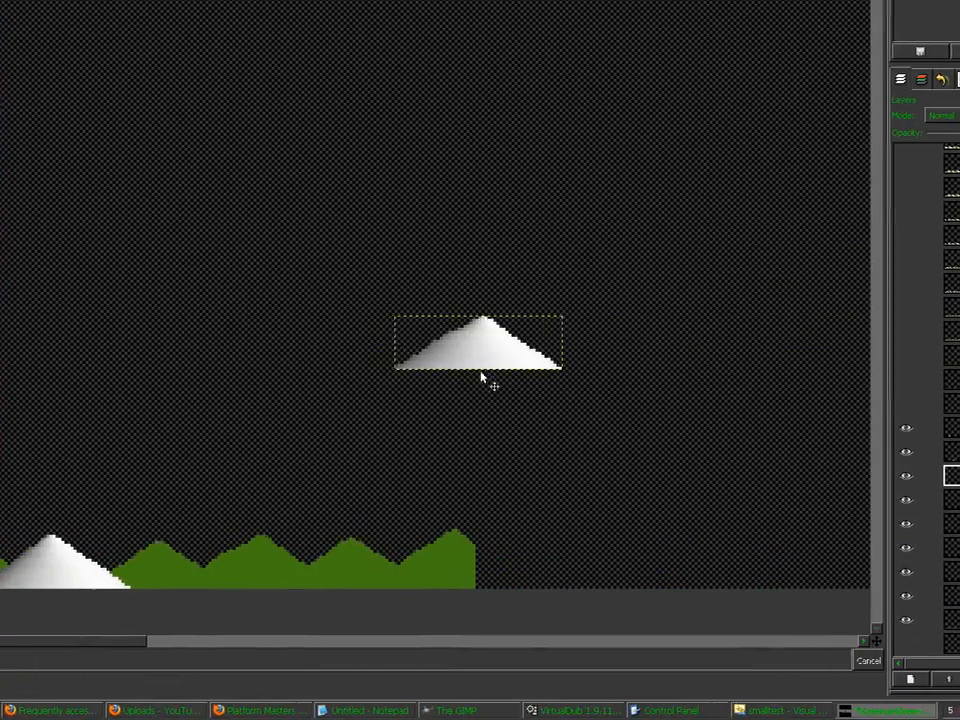
drag(482, 379, 493, 590)
drag(481, 587, 482, 585)
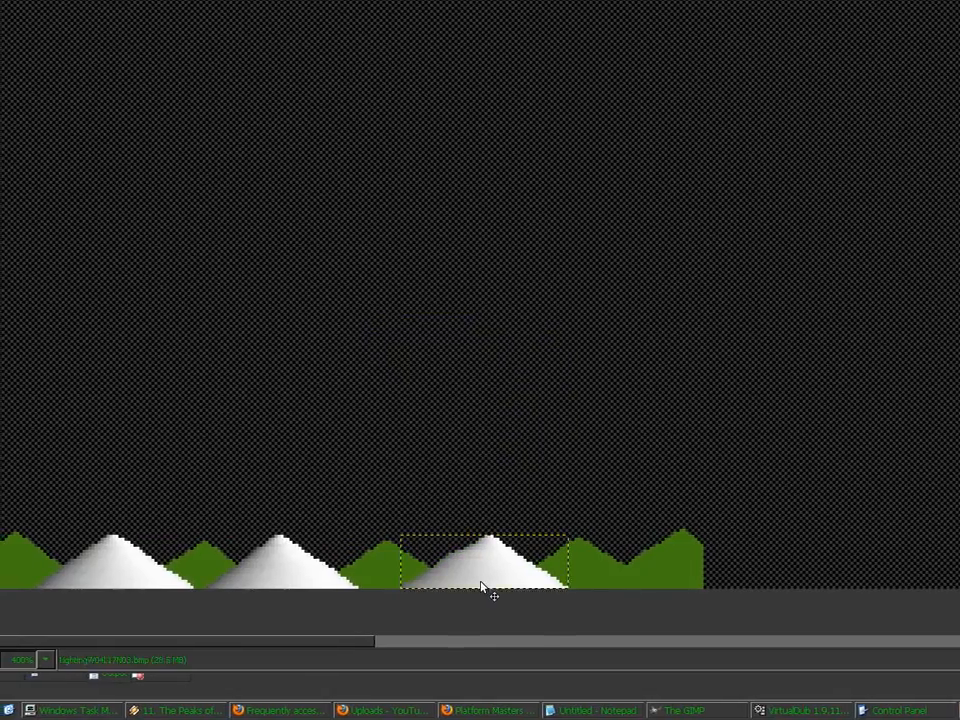
click(772, 499)
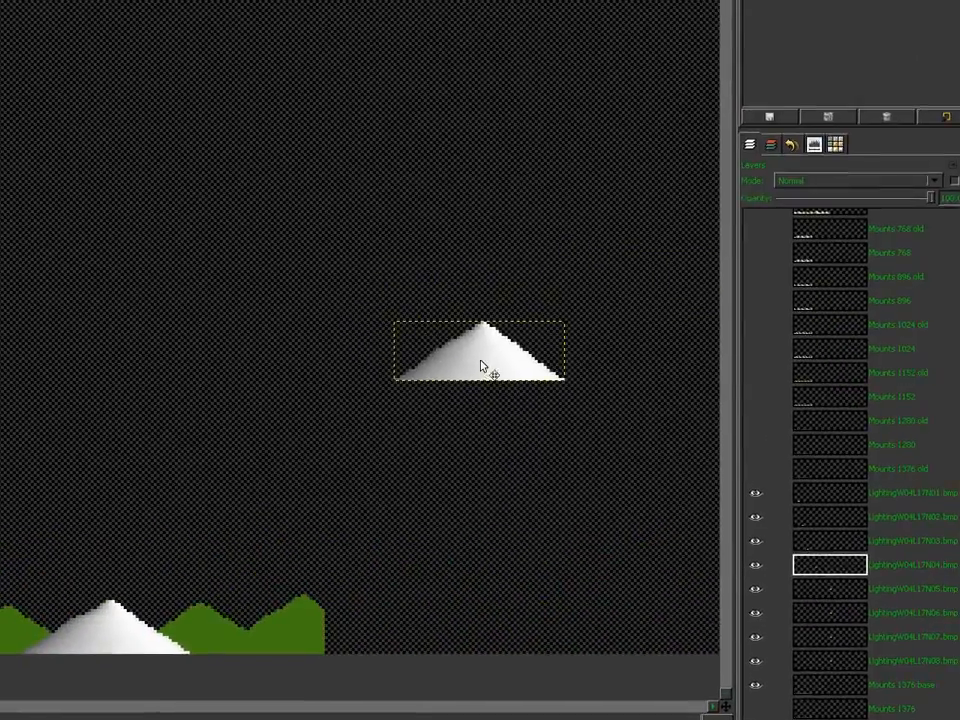
drag(940, 298, 762, 575)
drag(481, 575, 50, 588)
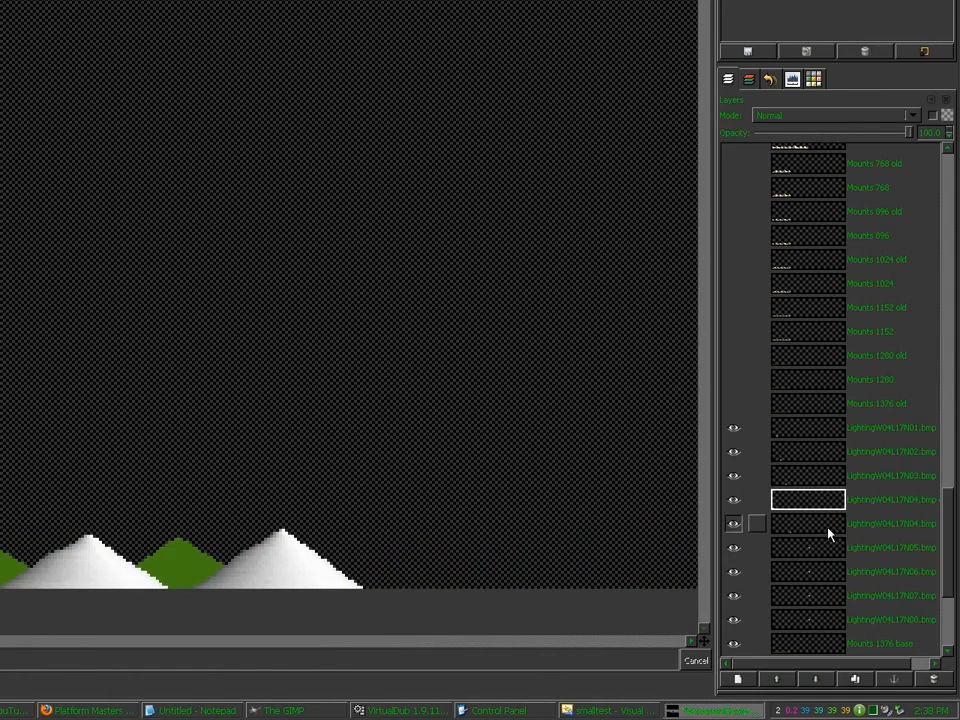
Step: Place the N05, N06 and N07 mountains side by side in the bottom row
click(826, 554)
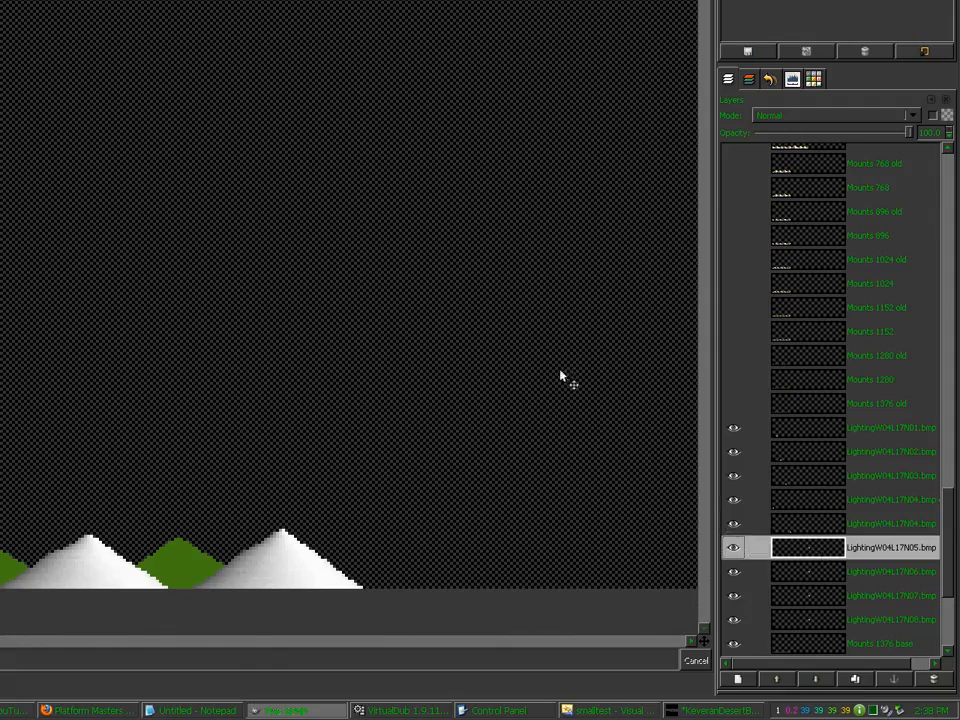
drag(560, 374, 353, 361)
drag(482, 362, 111, 577)
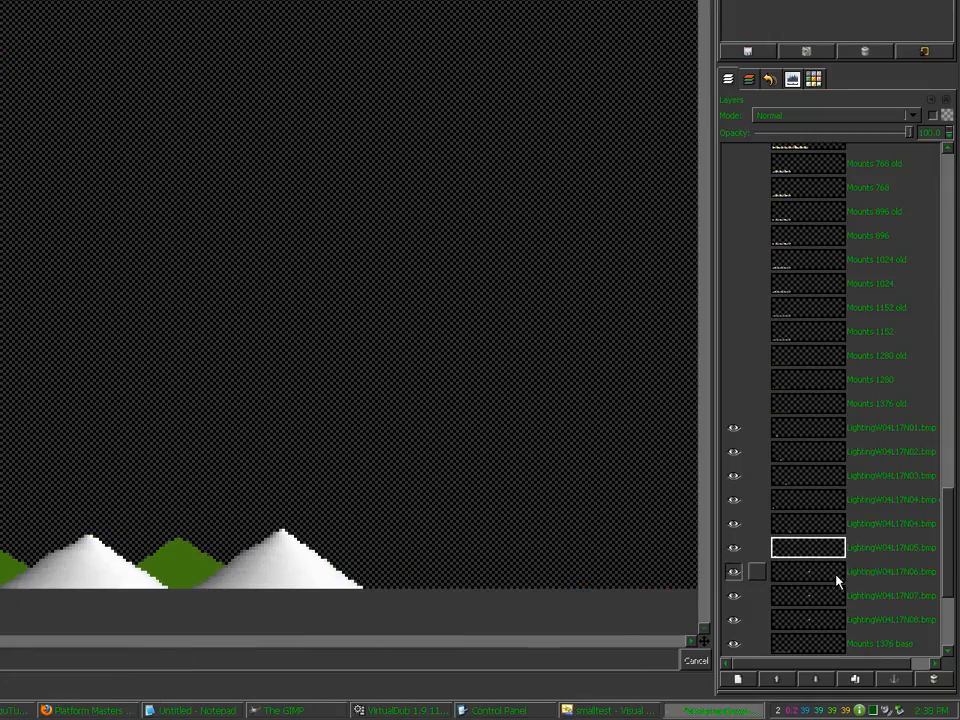
click(836, 576)
drag(527, 361, 411, 359)
drag(461, 208, 266, 576)
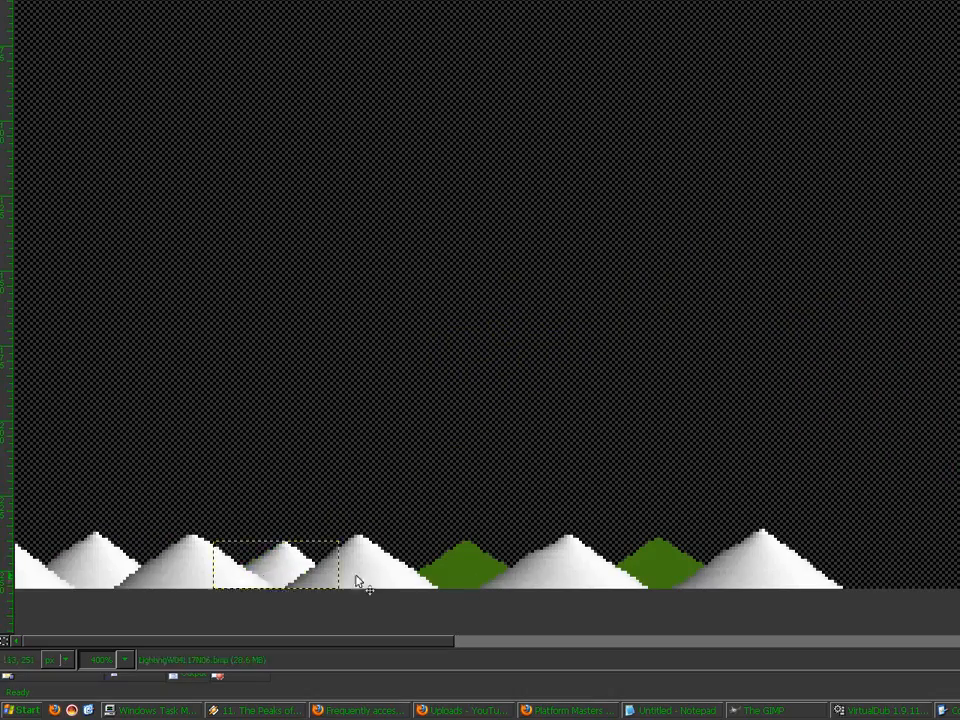
click(825, 599)
drag(510, 384, 472, 577)
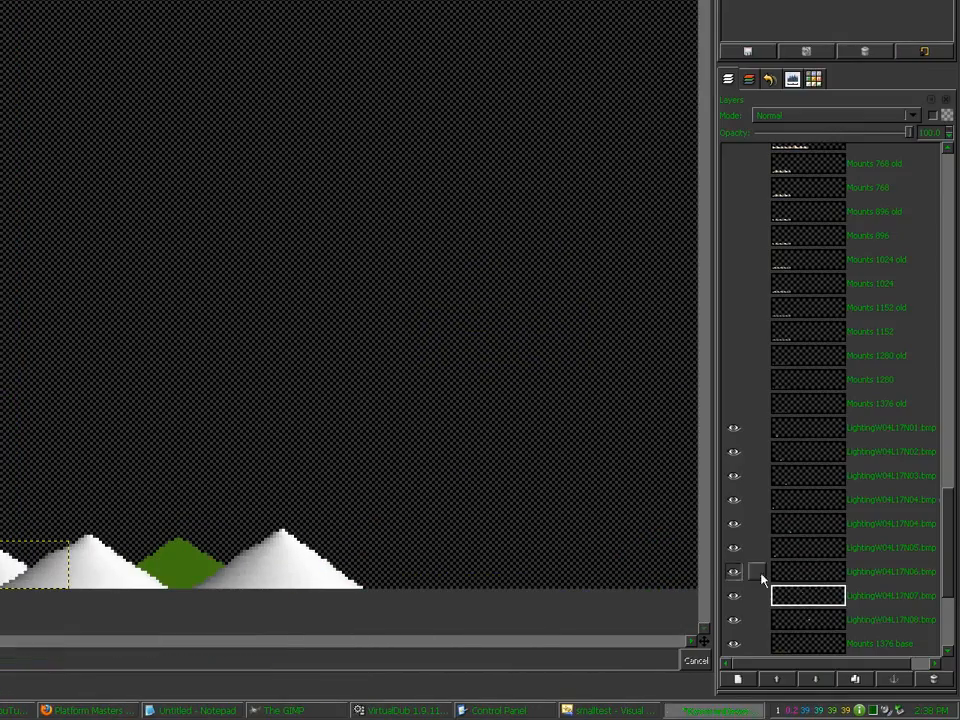
Step: Place the N08 mountain, merge visible layers, and rename the result 'Mounts 1376 lighting'
click(799, 616)
drag(583, 360, 481, 570)
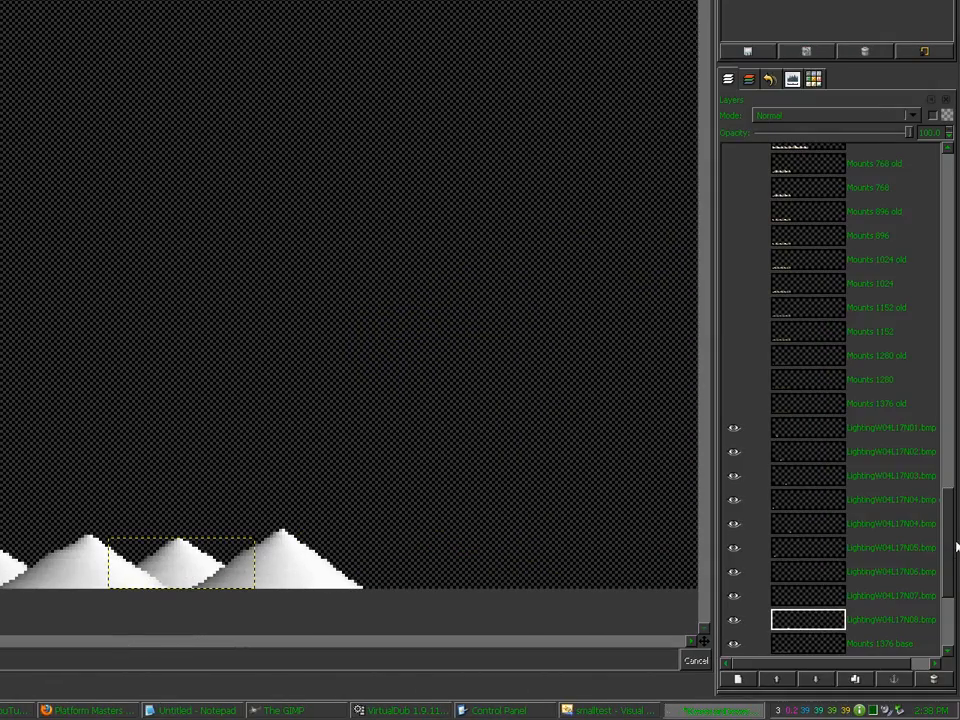
drag(955, 542, 953, 578)
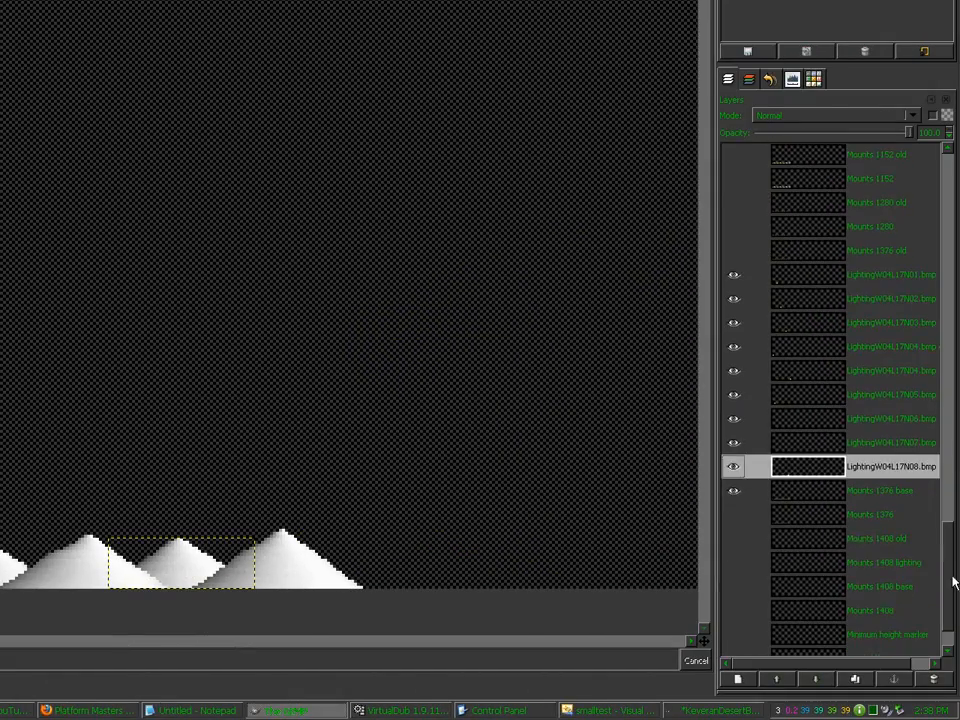
key(ctrl+m)
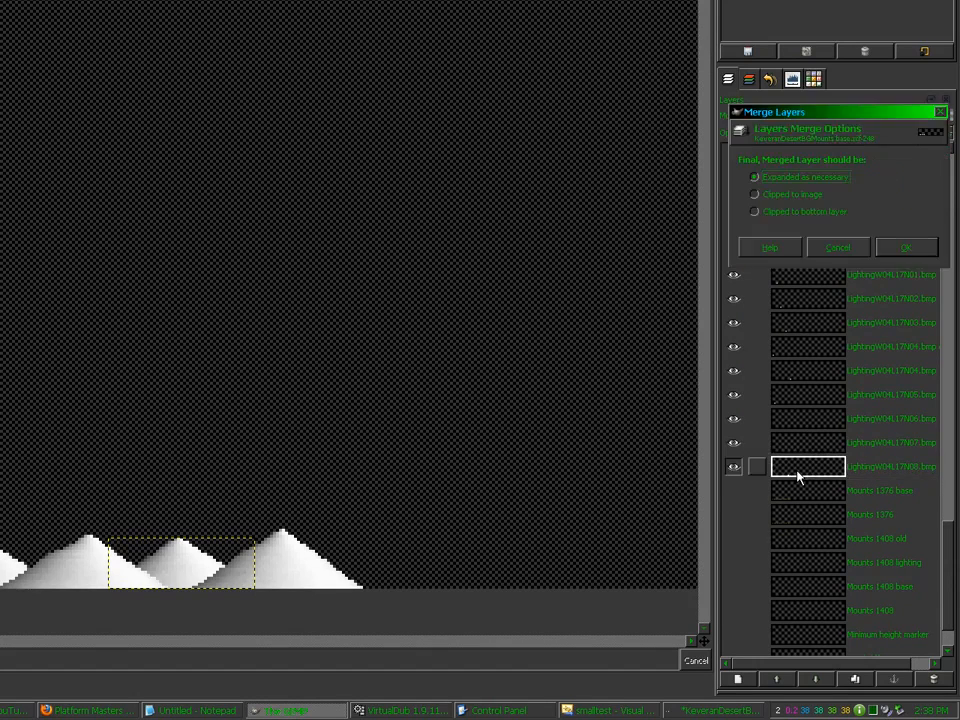
key(Return)
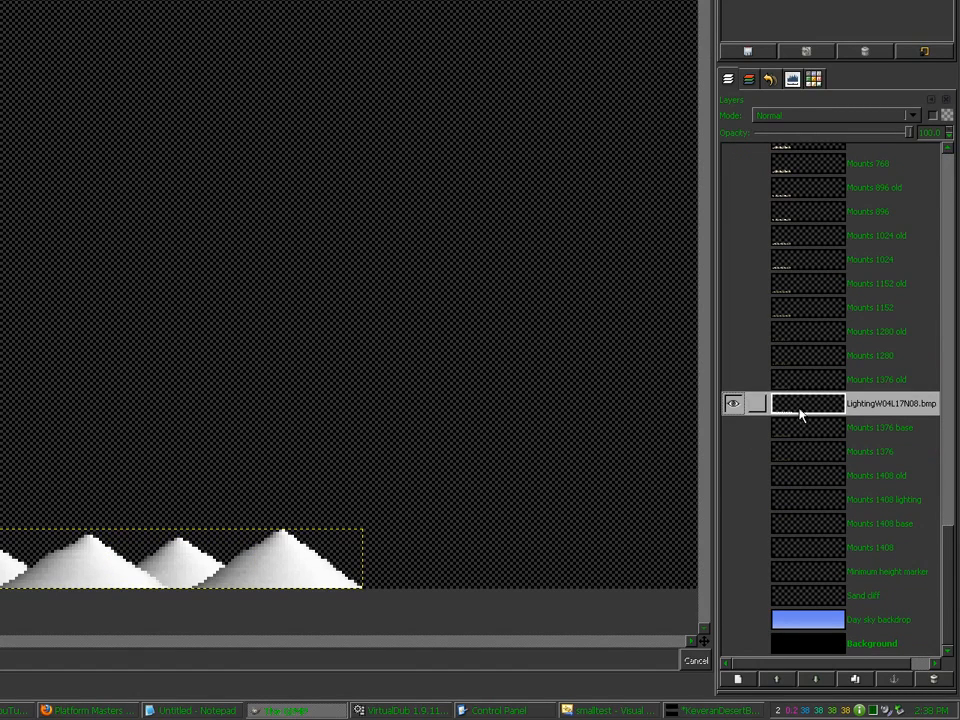
double_click(808, 406)
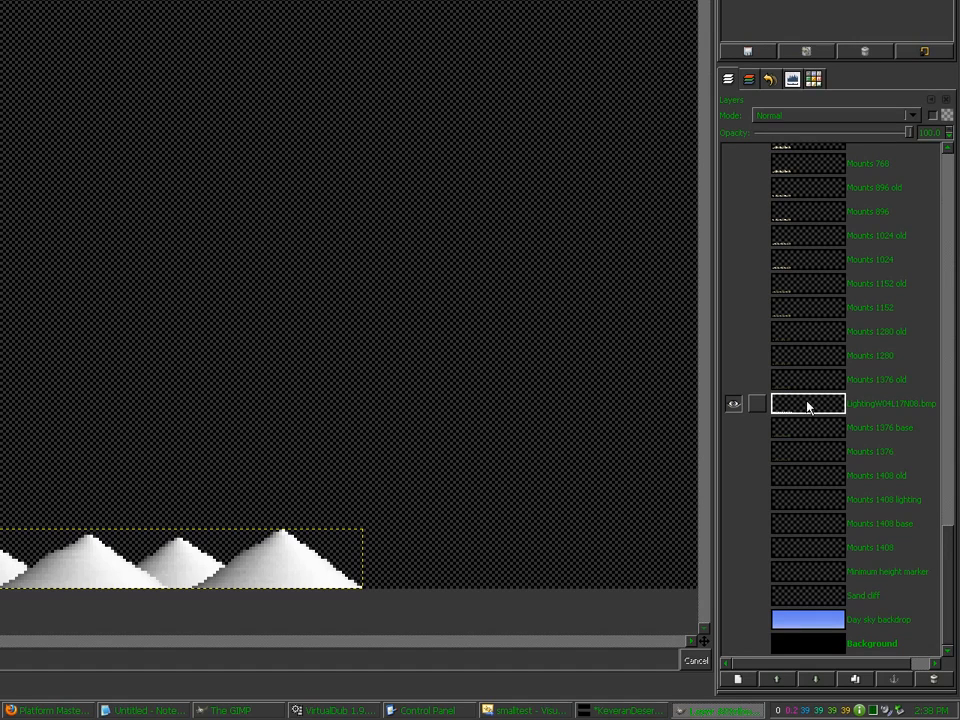
key(Return)
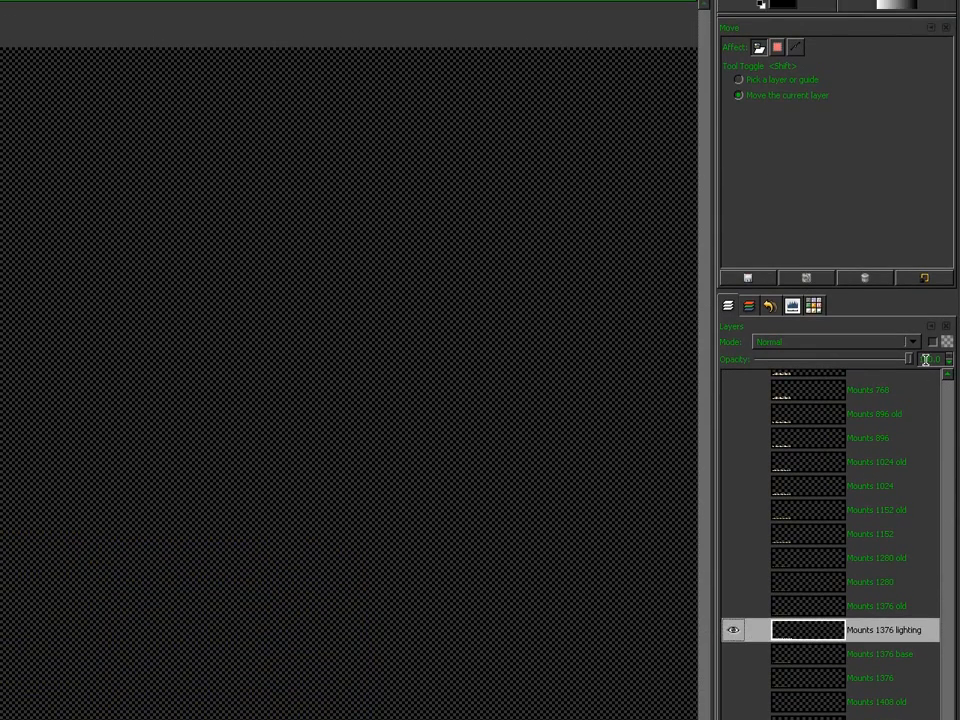
Step: Set the lighting layer to Multiply at 57.3% opacity and show Mounts 1376 base
double_click(927, 133)
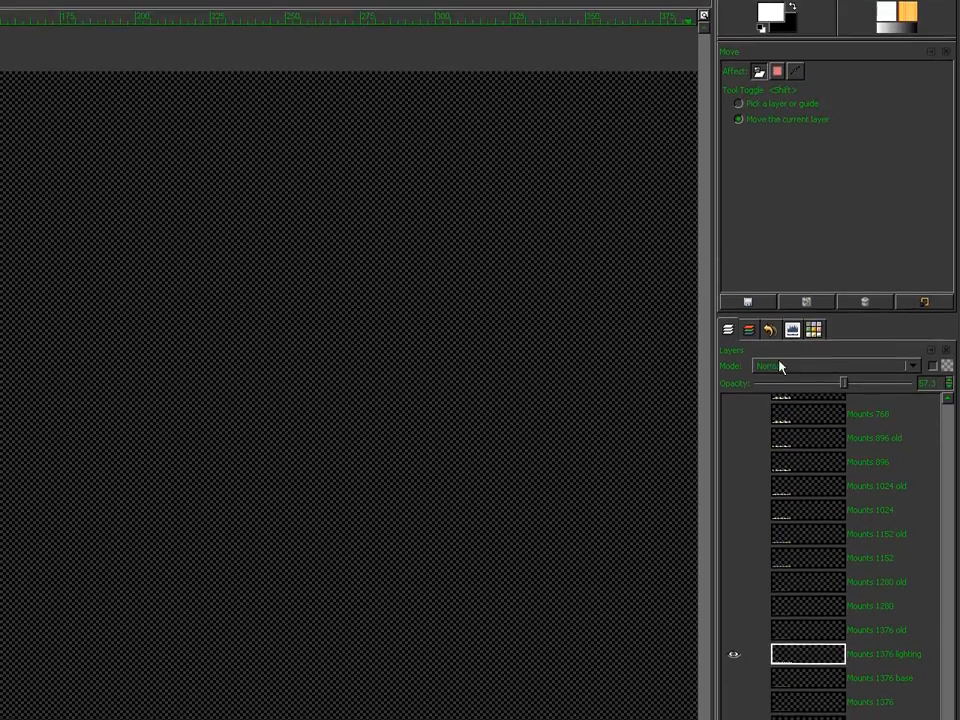
click(782, 341)
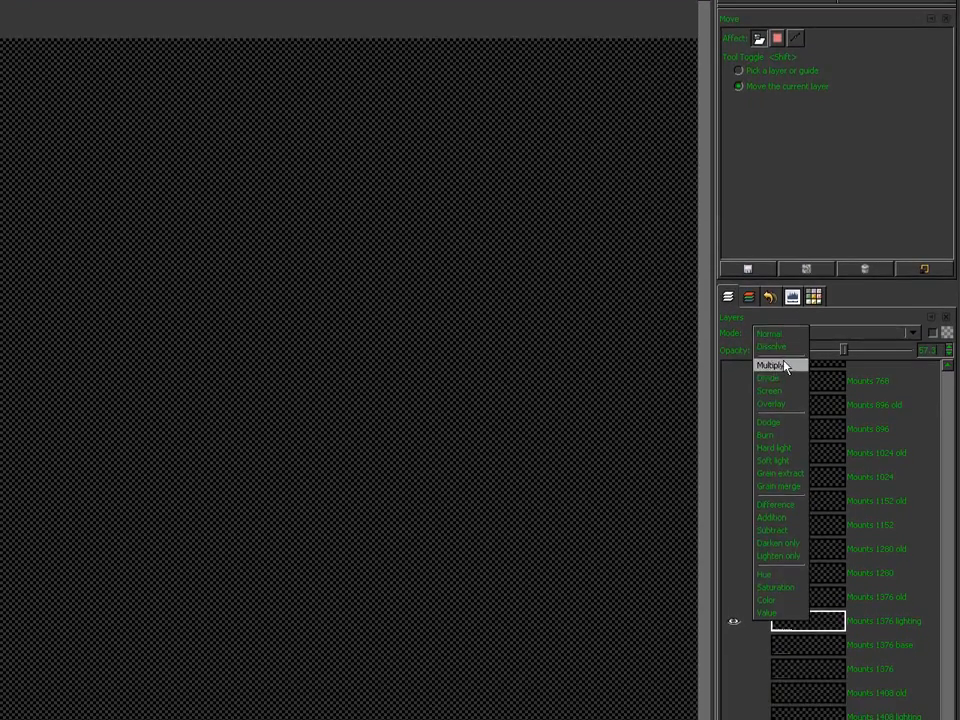
click(785, 366)
click(733, 428)
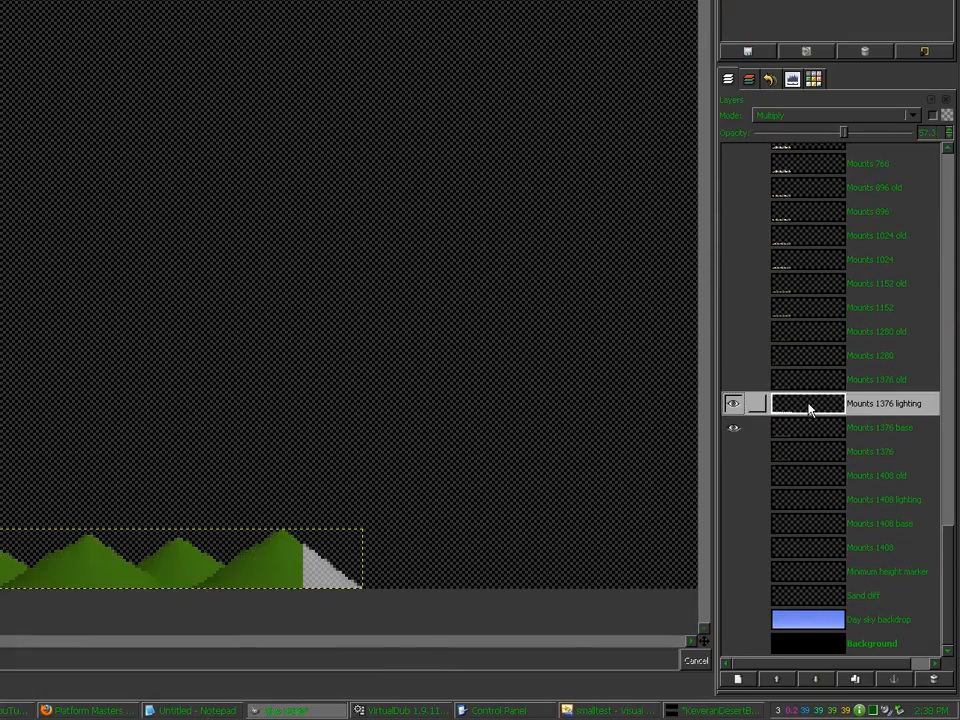
Step: Rectangle-select the mountain strip and crop the lighting layer to that selection
key(r)
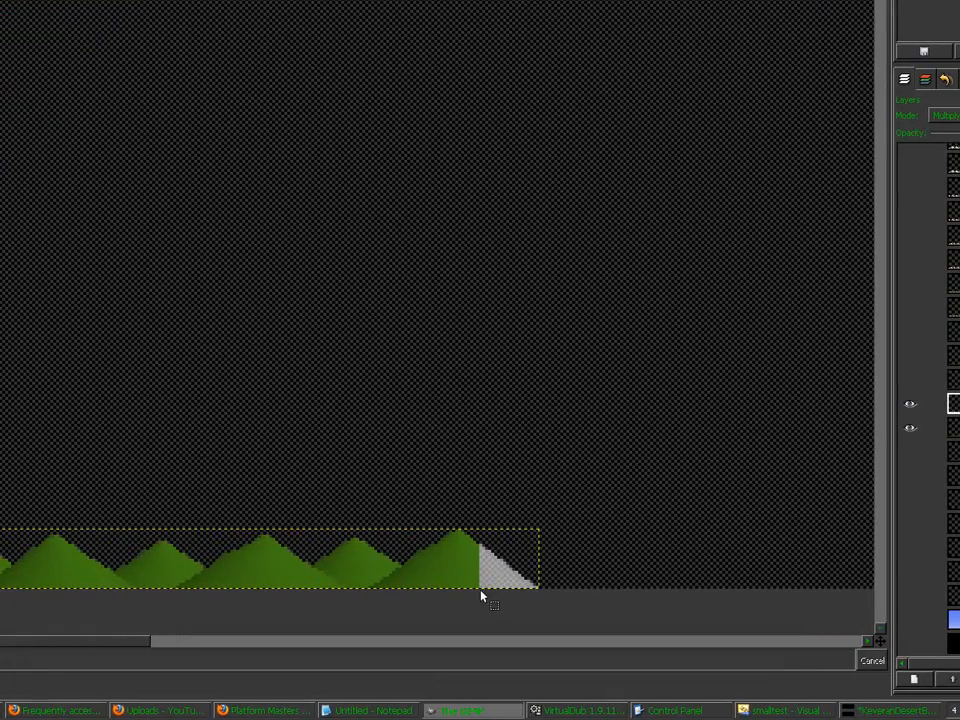
drag(478, 588, 98, 497)
drag(406, 497, 16, 535)
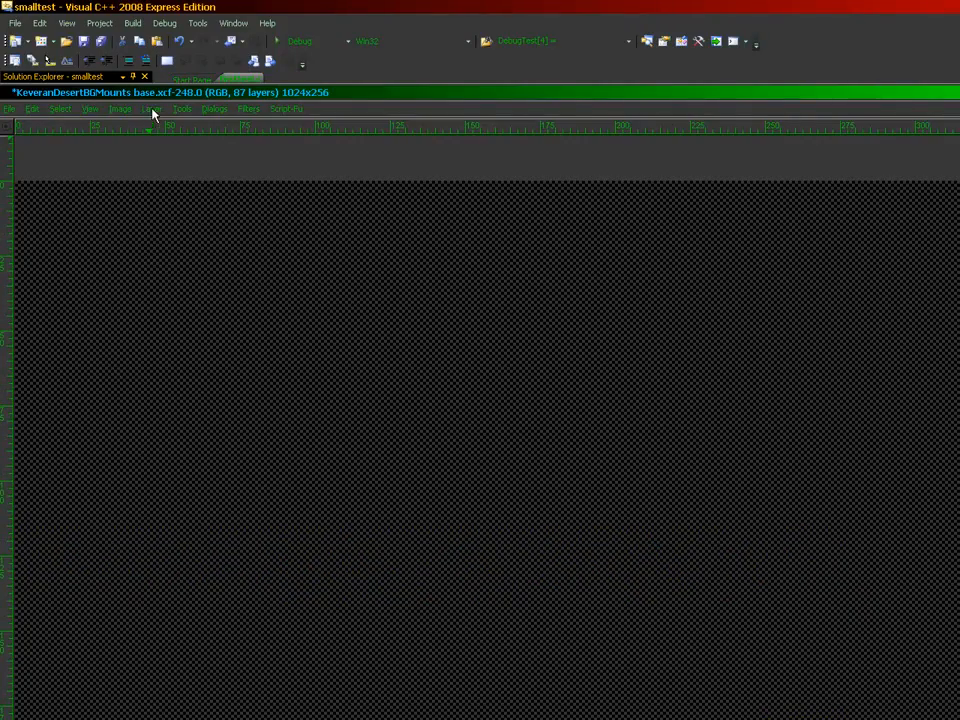
click(151, 109)
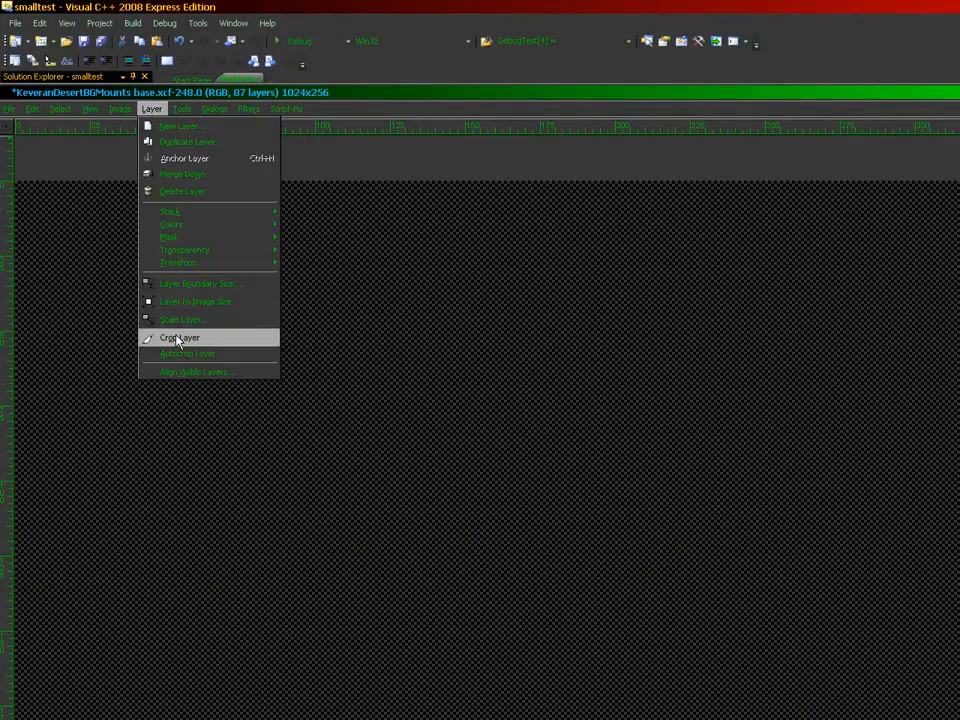
click(165, 336)
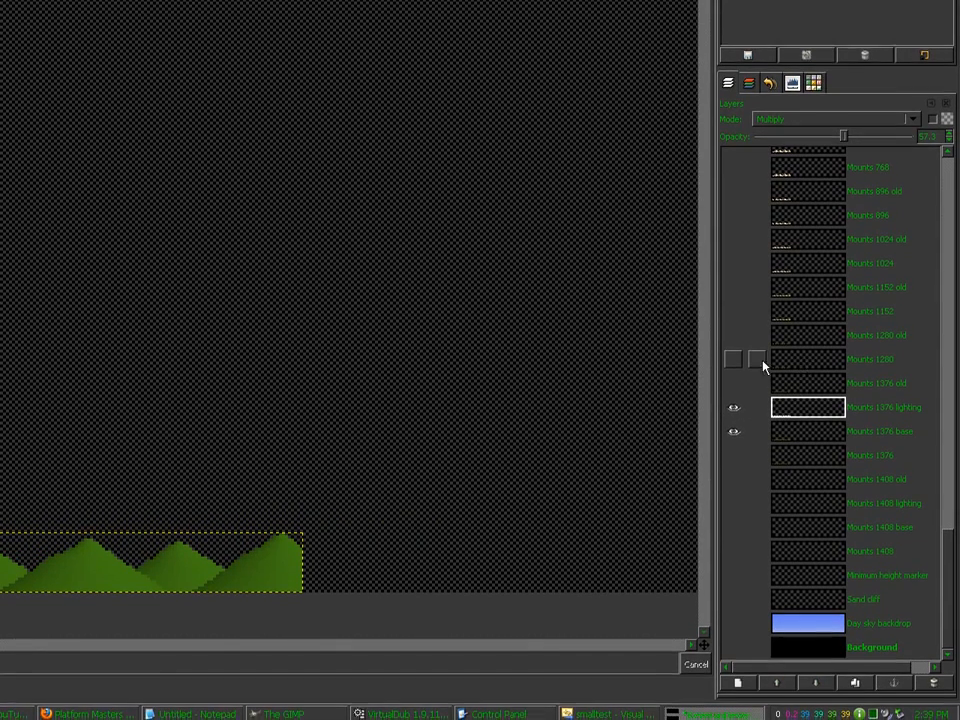
shift+click(733, 361)
click(797, 361)
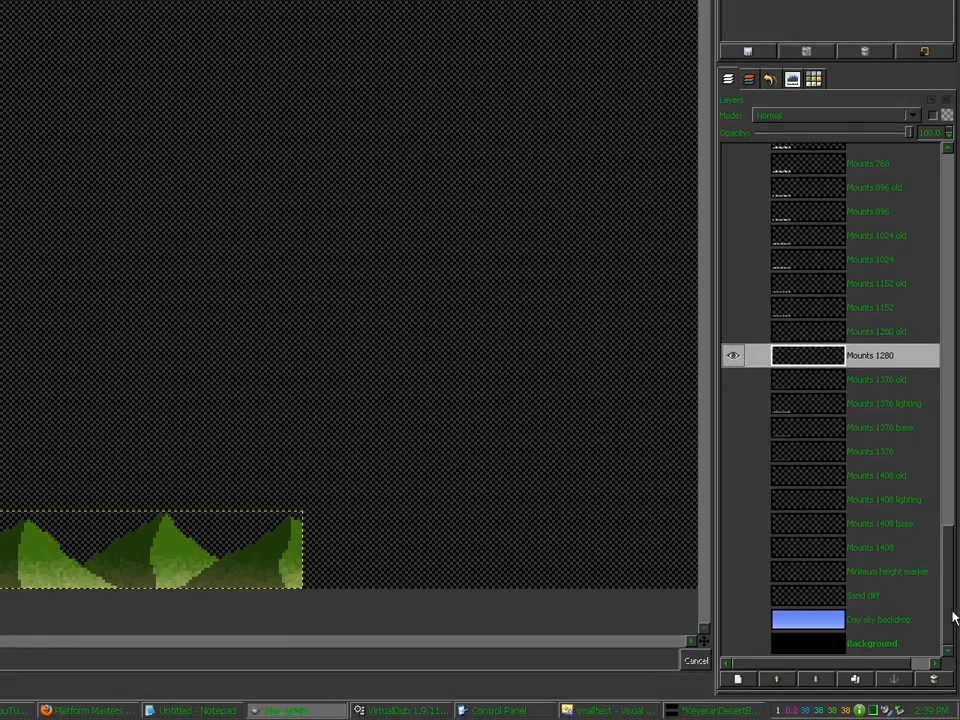
drag(952, 618, 950, 223)
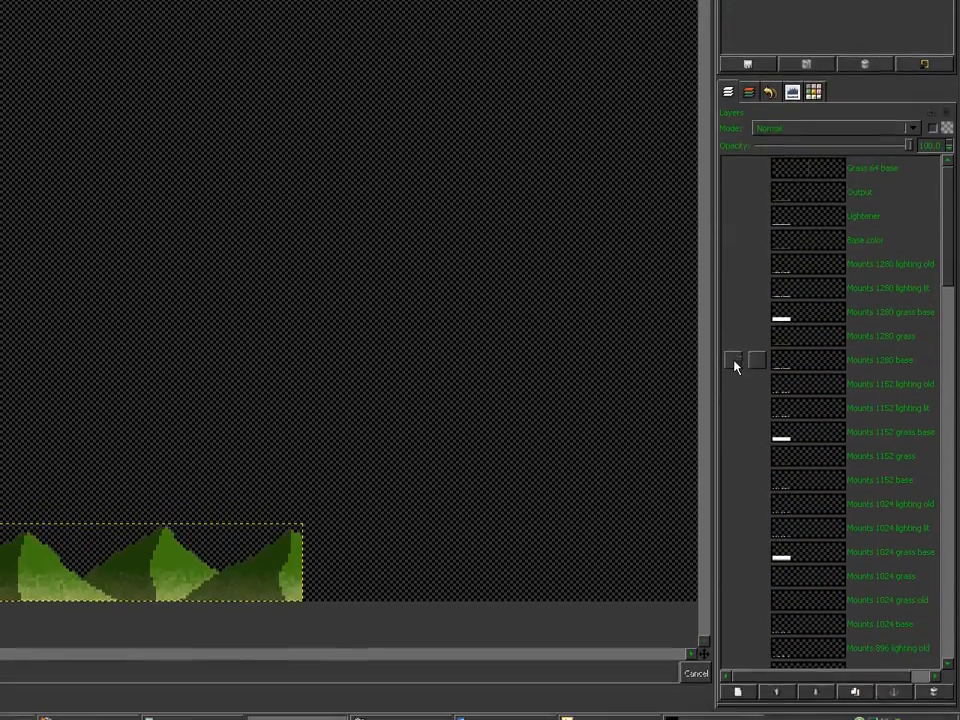
shift+click(734, 491)
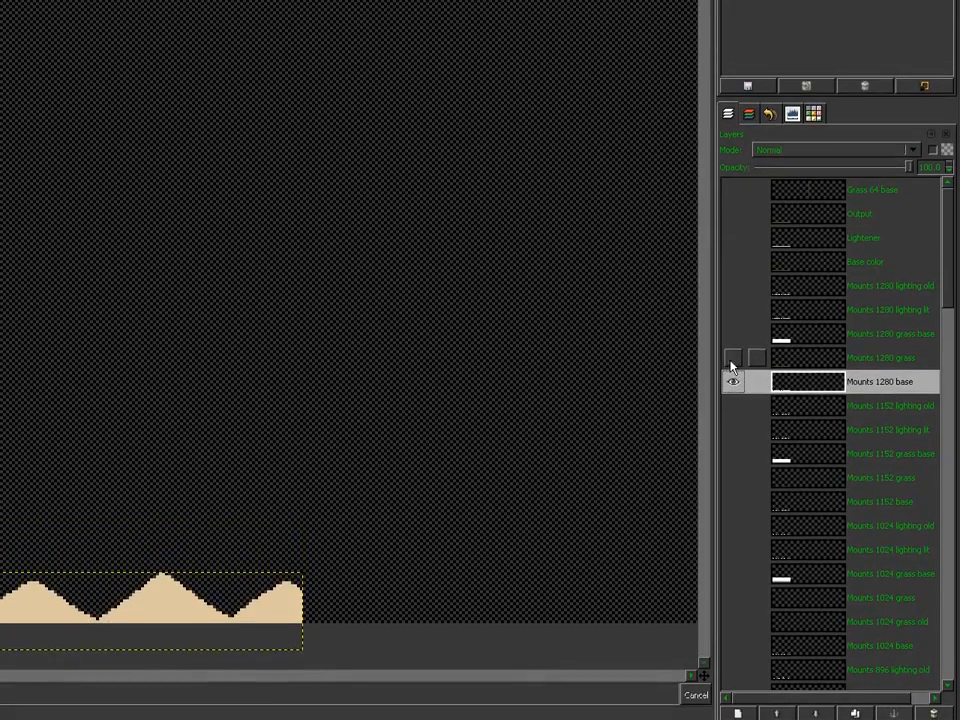
click(733, 353)
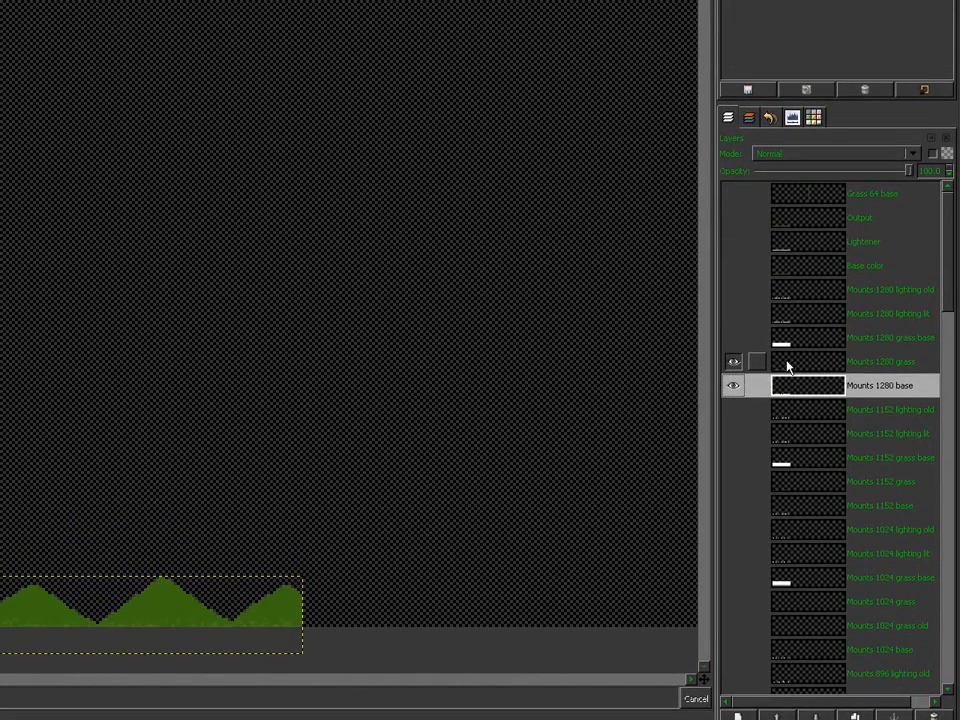
click(787, 364)
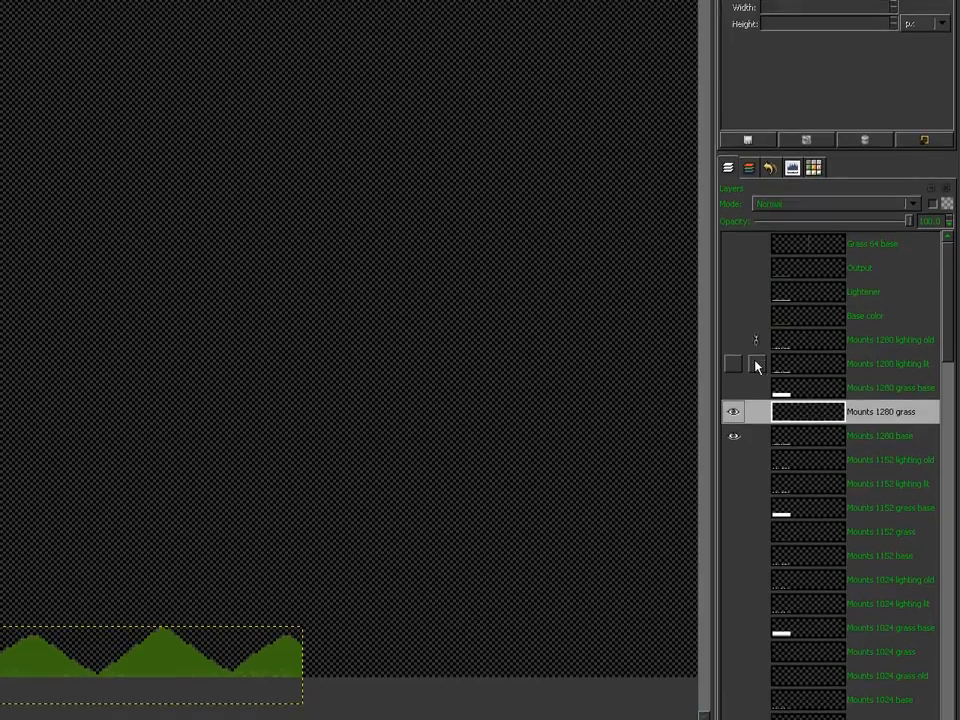
click(756, 365)
click(756, 388)
click(756, 412)
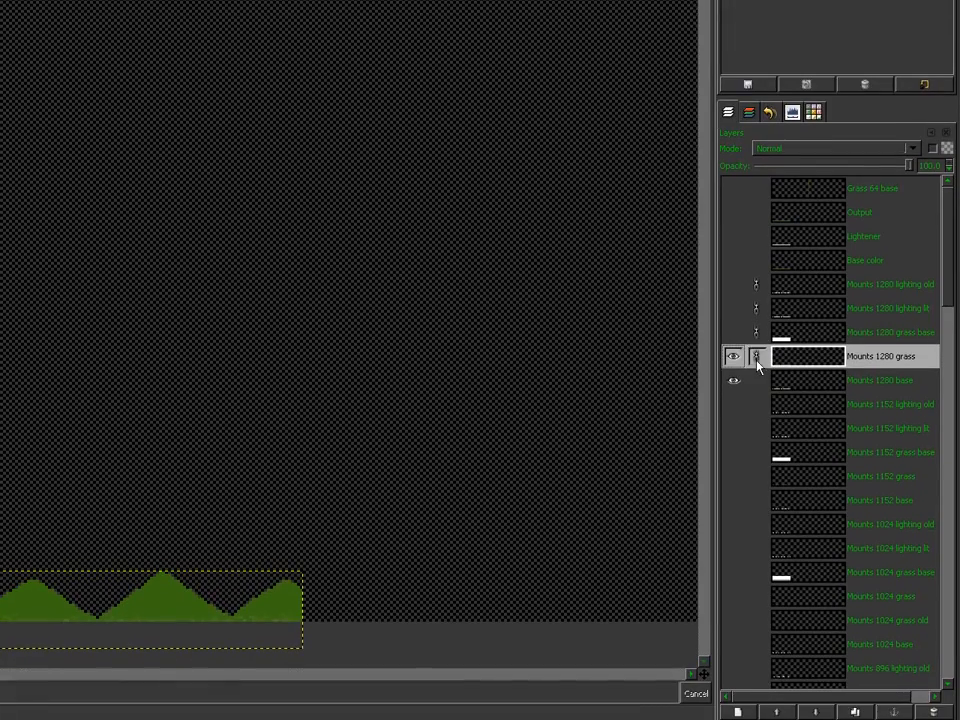
click(756, 436)
click(782, 362)
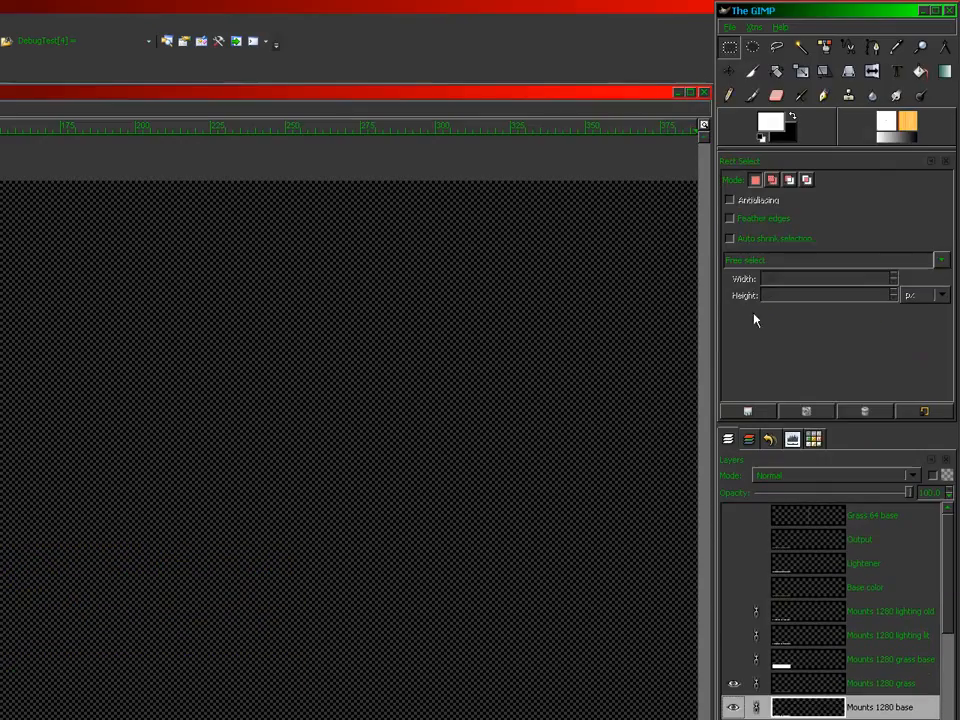
click(728, 73)
drag(274, 587, 272, 562)
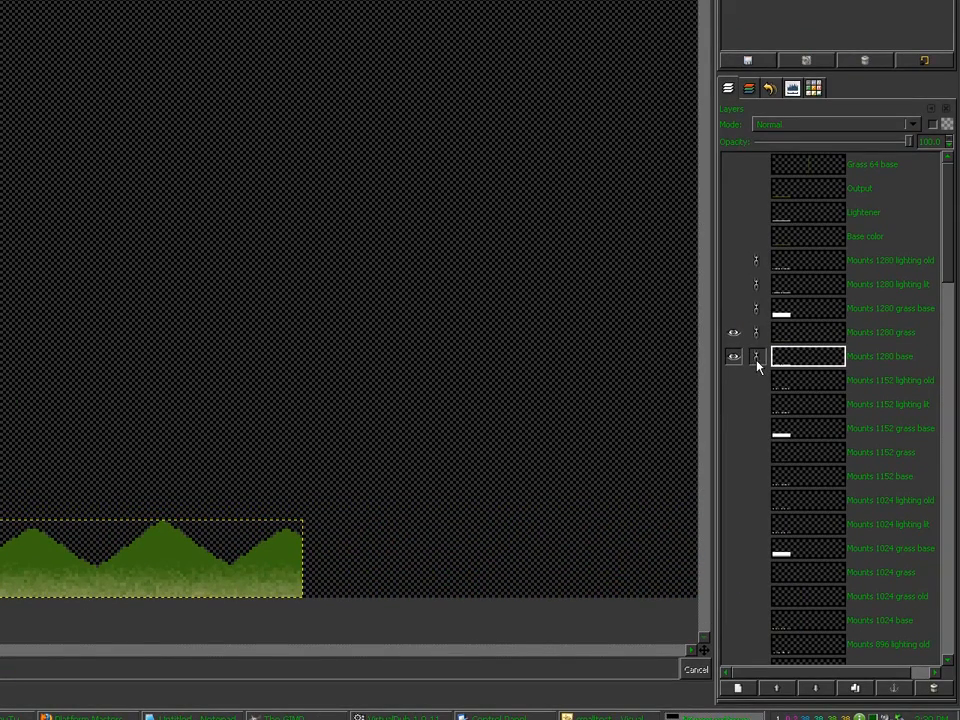
shift+click(756, 350)
click(756, 350)
click(790, 367)
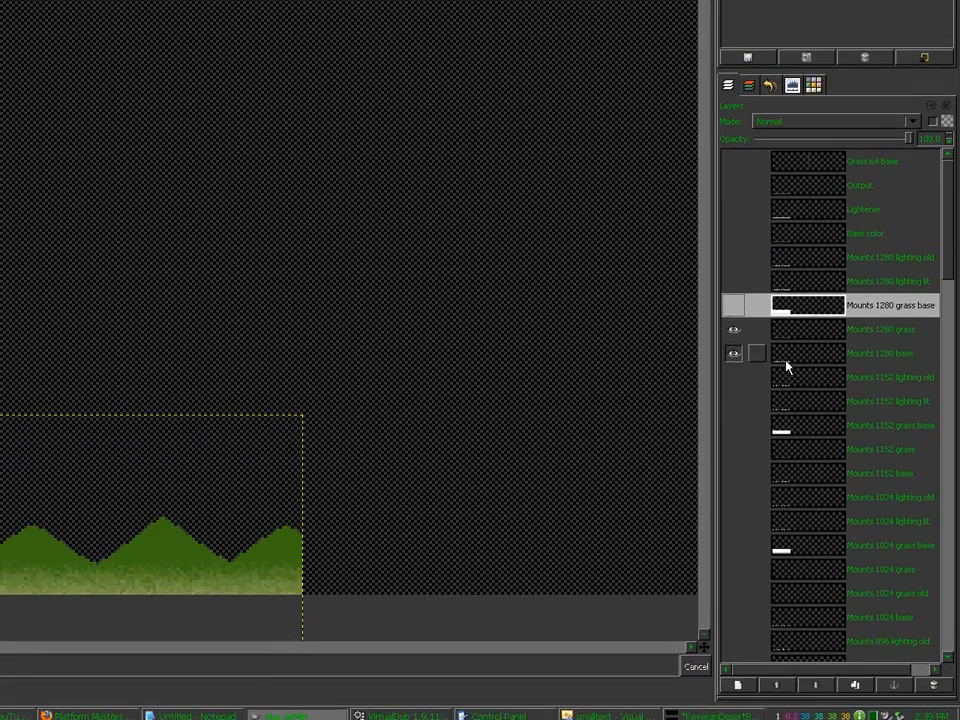
click(787, 410)
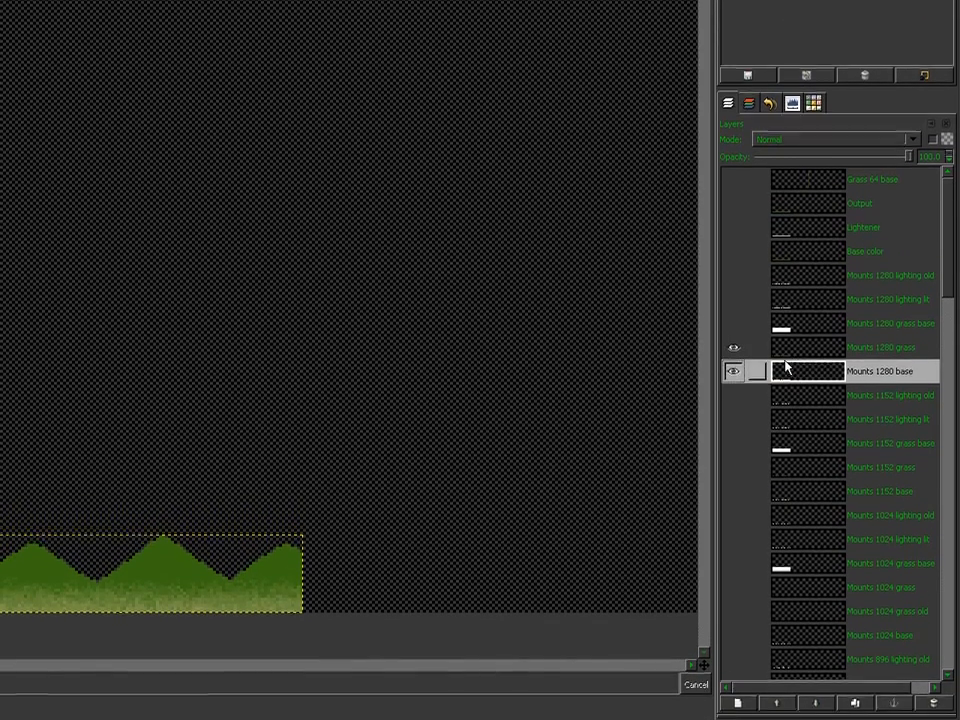
click(787, 332)
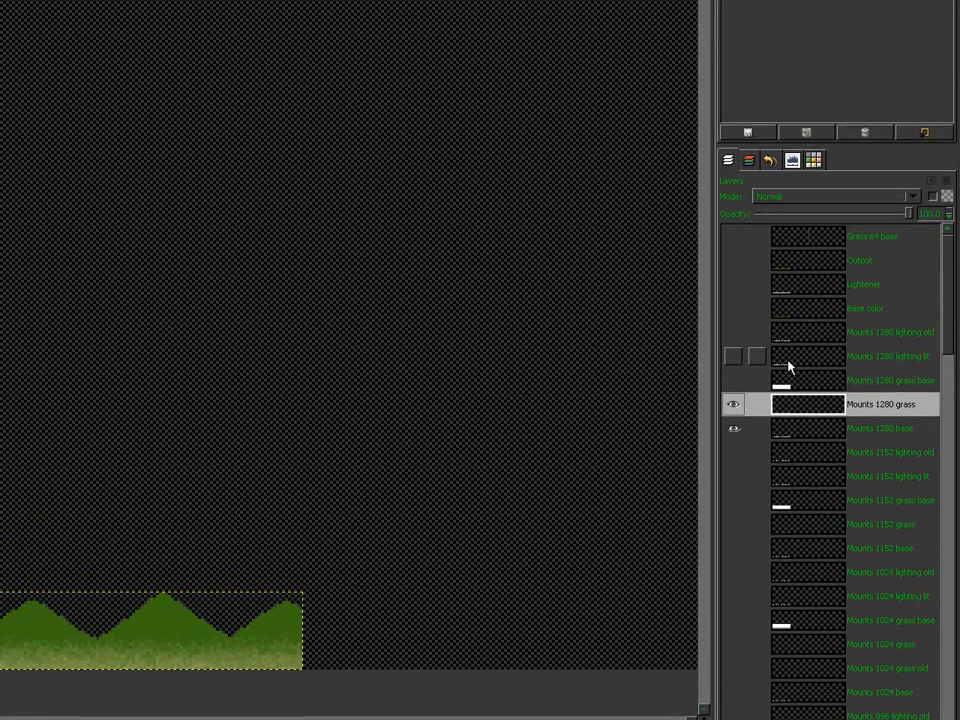
click(789, 319)
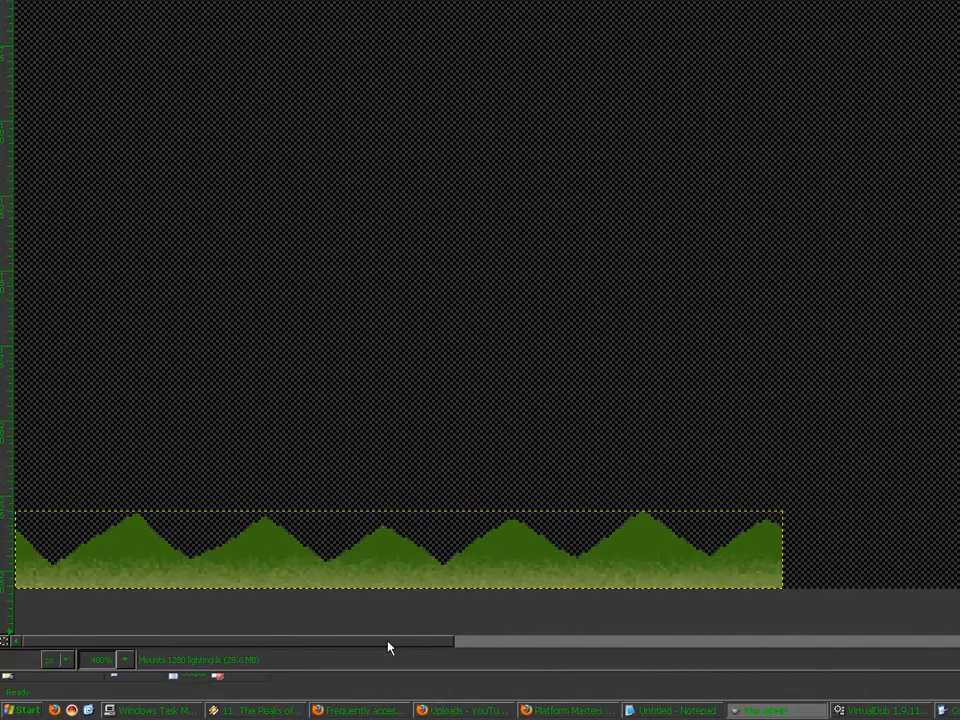
drag(388, 641, 345, 652)
key(4)
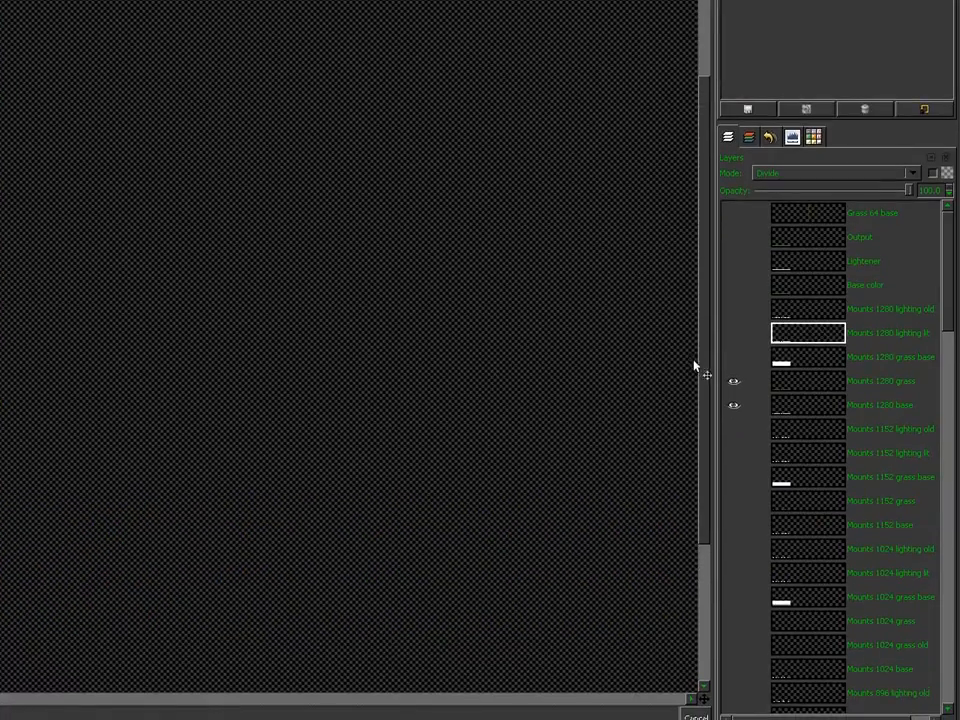
drag(704, 364, 709, 452)
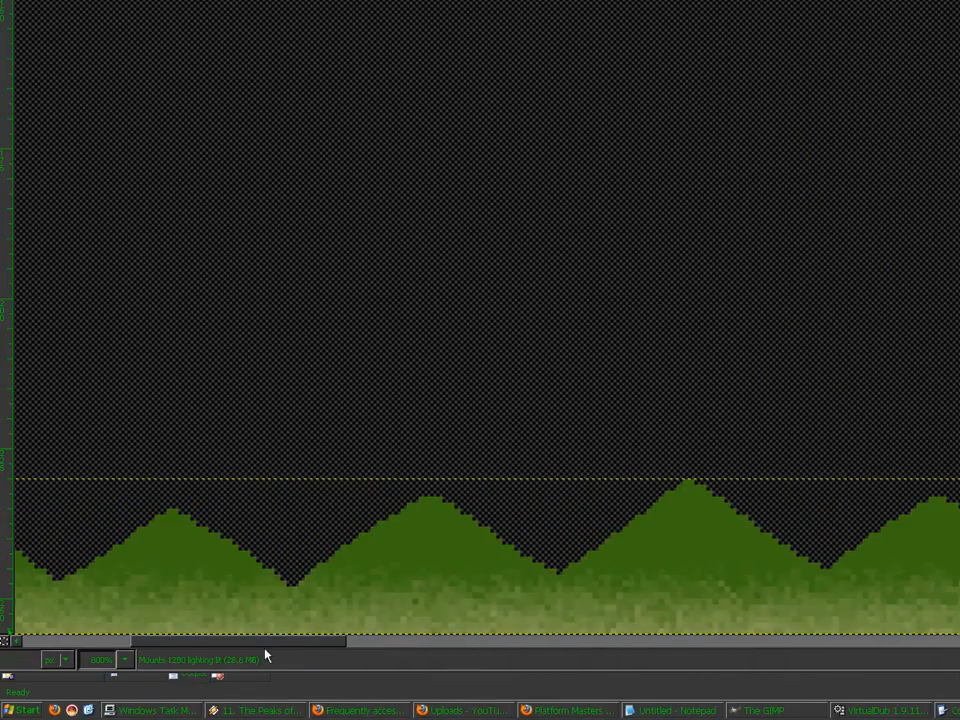
drag(267, 646, 148, 650)
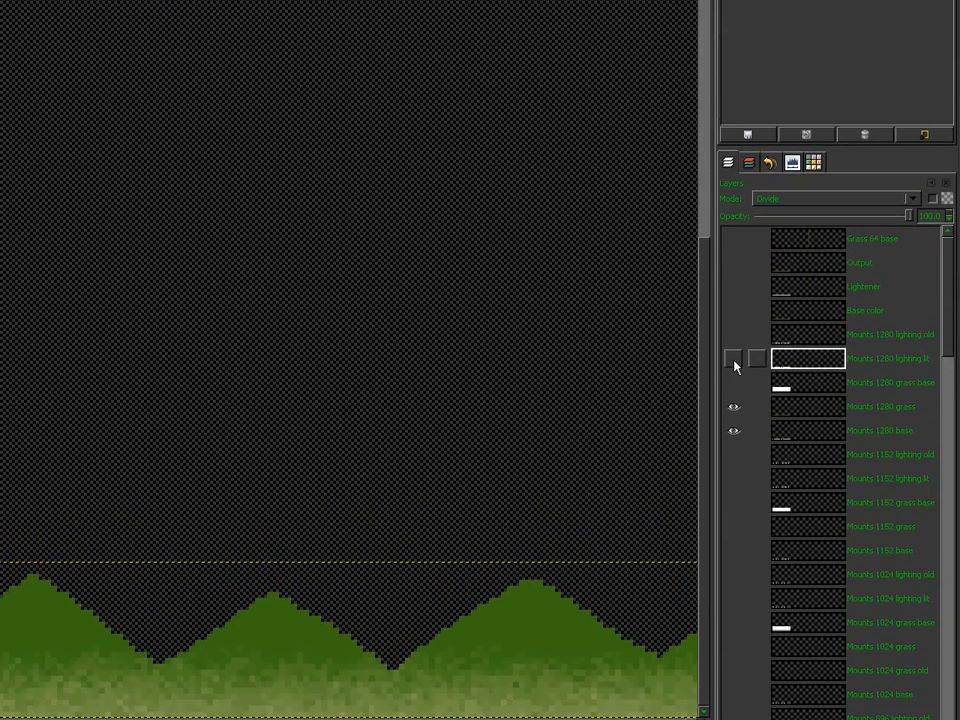
click(733, 524)
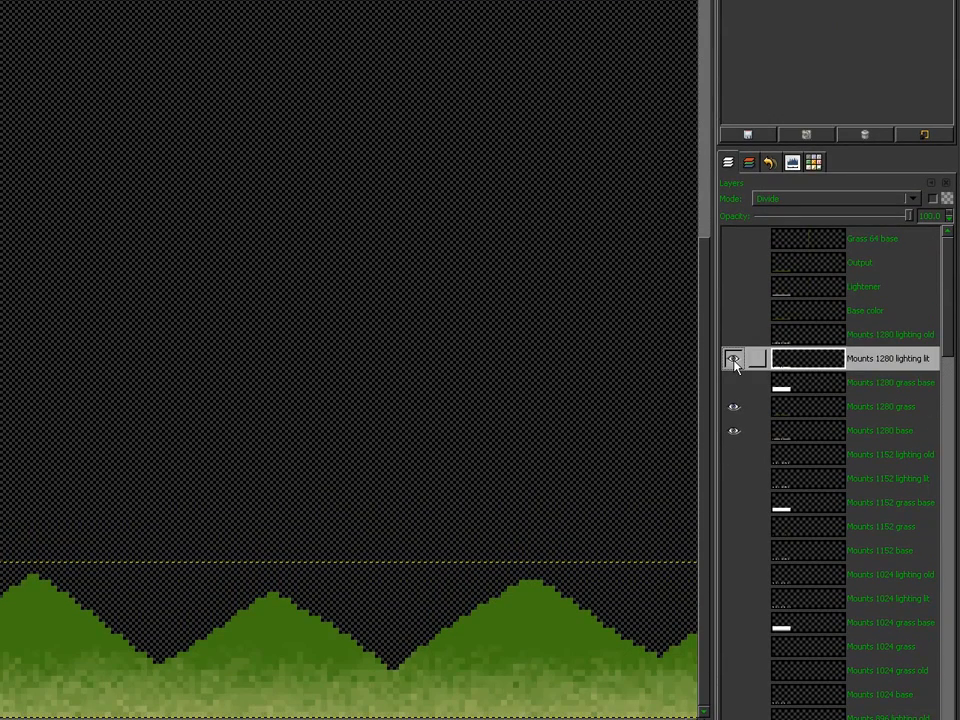
click(735, 364)
click(735, 364)
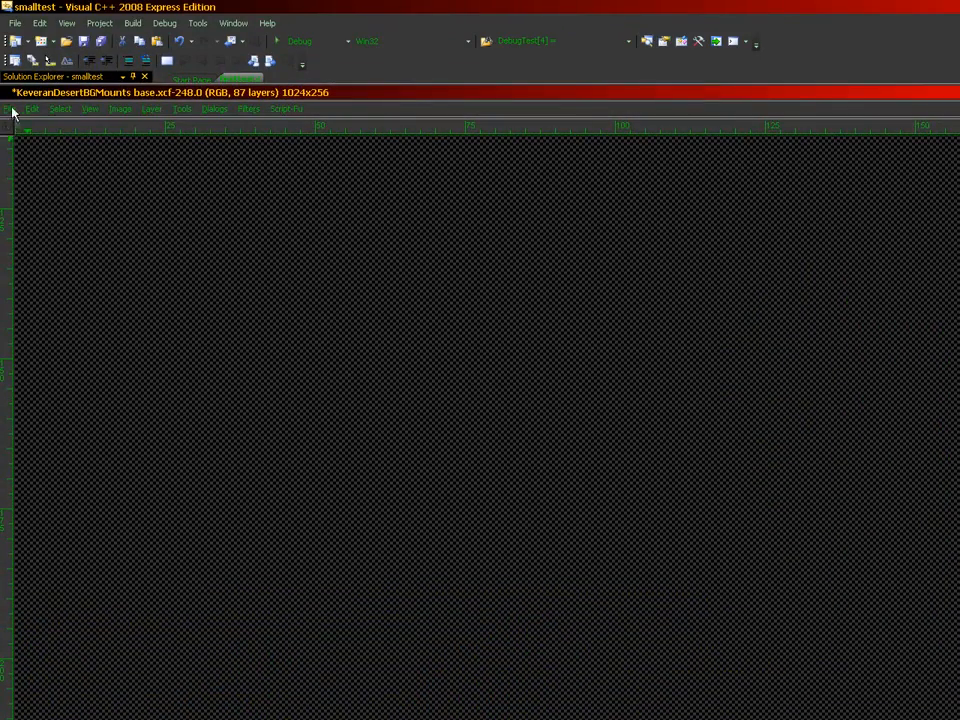
click(12, 110)
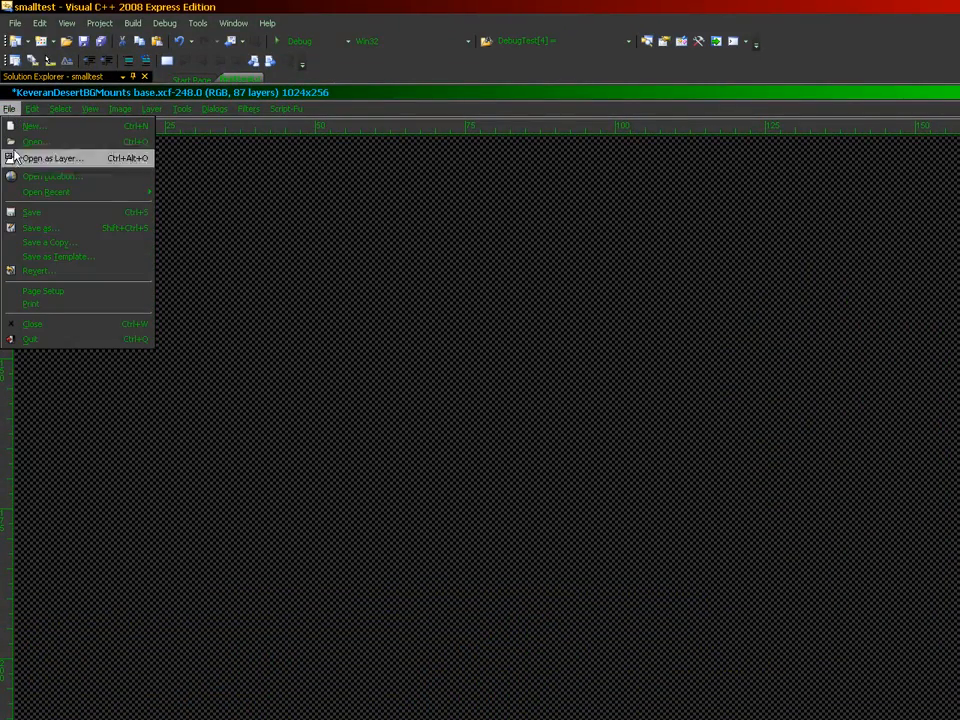
Step: Save the mountains file, then import LightingW04L16N06, N05 and N04.bmp as layers
click(37, 214)
click(8, 110)
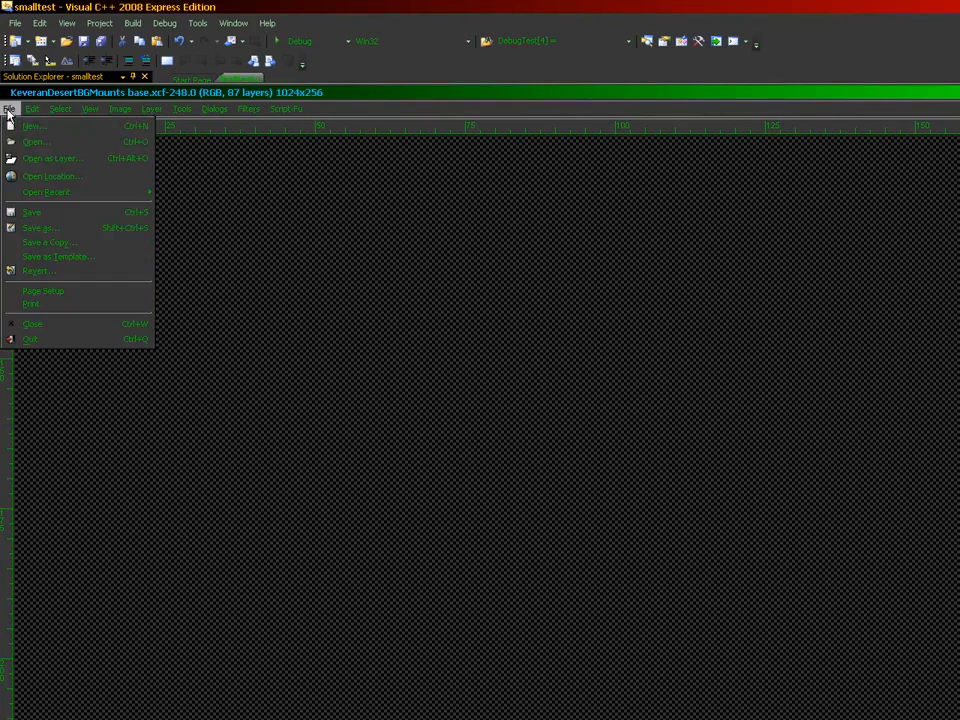
click(34, 158)
double_click(287, 275)
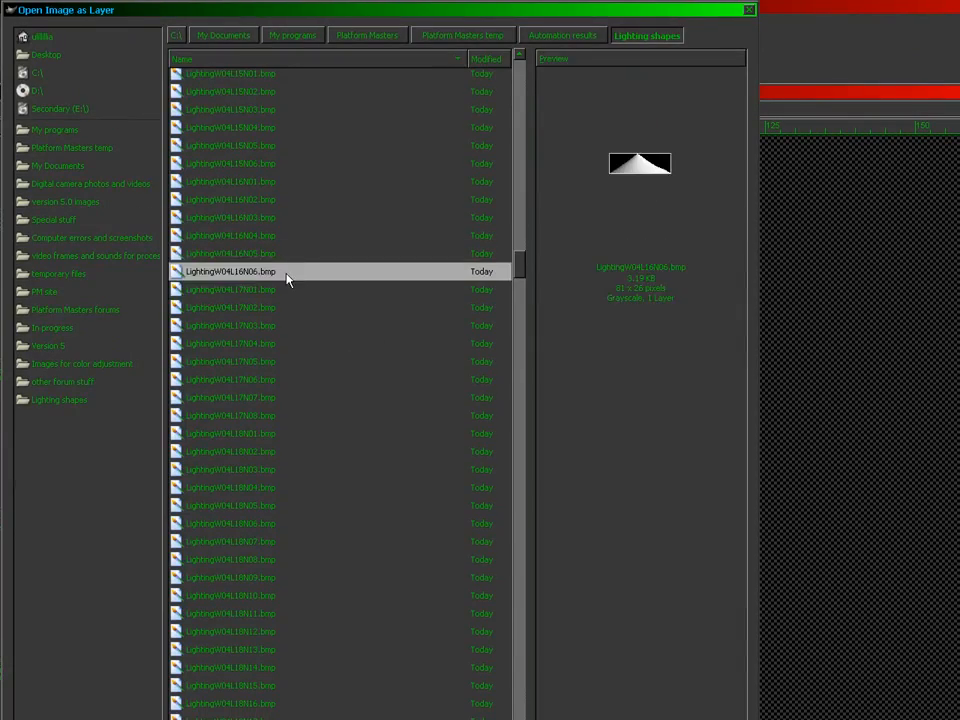
click(8, 112)
click(50, 163)
click(253, 285)
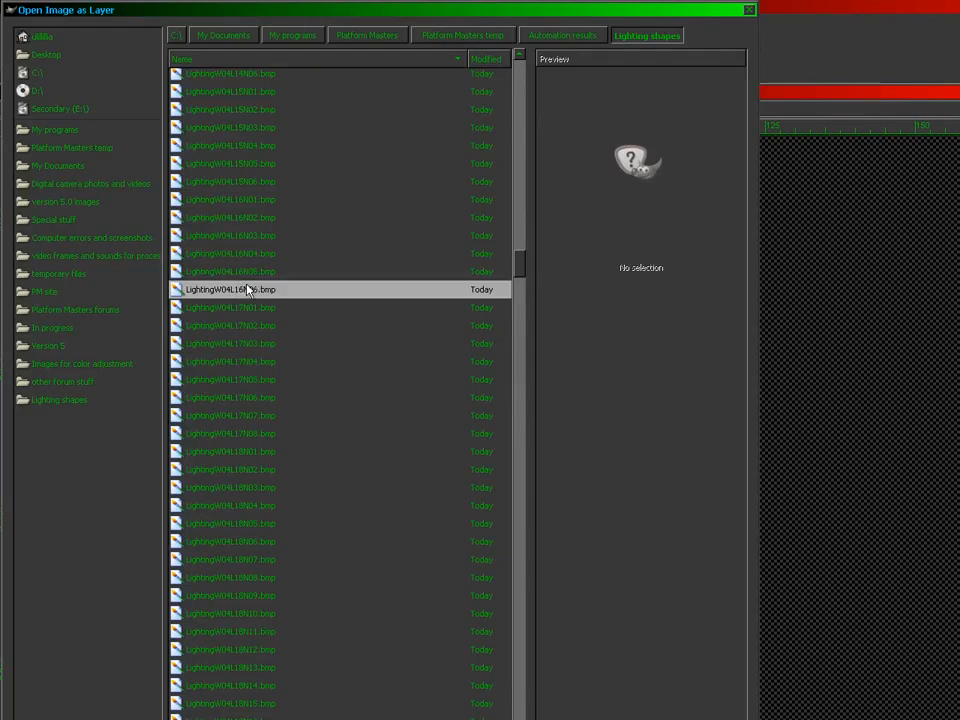
double_click(257, 279)
click(8, 110)
click(36, 158)
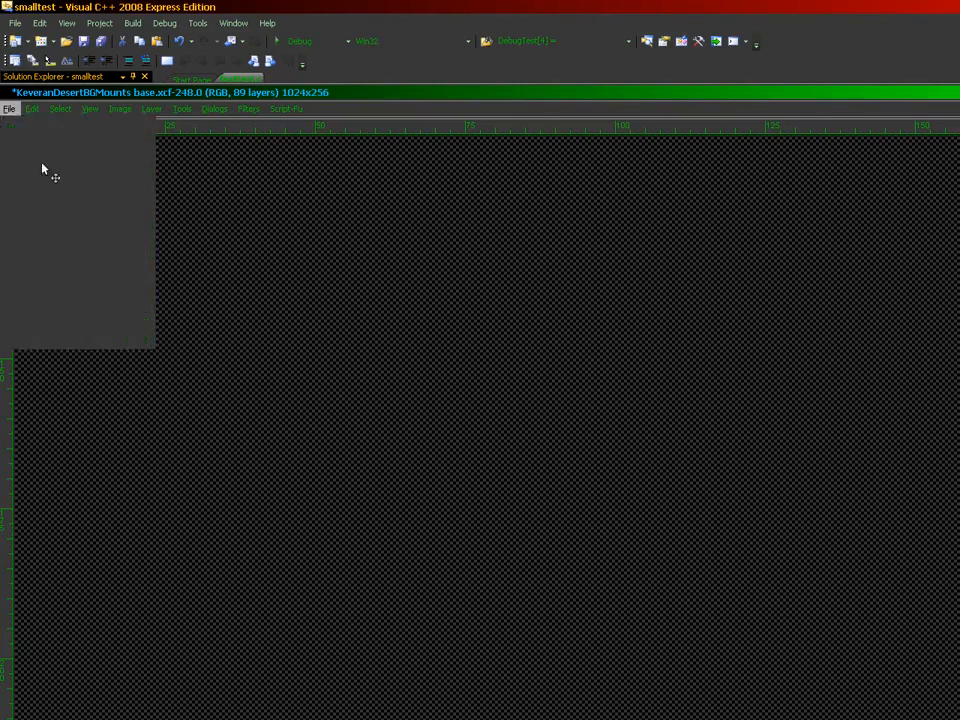
click(244, 283)
double_click(251, 274)
Step: Import LightingW04L16N03, N02 and N01.bmp as layers
click(9, 109)
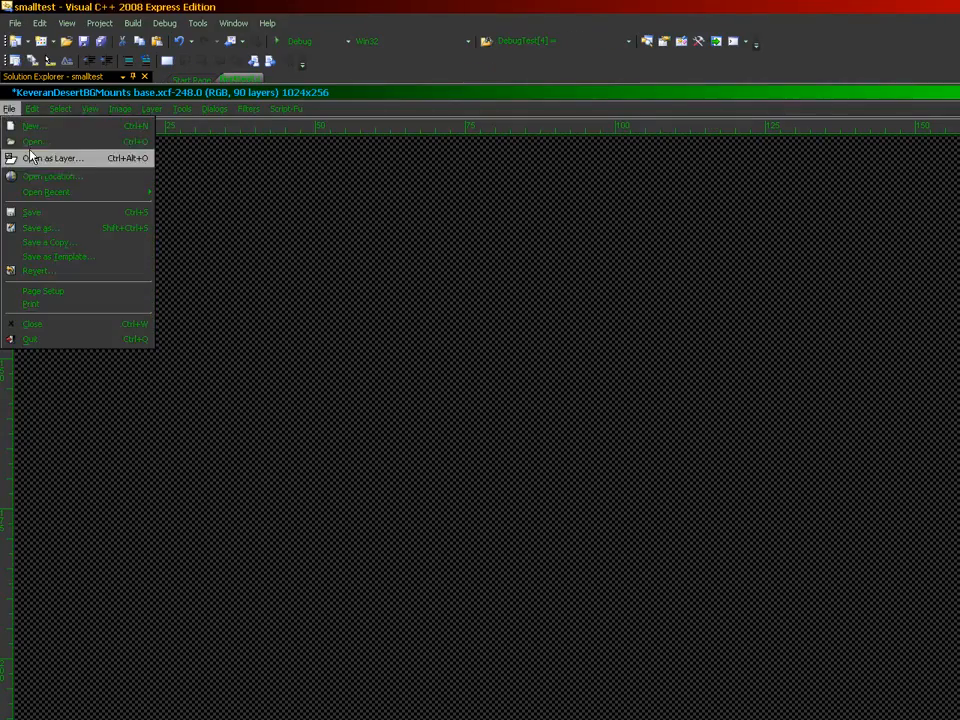
click(30, 157)
click(180, 280)
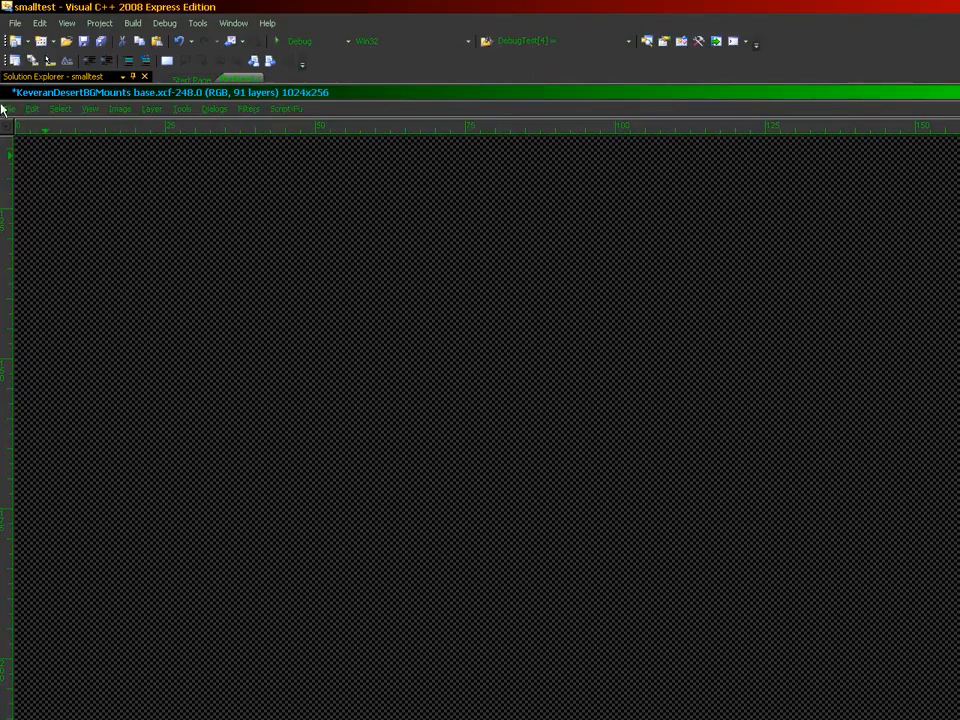
click(9, 109)
click(30, 157)
double_click(261, 274)
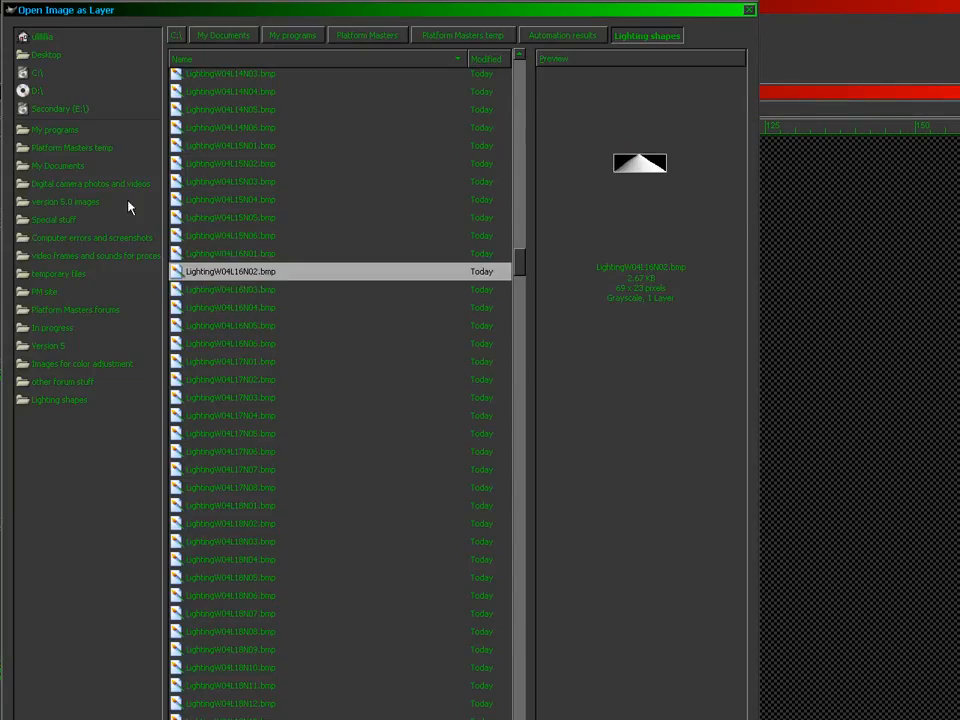
click(11, 110)
click(17, 157)
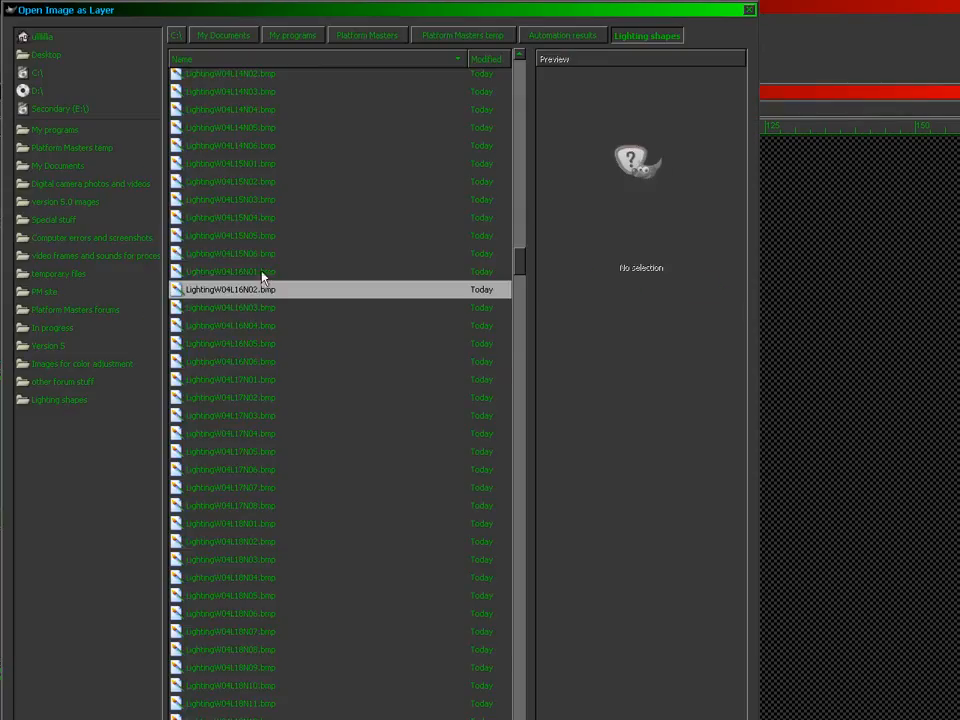
double_click(262, 273)
Step: Select the black surround of the imported mountain by colour and clear it to transparency
drag(205, 638, 682, 638)
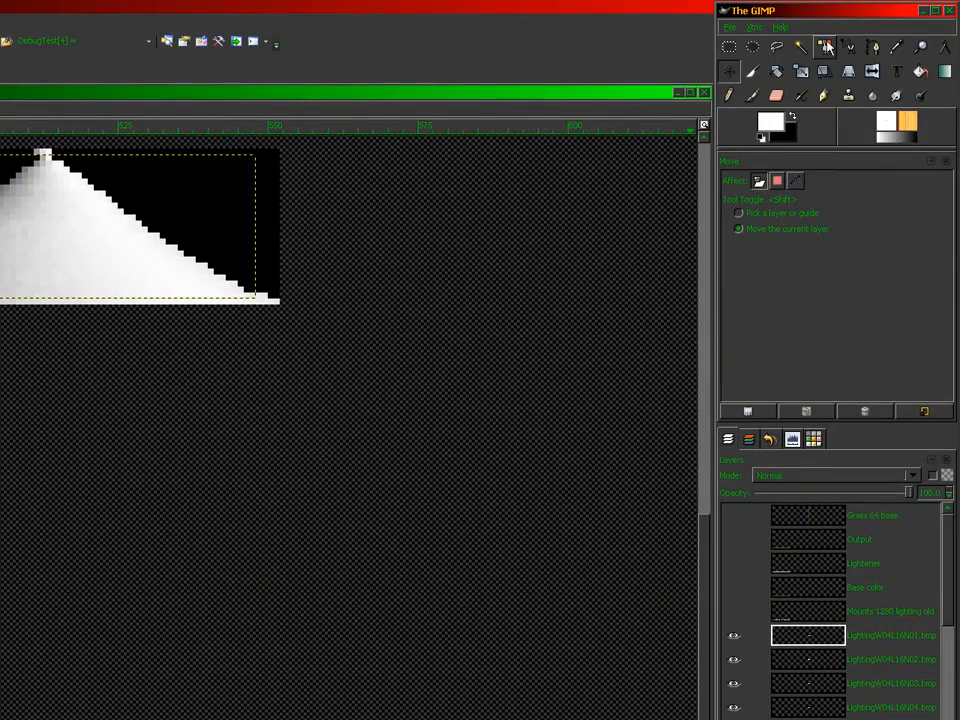
key(minus)
key(minus)
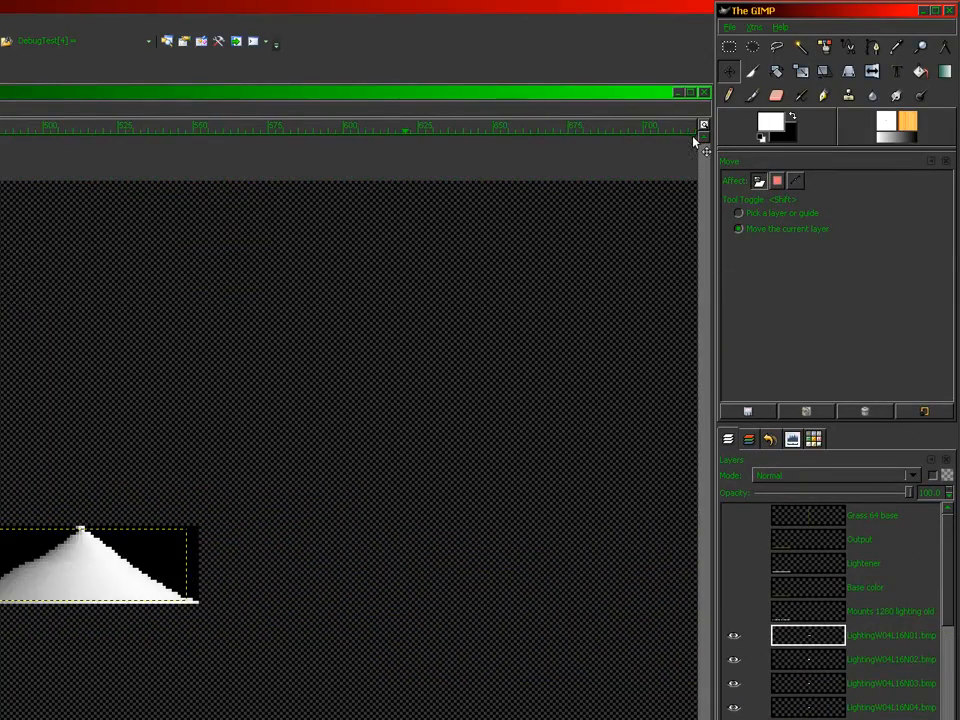
click(824, 47)
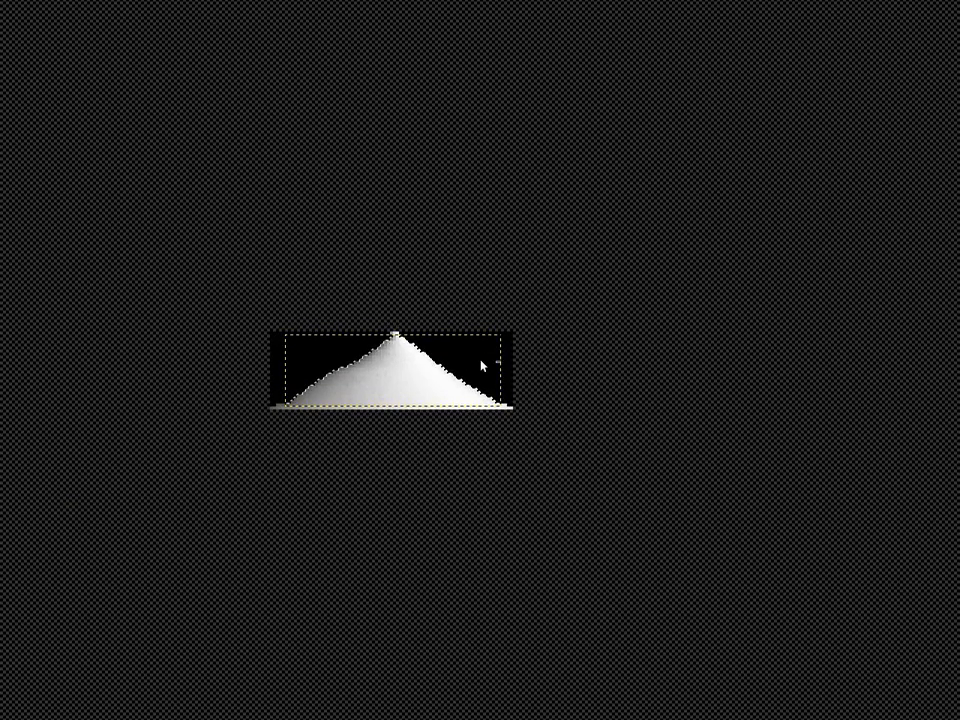
click(481, 366)
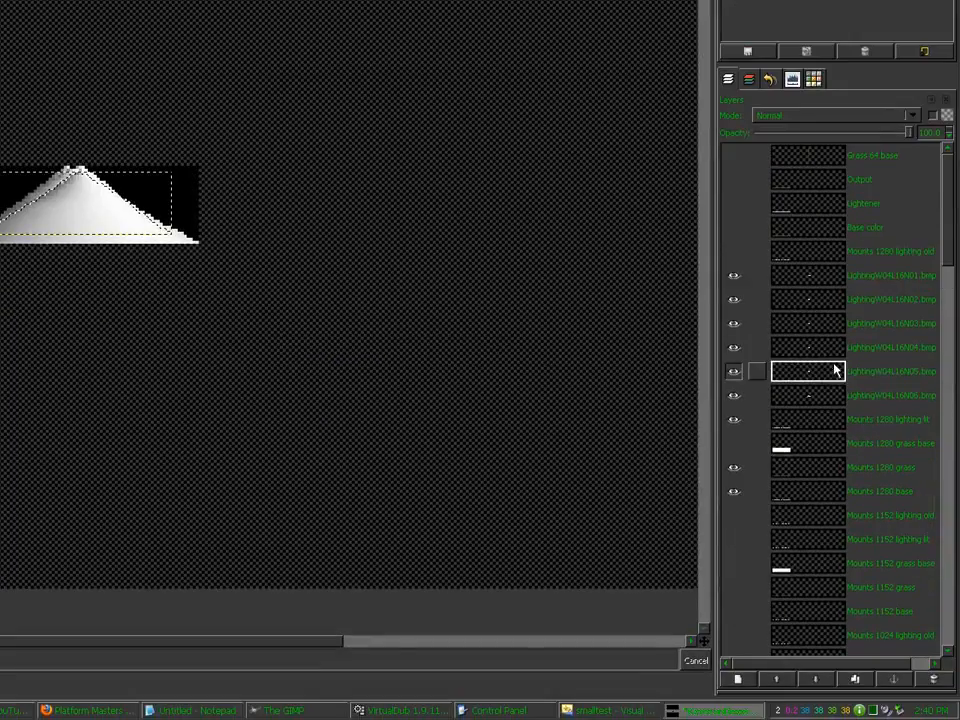
click(821, 396)
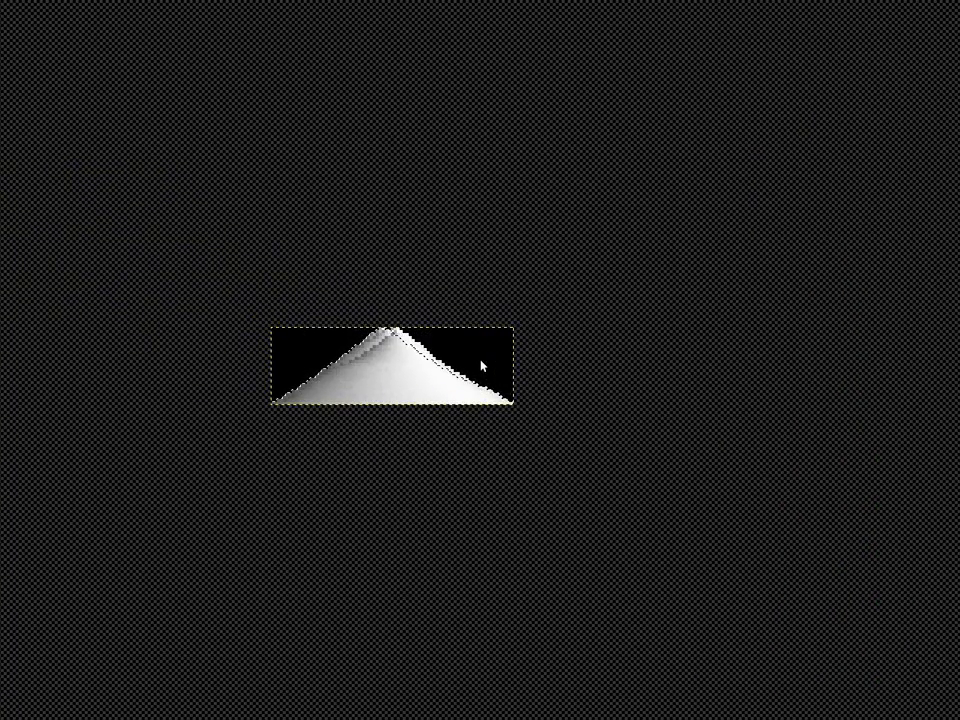
key(ctrl+k)
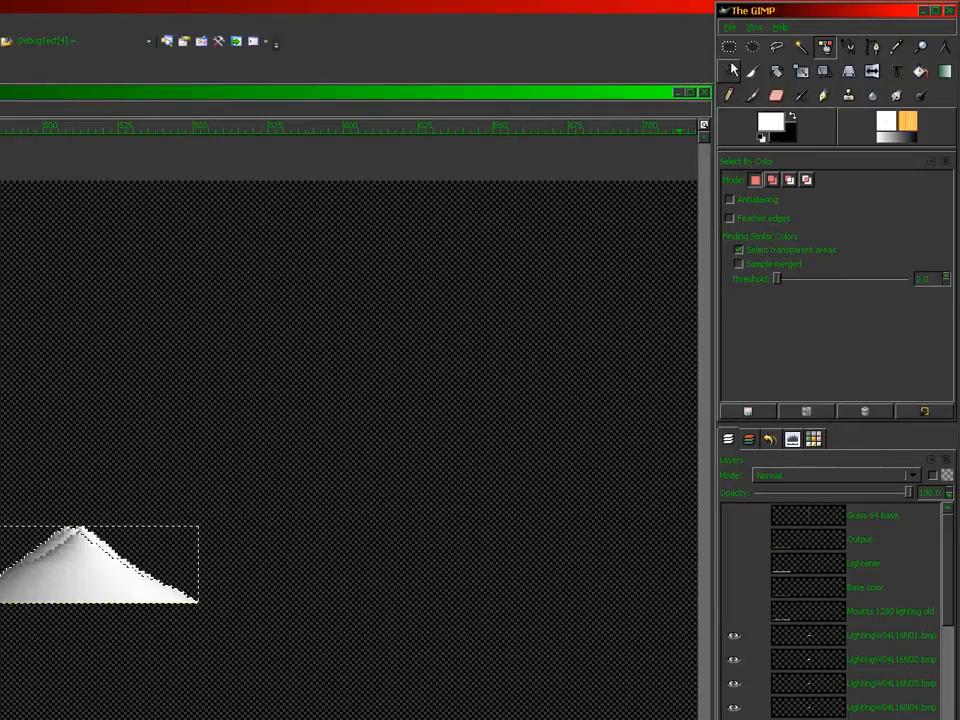
click(730, 50)
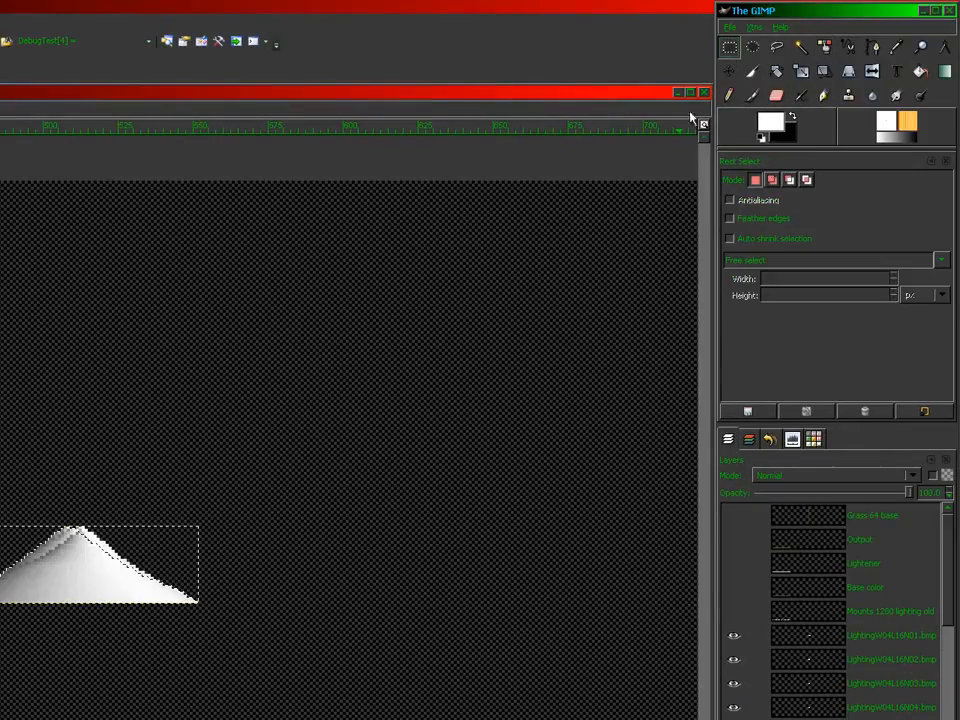
Step: Drop the selection, hide Mounts 1280 lighting lit and grass, and move N06 down beside the tan hills
click(690, 114)
key(ctrl+shift+a)
click(725, 76)
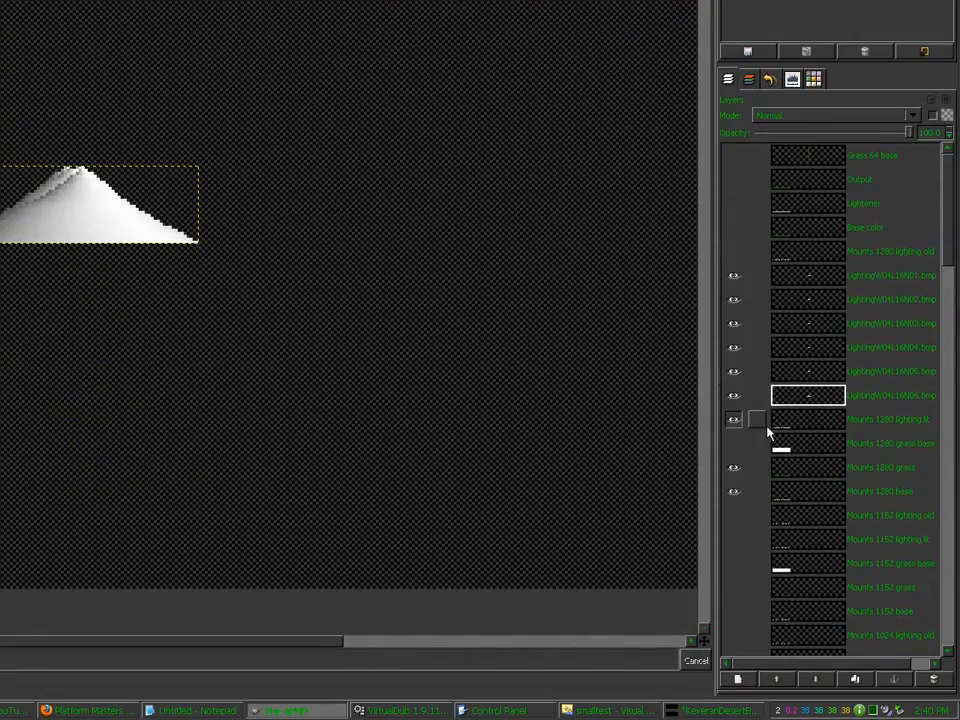
click(735, 420)
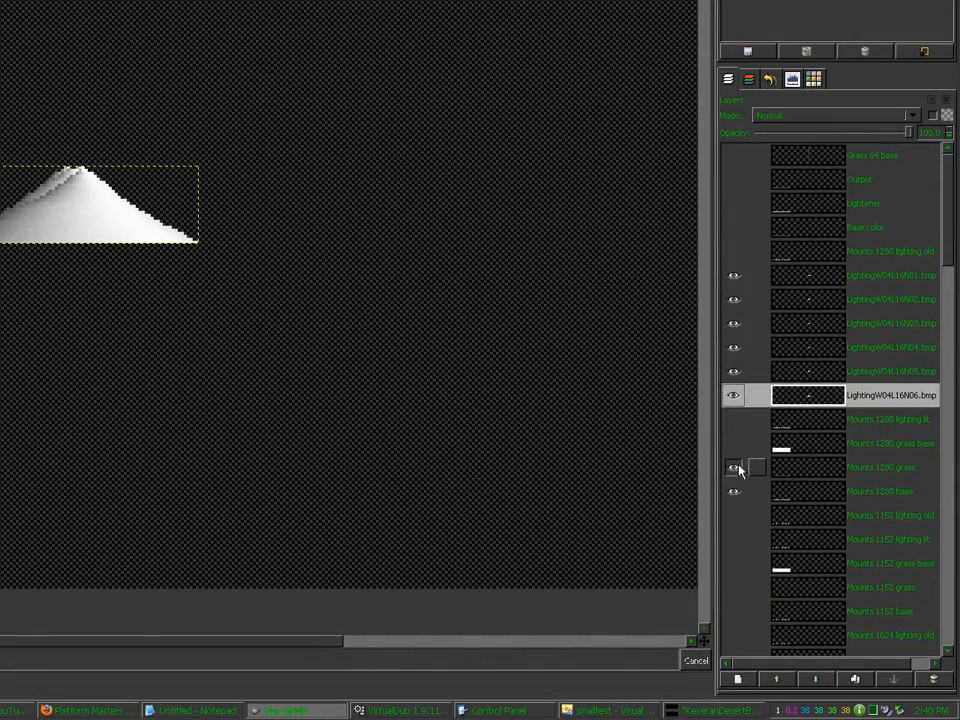
click(735, 467)
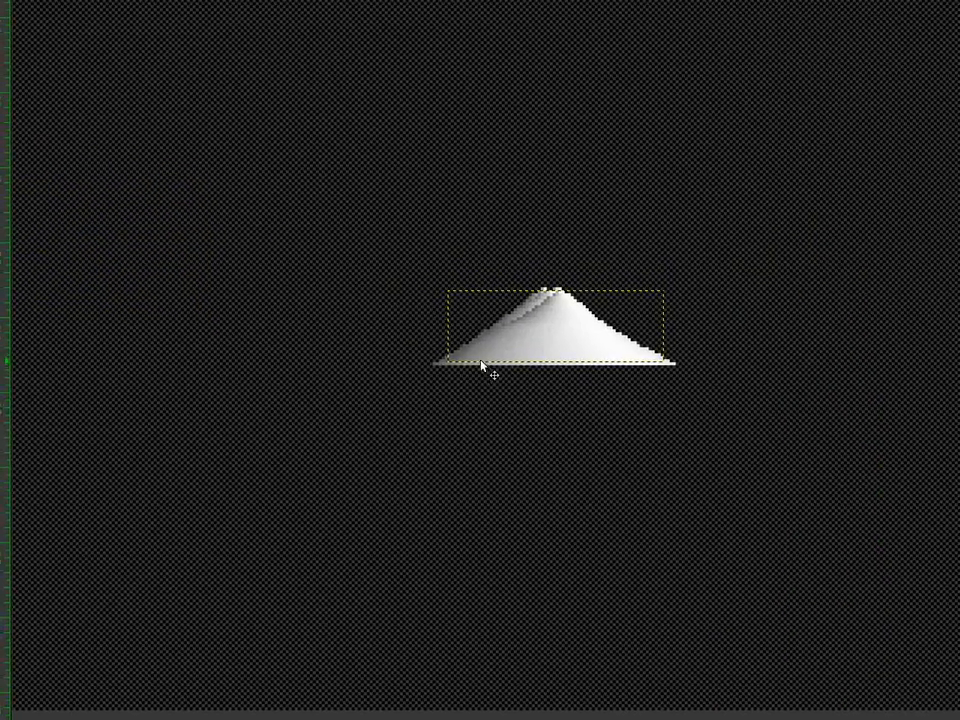
drag(481, 366, 14, 603)
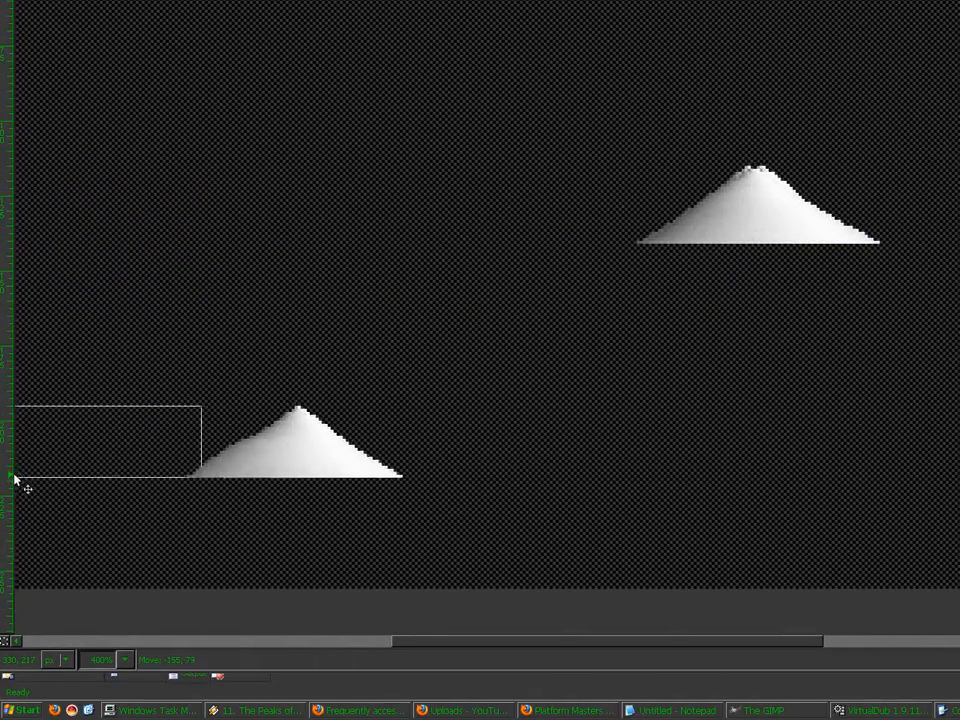
drag(14, 480, 182, 590)
Step: Move N02 and N03 into the bottom row and place a duplicate of N03 256 px left
click(845, 367)
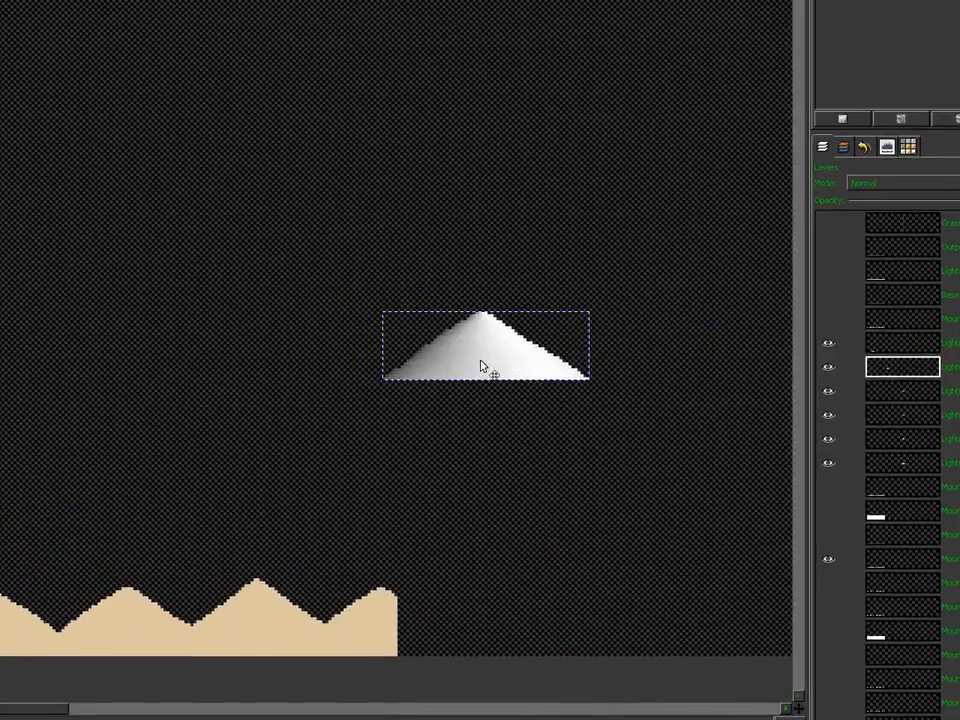
drag(399, 403, 38, 678)
drag(481, 578, 482, 577)
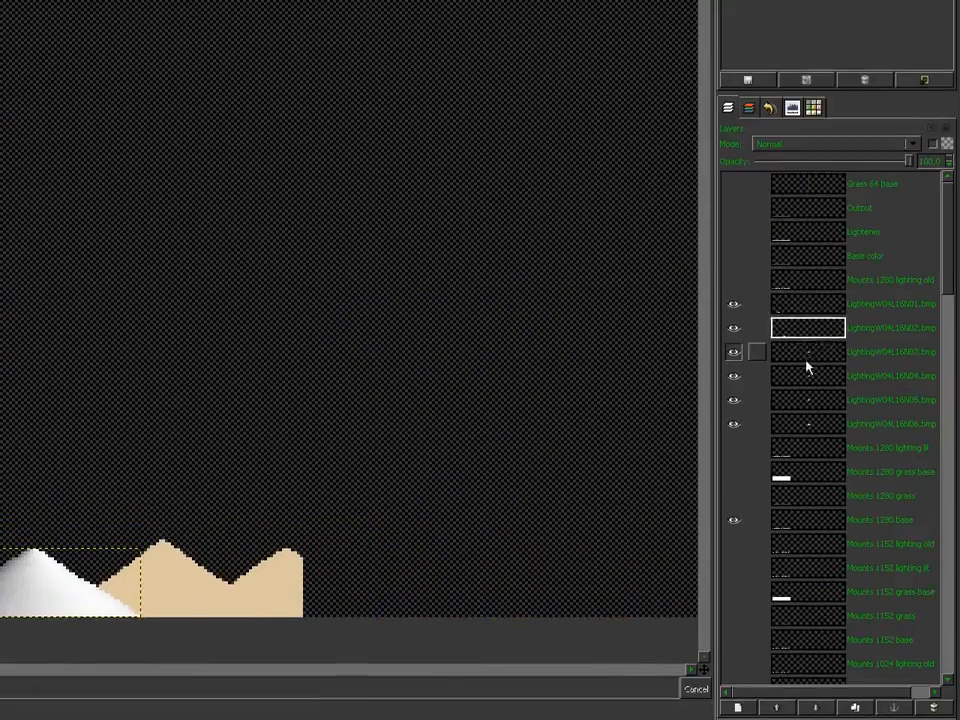
click(806, 358)
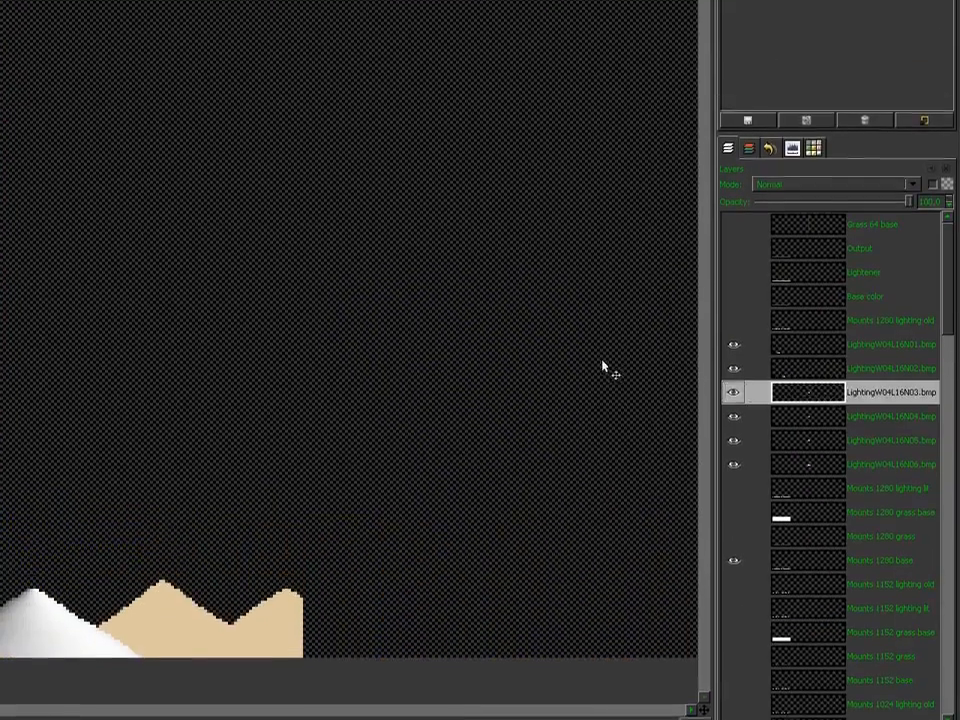
drag(601, 320, 138, 512)
drag(511, 463, 292, 588)
drag(481, 566, 466, 566)
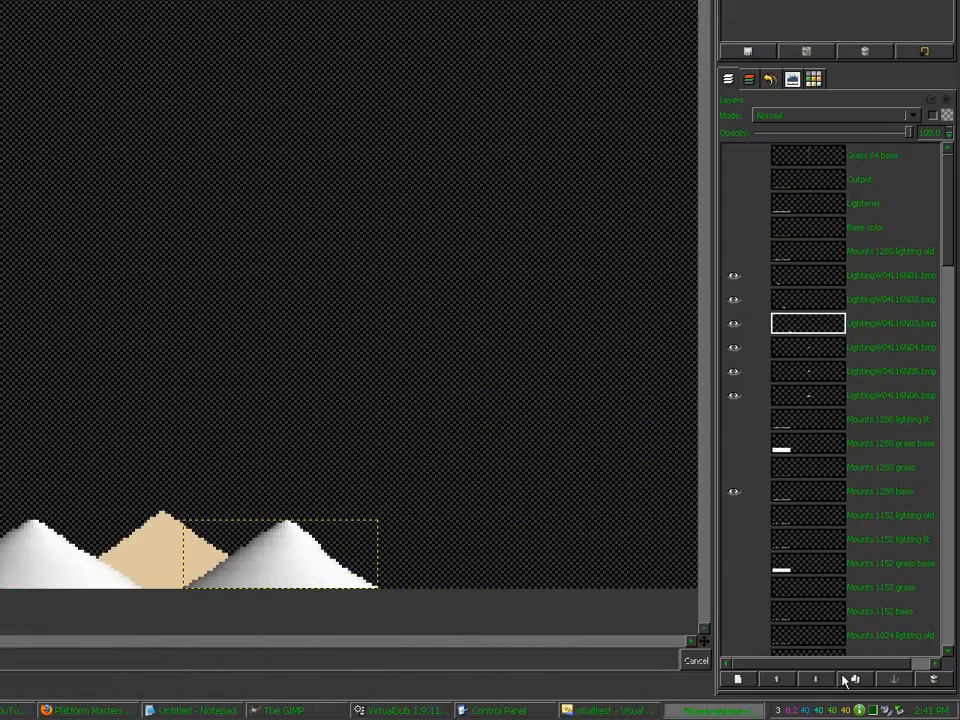
click(846, 678)
drag(361, 583, 67, 584)
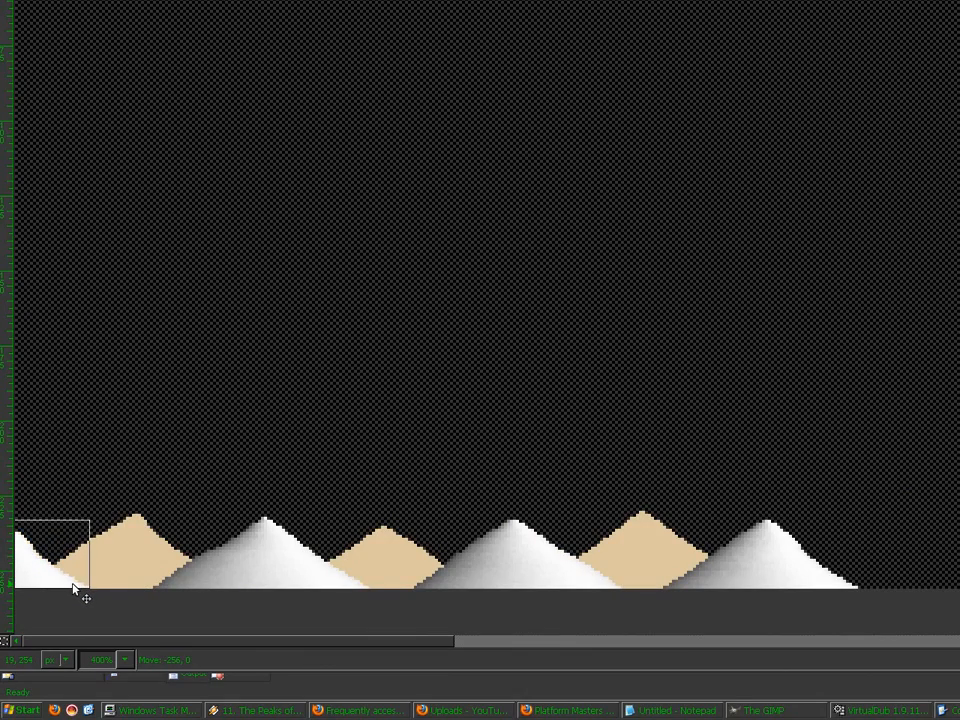
drag(73, 584, 73, 584)
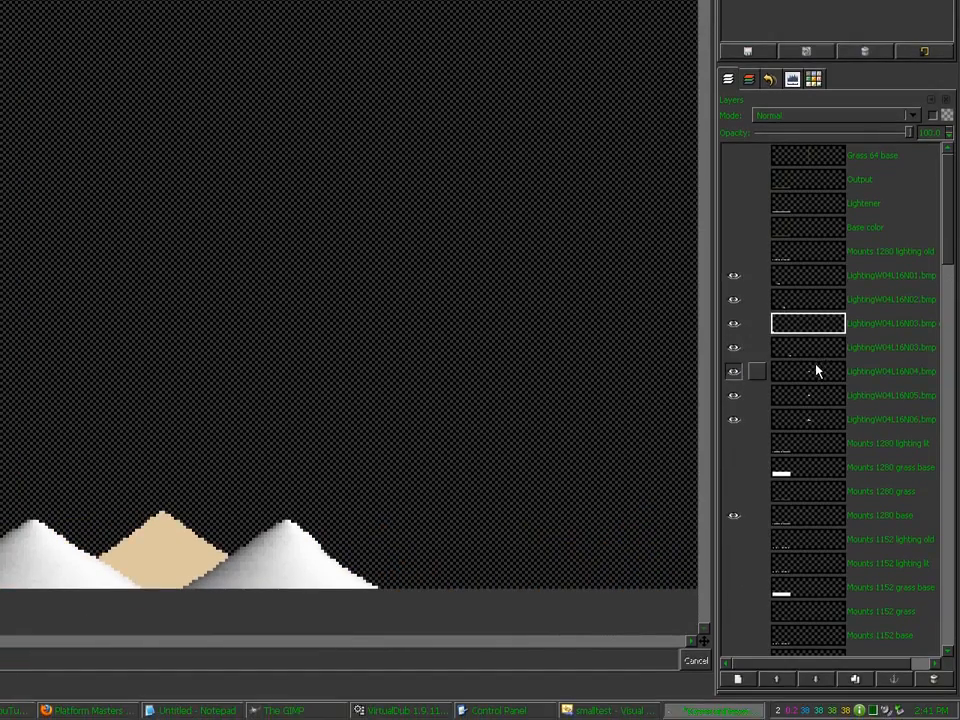
Step: Move the N04, N05 and N06 mountains into the bottom row over the tan hills
click(816, 369)
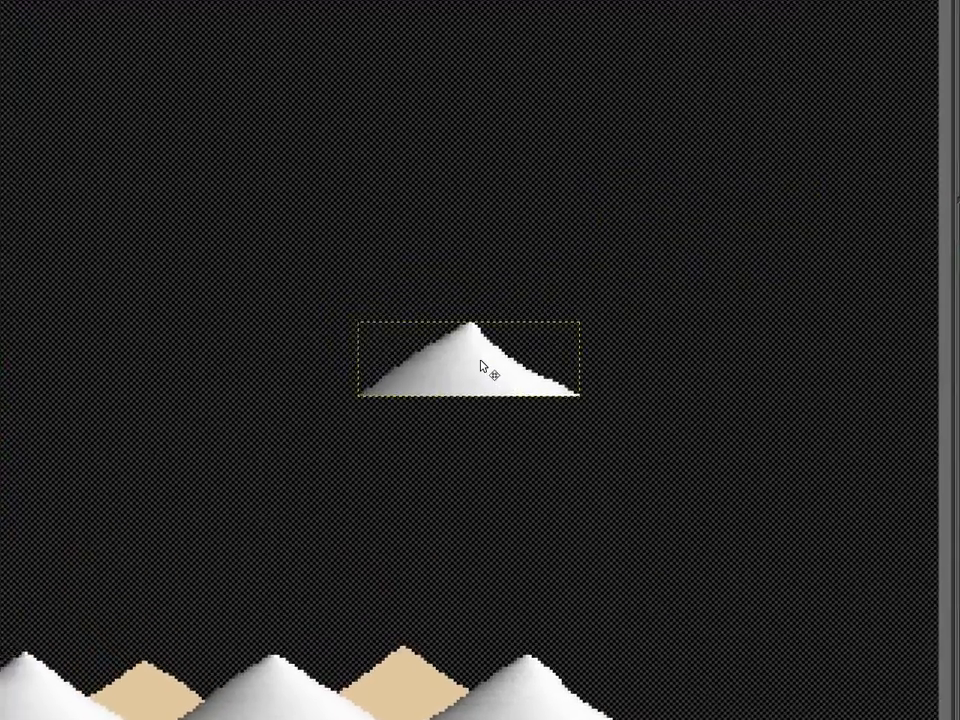
drag(484, 369, 140, 557)
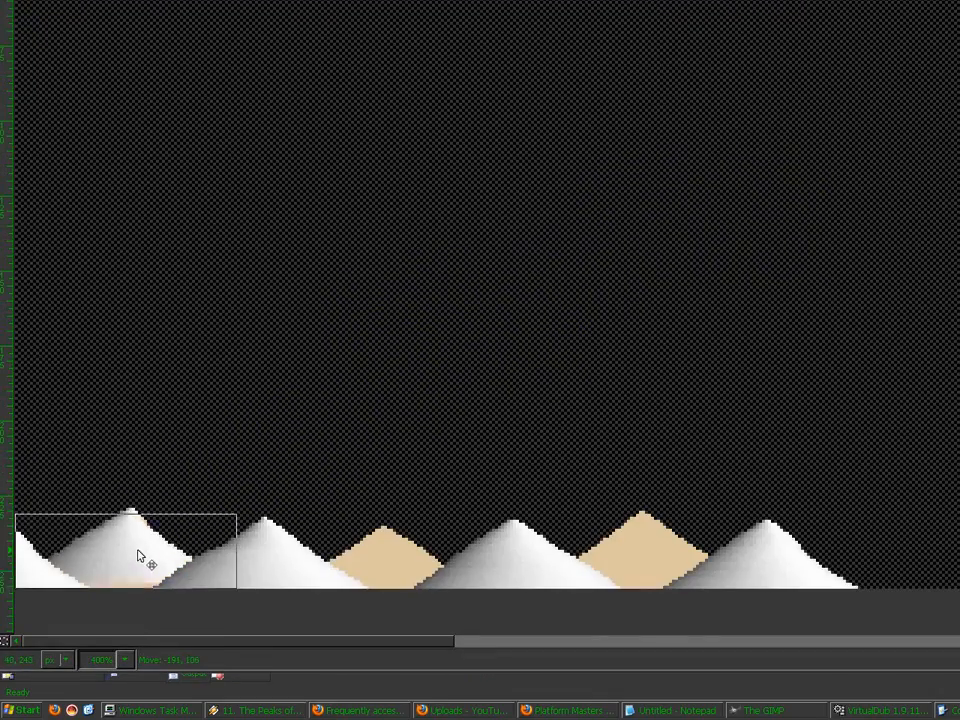
click(810, 403)
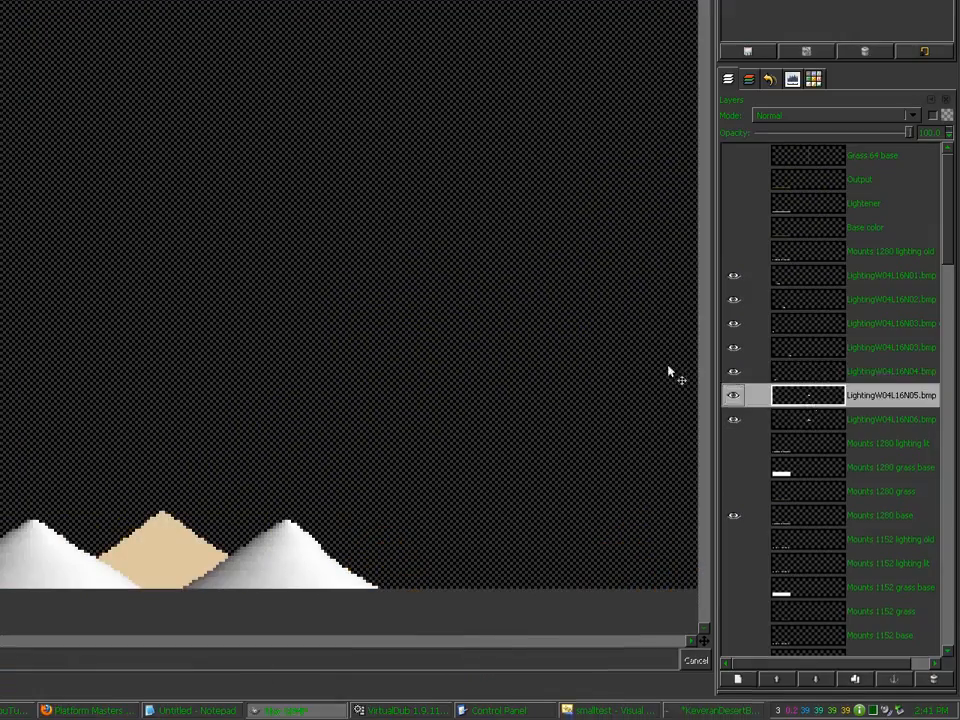
drag(669, 369, 443, 387)
drag(602, 294, 394, 569)
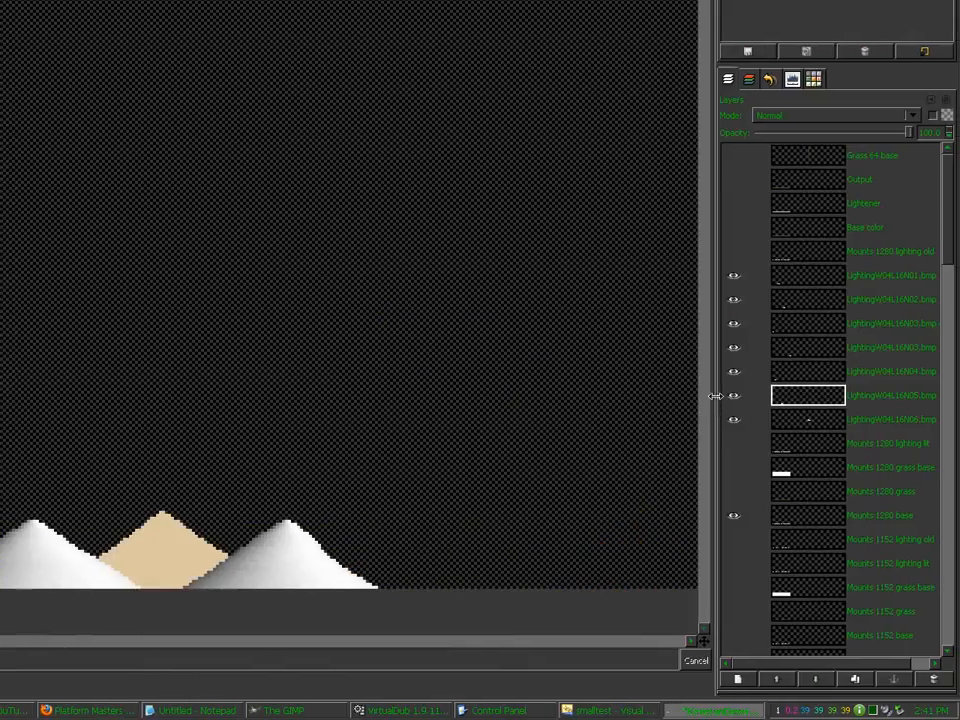
click(810, 423)
drag(650, 378, 196, 375)
drag(650, 294, 215, 545)
drag(481, 546, 448, 562)
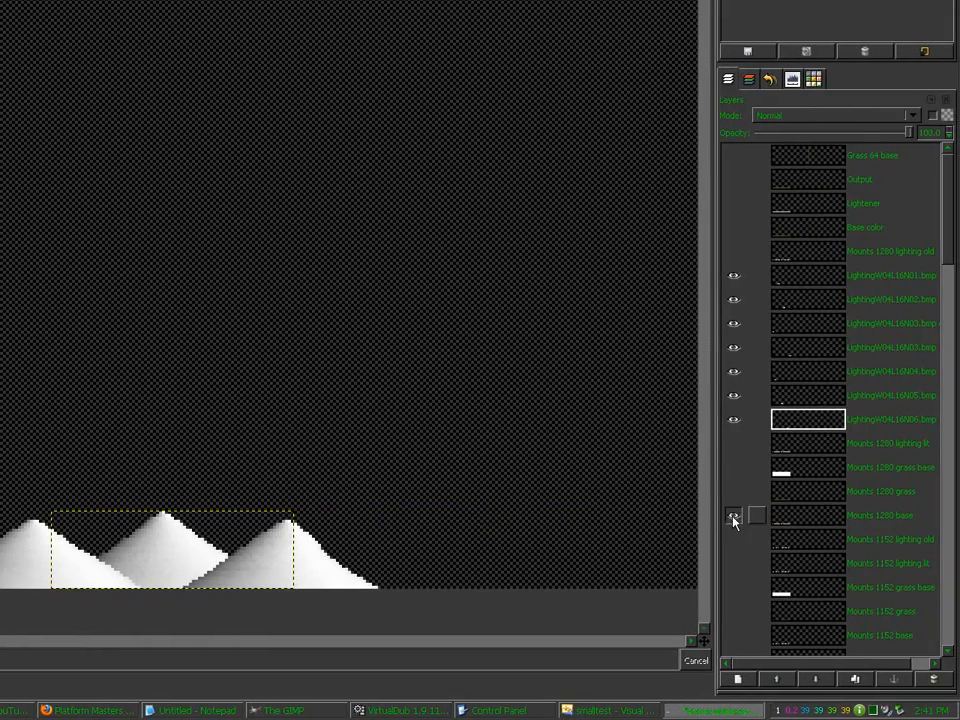
Step: Rename the LightingW04L16N06.bmp layer to 'Mounts 1280 lighting' and hide the old lighting layer
click(805, 425)
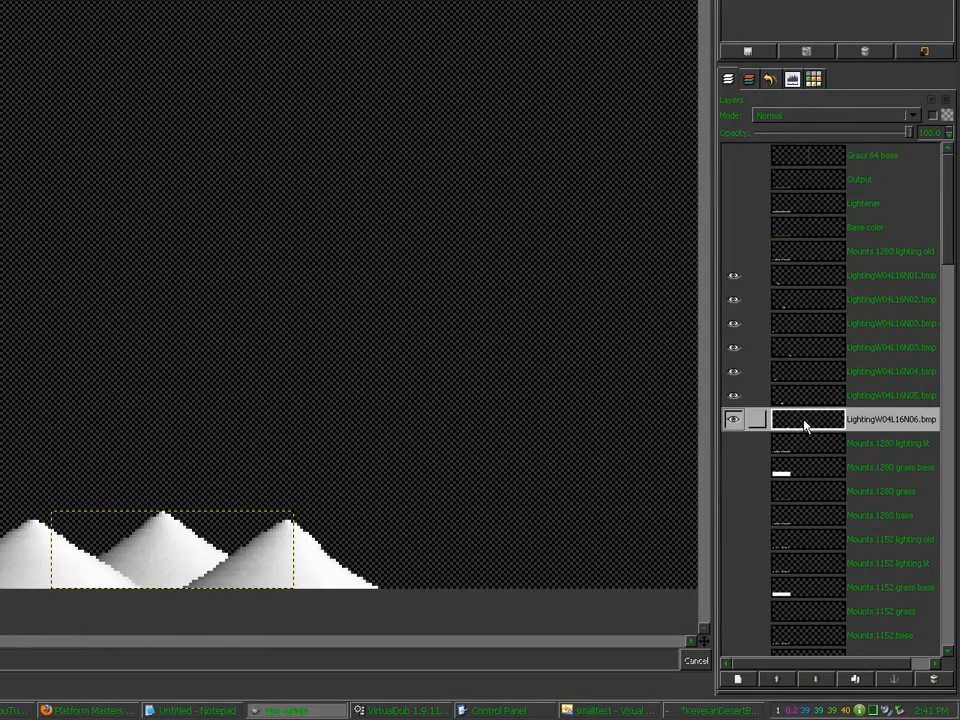
scroll(805, 425, down, 3)
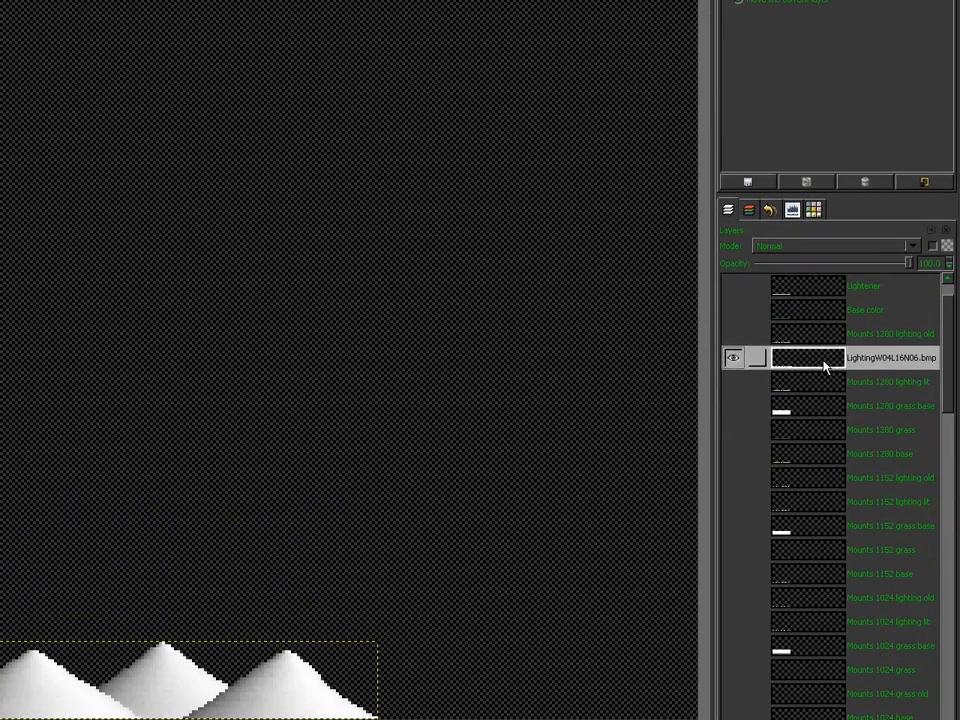
double_click(823, 361)
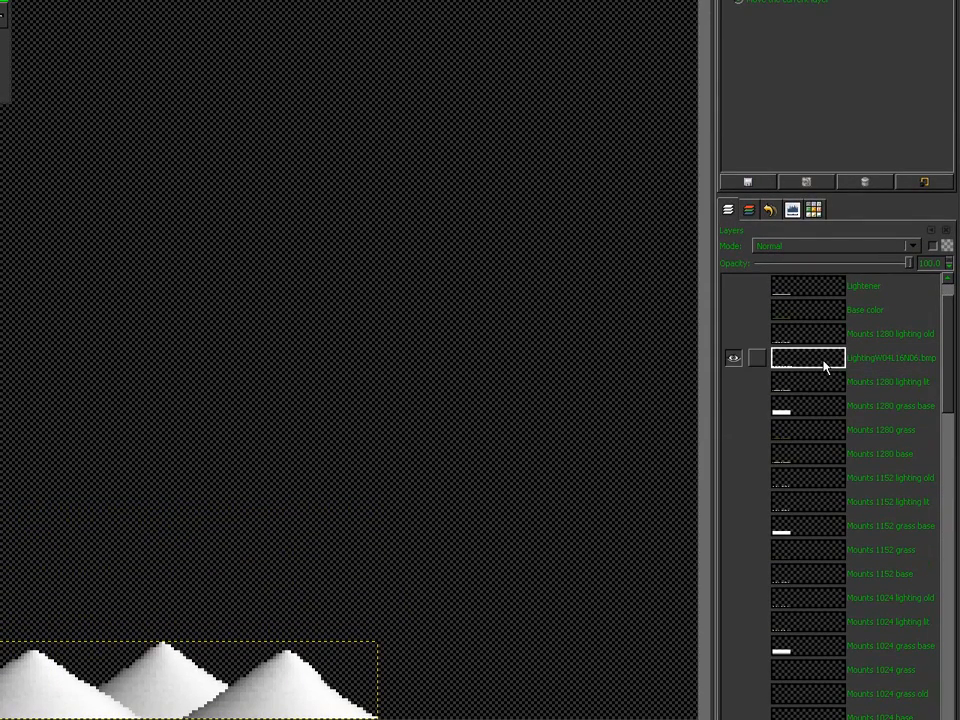
key(Return)
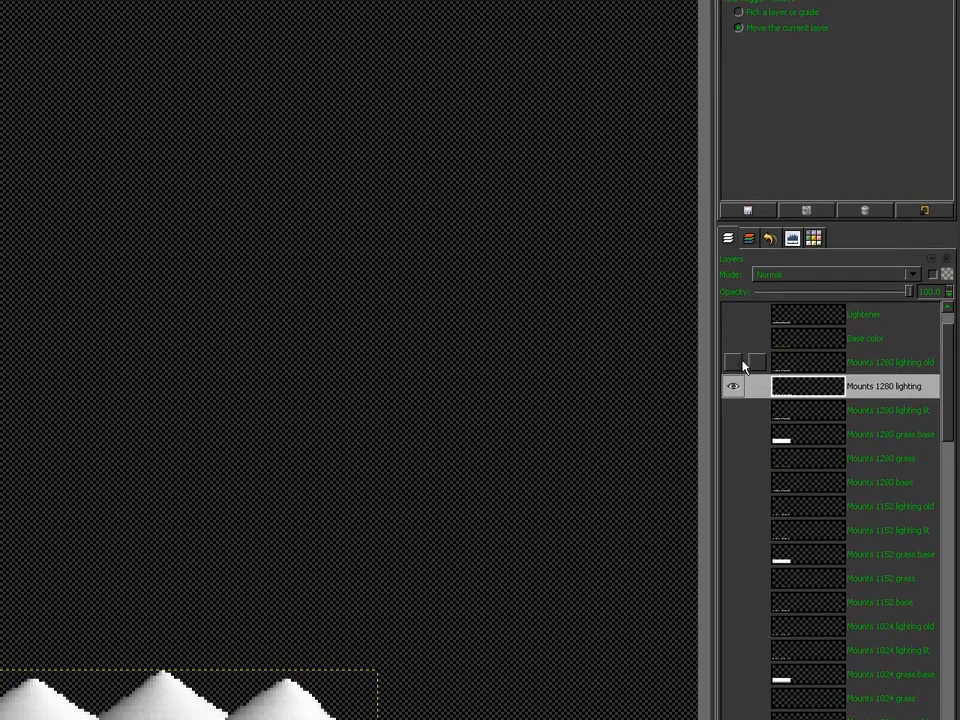
click(732, 335)
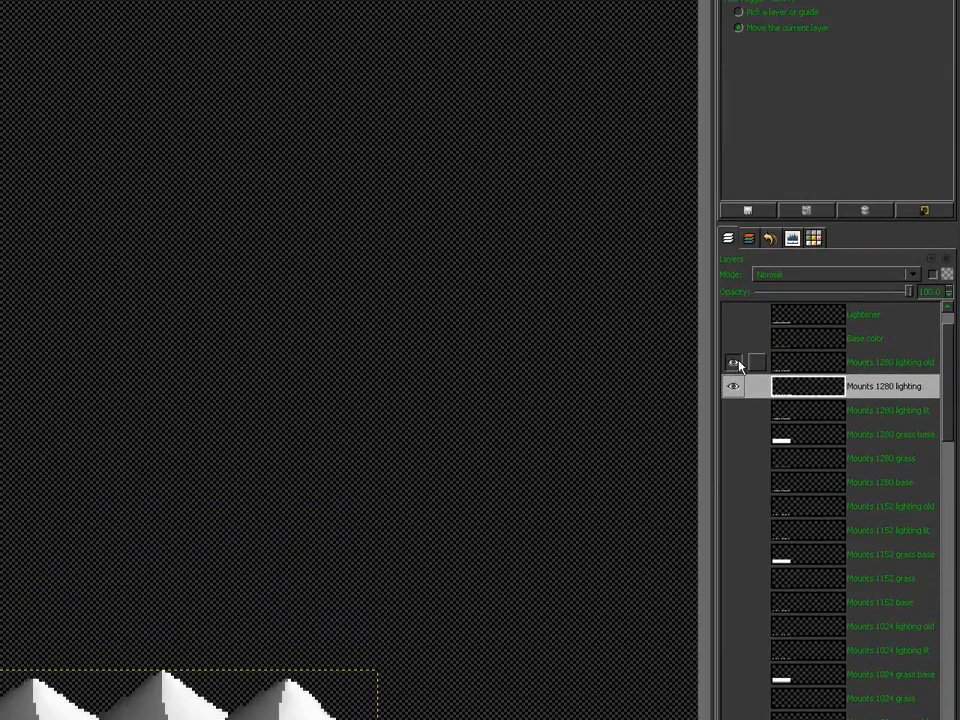
click(909, 203)
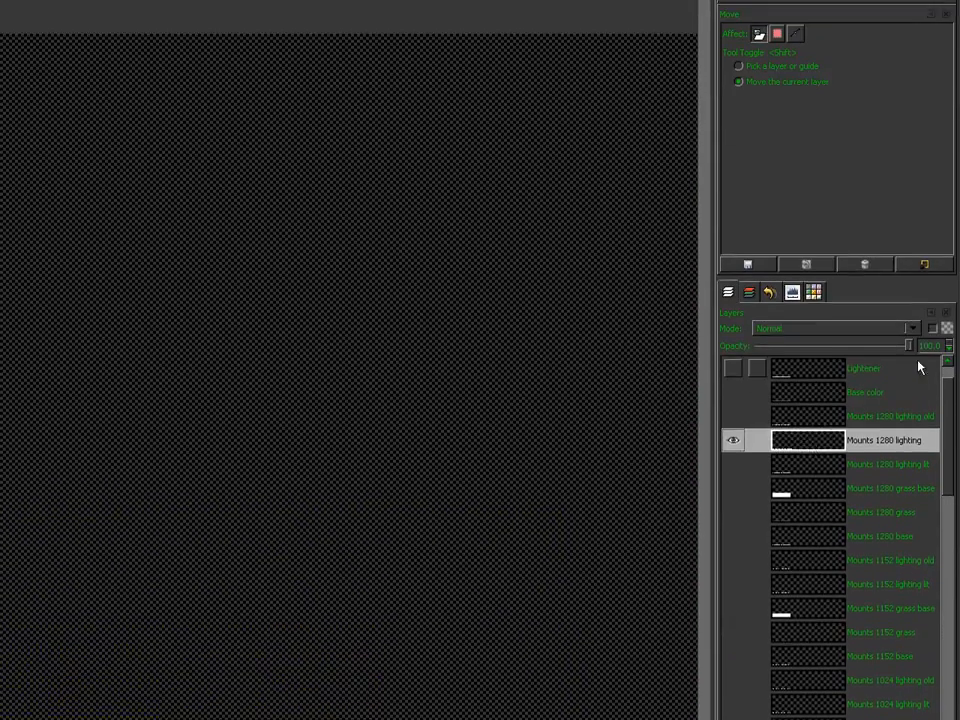
Step: Set Mounts 1280 lighting to 50 opacity in Multiply mode and show the base, grass and lighting lit layers
text(50)
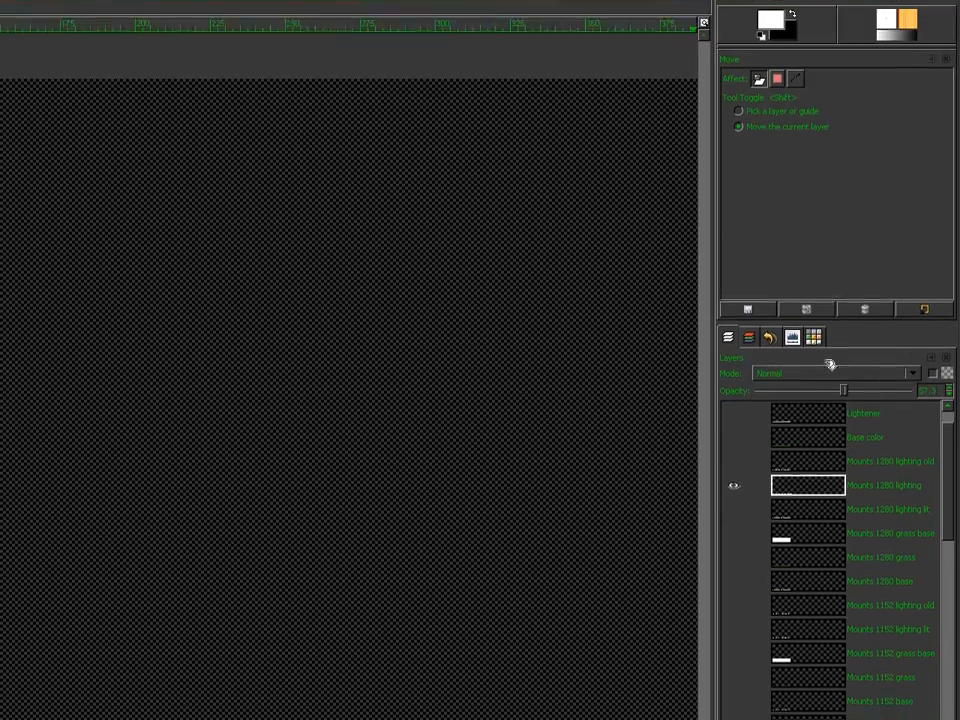
click(800, 342)
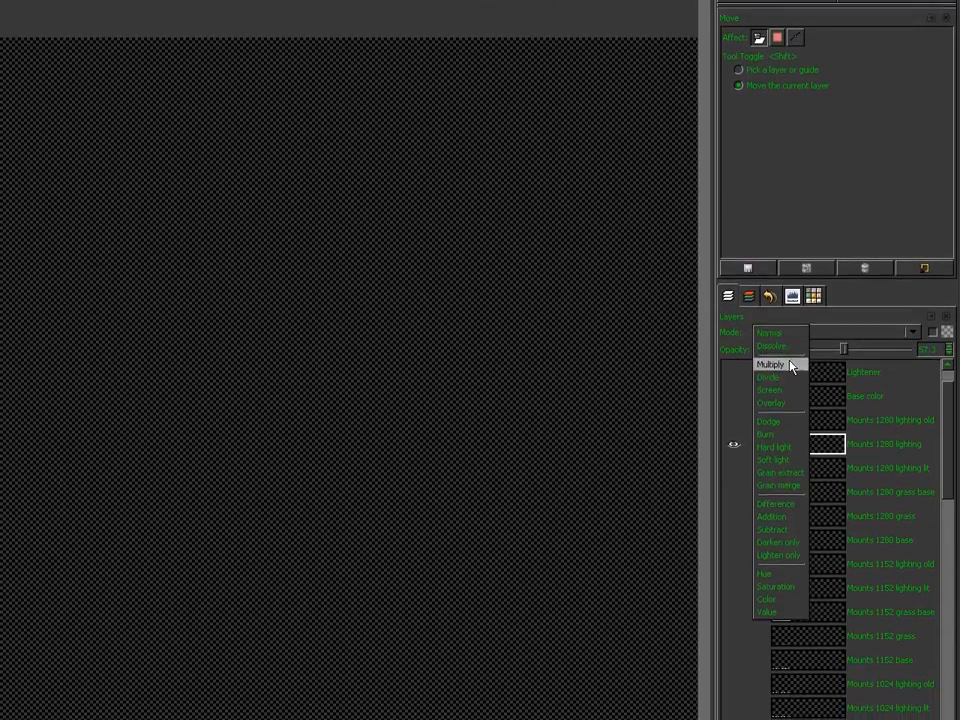
click(793, 367)
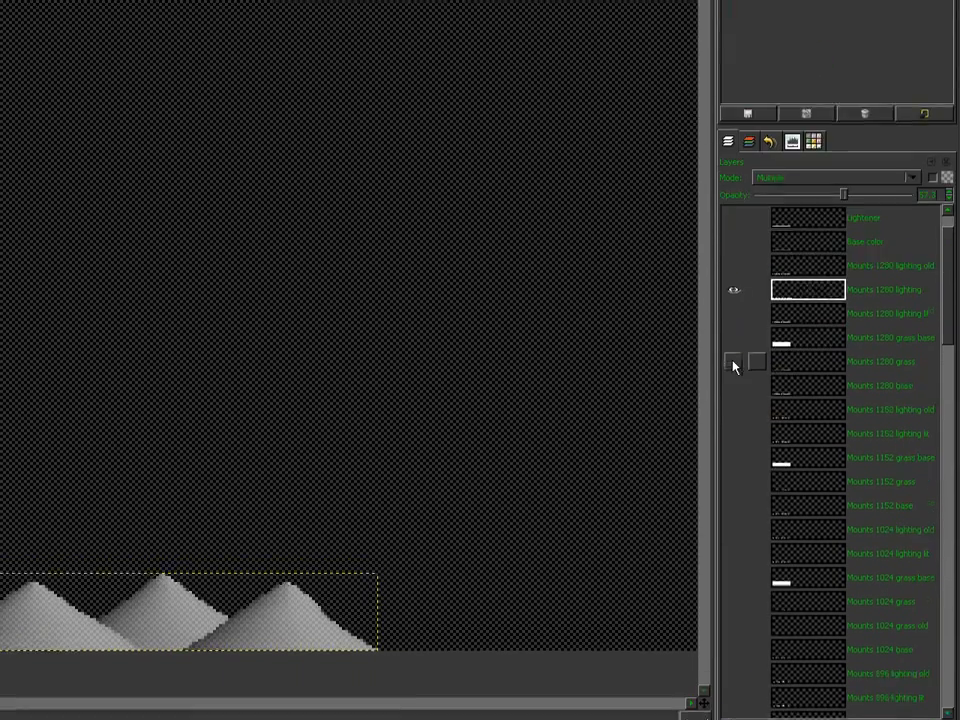
click(733, 430)
click(733, 406)
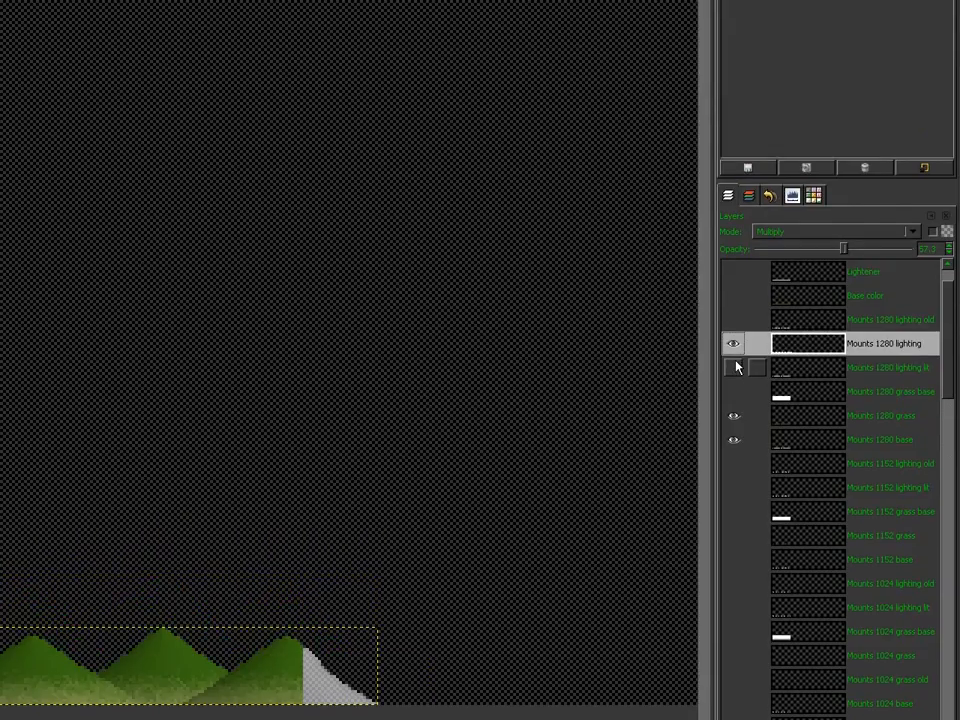
click(733, 316)
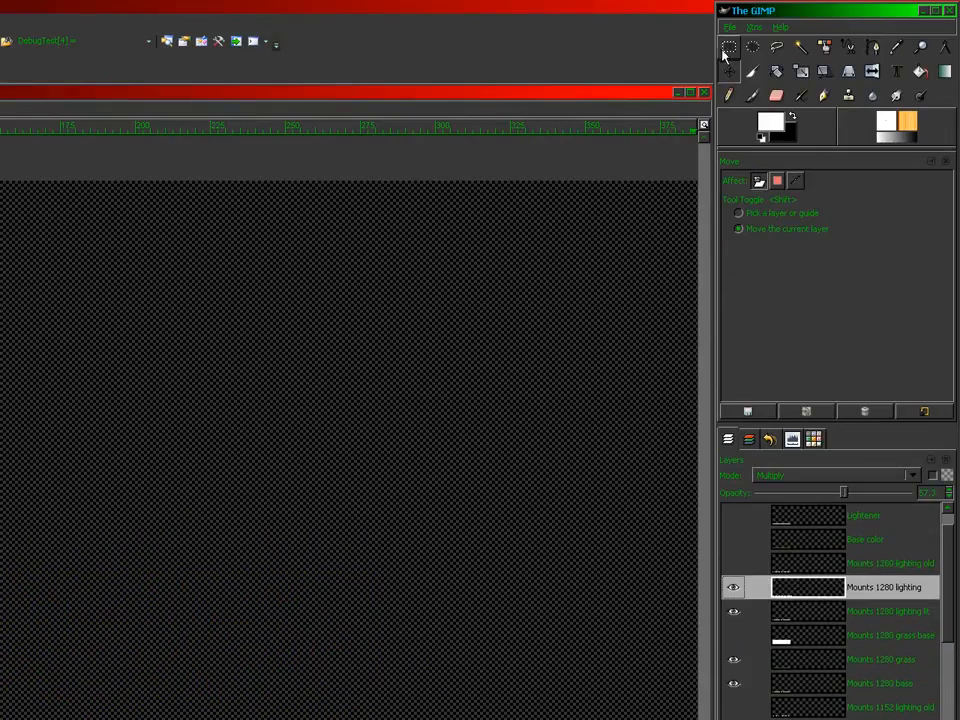
Step: Rectangle-select the hill row out to the image's left edge
click(727, 50)
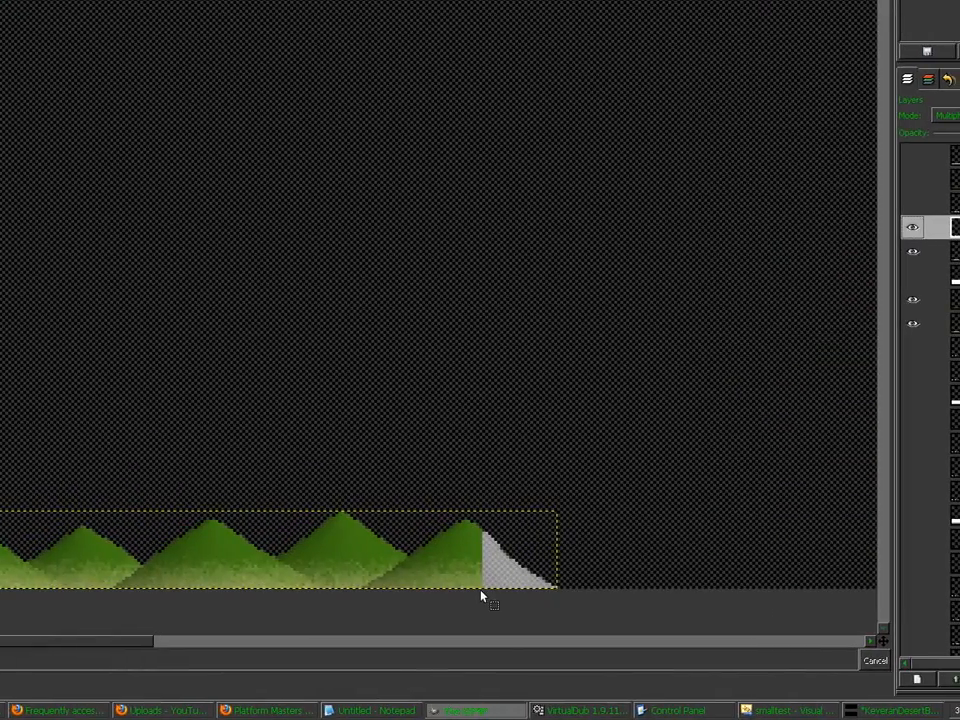
drag(480, 589, 228, 538)
drag(480, 538, 0, 513)
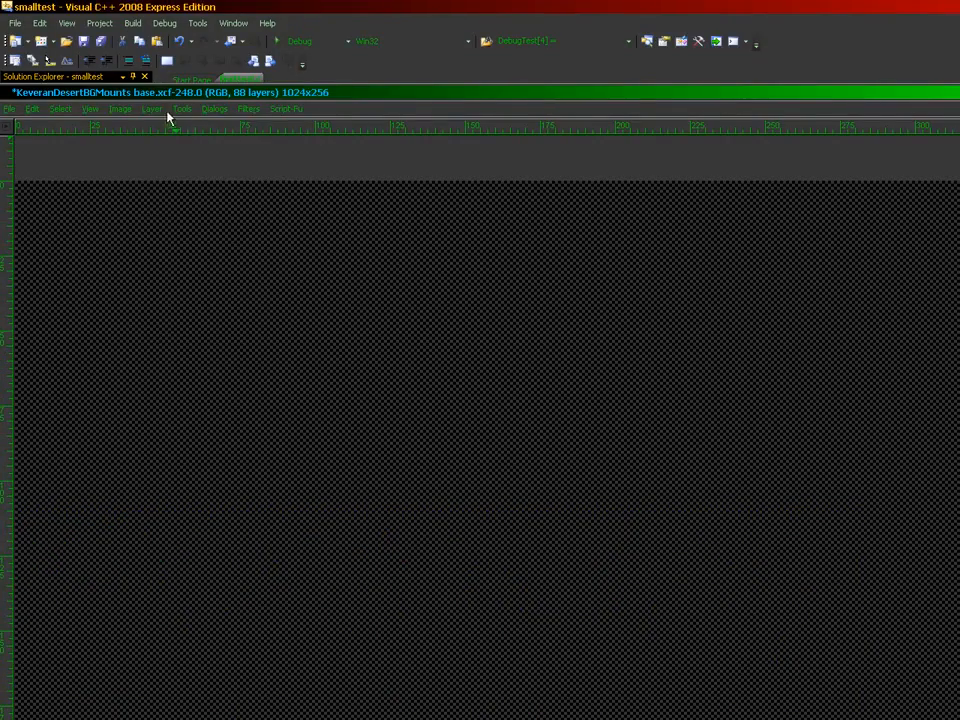
click(152, 108)
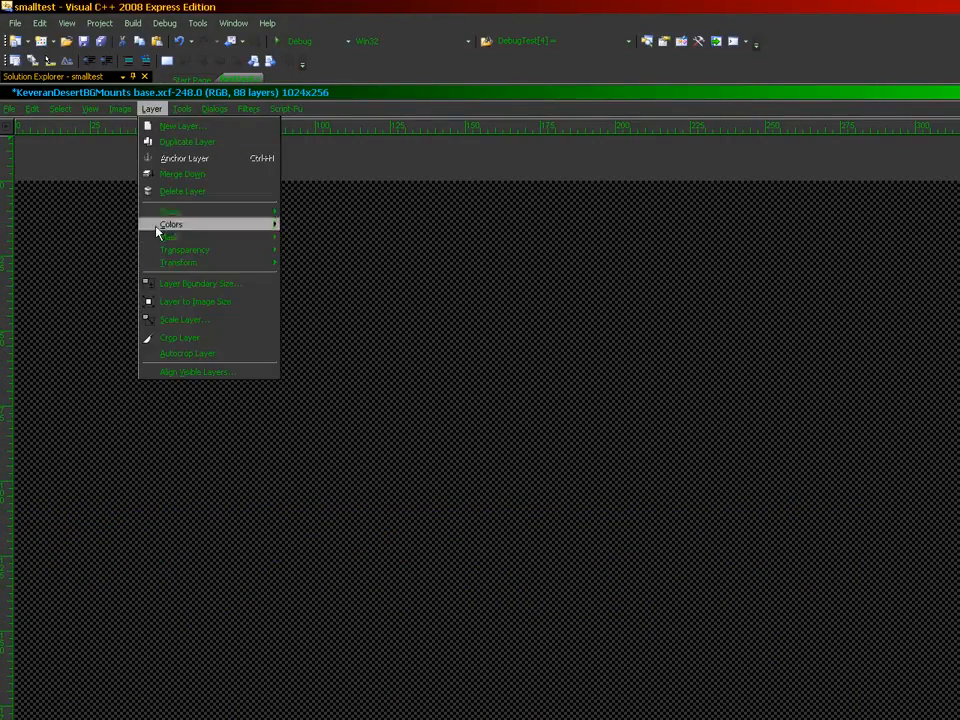
Step: Choose Scale Layer, then show Mounts 1152 base alone and link its lighting and grass layers
click(171, 318)
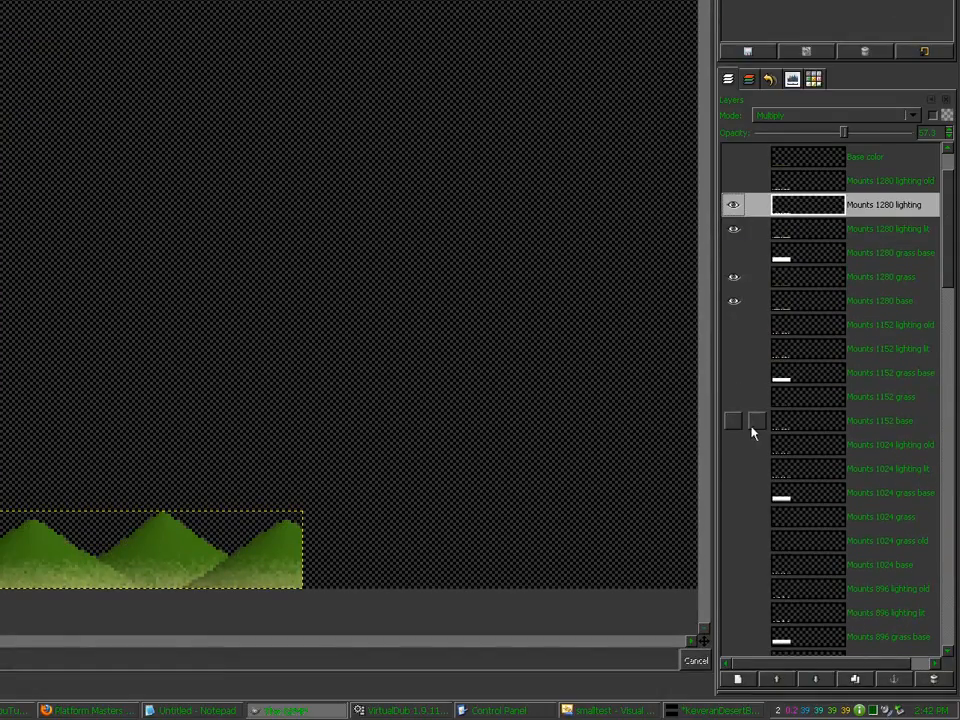
shift+click(733, 422)
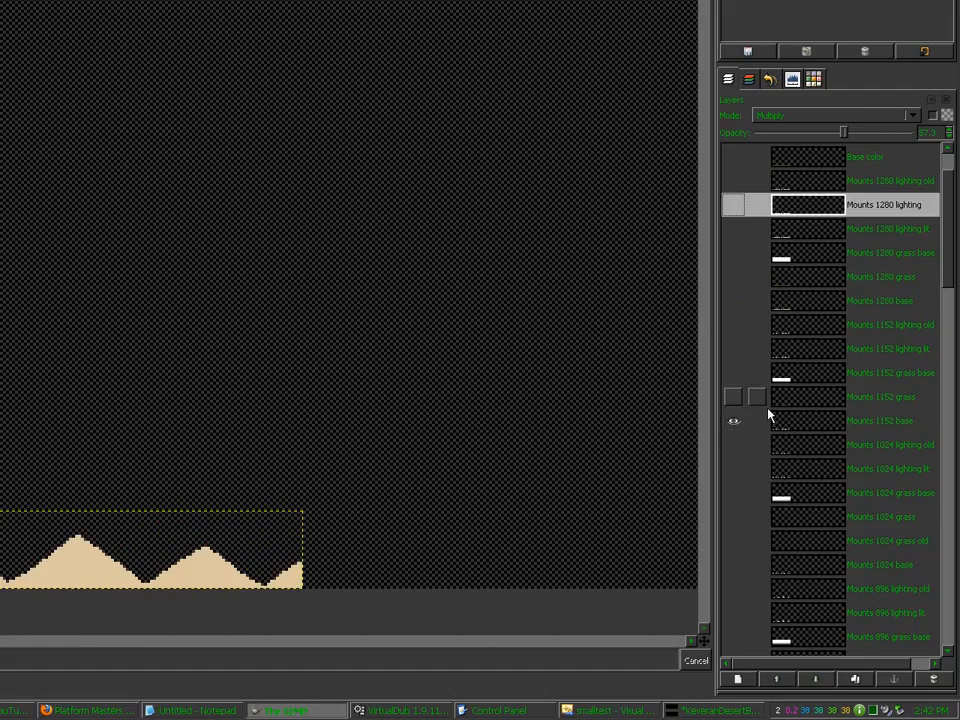
click(789, 350)
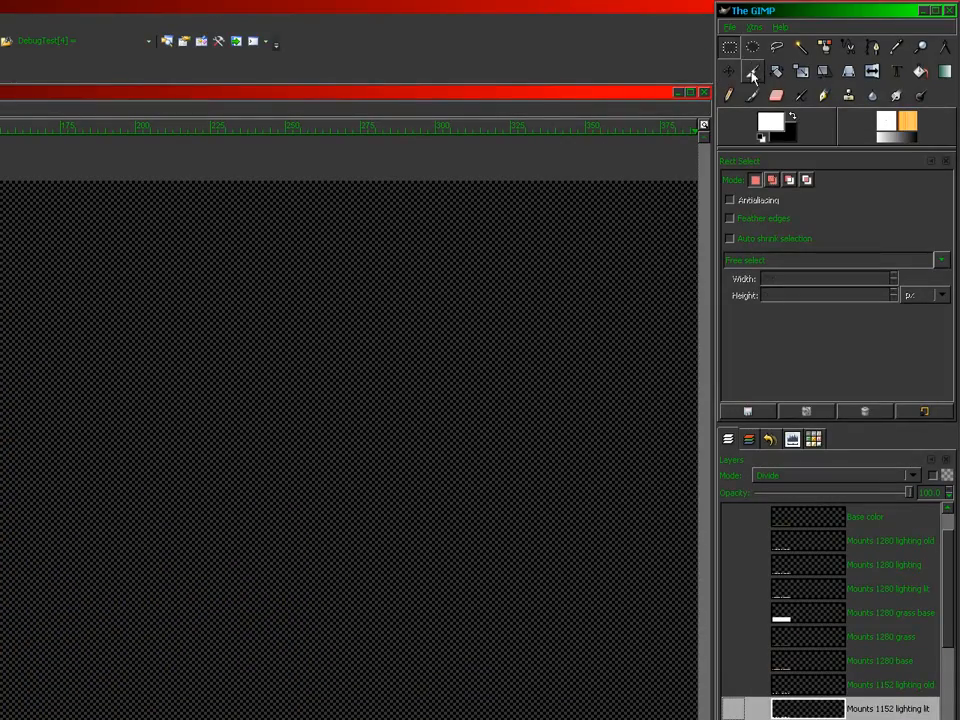
click(752, 75)
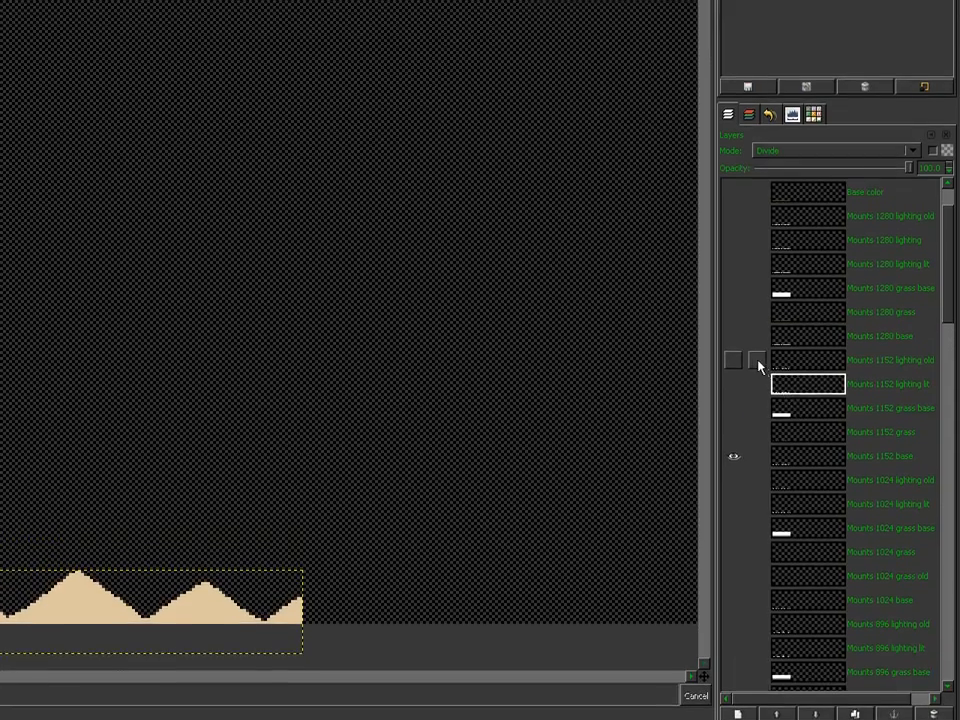
click(758, 364)
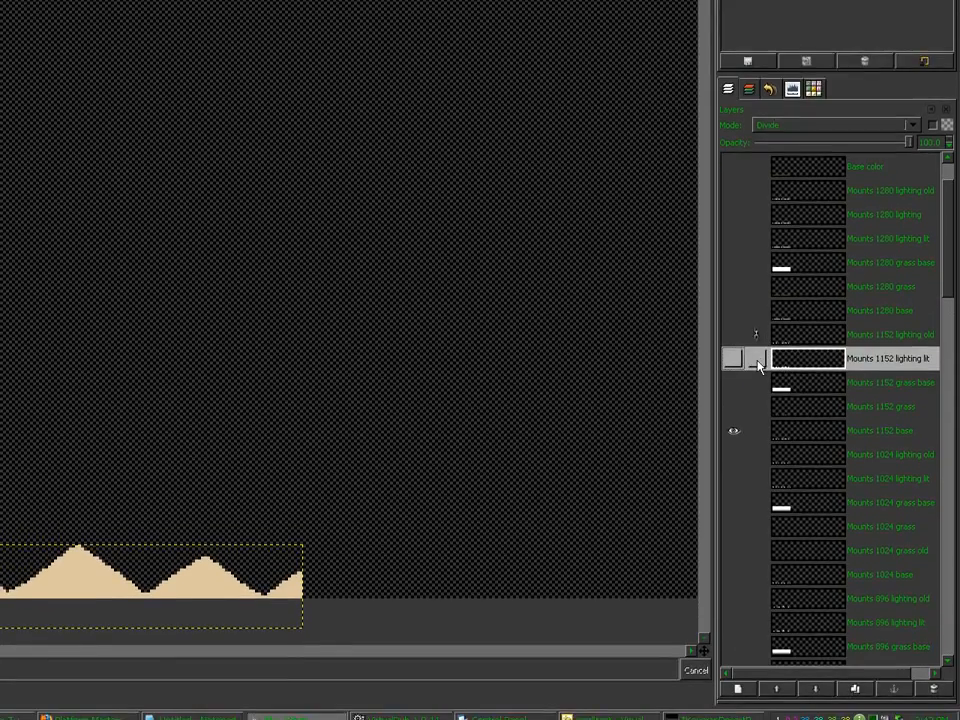
click(757, 388)
click(755, 411)
click(753, 436)
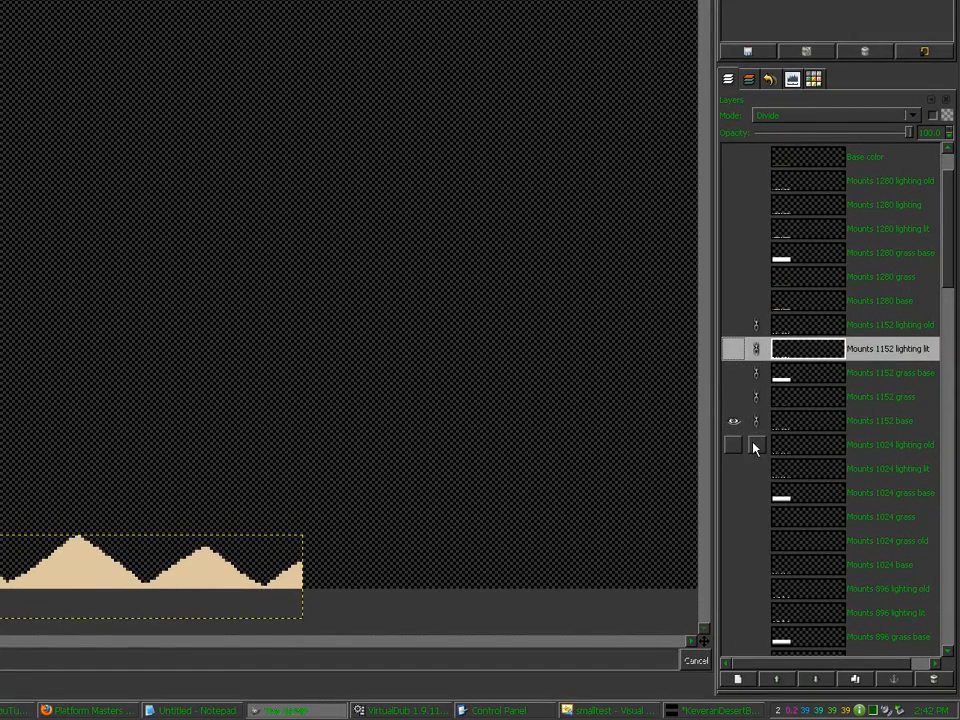
Step: Raise the linked Mounts 1152 hills about 30 px and Mounts 768 hills about 17 px, then unlink
click(776, 421)
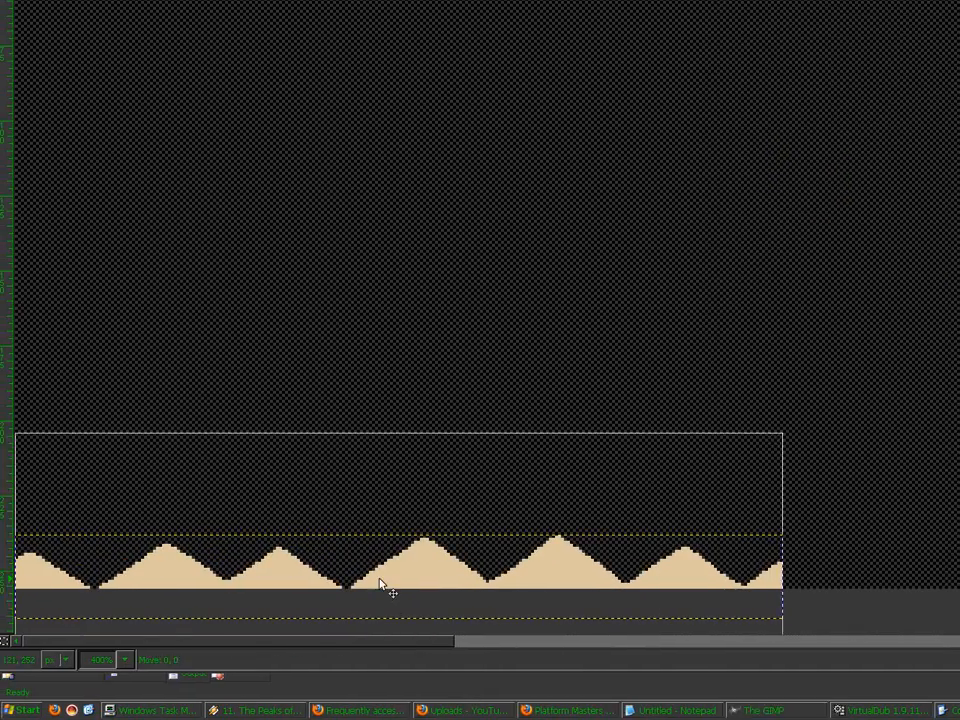
drag(382, 587, 383, 556)
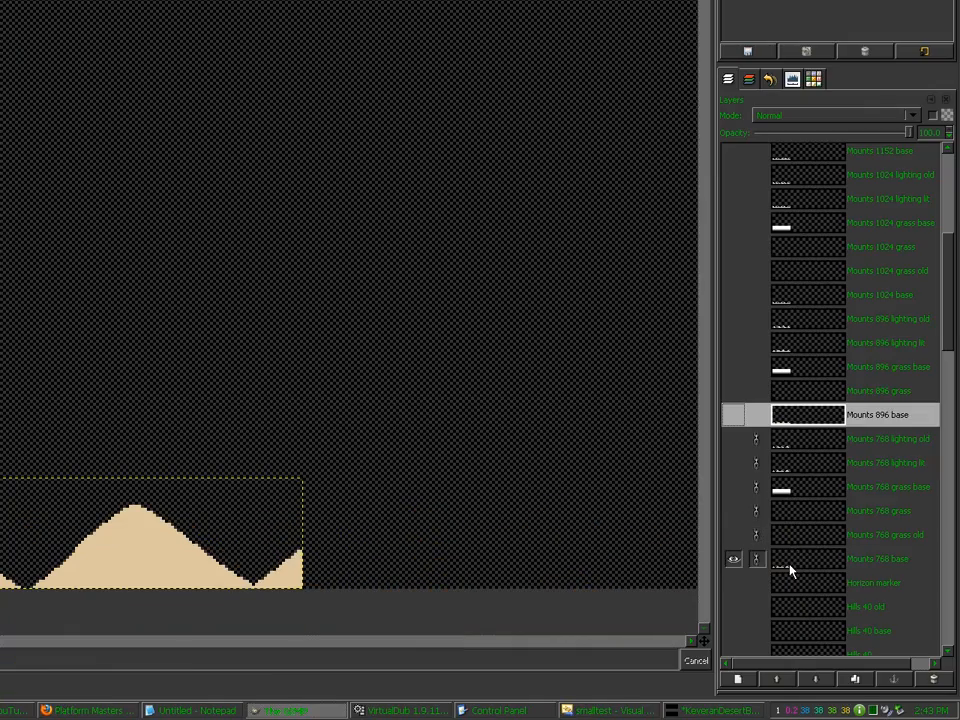
click(789, 565)
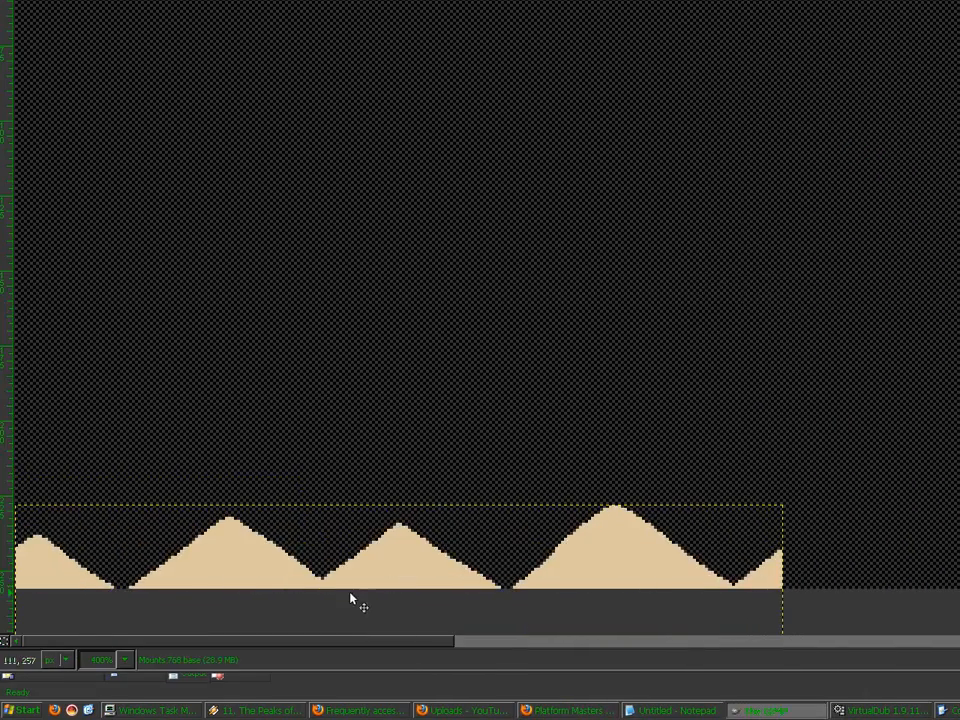
drag(350, 598, 354, 549)
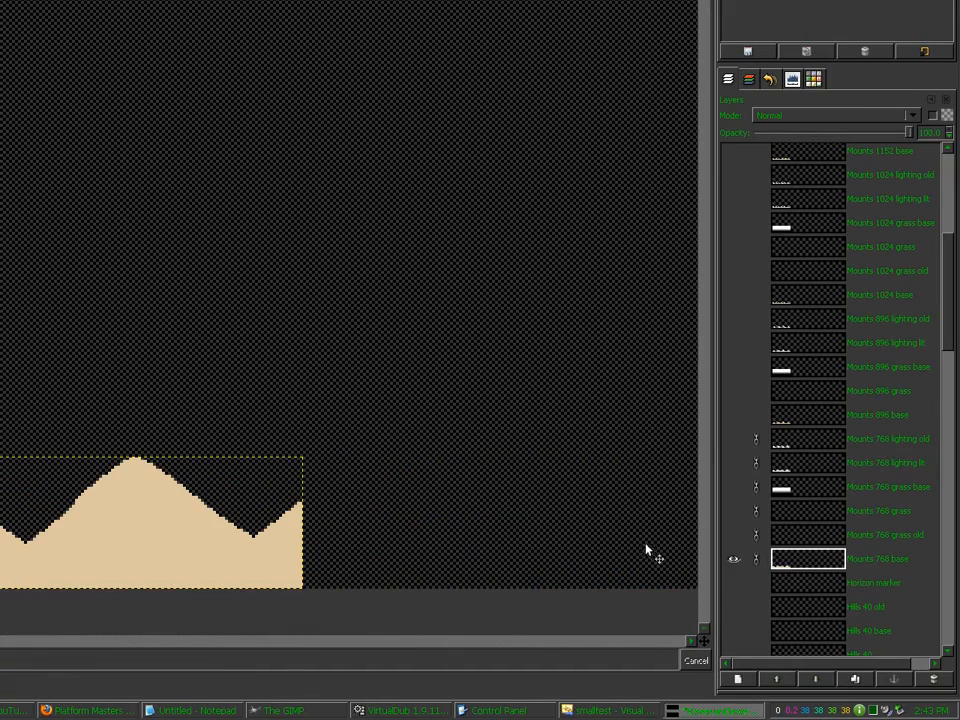
click(757, 562)
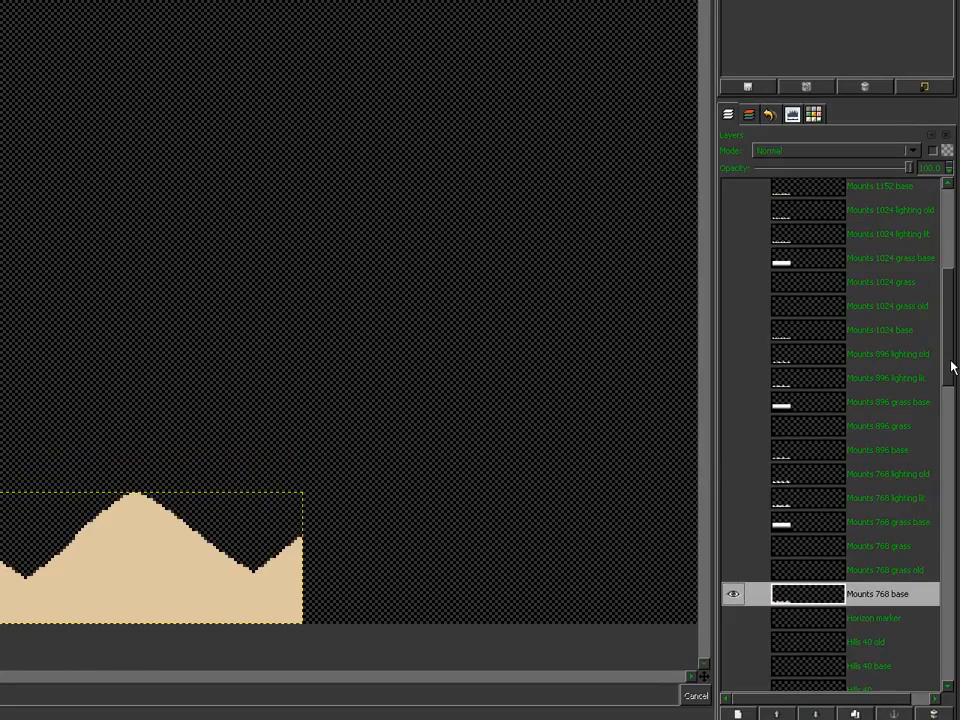
scroll(951, 306, up, 5)
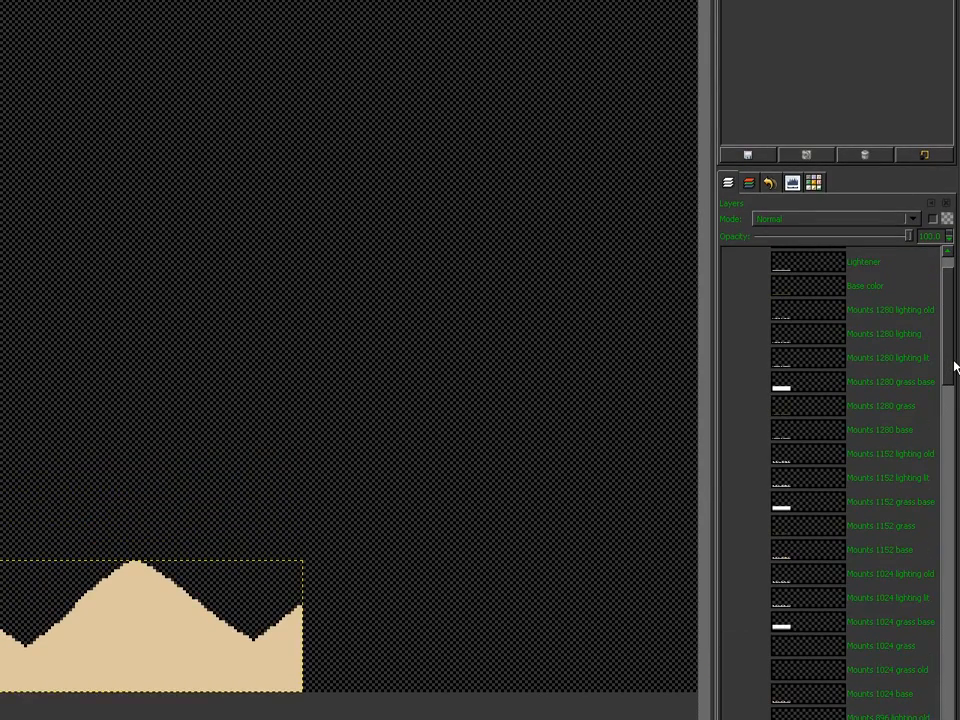
scroll(953, 367, down, 3)
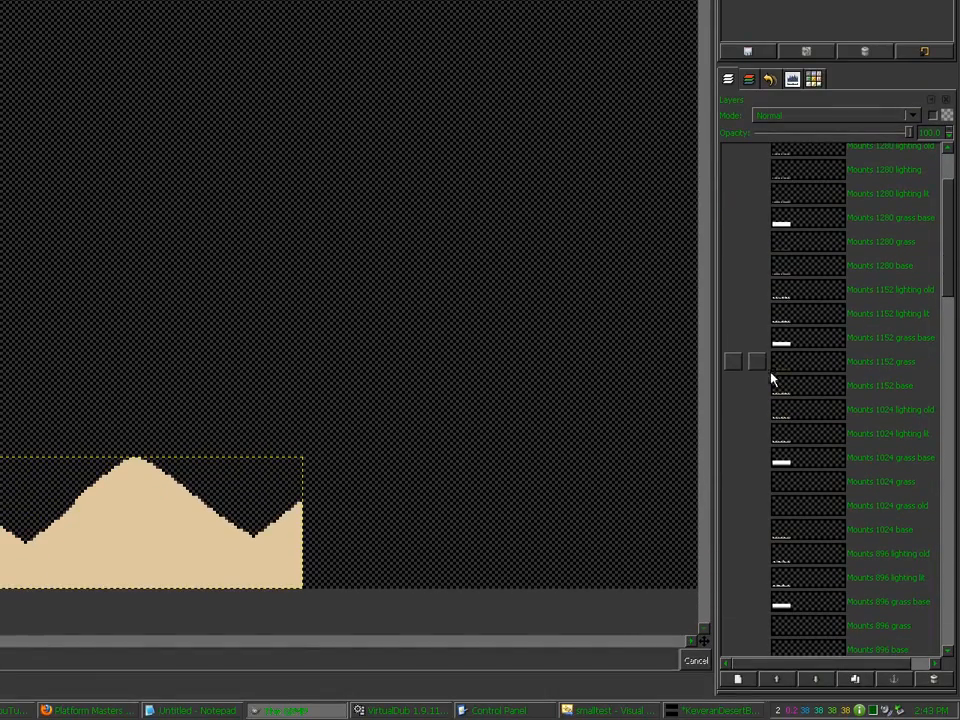
click(736, 389)
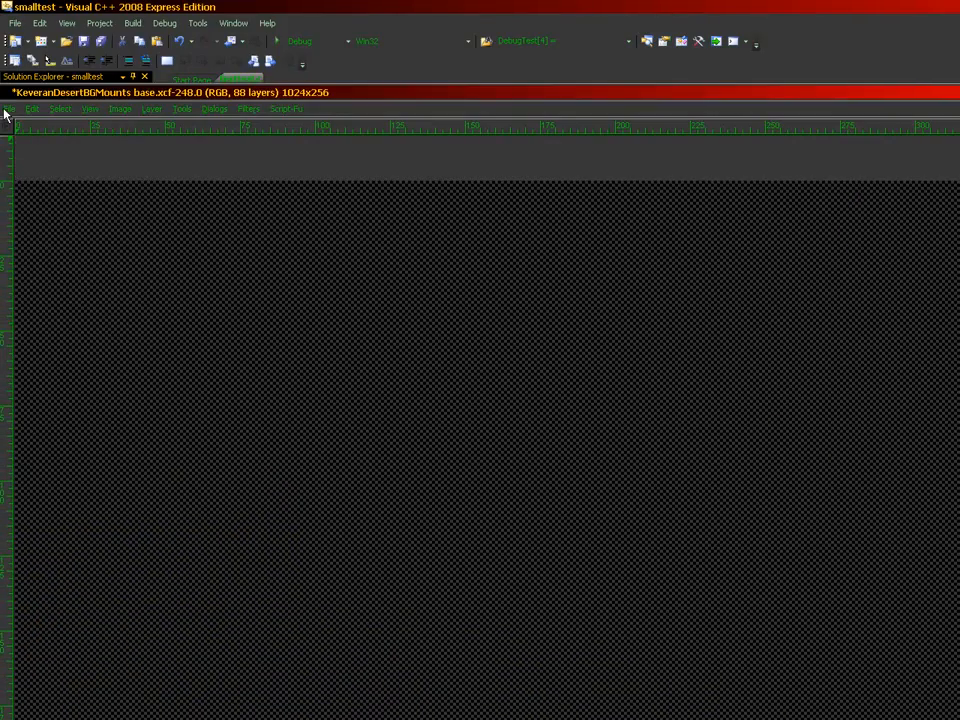
Step: Save the image and import two more lighting shape bitmaps as layers
click(8, 108)
click(32, 210)
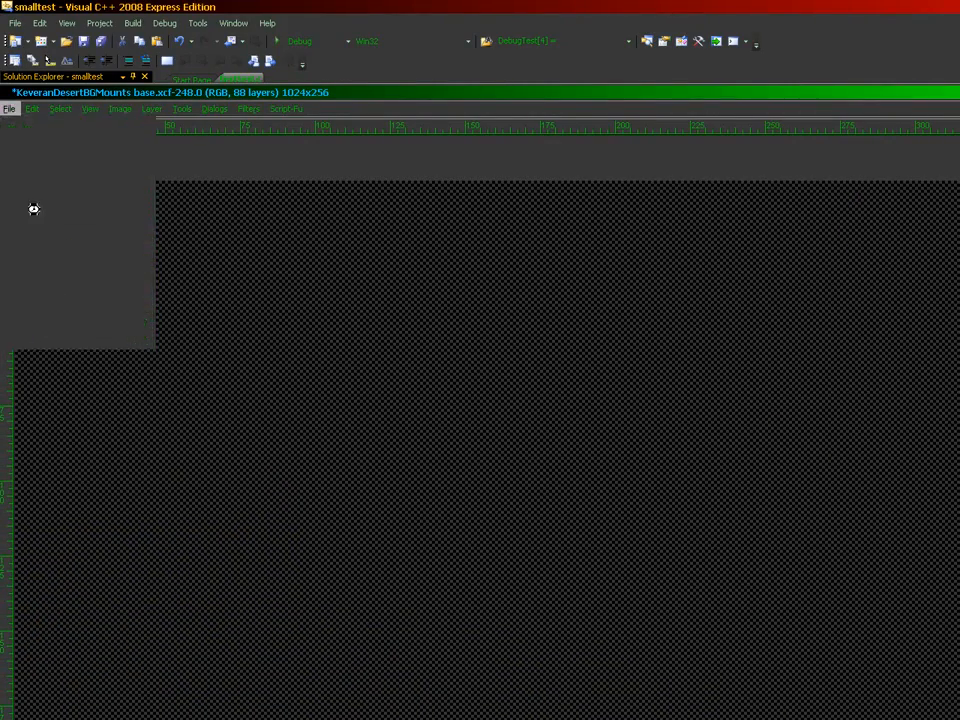
click(15, 110)
click(30, 154)
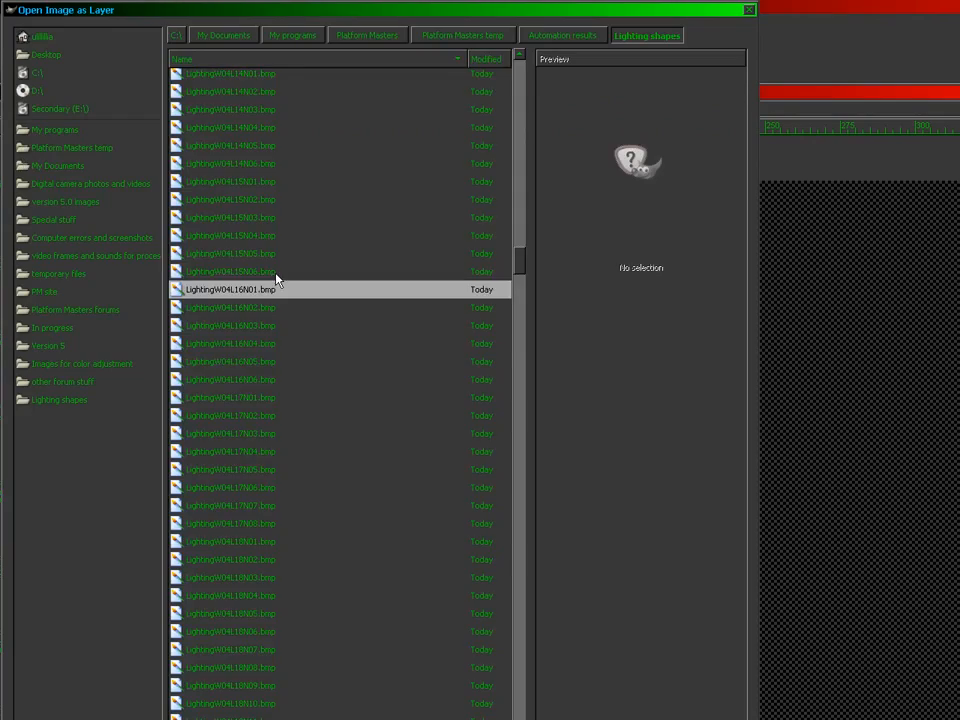
click(276, 279)
double_click(276, 279)
click(10, 110)
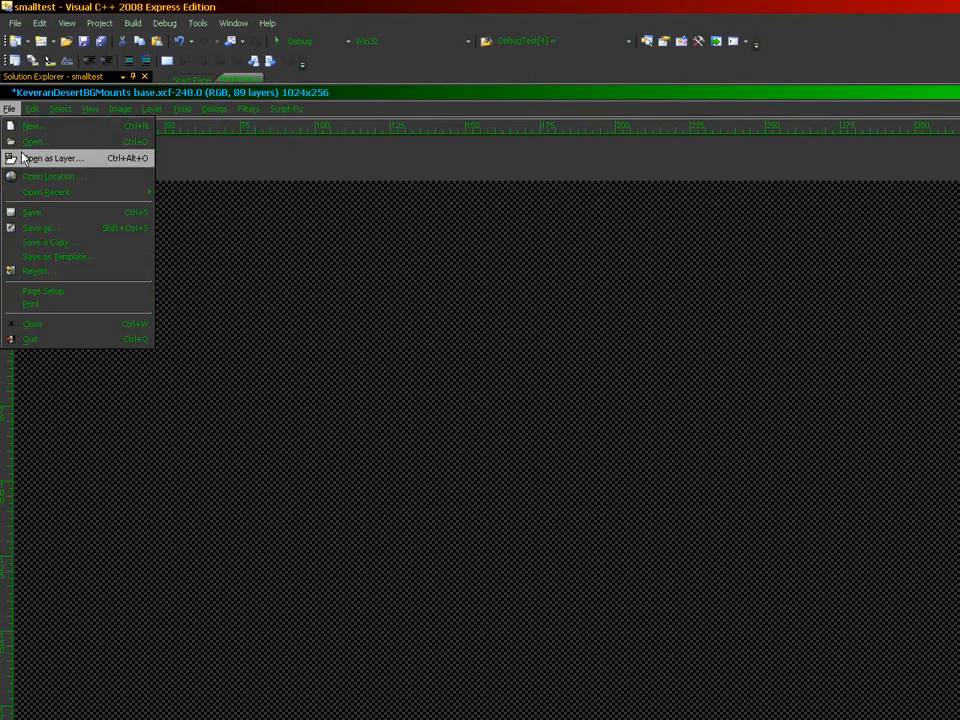
click(10, 155)
double_click(256, 284)
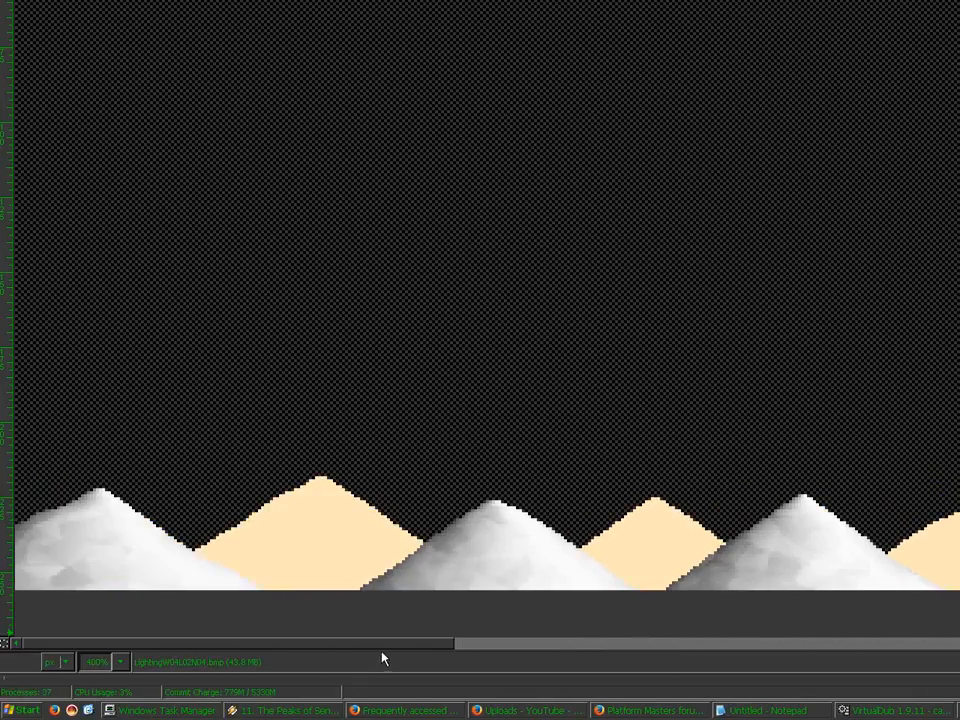
Step: Move the LightingW04L02N05, N06 and N07 shapes down into the bottom row
drag(110, 648, 235, 647)
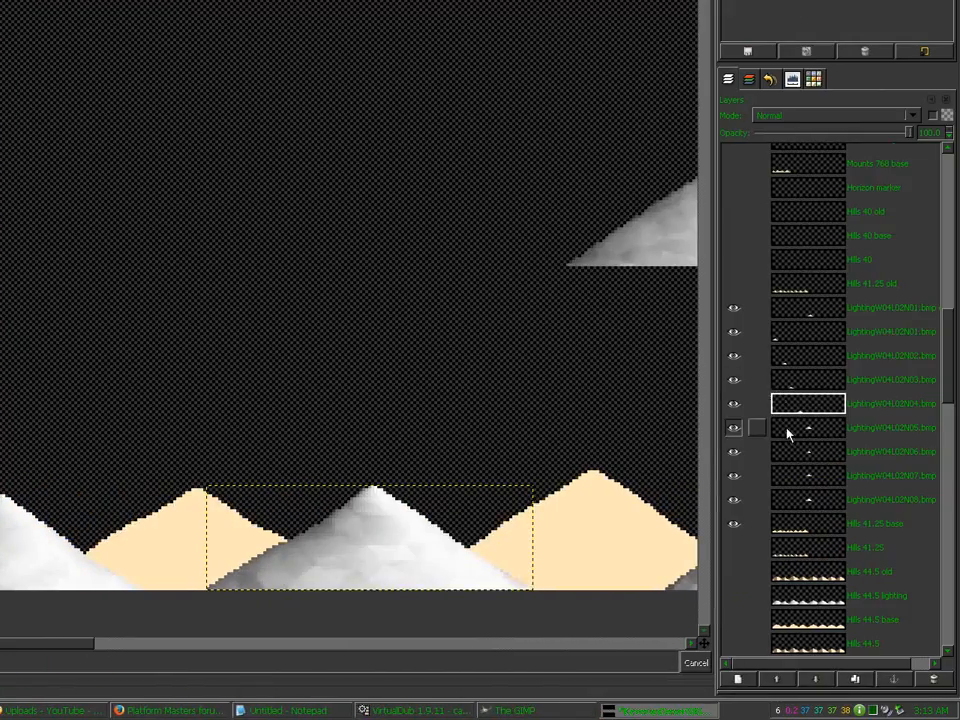
click(787, 428)
drag(646, 221, 206, 542)
click(796, 458)
drag(582, 288, 142, 624)
click(806, 476)
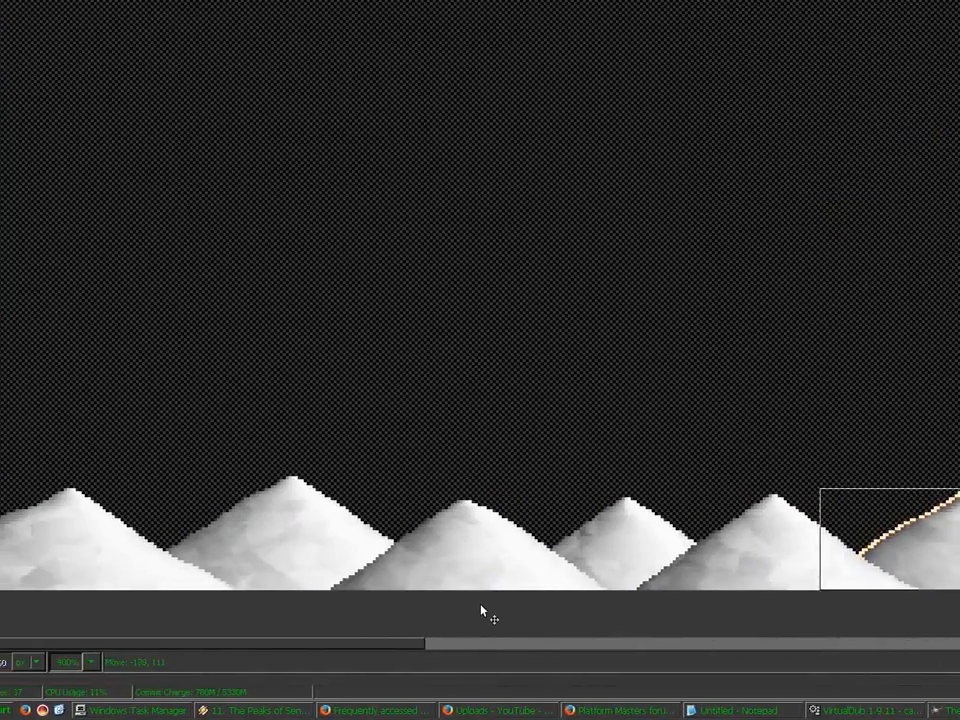
drag(480, 605, 480, 604)
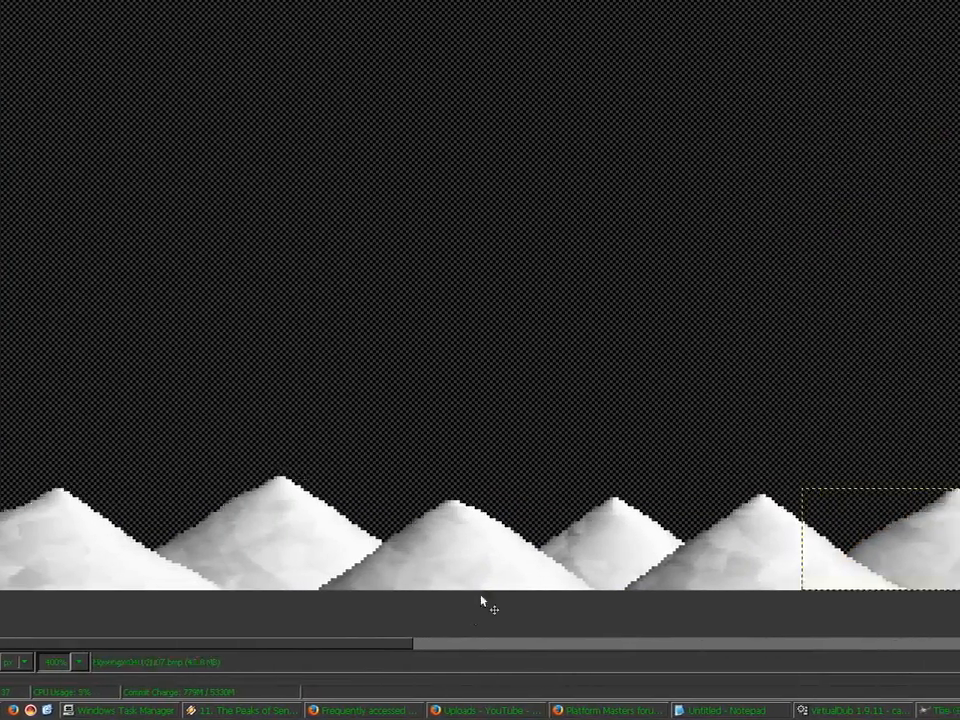
Step: Line up the LightingW04L02N08 shape beside the others in the bottom row
click(806, 502)
drag(425, 642, 734, 642)
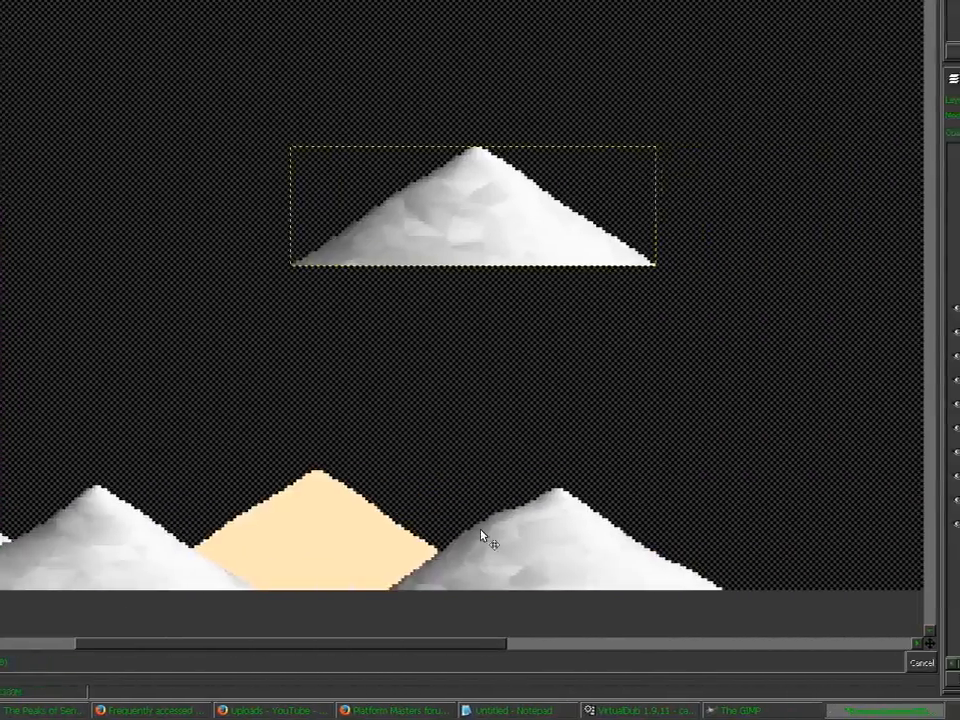
drag(503, 238, 467, 568)
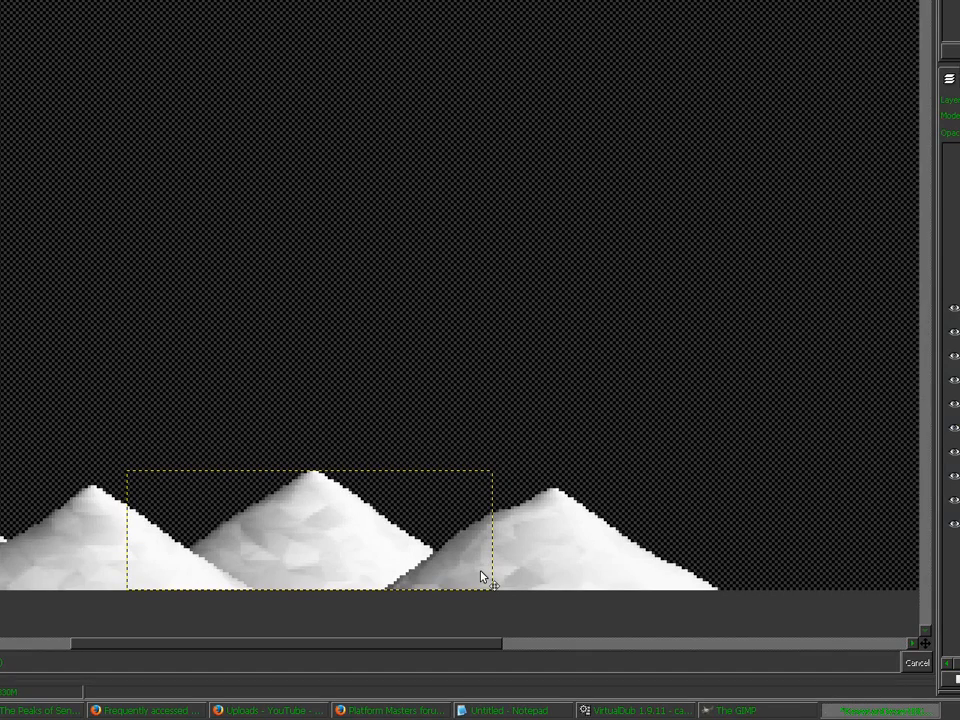
drag(432, 644, 589, 644)
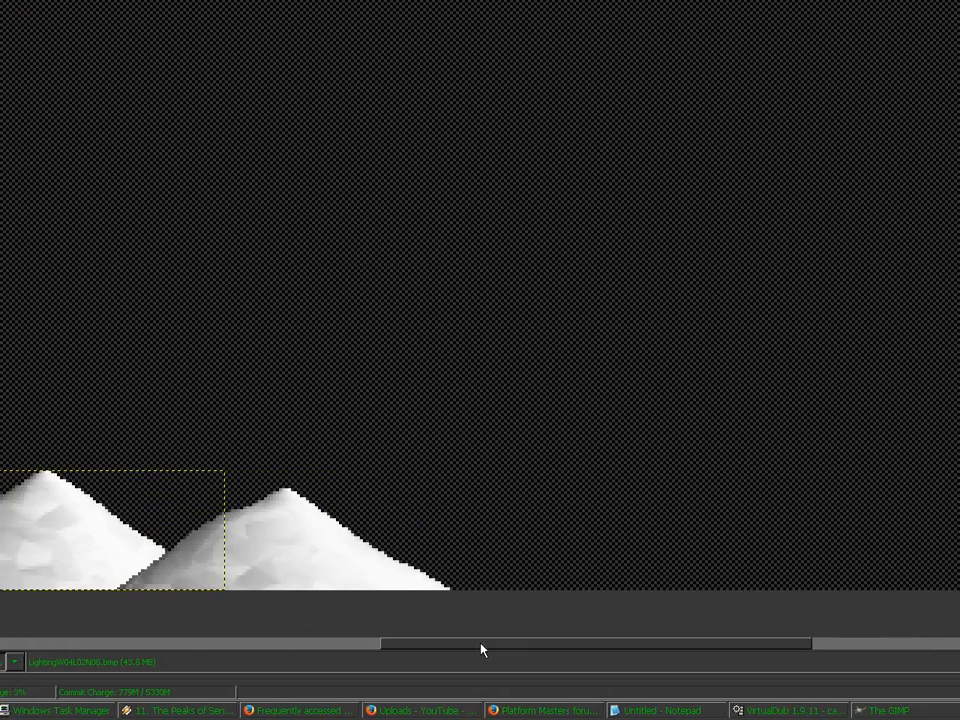
drag(586, 643, 390, 650)
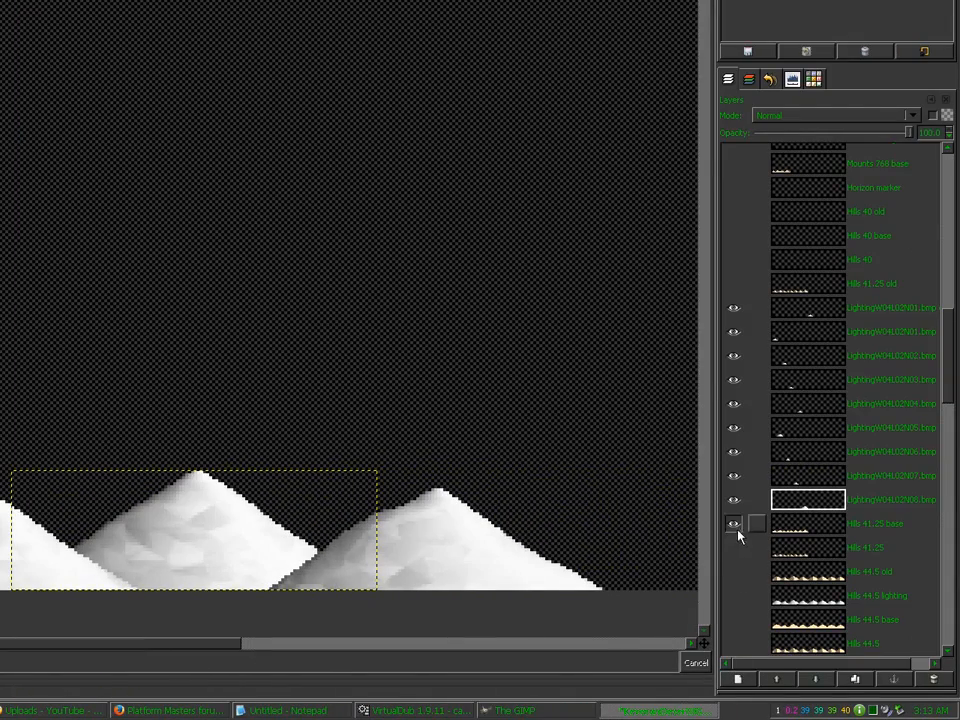
Step: Merge the visible LightingW04L02 shapes into one layer and set its opacity to 57.3
click(796, 506)
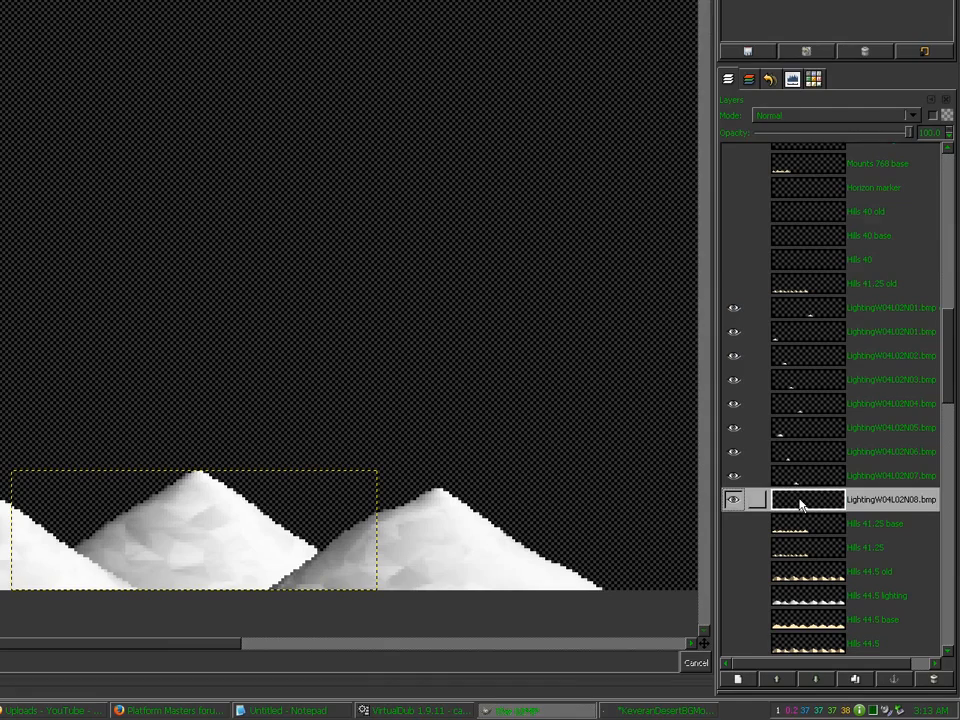
key(ctrl+m)
key(Return)
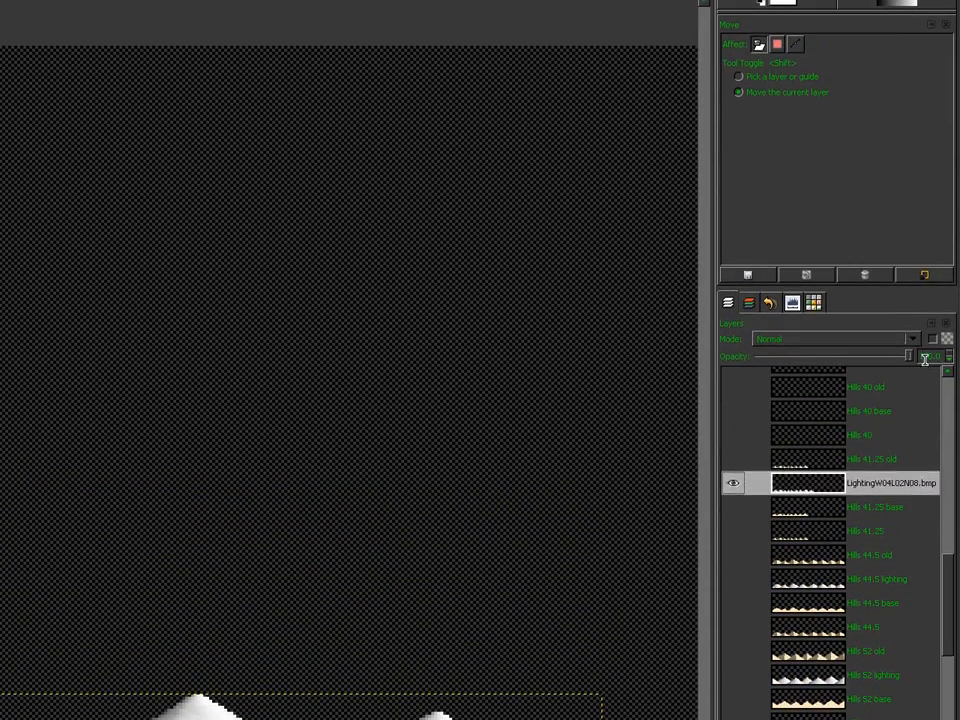
double_click(925, 360)
text(57.3)
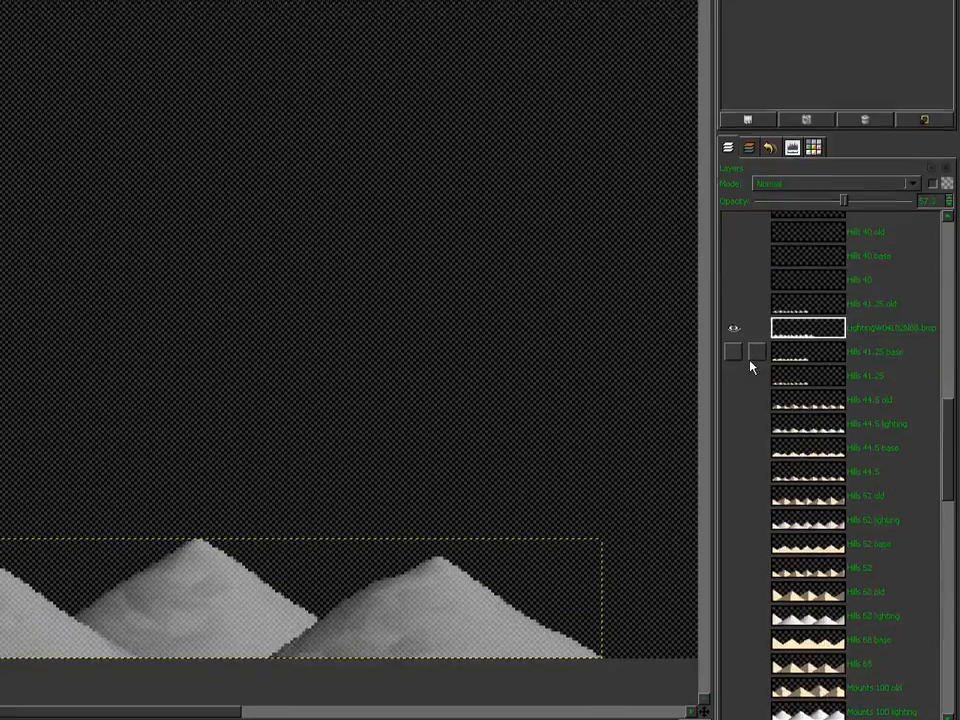
Step: Show Hills 41.25 base, set the lighting layer to Multiply, and select the hill row
click(734, 508)
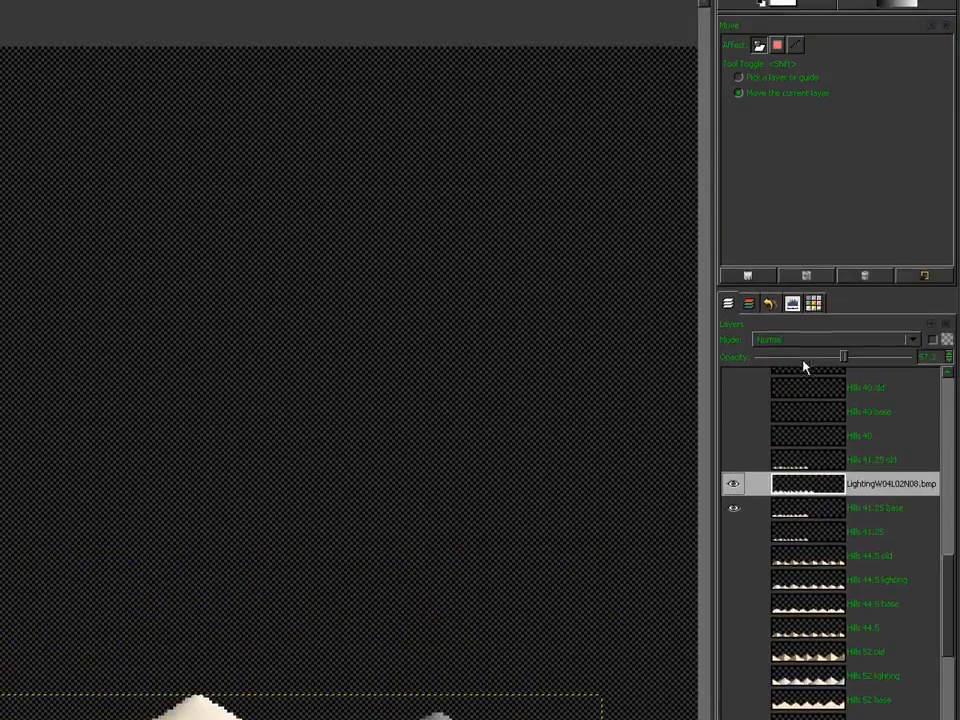
click(801, 341)
click(782, 378)
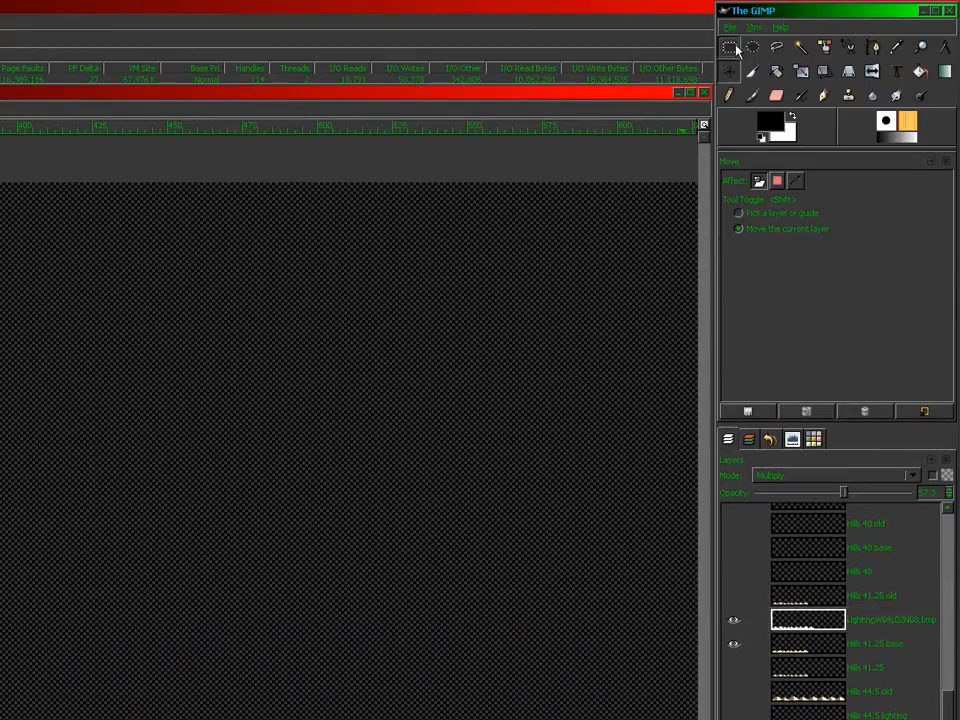
click(736, 47)
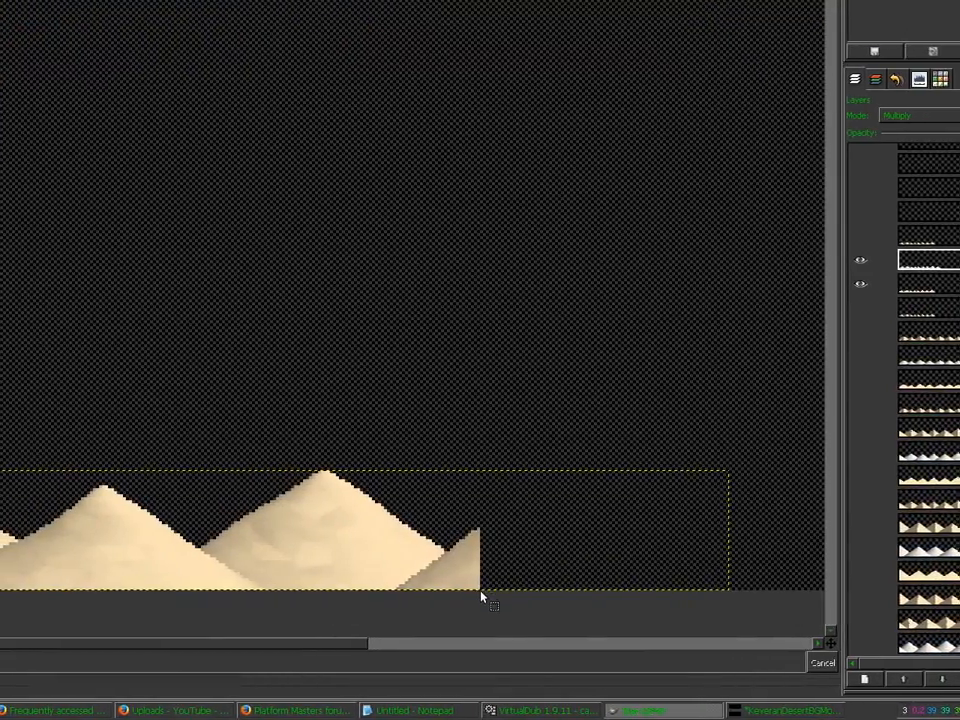
drag(481, 591, 18, 477)
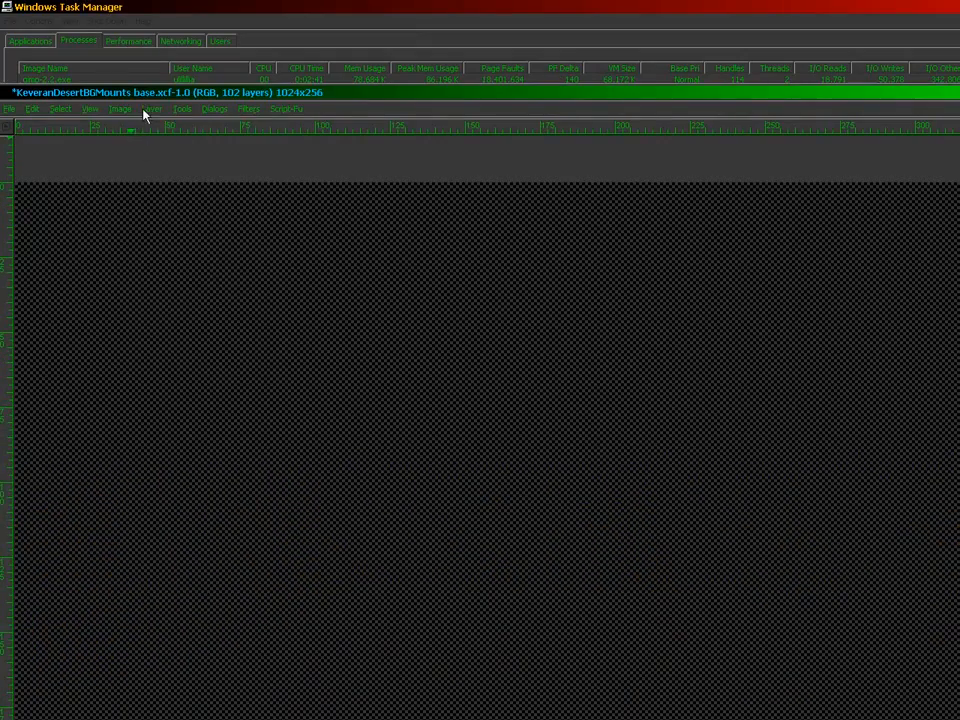
Step: Crop the lighting layer to the selection, rename it 'Hills 41.25 lighting', and show Hills 40 base
click(151, 108)
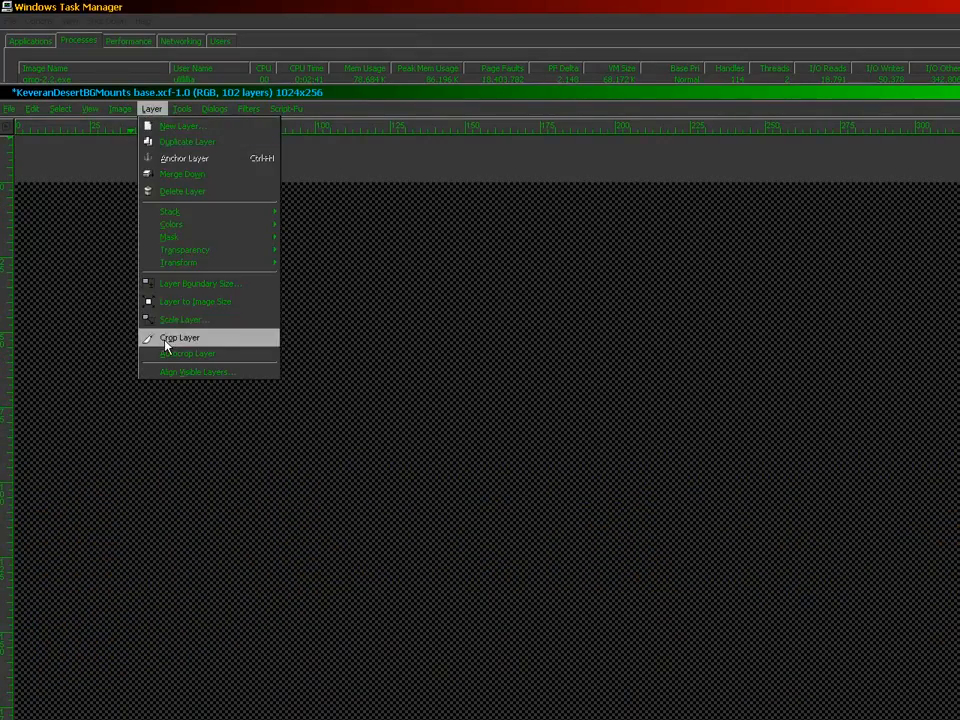
click(166, 340)
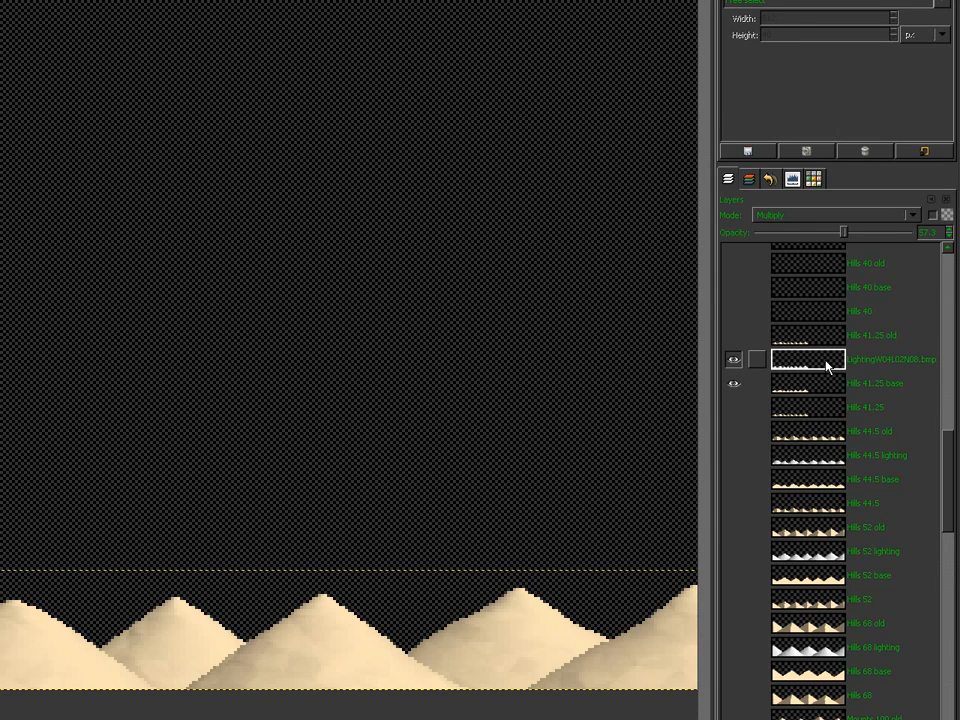
key(Return)
drag(949, 468, 949, 420)
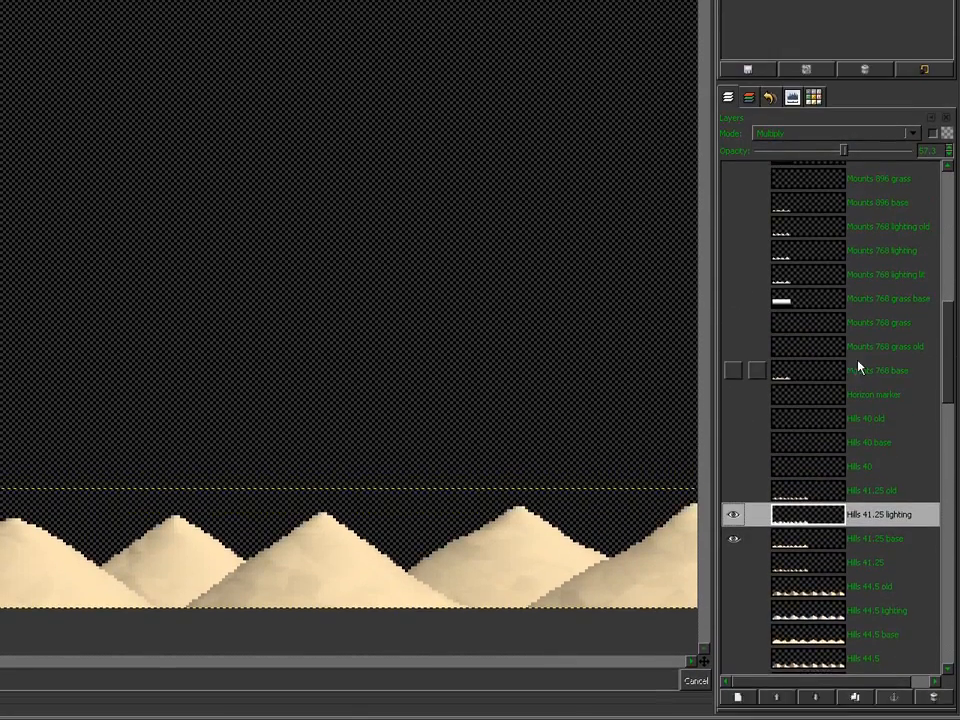
shift+click(733, 444)
click(790, 443)
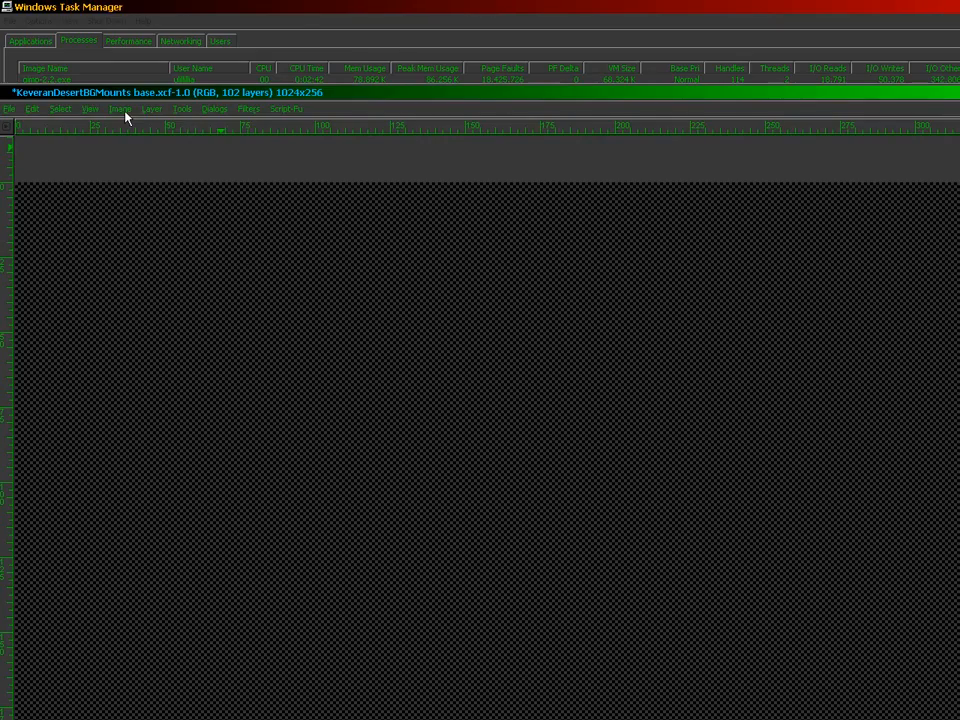
Step: Import LightingW04L01N10 through N06 .bmp as separate layers
click(8, 109)
click(40, 159)
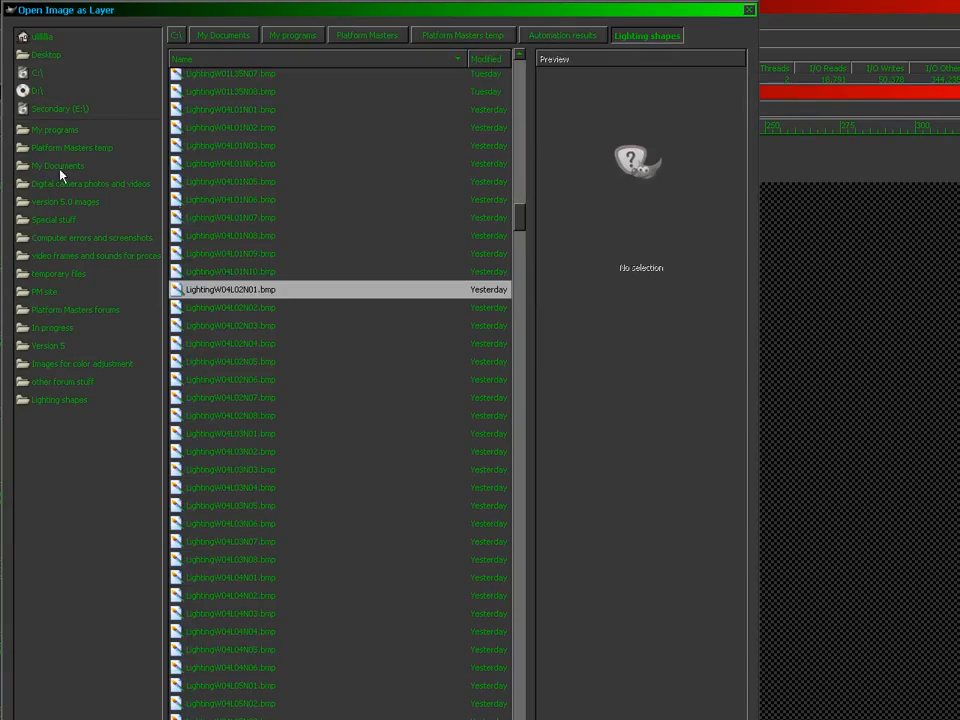
double_click(264, 270)
click(7, 109)
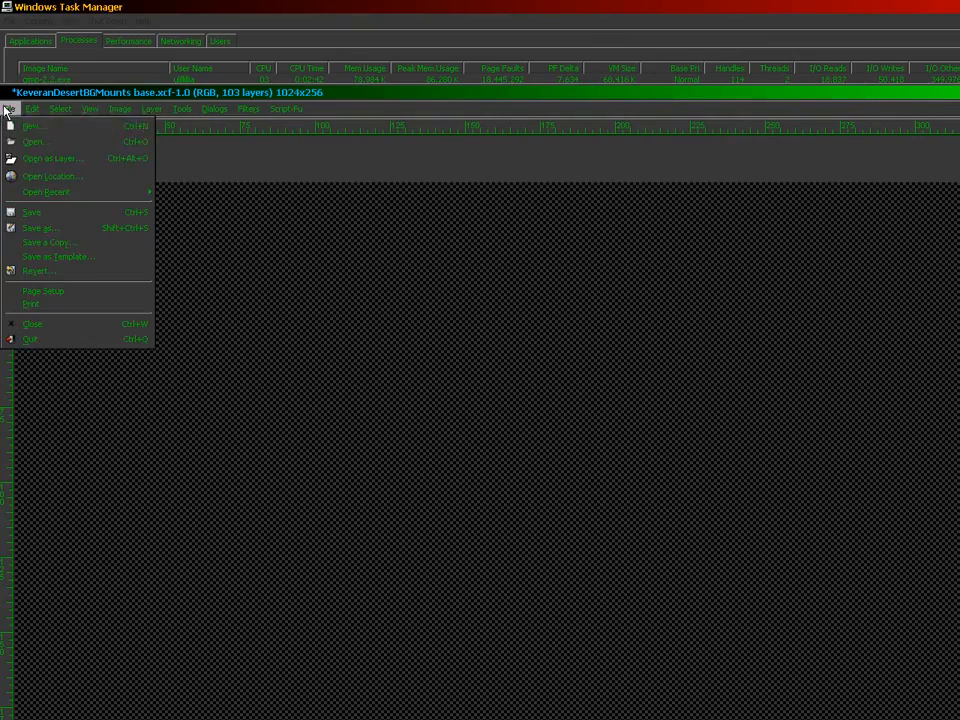
click(43, 159)
click(225, 271)
double_click(225, 271)
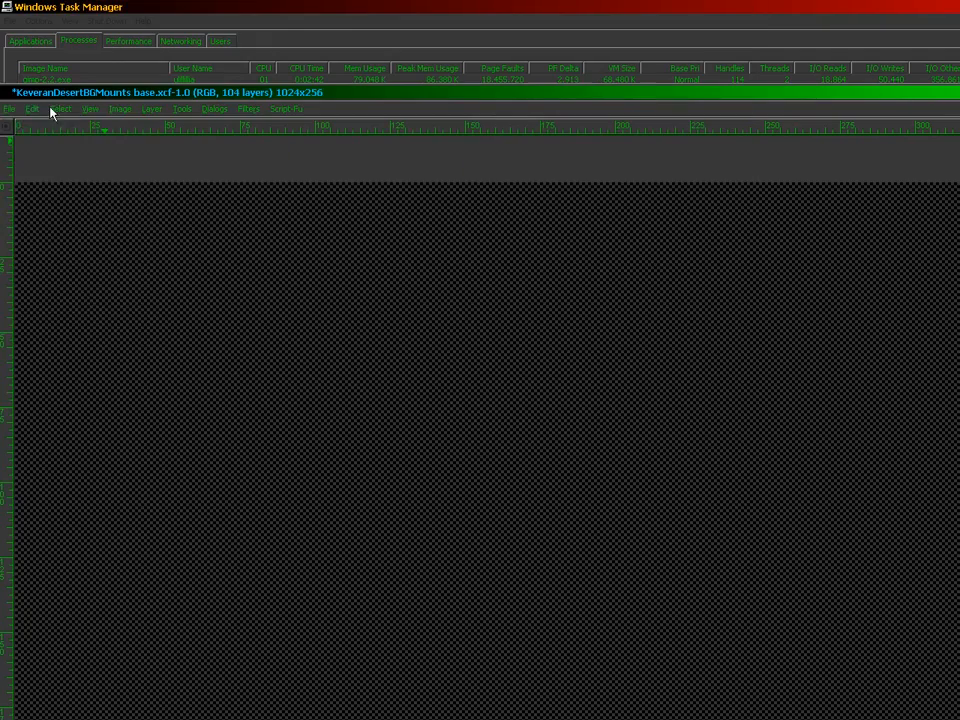
click(8, 109)
click(34, 159)
click(274, 272)
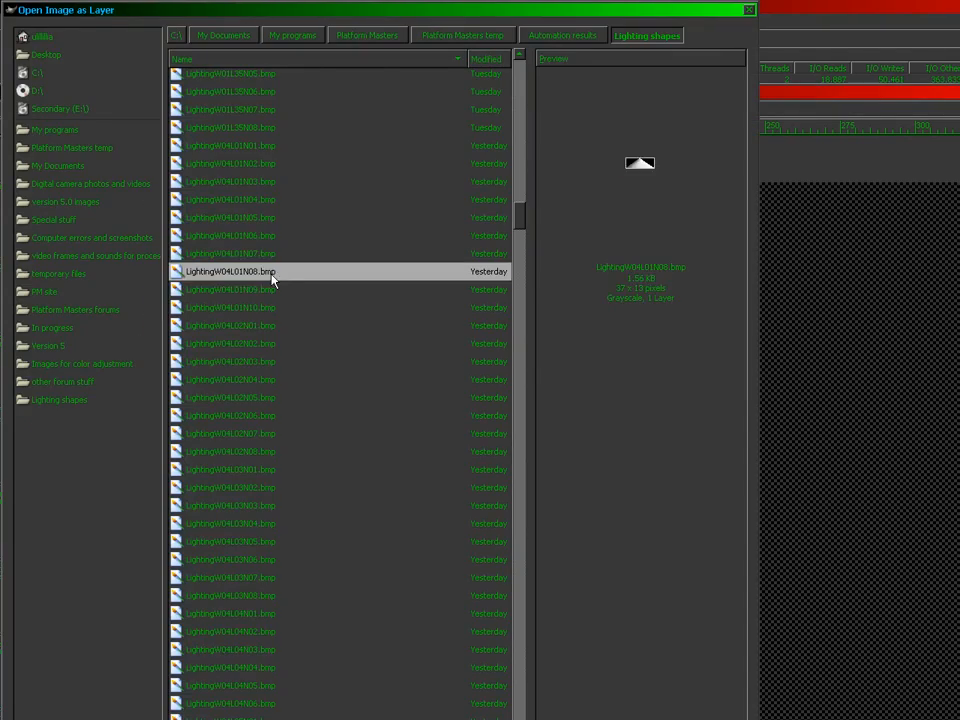
double_click(274, 272)
click(17, 110)
click(34, 157)
click(277, 272)
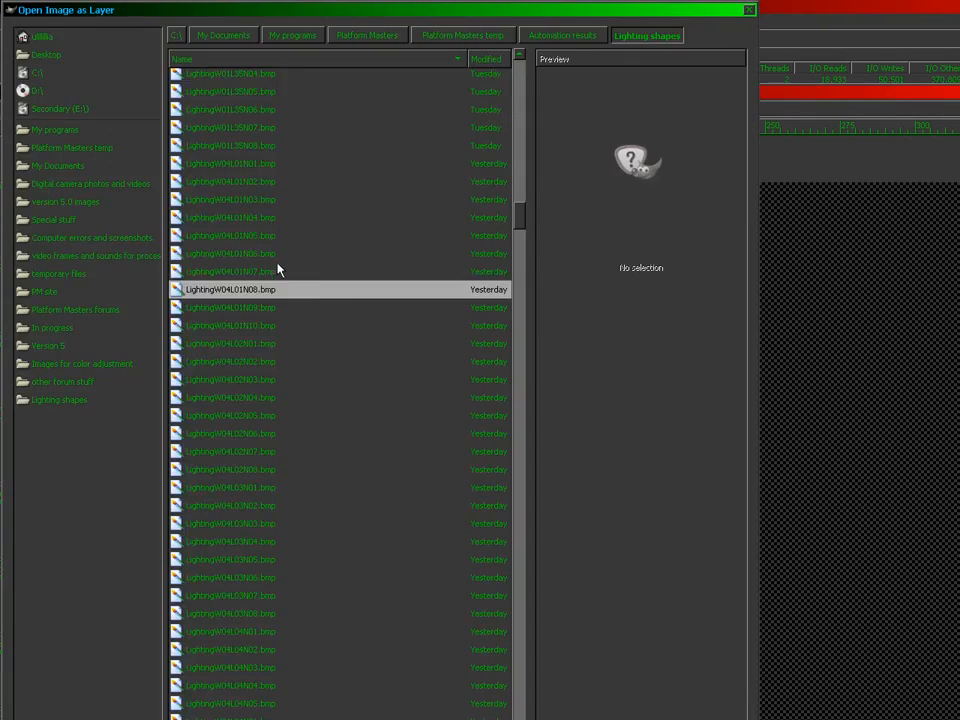
double_click(277, 272)
click(9, 109)
click(34, 173)
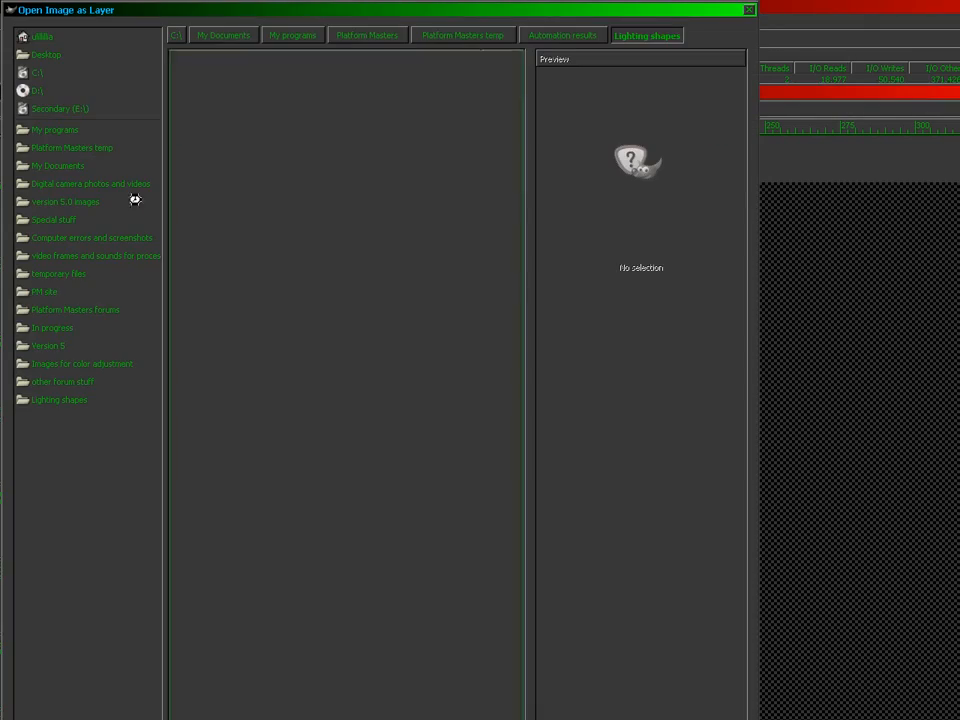
click(287, 283)
click(285, 273)
double_click(285, 273)
Step: Import LightingW04L01N05 through N01 .bmp as layers, reaching 112 layers
click(9, 109)
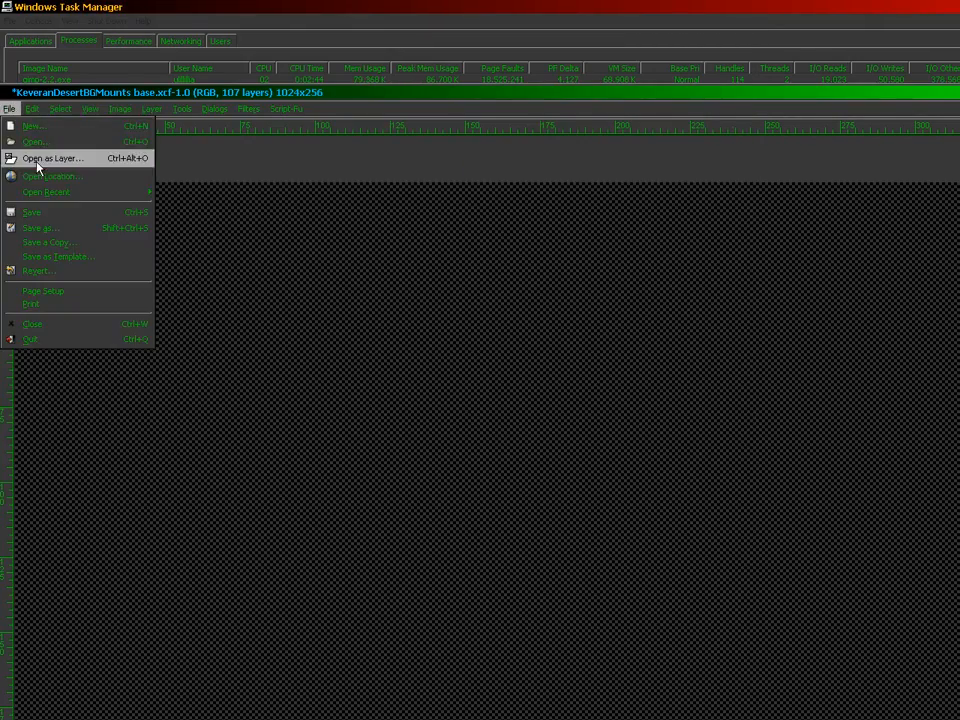
click(38, 165)
click(268, 272)
double_click(268, 272)
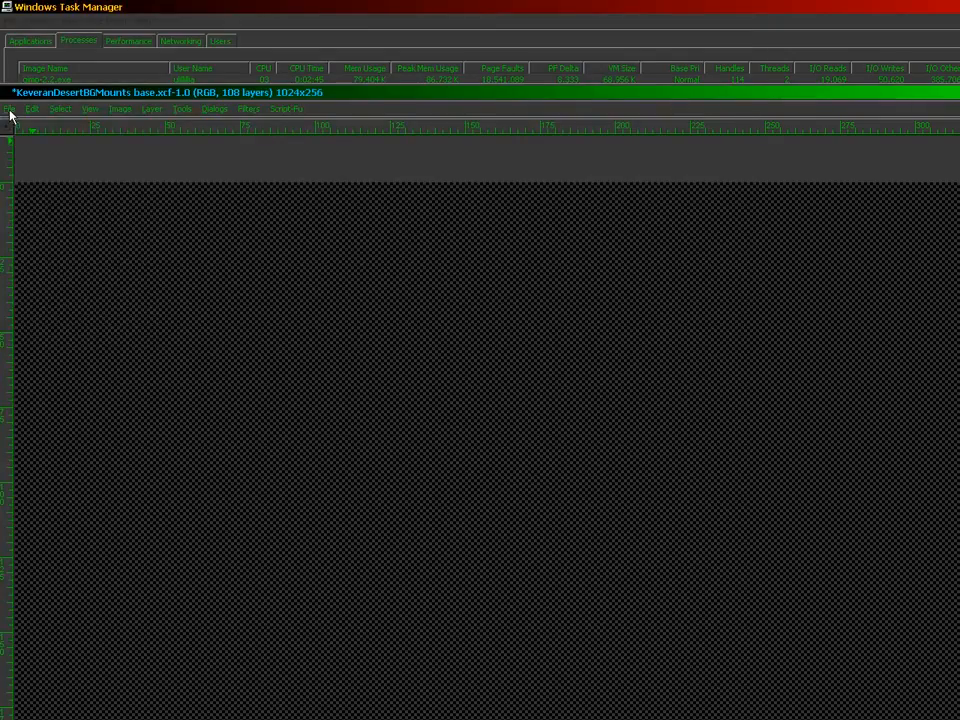
click(9, 109)
click(38, 160)
click(281, 273)
double_click(281, 273)
click(9, 109)
click(38, 159)
click(279, 285)
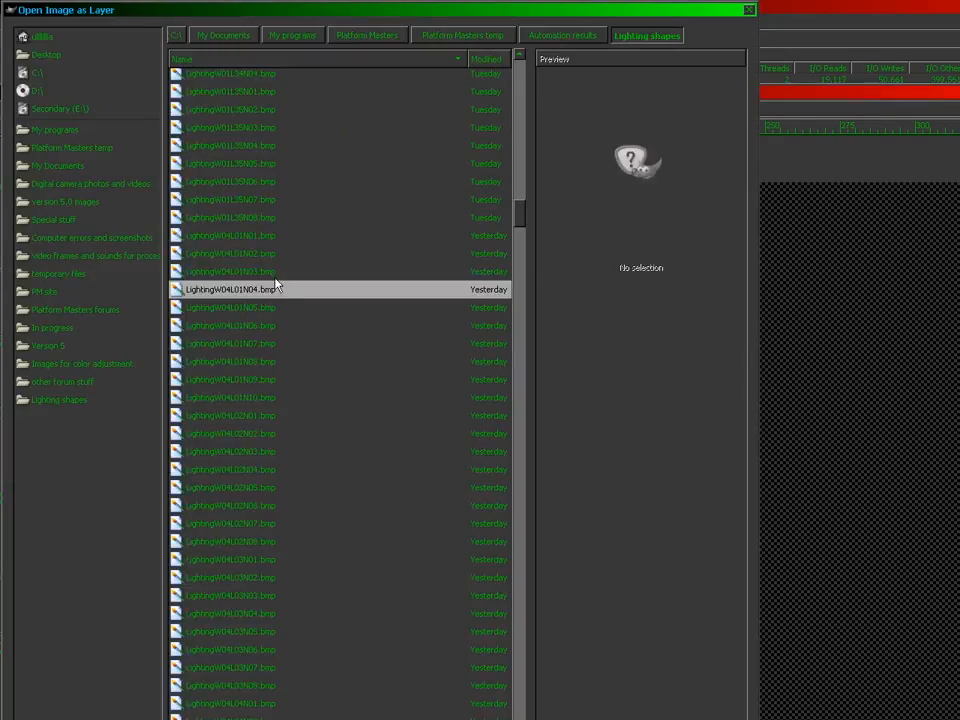
double_click(276, 285)
click(9, 109)
click(30, 158)
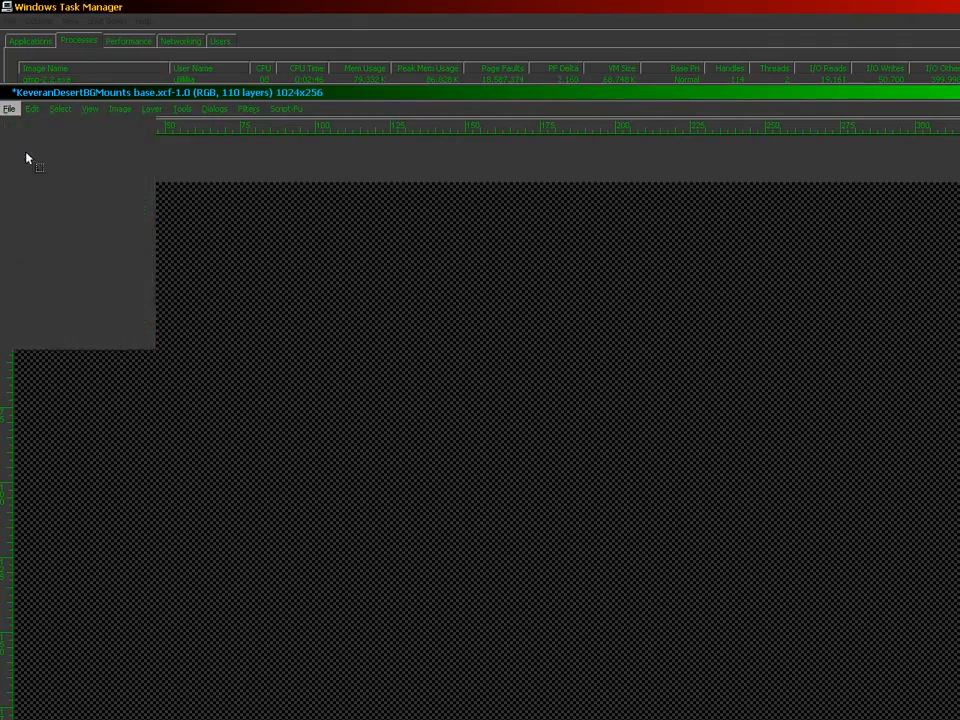
click(268, 289)
double_click(268, 289)
click(9, 108)
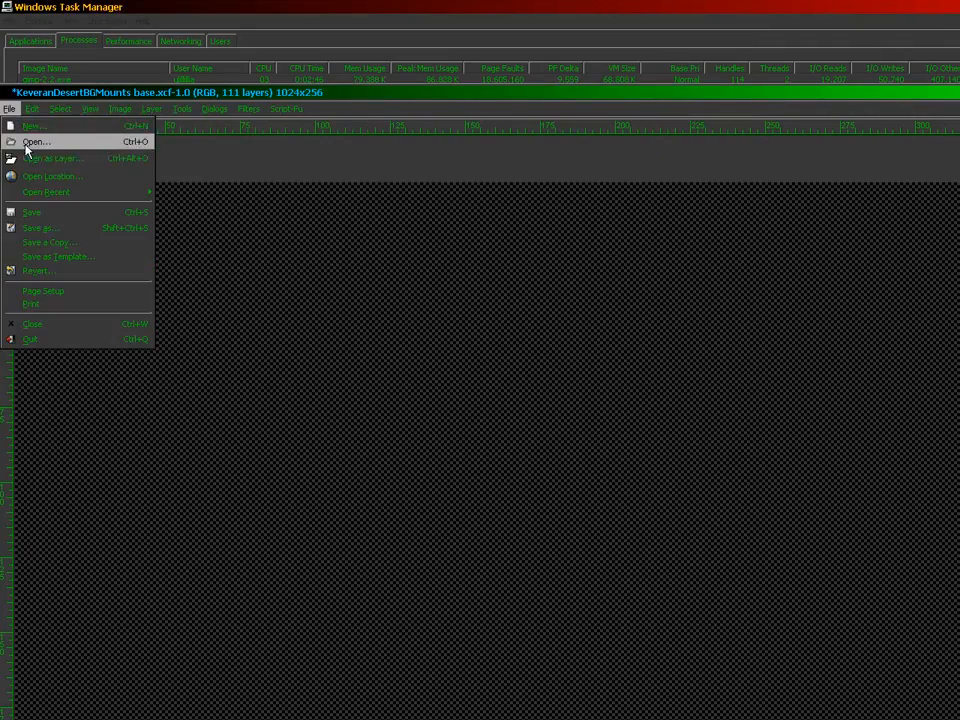
click(35, 160)
click(261, 272)
double_click(261, 272)
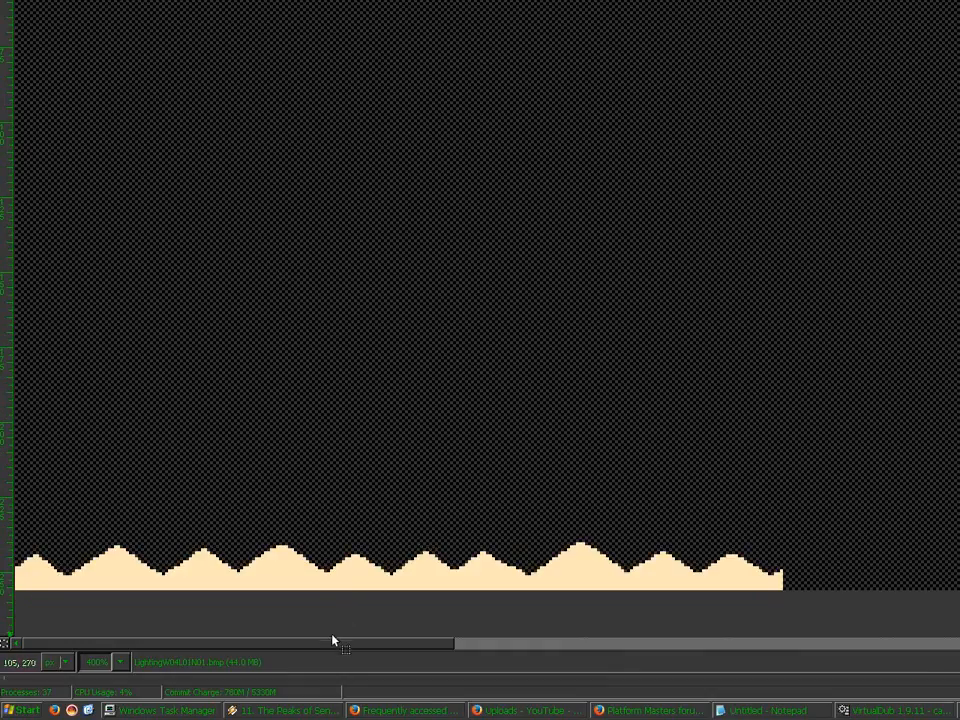
Step: Scroll to the imported grayscale peak and select successive LightingW04L01 layers to inspect them
drag(350, 642, 480, 648)
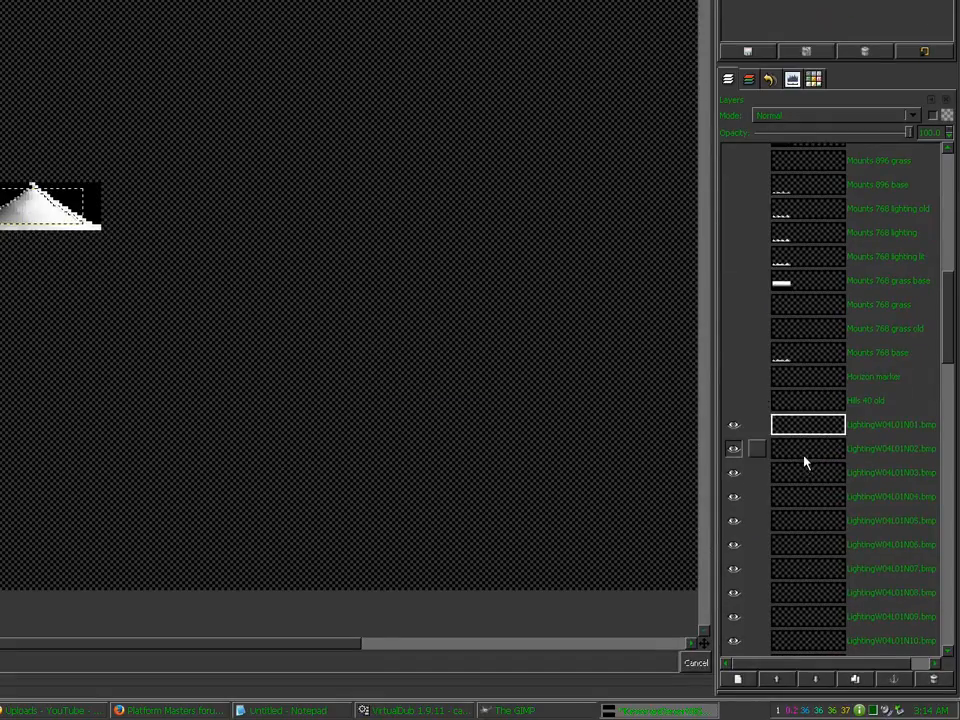
click(804, 456)
click(480, 360)
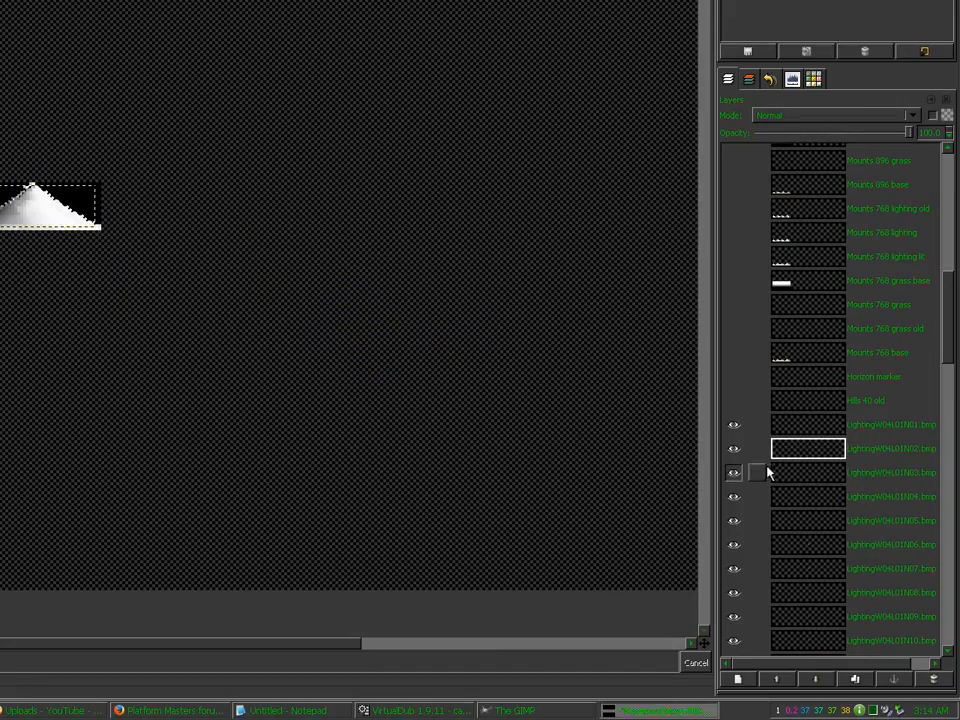
click(792, 456)
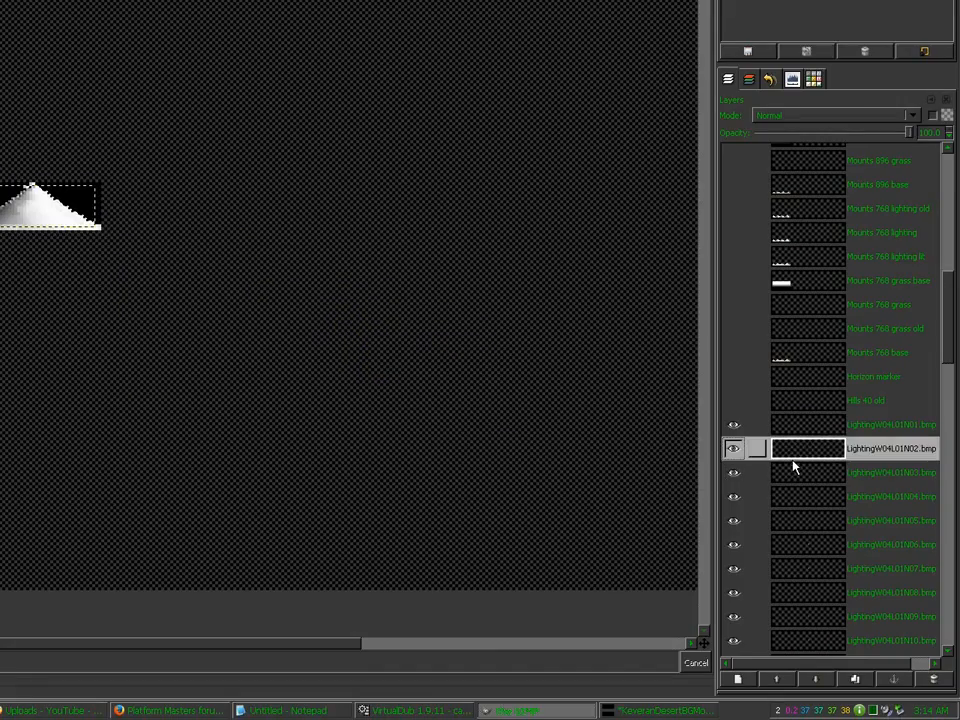
click(799, 471)
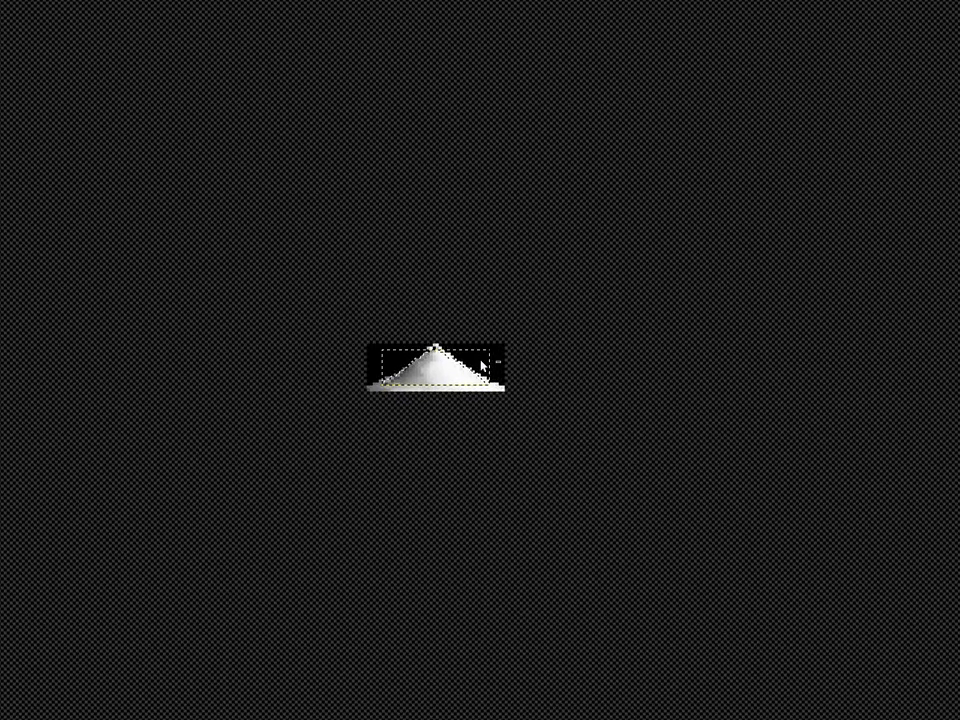
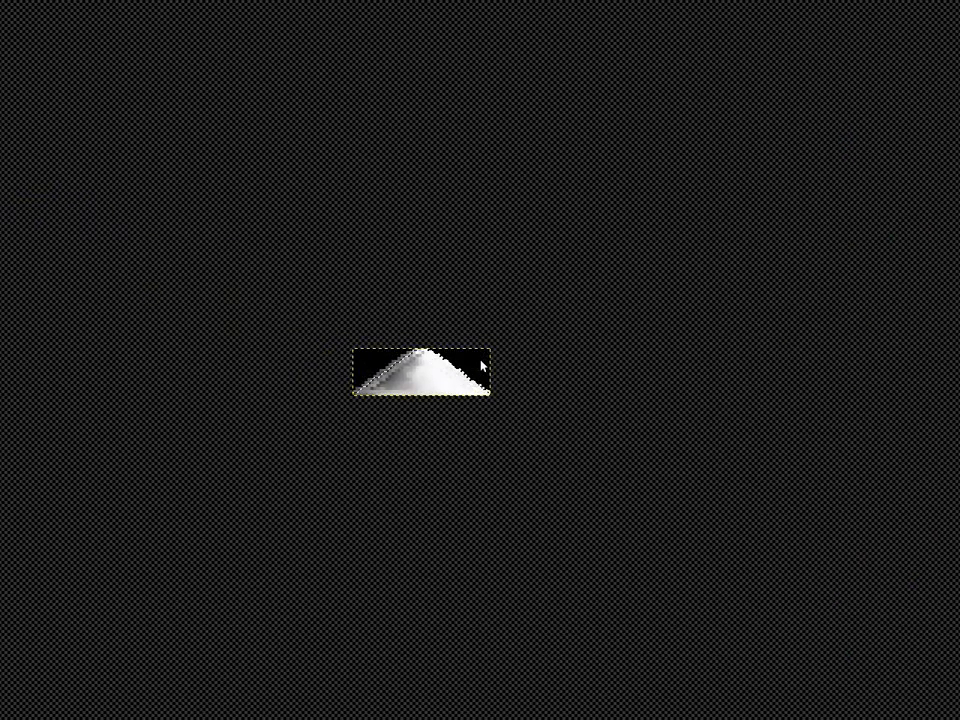
Step: Erase the black corners and black areas from the lit mound layers
key(Delete)
click(812, 641)
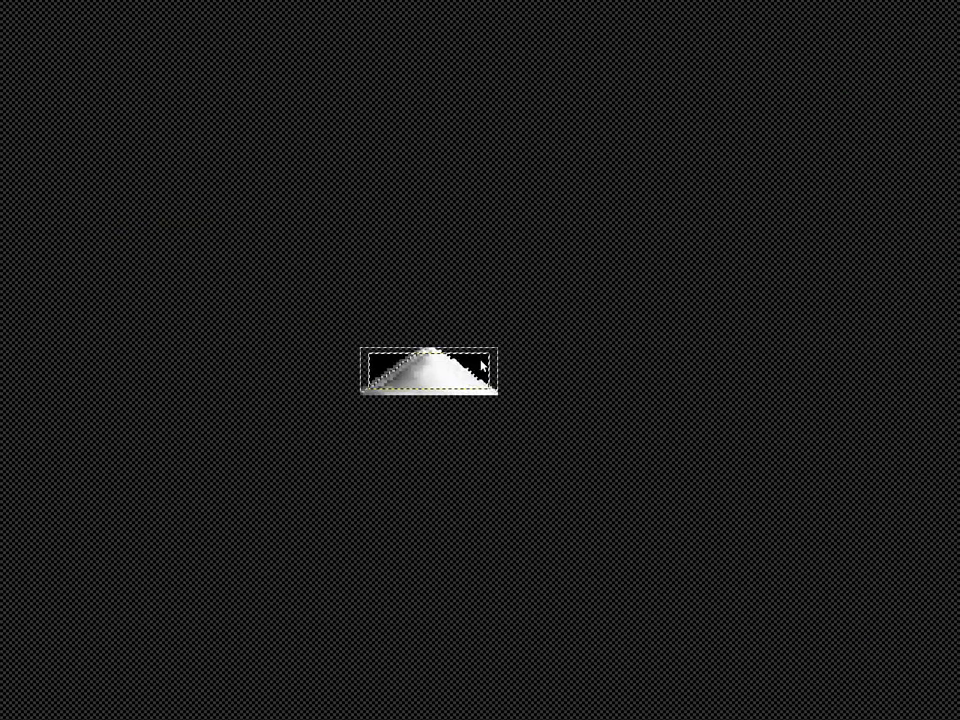
click(474, 364)
key(ctrl+k)
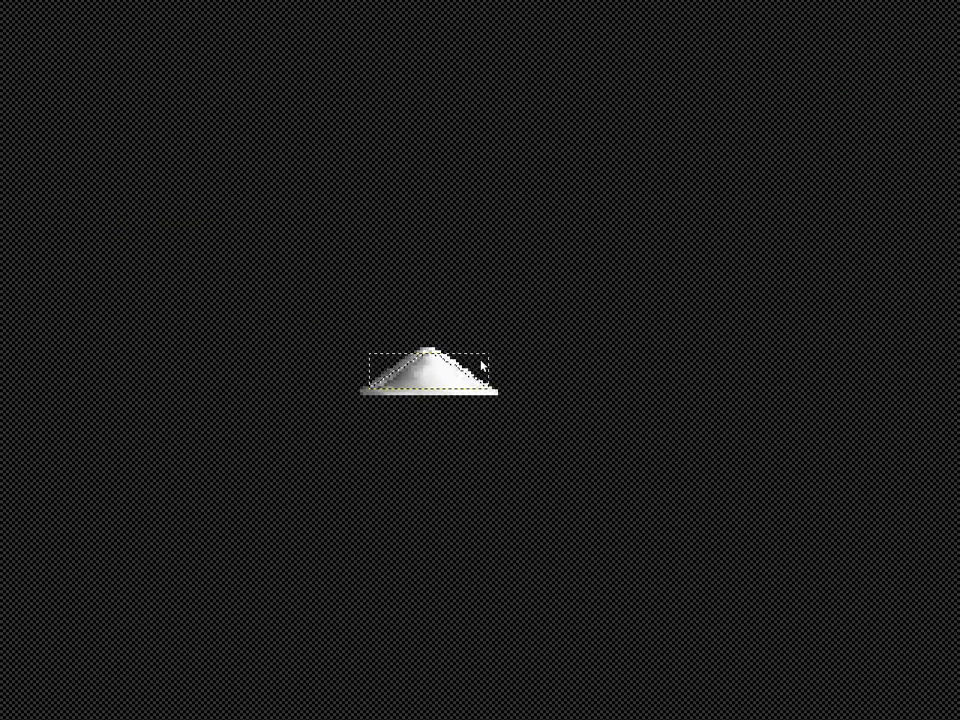
click(735, 46)
click(661, 212)
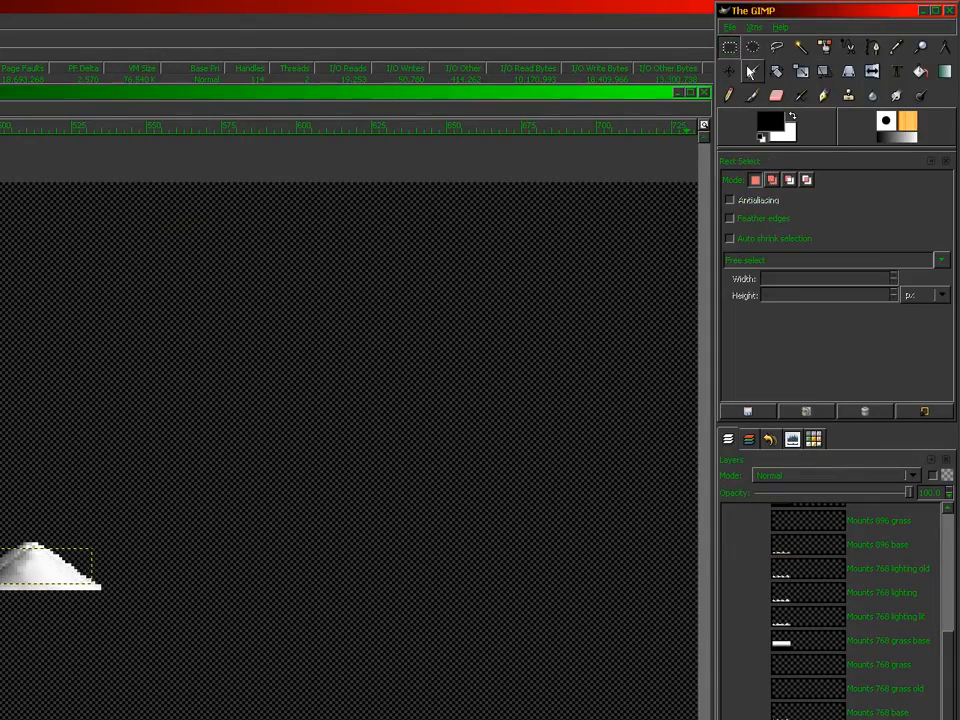
Step: Move mound layers N01 through N05 onto the cream peaks, starting at the row's left end
click(731, 72)
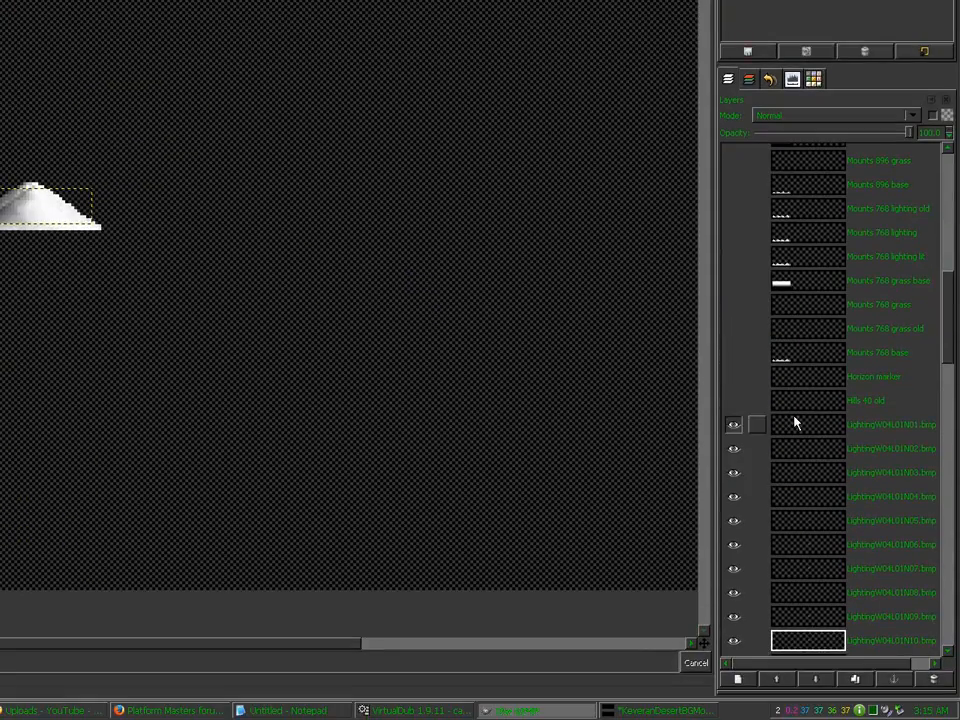
click(795, 420)
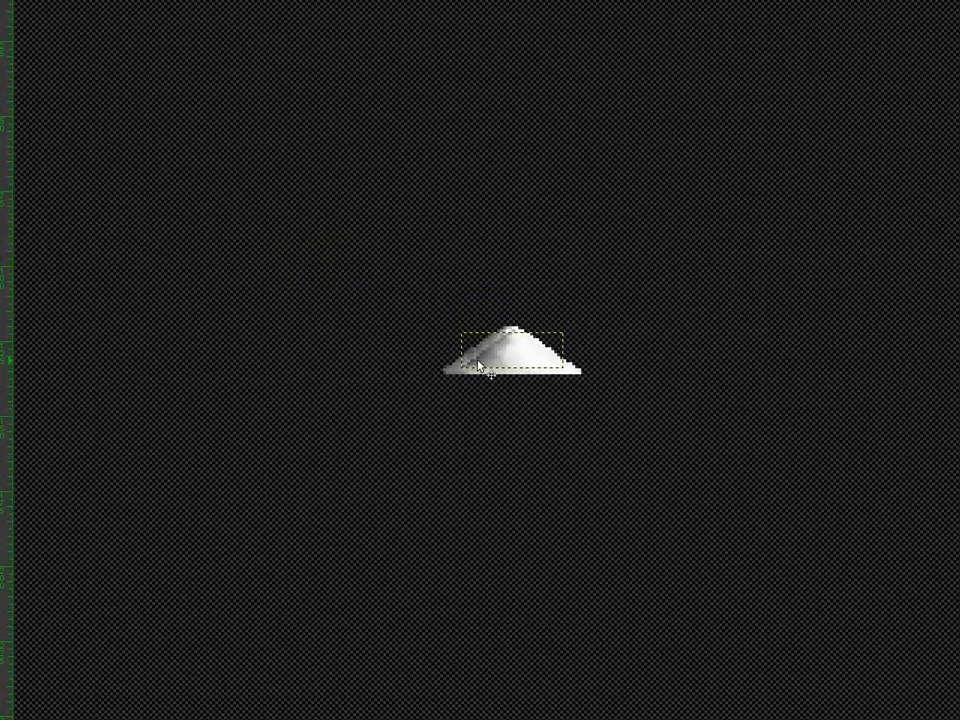
drag(479, 363, 11, 587)
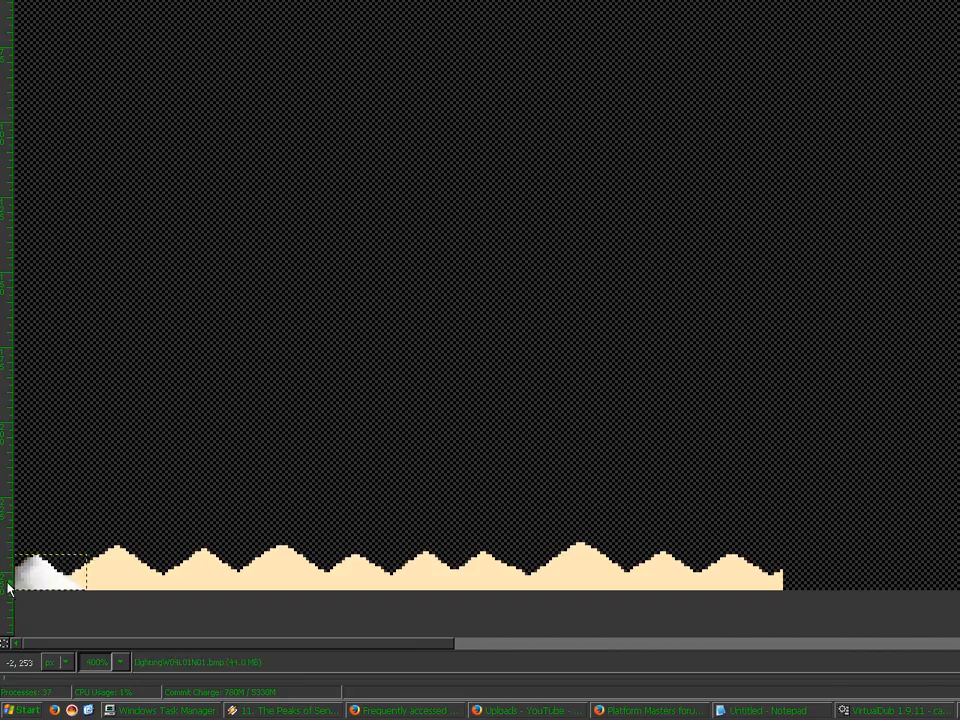
click(808, 446)
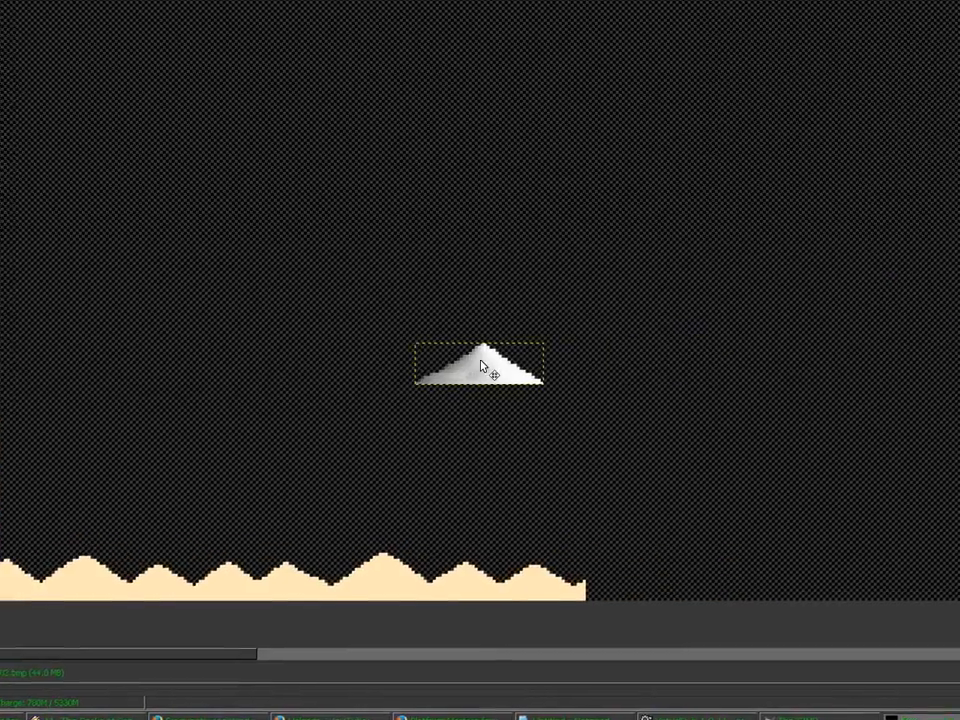
drag(689, 355, 204, 575)
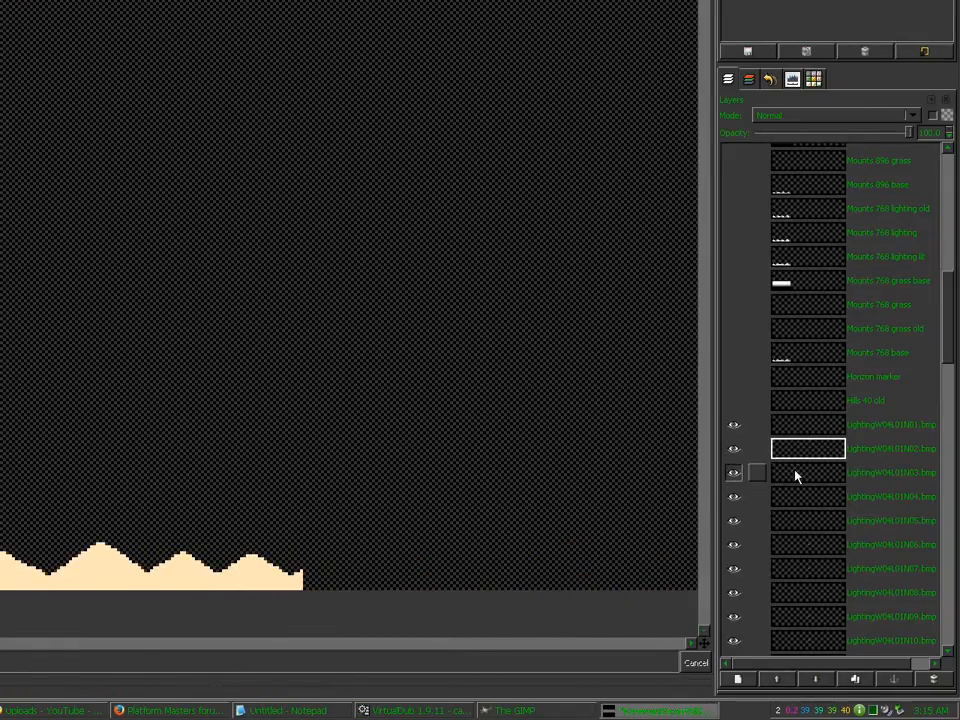
click(797, 476)
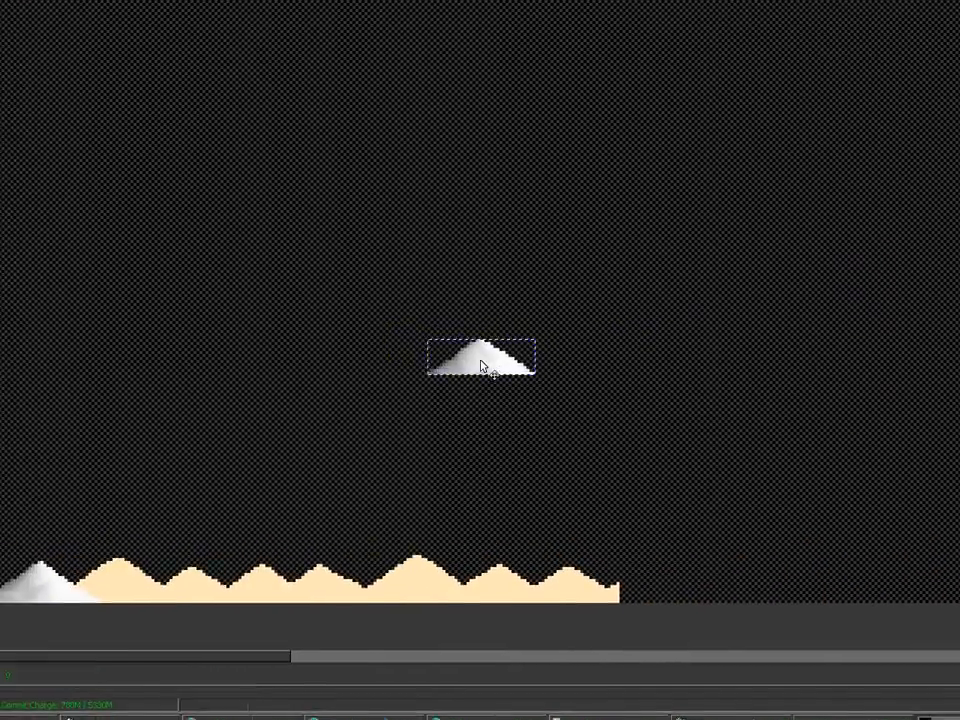
drag(482, 362, 360, 583)
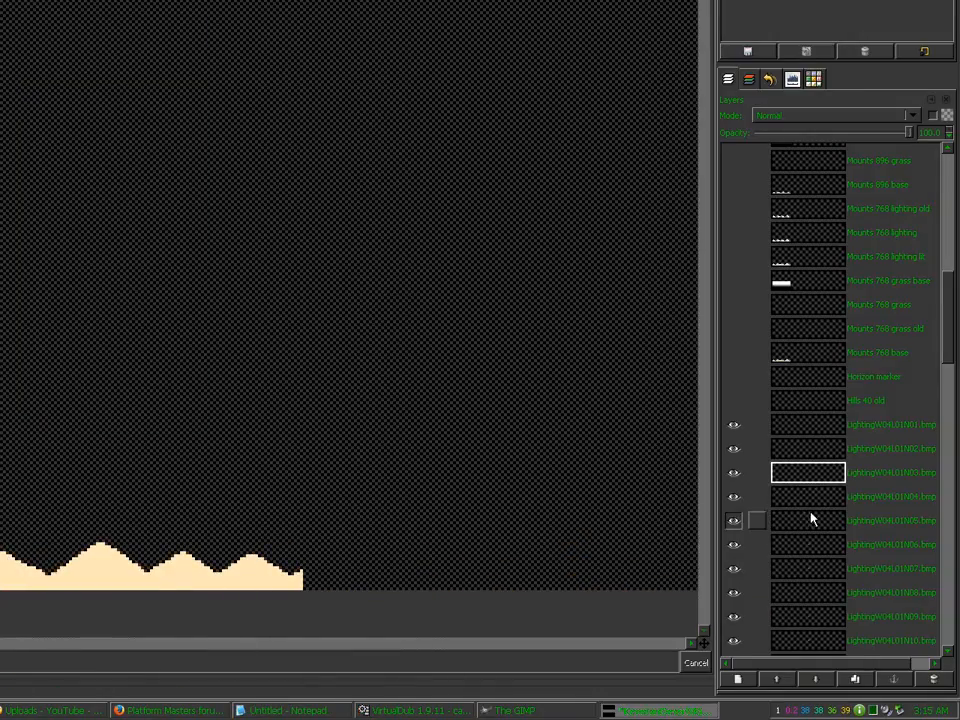
click(804, 497)
drag(484, 364, 482, 574)
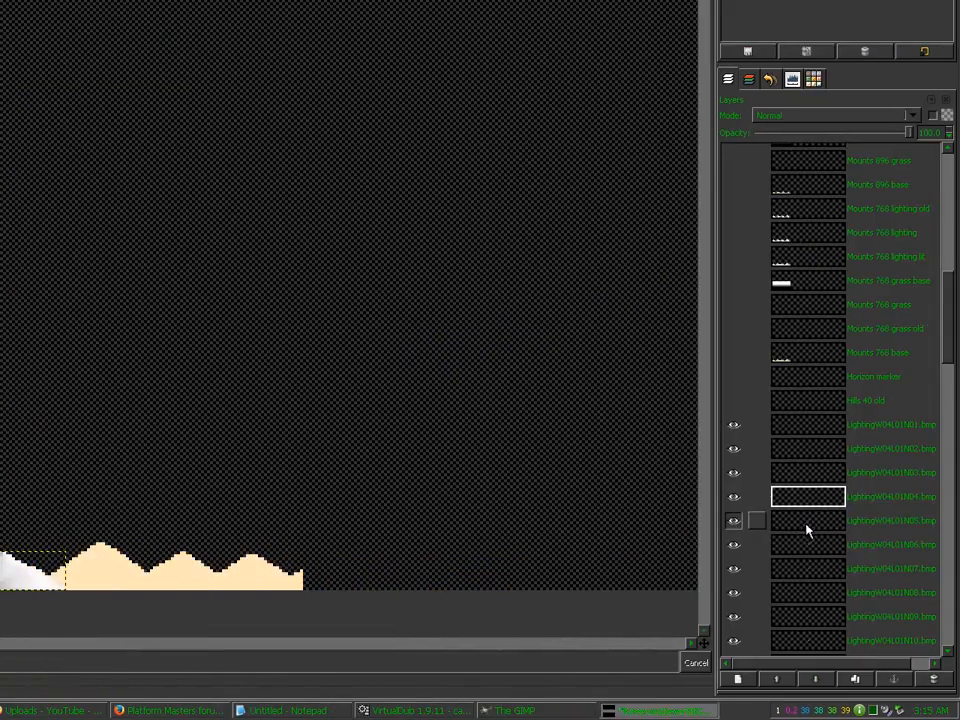
click(807, 530)
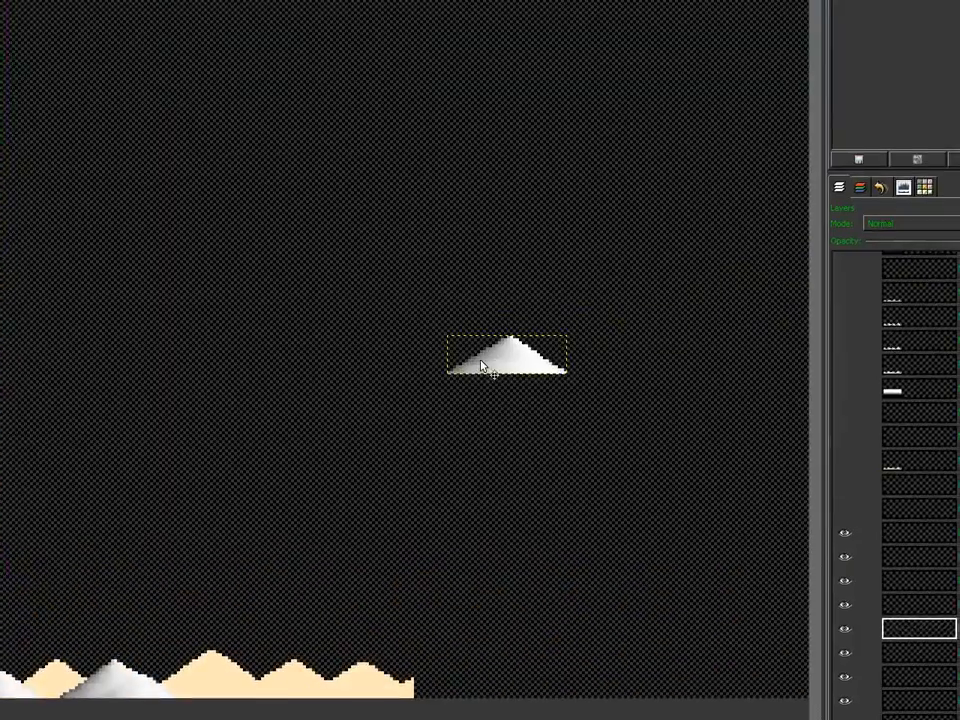
drag(481, 366, 482, 580)
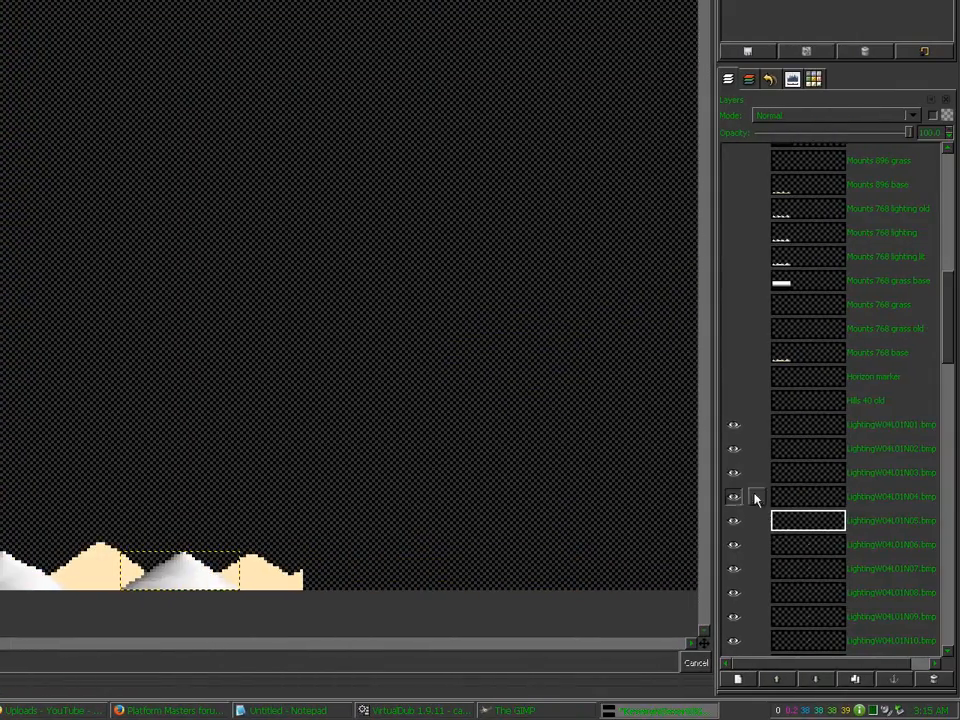
Step: Duplicate the N01 mound to the row's right end and place N06 and N07 on the peaks
click(800, 428)
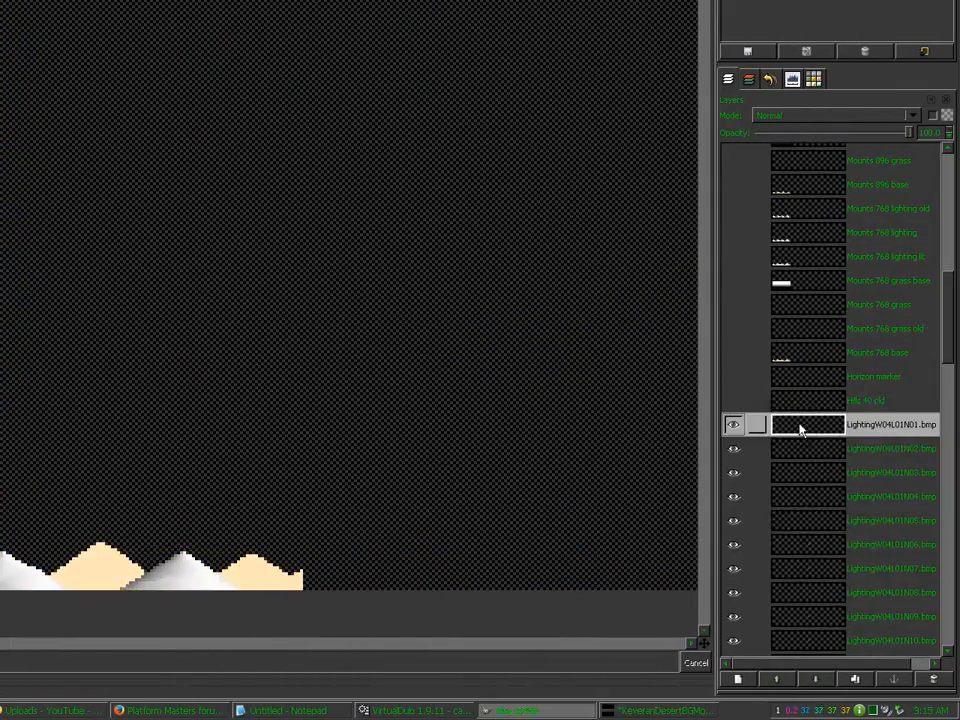
click(858, 683)
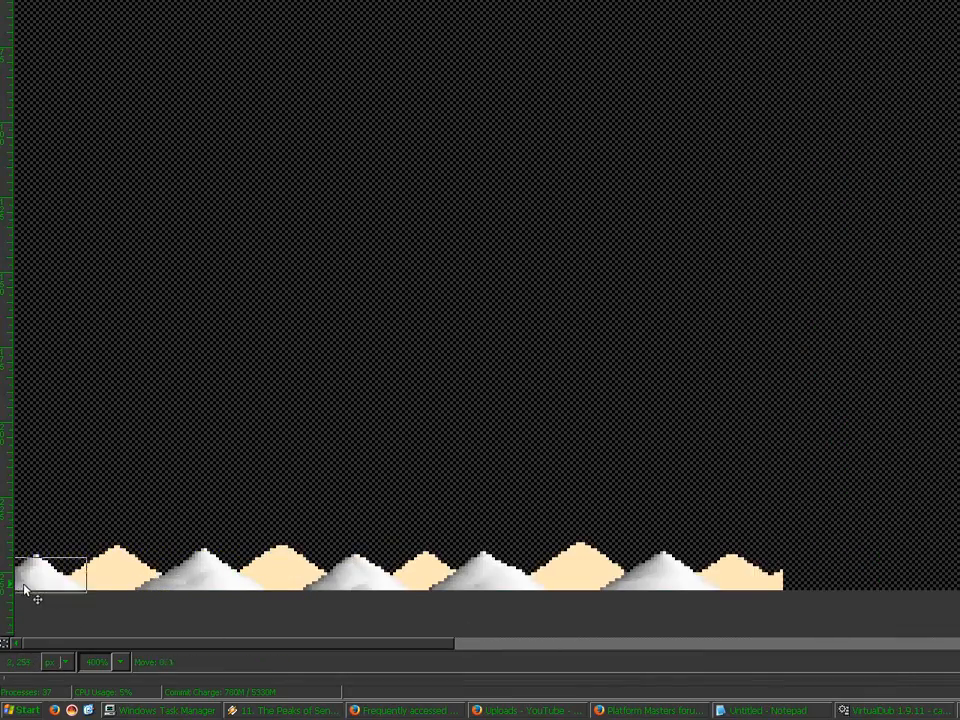
drag(25, 590, 793, 590)
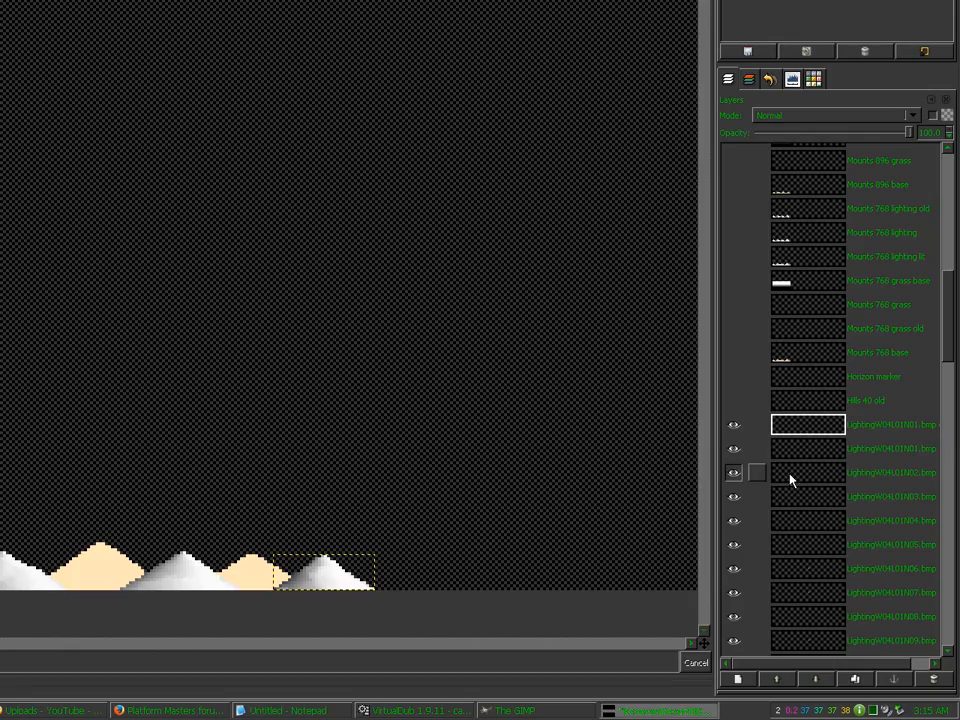
click(799, 566)
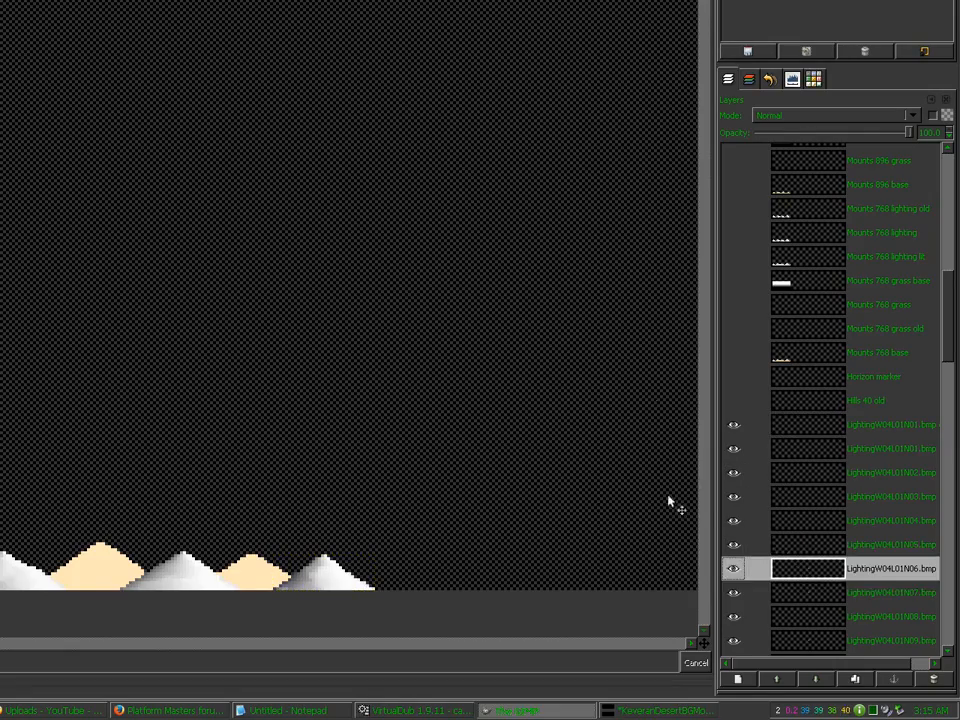
drag(670, 497, 0, 294)
drag(484, 364, 125, 575)
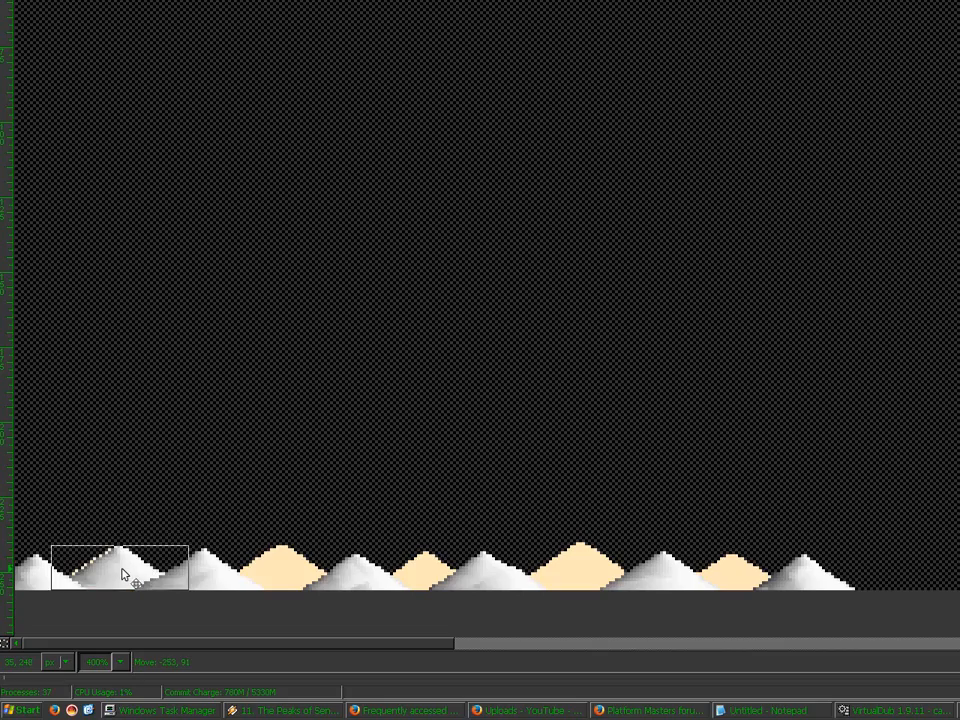
click(791, 593)
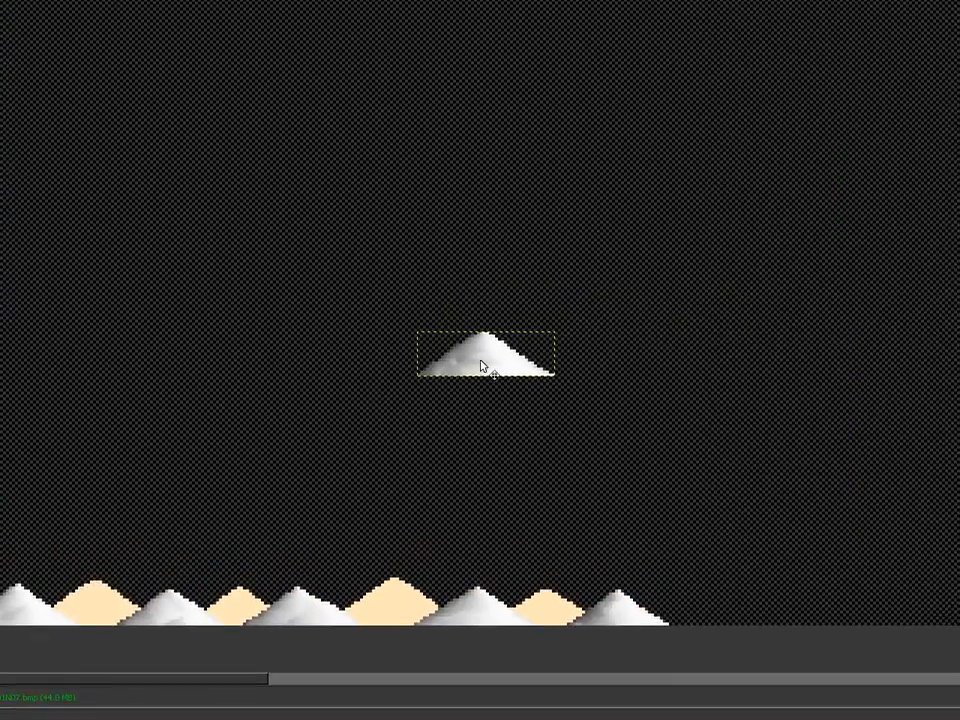
drag(484, 364, 277, 564)
Step: Place mounds N08, N09 and N10 over the remaining cream peaks
click(809, 611)
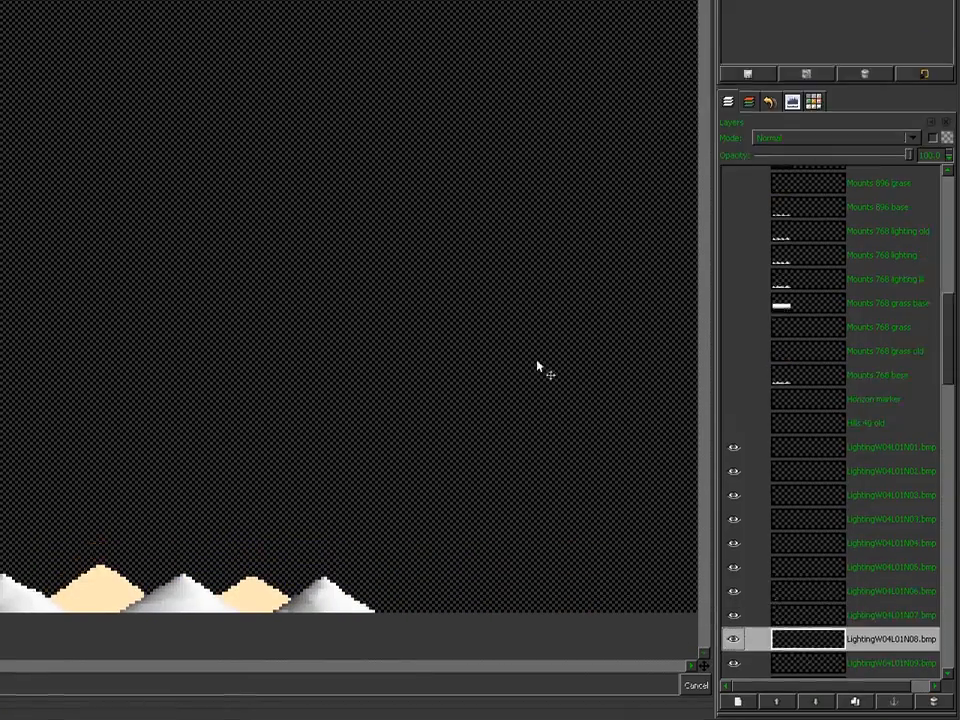
drag(537, 361, 422, 584)
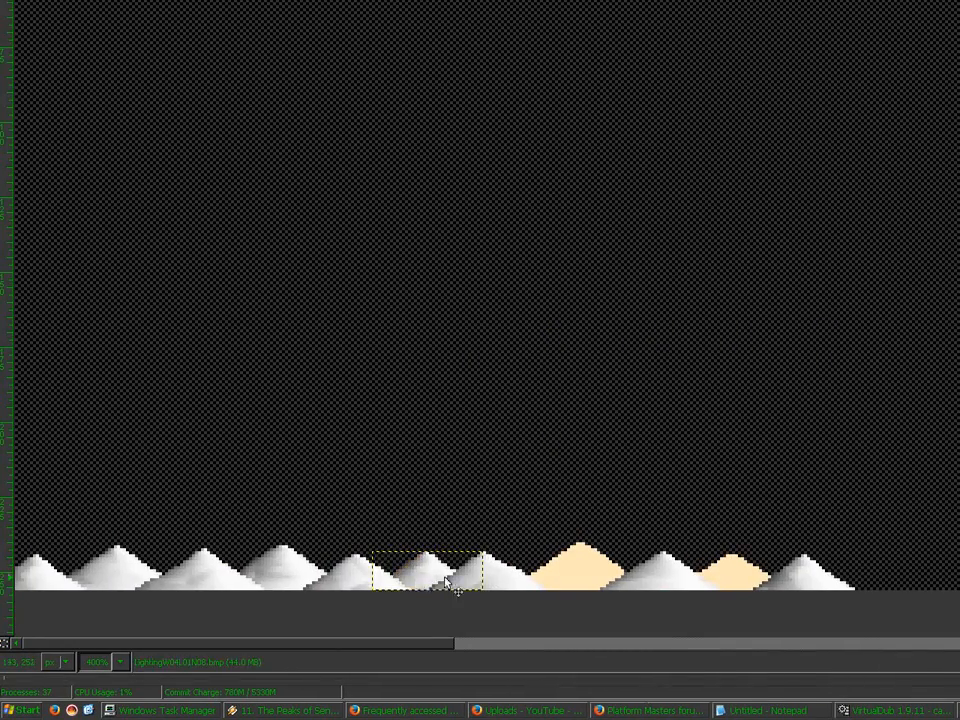
click(808, 632)
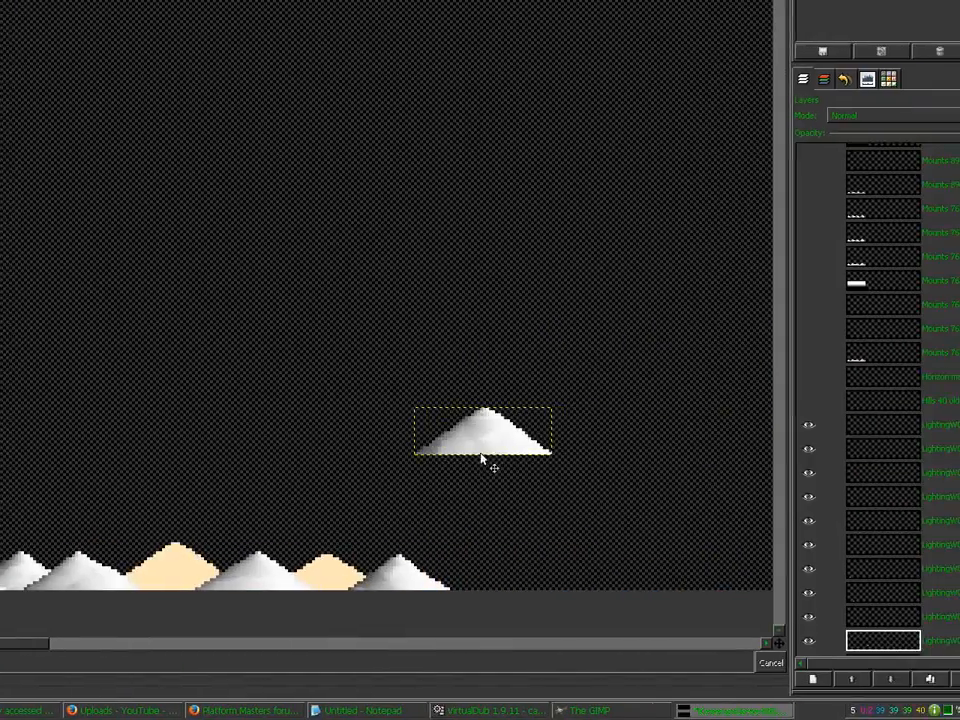
drag(481, 458, 188, 582)
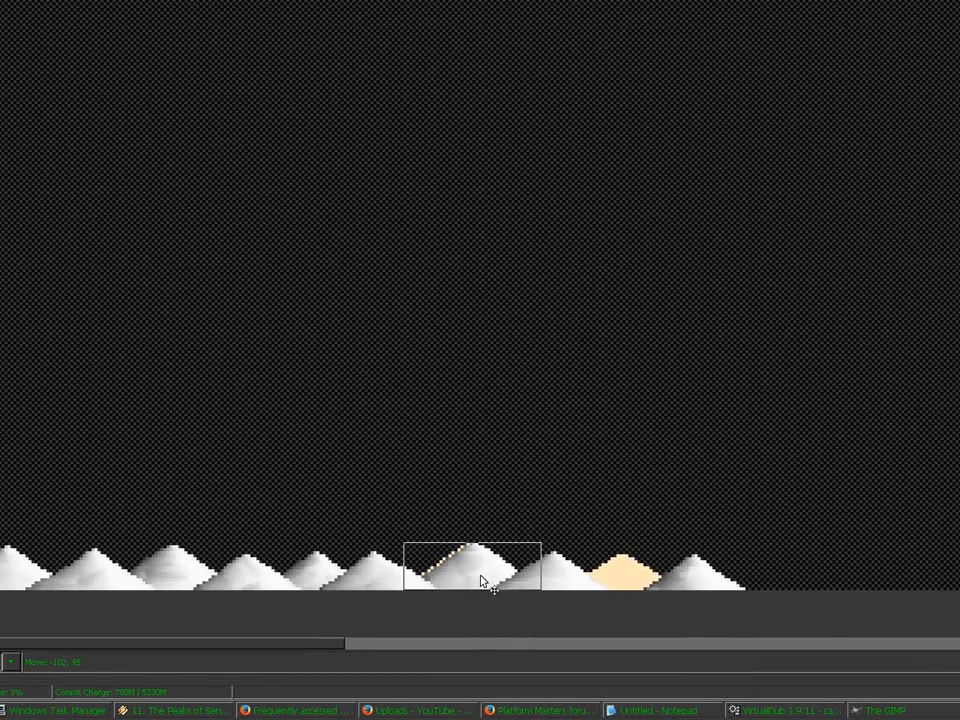
drag(481, 582, 482, 580)
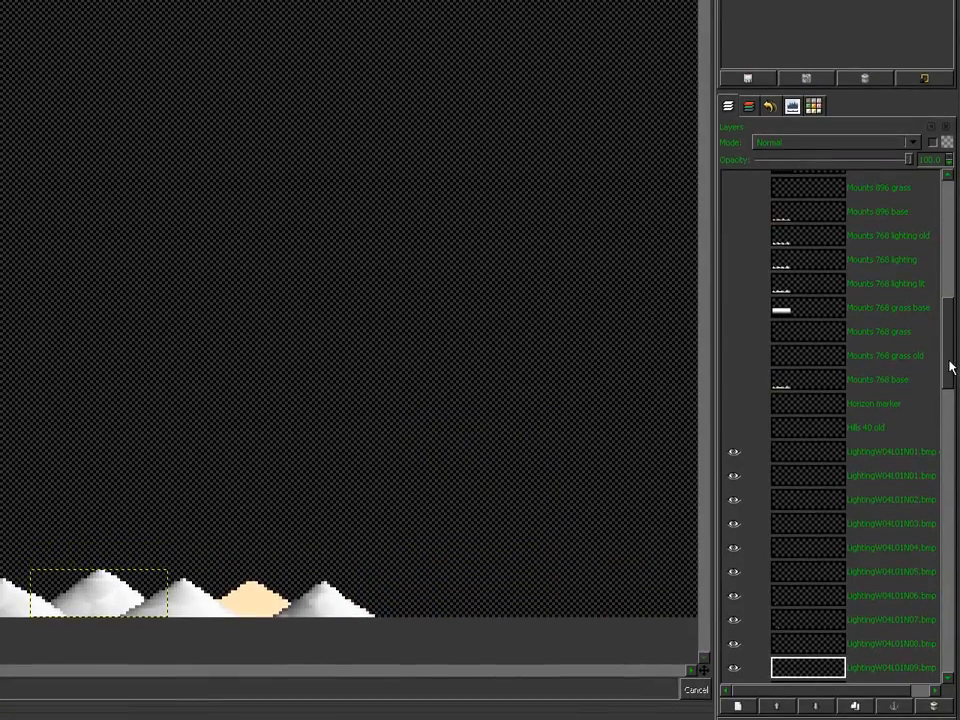
scroll(949, 368, down, 3)
click(825, 489)
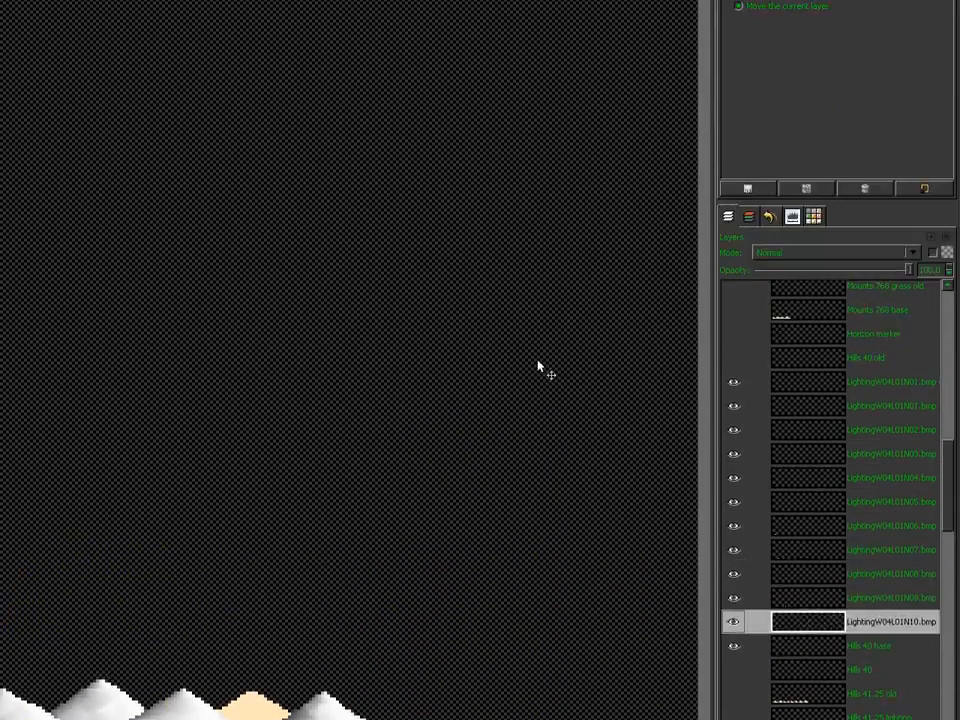
drag(538, 361, 201, 590)
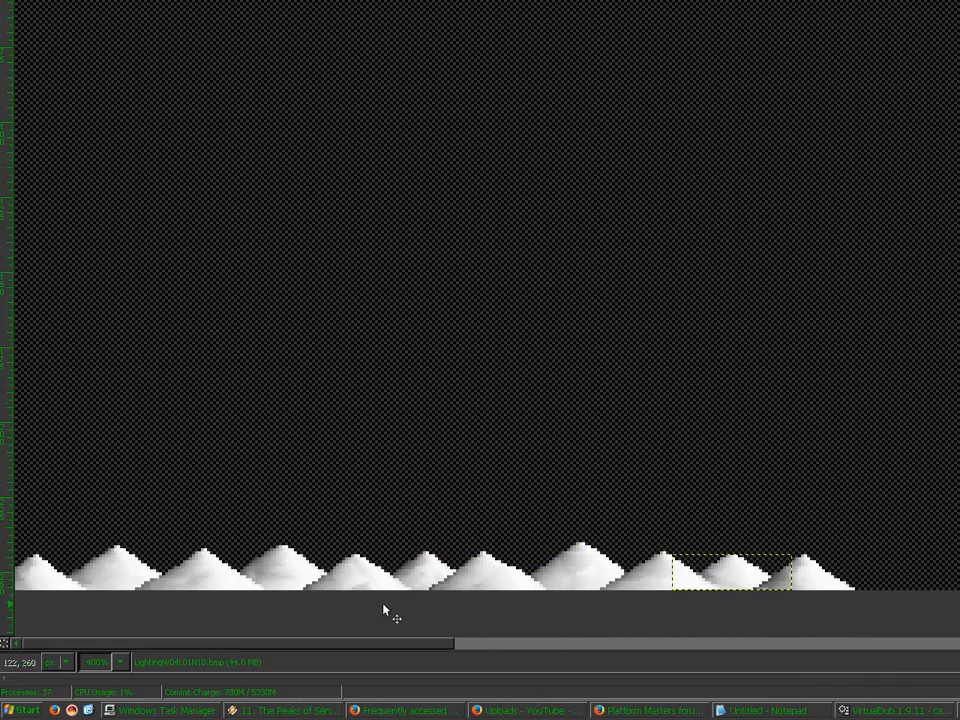
drag(278, 645, 465, 645)
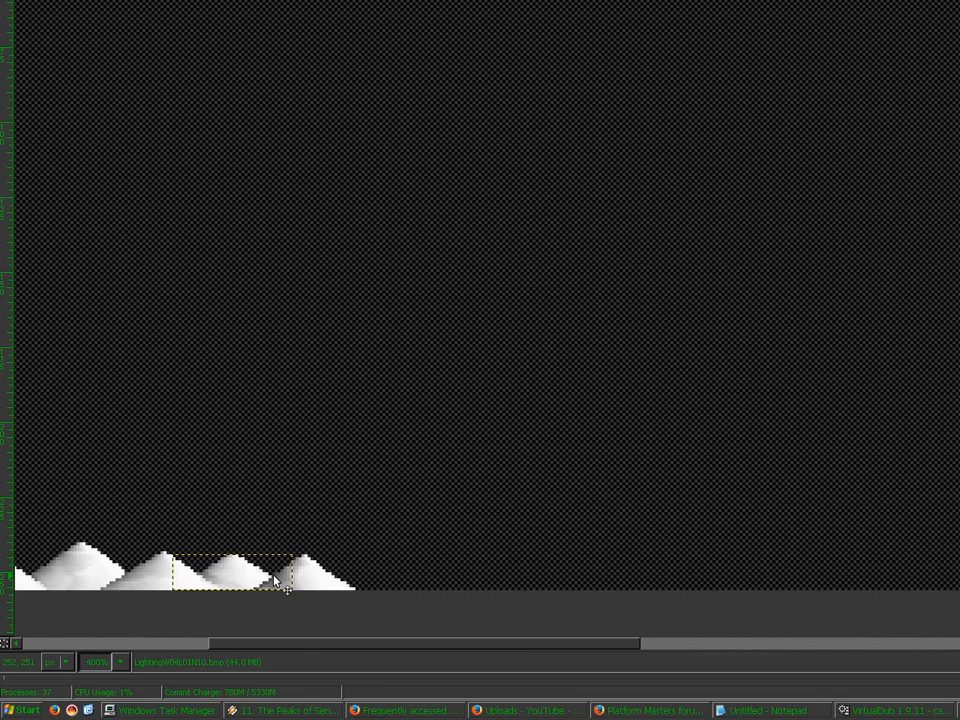
Step: Hide Hills 40 base, merge the visible mounds and name the result 'Hills 40 lighting'
click(735, 511)
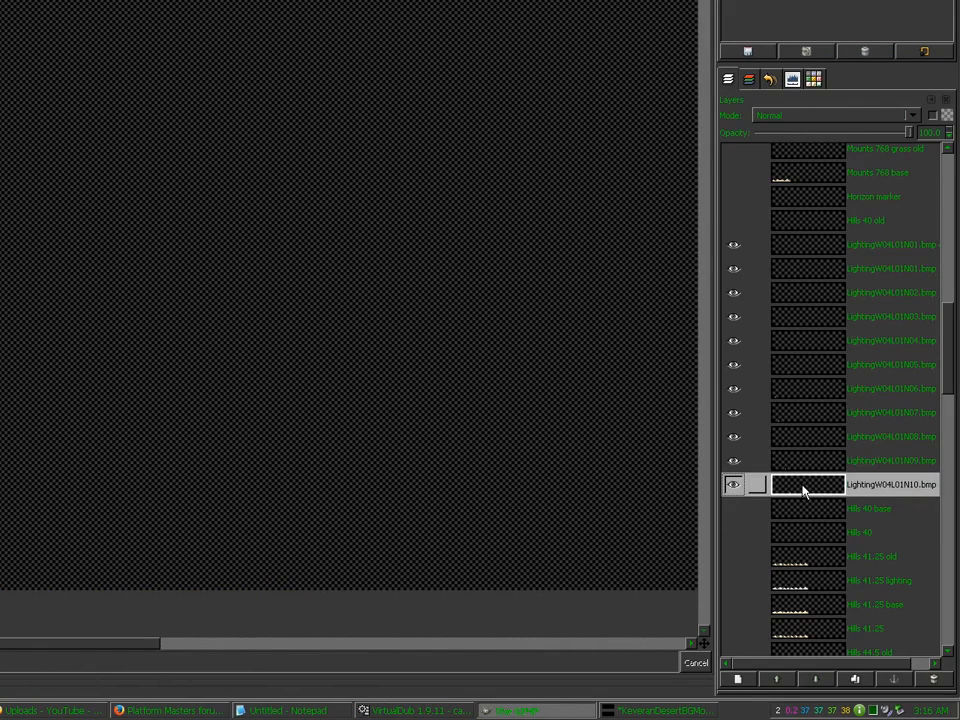
key(ctrl+m)
key(Return)
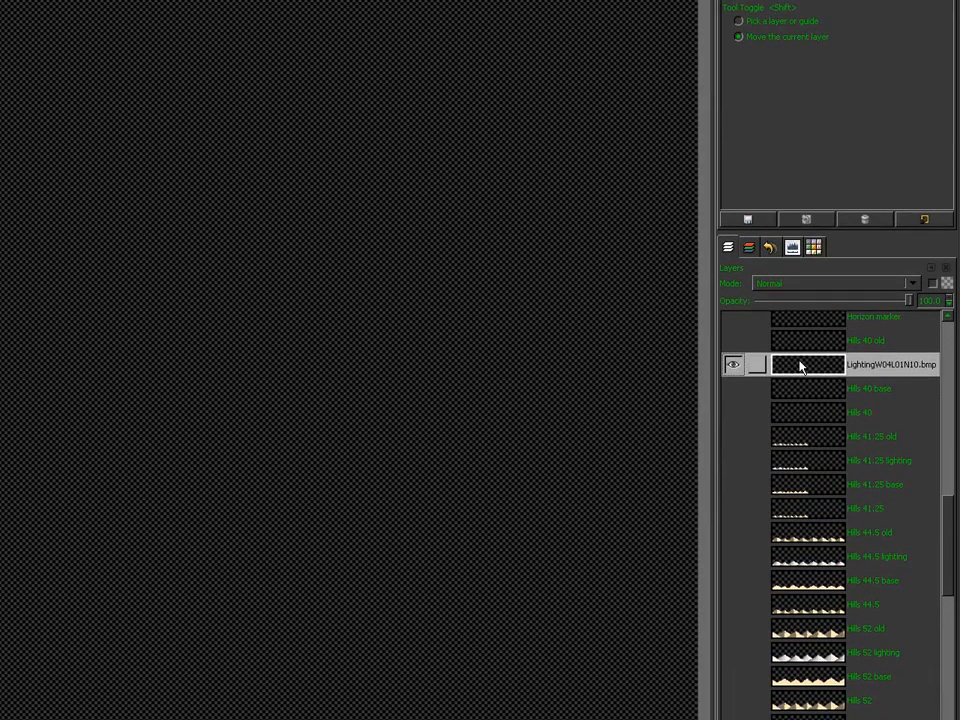
double_click(800, 197)
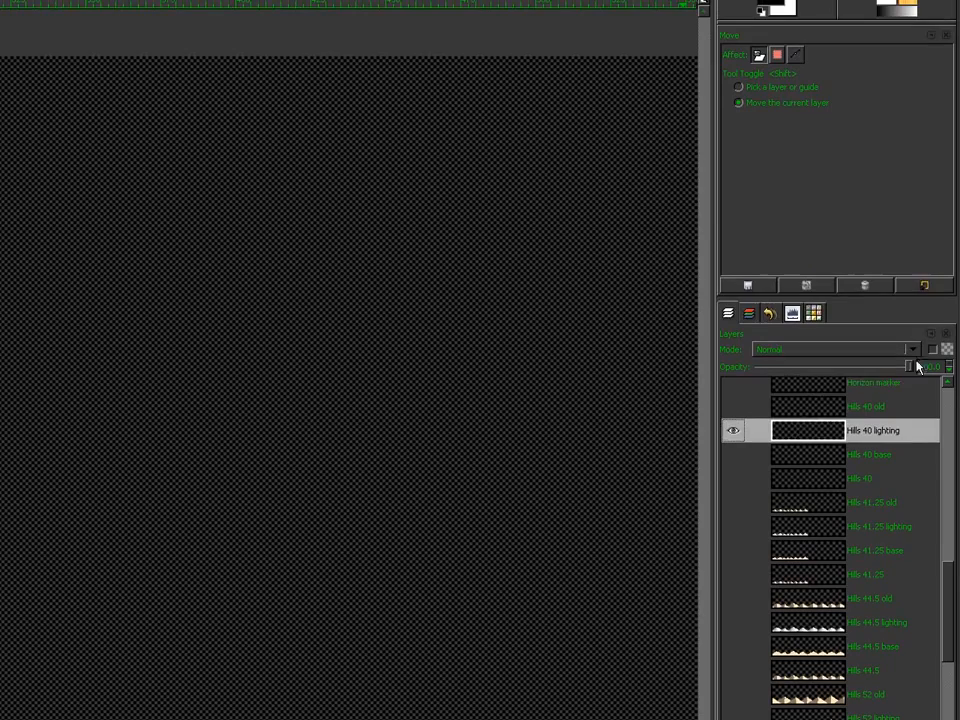
key(Return)
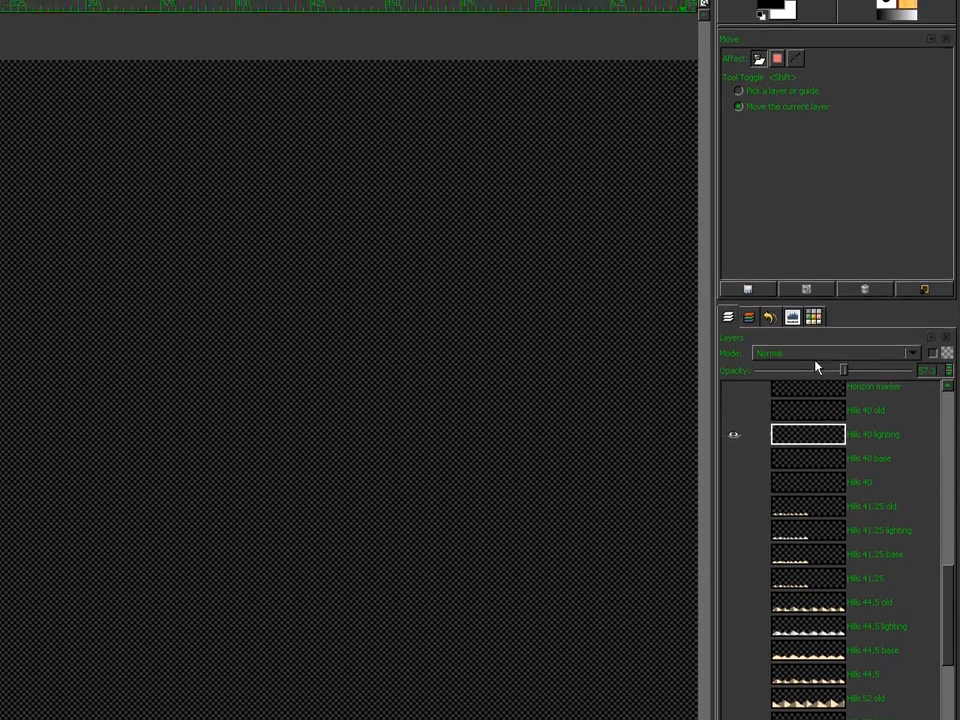
Step: Set Hills 40 lighting to Multiply, show Hills 40 base, and select the bottom hill strip
click(812, 346)
click(782, 384)
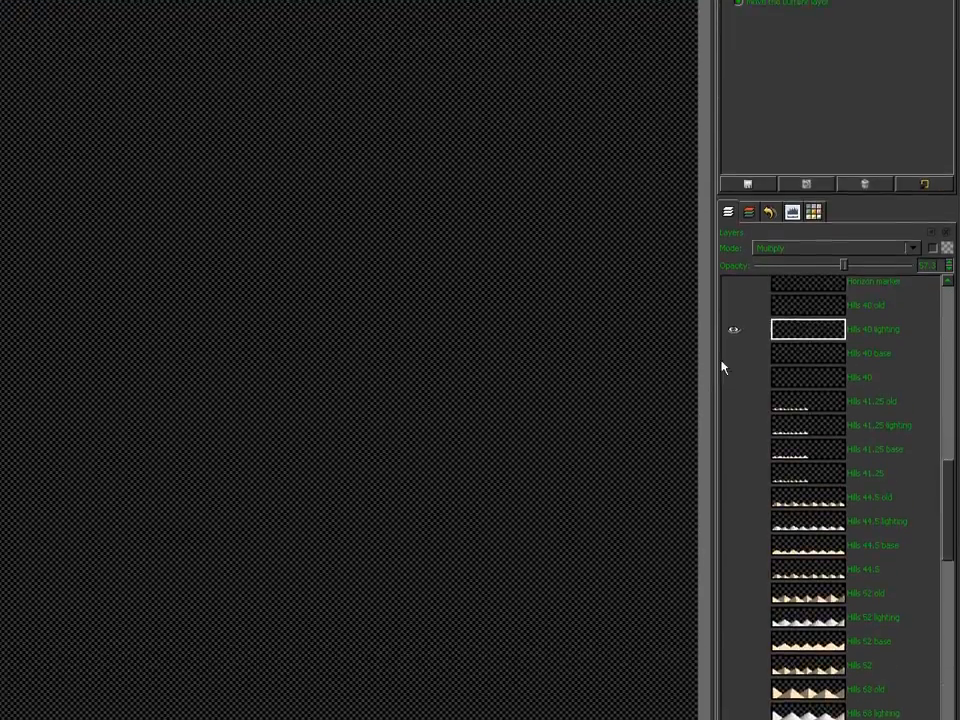
click(734, 434)
click(728, 47)
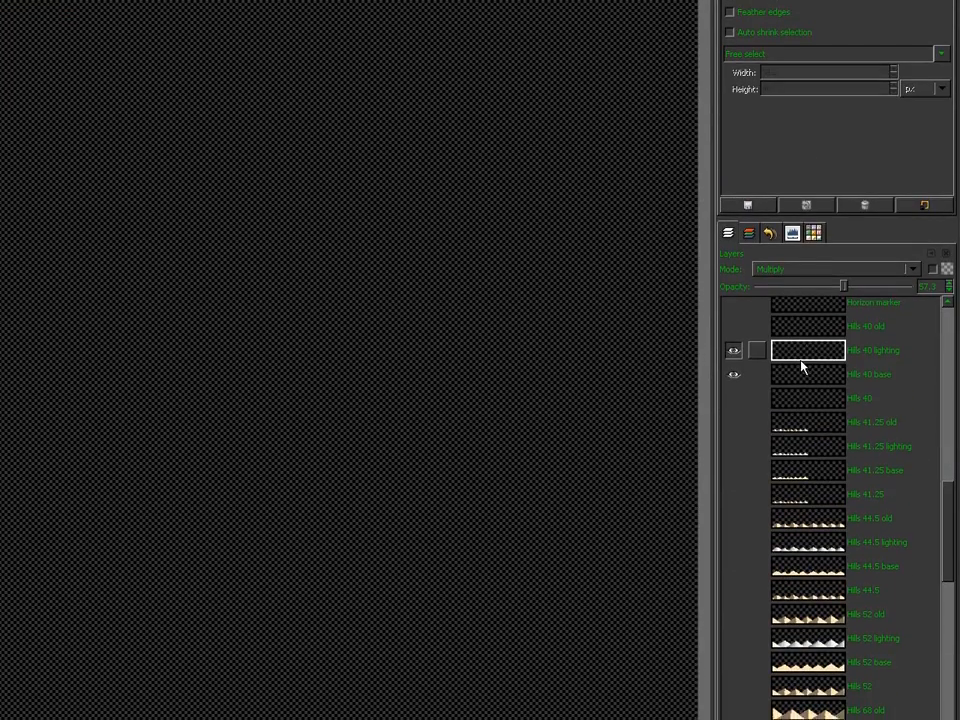
click(801, 358)
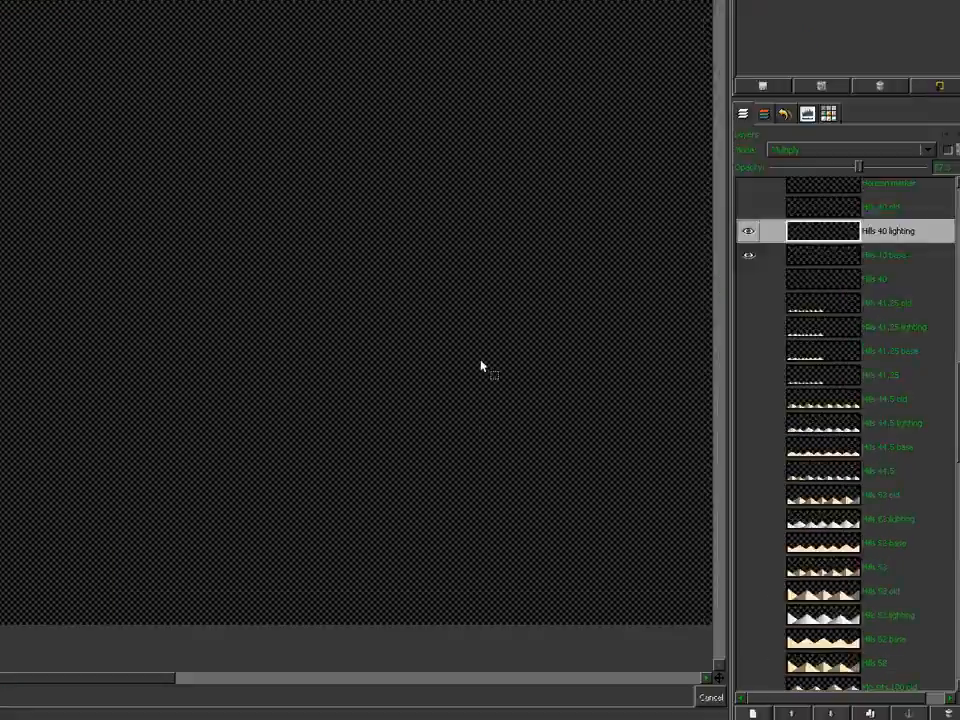
drag(284, 590, 13, 545)
Step: Crop the layer to the selected hill strip and save the image
click(153, 109)
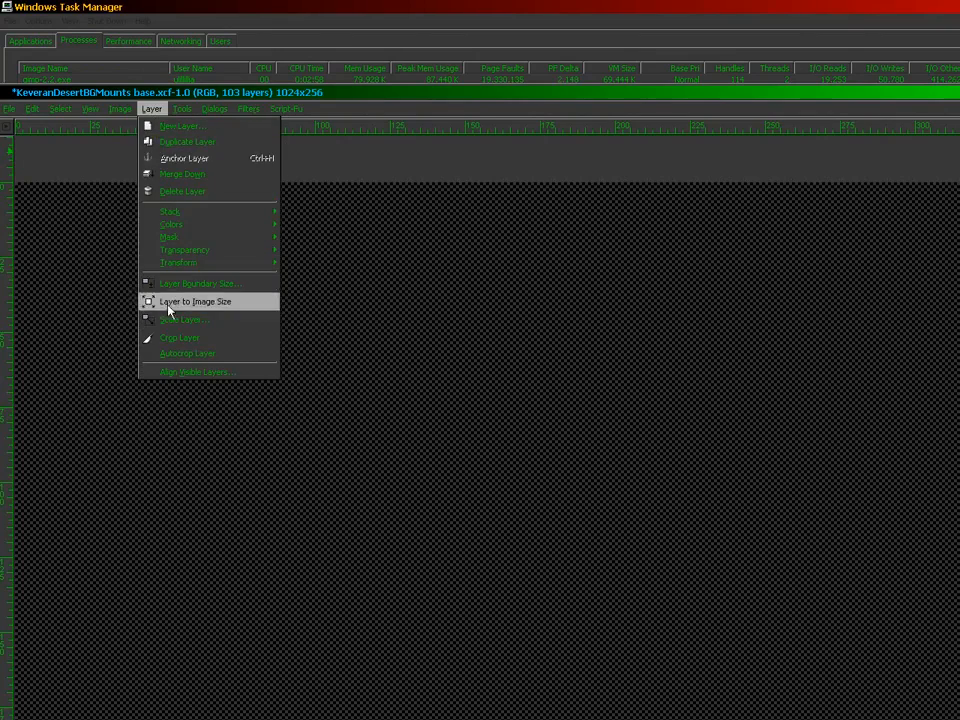
click(169, 336)
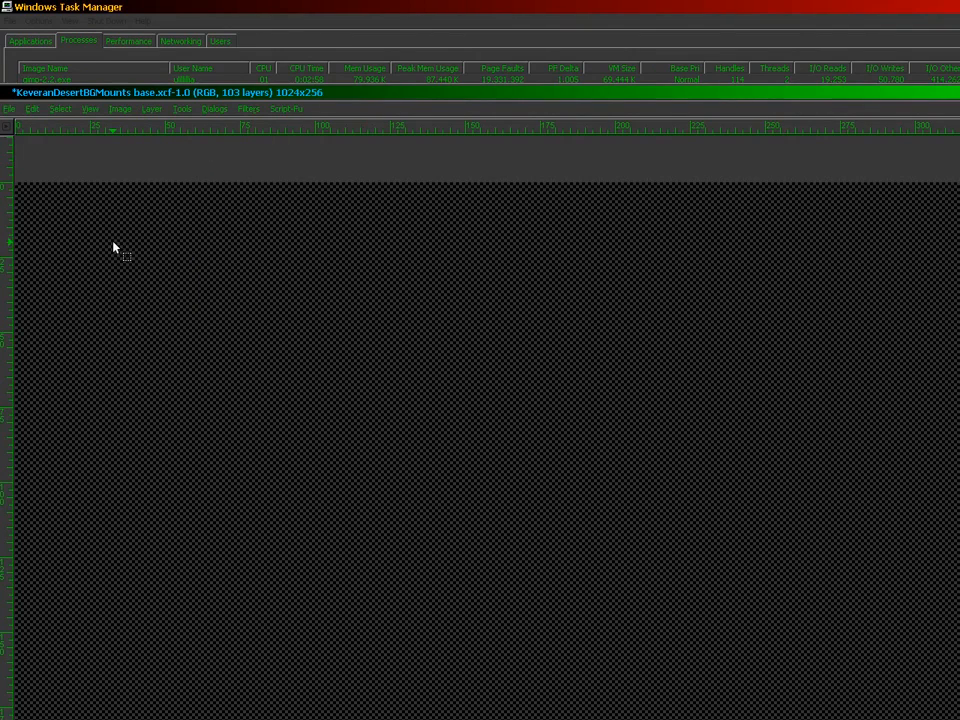
click(10, 109)
click(38, 214)
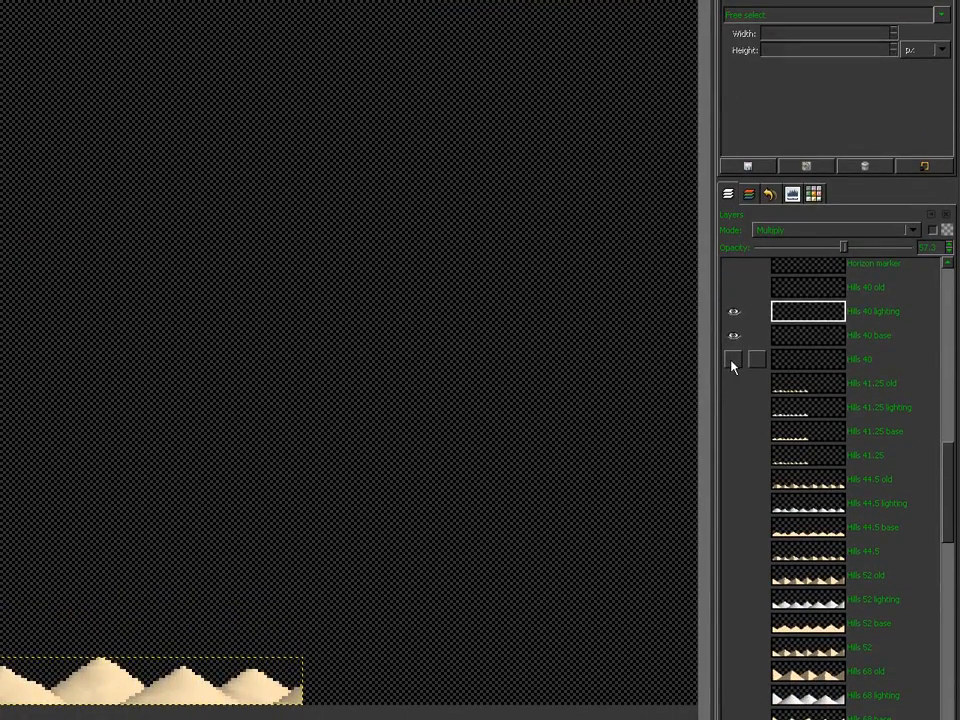
Step: Flatten the Hills 40 base and lighting into one composite and target the Hills 40 layer
shift+click(732, 363)
click(806, 364)
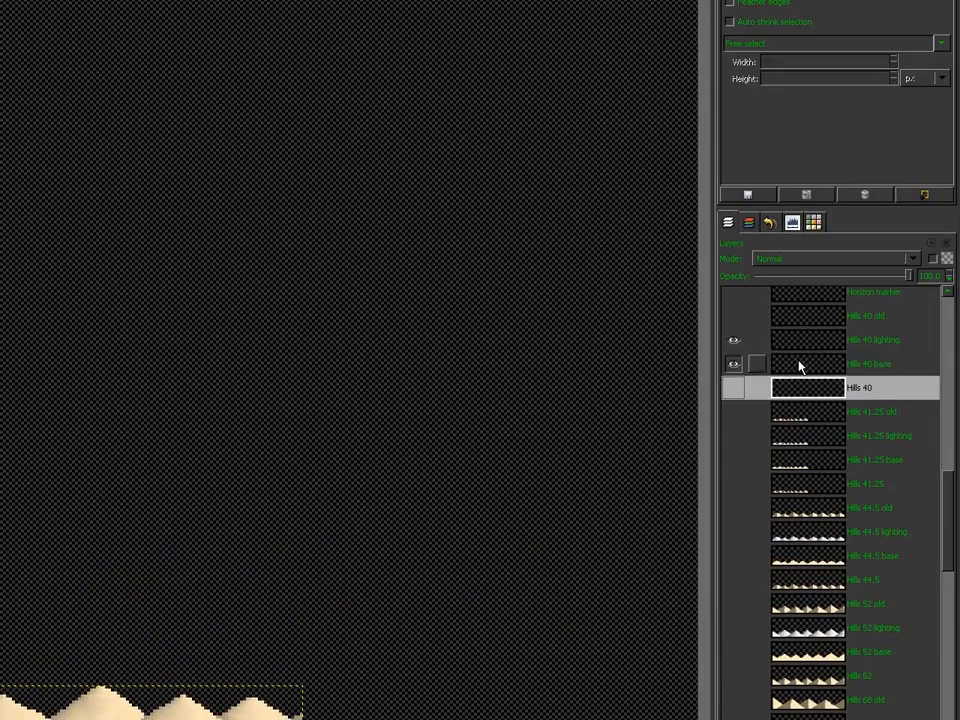
click(800, 364)
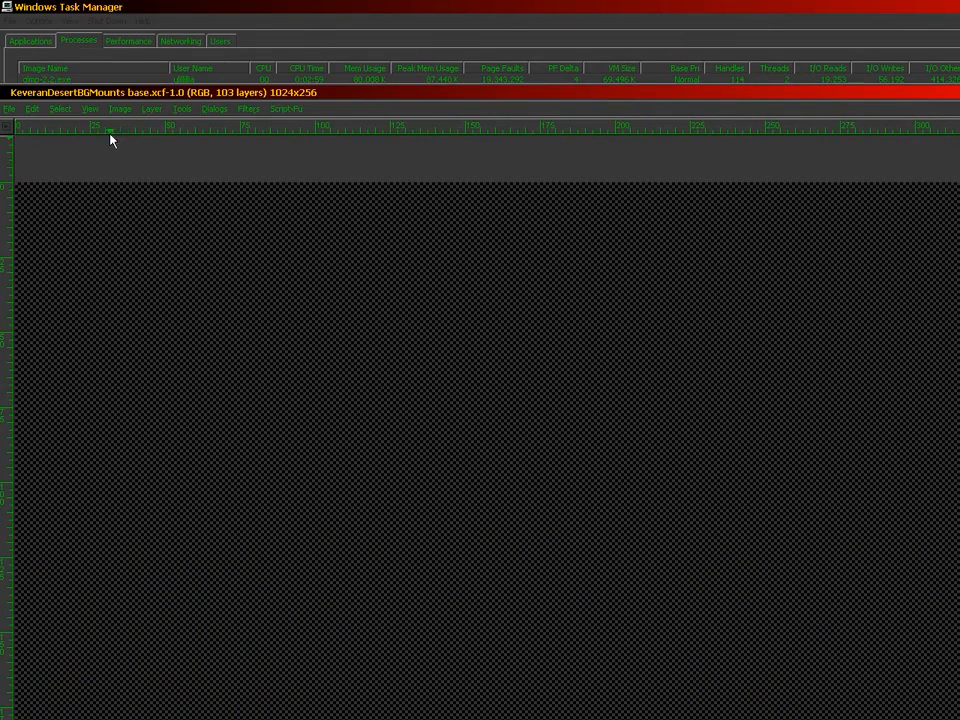
click(120, 109)
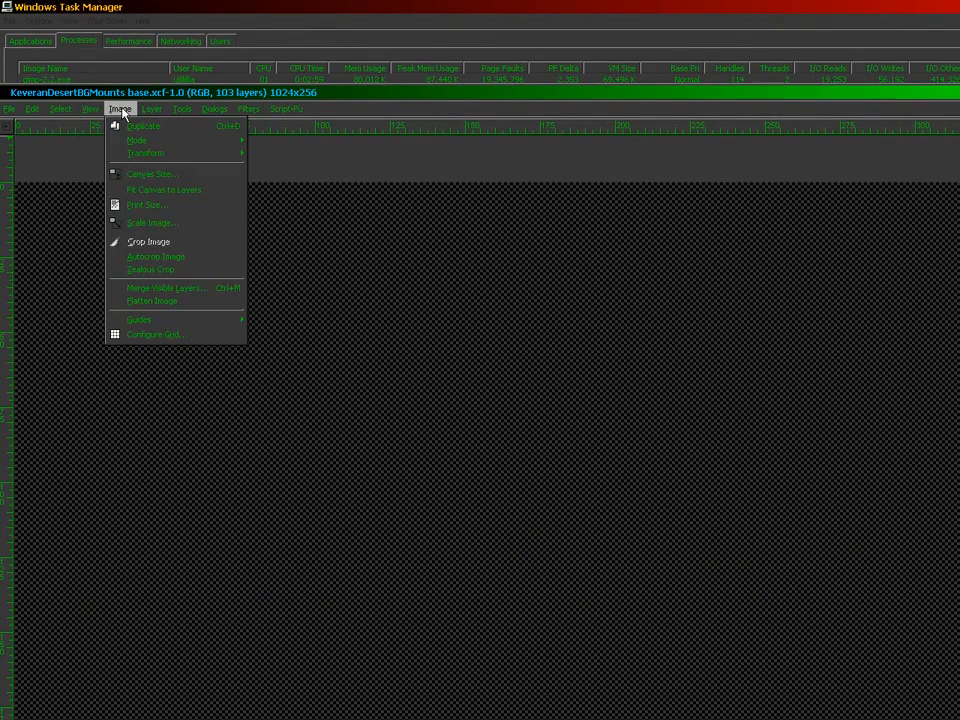
click(151, 301)
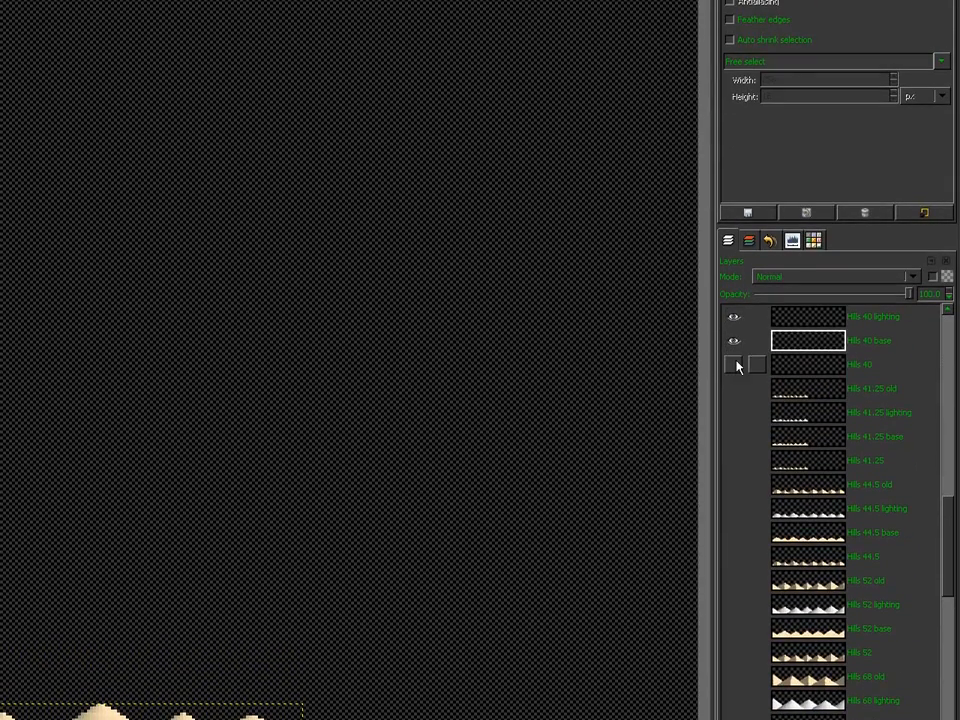
click(806, 377)
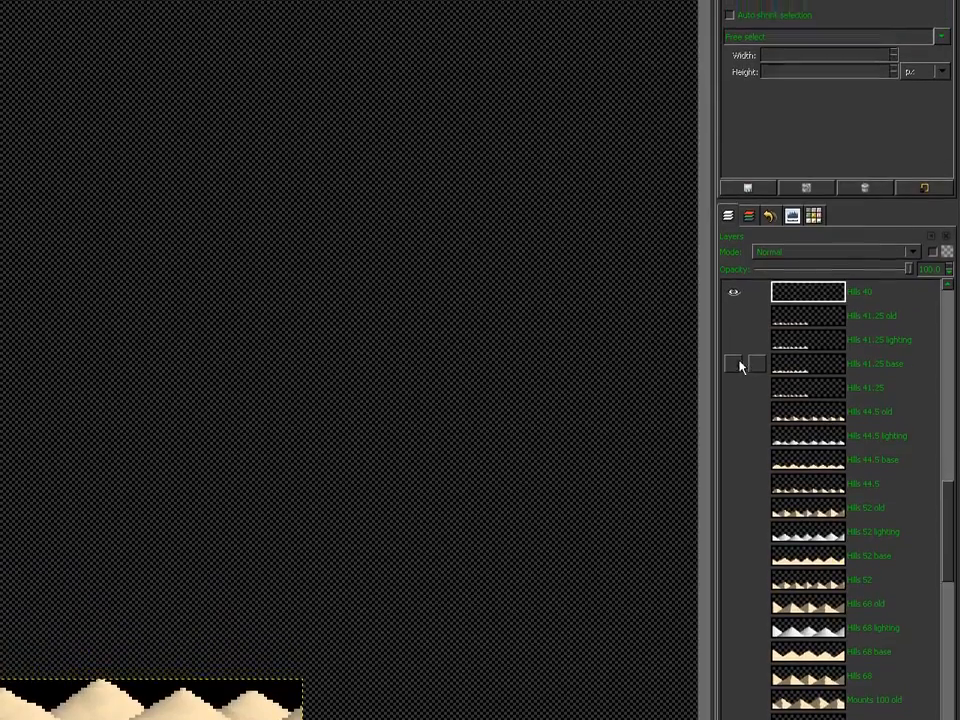
Step: Flatten the Hills 41.25 composite, undo, then paste and anchor it into Hills 41.25
click(740, 366)
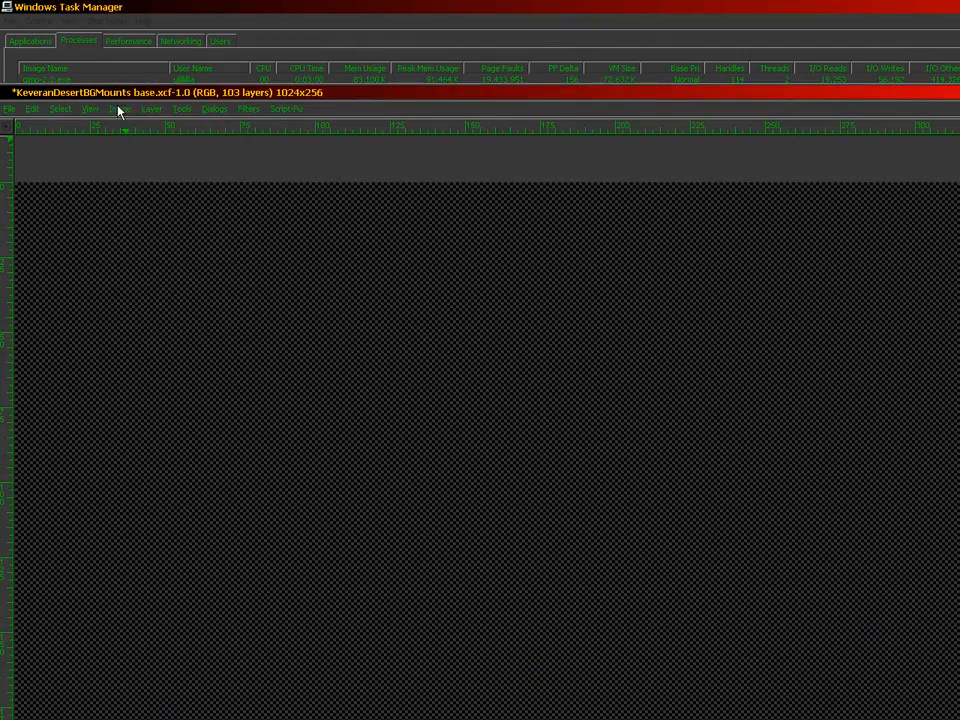
click(117, 110)
click(118, 300)
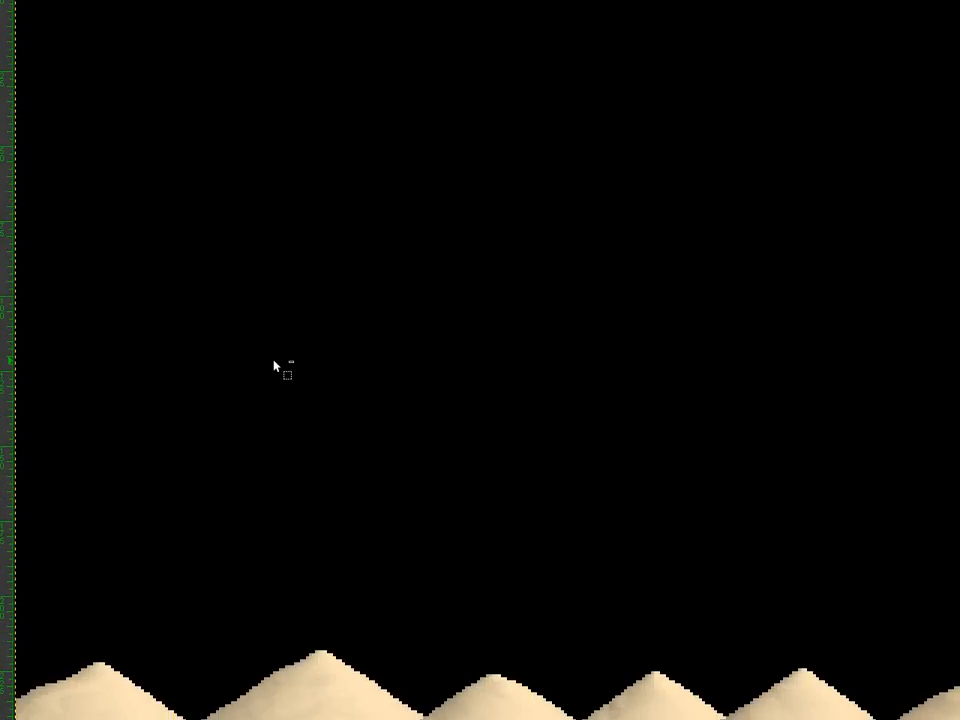
key(ctrl+z)
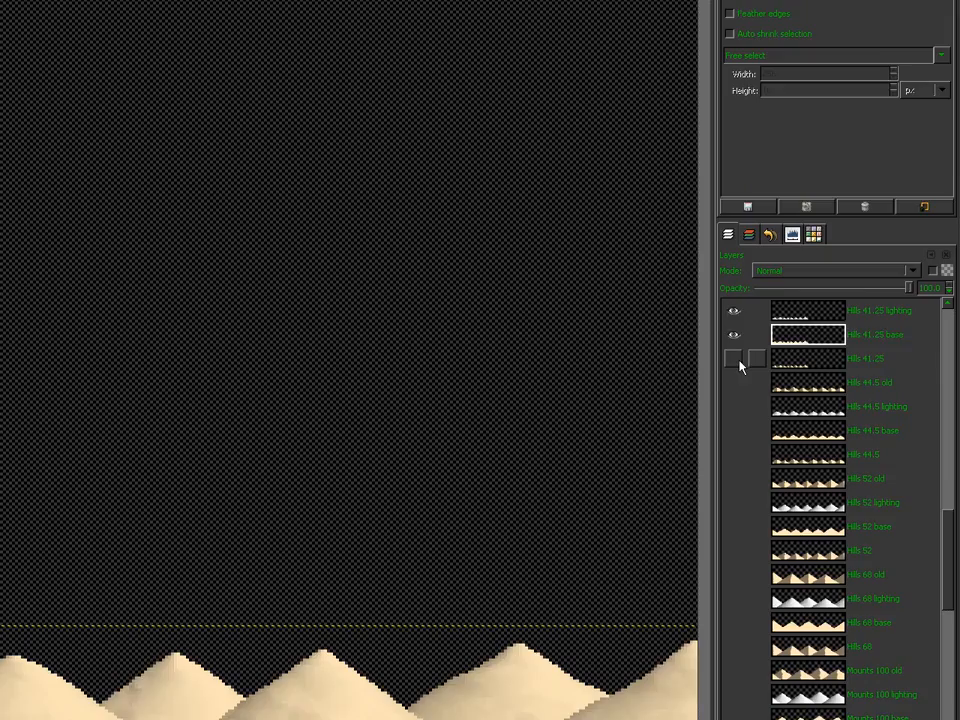
shift+click(734, 229)
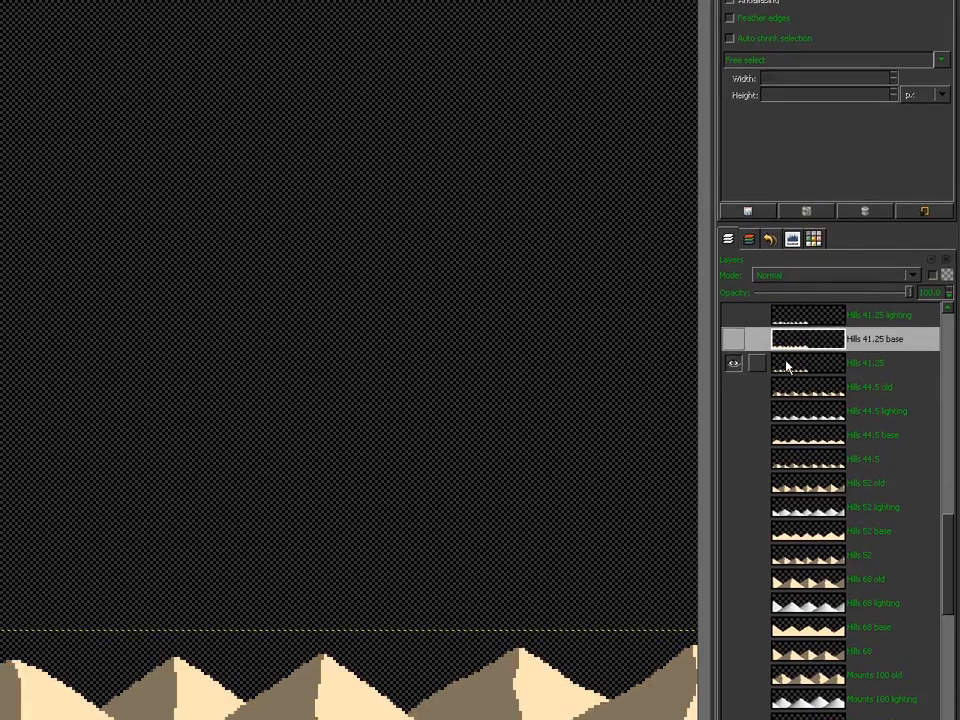
click(787, 365)
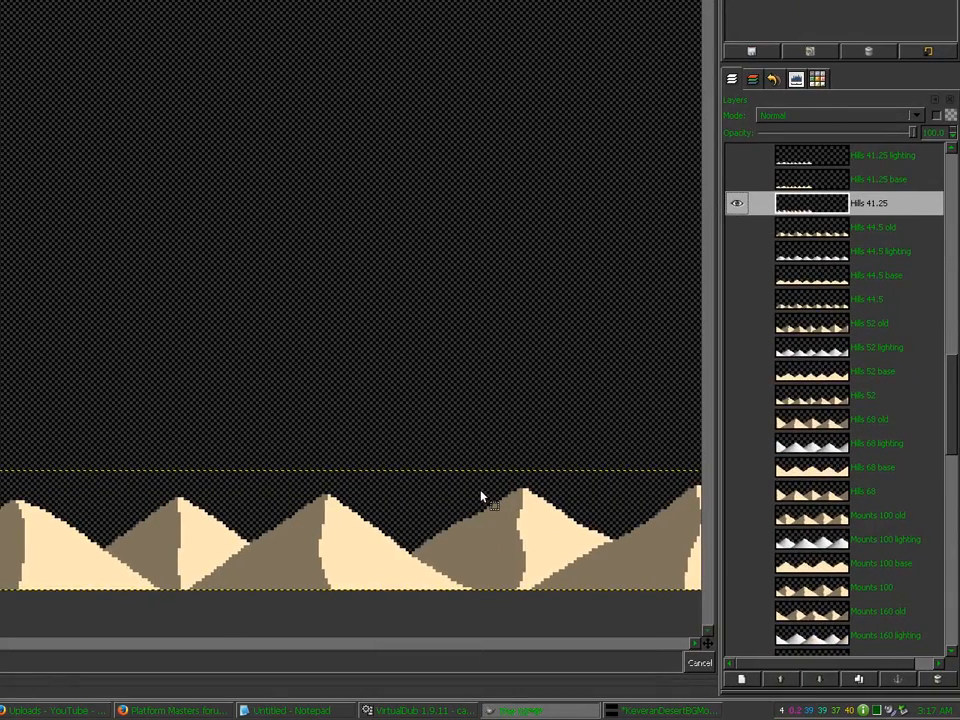
key(ctrl+v)
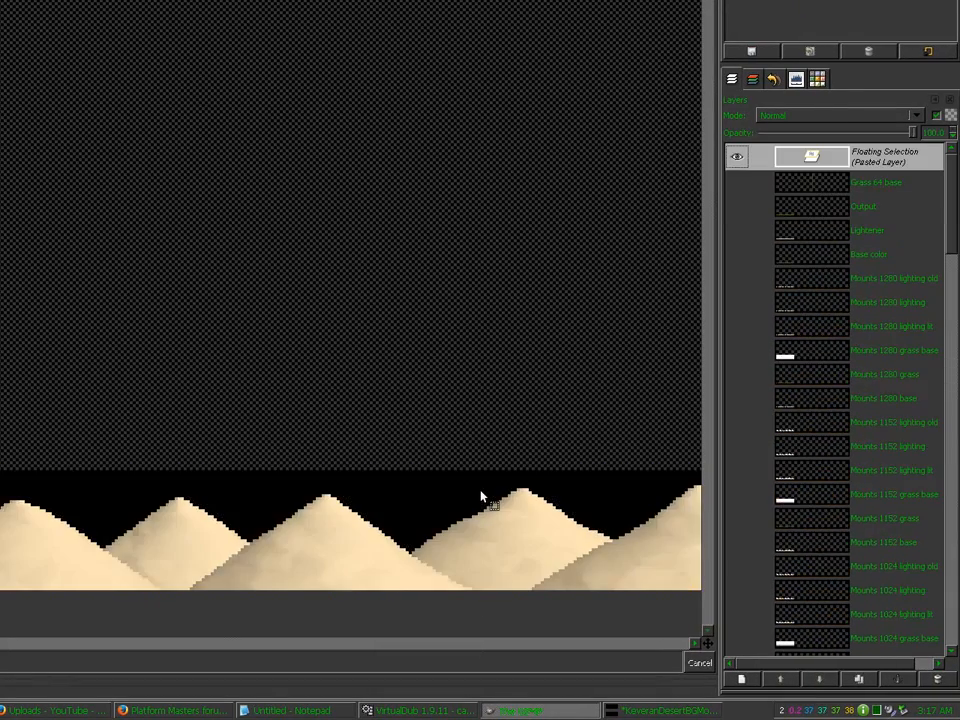
key(minus)
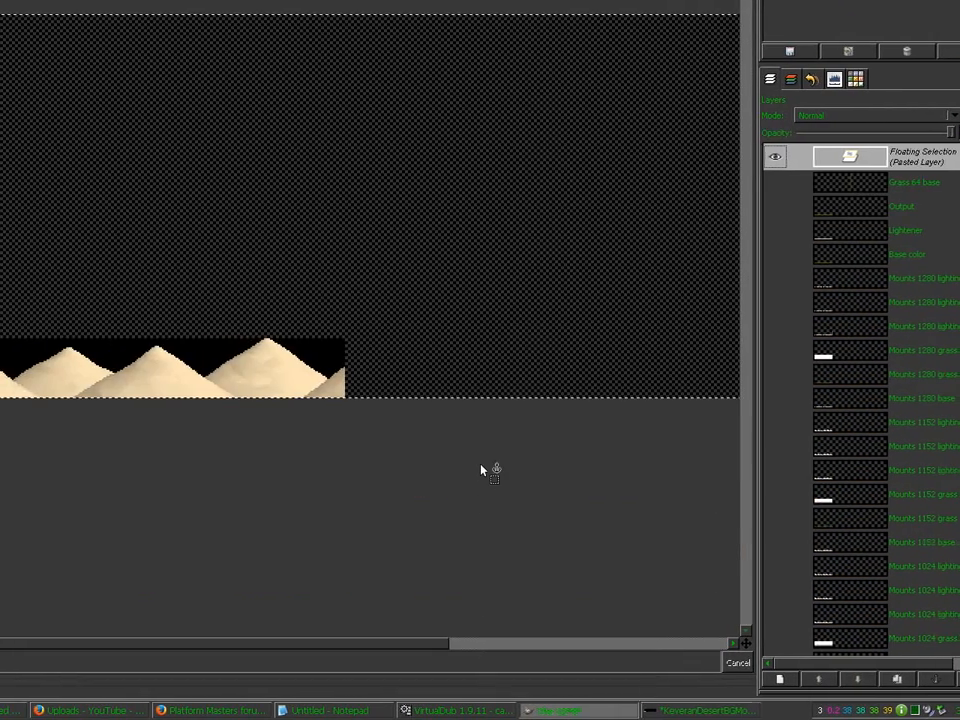
click(481, 470)
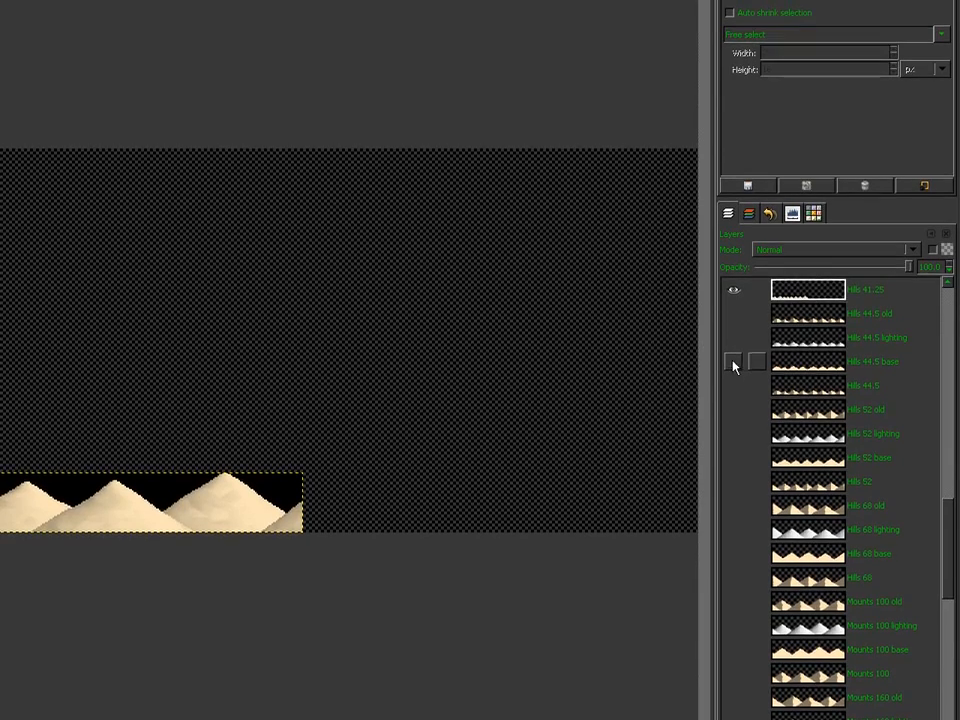
Step: Flatten the Hills 44.5 base and lighting, undo, then paste and anchor into Hills 44.5
shift+click(735, 360)
click(734, 337)
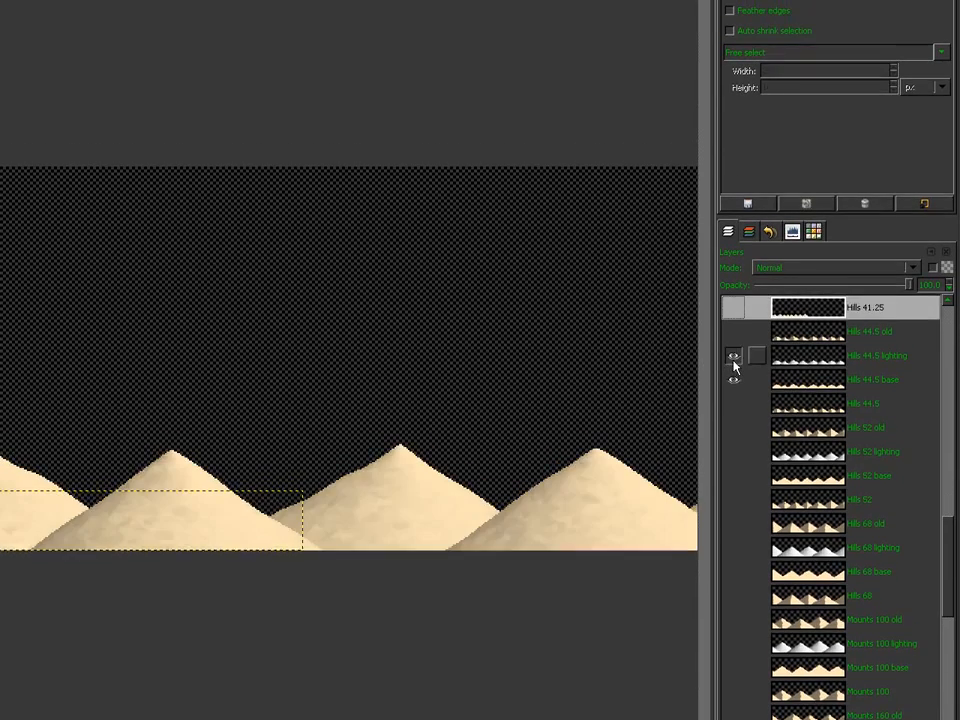
click(808, 338)
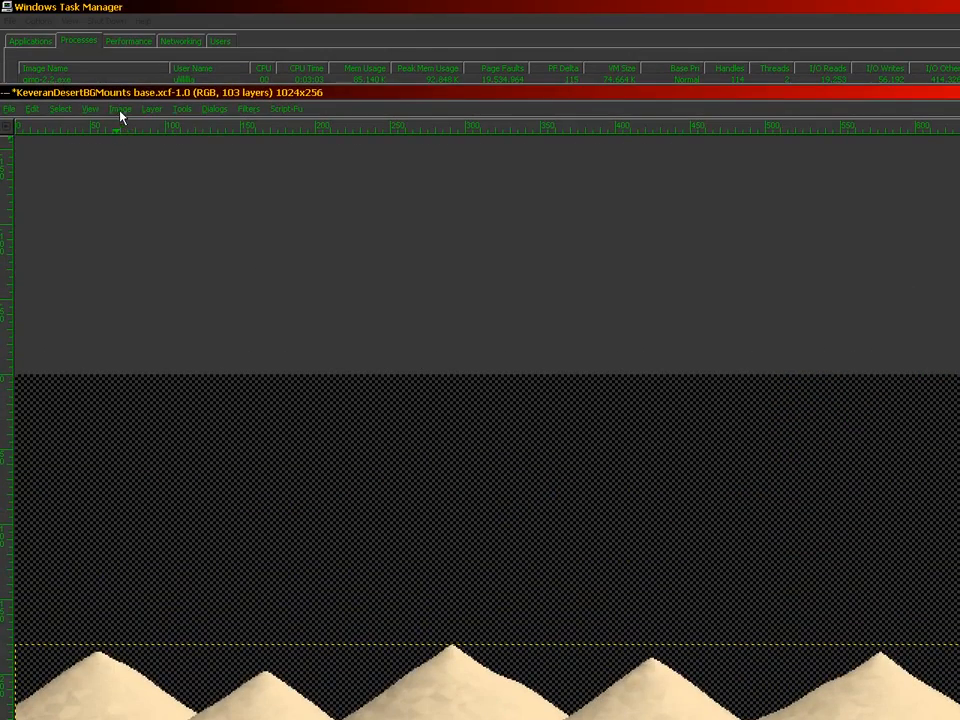
click(120, 110)
click(139, 301)
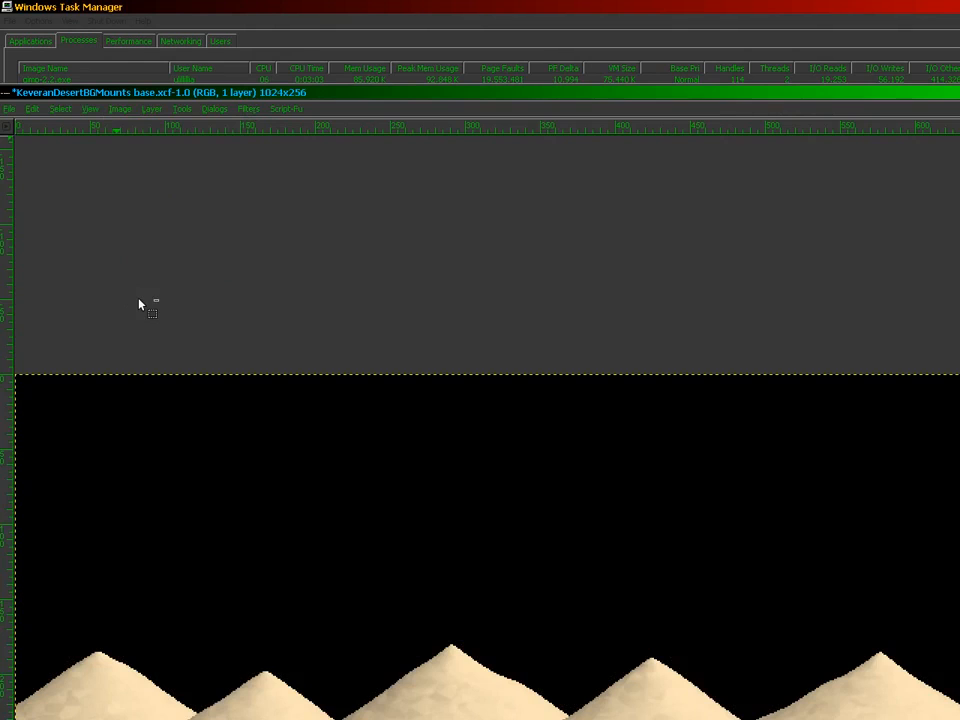
key(ctrl+z)
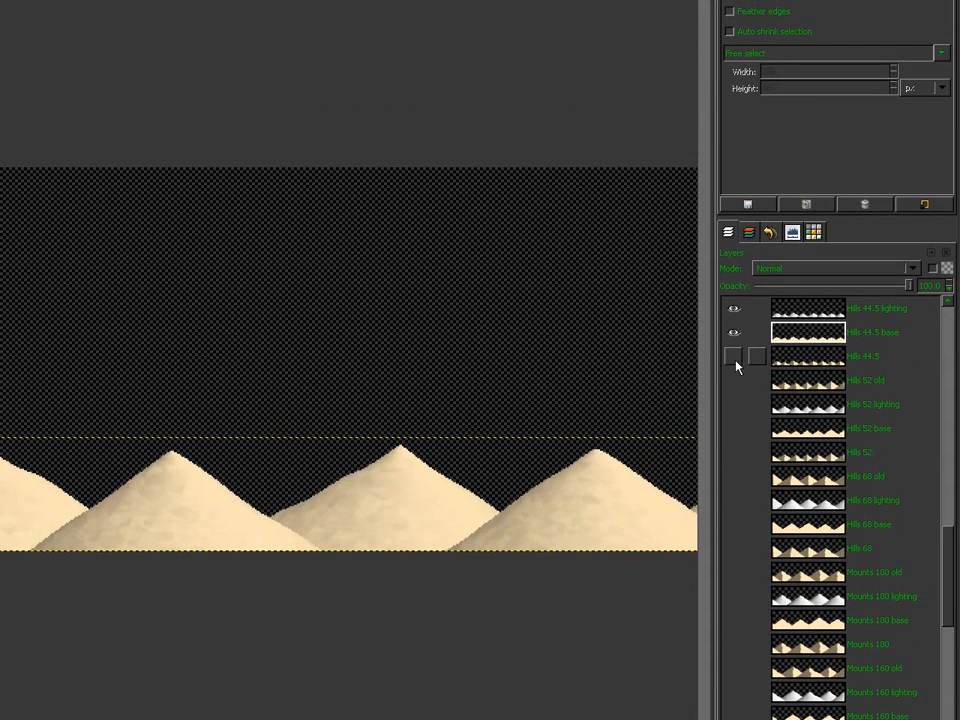
shift+click(734, 360)
click(782, 358)
key(ctrl+v)
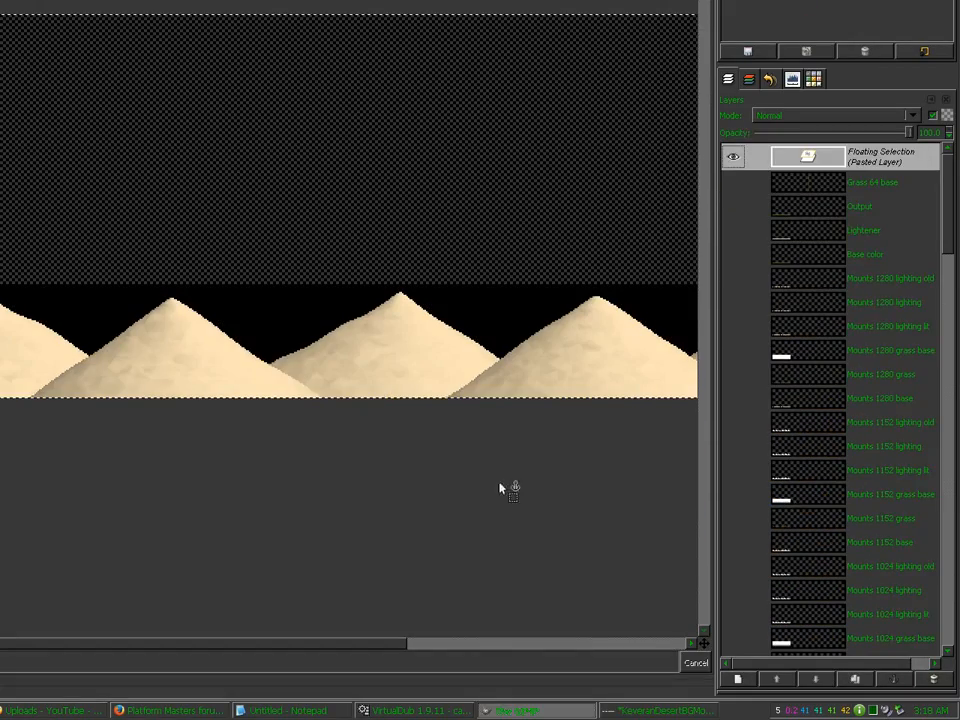
click(545, 630)
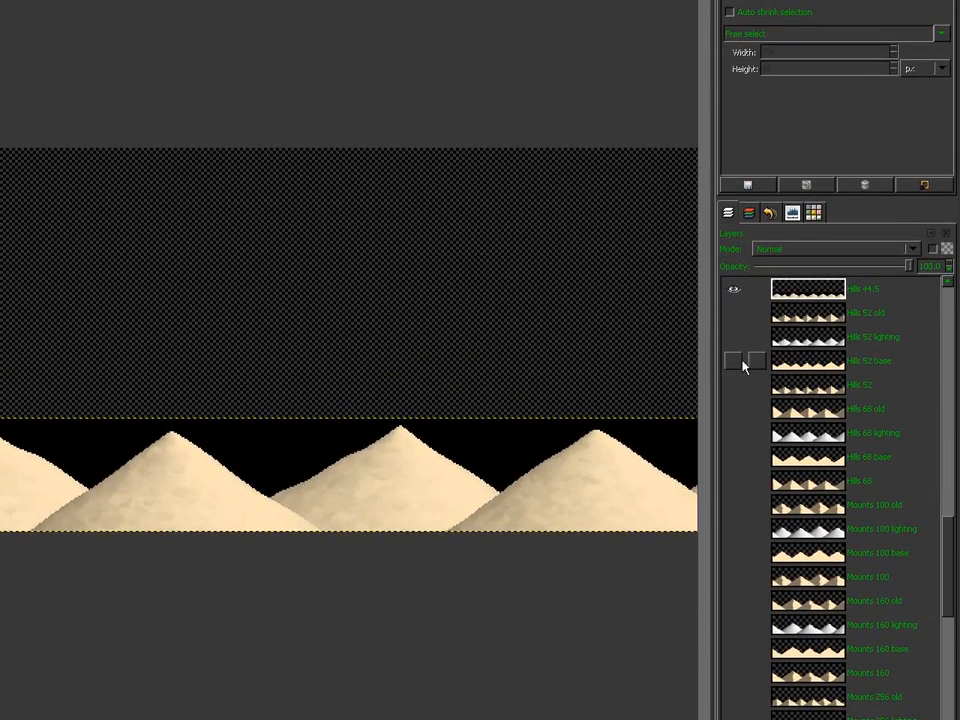
Step: Show Hills 52 base and lighting and flatten them into one composite
shift+click(736, 378)
click(737, 352)
click(790, 353)
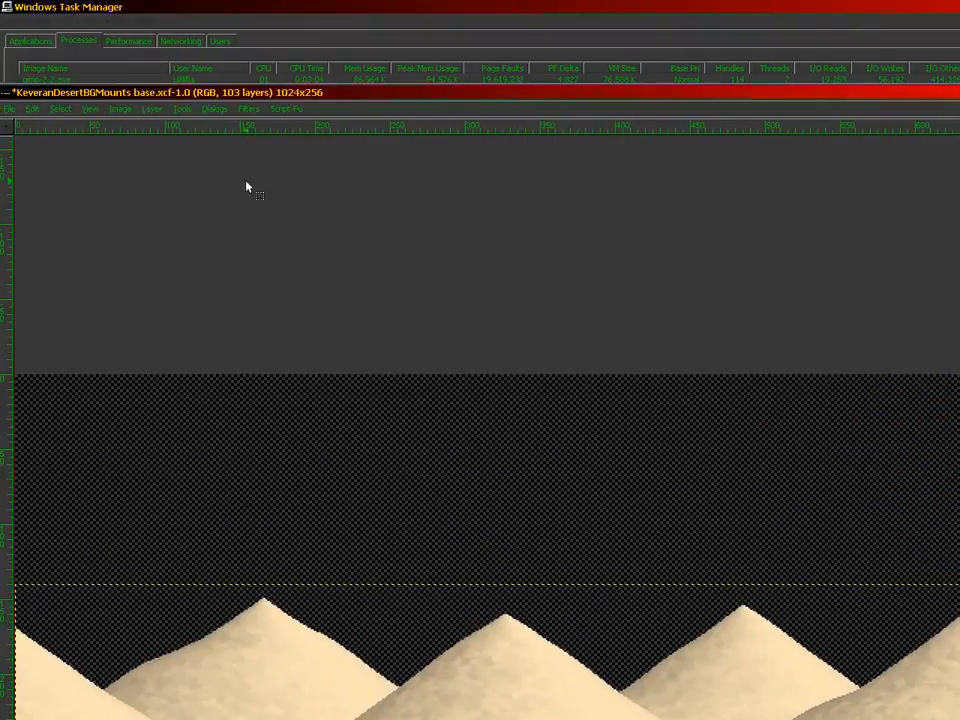
click(120, 108)
click(121, 300)
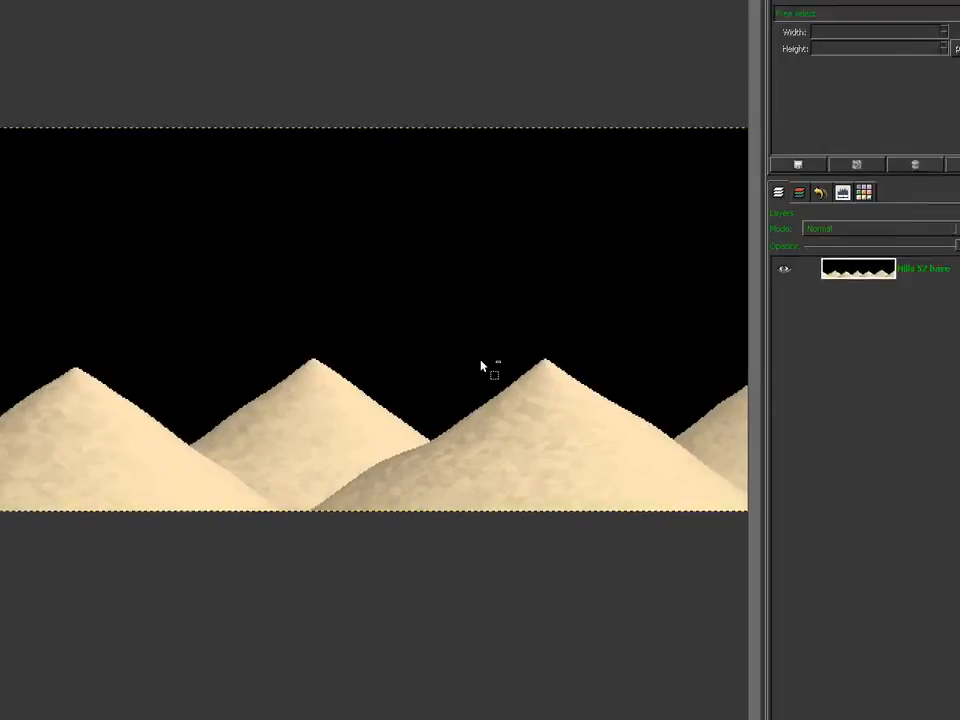
Step: Undo the flatten and paste-anchor the Hills 52 composite into the Hills 52 layer
key(ctrl+z)
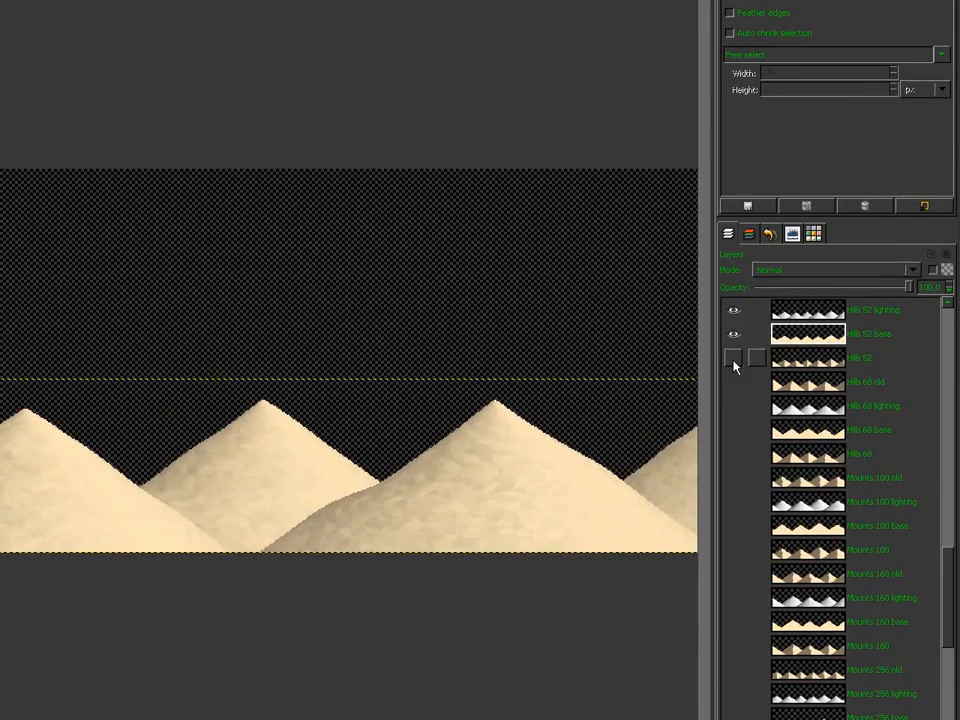
shift+click(734, 261)
click(797, 261)
key(ctrl+v)
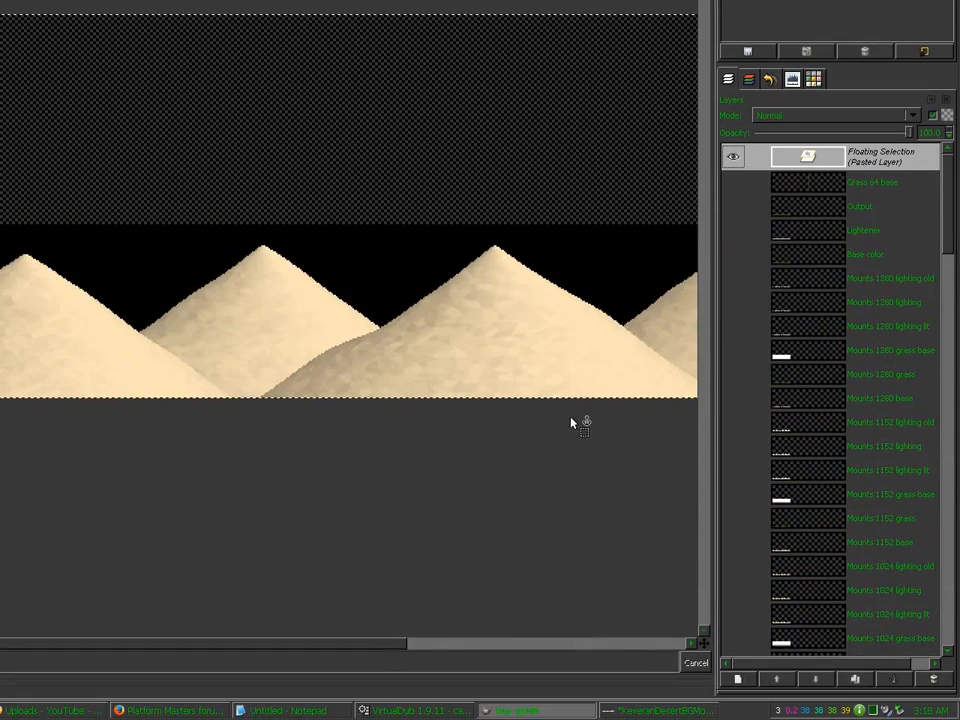
click(571, 425)
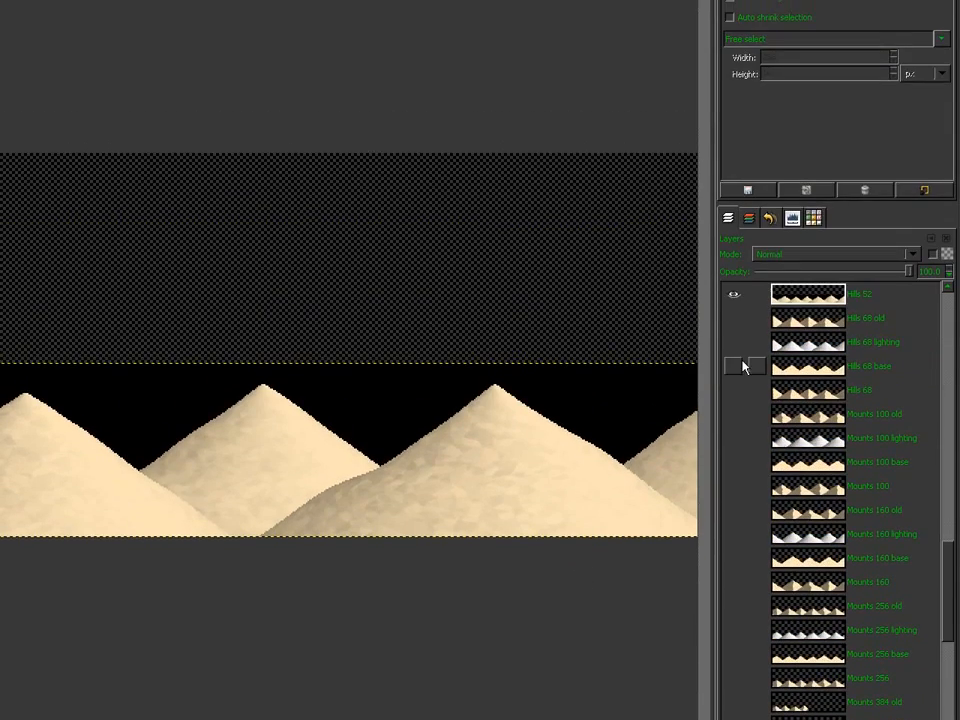
Step: Flatten the Hills 68 composite, undo, then paste and anchor it into Hills 68
click(733, 367)
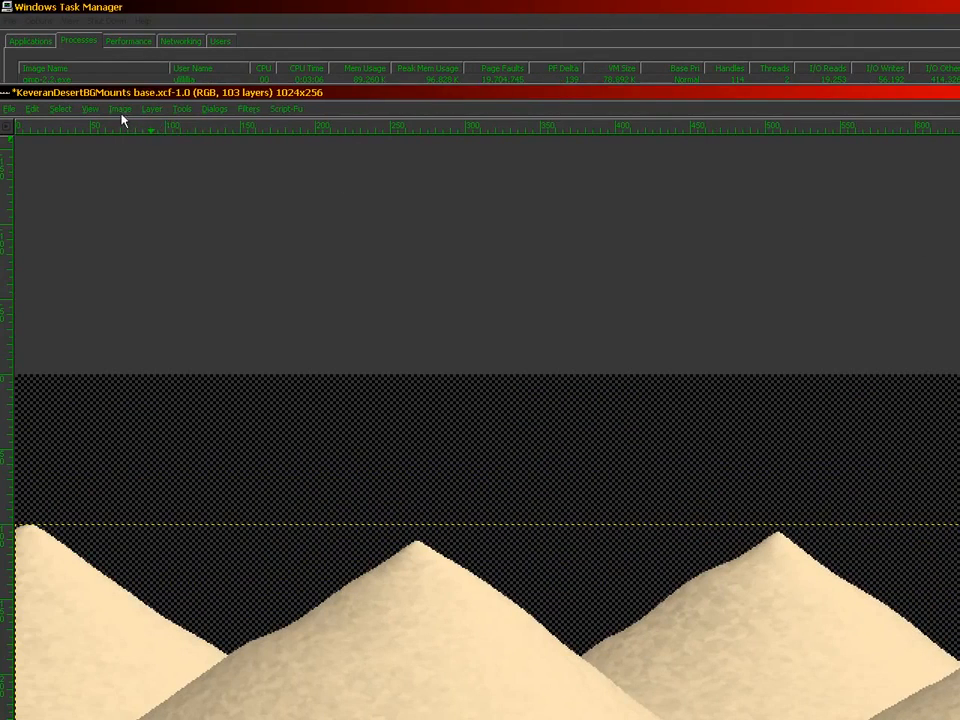
click(120, 109)
click(141, 302)
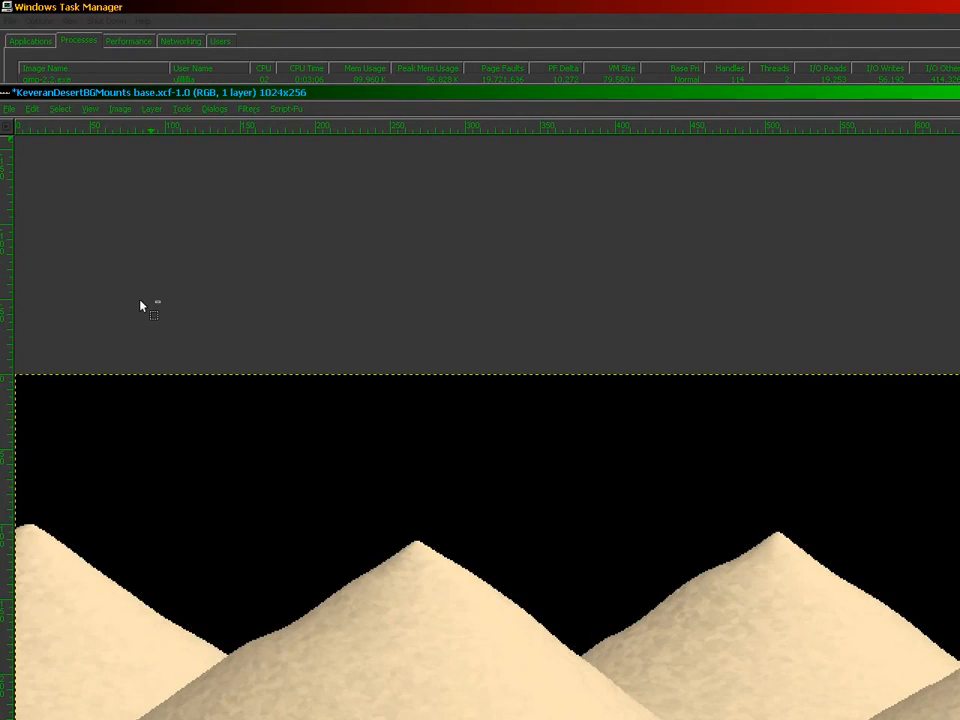
key(ctrl+z)
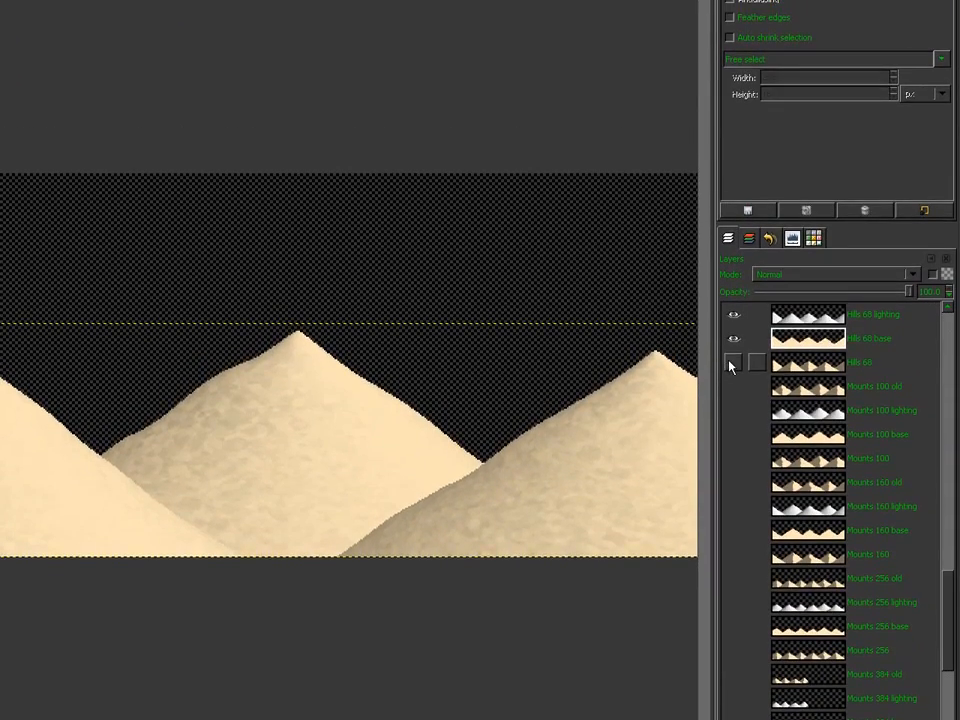
shift+click(731, 363)
click(793, 364)
key(ctrl+v)
click(546, 630)
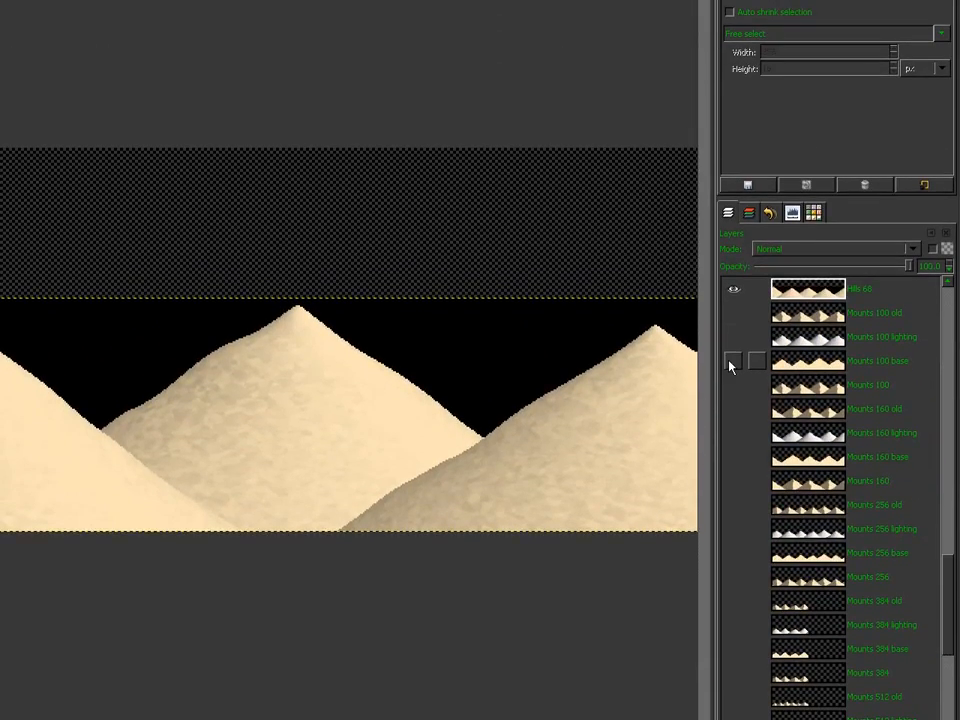
Step: Show only Mounts 512 and paste the copied composite onto it
scroll(731, 362, down, 6)
shift+click(733, 338)
click(796, 338)
key(ctrl+v)
Step: Anchor the paste into Mounts 512, then show Mounts 640 base and lighting, selecting the lighting layer
click(443, 598)
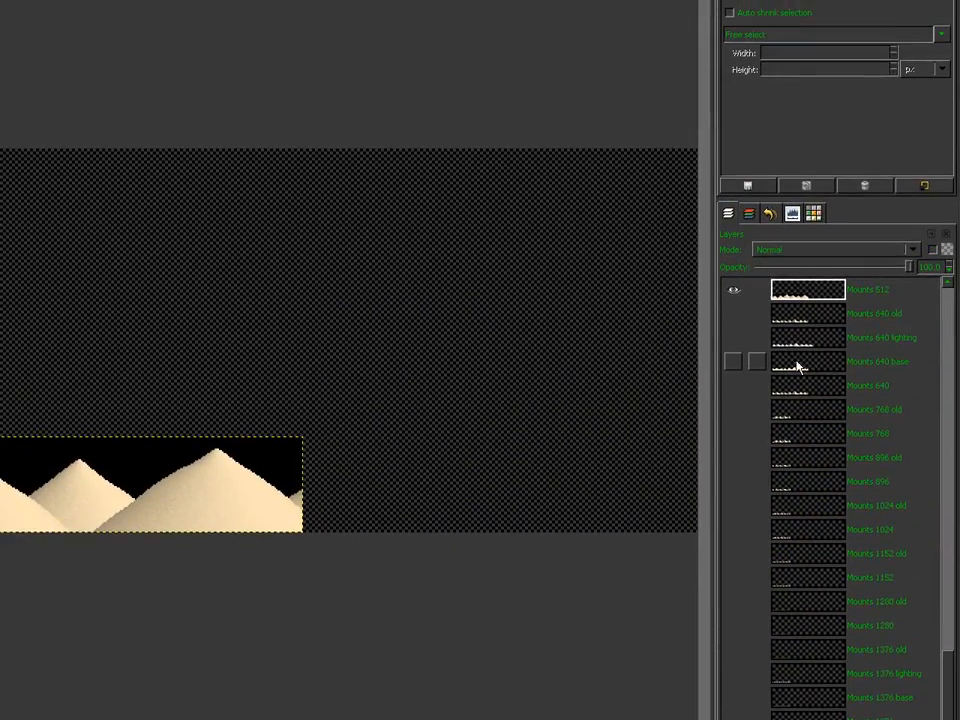
shift+click(737, 364)
click(737, 344)
click(801, 347)
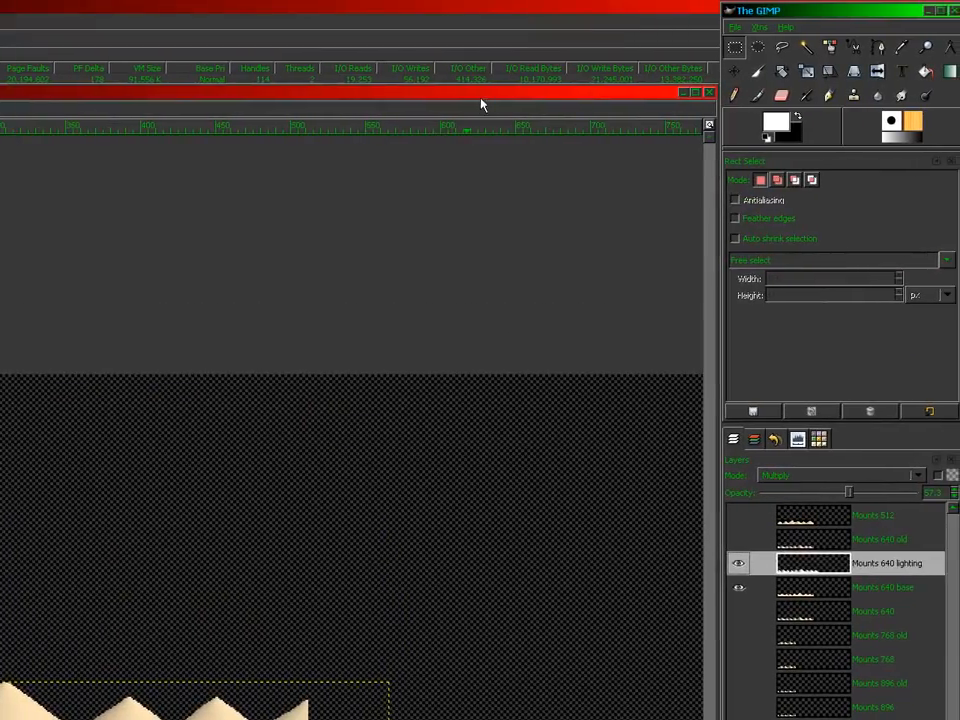
Step: Crop the Mounts 640 lighting layer to a rectangle around the mountain row
click(481, 95)
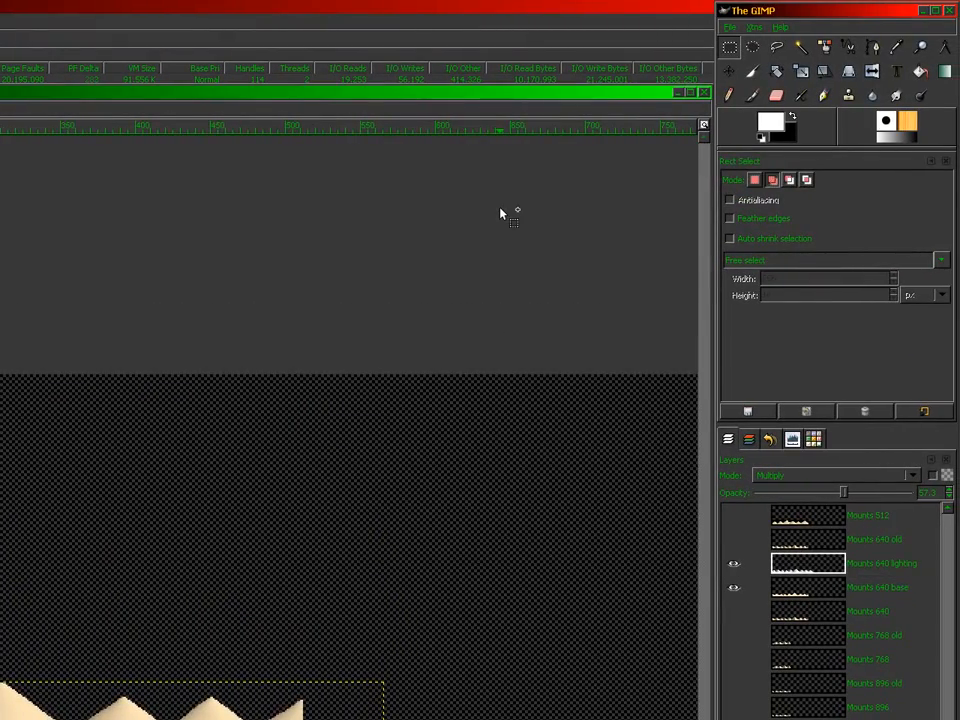
key(plus)
key(plus)
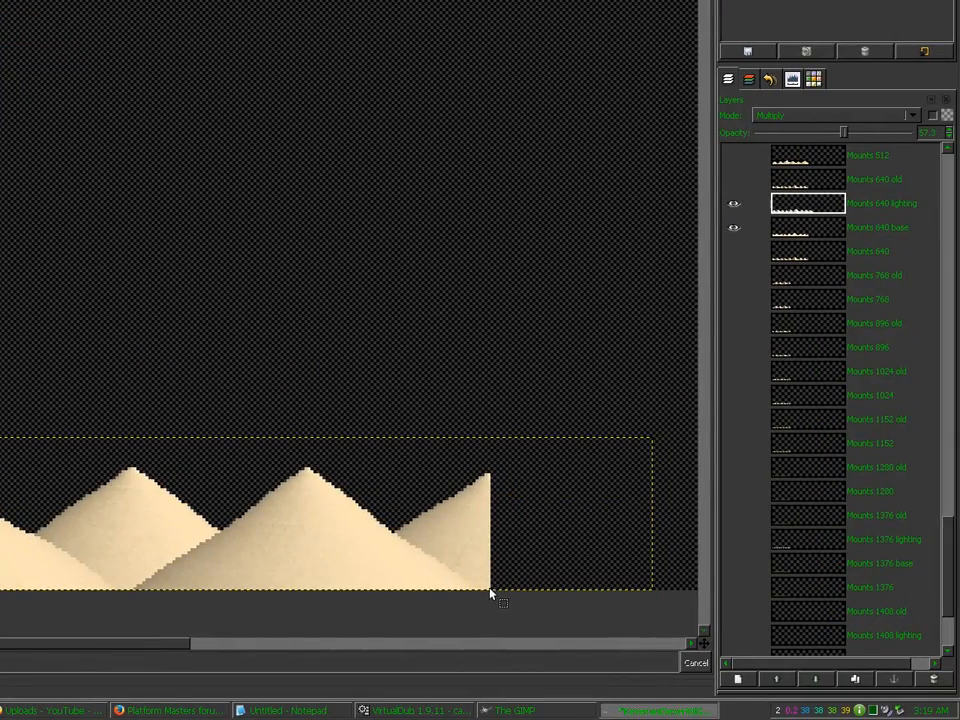
drag(490, 589, 15, 440)
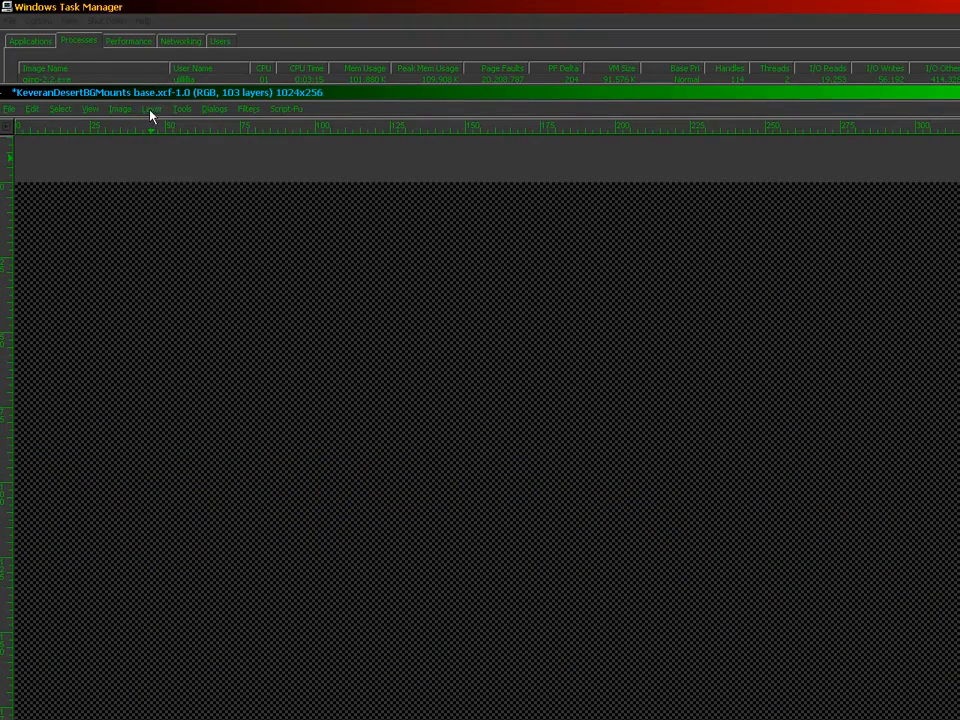
click(151, 109)
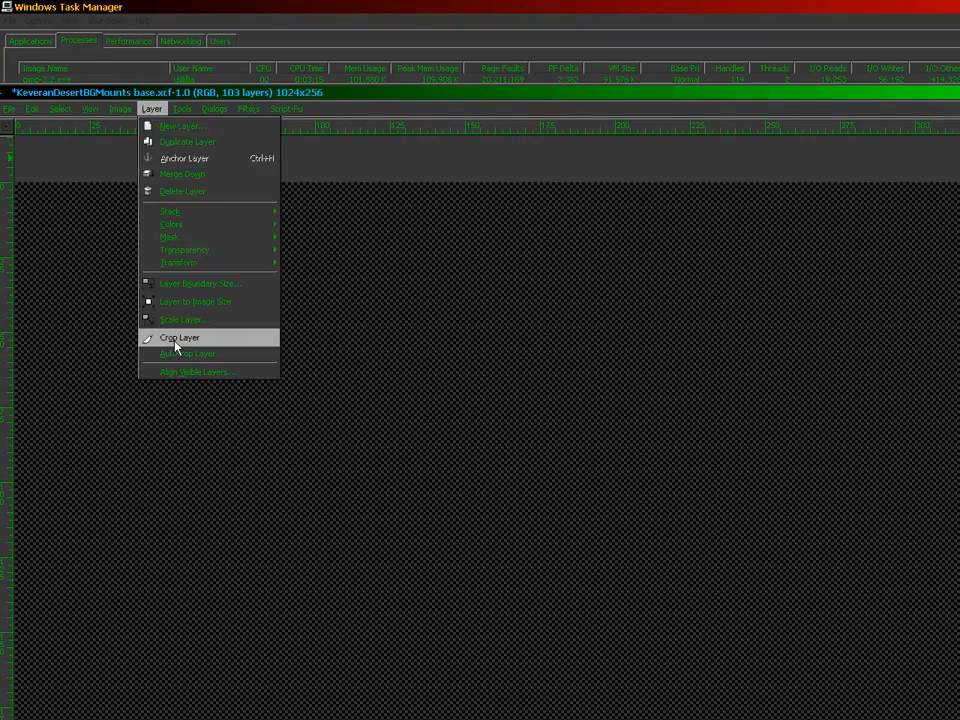
click(175, 342)
drag(358, 645, 481, 660)
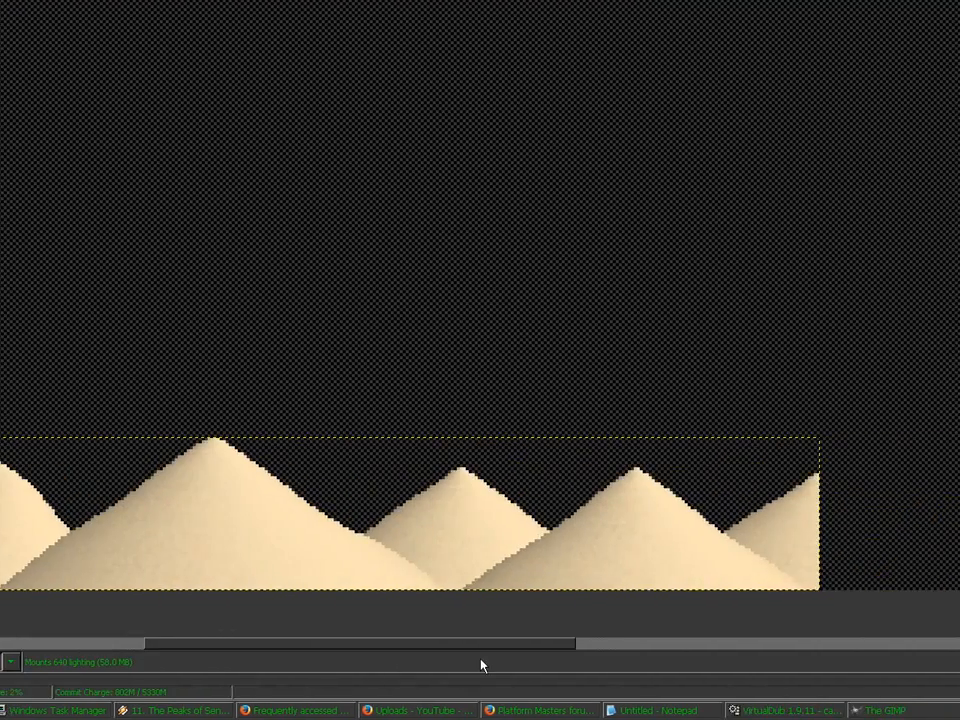
Step: Flatten the image to copy the Mounts 640 composite, then undo to restore the layers
key(minus)
key(minus)
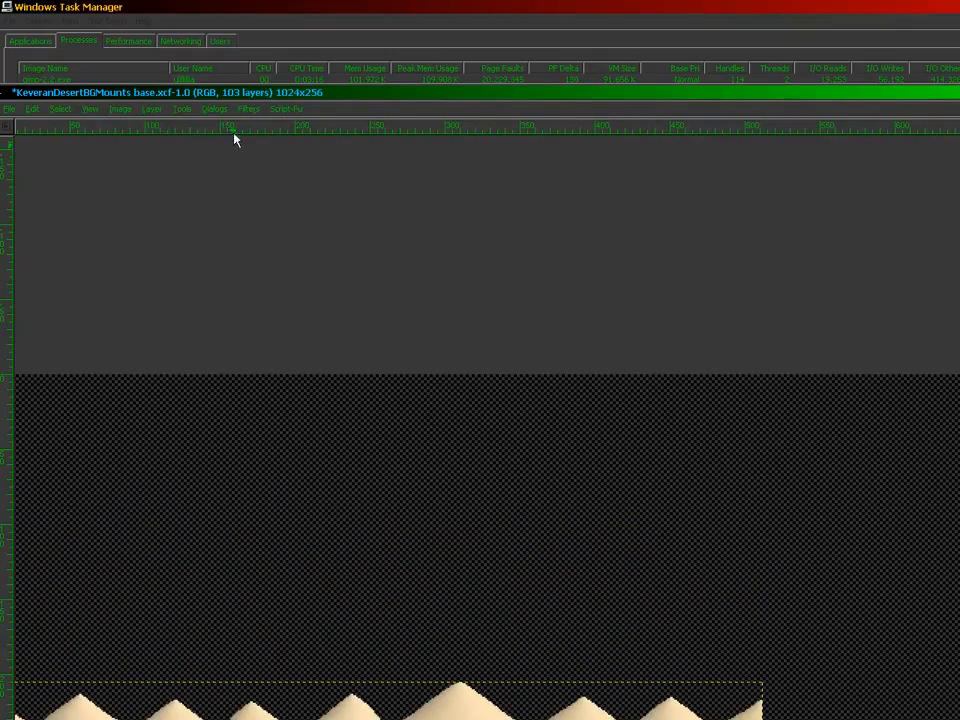
click(120, 109)
click(128, 311)
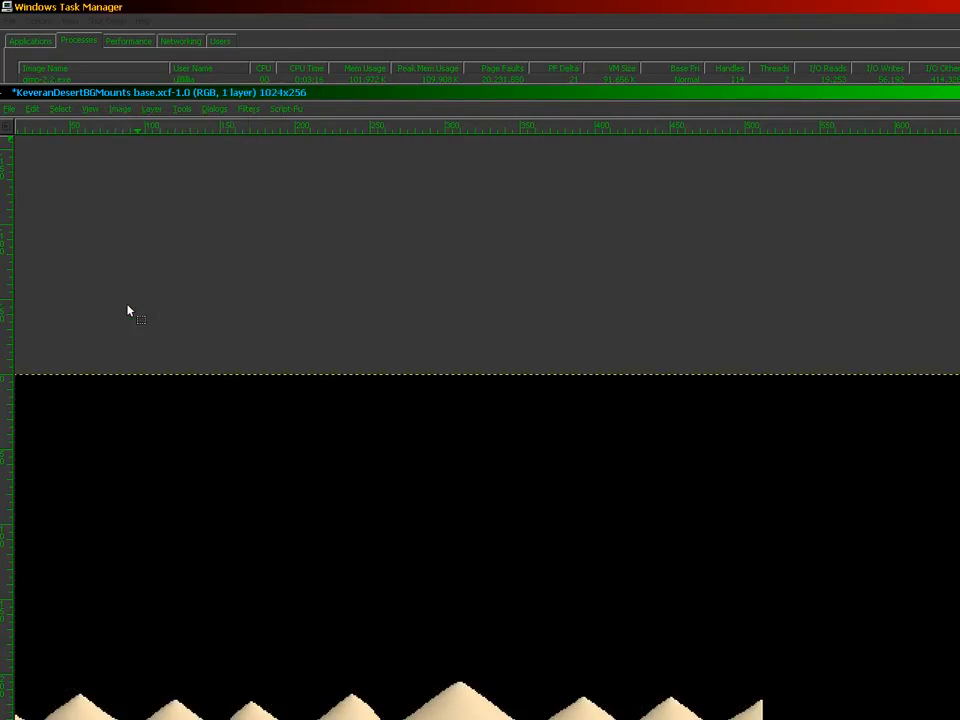
key(ctrl+z)
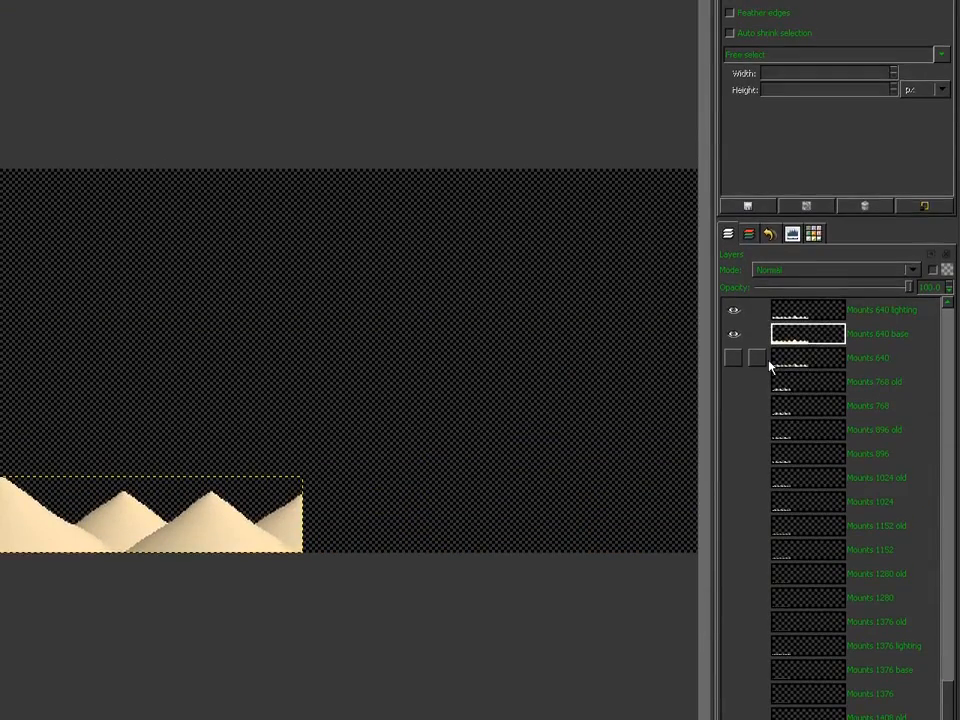
Step: Paste and anchor the flattened lit mountains into the Mounts 640 layer
shift+click(734, 358)
click(785, 358)
key(ctrl+v)
click(400, 618)
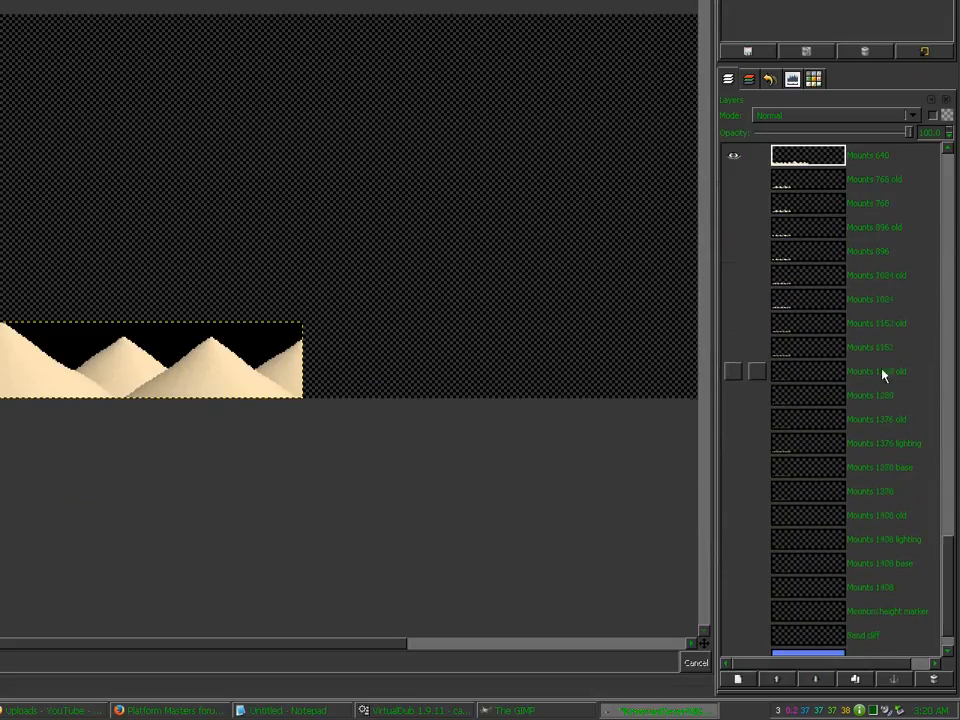
drag(950, 560, 957, 346)
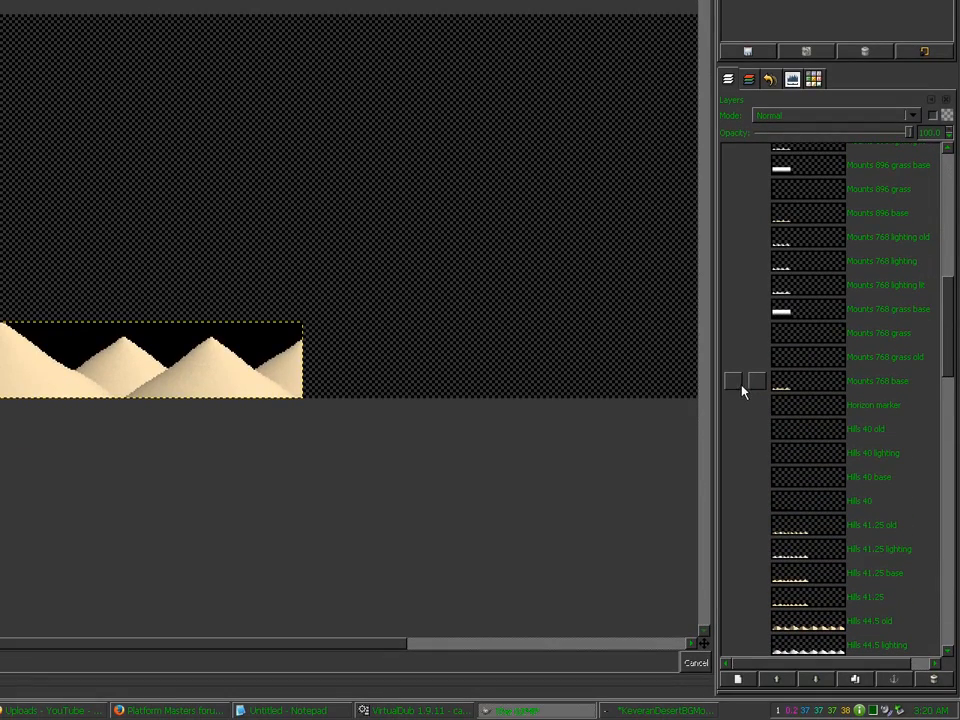
Step: Show Mounts 768 base, grass and lighting layers and make the lighting layer active
shift+click(733, 386)
click(731, 360)
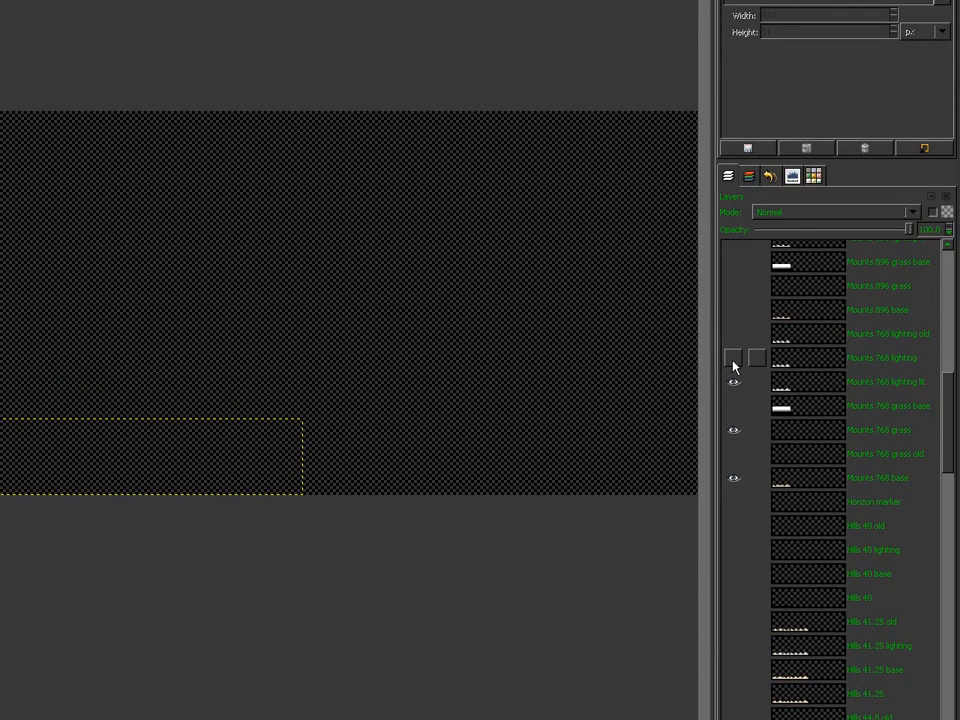
click(733, 361)
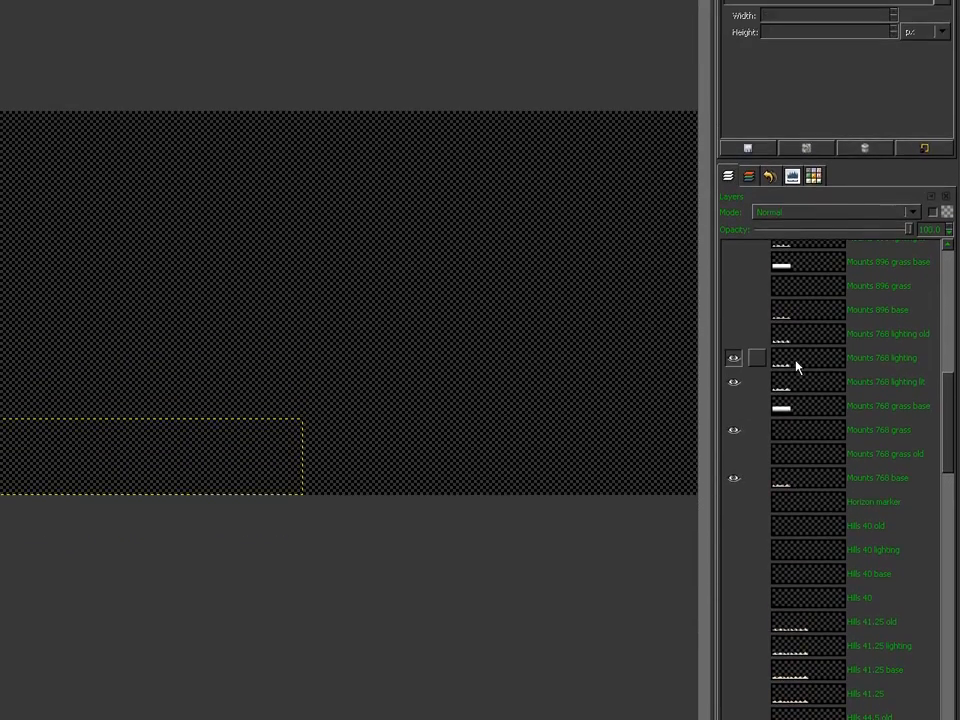
click(772, 360)
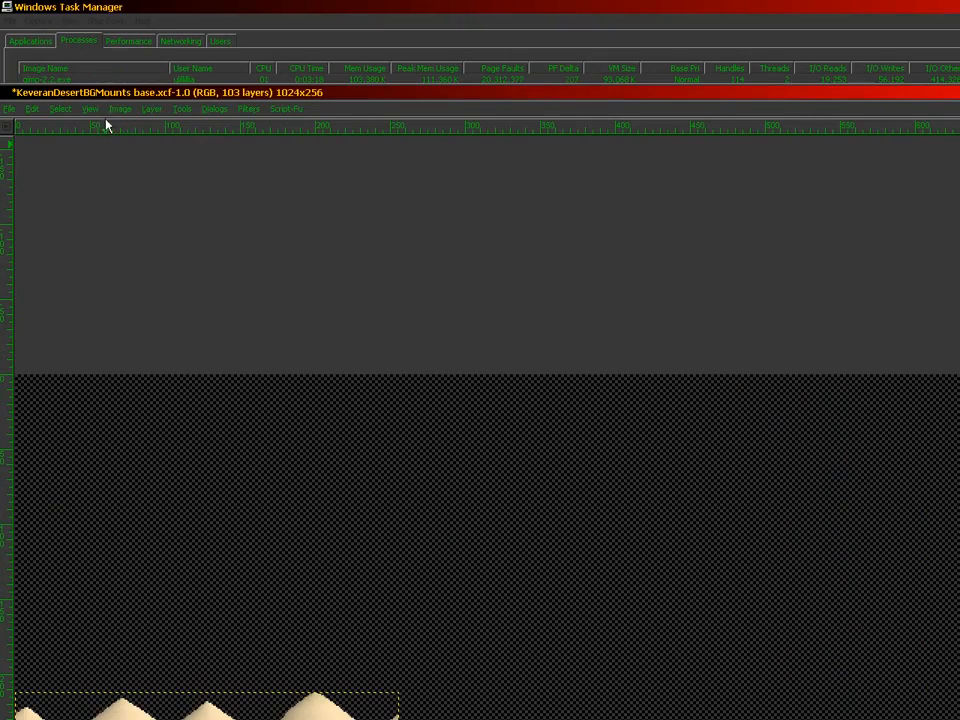
click(120, 108)
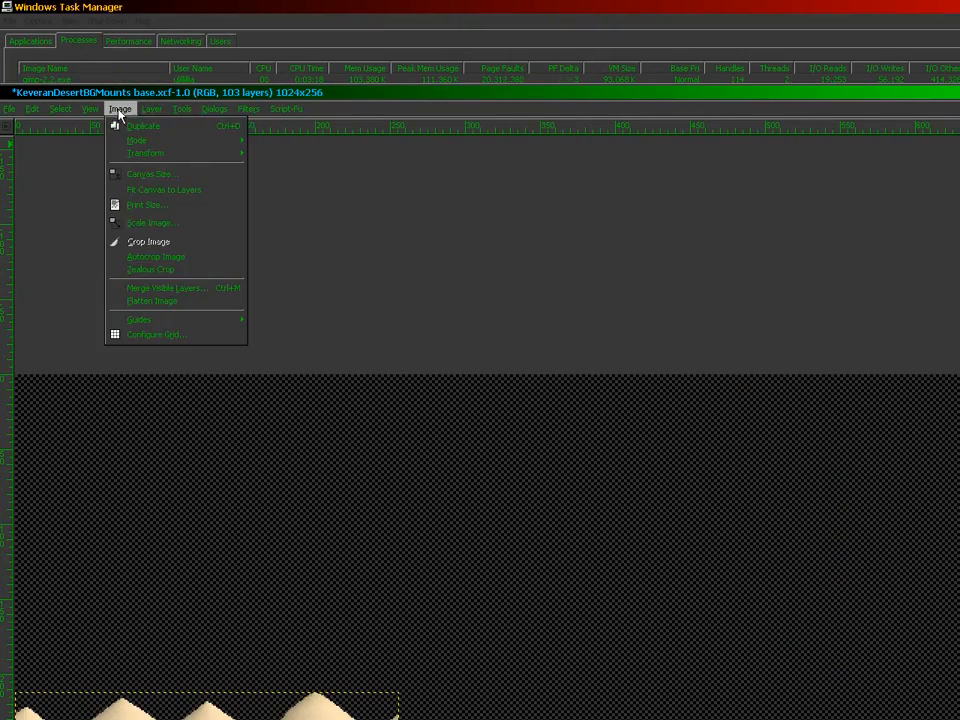
Step: Paste the flattened 768 mountain composite into Mounts 768 and anchor it
click(145, 305)
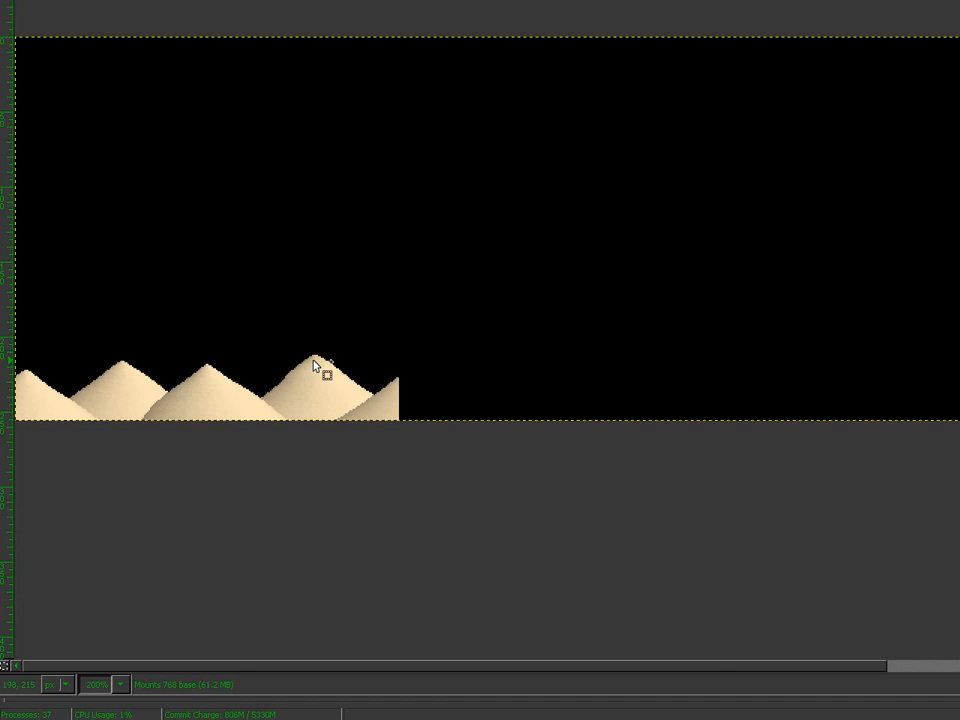
scroll(314, 367, up, 4)
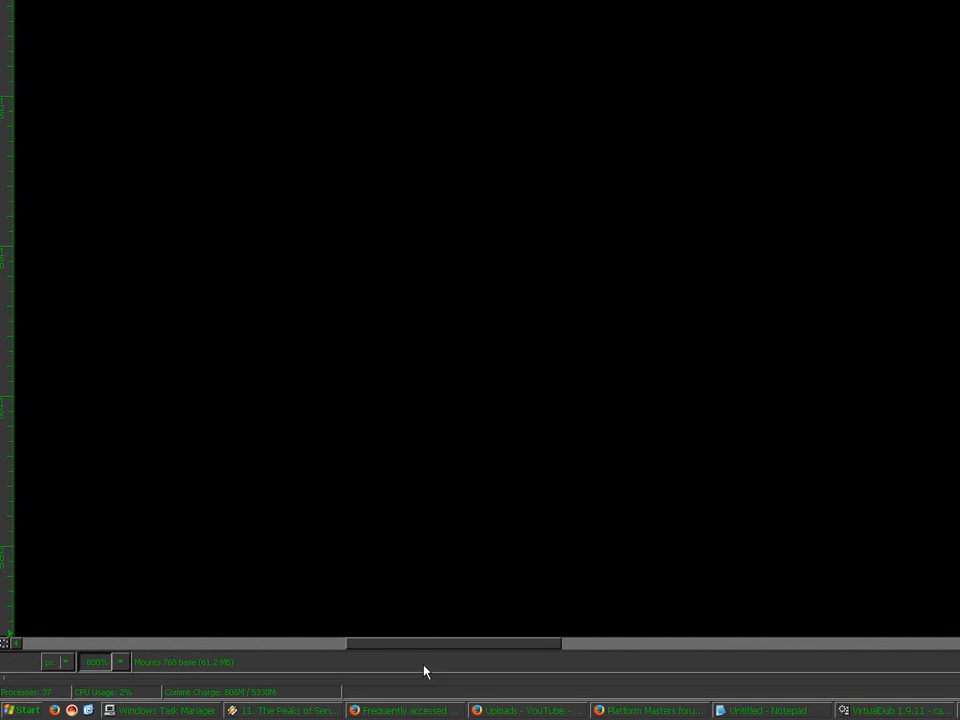
drag(446, 646, 173, 646)
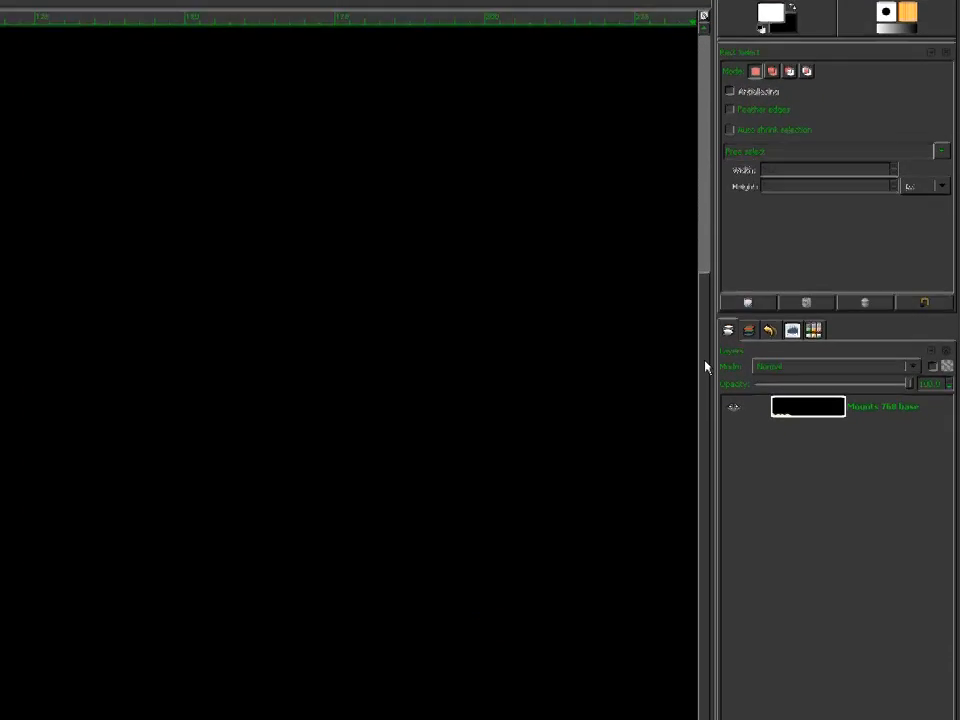
drag(706, 364, 706, 501)
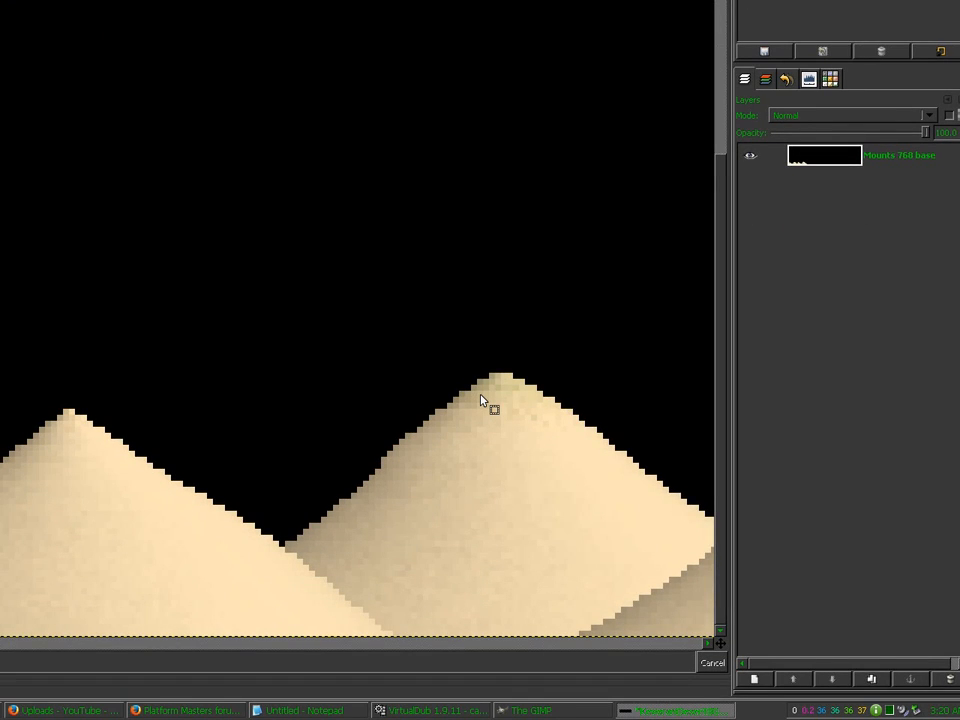
key(minus)
key(minus)
key(minus)
key(minus)
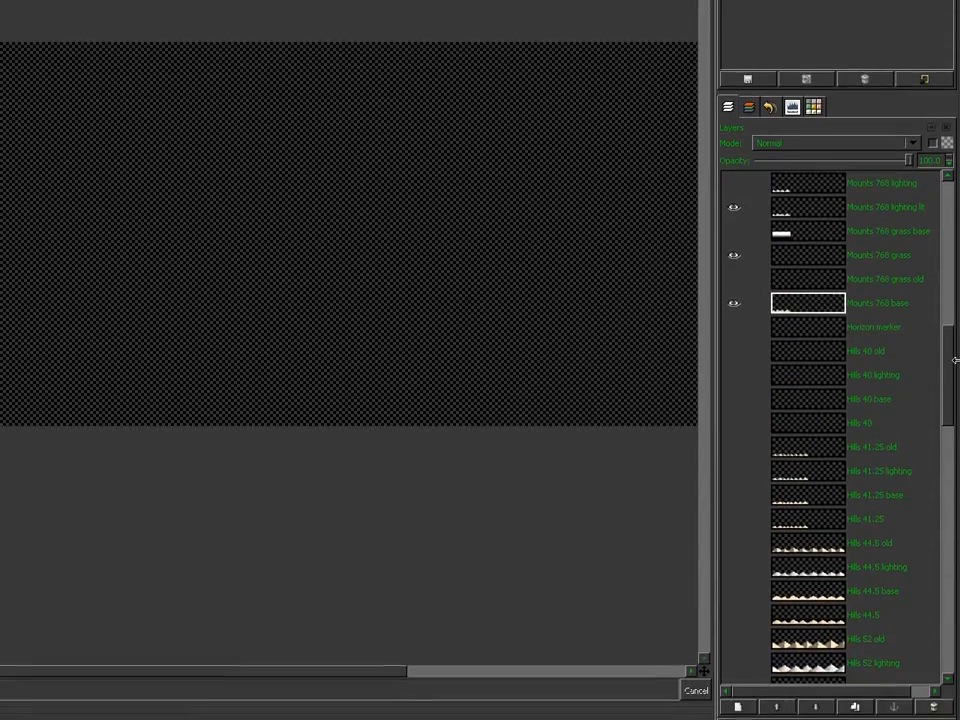
drag(951, 368, 957, 551)
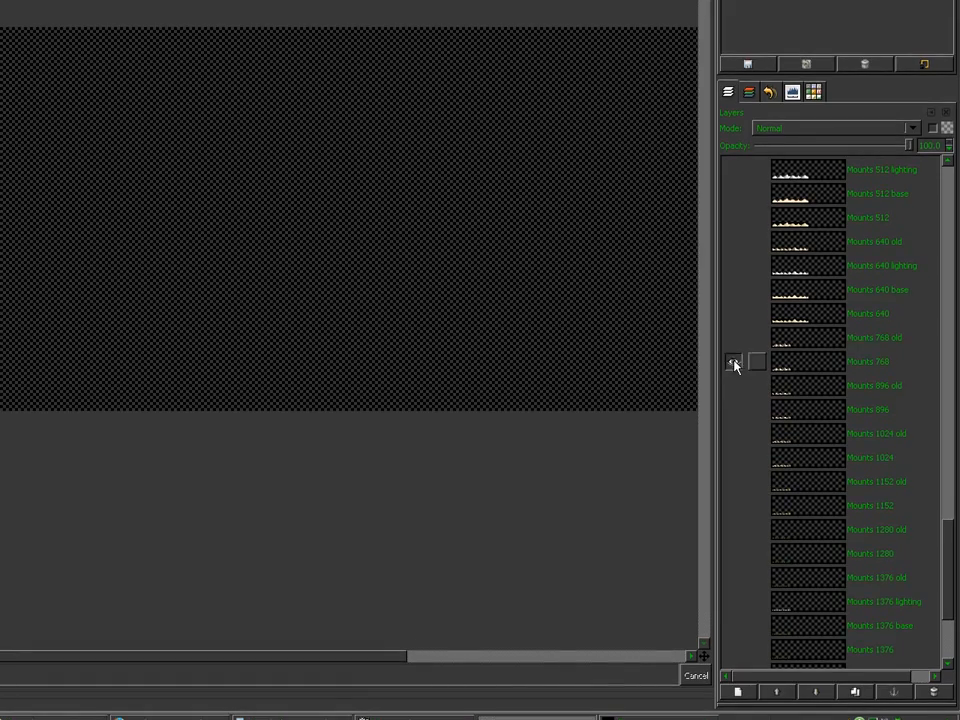
click(790, 352)
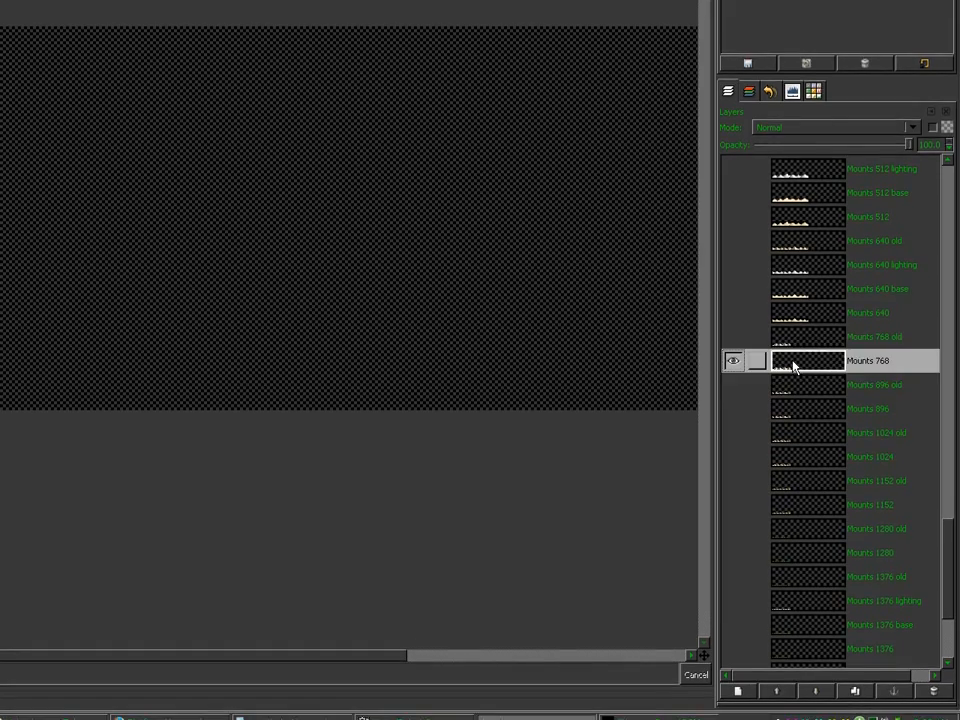
key(ctrl+v)
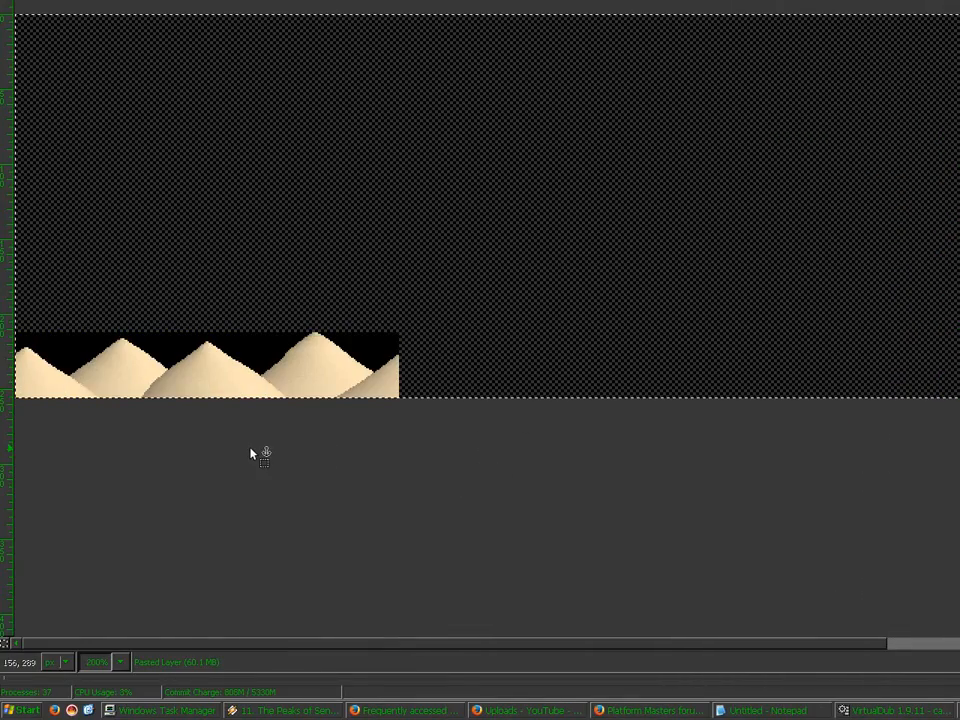
click(250, 454)
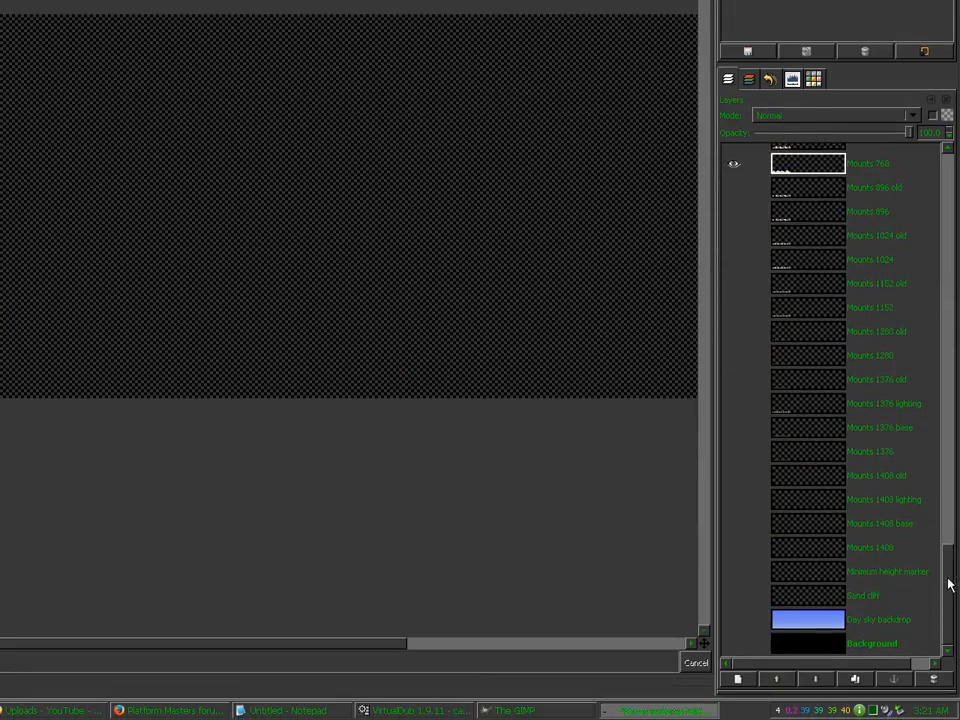
drag(949, 583, 949, 550)
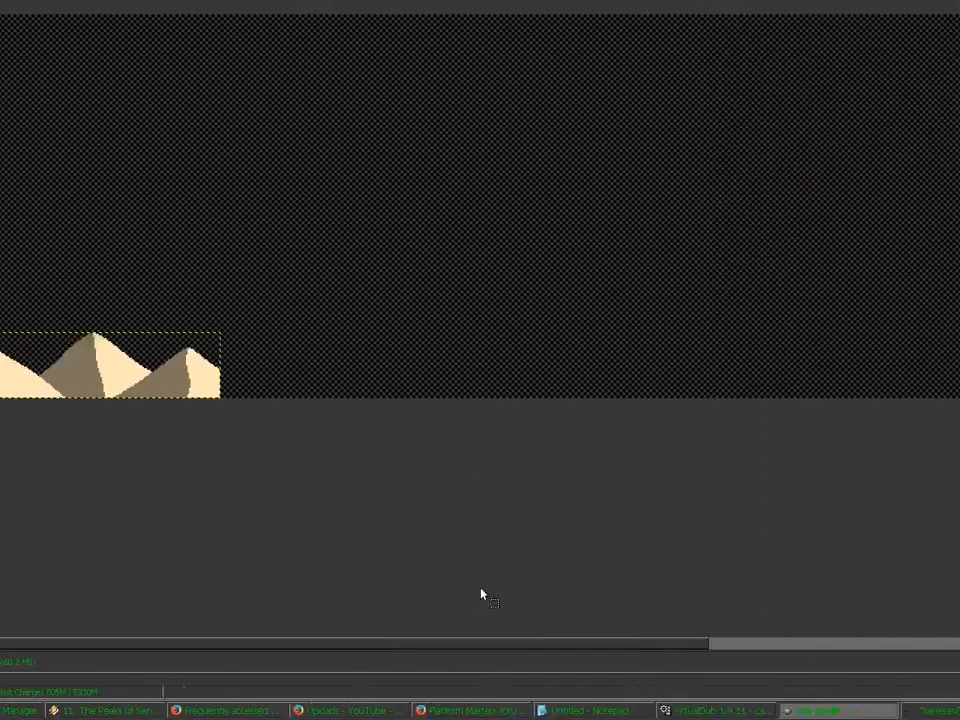
Step: Compare the new Mounts 768 row against Mounts 768 old, ending with the old layer active
key(plus)
key(plus)
key(plus)
key(plus)
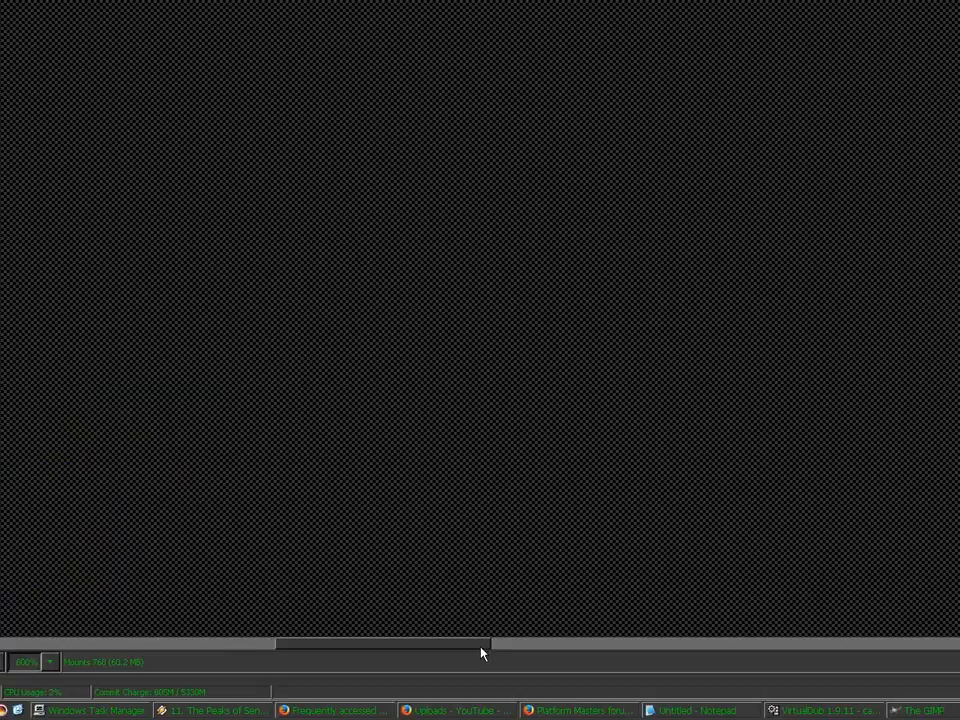
drag(481, 646, 148, 641)
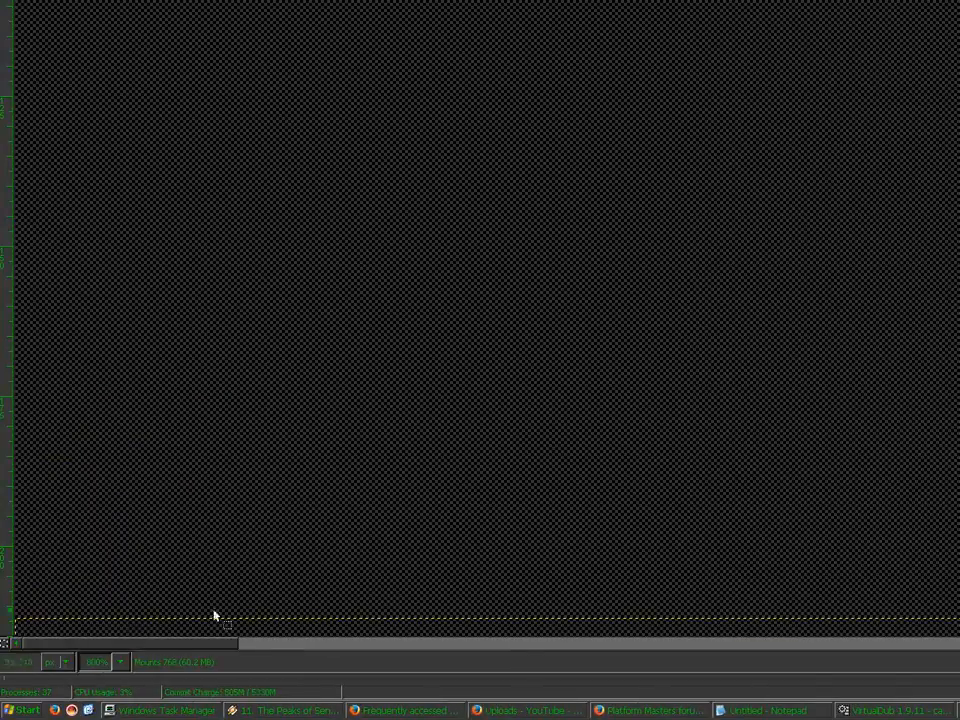
drag(704, 361, 703, 515)
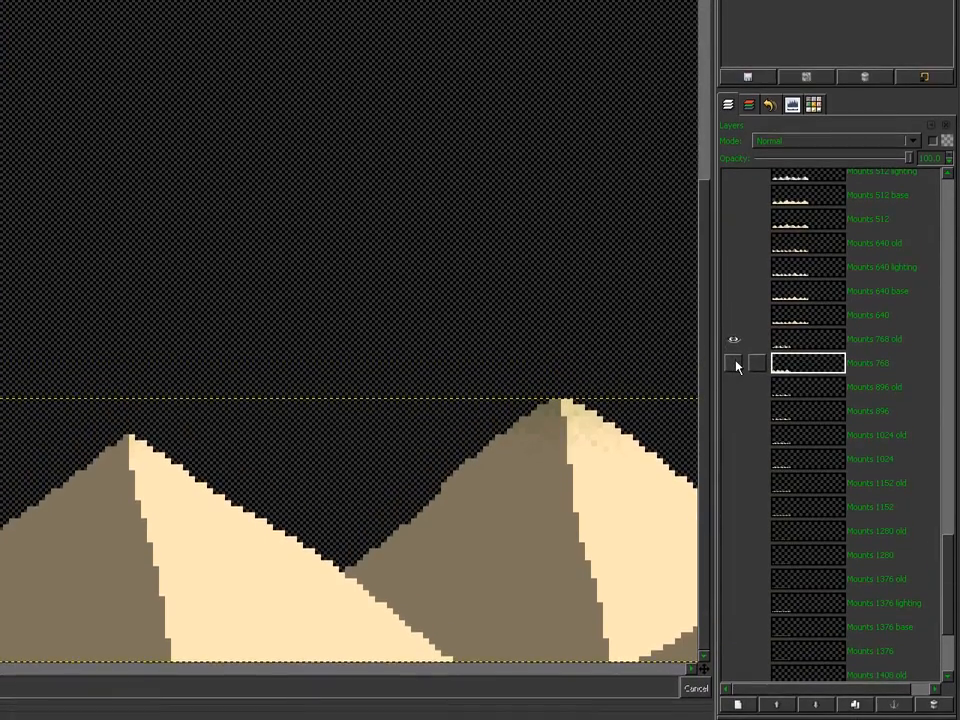
shift+click(735, 369)
shift+click(735, 363)
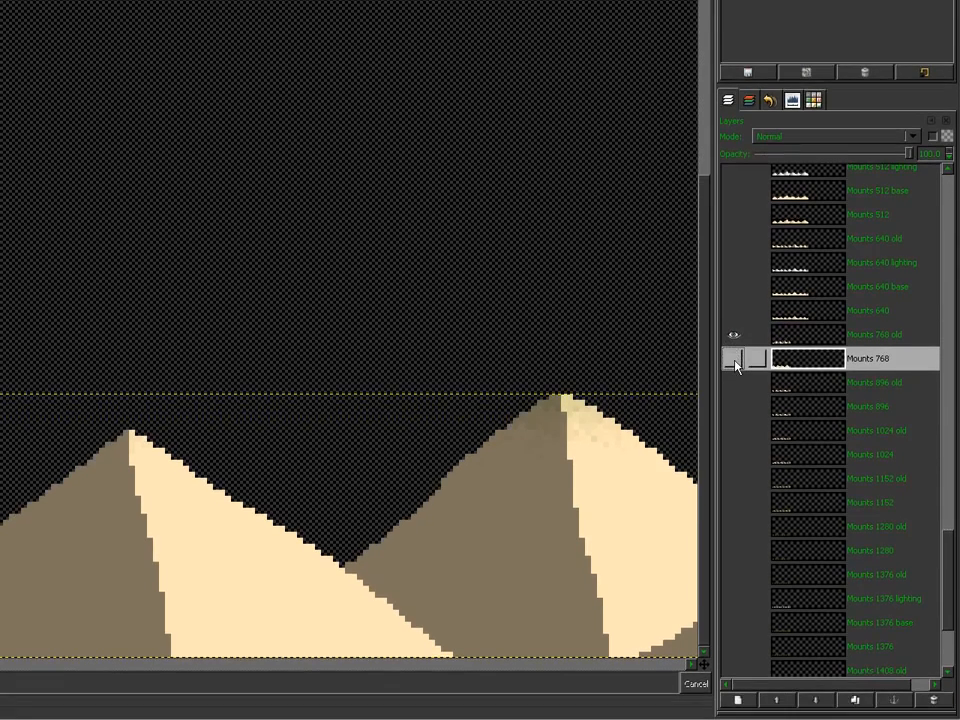
shift+click(734, 381)
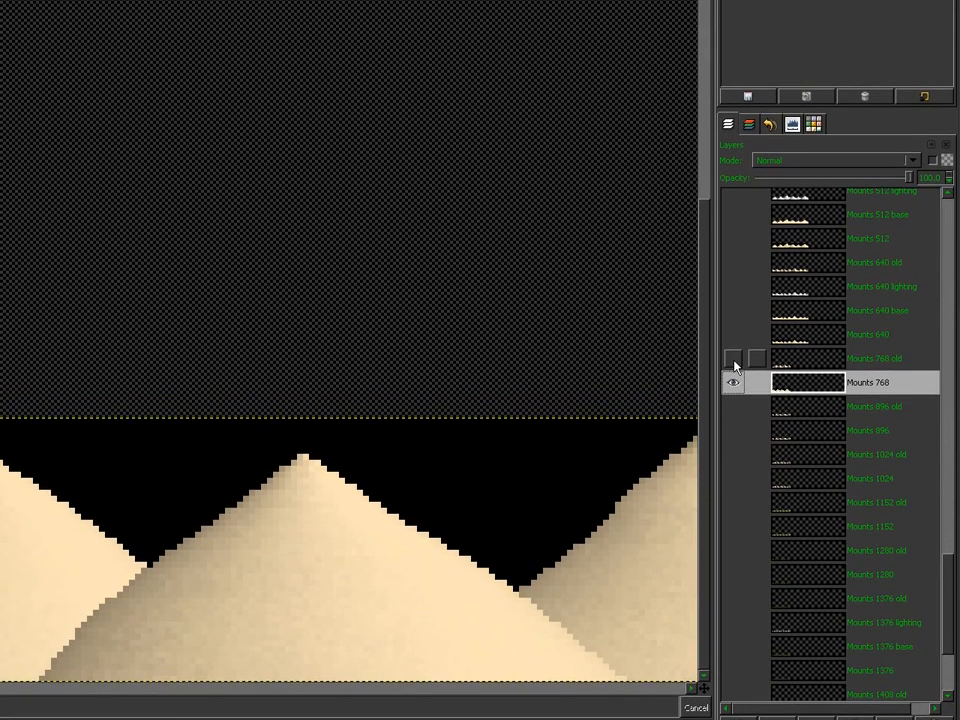
shift+click(734, 338)
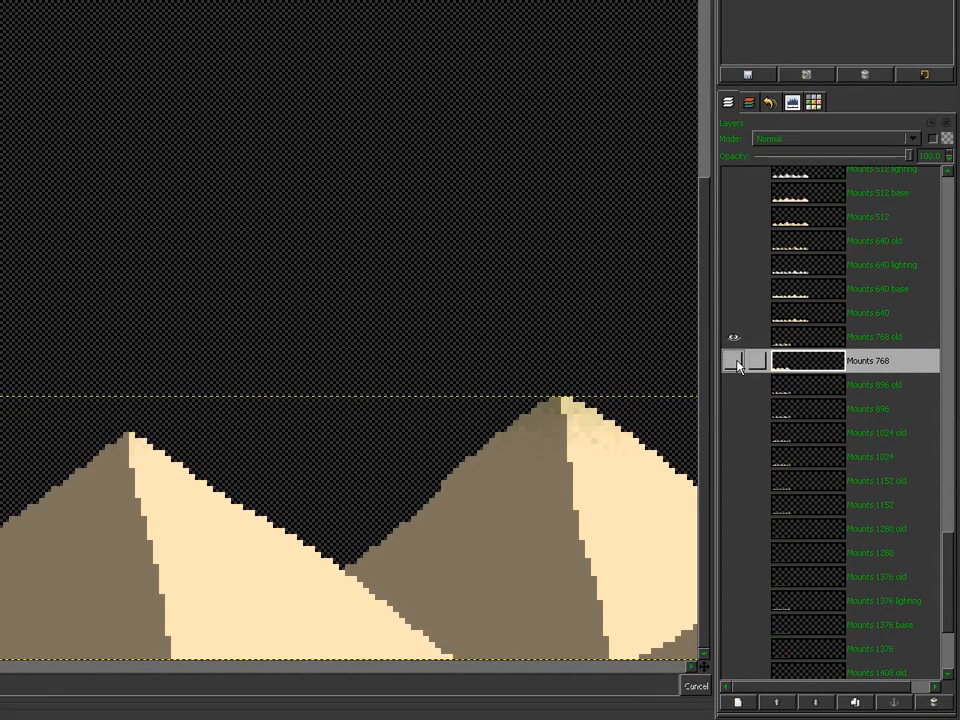
shift+click(737, 361)
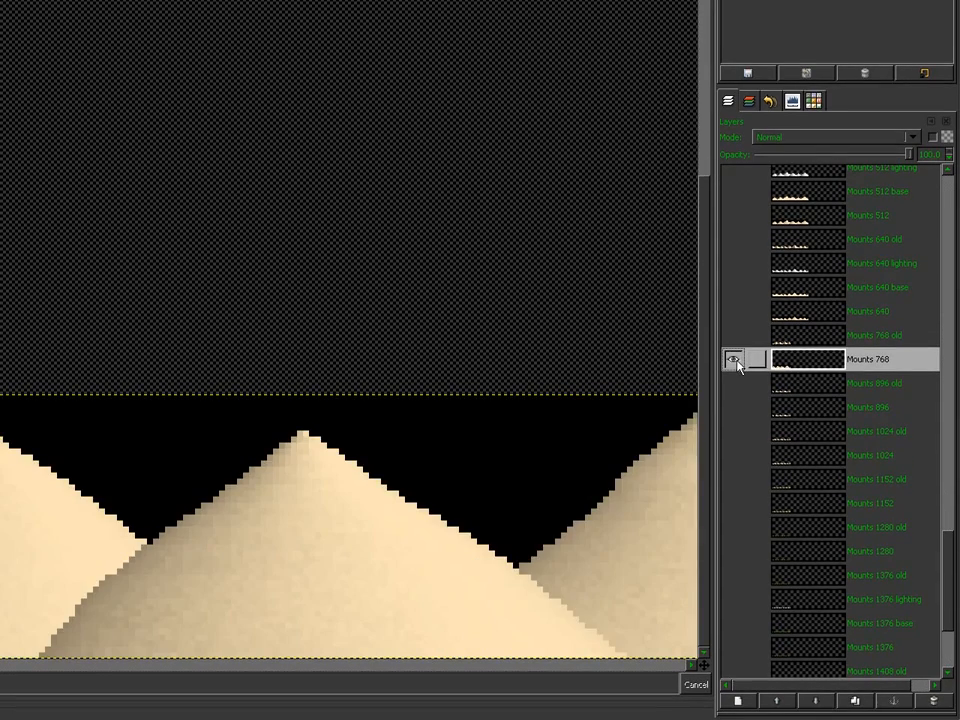
drag(205, 646, 319, 650)
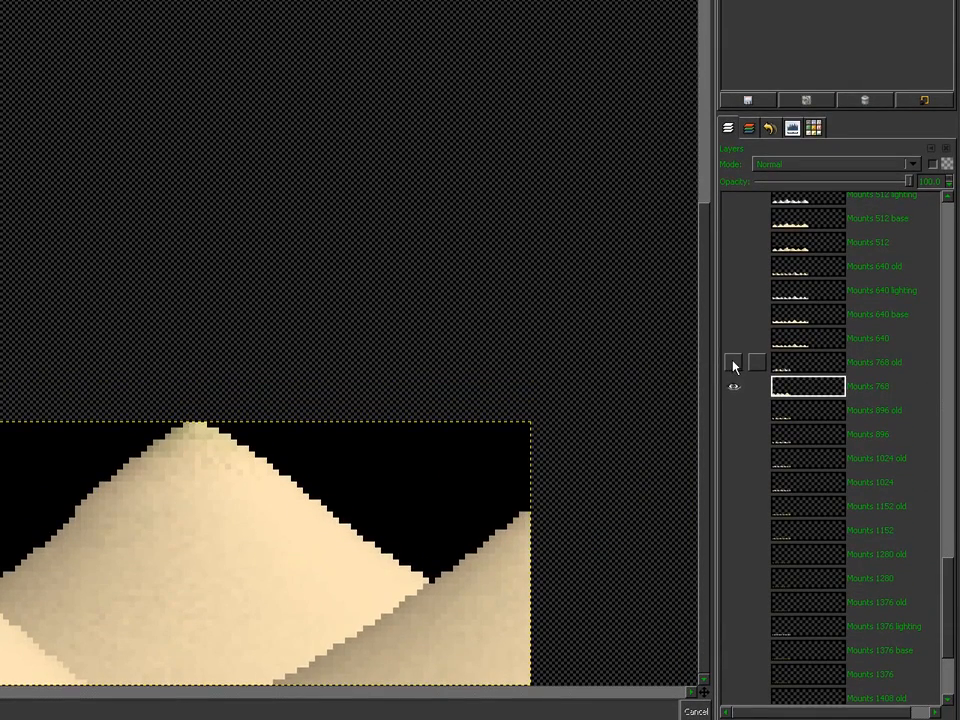
click(733, 363)
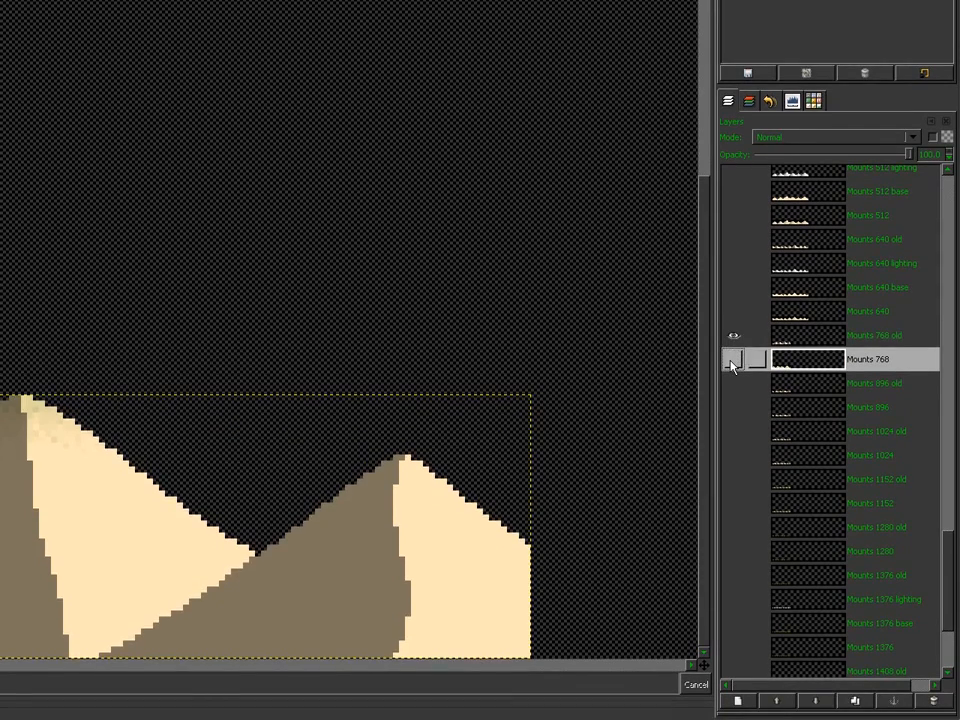
shift+click(732, 387)
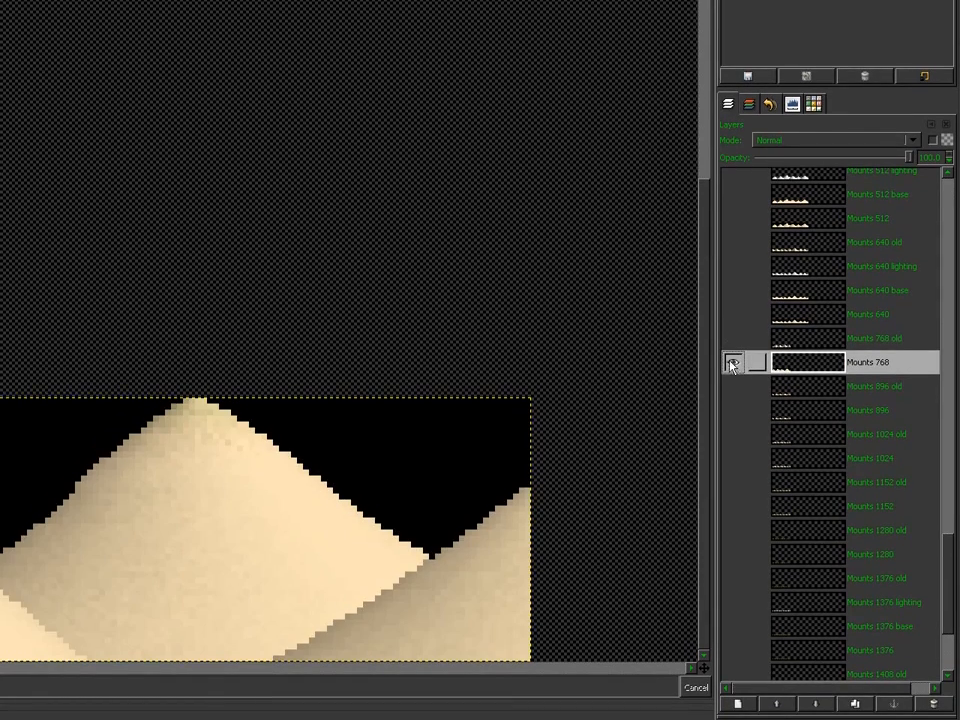
click(733, 335)
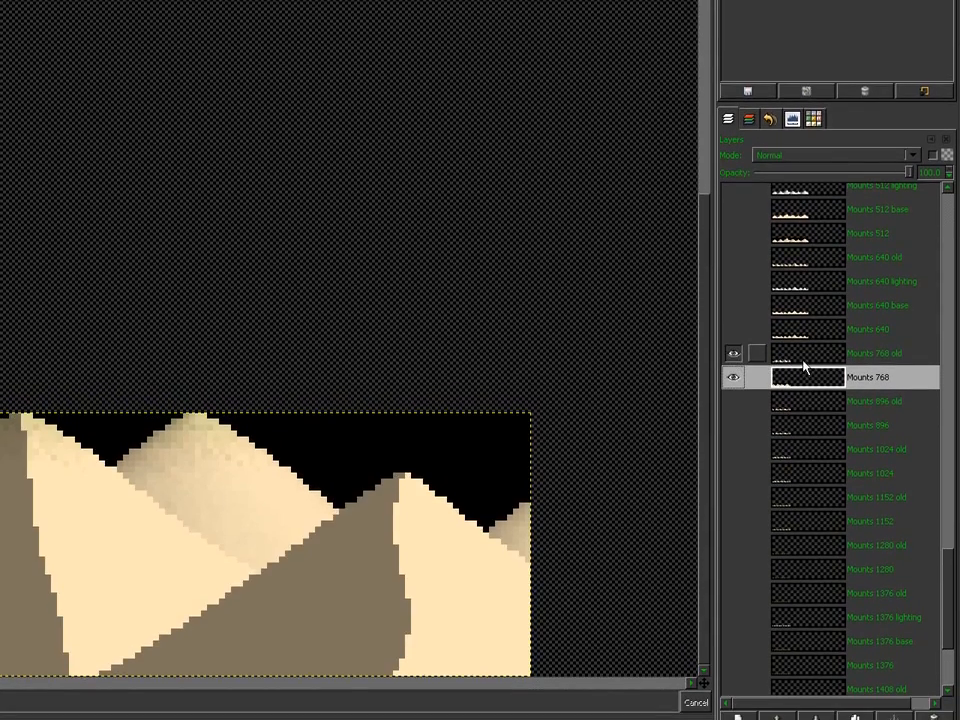
click(805, 337)
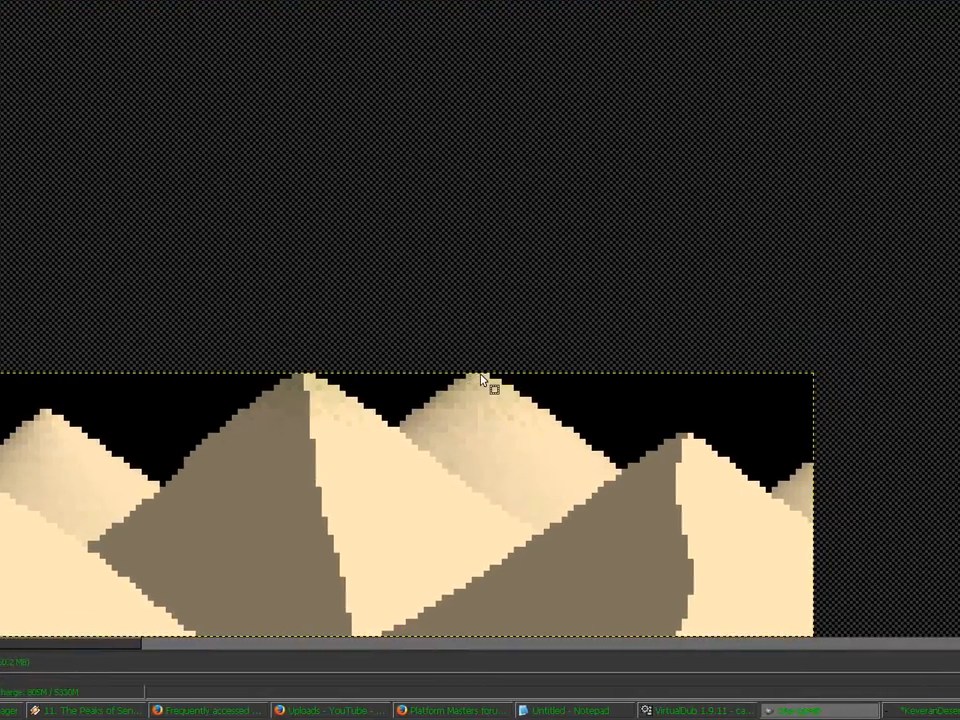
Step: Draw a roughly 29 x 38 pixel test rectangle between the peaks, then deselect it
drag(478, 375, 305, 397)
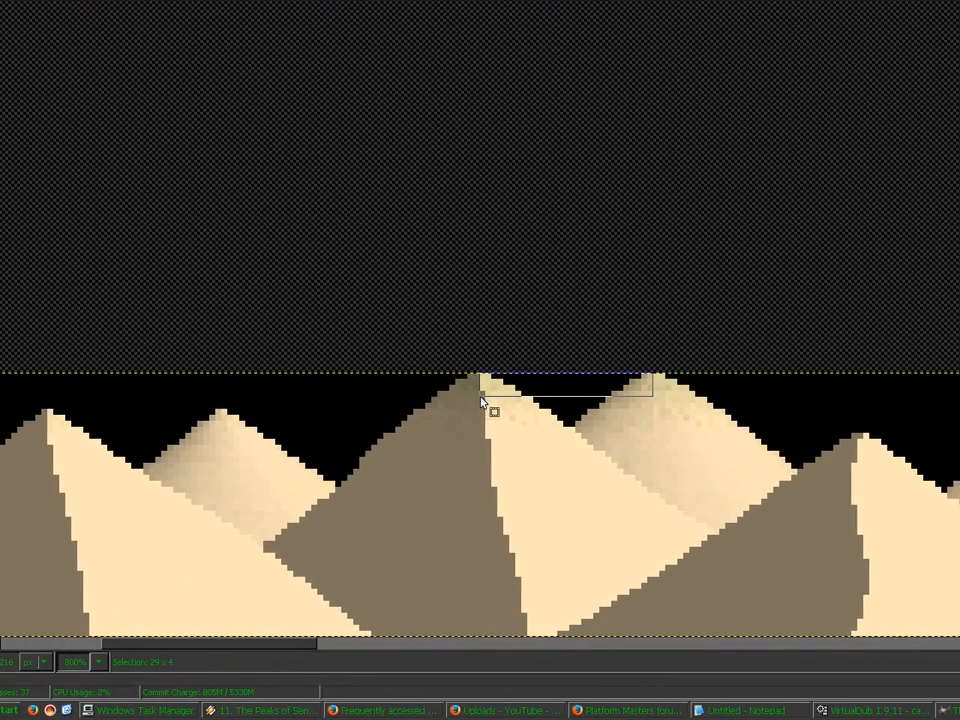
drag(481, 401, 481, 600)
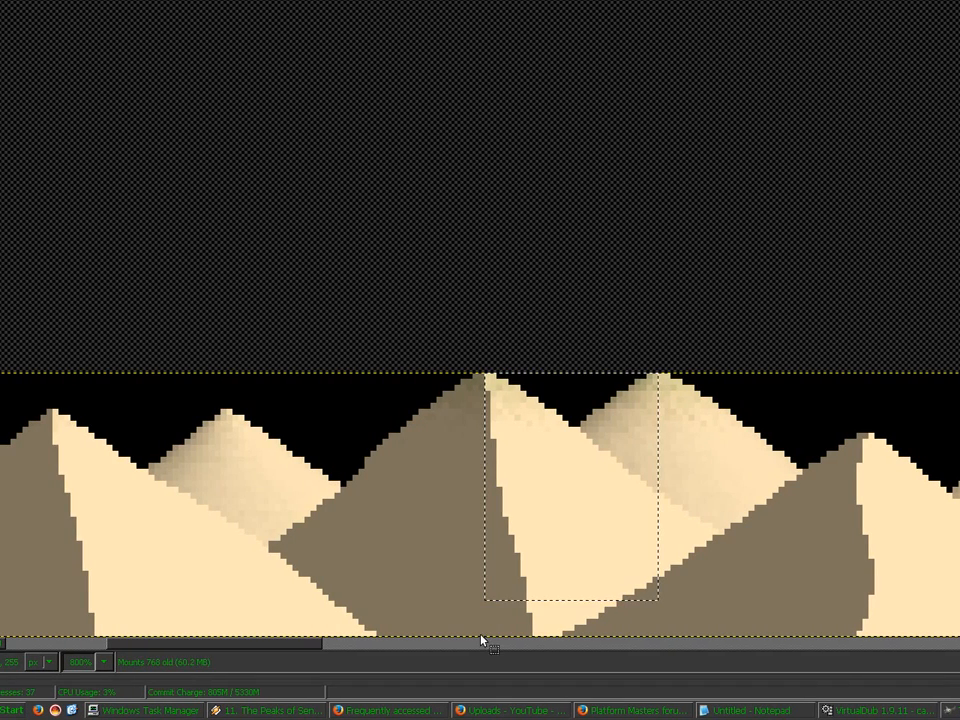
click(481, 635)
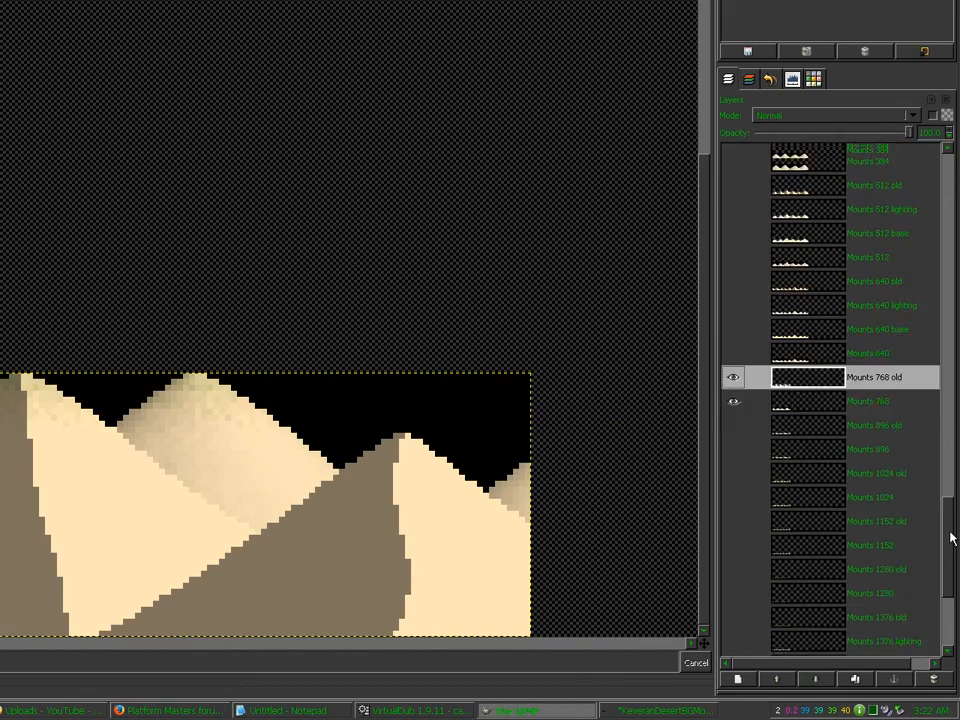
Step: Show only the textured Mounts 640 row, with Mounts 640 old hidden
drag(951, 538, 949, 517)
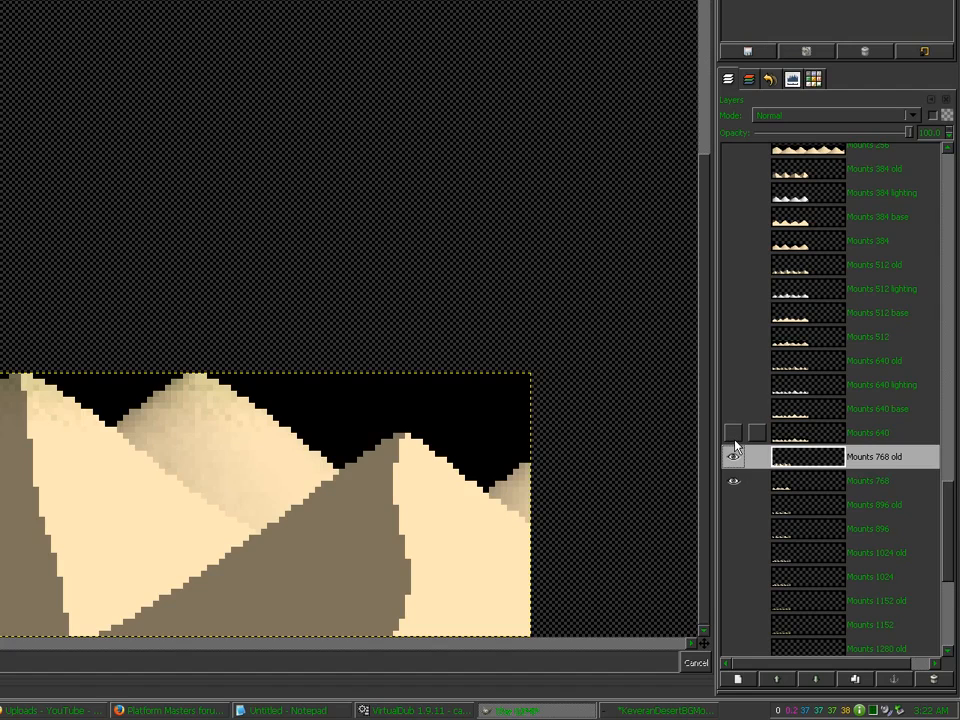
shift+click(733, 434)
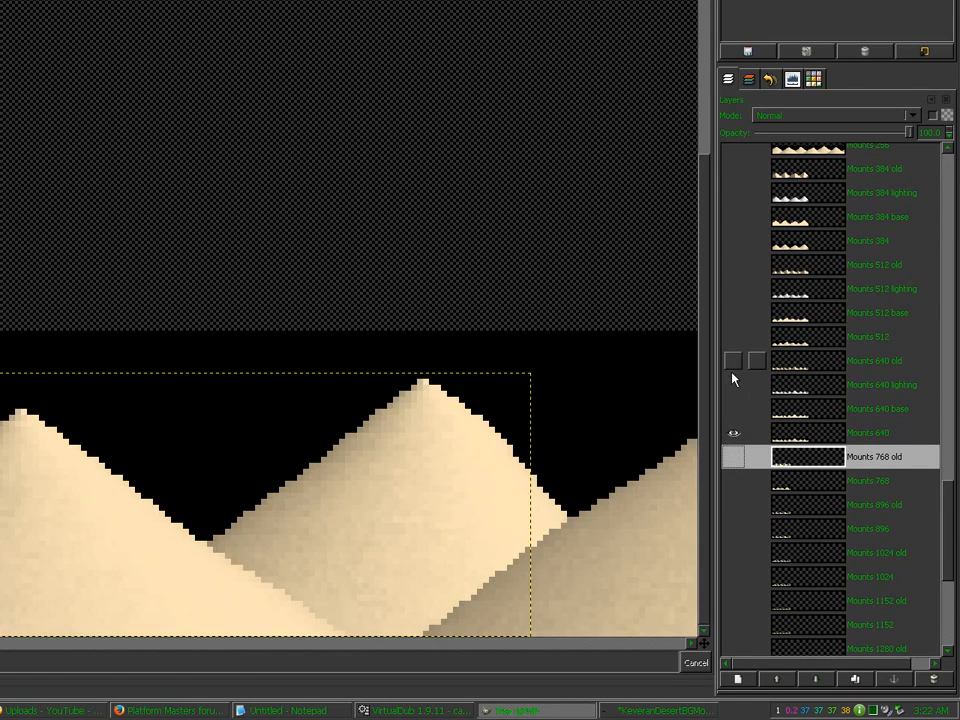
click(733, 362)
click(733, 362)
drag(951, 533, 951, 542)
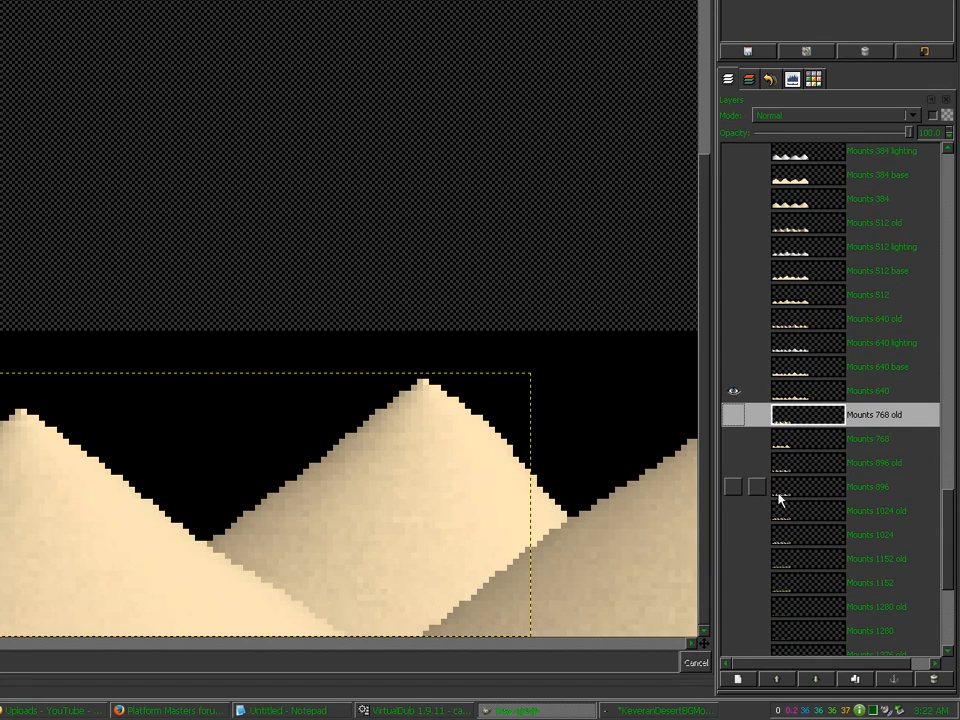
Step: Activate Mounts 896, zoom to 400%, and show its base, grass and lighting layers
shift+click(734, 488)
click(782, 490)
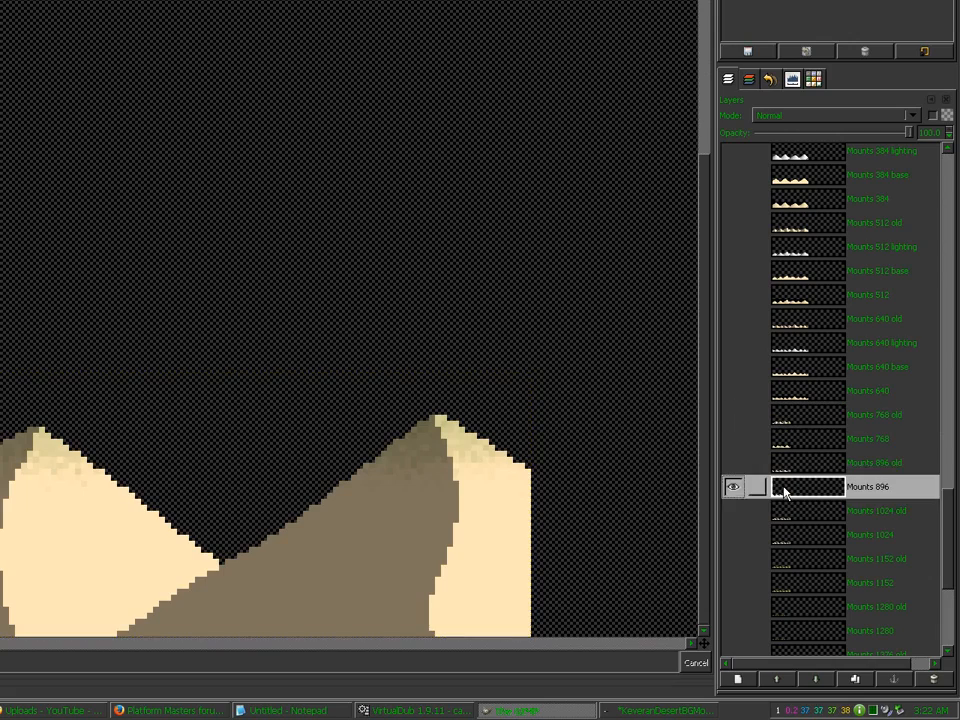
click(532, 659)
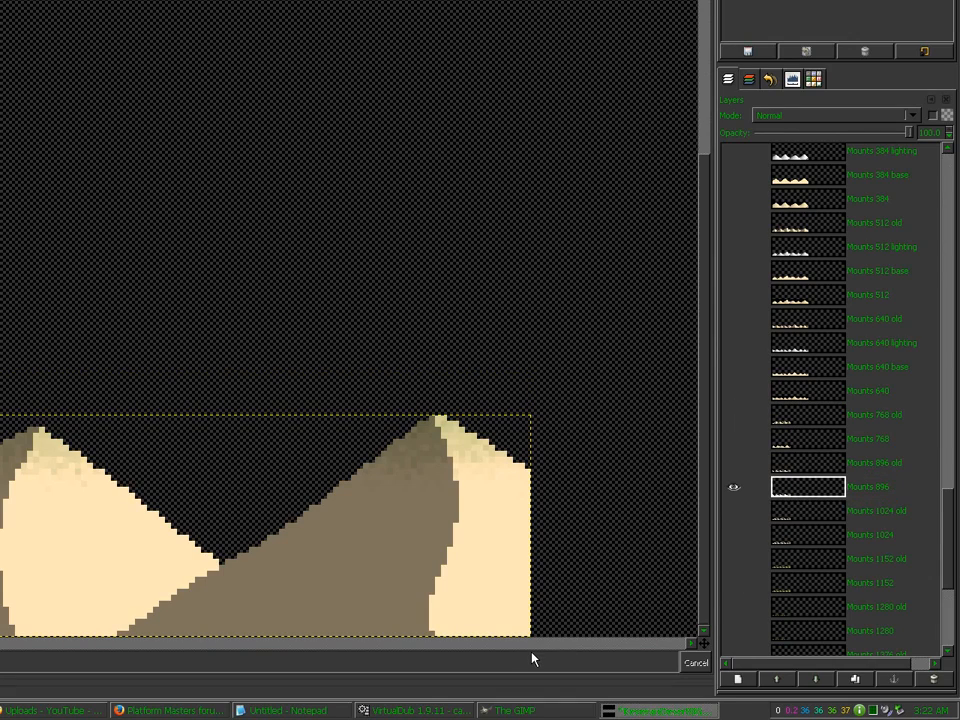
key(minus)
key(minus)
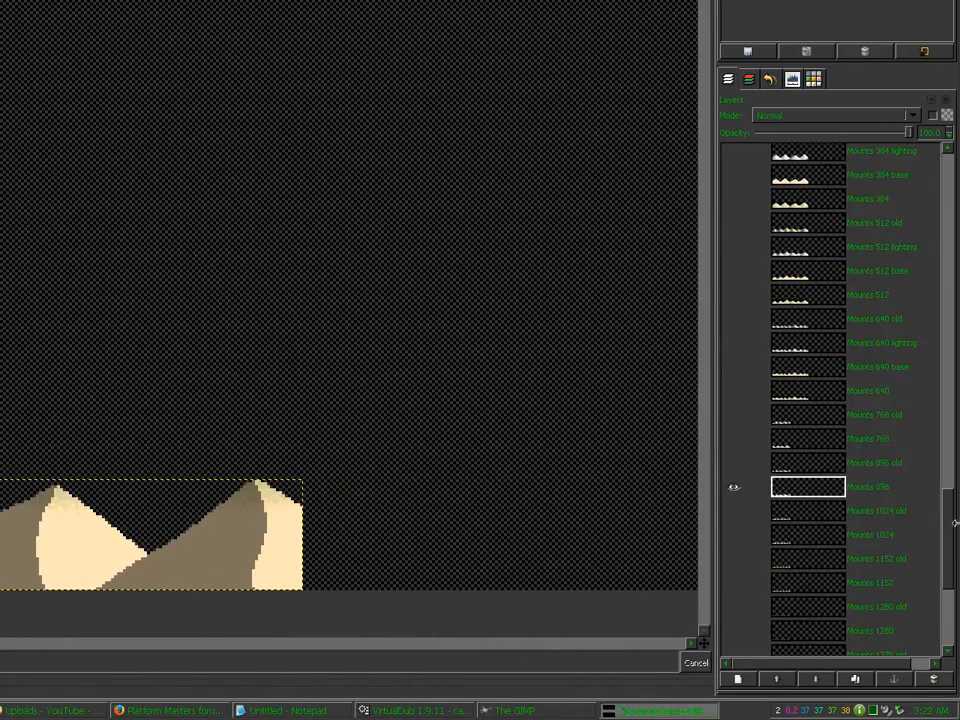
drag(951, 535, 949, 293)
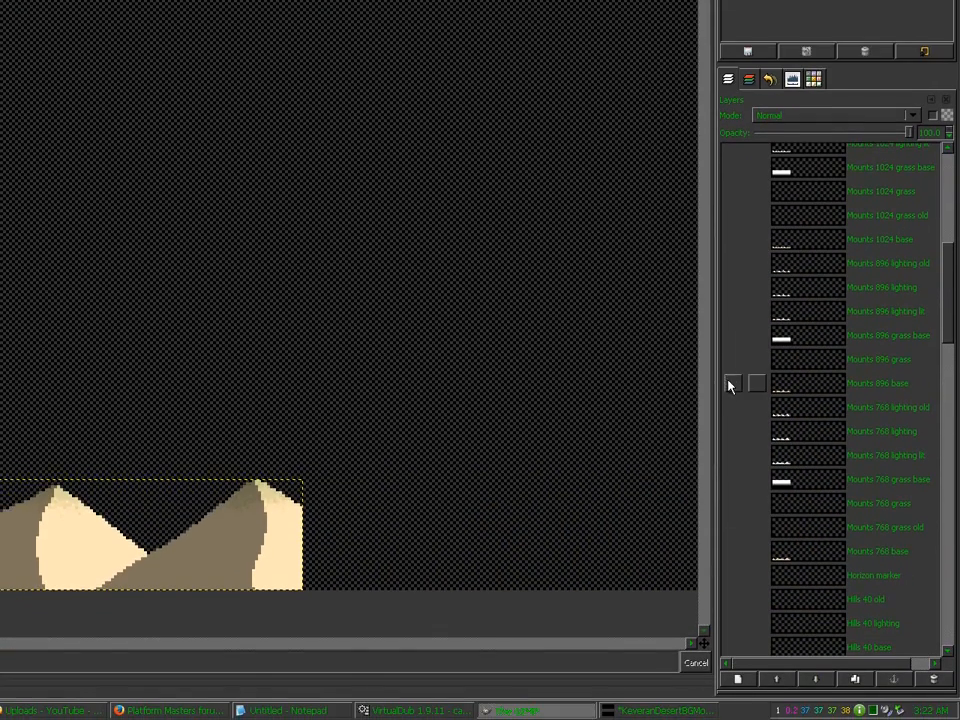
click(733, 398)
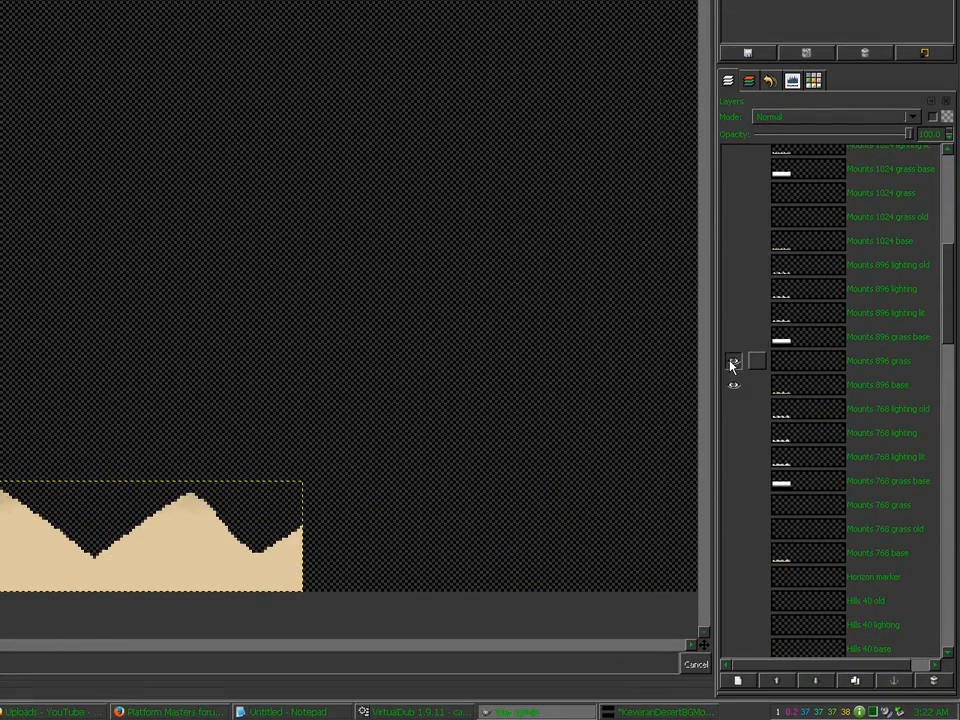
click(733, 362)
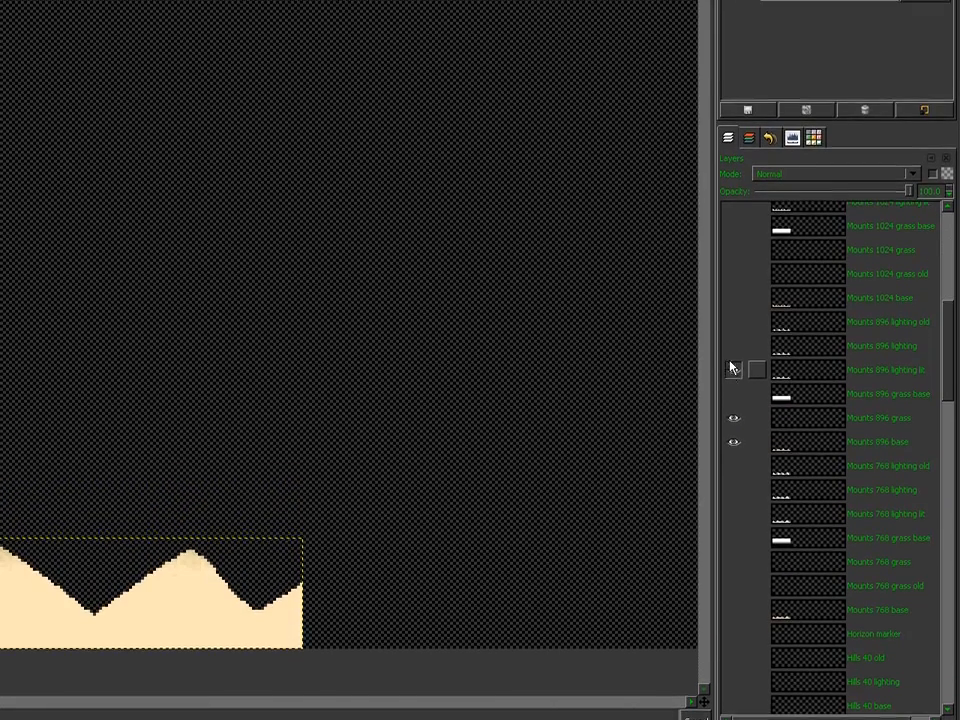
click(731, 368)
click(731, 345)
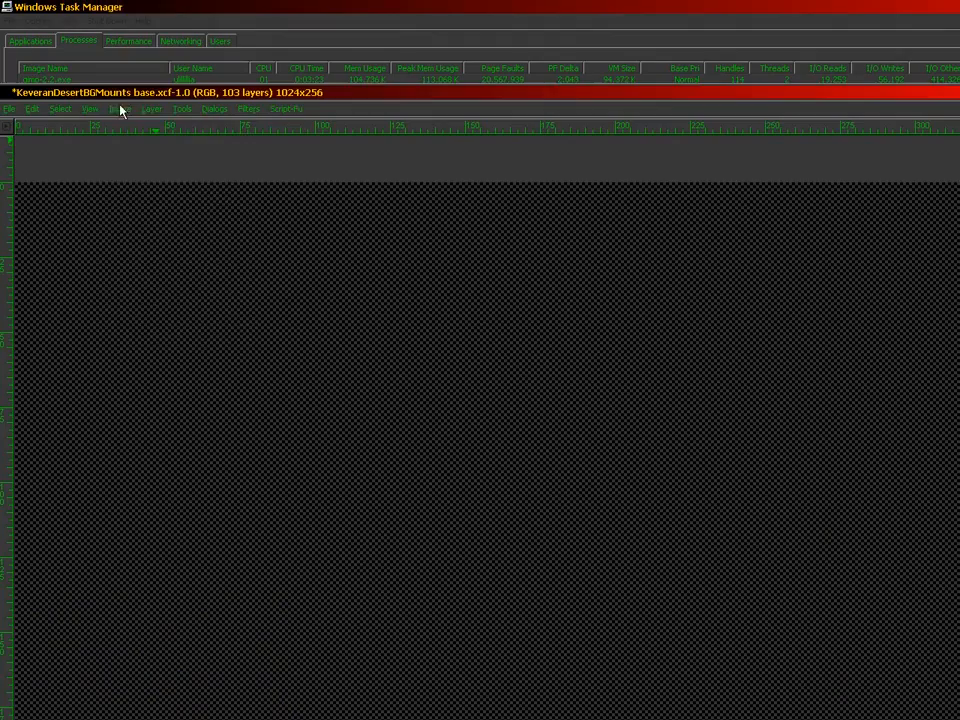
Step: Flatten the visible 896 layers, undo, then paste the composite onto Mounts 896
click(120, 110)
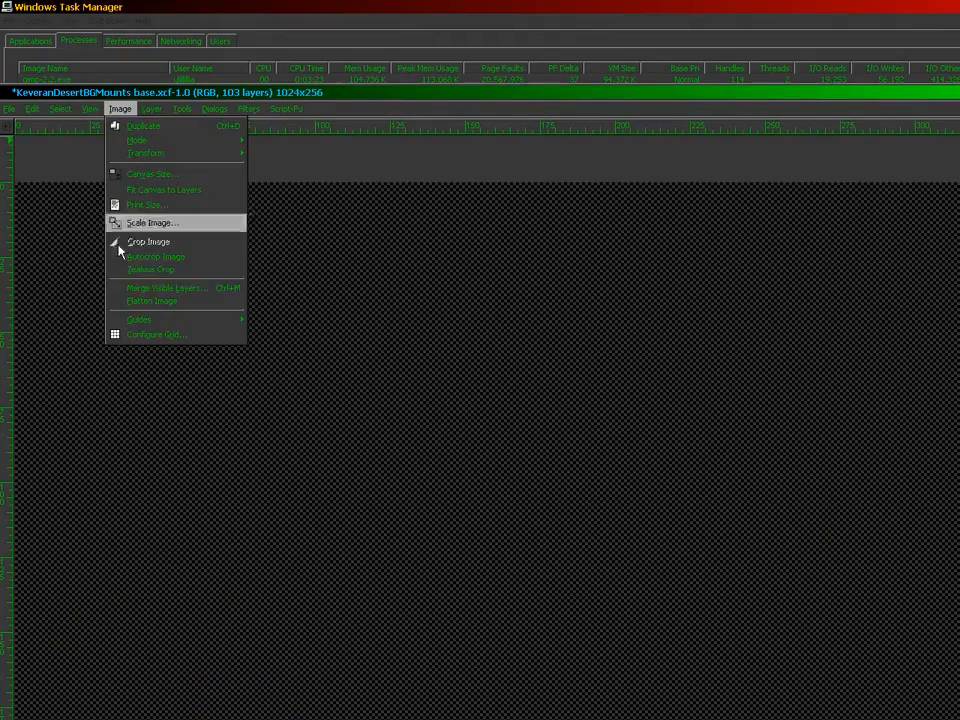
click(116, 300)
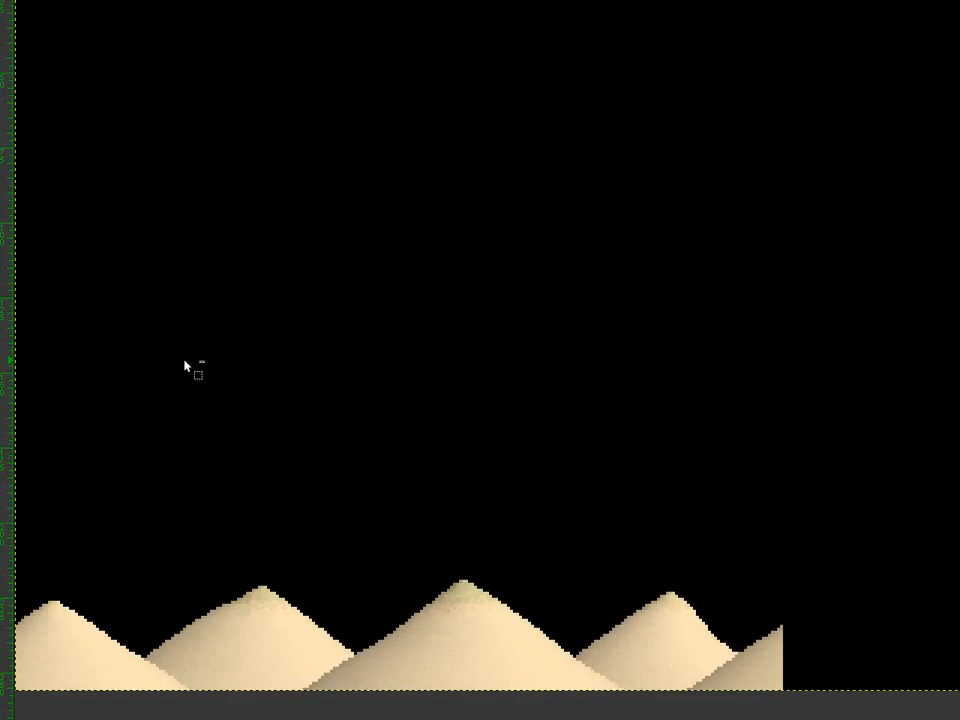
key(ctrl+z)
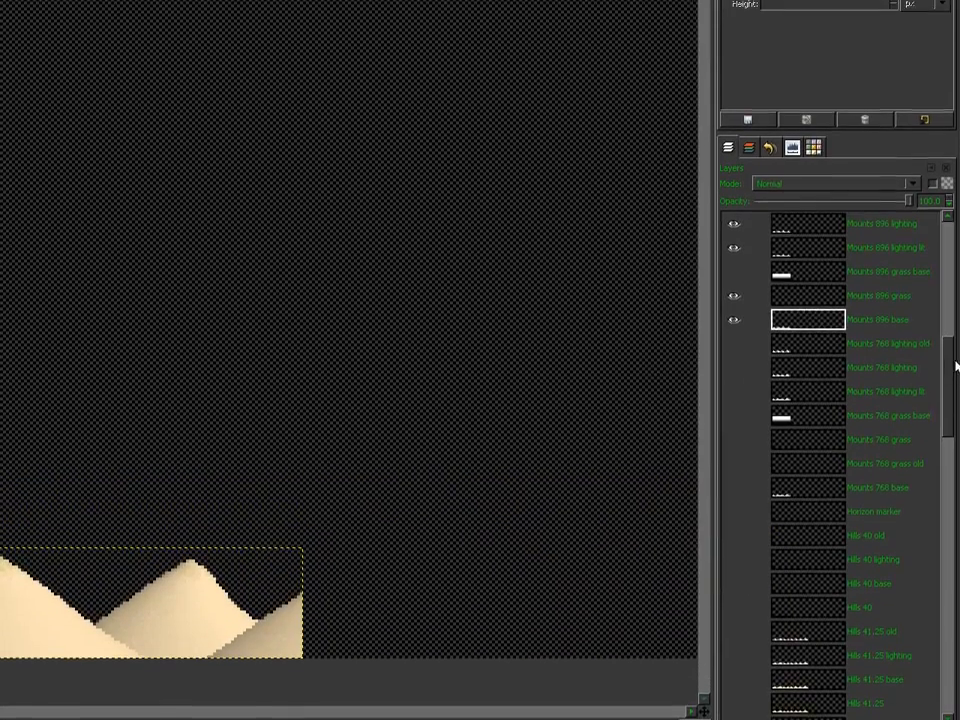
drag(948, 364, 942, 540)
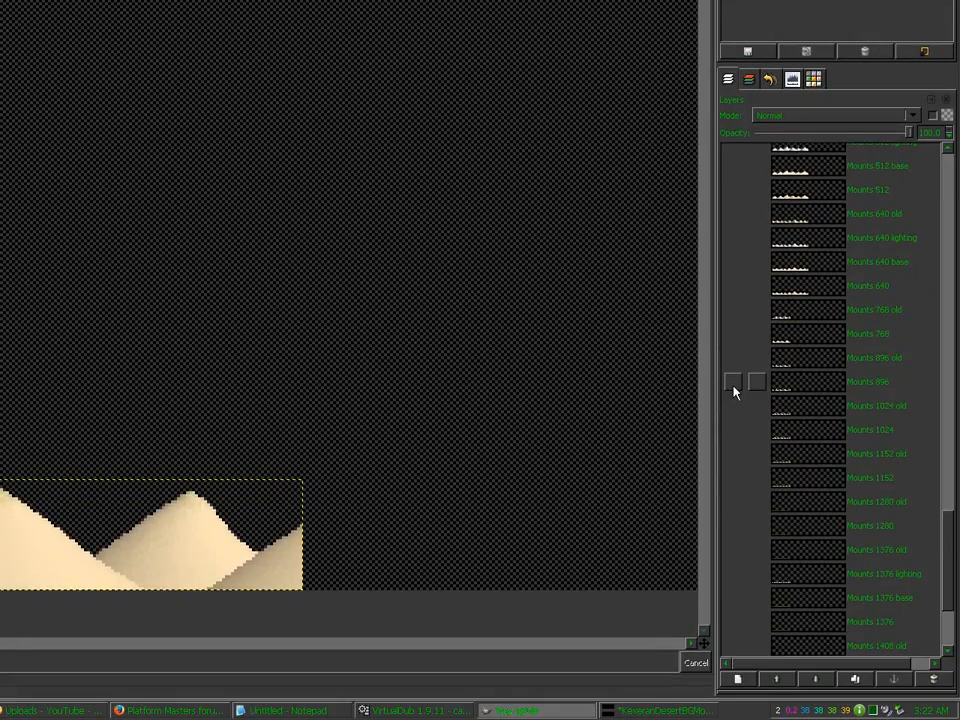
click(733, 384)
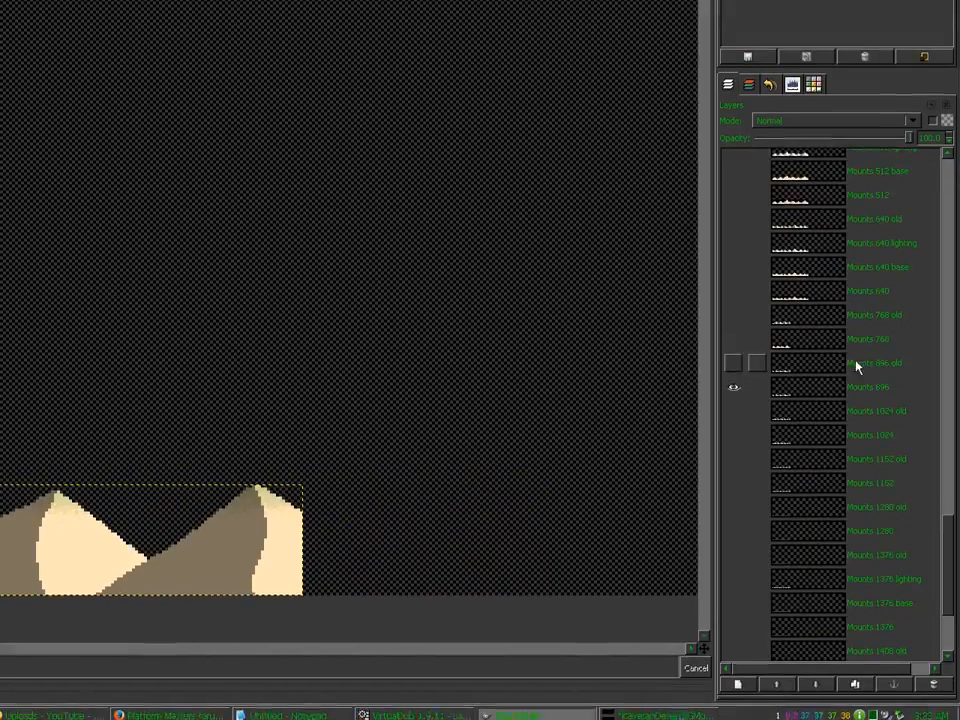
click(817, 388)
key(ctrl+v)
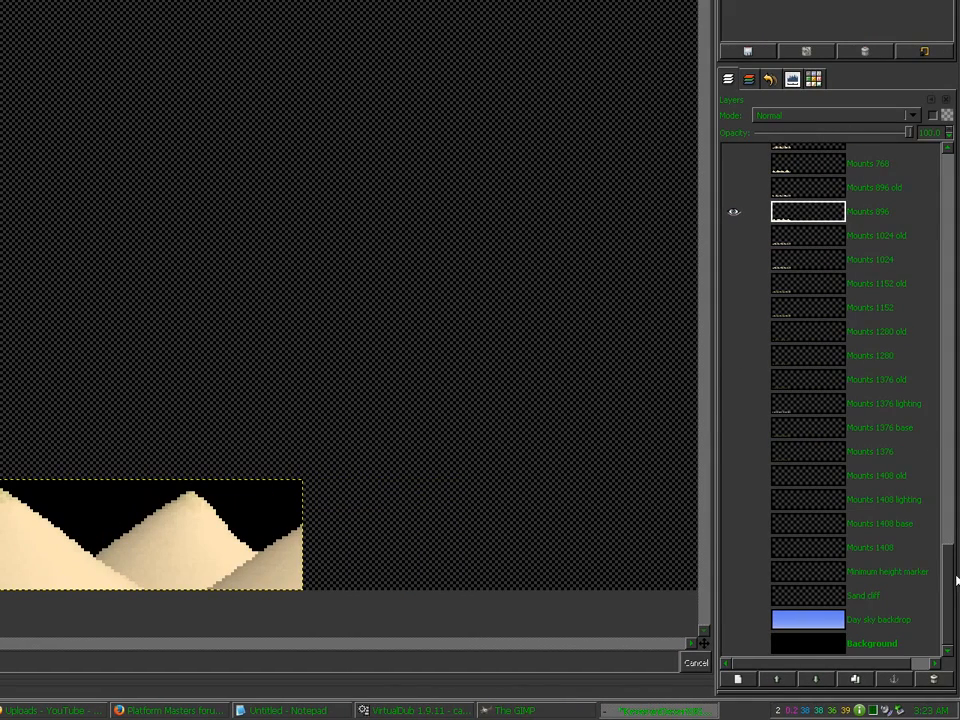
Step: Show the Mounts 1024 base, grass and lighting layers, making the lighting layer active
drag(956, 580, 951, 260)
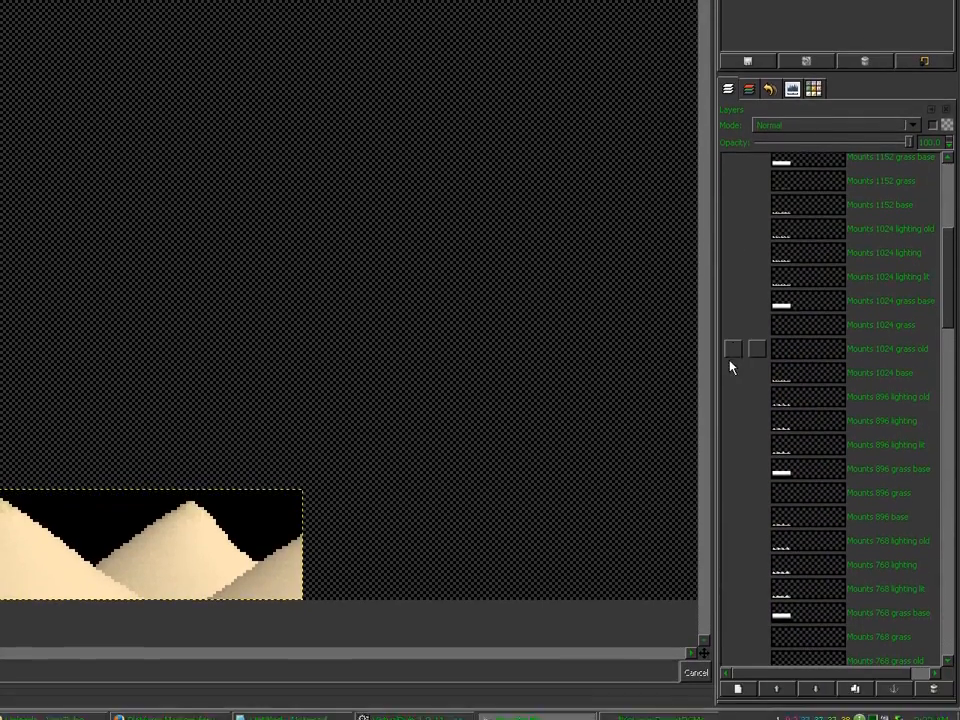
click(733, 467)
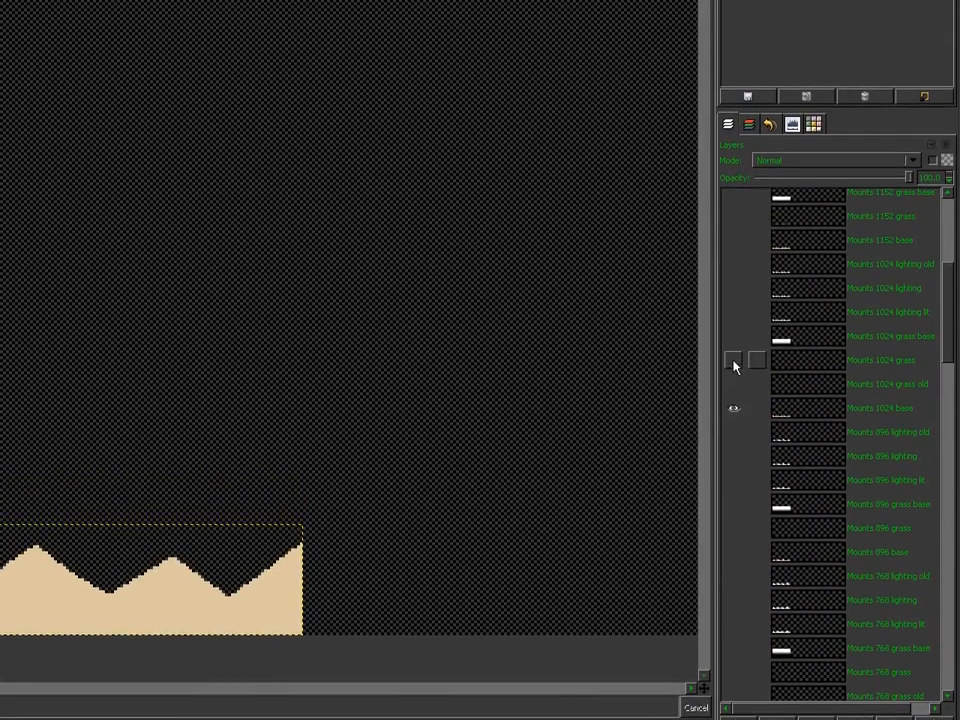
click(733, 317)
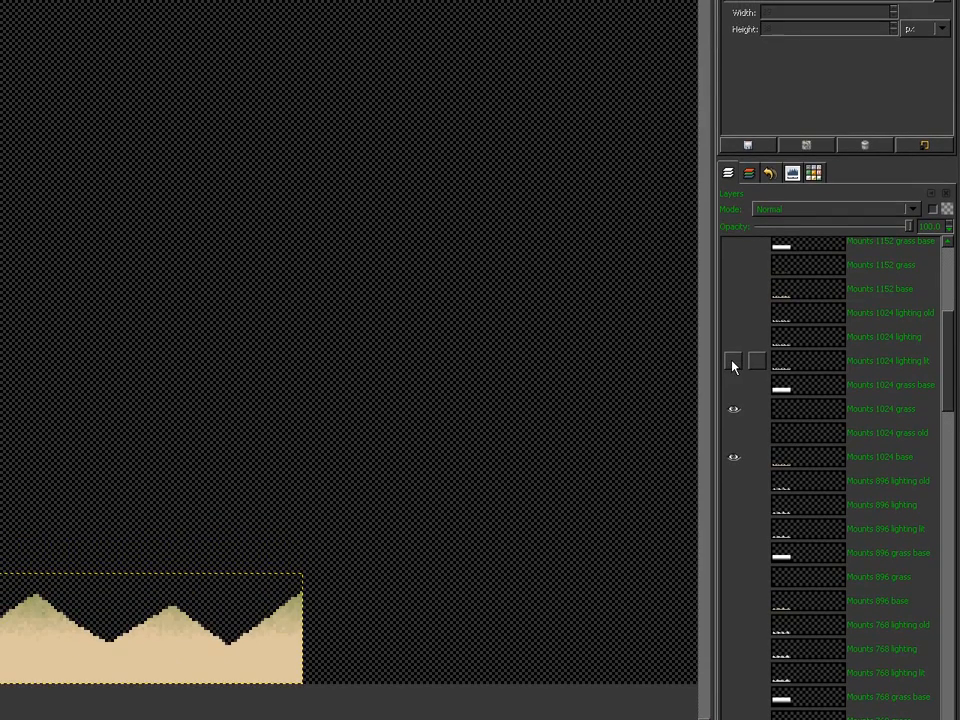
click(733, 360)
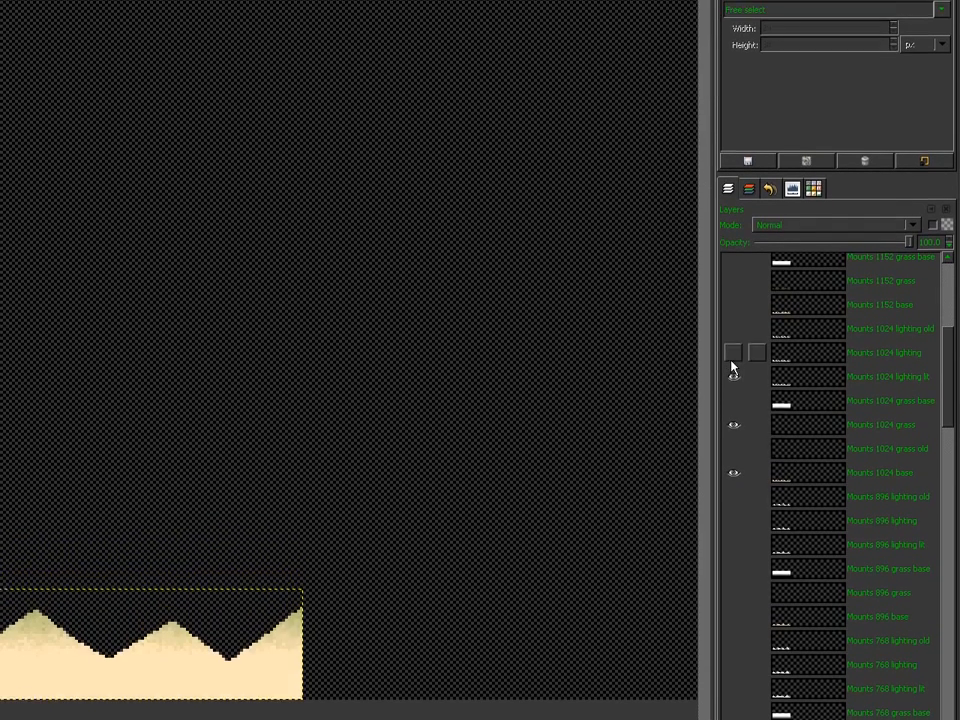
click(733, 336)
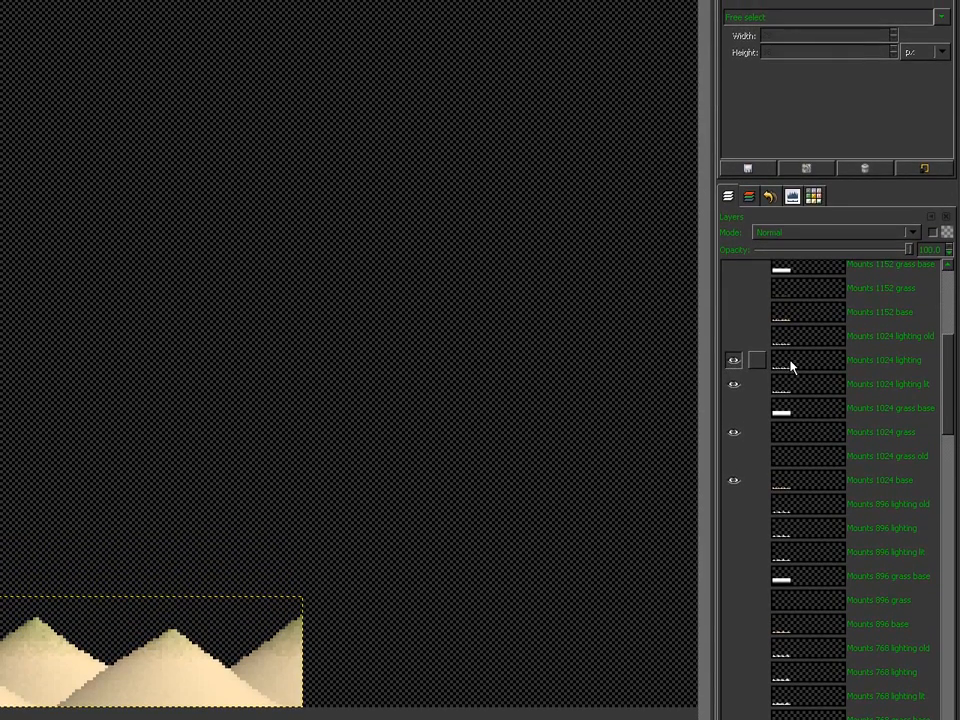
click(790, 367)
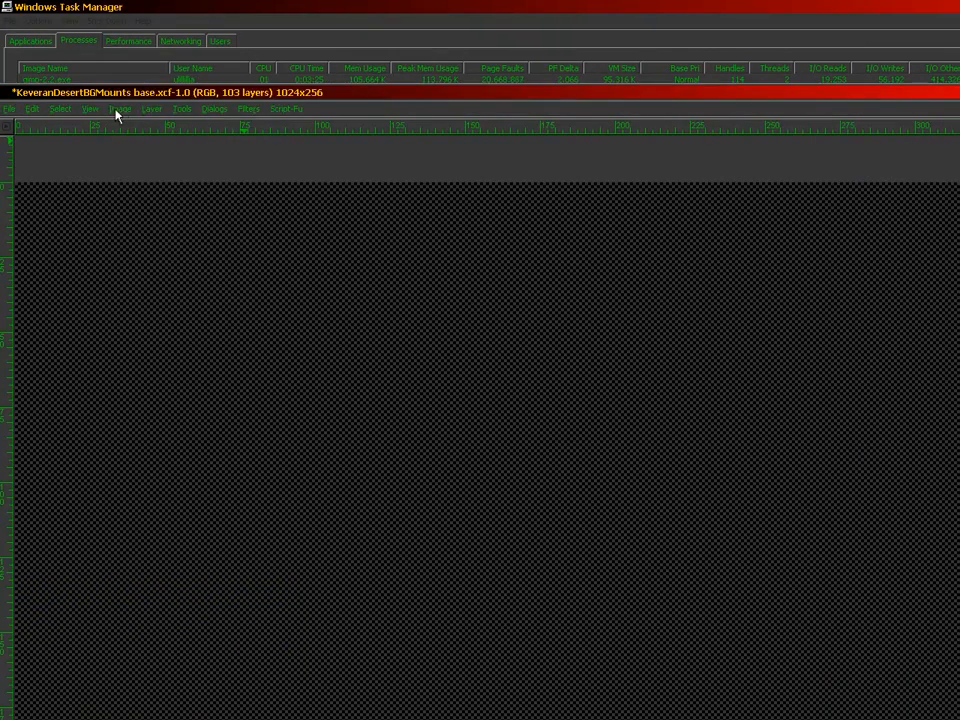
Step: Flatten the visible 1024 layers, undo, then paste and anchor the composite into Mounts 1024
click(120, 108)
click(135, 301)
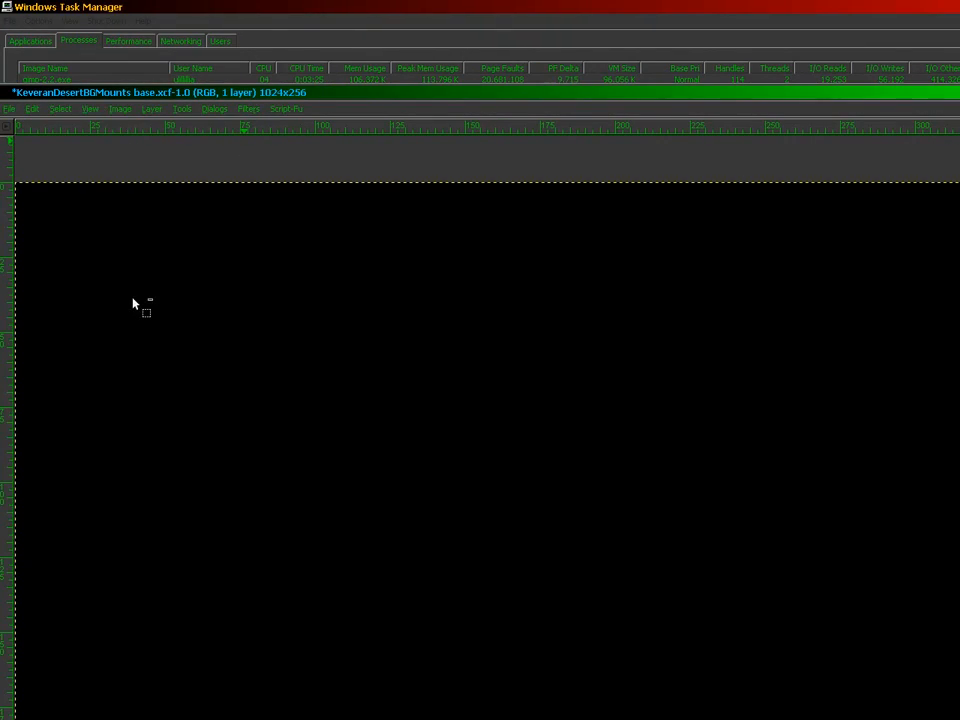
key(ctrl+z)
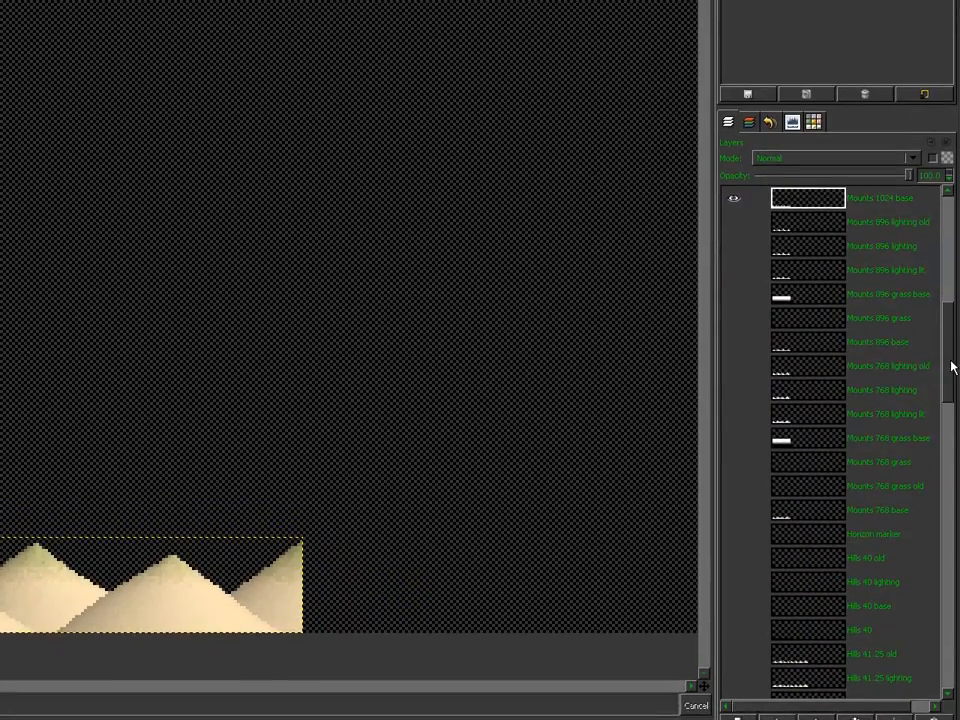
drag(951, 365, 955, 600)
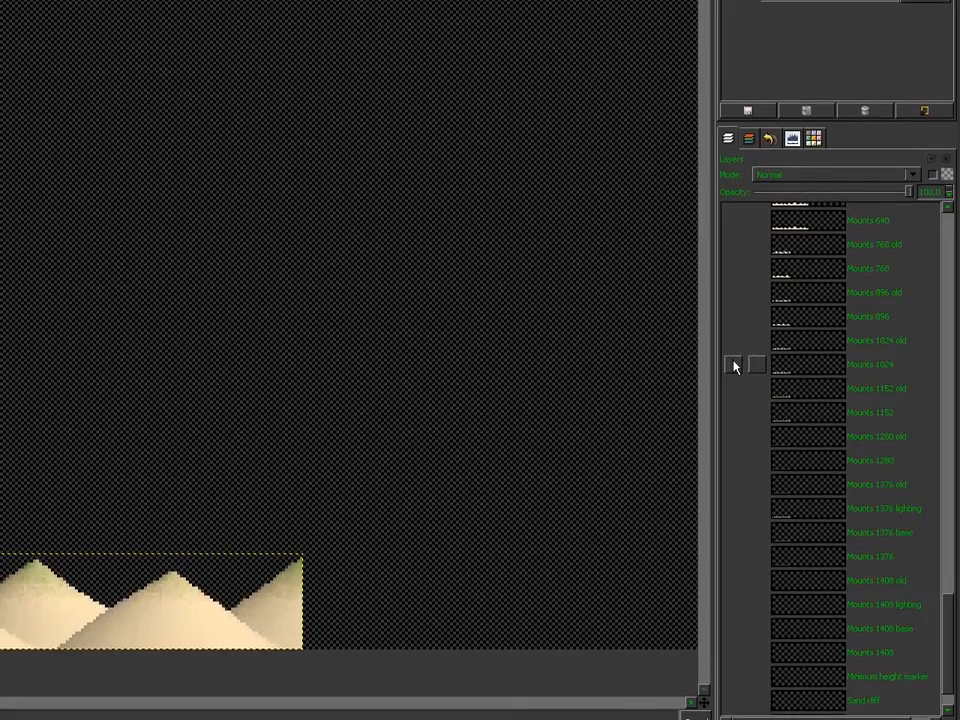
click(734, 369)
click(779, 369)
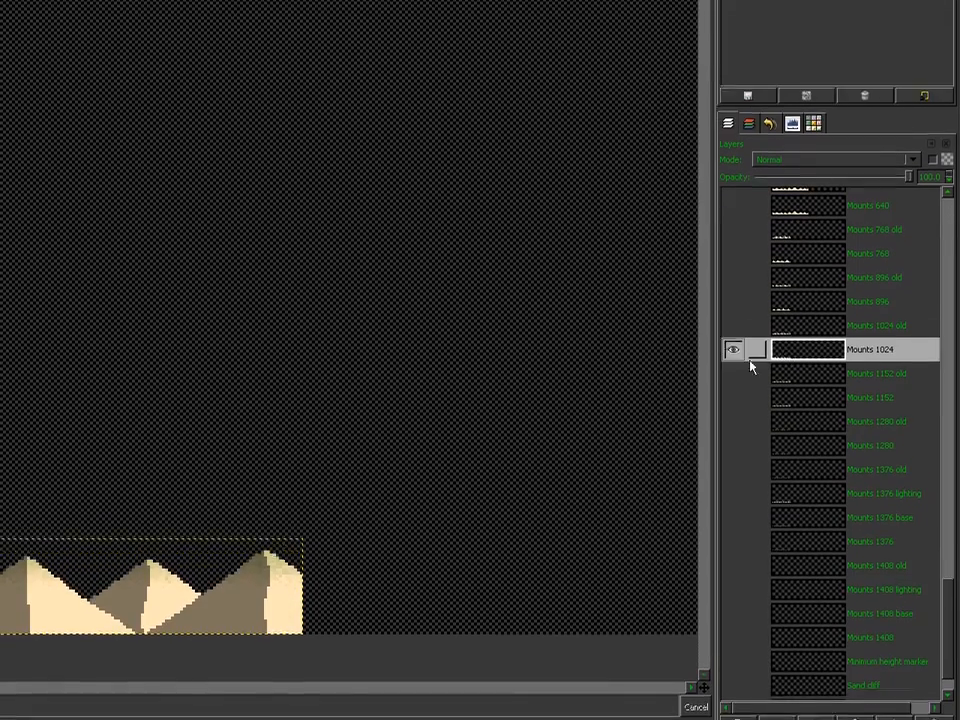
key(ctrl+v)
click(560, 612)
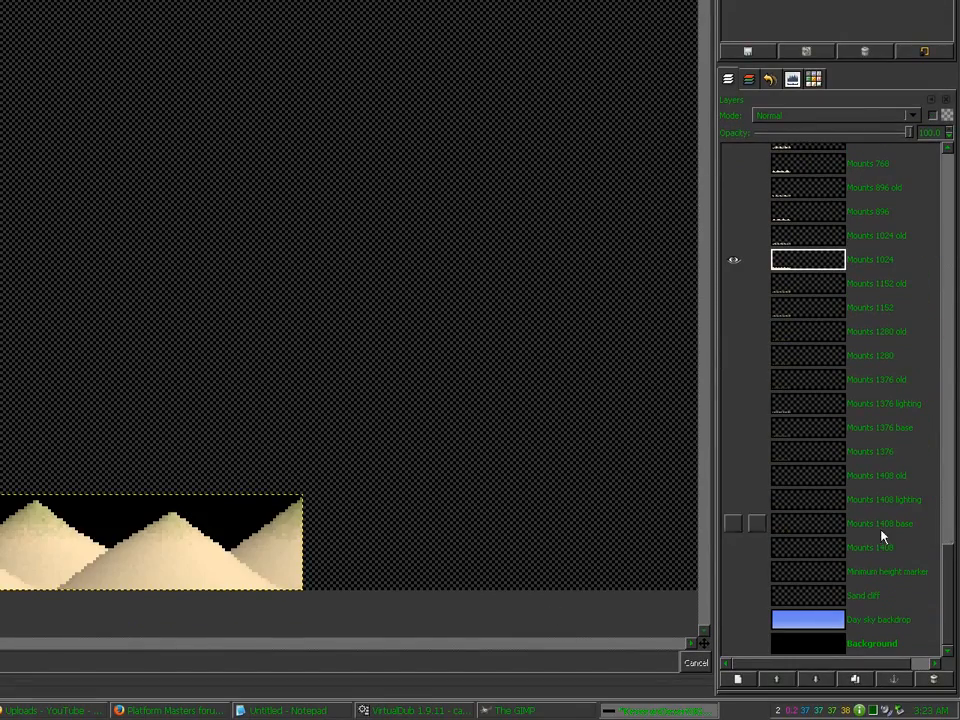
drag(948, 562, 957, 276)
drag(957, 366, 957, 297)
Step: Show the Mounts 1152 base, grass and lighting layers, flatten them, then undo
click(734, 362)
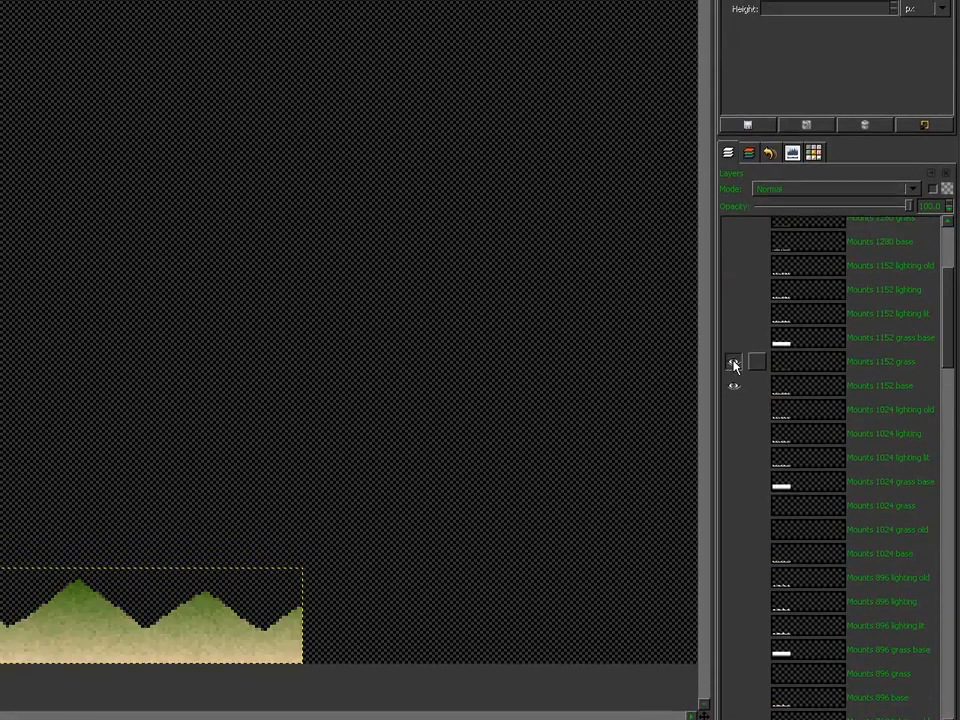
click(734, 338)
click(734, 290)
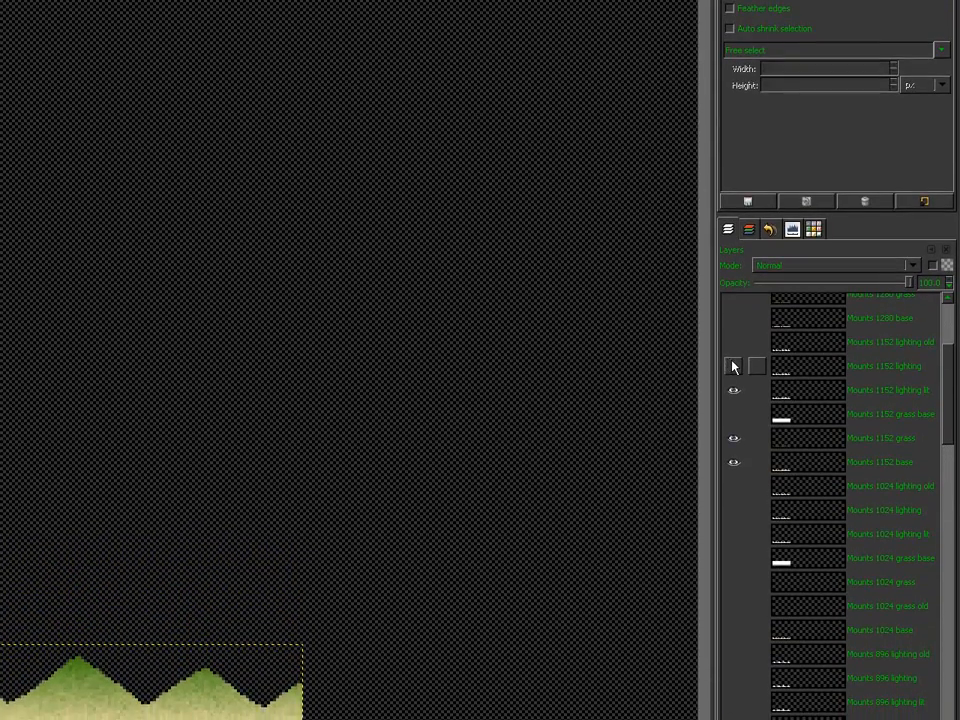
click(733, 368)
click(783, 366)
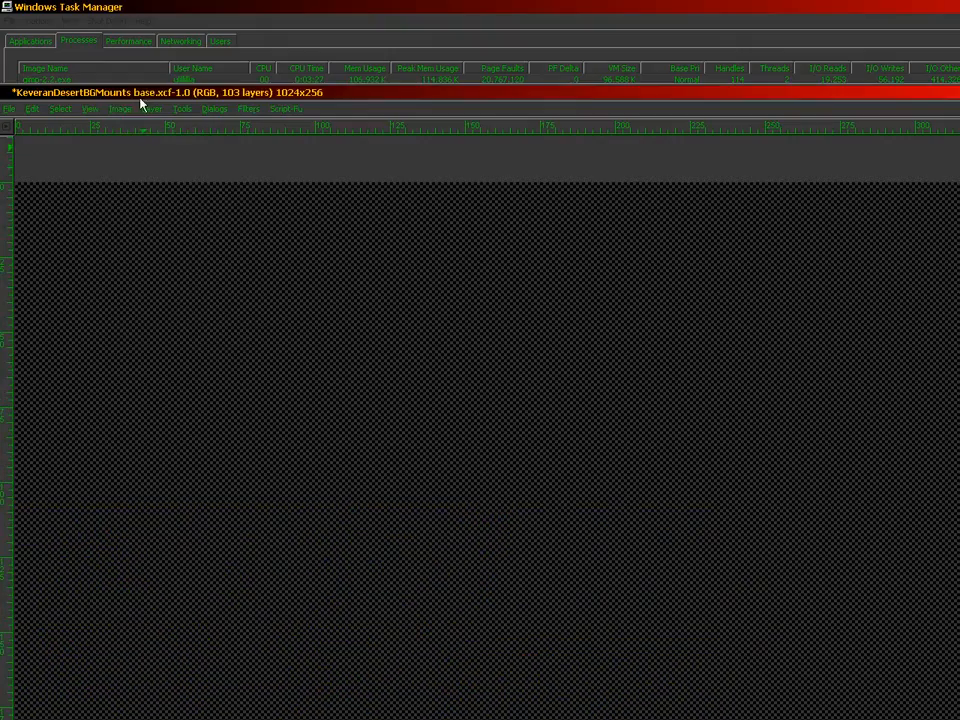
click(120, 108)
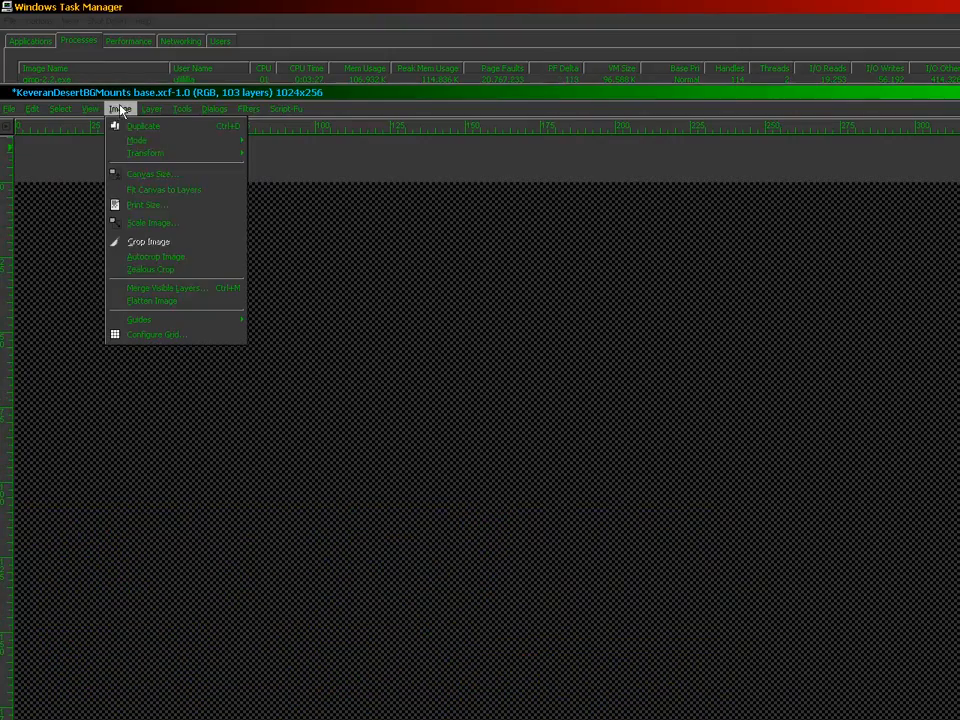
click(129, 302)
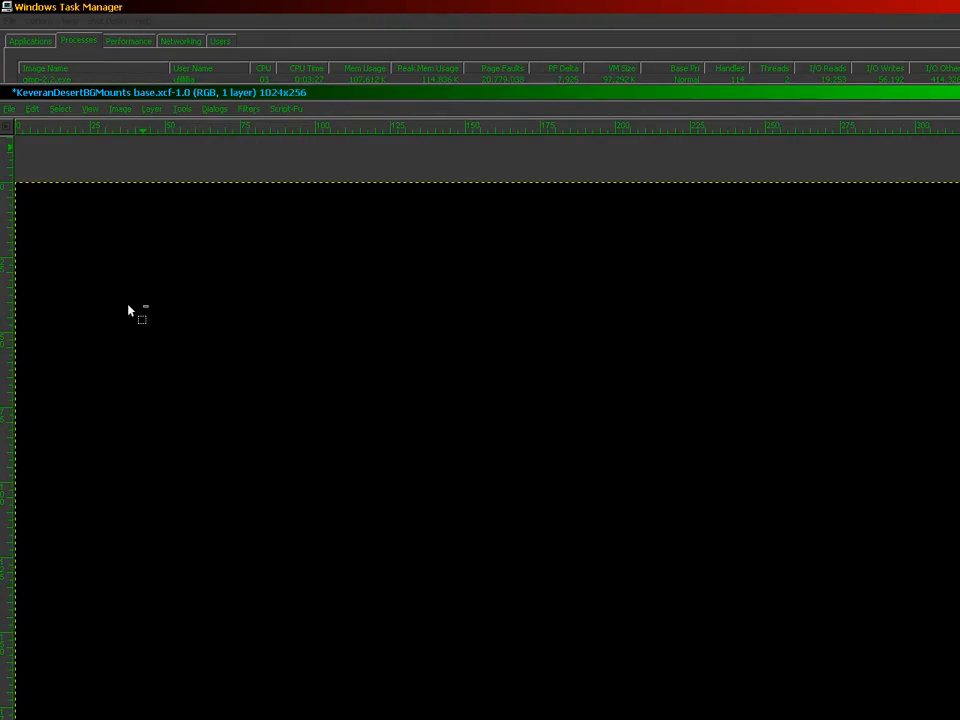
key(ctrl+z)
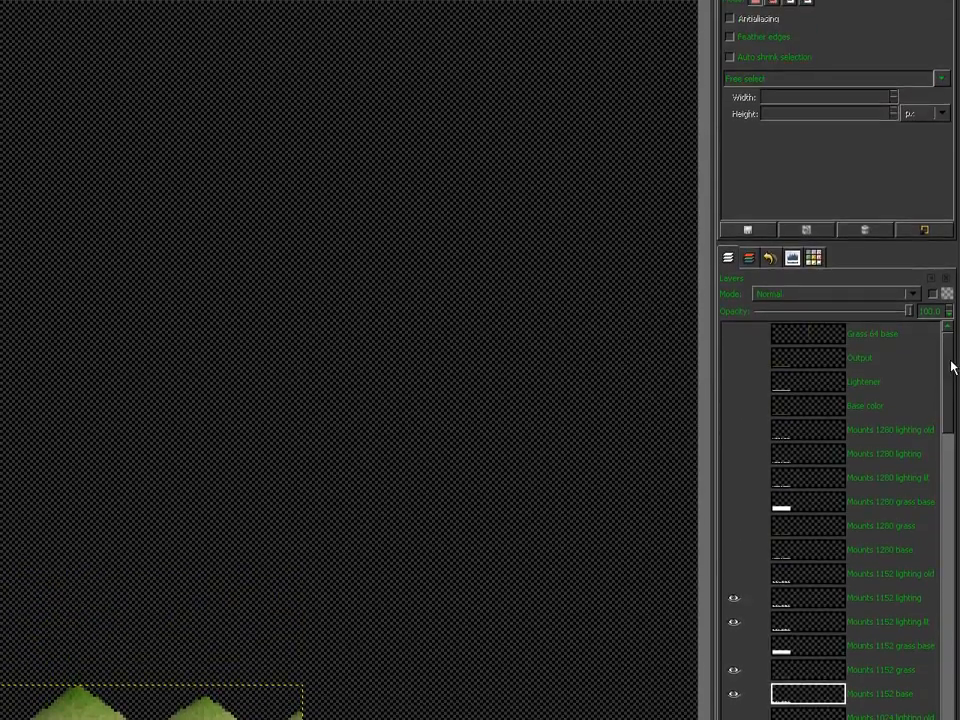
Step: Paste the flattened composite onto Mounts 1152 and anchor it with Ctrl+H
drag(950, 256, 957, 627)
drag(957, 559, 957, 568)
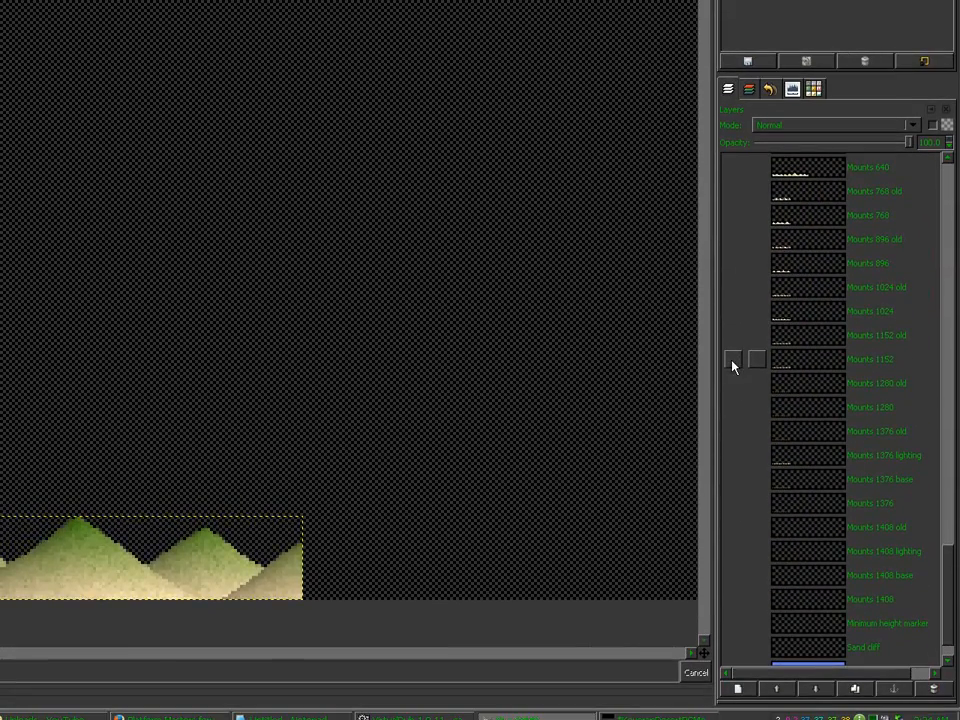
click(733, 353)
click(774, 364)
key(ctrl+v)
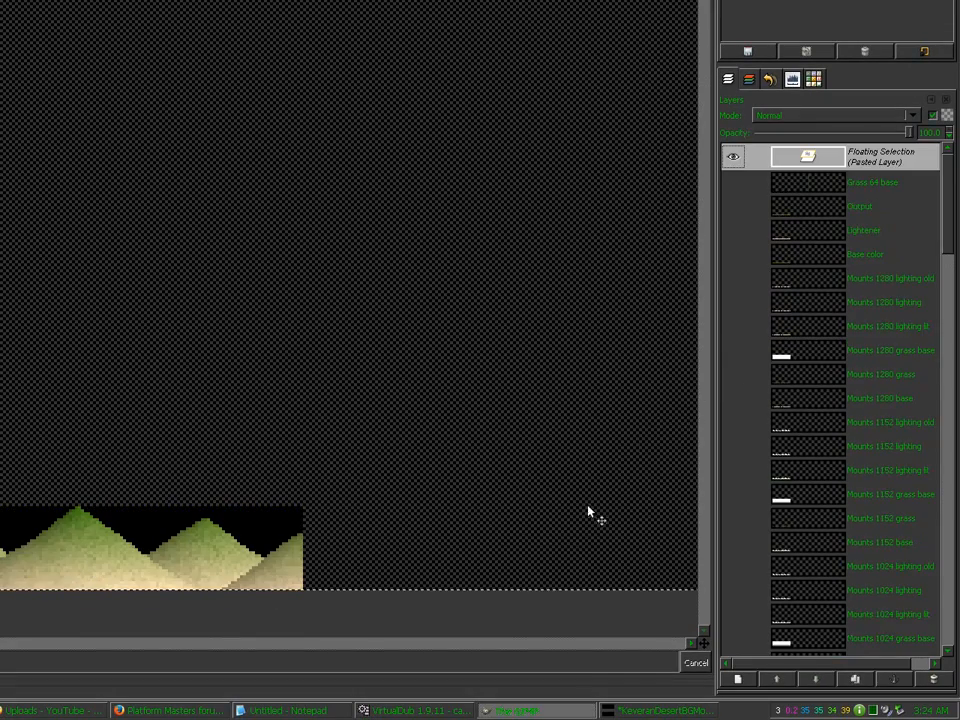
key(ctrl+h)
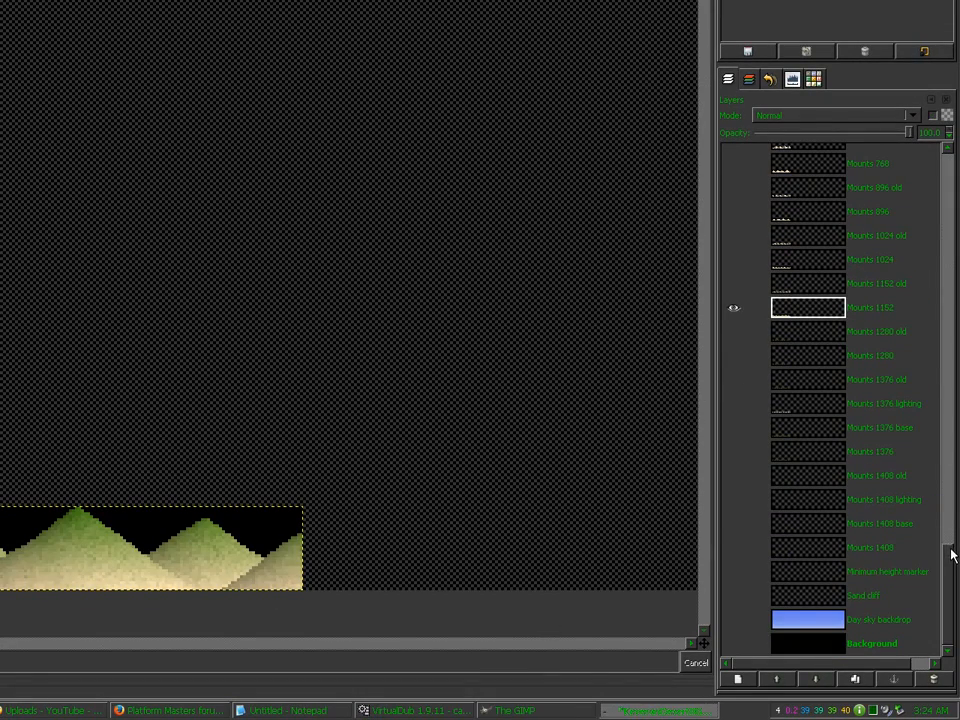
drag(951, 561, 950, 212)
drag(951, 367, 952, 335)
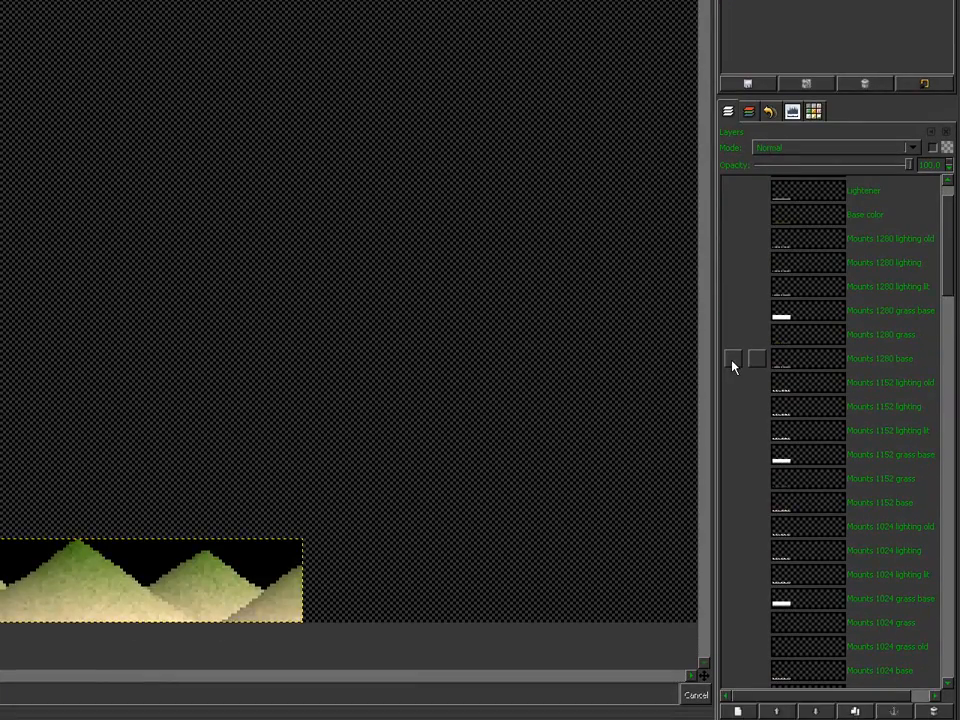
Step: Show the Mounts 1280 base, grass and lighting layers and flatten the visible image
click(733, 484)
click(733, 342)
click(733, 294)
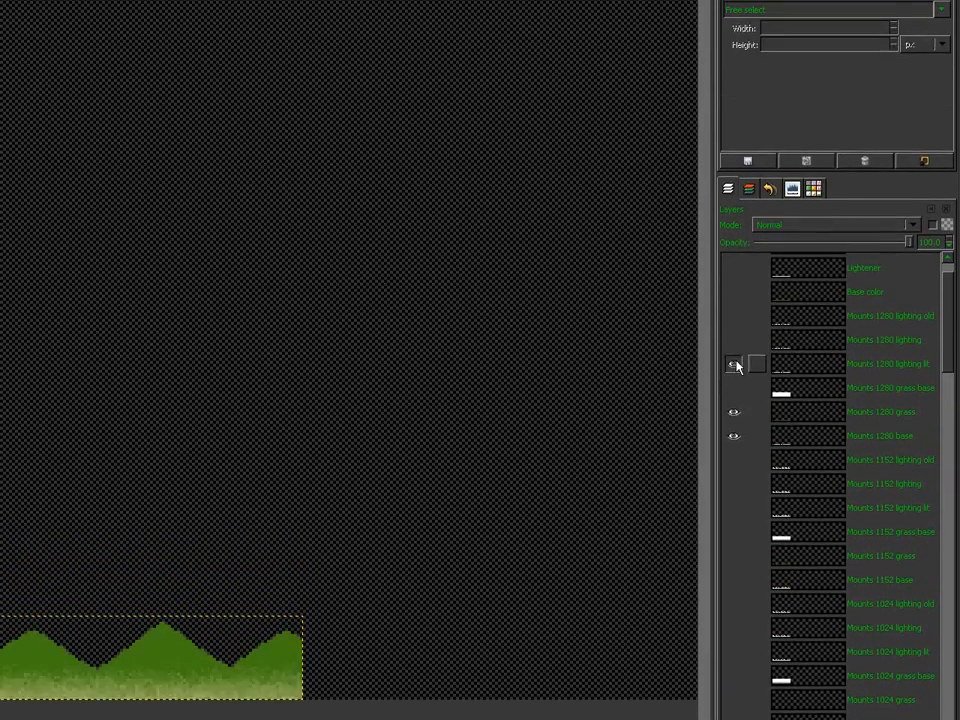
click(733, 367)
click(784, 367)
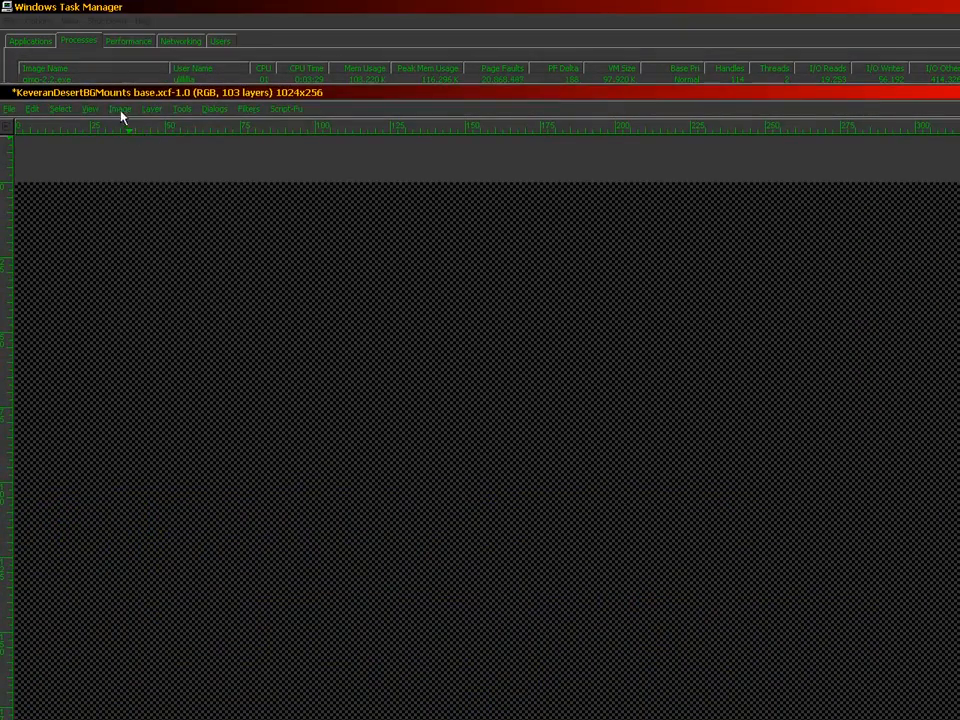
click(120, 109)
click(135, 302)
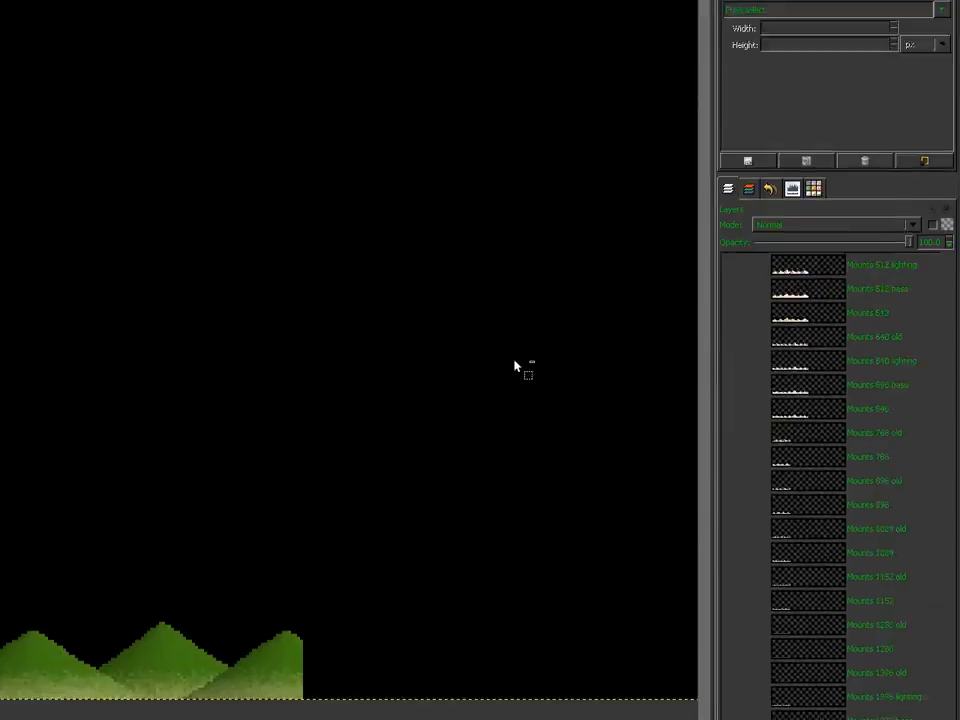
Step: Paste the flattened composite onto the Mounts 1280 layer and anchor it
scroll(769, 368, up, 3)
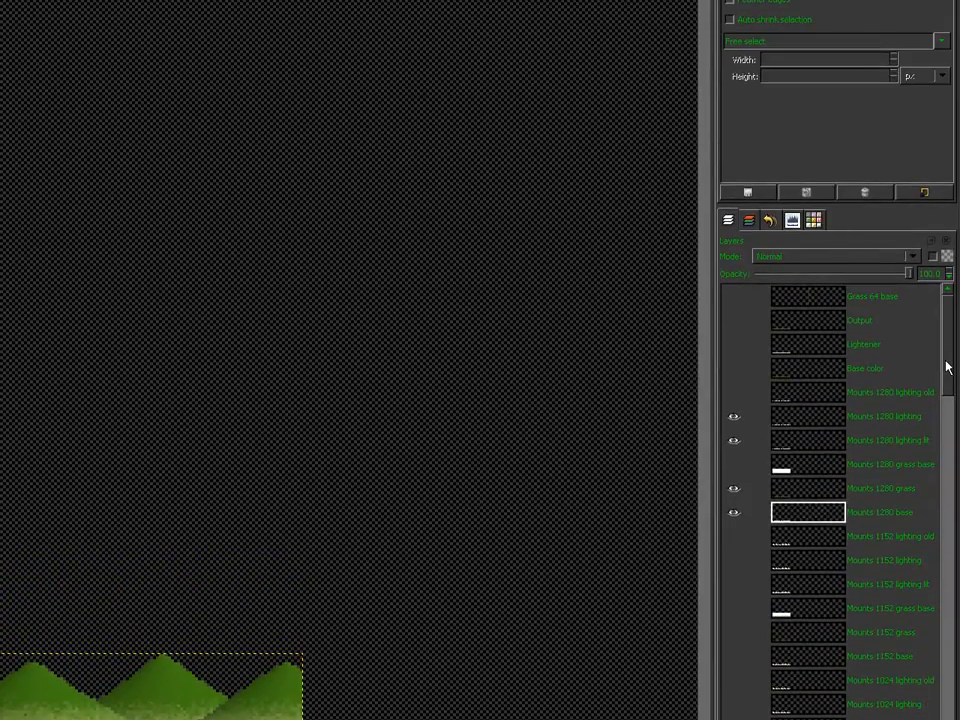
drag(947, 367, 954, 624)
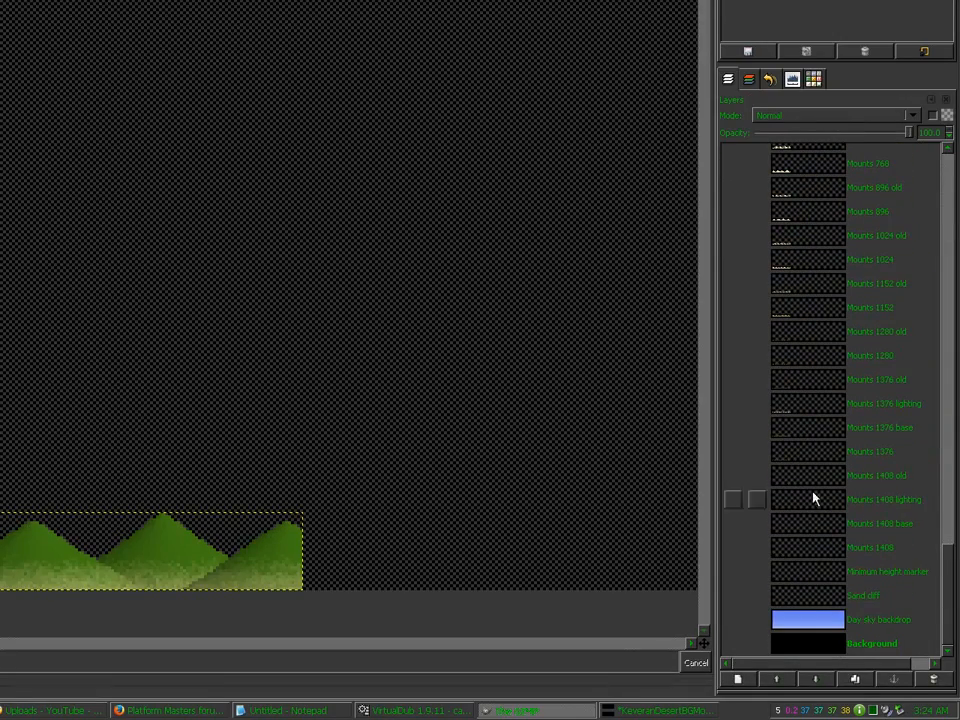
click(734, 360)
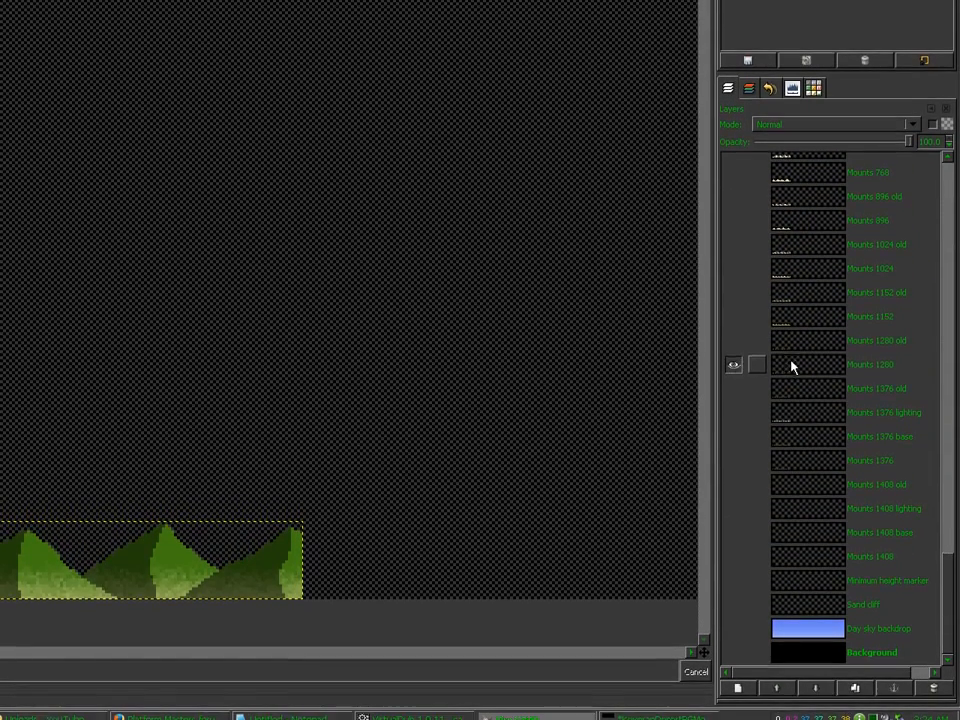
click(792, 362)
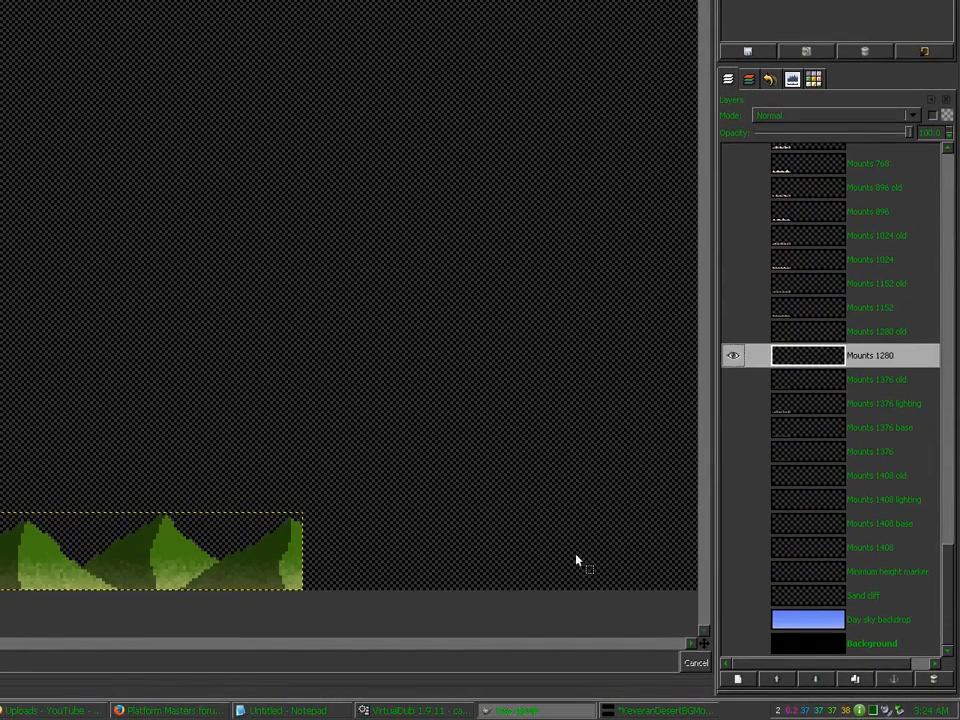
key(ctrl+v)
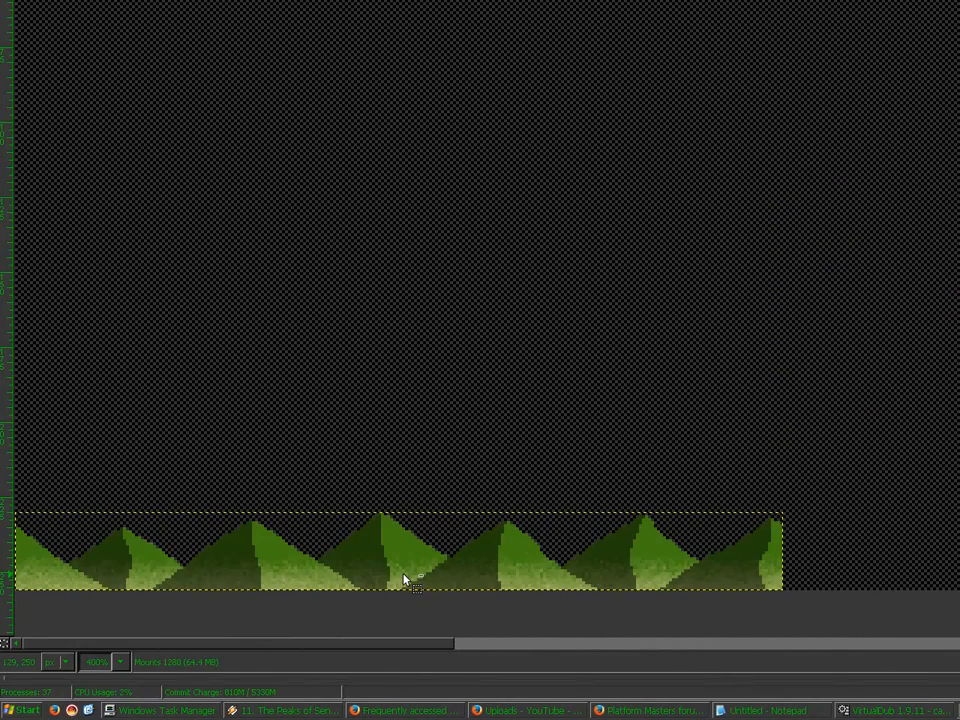
key(ctrl+v)
click(423, 623)
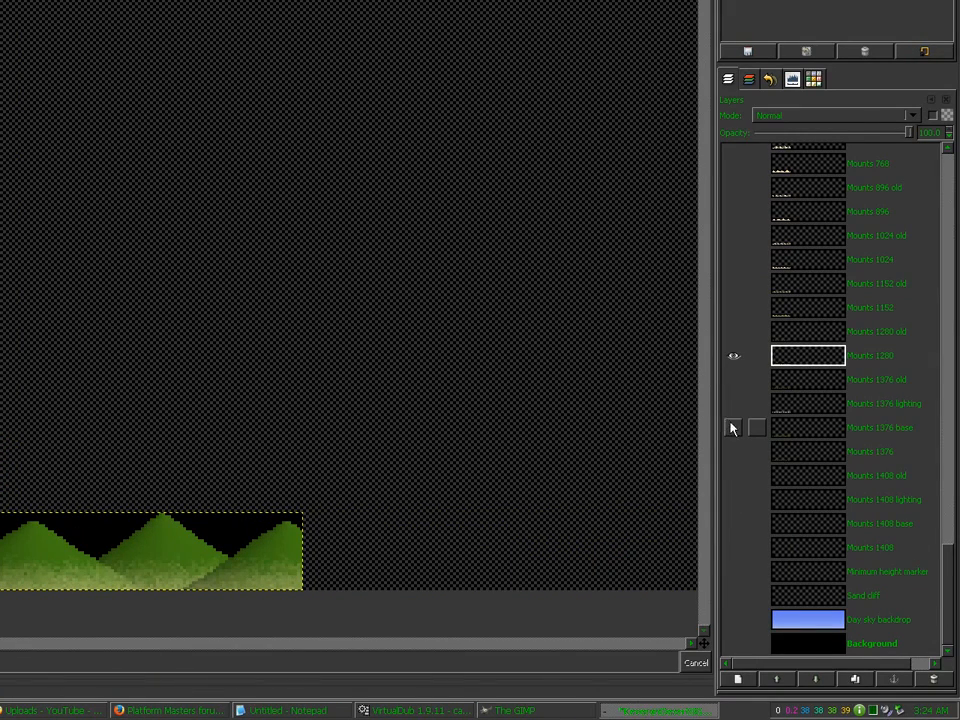
Step: Show the Mounts 1376 base and lighting layers, flatten them, then undo
shift+click(733, 427)
click(733, 403)
click(803, 405)
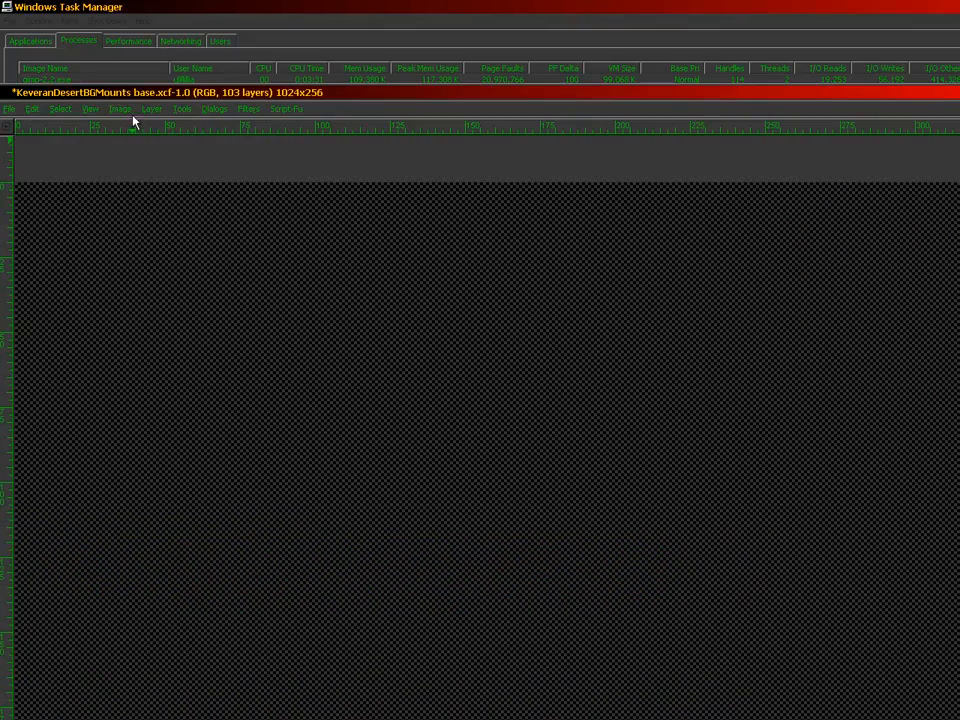
click(120, 108)
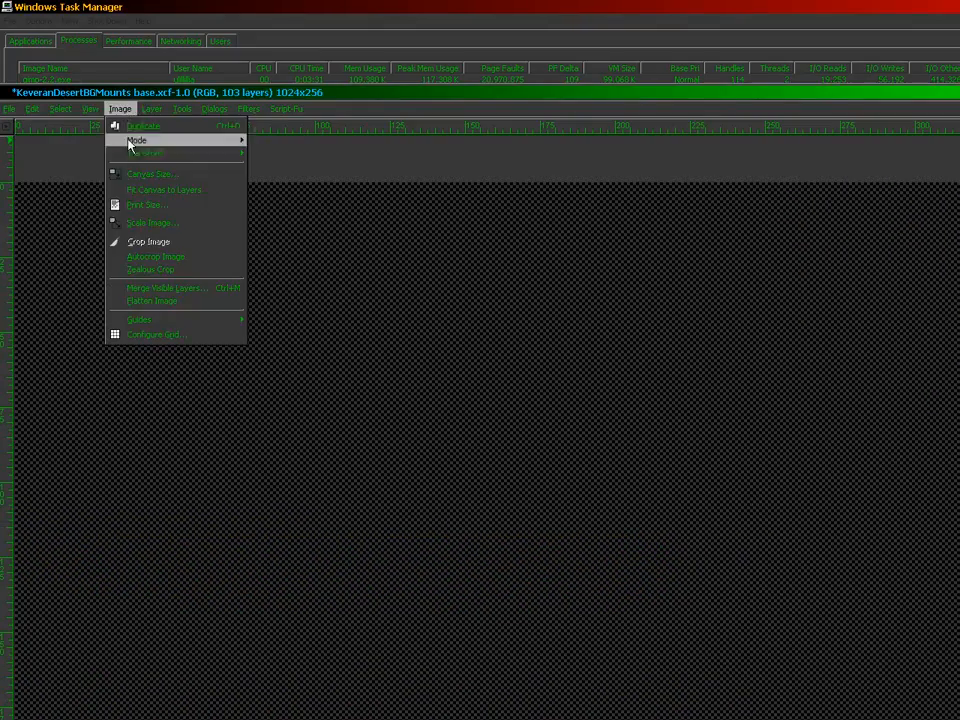
click(141, 301)
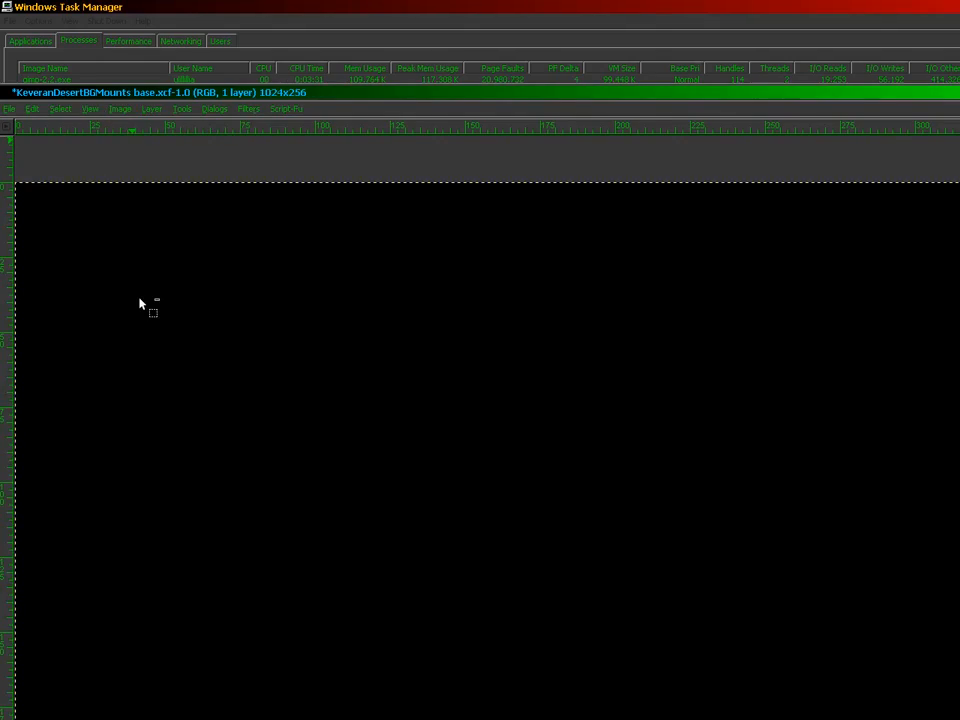
key(ctrl+z)
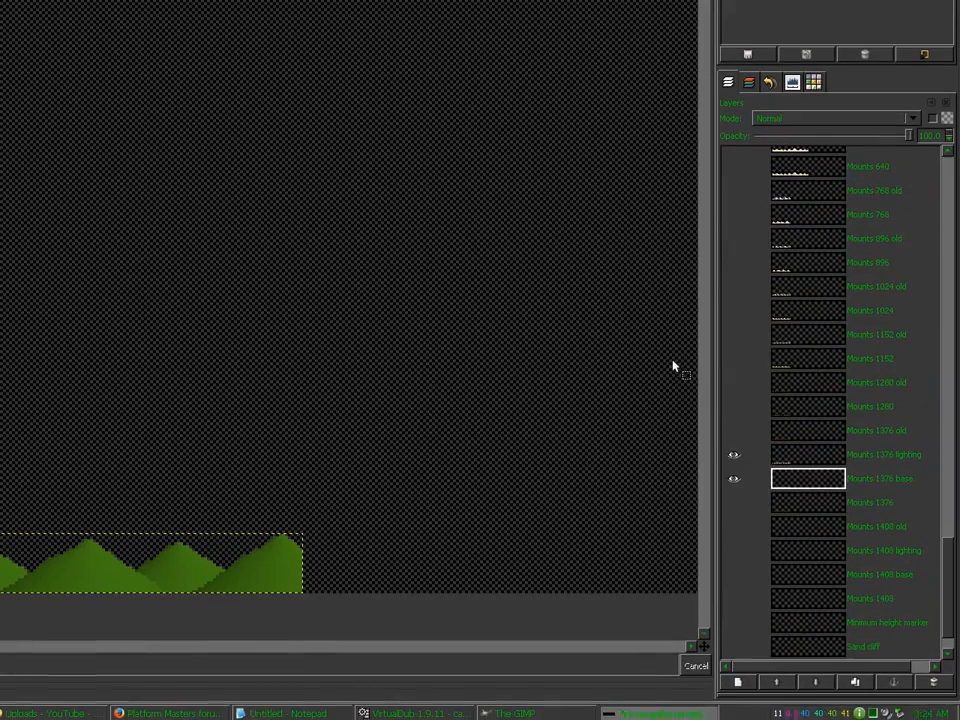
Step: Hide the base and paste the composite onto the Mounts 1376 layer shown alone
click(733, 477)
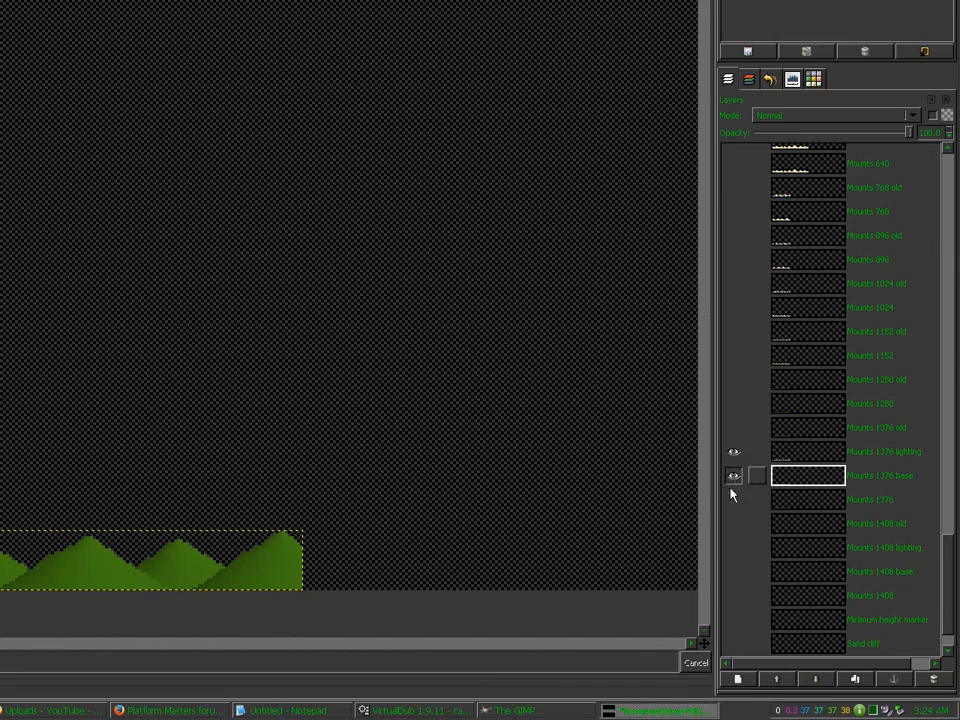
shift+click(732, 498)
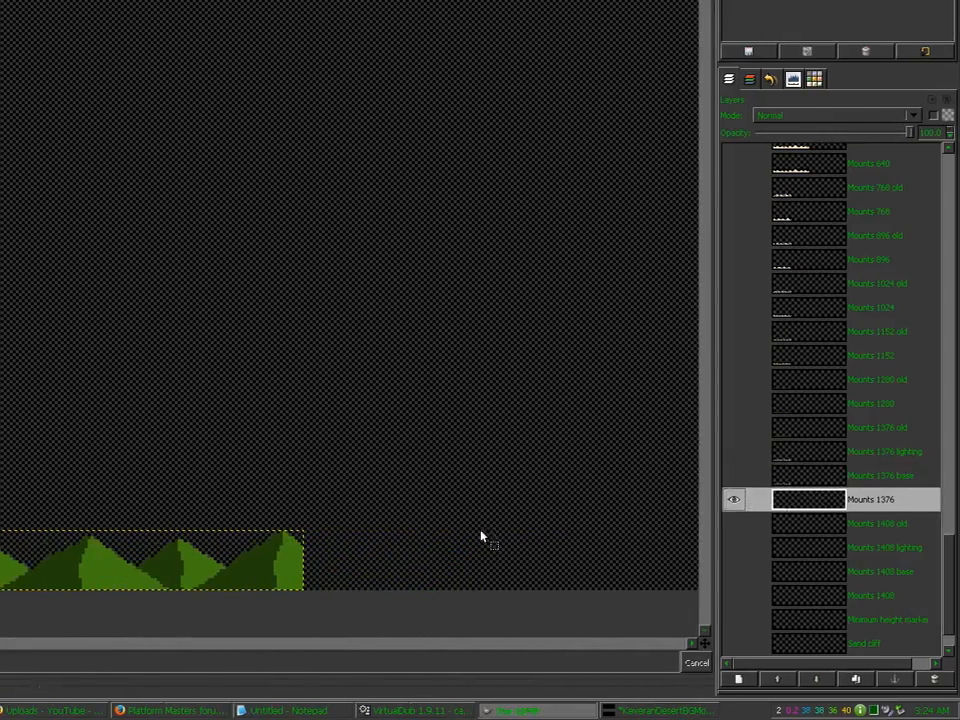
key(ctrl+v)
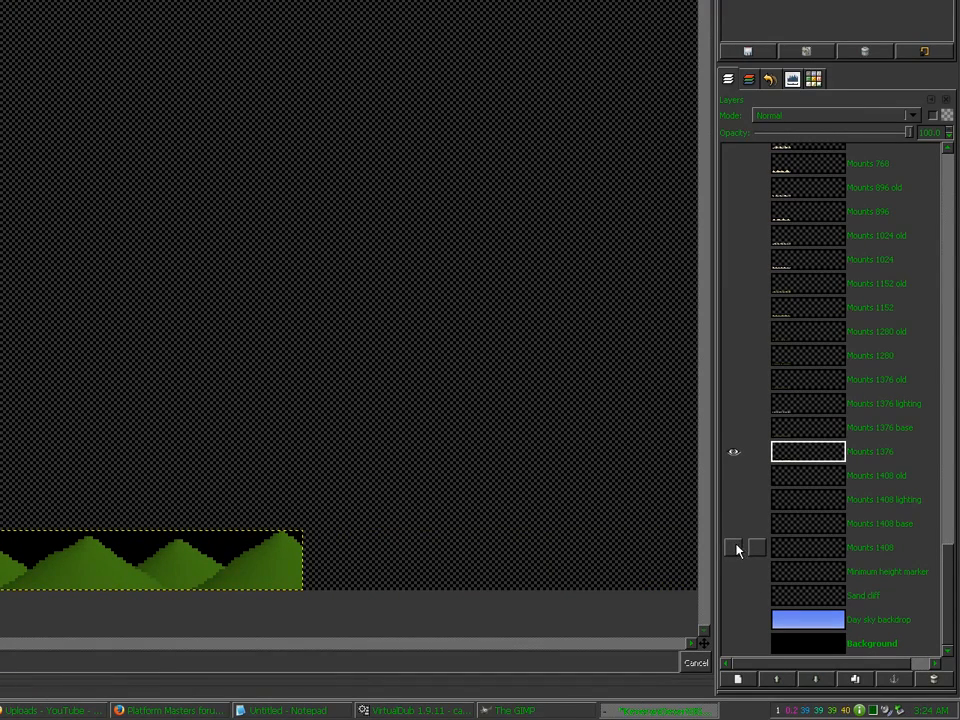
Step: Show the Mounts 1408 base and lighting layers, flatten them, then undo
shift+click(736, 549)
click(732, 522)
click(734, 549)
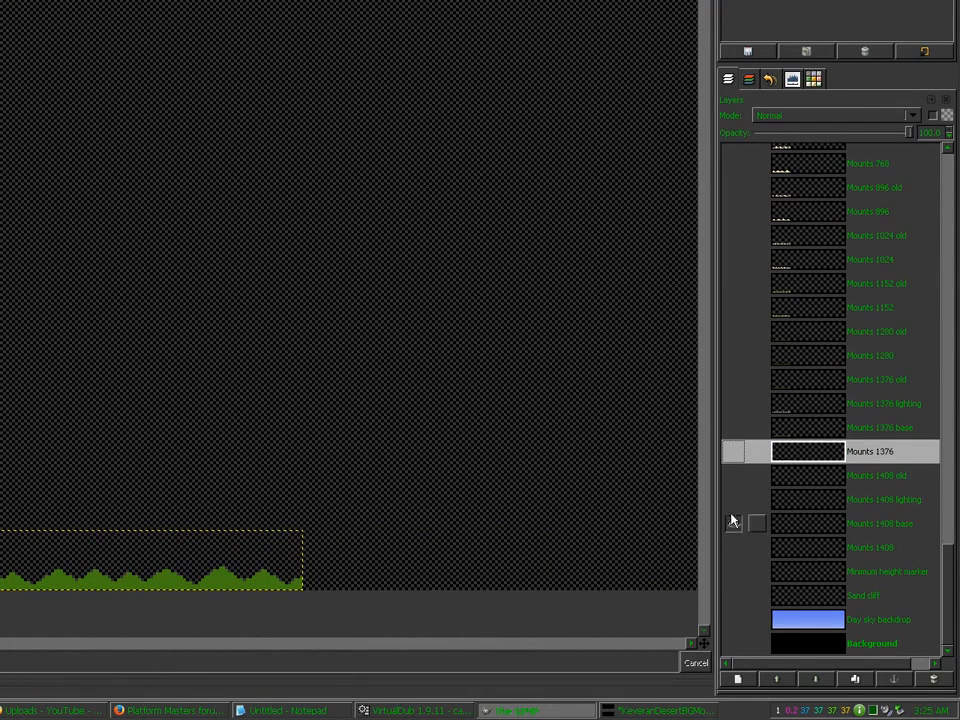
click(733, 499)
click(785, 503)
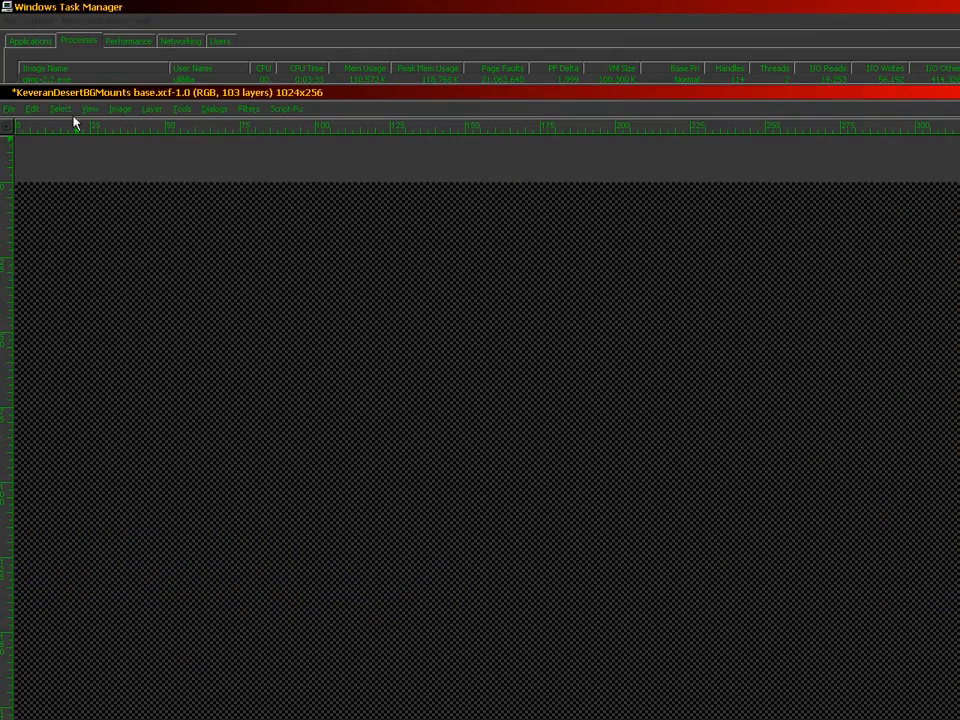
click(112, 109)
click(140, 310)
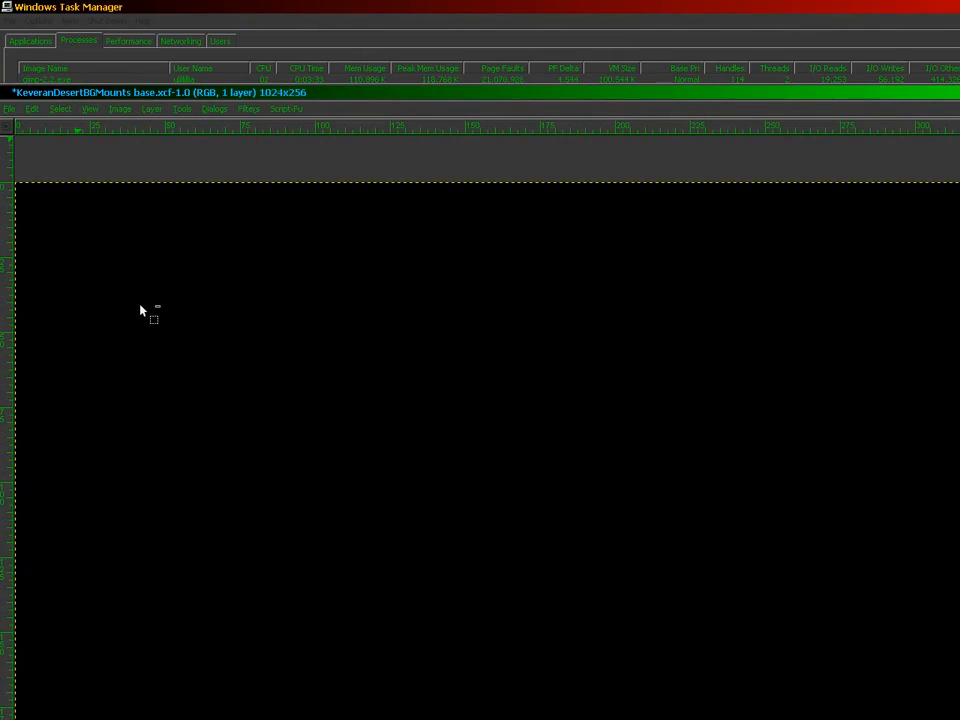
key(ctrl+z)
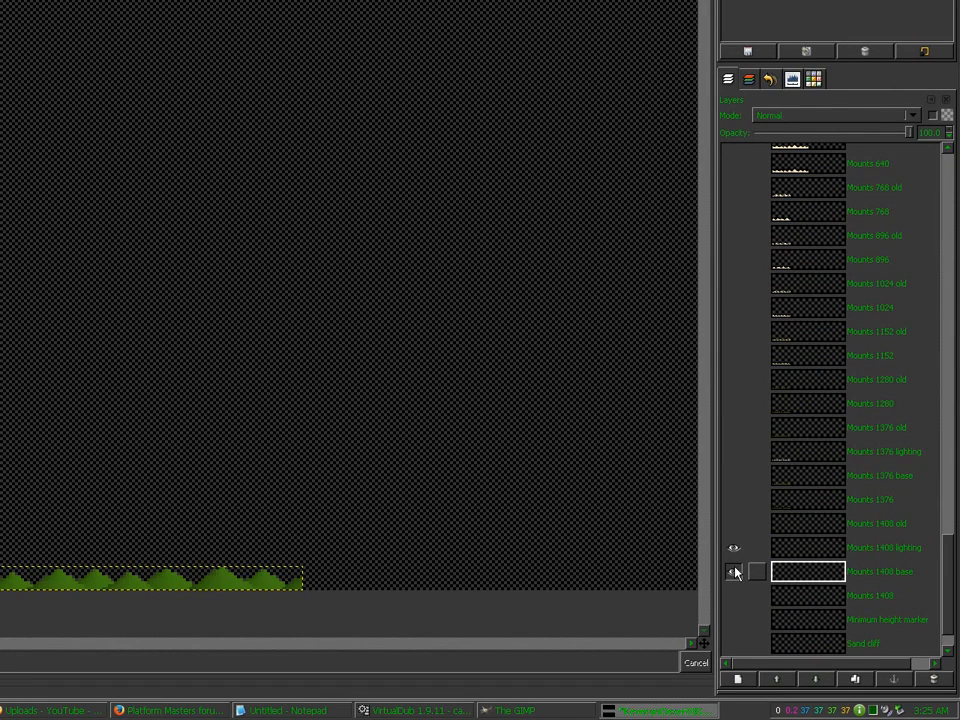
Step: Paste and anchor the composite into Mounts 1408, then save the image
click(735, 572)
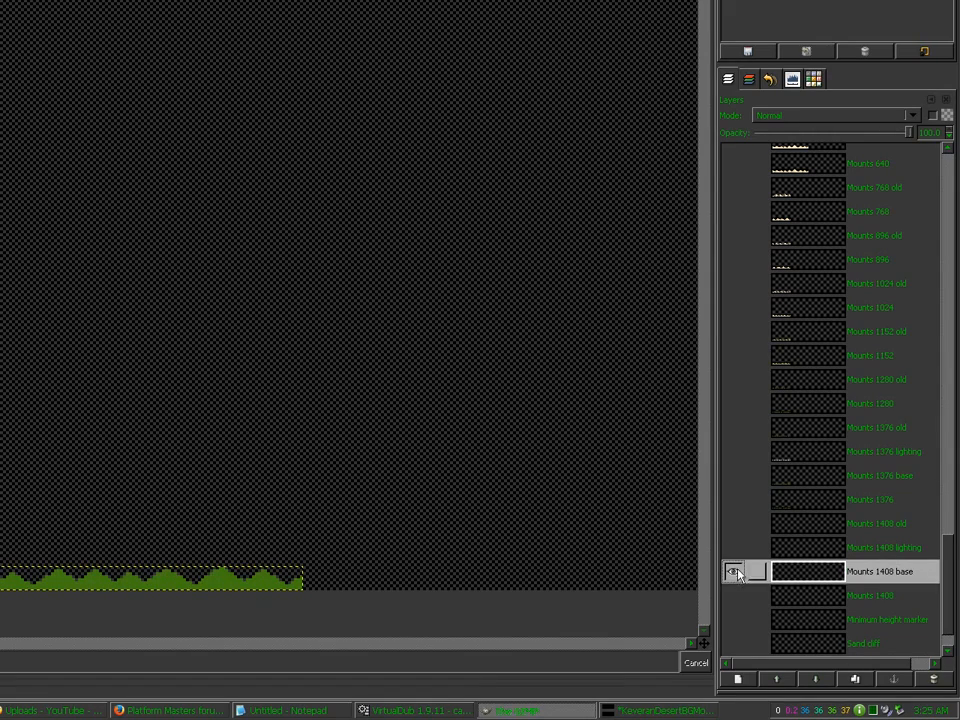
shift+click(738, 596)
click(784, 596)
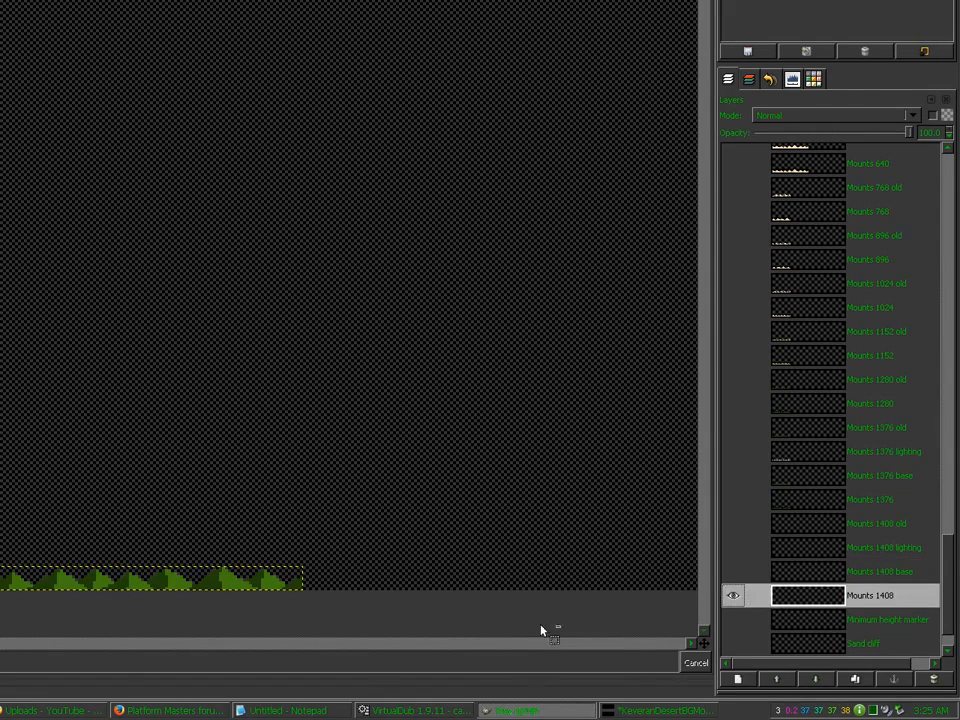
key(ctrl+v)
click(481, 623)
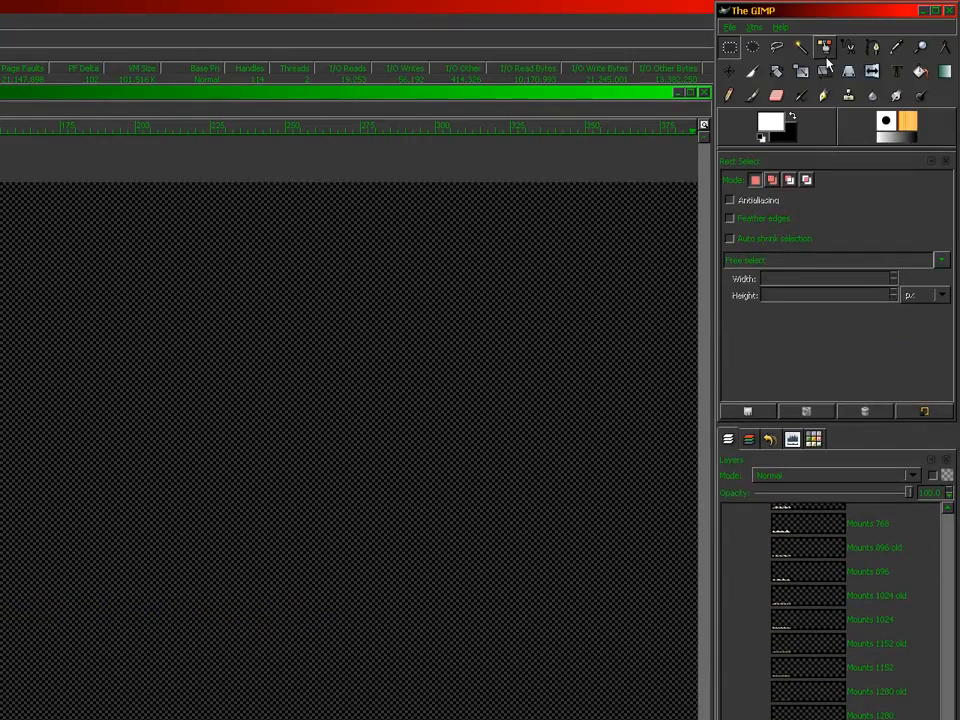
click(8, 108)
click(32, 213)
Step: Select the black sky on Mounts 1280 by colour and cut it away
click(821, 48)
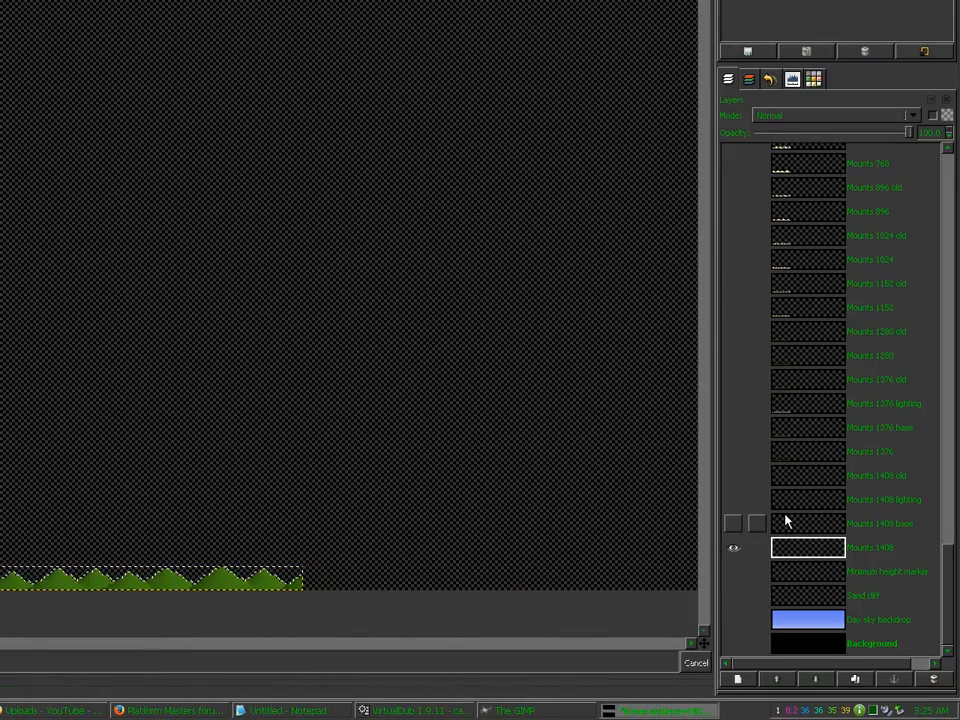
click(737, 455)
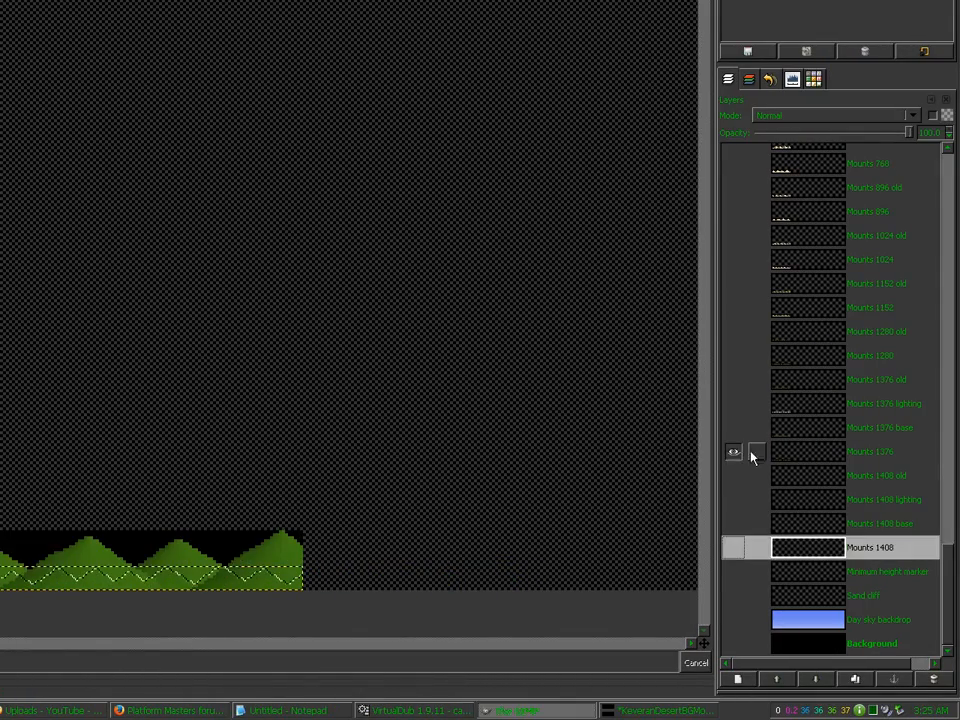
click(790, 455)
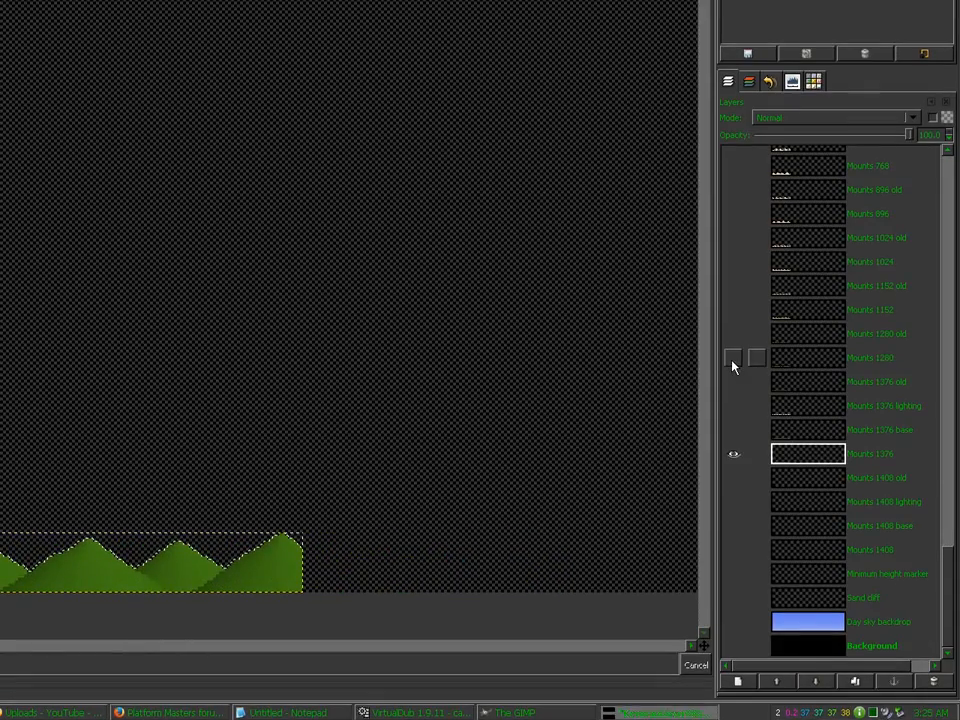
shift+click(732, 361)
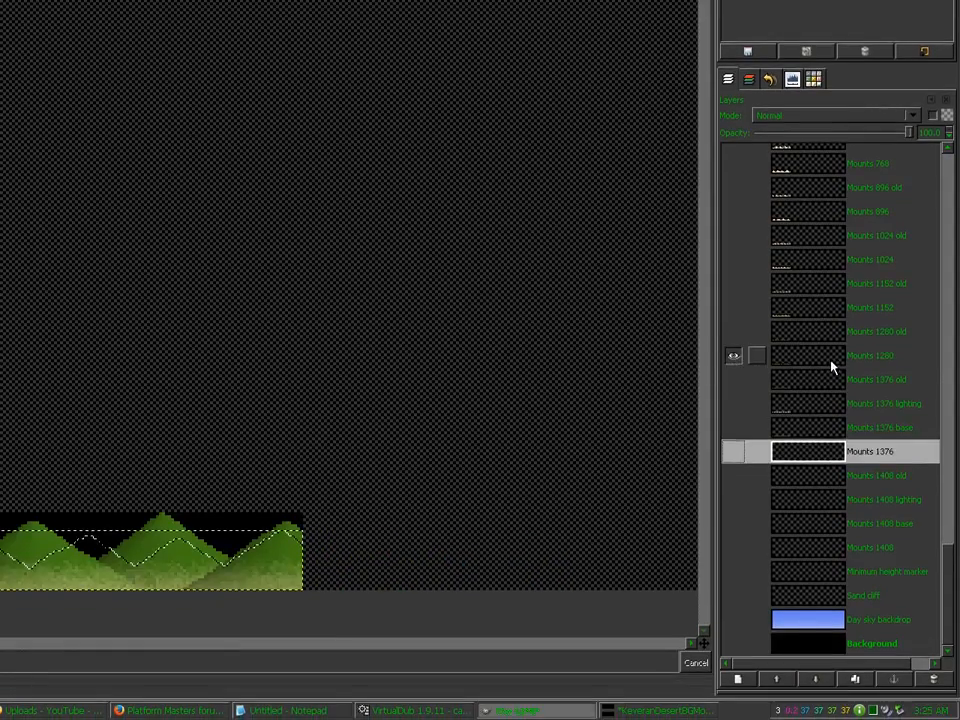
click(831, 361)
click(234, 537)
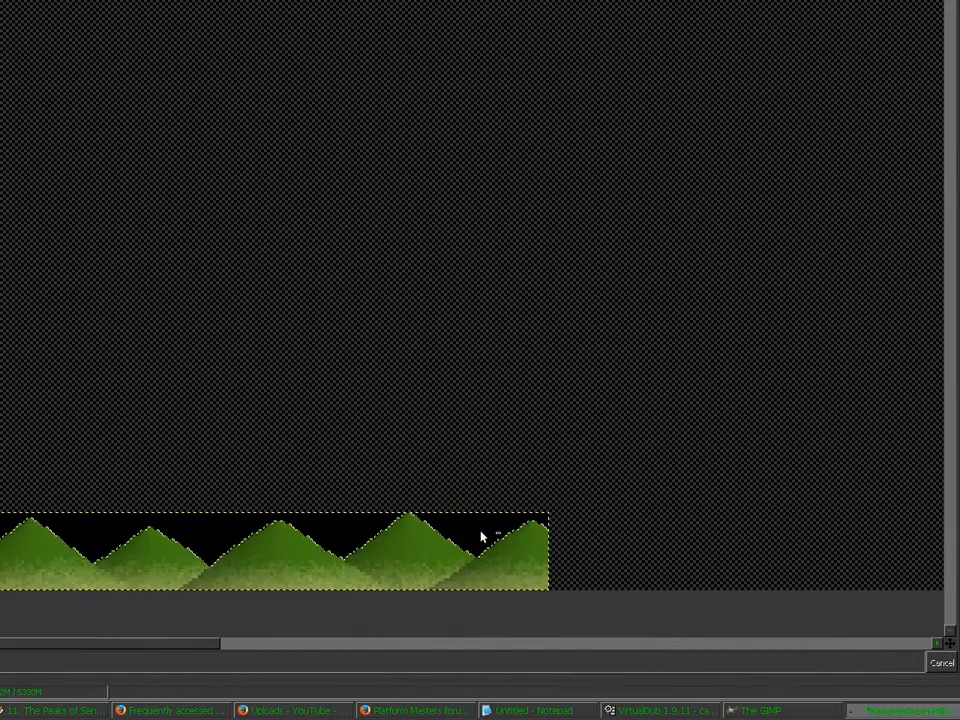
key(ctrl+x)
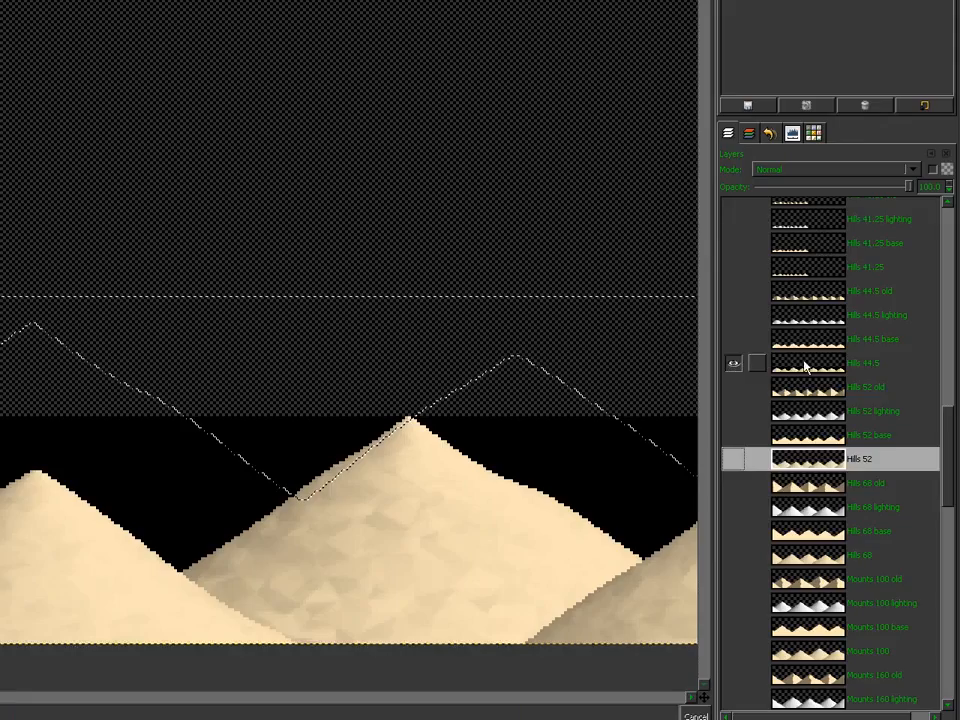
Step: Select and delete the black sky behind the Hills 44.5 sand hills
click(806, 366)
click(655, 407)
key(Delete)
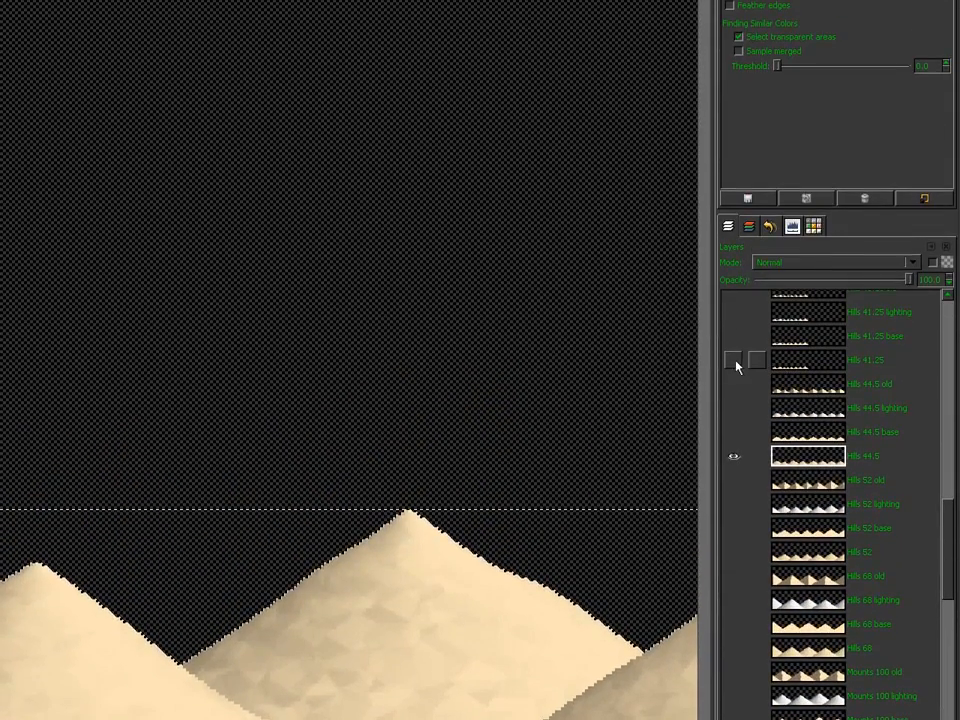
Step: Show Hills 41.25, then activate Hills 40 and select its black sky by colour
shift+click(735, 364)
click(805, 362)
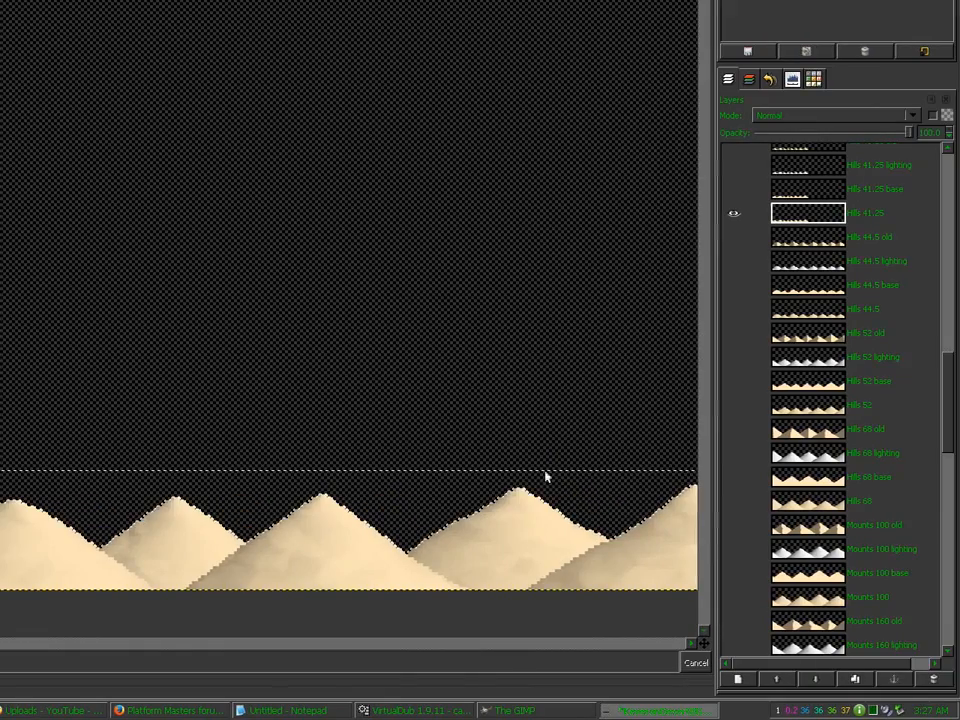
drag(957, 433, 952, 418)
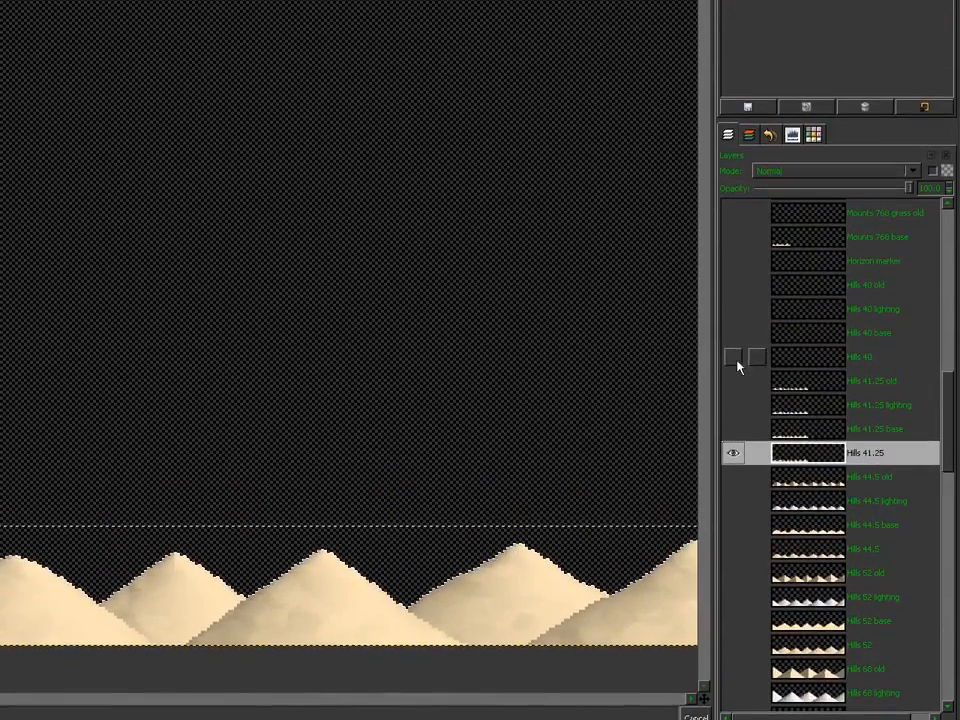
click(800, 303)
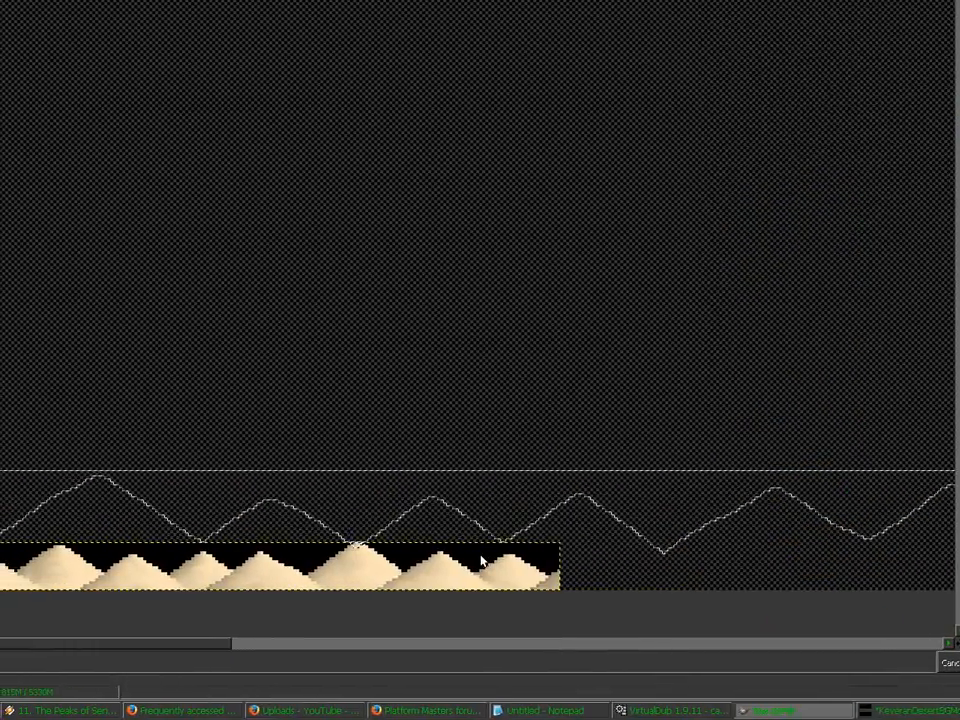
click(481, 560)
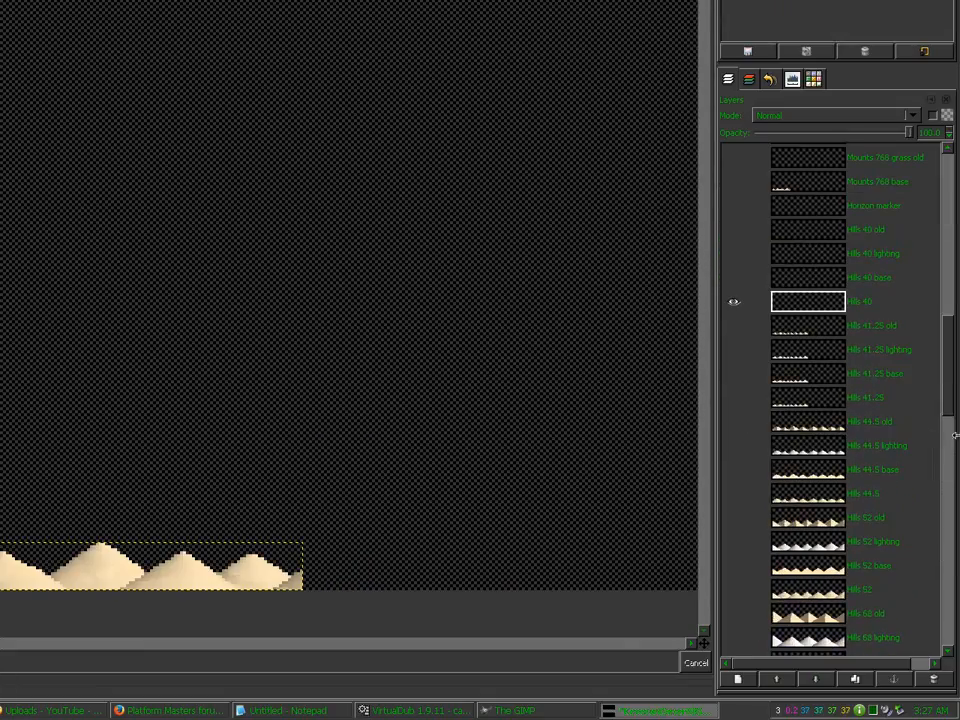
drag(951, 407, 943, 595)
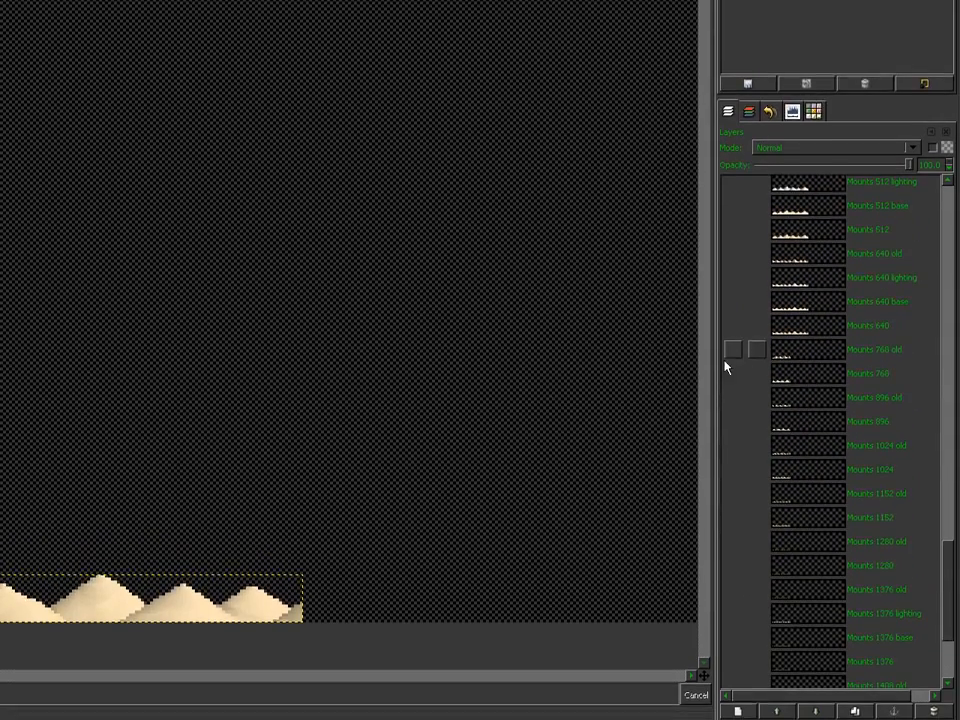
Step: Show the Mounts 768 dunes and its old layer, fading the old layer for reference
click(733, 342)
click(733, 336)
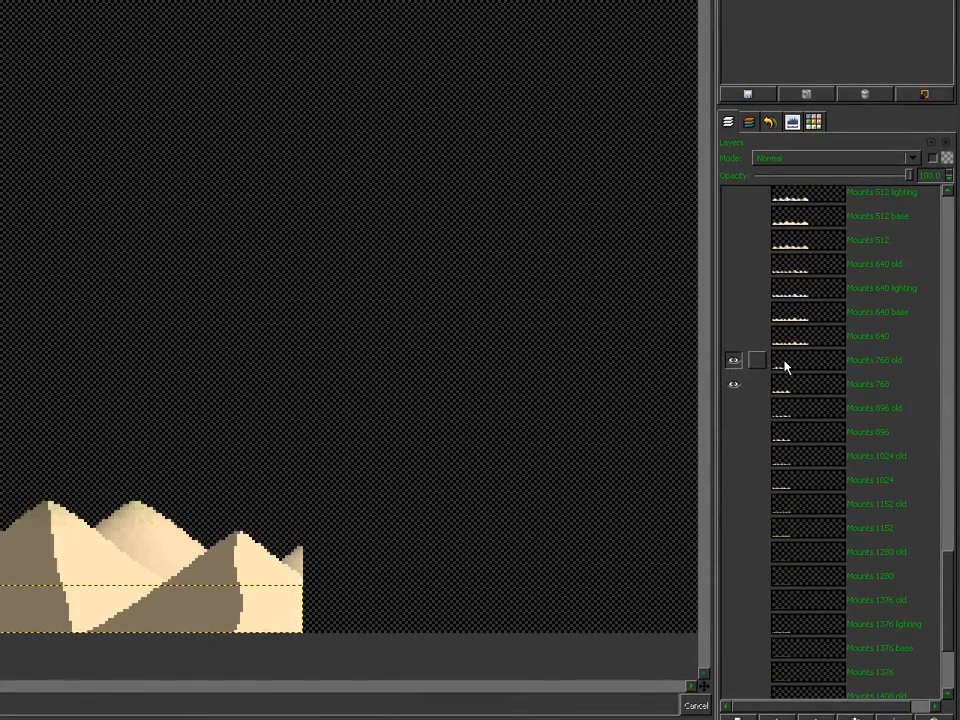
click(785, 368)
scroll(780, 176, down, 5)
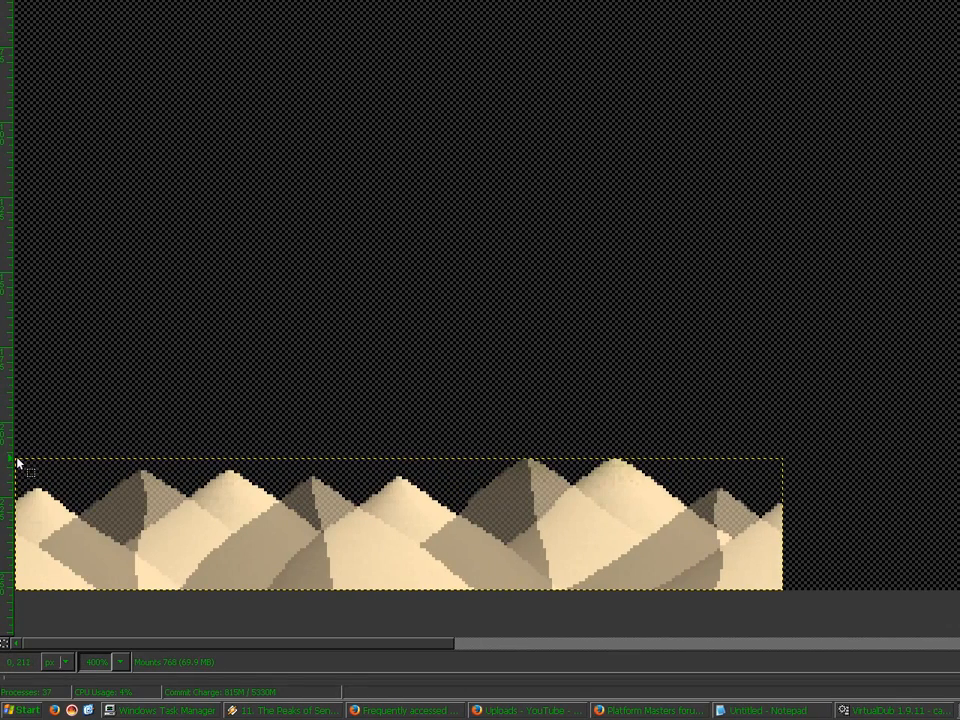
Step: Cut the 28 px left strip, move the dunes 28 px left, and anchor the strip at the right end
drag(16, 460, 103, 595)
key(ctrl+x)
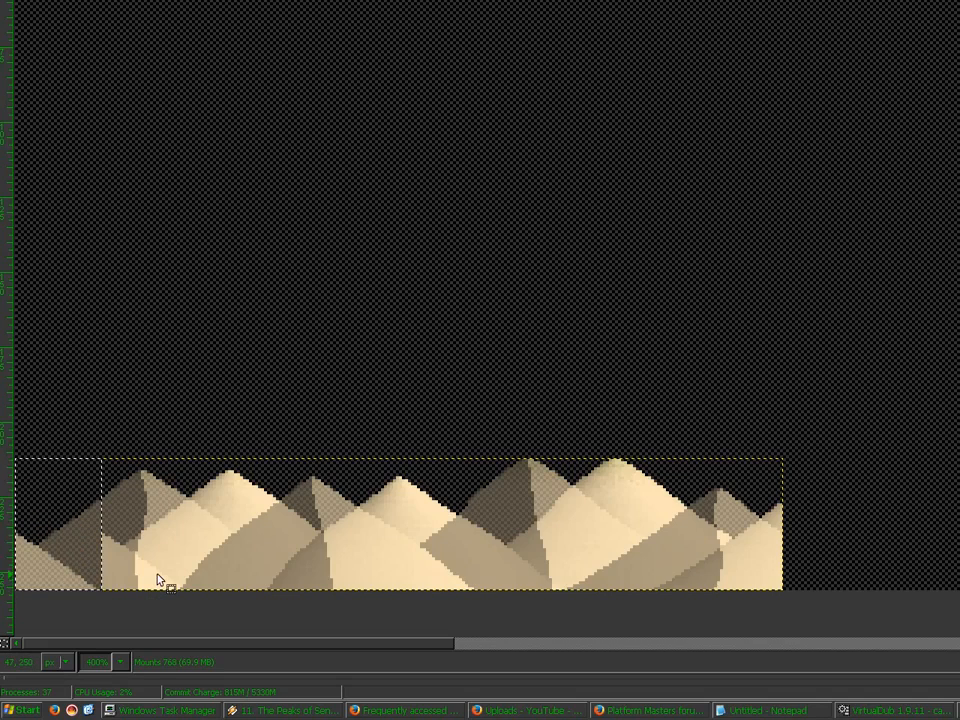
key(ctrl+a)
drag(157, 581, 52, 584)
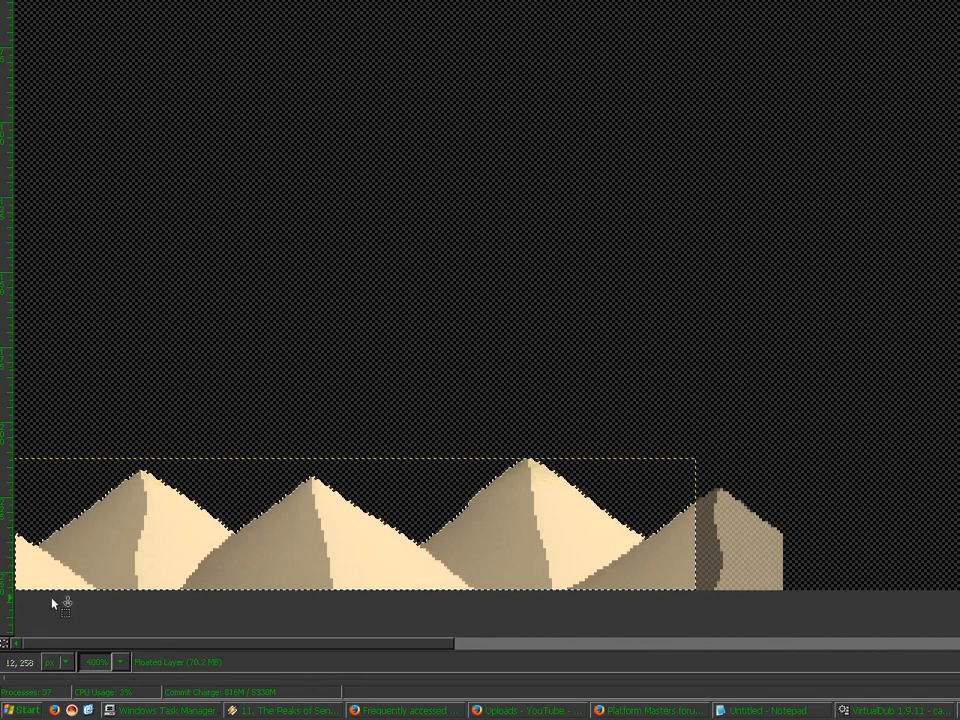
key(ctrl+v)
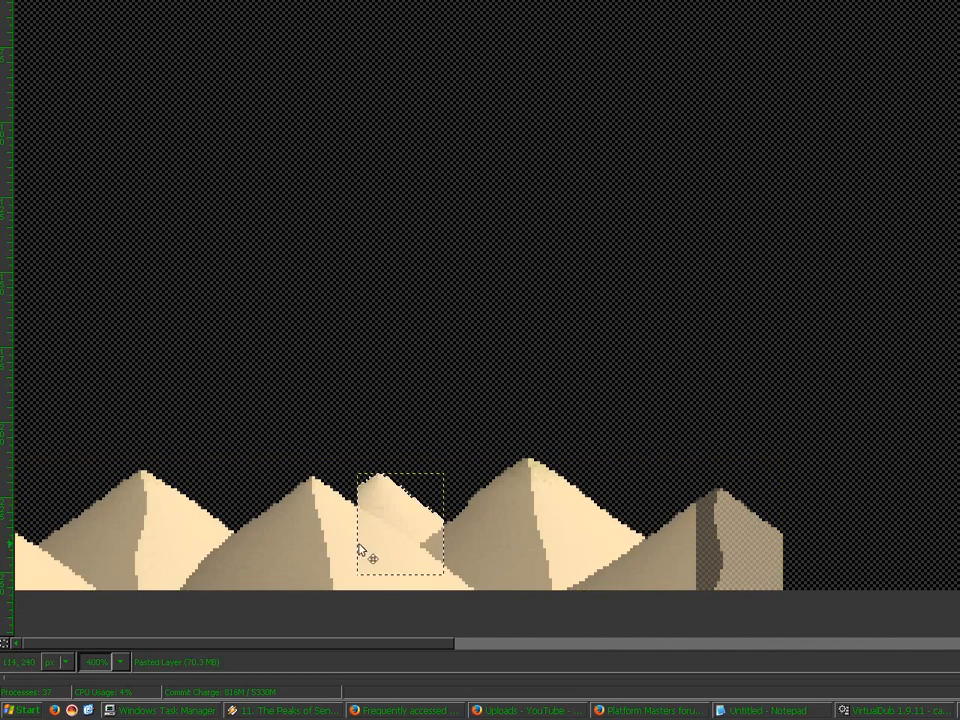
drag(364, 553, 706, 558)
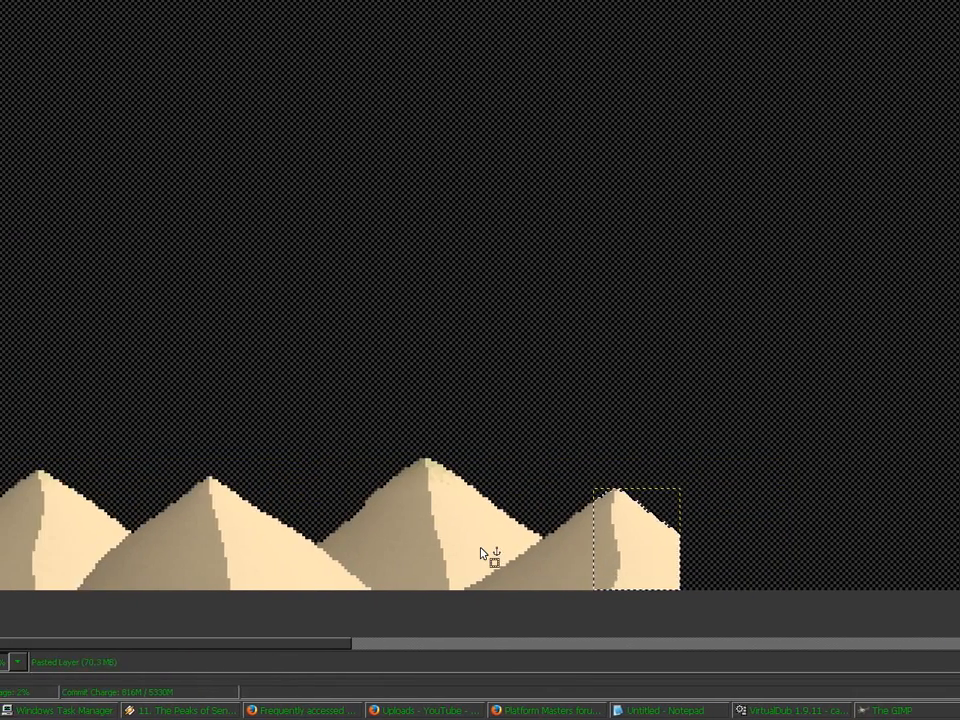
click(358, 556)
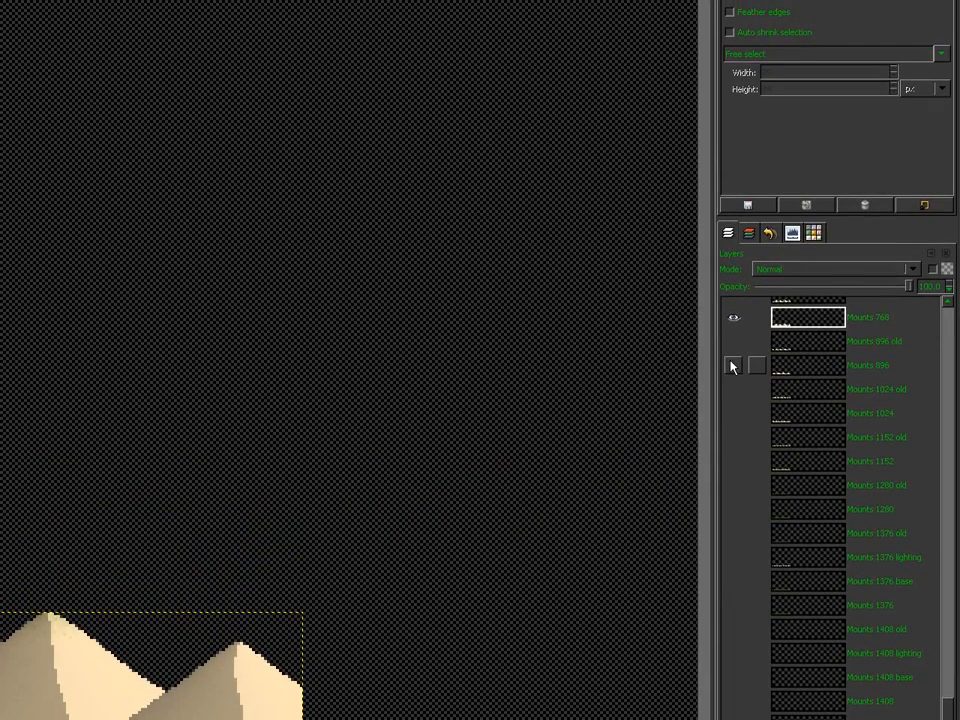
Step: Hide Mounts 768, show Mounts 896 with its old layer at 60 opacity, then view Mounts 1280
shift+click(731, 362)
click(732, 343)
click(798, 344)
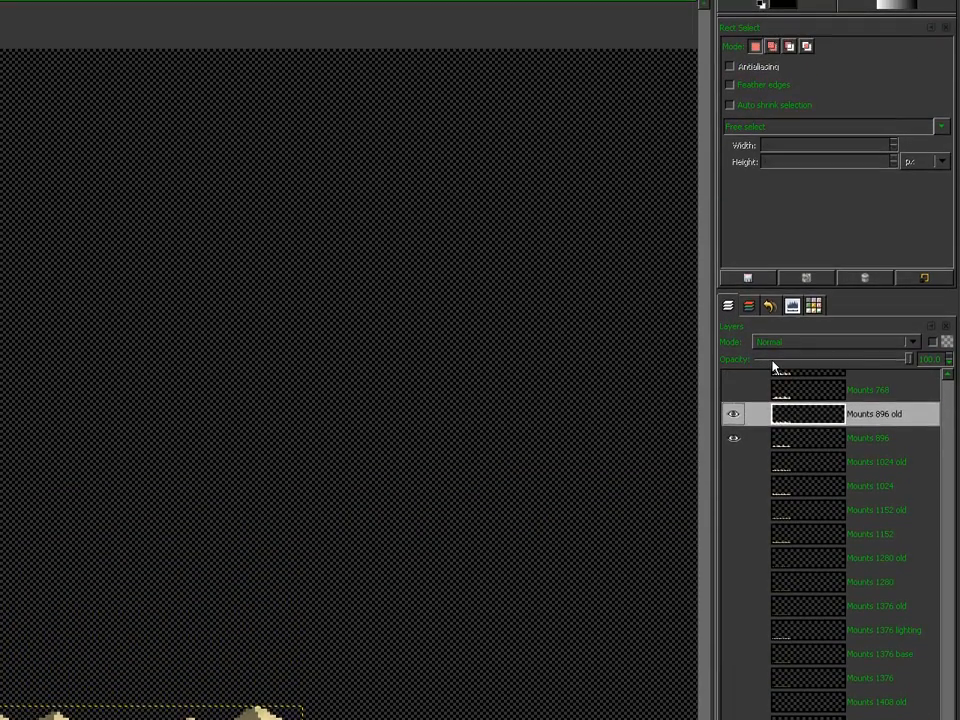
click(773, 361)
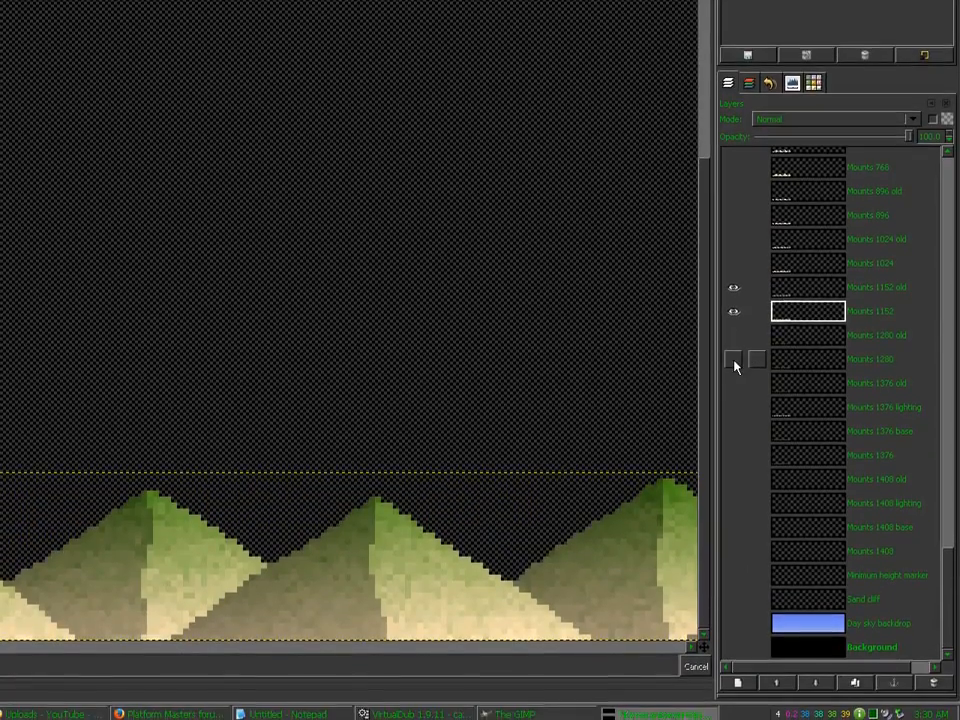
shift+click(734, 363)
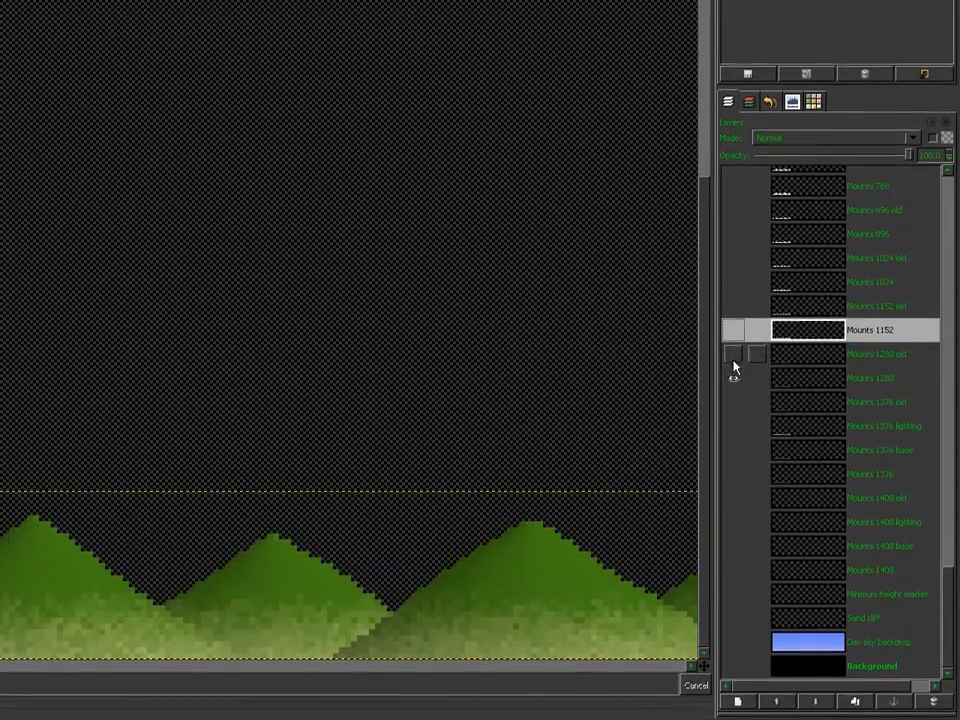
Step: Show Mounts 1280 old at reduced opacity, make Mounts 1280 active, and compare against the old shading
click(733, 358)
click(802, 355)
click(793, 157)
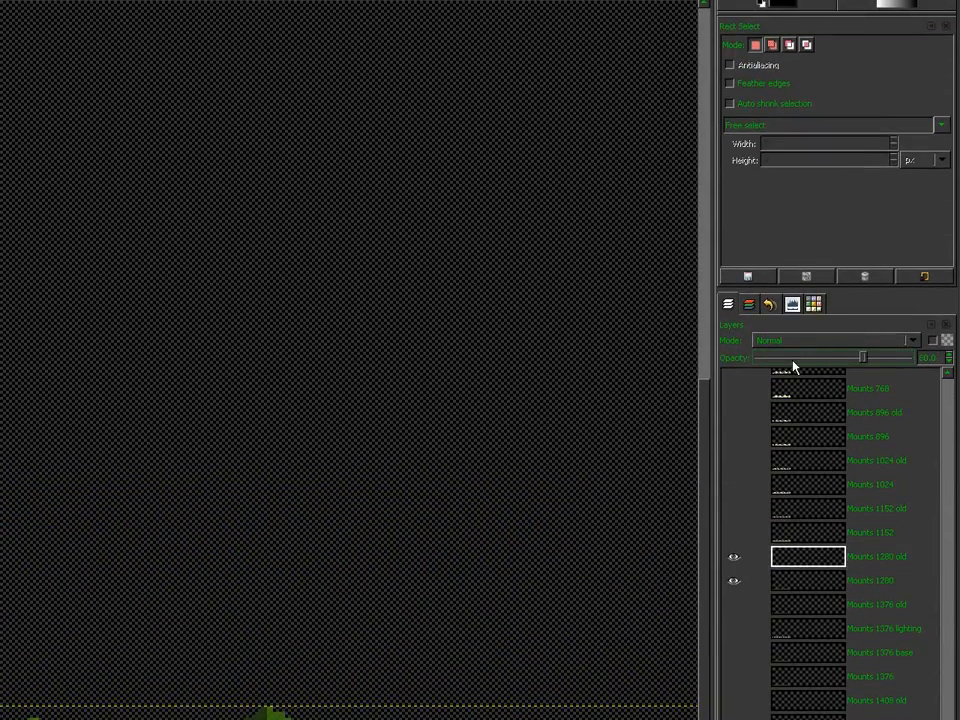
click(793, 361)
click(788, 581)
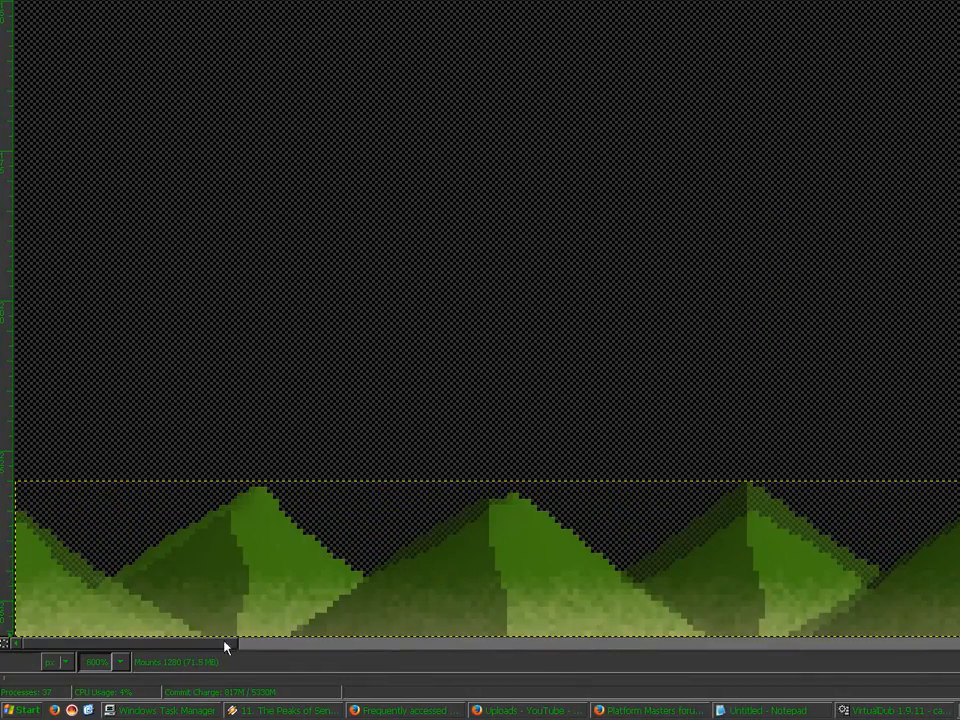
drag(214, 648, 272, 666)
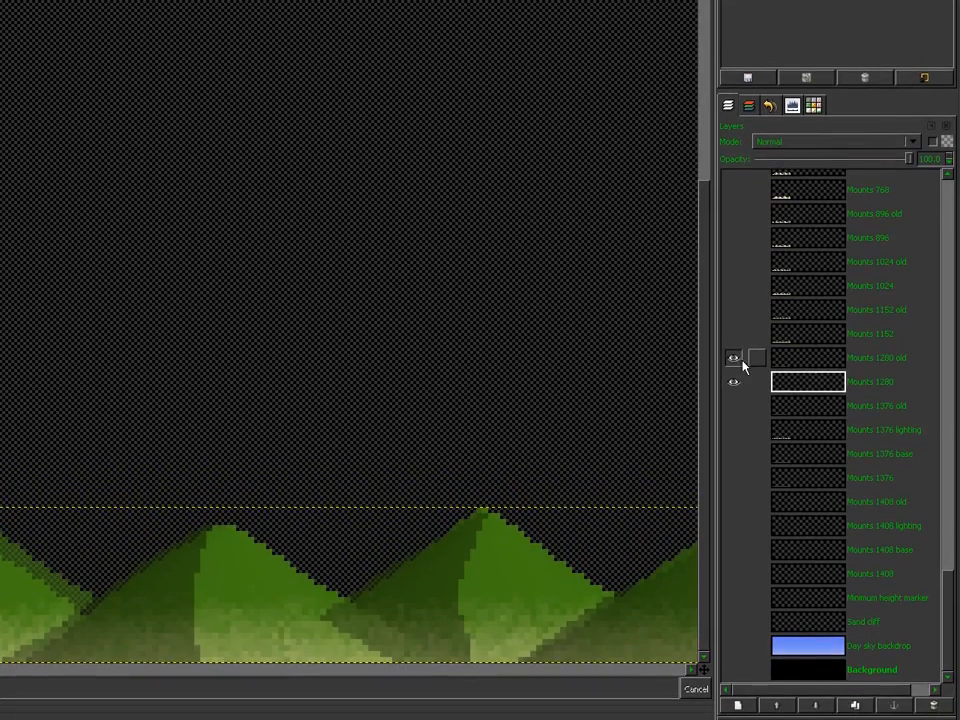
click(735, 364)
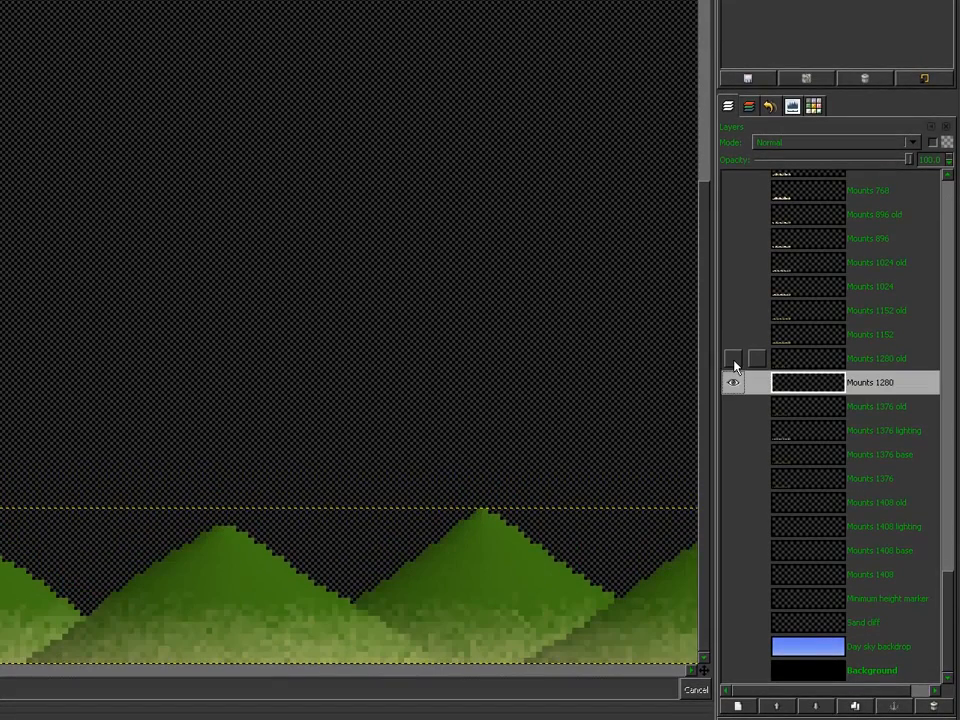
click(735, 364)
click(735, 364)
click(735, 364)
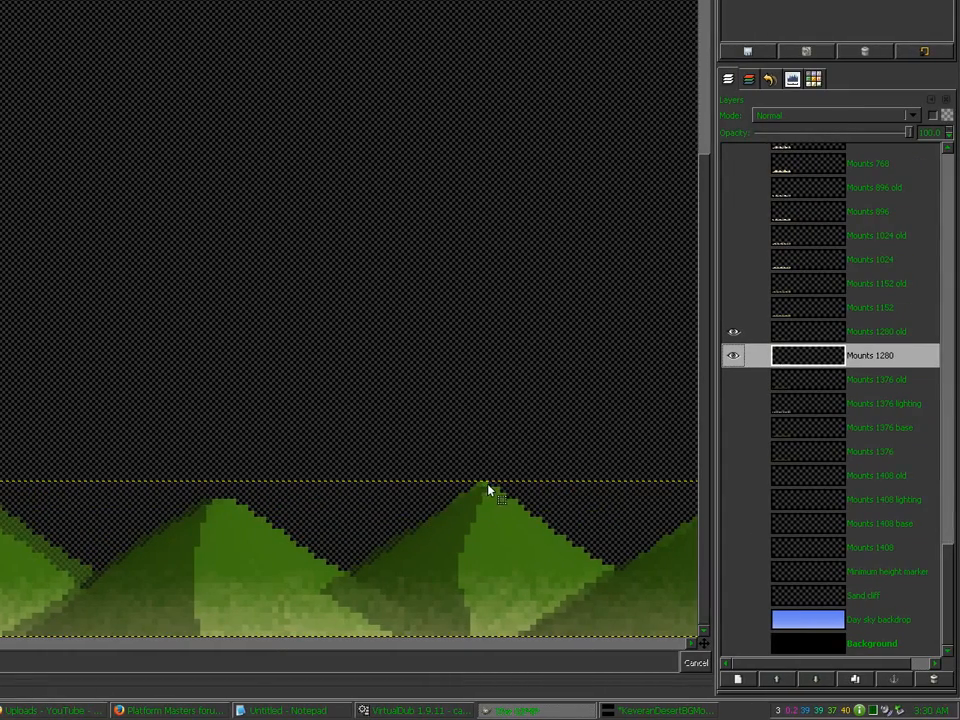
Step: Cut a left band of the Mounts 1280 mountains, shift the layer 88 px left, and anchor a pasted piece
drag(488, 489, 448, 537)
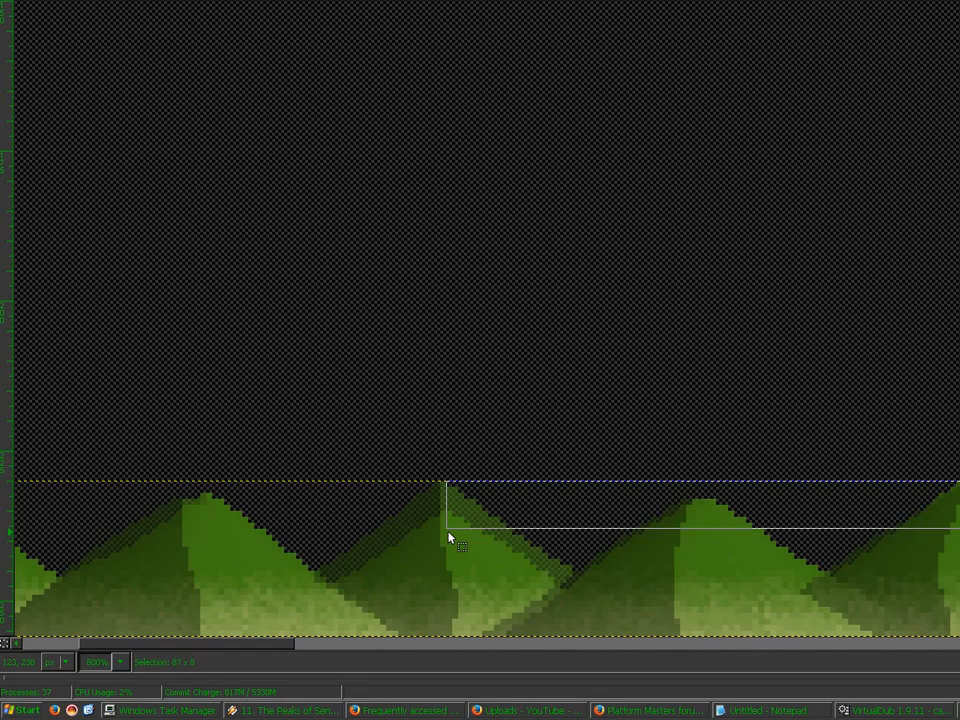
drag(448, 532, 448, 532)
click(388, 571)
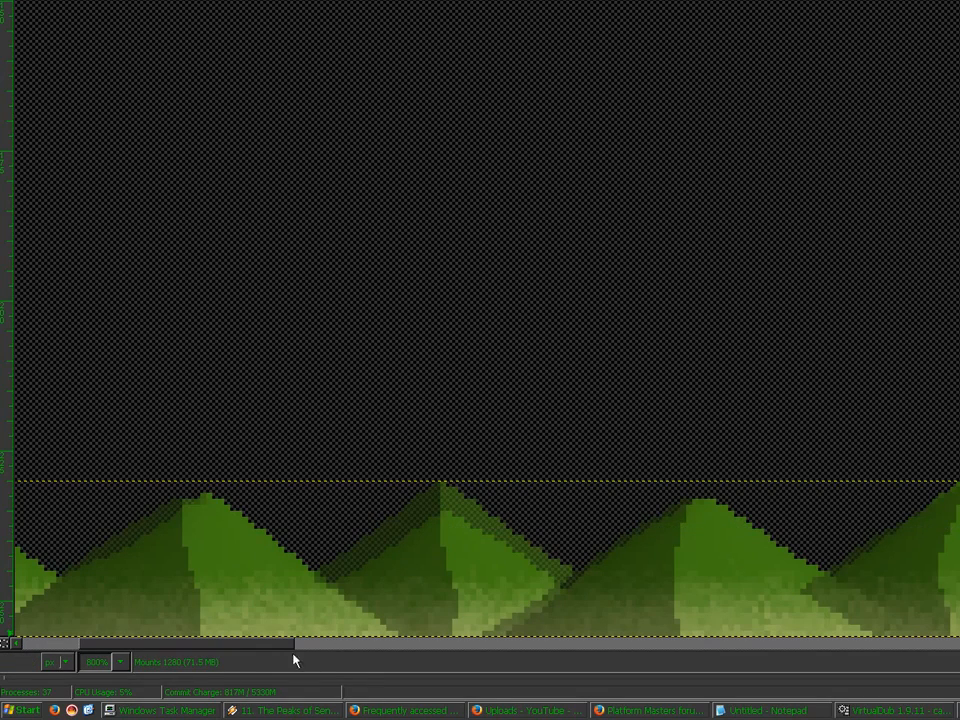
drag(286, 646, 129, 627)
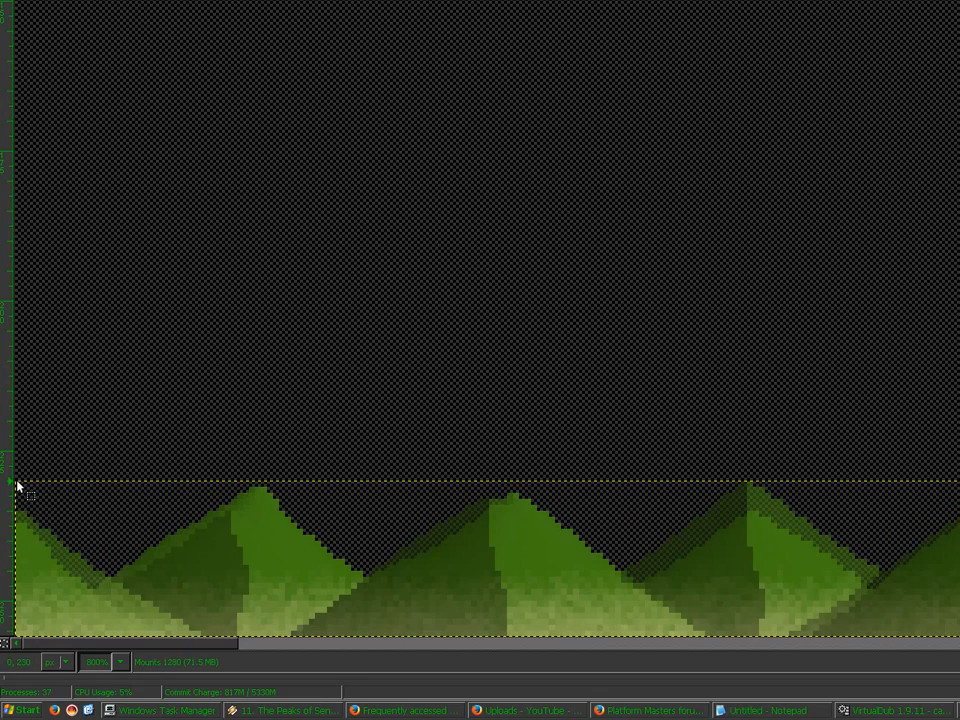
drag(17, 487, 537, 642)
key(ctrl+c)
key(ctrl+v)
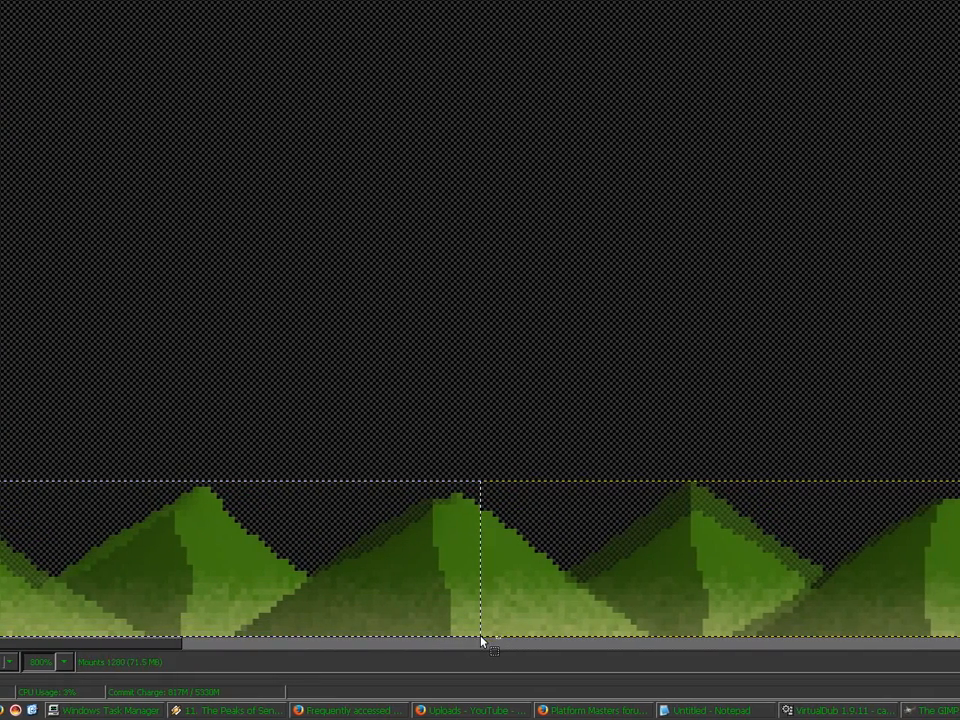
key(ctrl+x)
key(m)
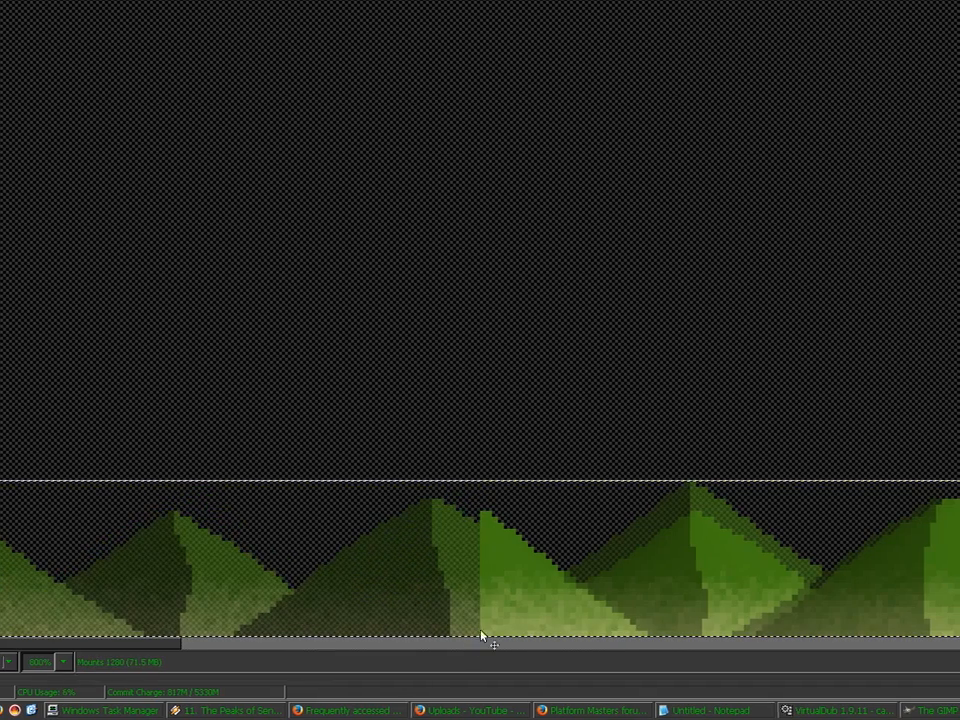
drag(503, 608, 43, 608)
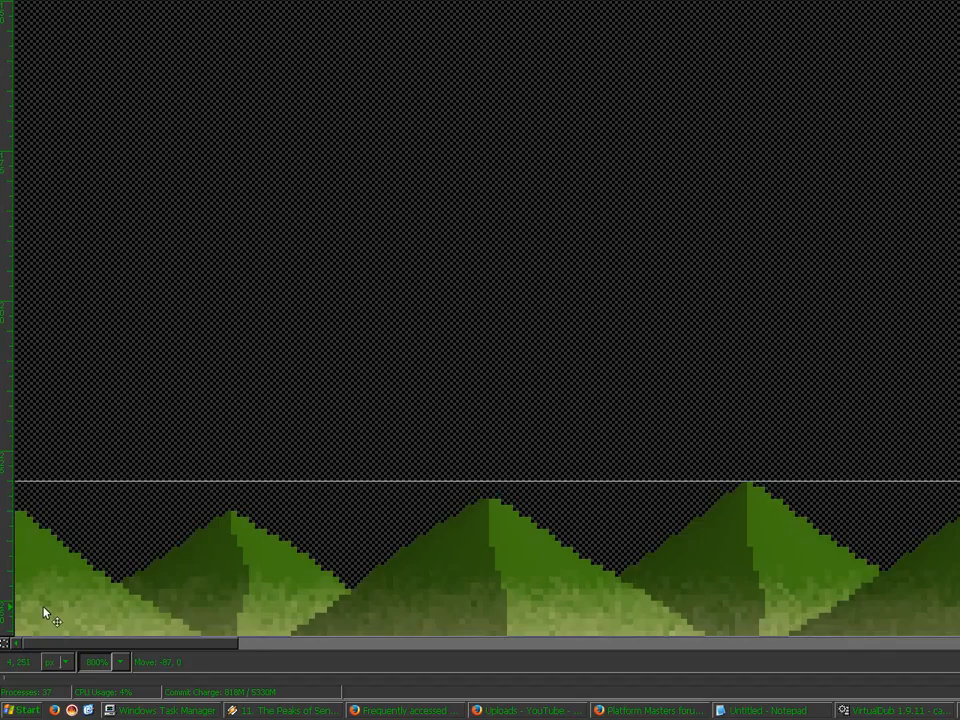
key(r)
key(ctrl+v)
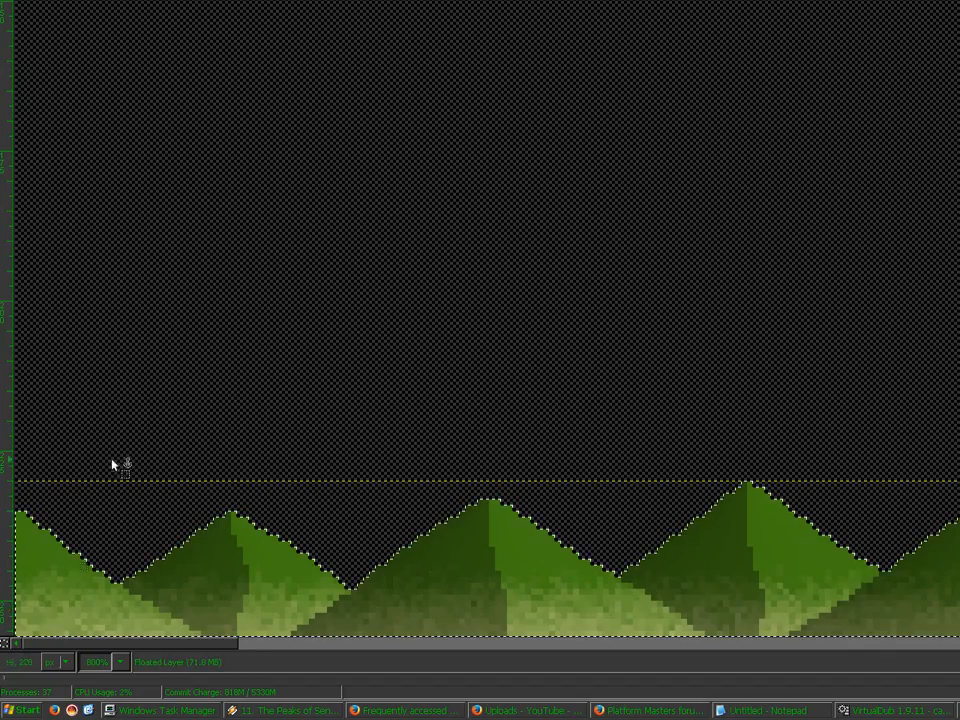
click(135, 405)
Step: Paste the mountains again, slide them right into place, anchor them, and hide Mounts 1280 old
key(ctrl+v)
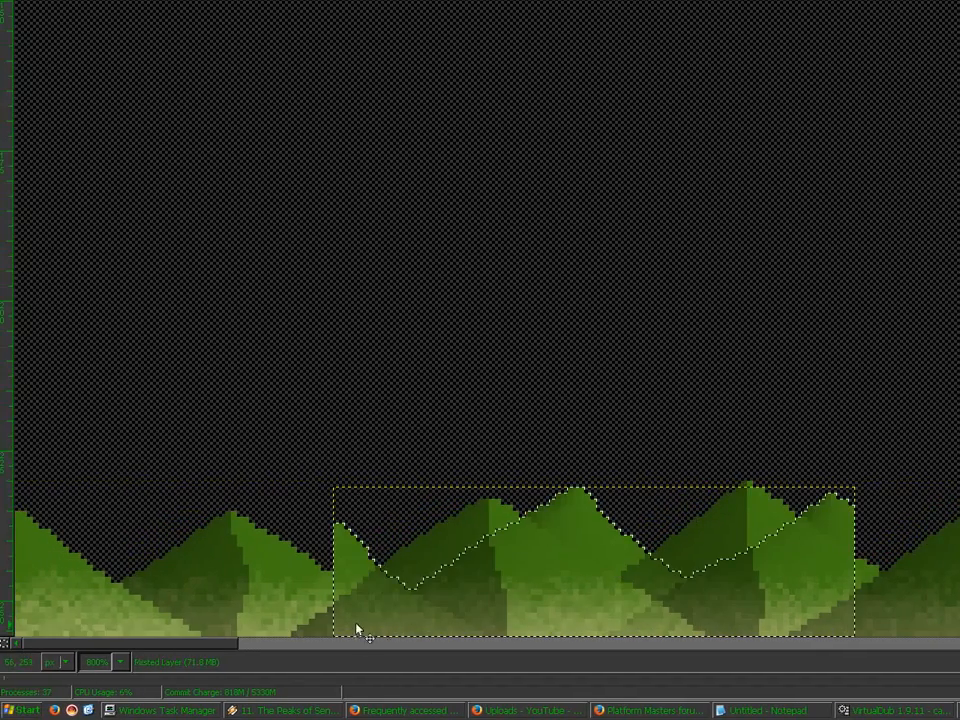
drag(356, 624, 573, 627)
click(473, 579)
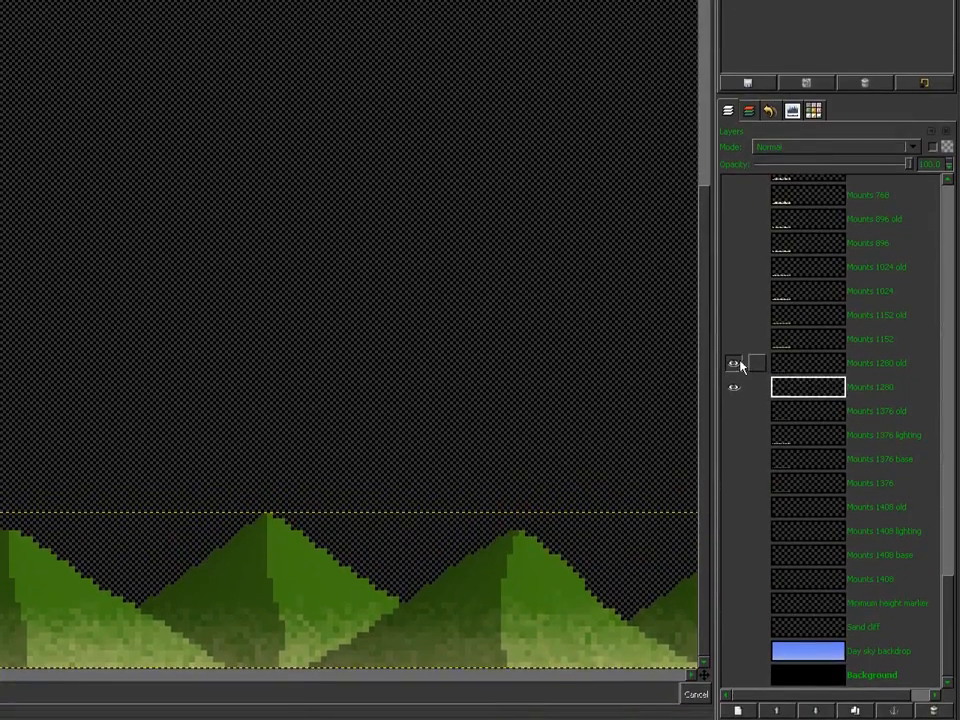
click(734, 364)
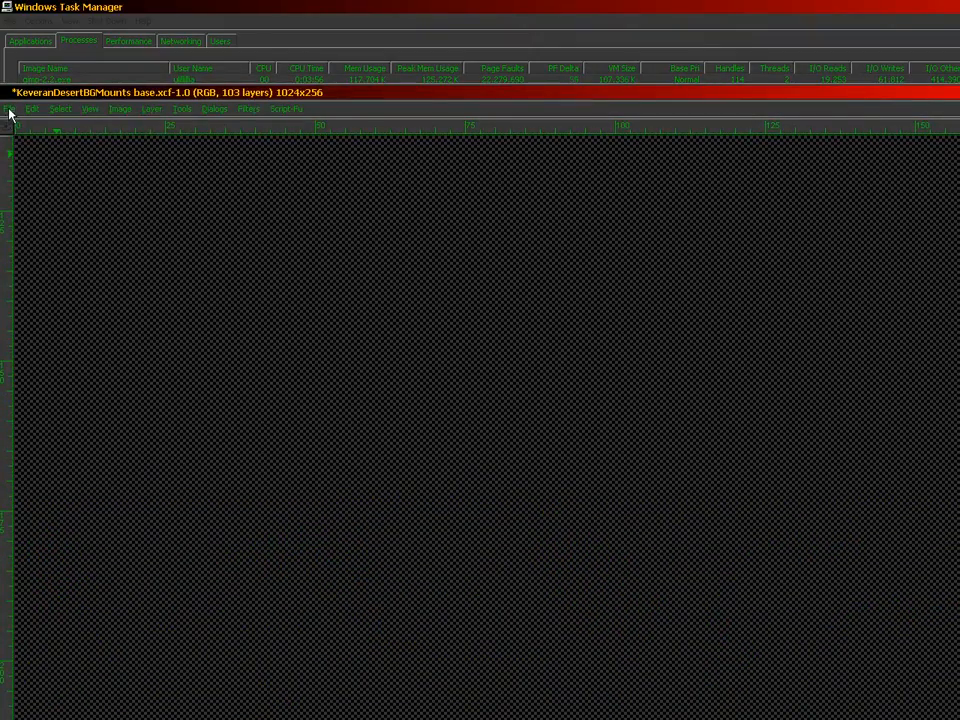
Step: Save the project and zoom out to view more of the row
click(9, 108)
click(30, 211)
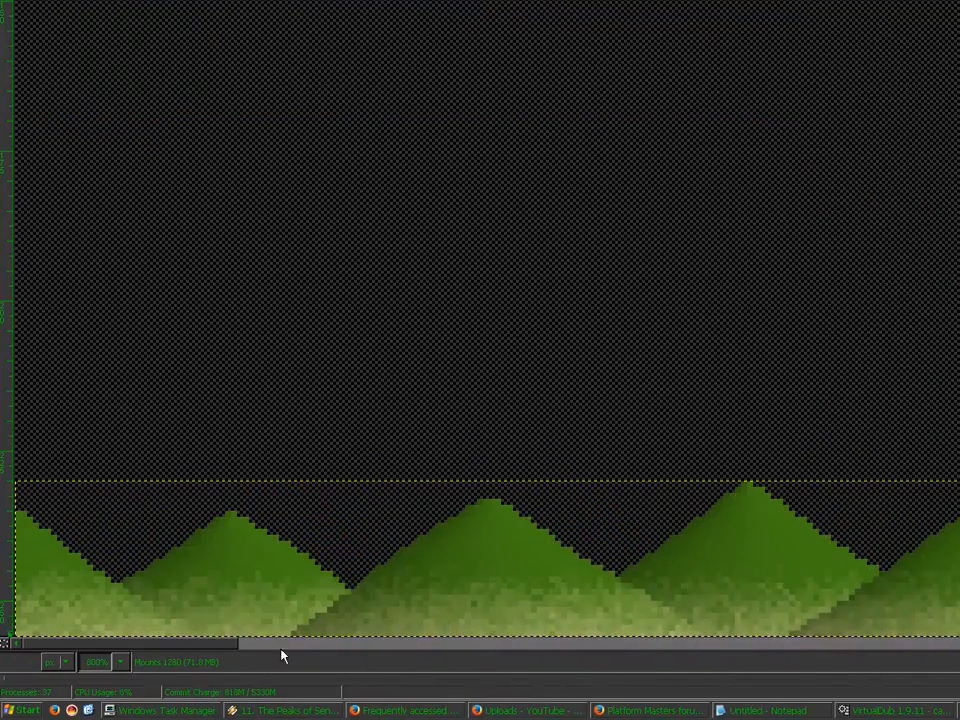
drag(222, 650, 303, 662)
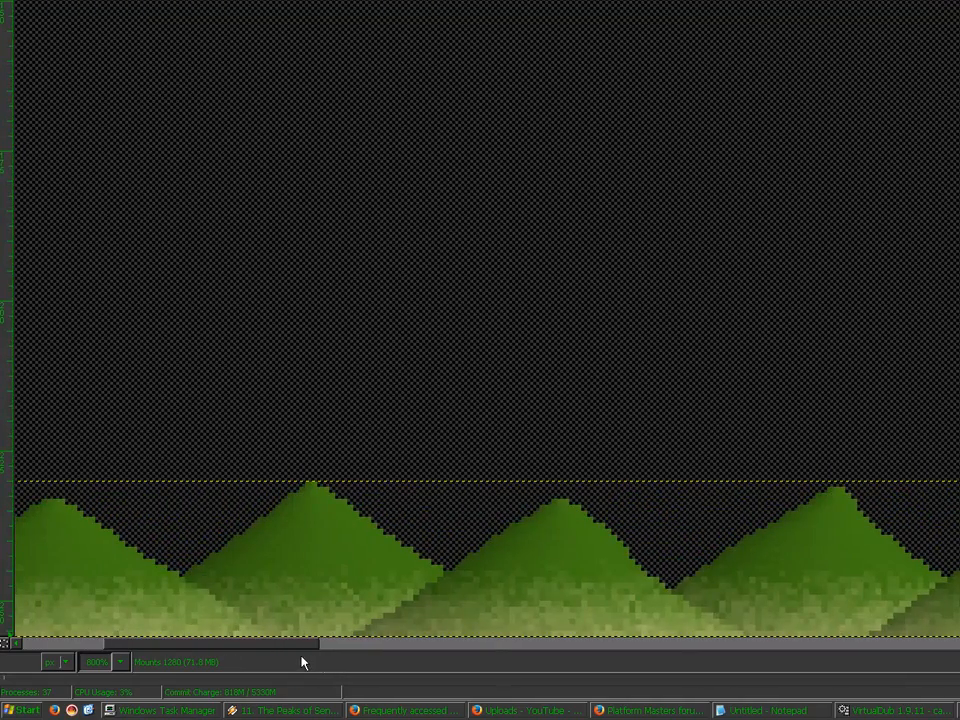
key(3)
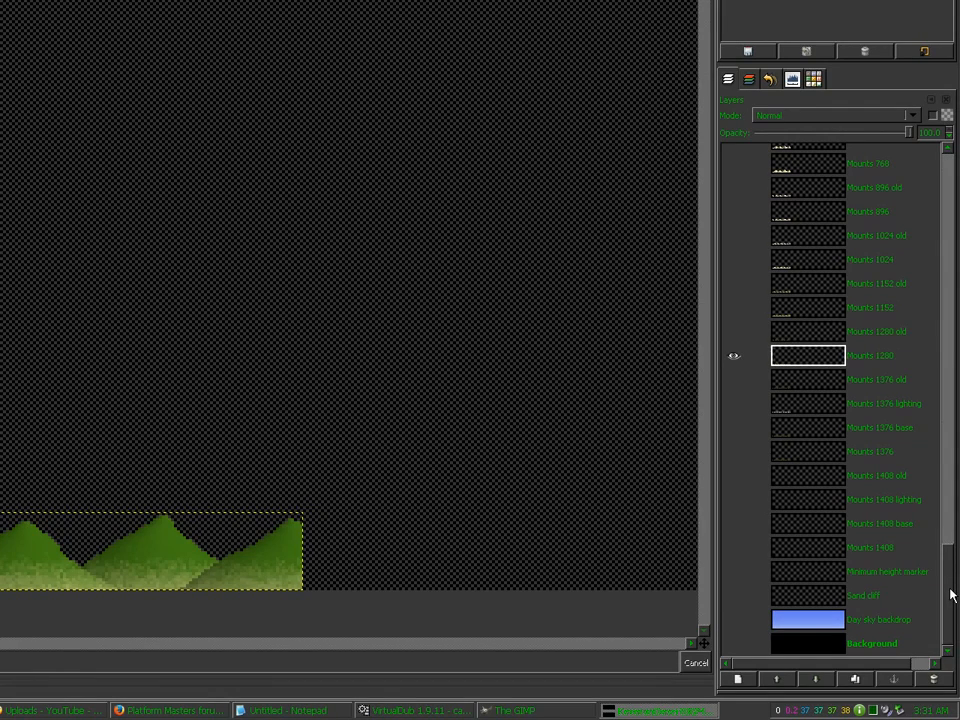
Step: Show and select Hills 40, and set Rect Select to fixed size with width 1 and height 322
drag(950, 594, 950, 355)
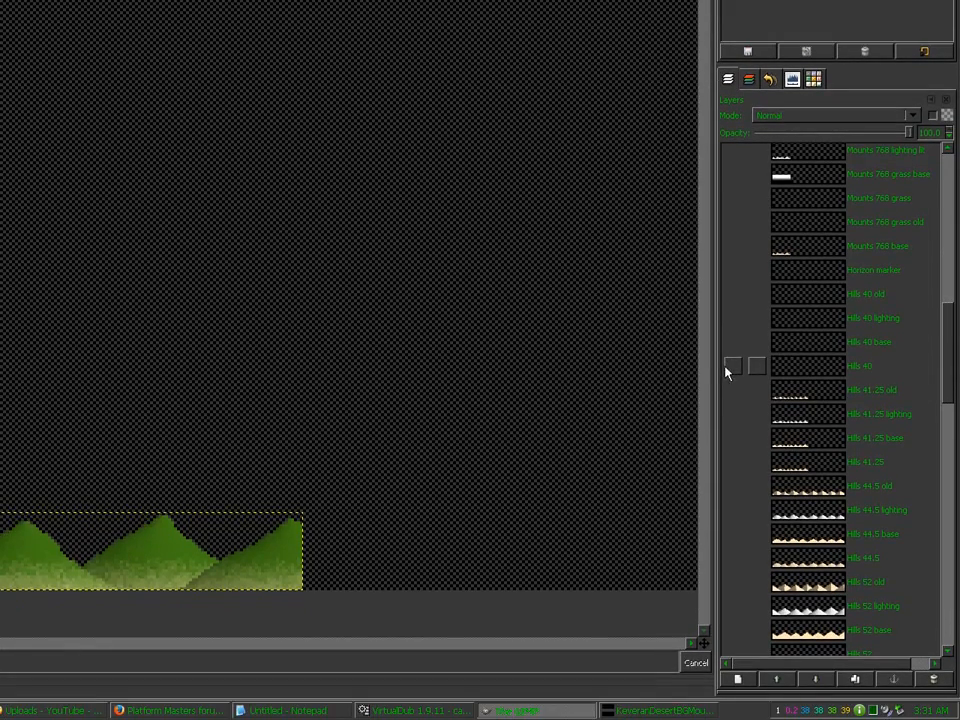
click(726, 367)
click(784, 367)
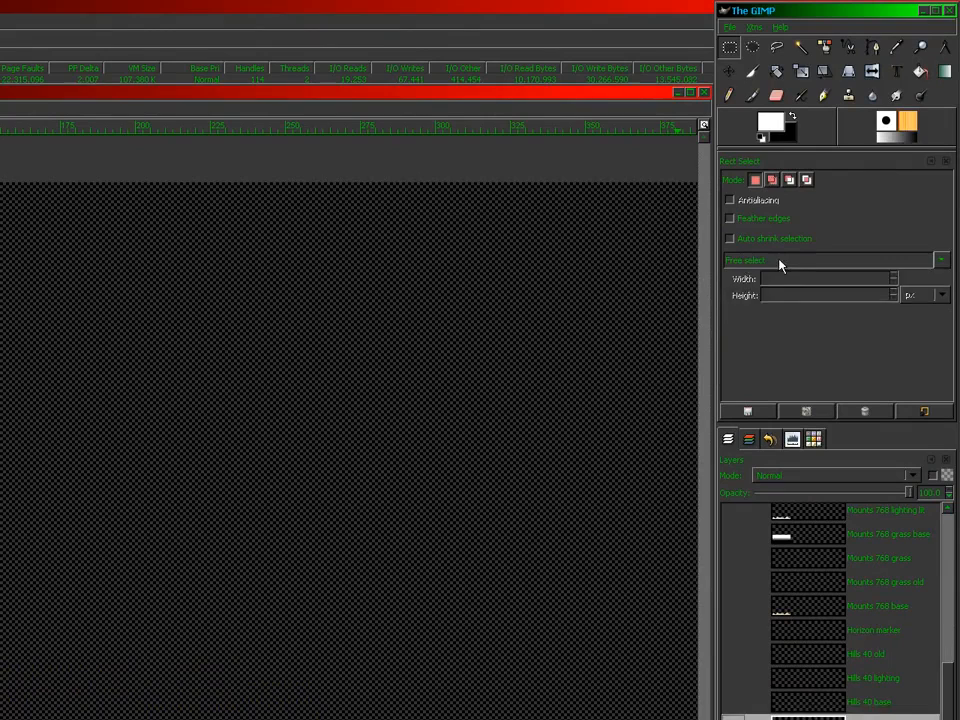
click(780, 264)
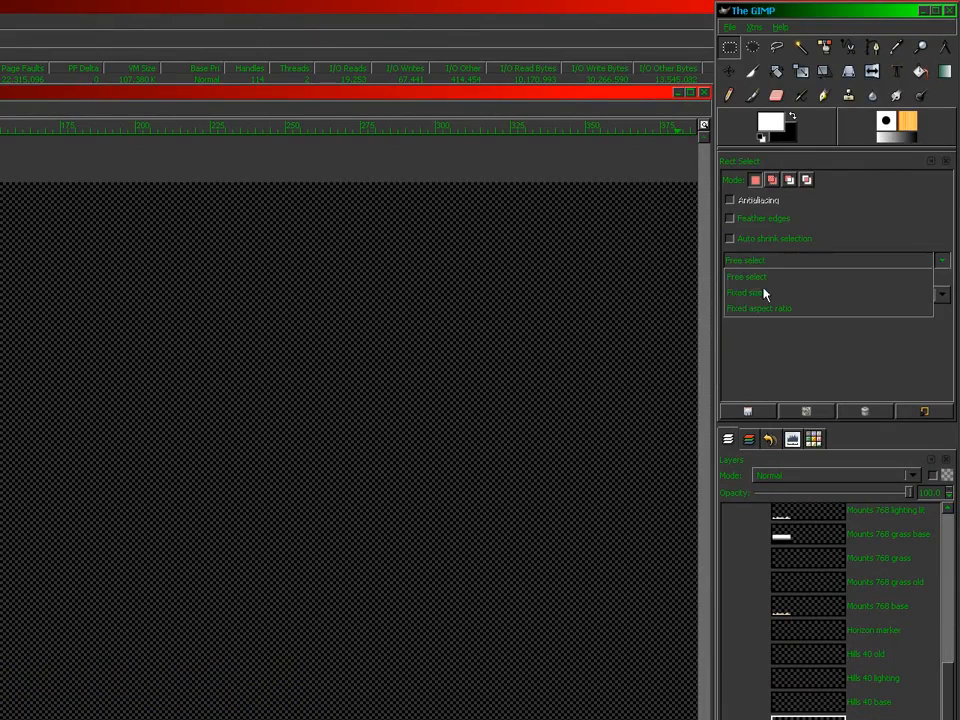
click(763, 294)
double_click(780, 278)
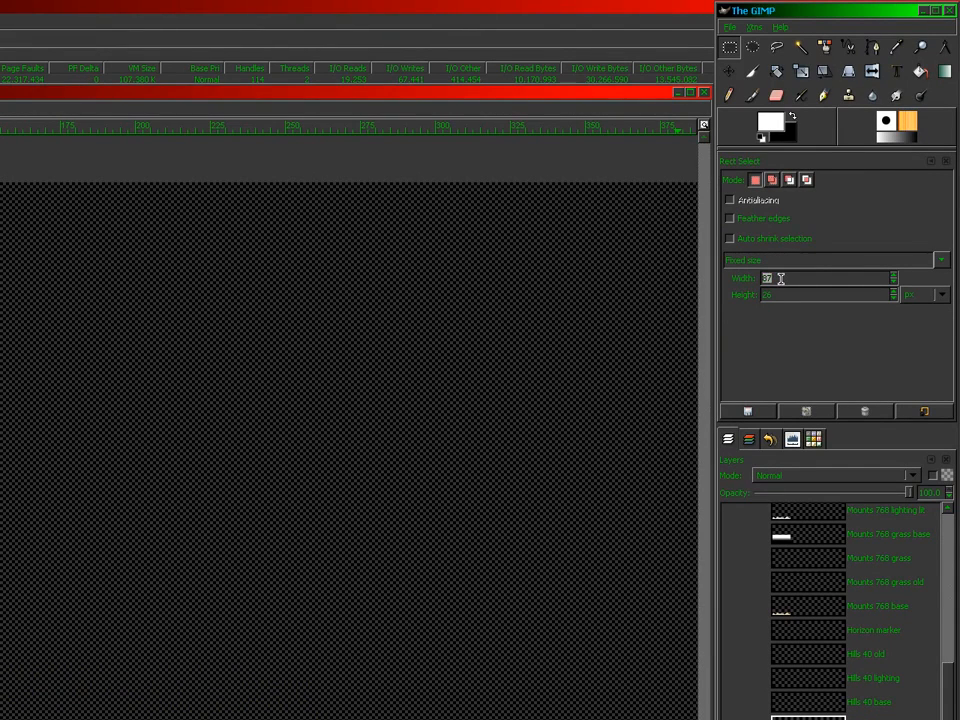
text(1024)
key(Tab)
text(322)
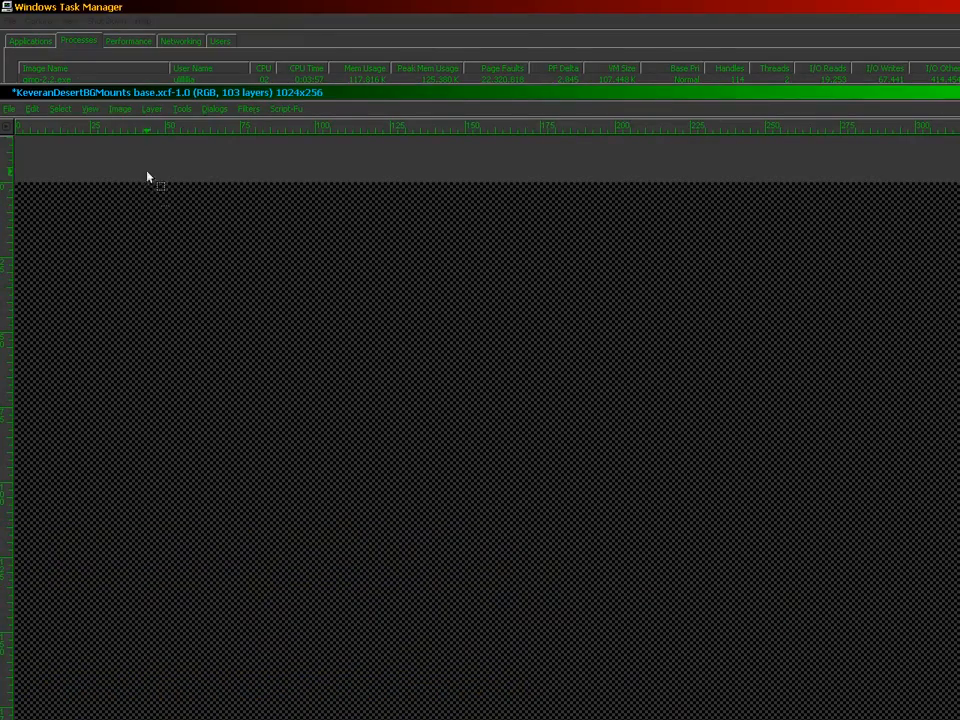
click(118, 109)
Step: Crop the image to the Hills 40 strip and name the file KeveranDesertBGHills0040.tga
click(130, 242)
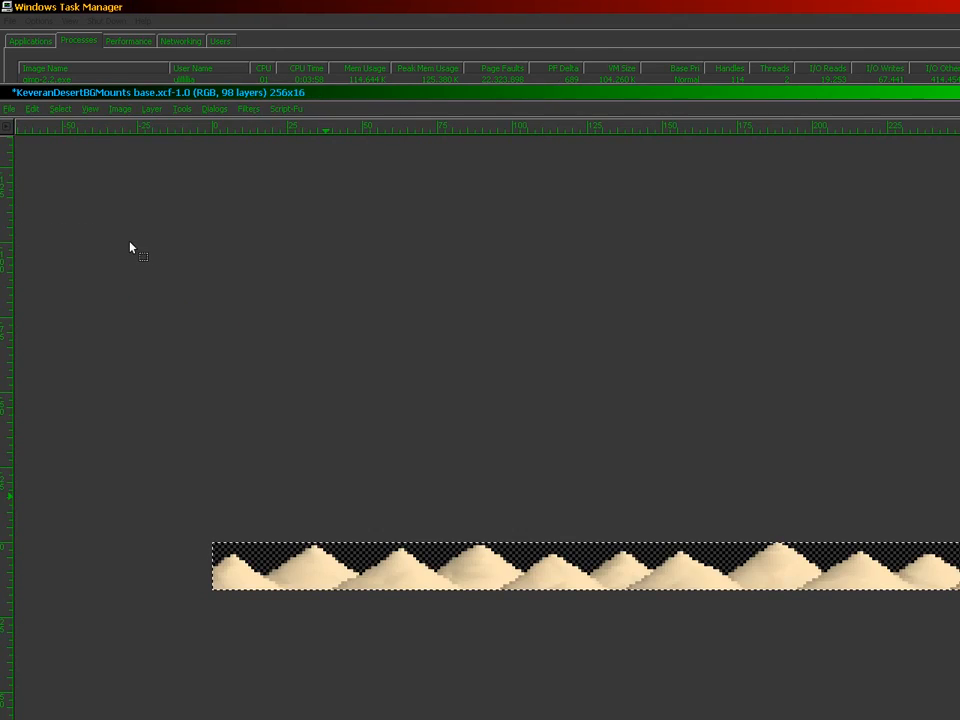
click(9, 110)
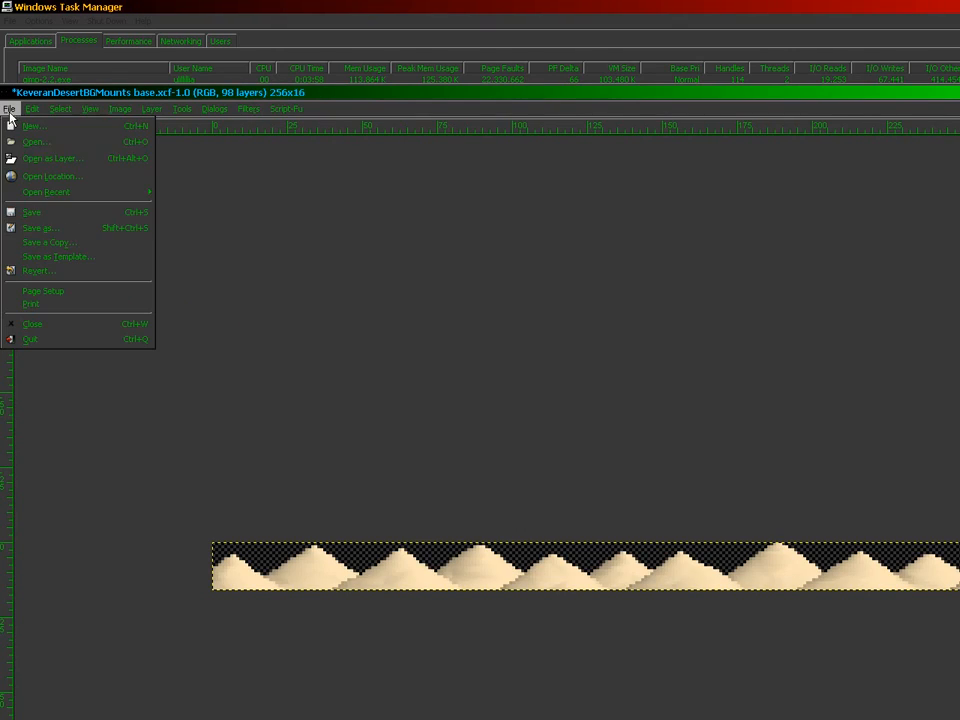
click(36, 232)
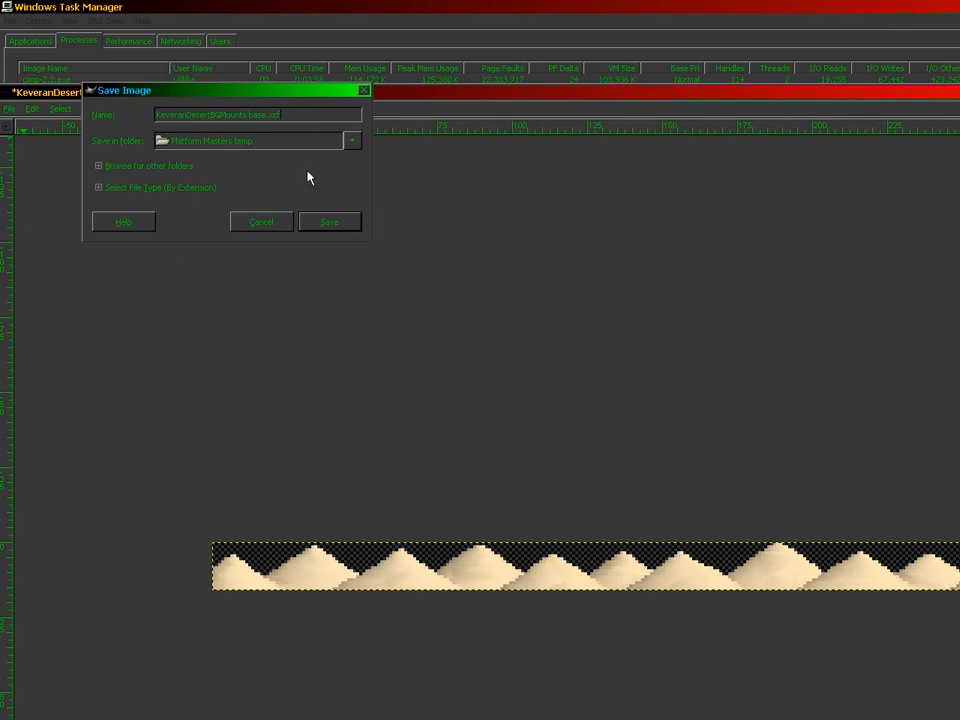
key(shift+Left)
key(shift+Left)
key(shift+Left)
key(shift+Left)
key(shift+Left)
key(shift+Left)
key(shift+Left)
key(shift+Left)
key(shift+Left)
key(shift+Left)
key(shift+Left)
key(shift+Left)
key(shift+Left)
key(shift+Left)
key(shift+Left)
text(Hills004)
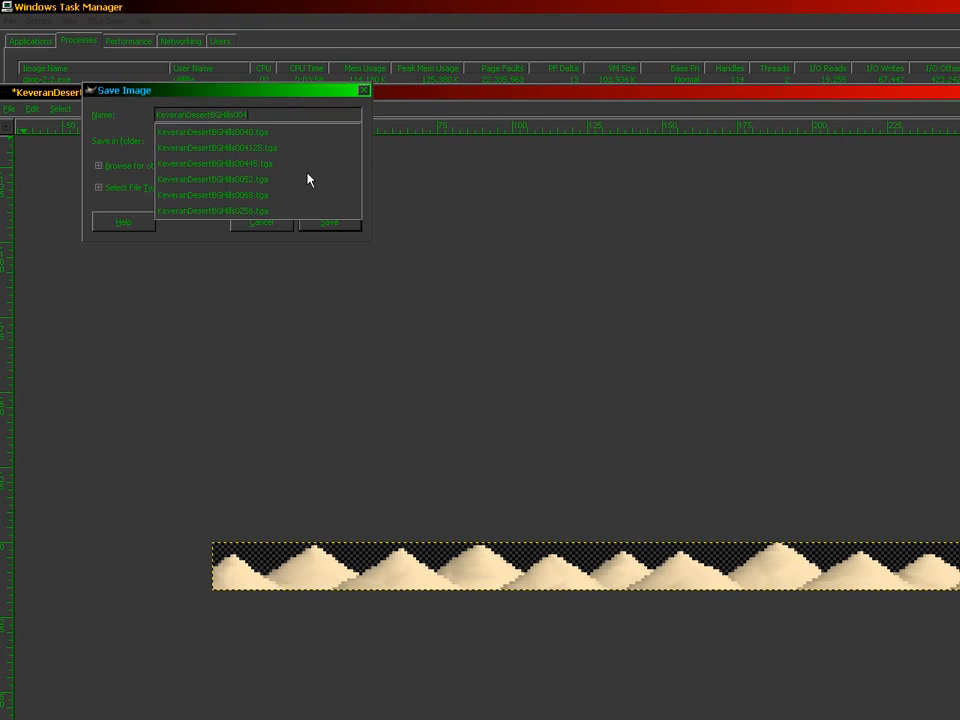
text(0.tga)
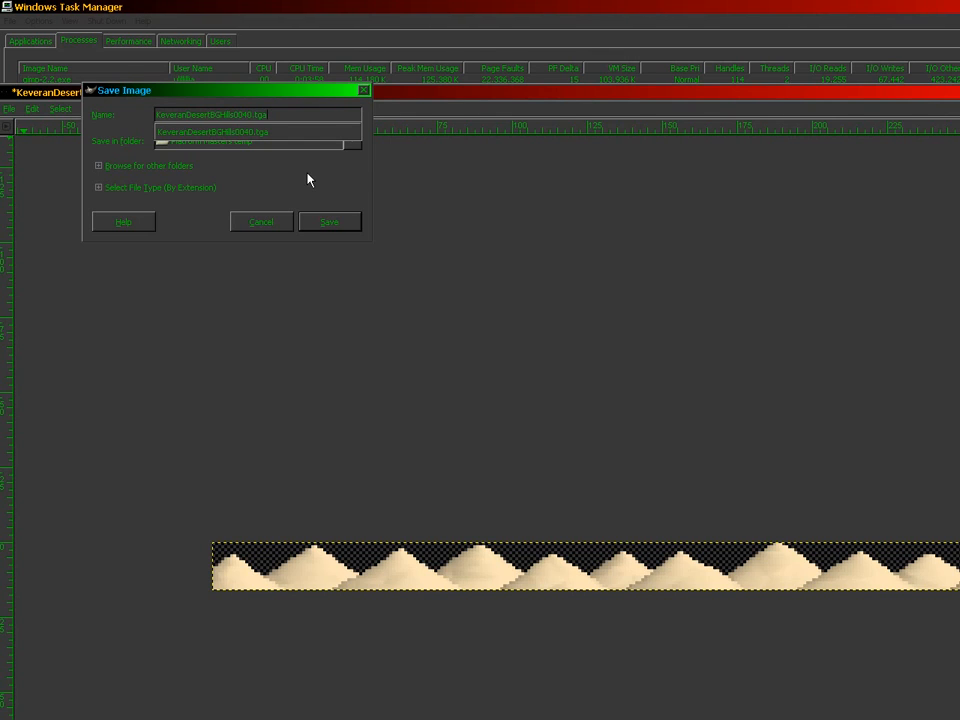
key(Return)
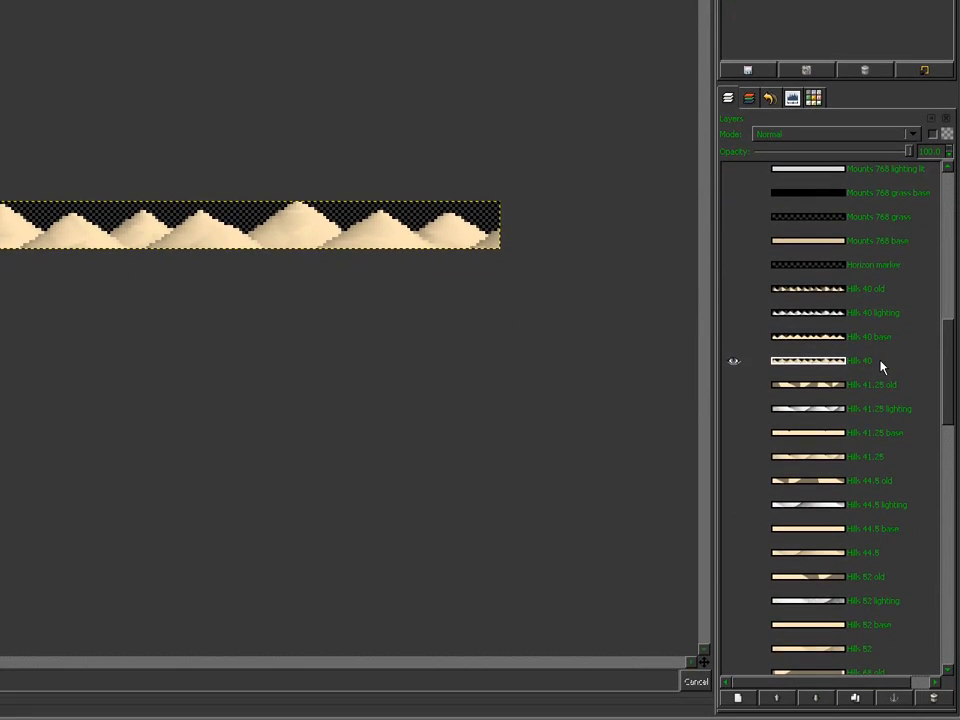
Step: Export the TGA replacing the existing file with visible layers merged, then undo the crop
key(ctrl+shift+s)
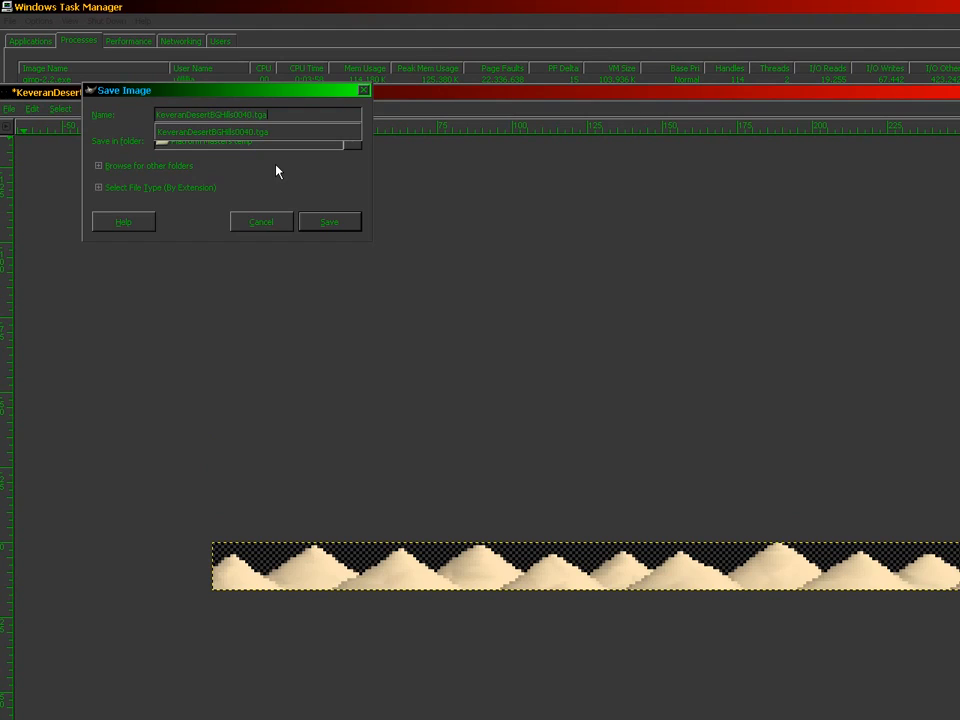
key(Return)
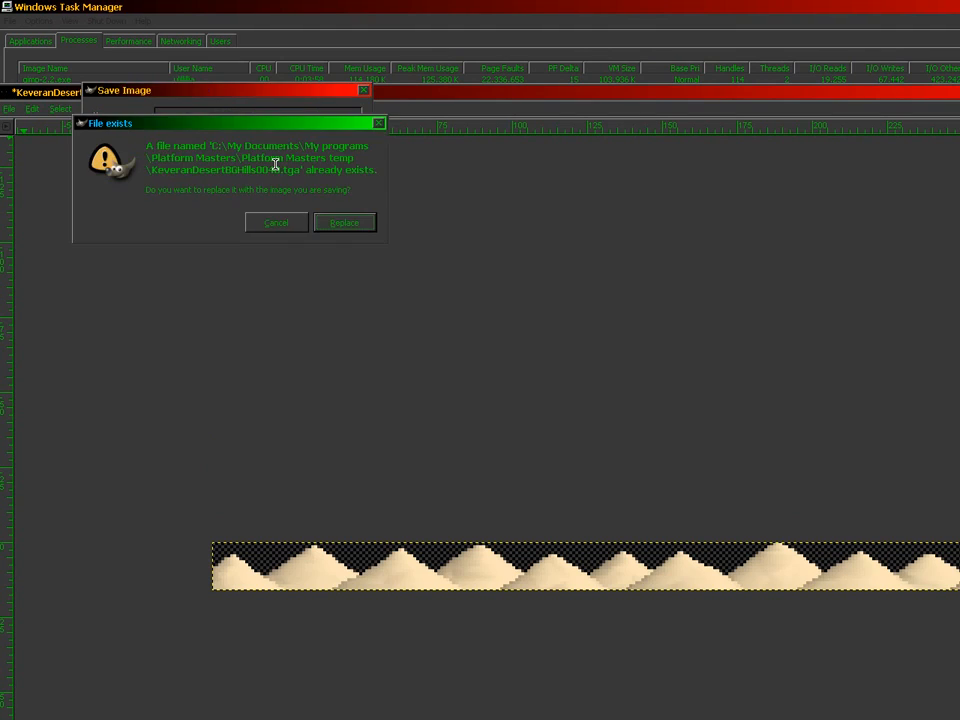
key(Return)
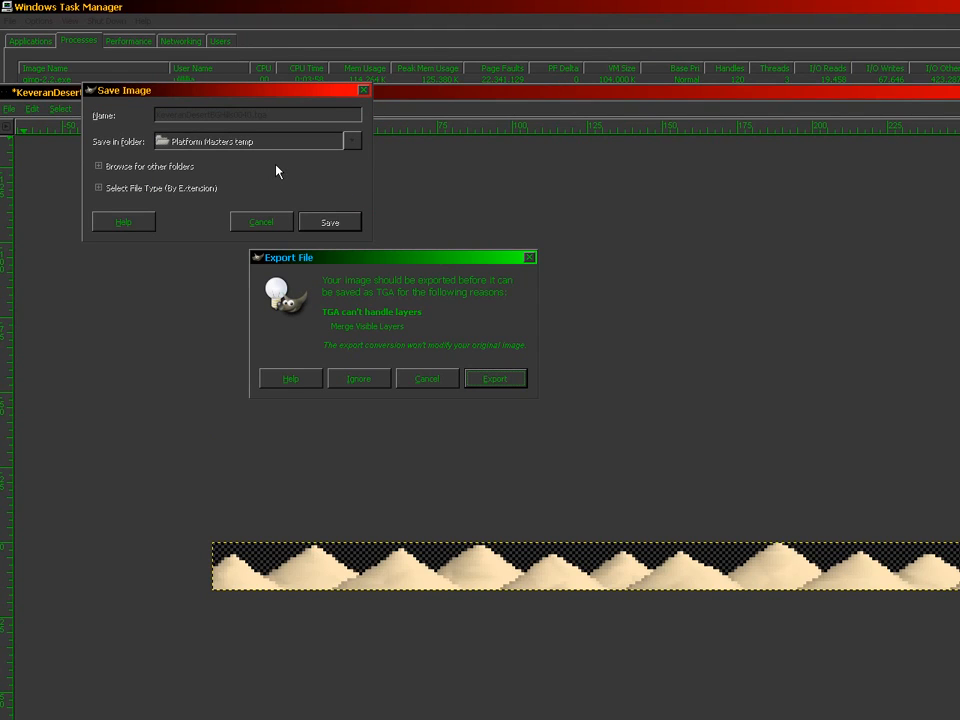
key(Return)
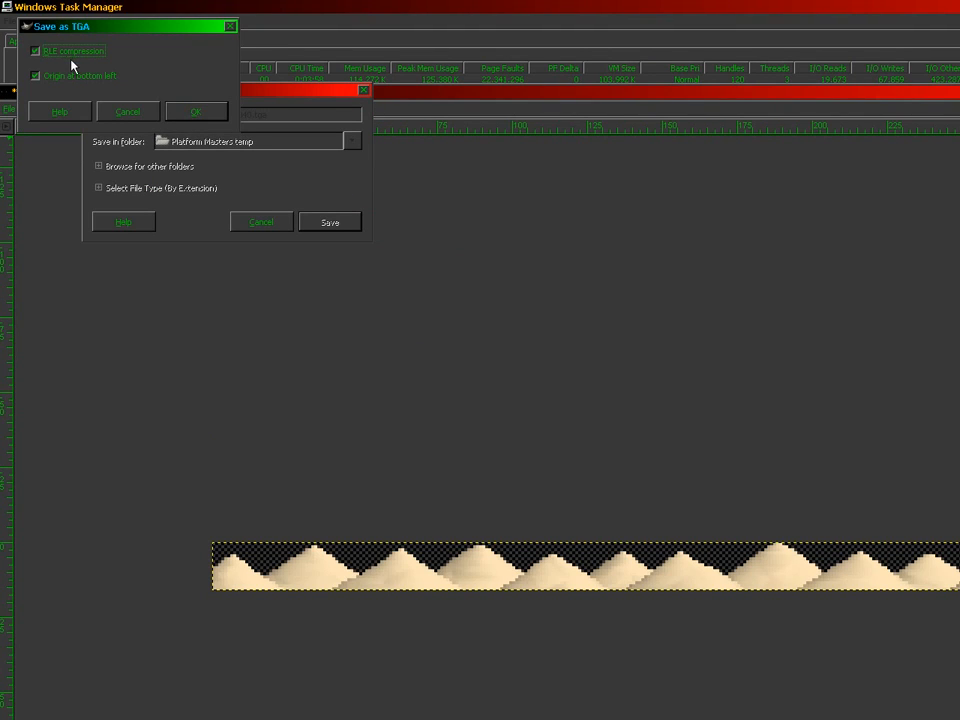
click(214, 116)
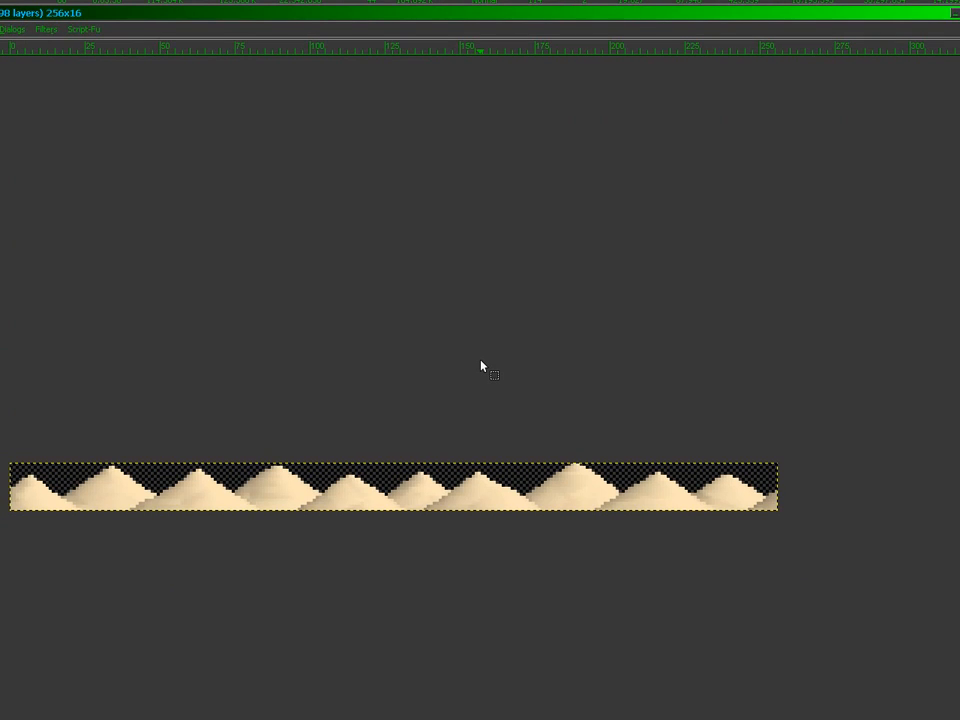
key(ctrl+z)
key(ctrl+z)
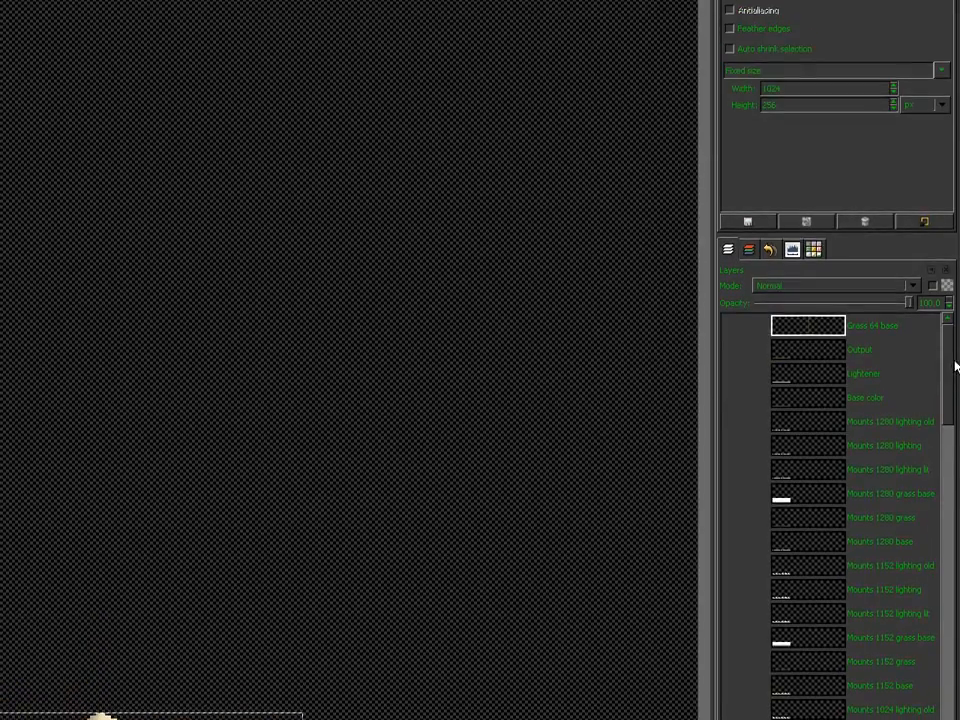
Step: Hide Hills 40, show Hills 41.25, and crop the image to its 512x40 dune strip
drag(952, 361, 937, 534)
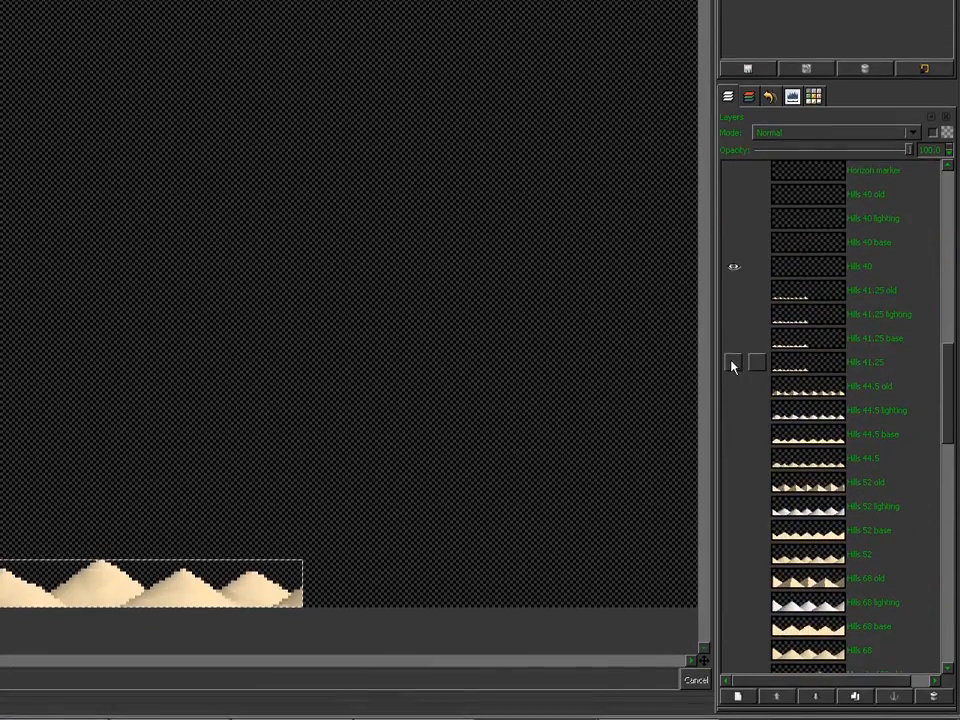
shift+click(733, 346)
click(786, 352)
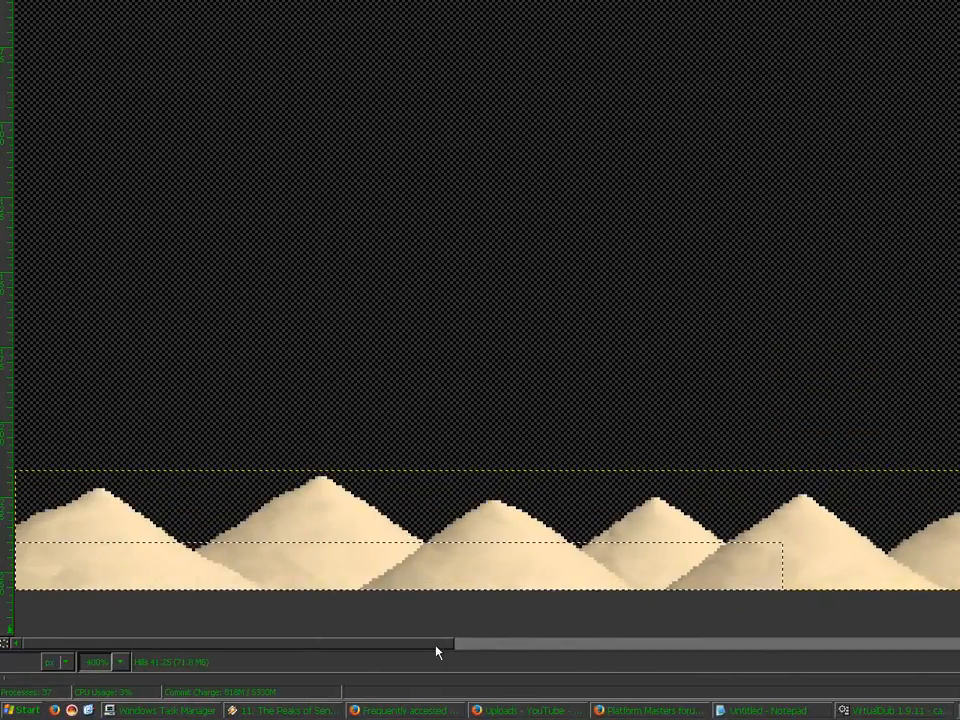
drag(409, 643, 480, 660)
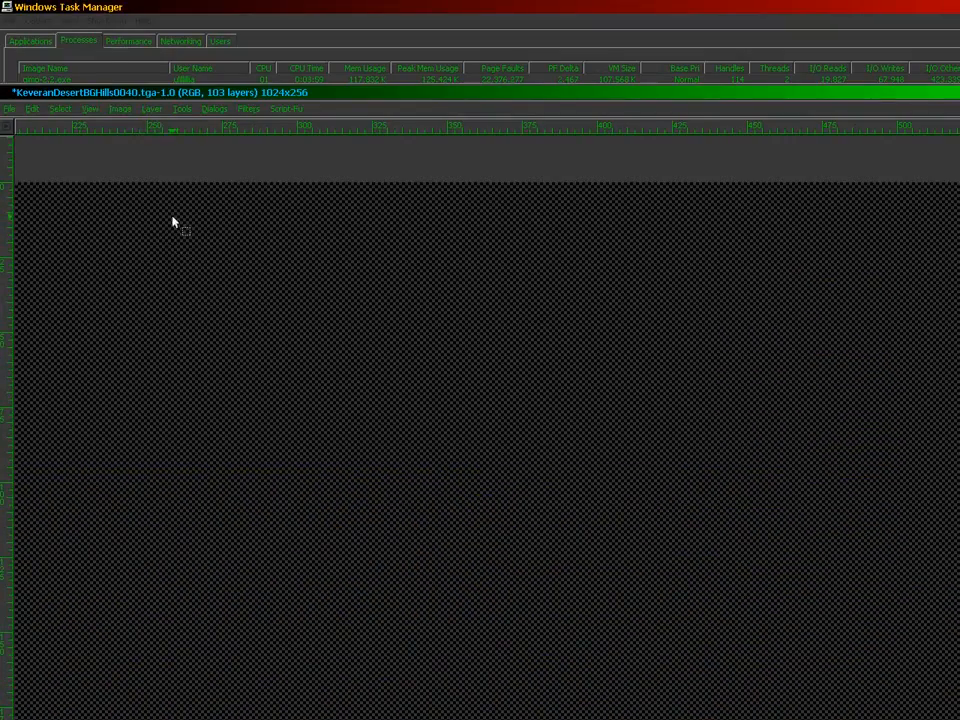
click(116, 109)
click(128, 243)
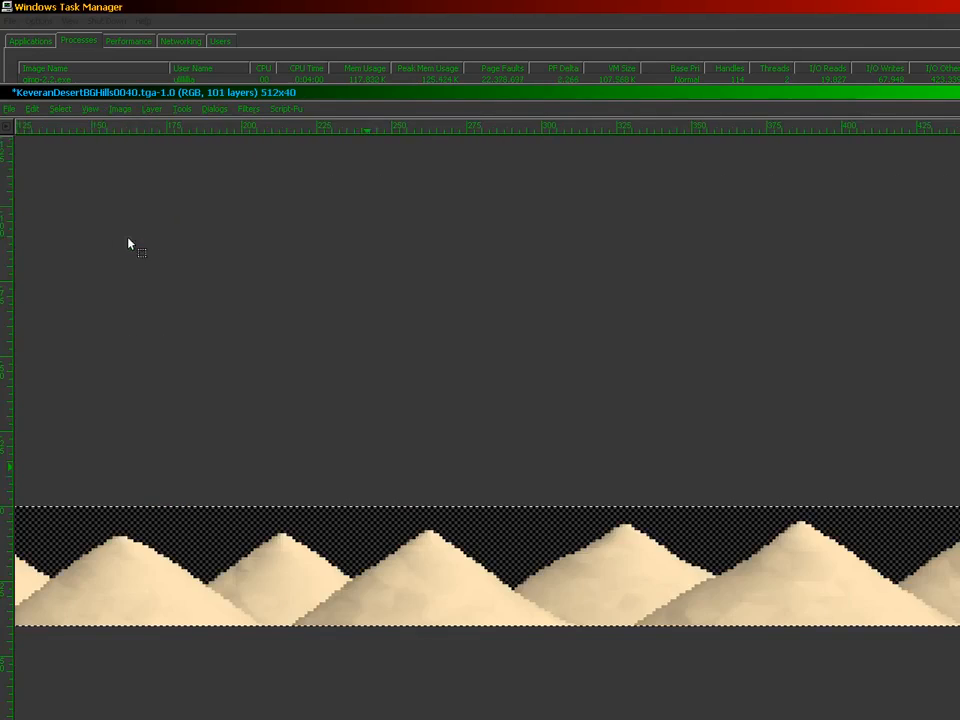
Step: Bring up Save As with the caret in the file Name field
click(10, 108)
click(47, 229)
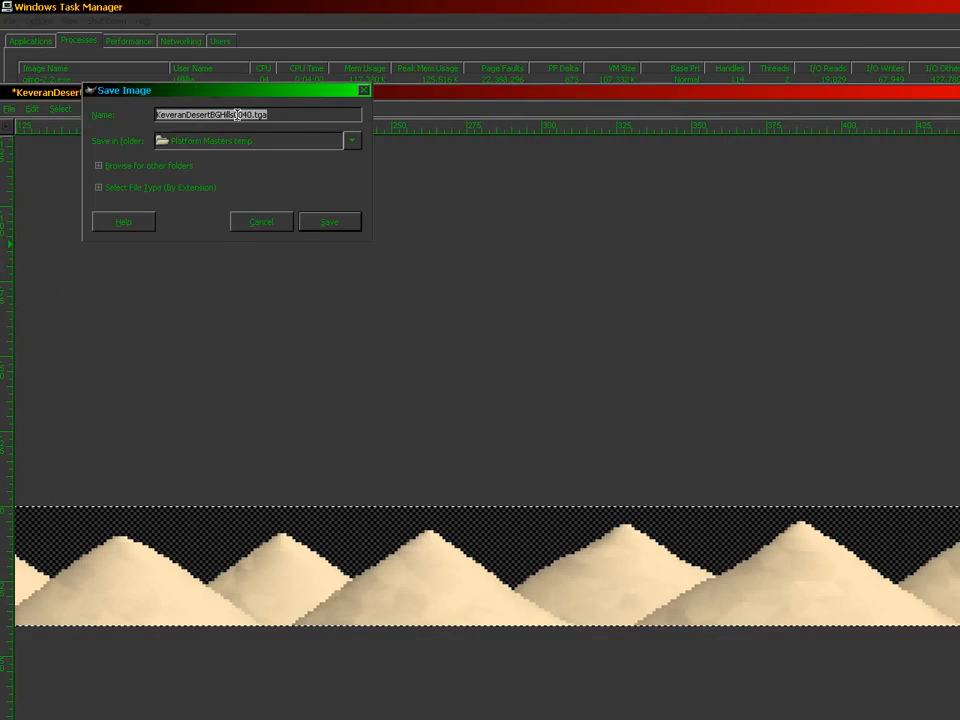
click(246, 113)
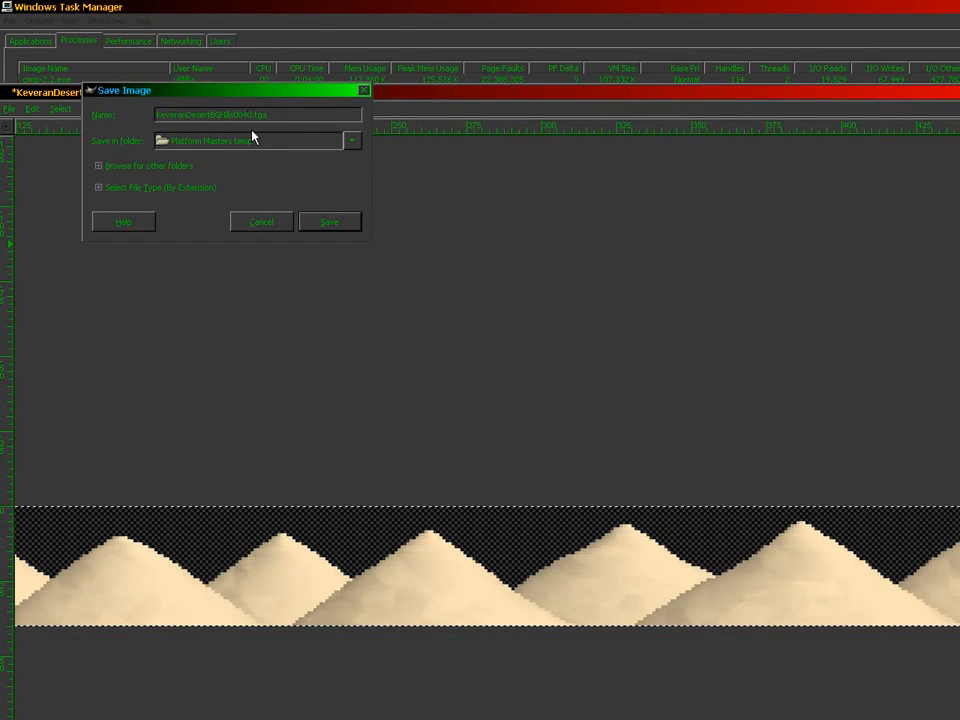
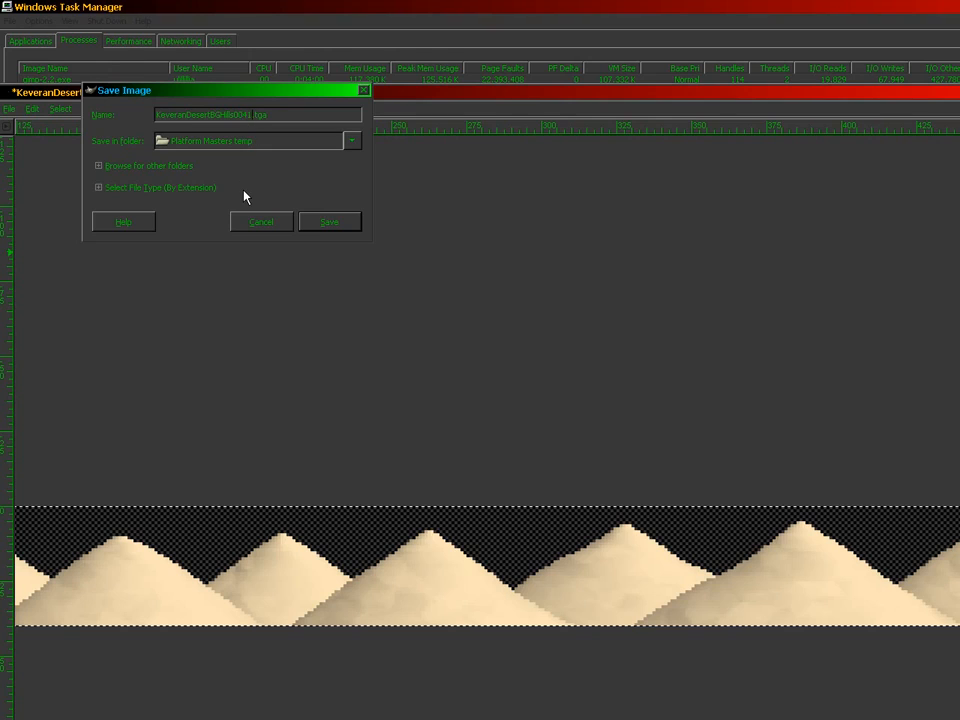
Step: Save the image as KeveranDesertBGHills004125.tga and accept the TGA options
text(25)
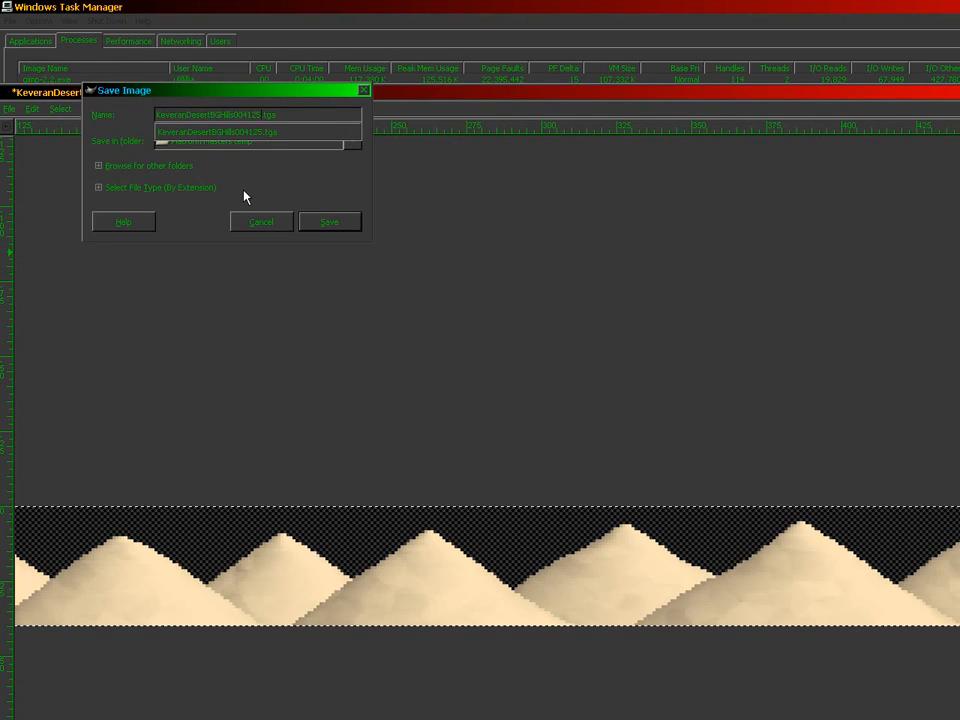
key(Return)
key(Return)
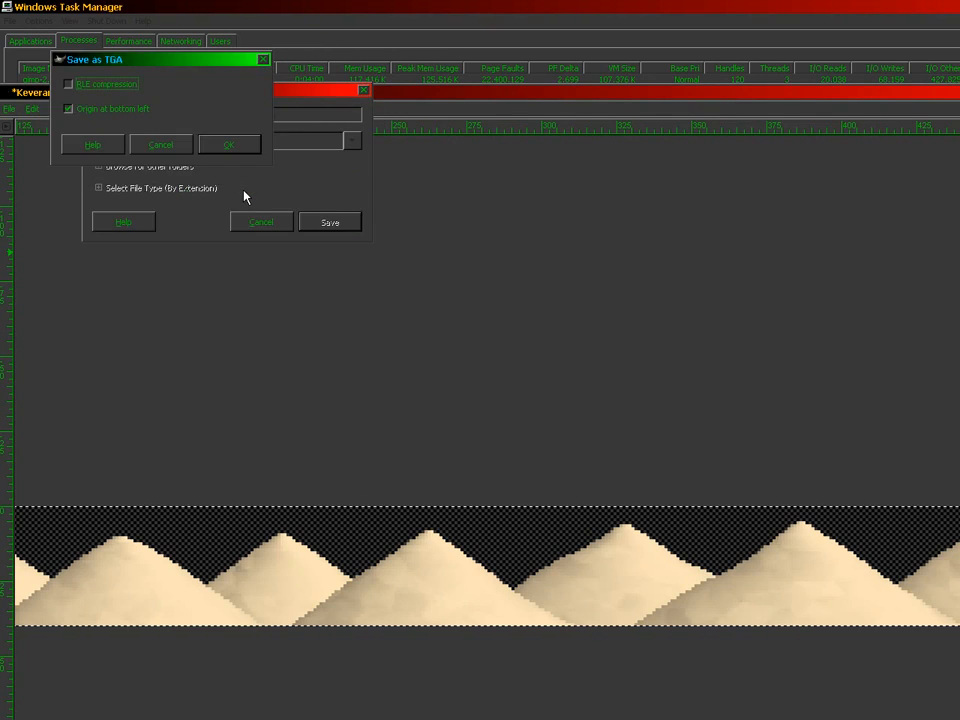
key(Return)
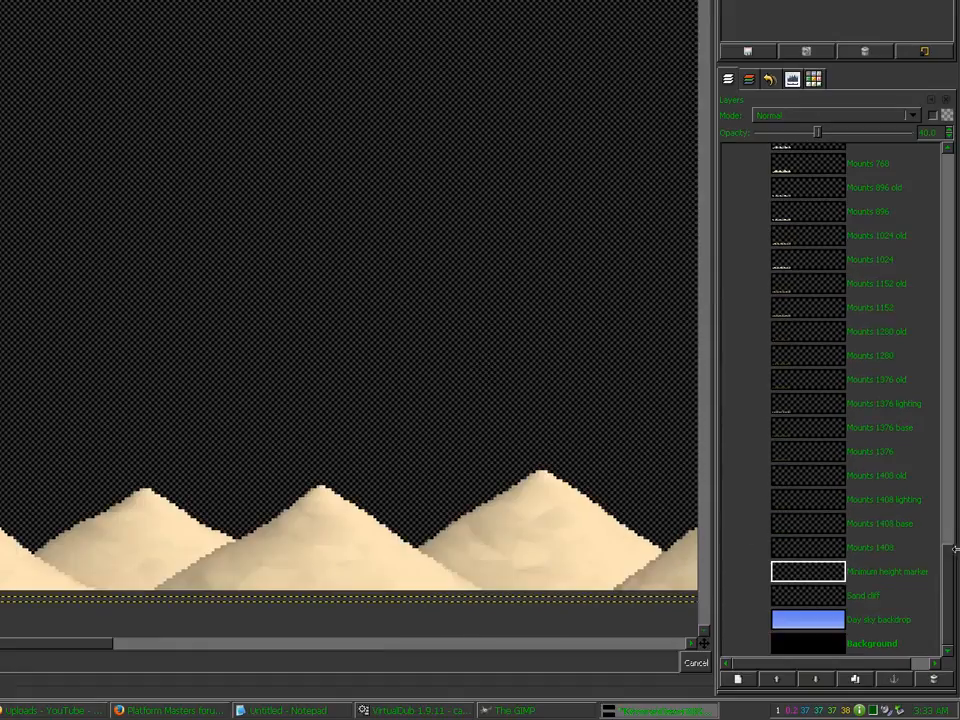
Step: Show the Hills 44.5 layer and crop the image to its 1024x76 strip
drag(946, 517, 948, 346)
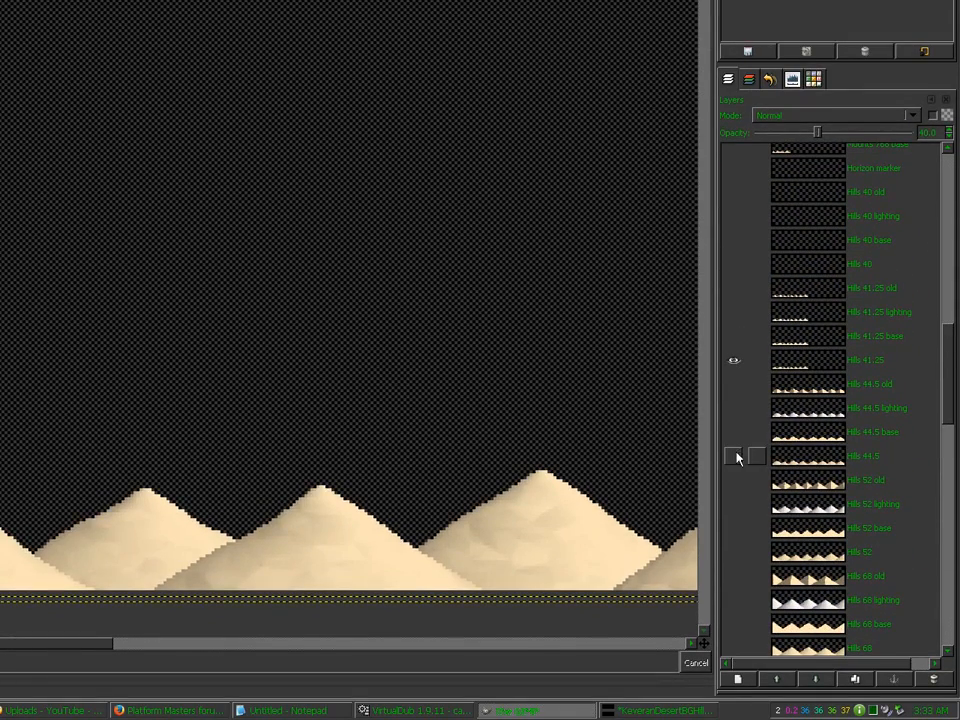
click(734, 477)
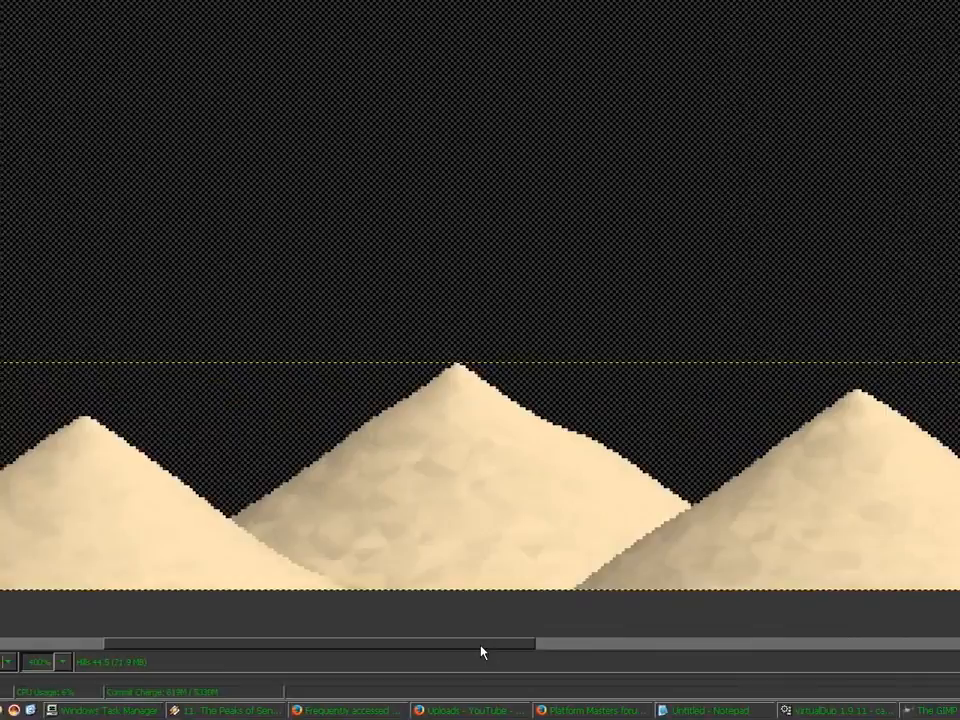
drag(419, 645, 959, 648)
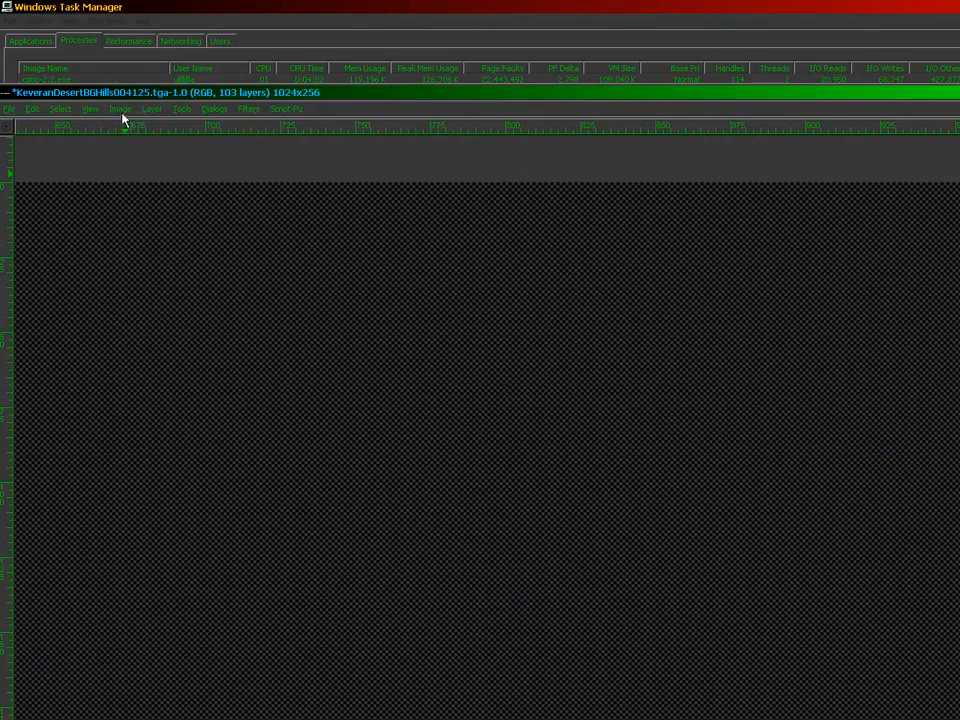
click(121, 109)
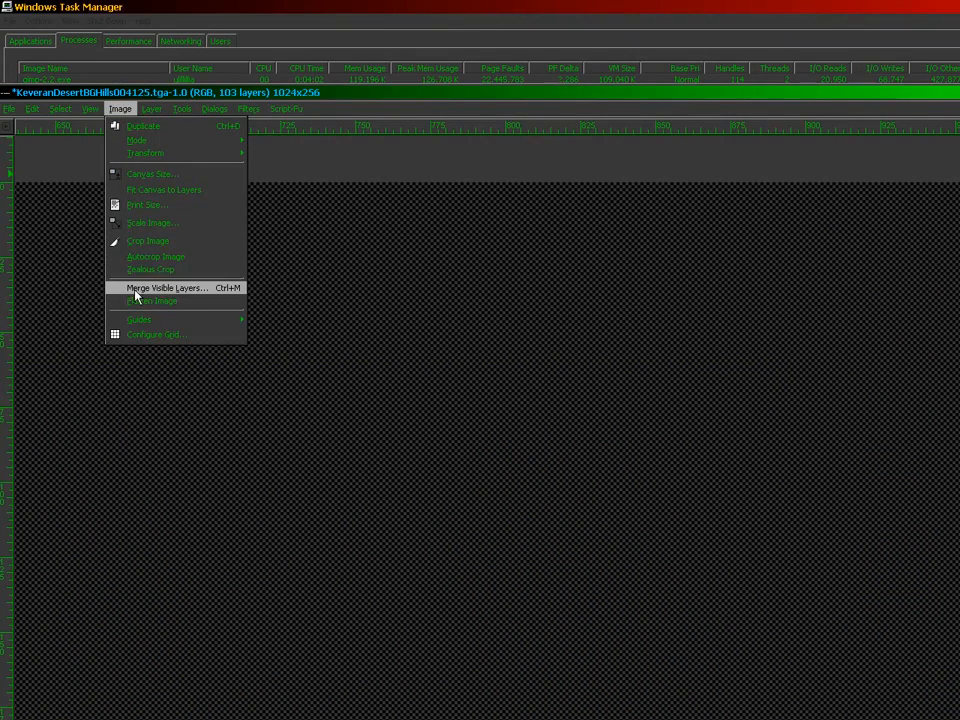
click(133, 242)
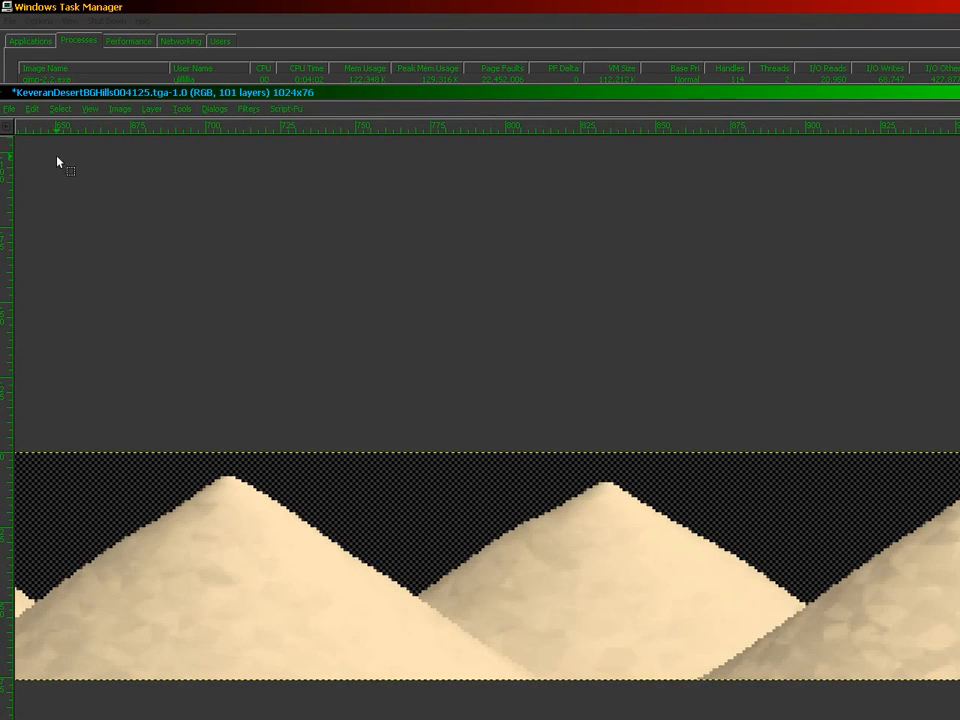
Step: Save the strip as KeveranDesertBGHills00445.tga with the TGA options accepted
click(8, 109)
click(26, 228)
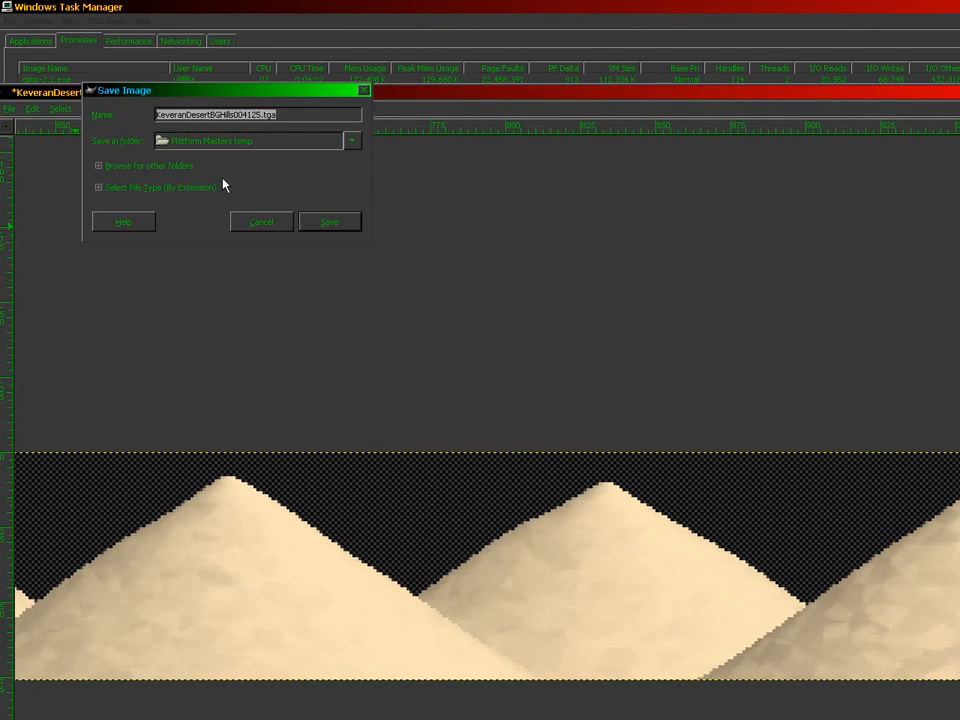
key(Return)
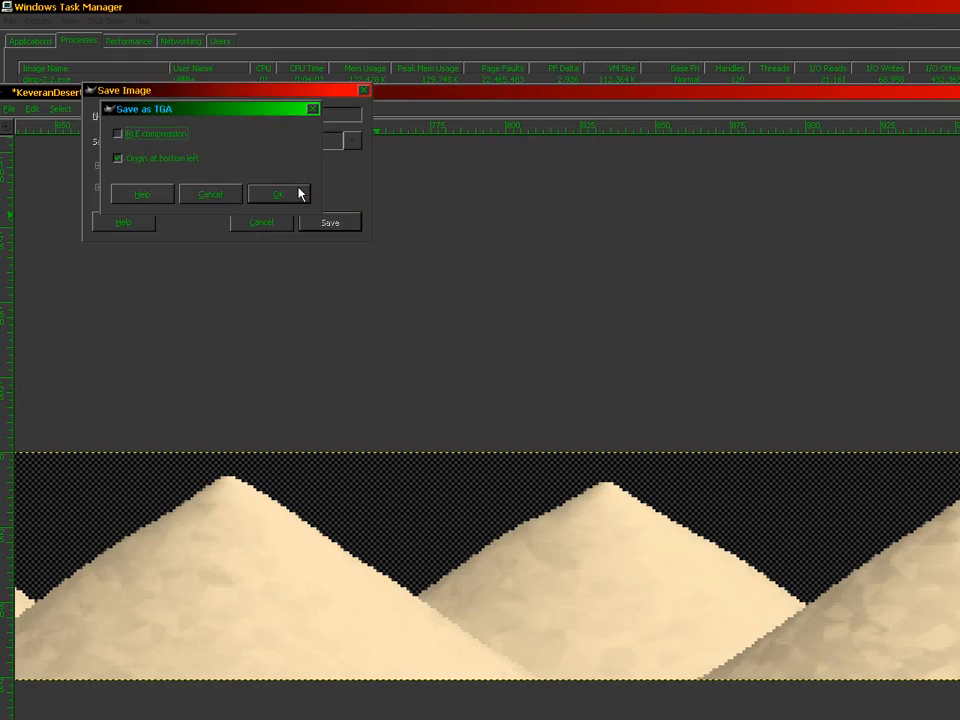
click(298, 192)
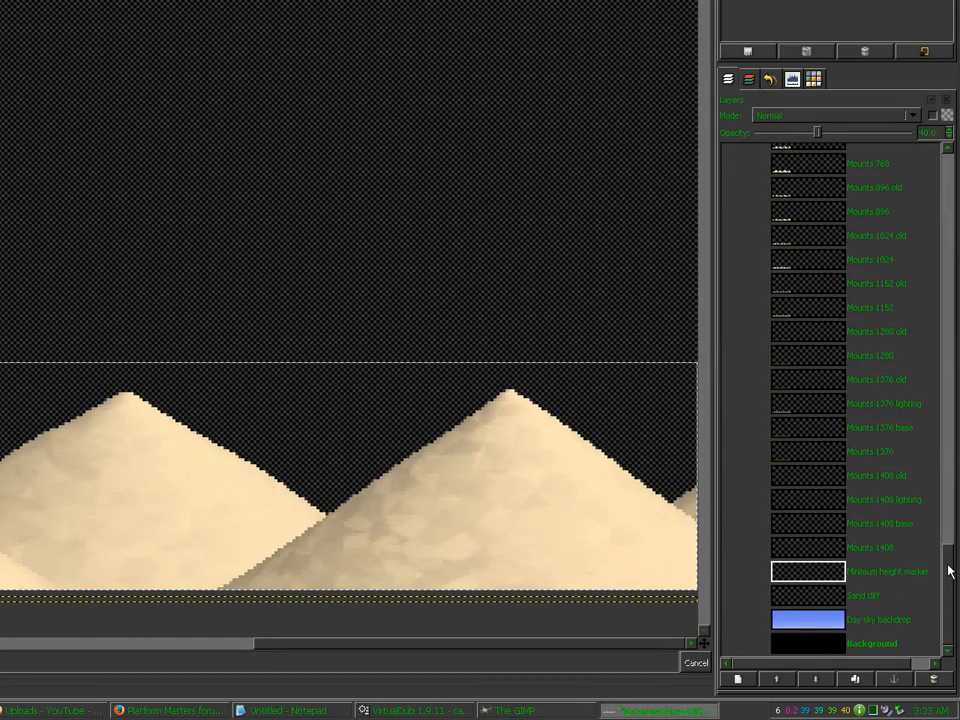
Step: Show all layers, then hide the finished Hills 44.5, 41.25 and 40 strips
drag(950, 570, 955, 388)
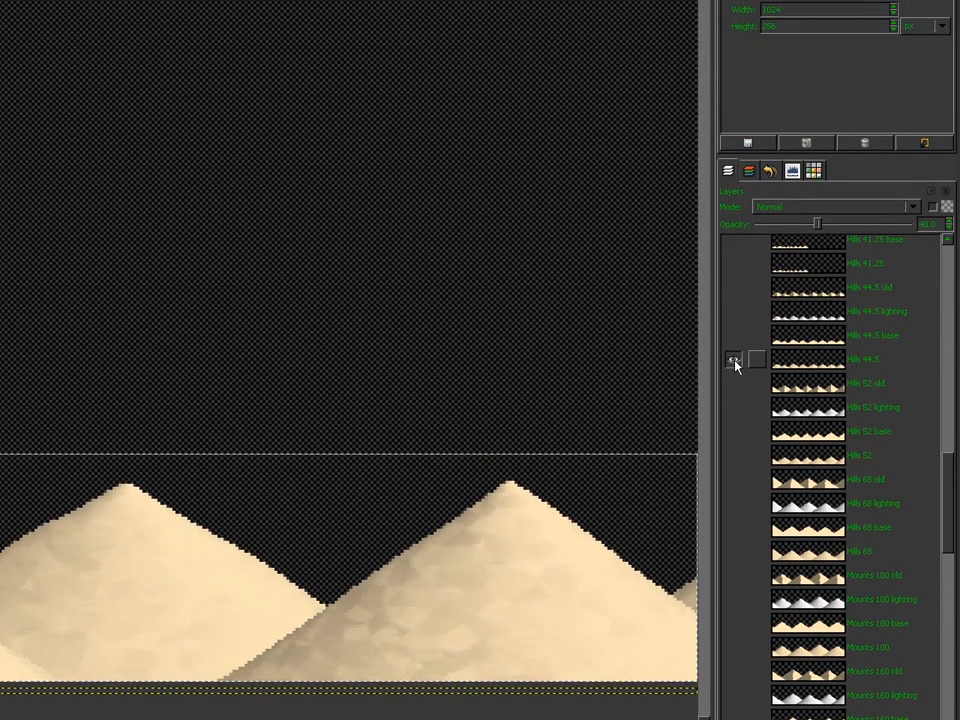
shift+click(734, 268)
click(734, 361)
click(734, 264)
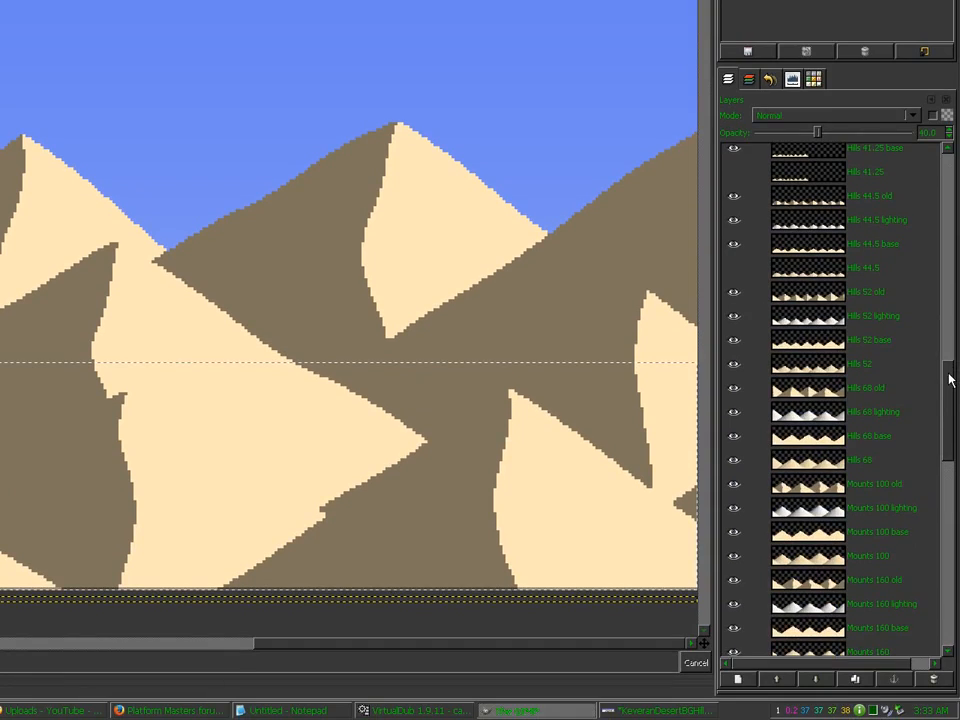
drag(949, 376, 950, 350)
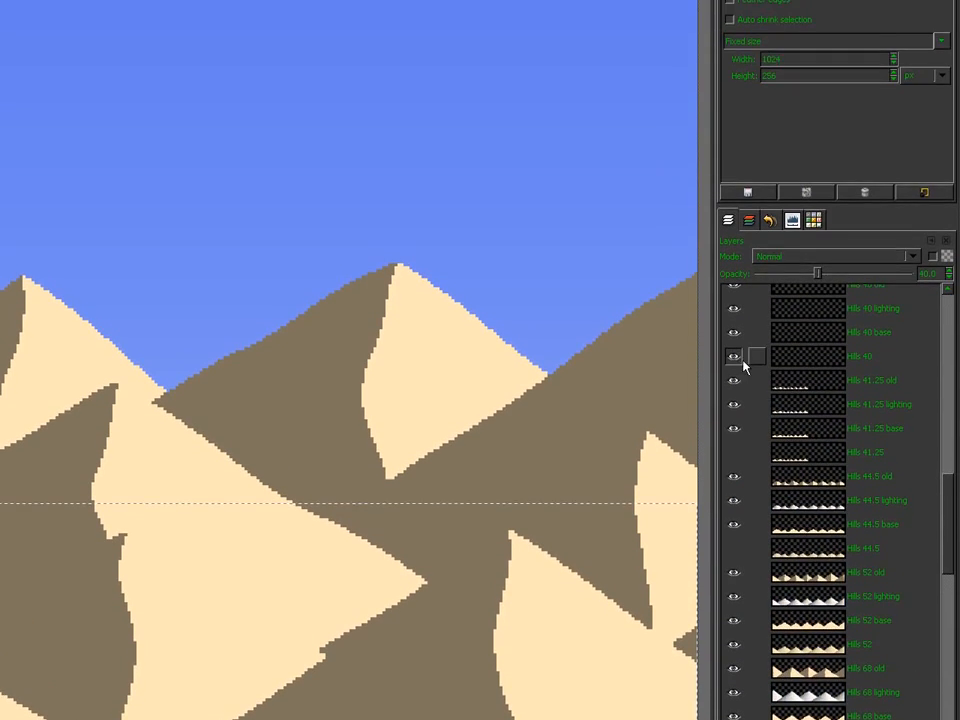
click(734, 215)
Step: Hide the finished Mounts strip layers, 256 through 1376
drag(949, 477, 949, 496)
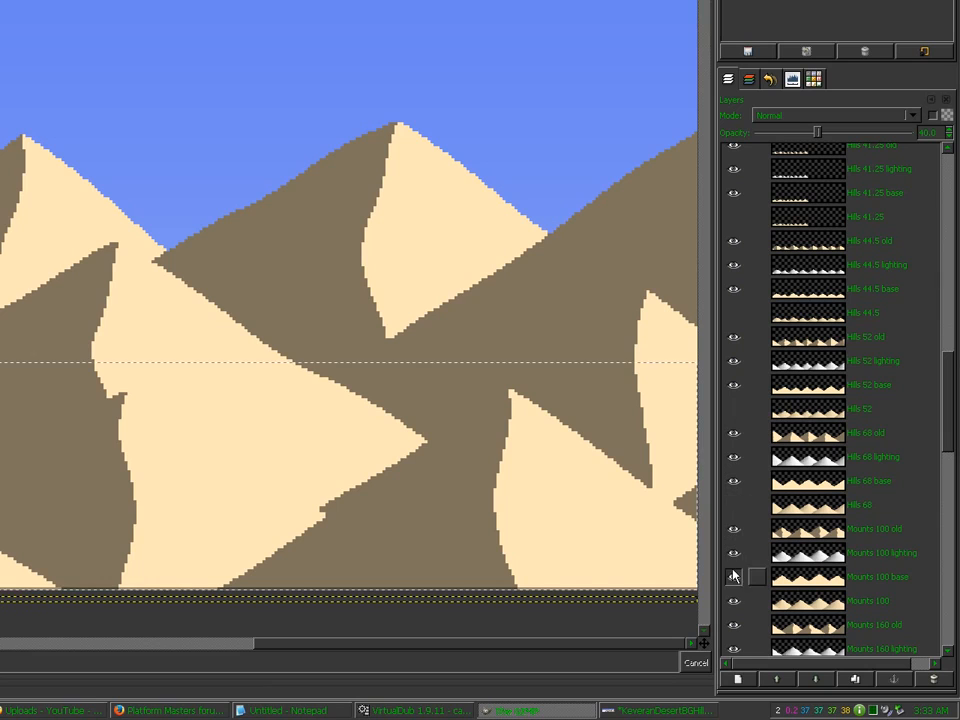
drag(949, 372, 949, 482)
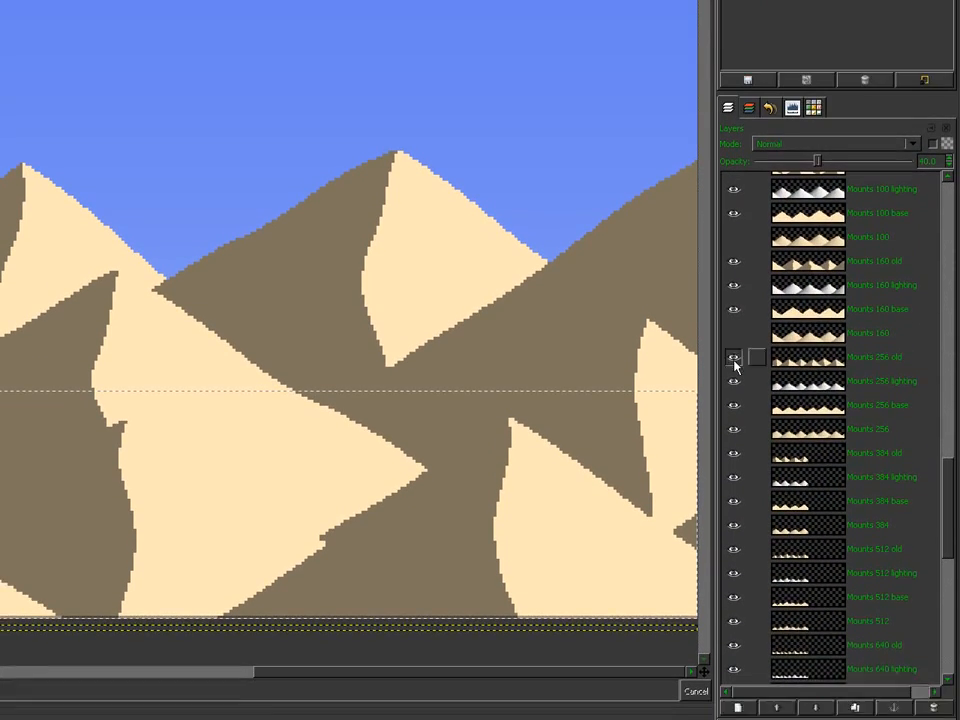
click(735, 401)
click(735, 497)
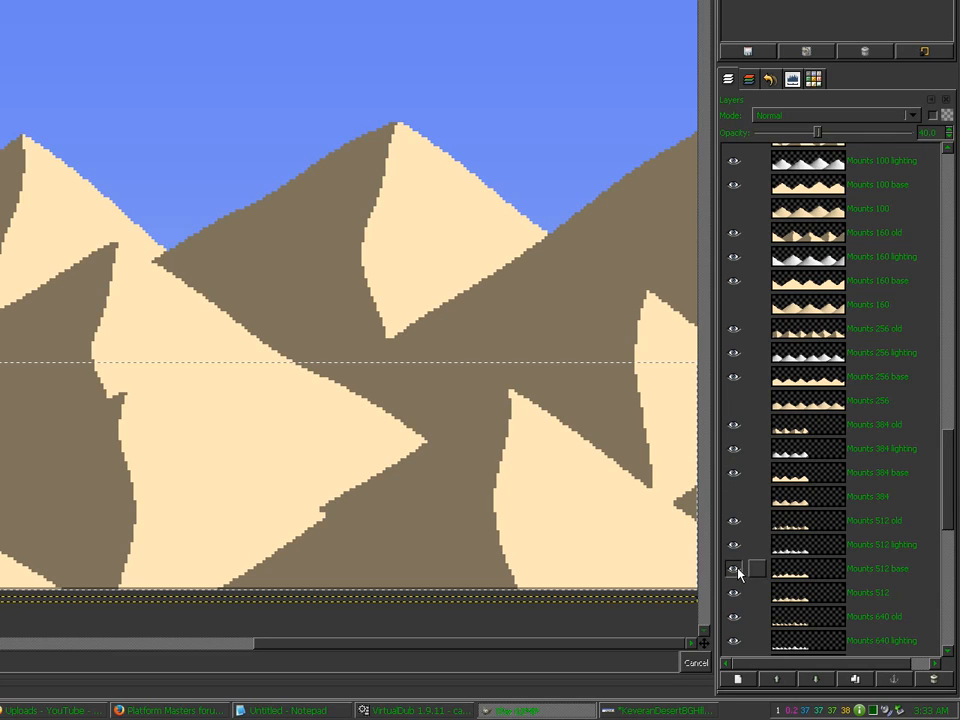
click(735, 593)
click(947, 626)
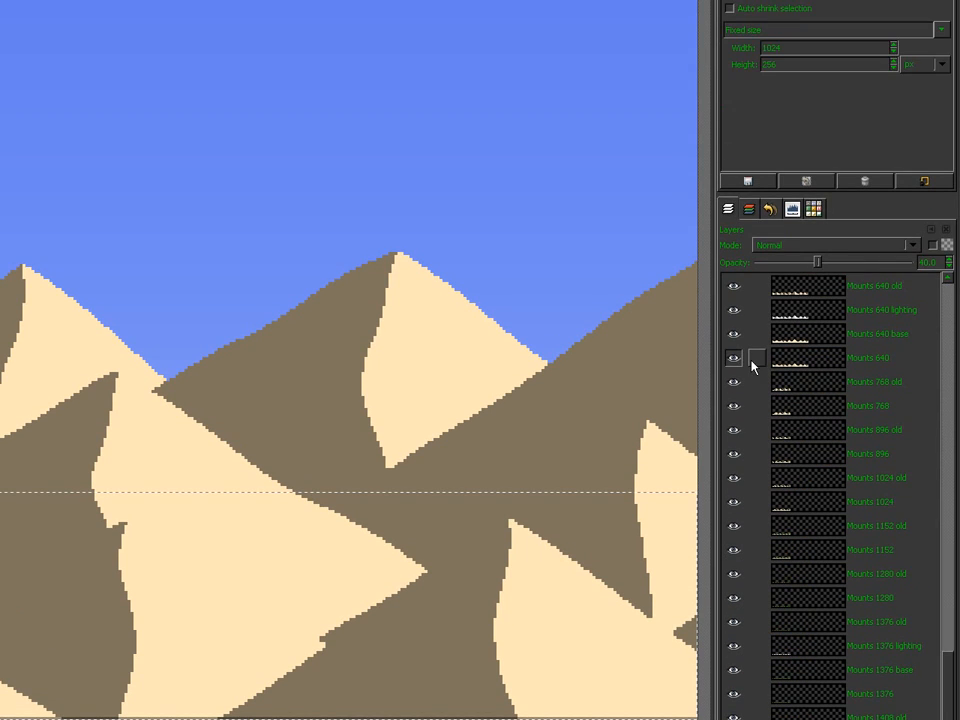
click(733, 360)
click(733, 408)
click(733, 456)
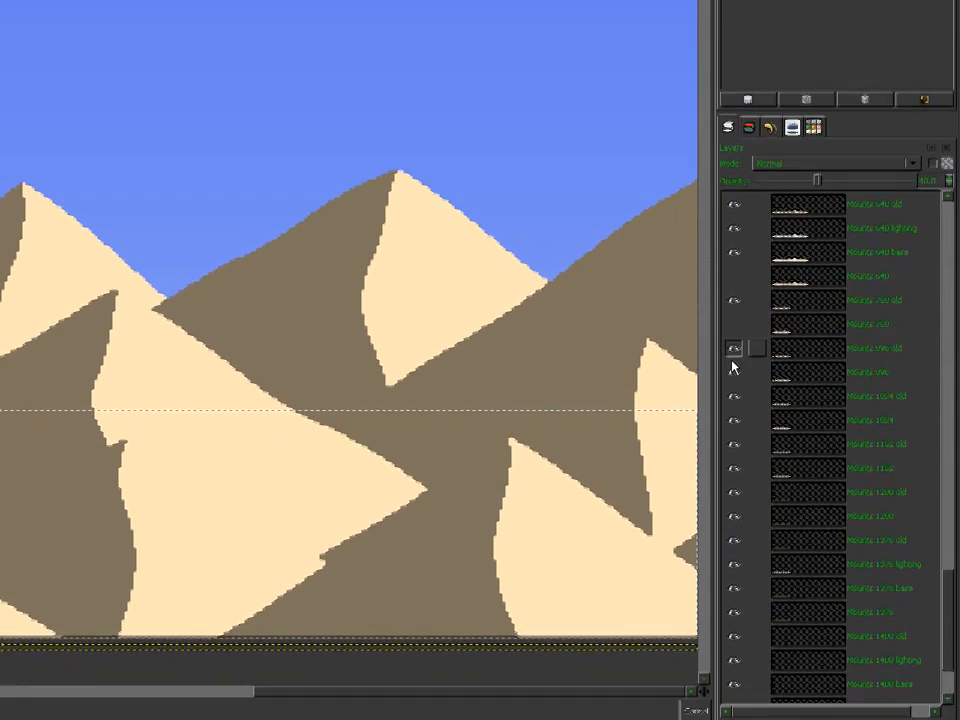
click(733, 413)
click(733, 461)
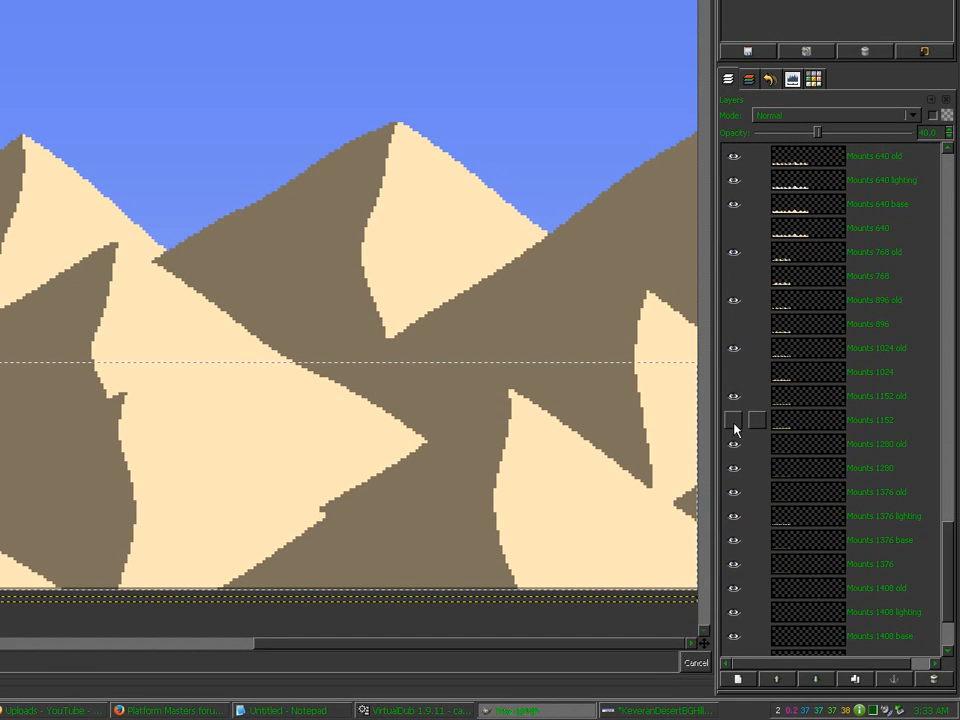
click(733, 469)
click(733, 566)
drag(945, 585, 949, 628)
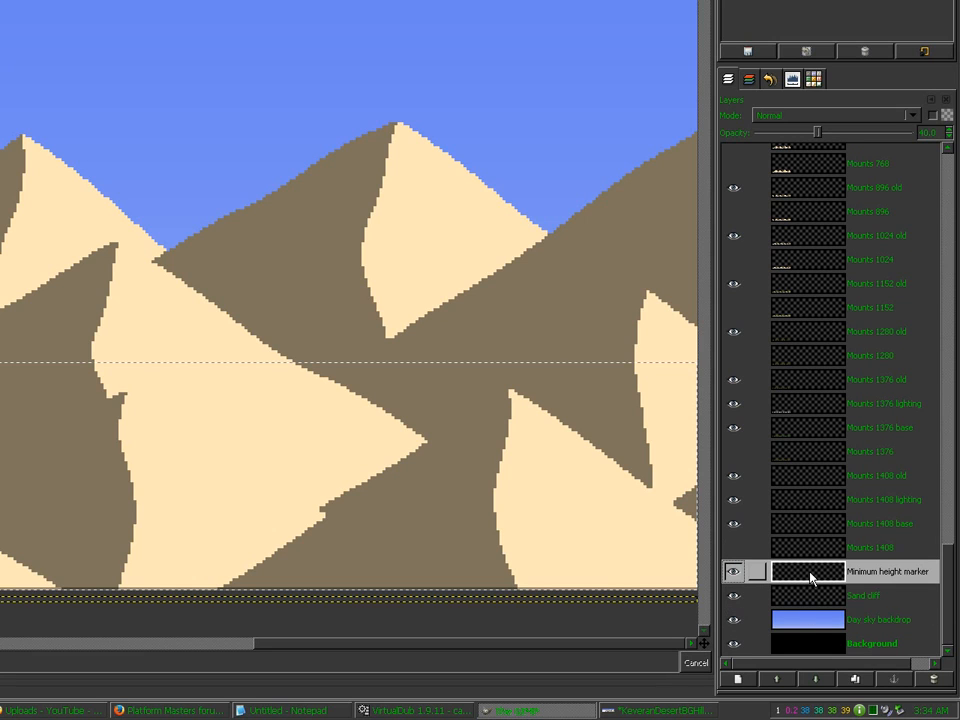
Step: Merge the visible source layers into Background and delete that layer
key(ctrl+m)
key(Return)
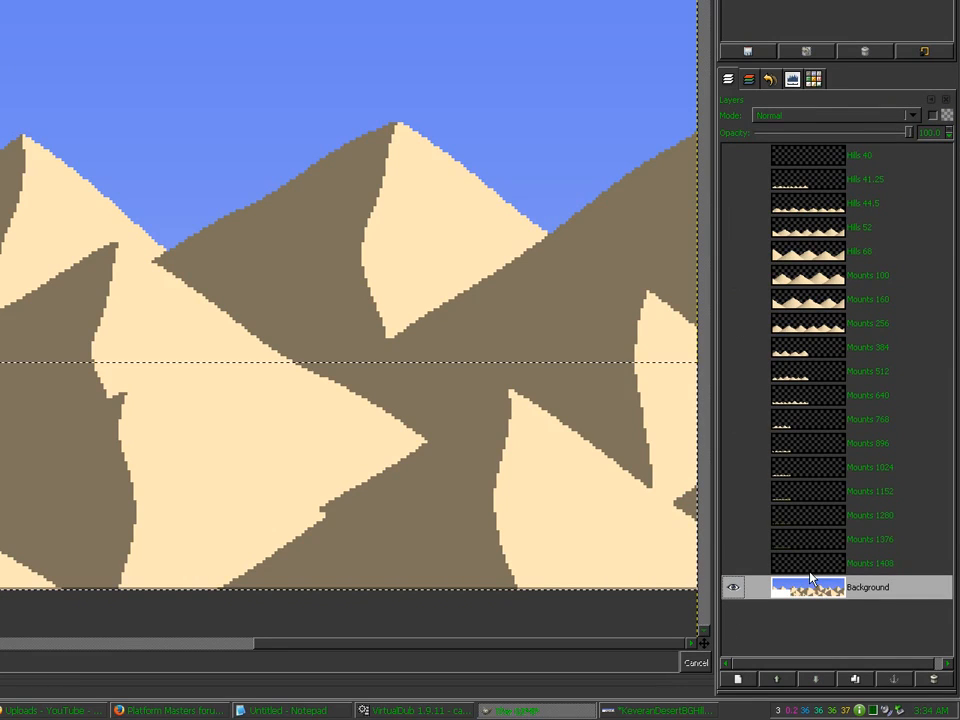
click(932, 680)
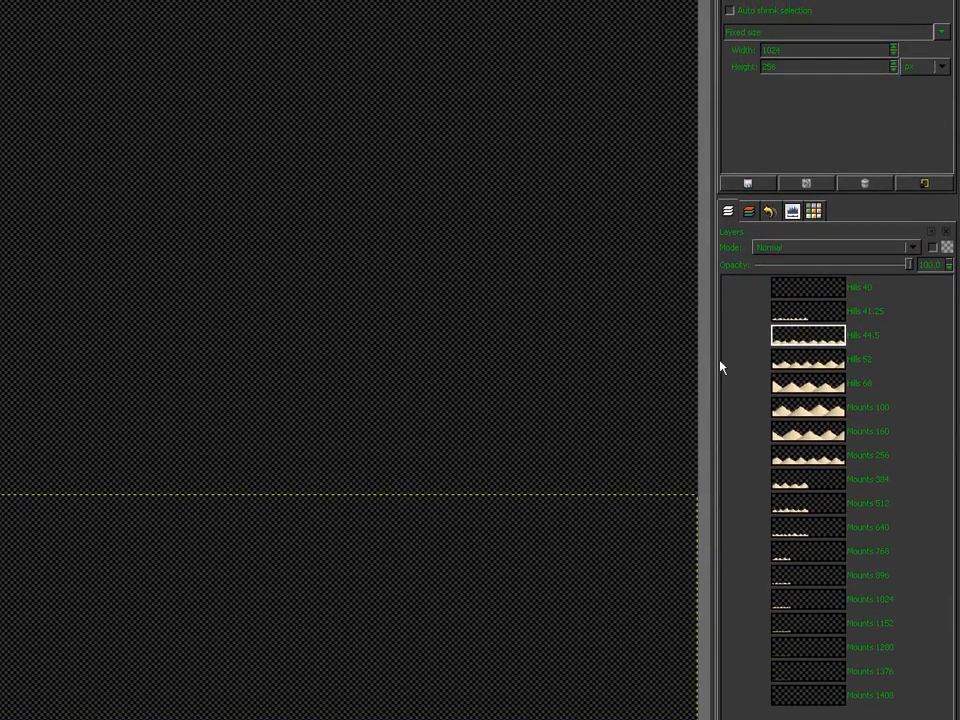
Step: Show the Hills 52 layer and crop the image to its 1024x116 strip
click(732, 360)
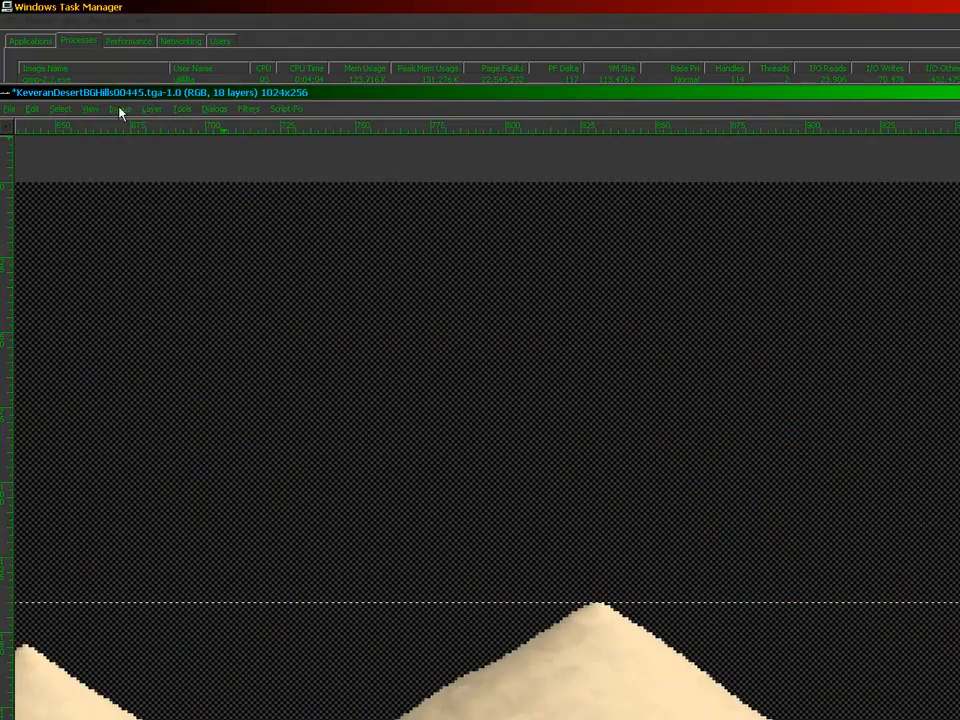
click(119, 108)
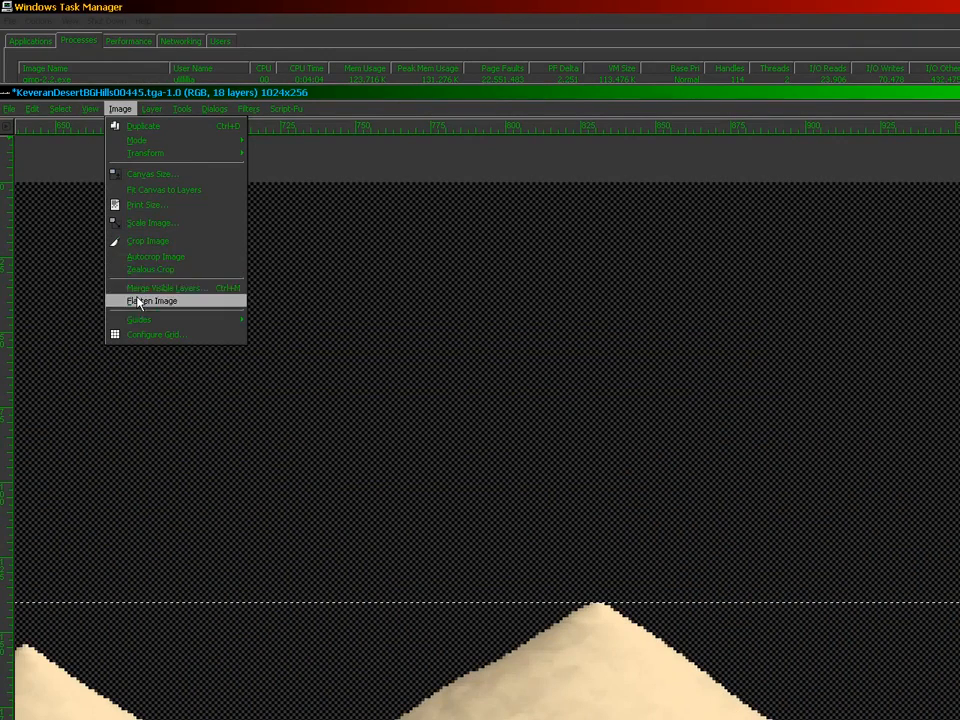
click(145, 241)
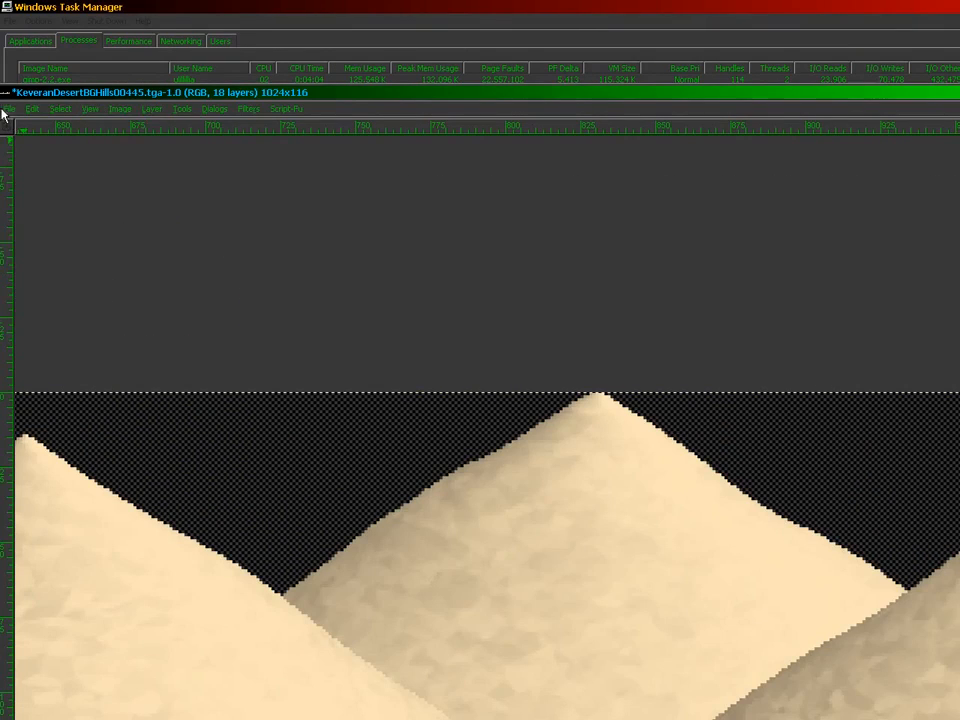
Step: Save it as KeveranDesertBGHills0052.tga, replacing the old file, then crop to the Mounts 1280 strip
click(9, 108)
click(20, 214)
key(Return)
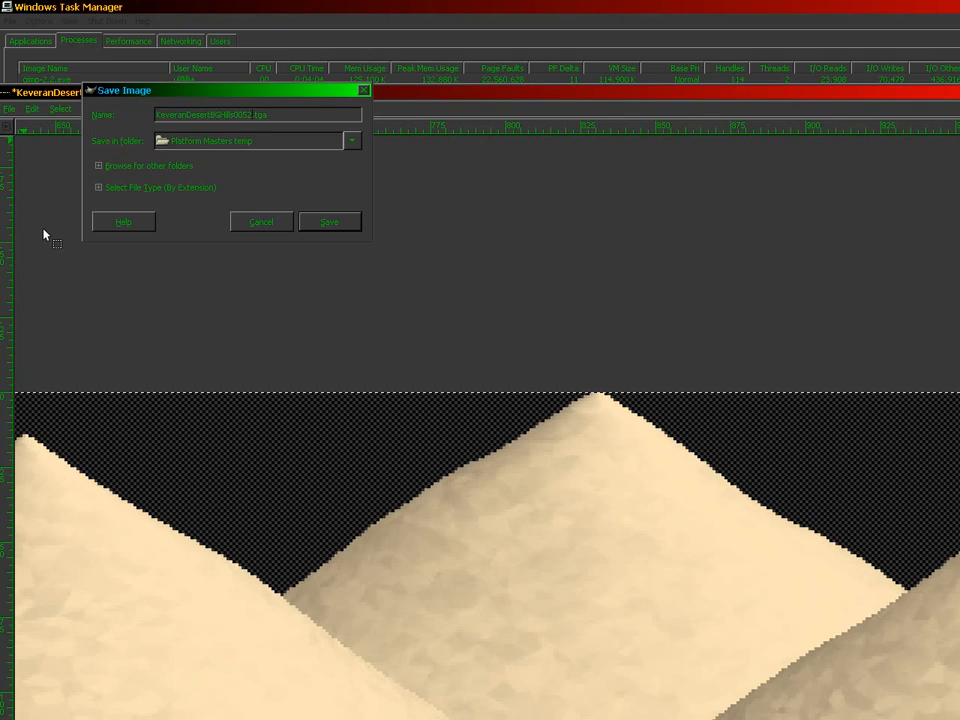
key(Return)
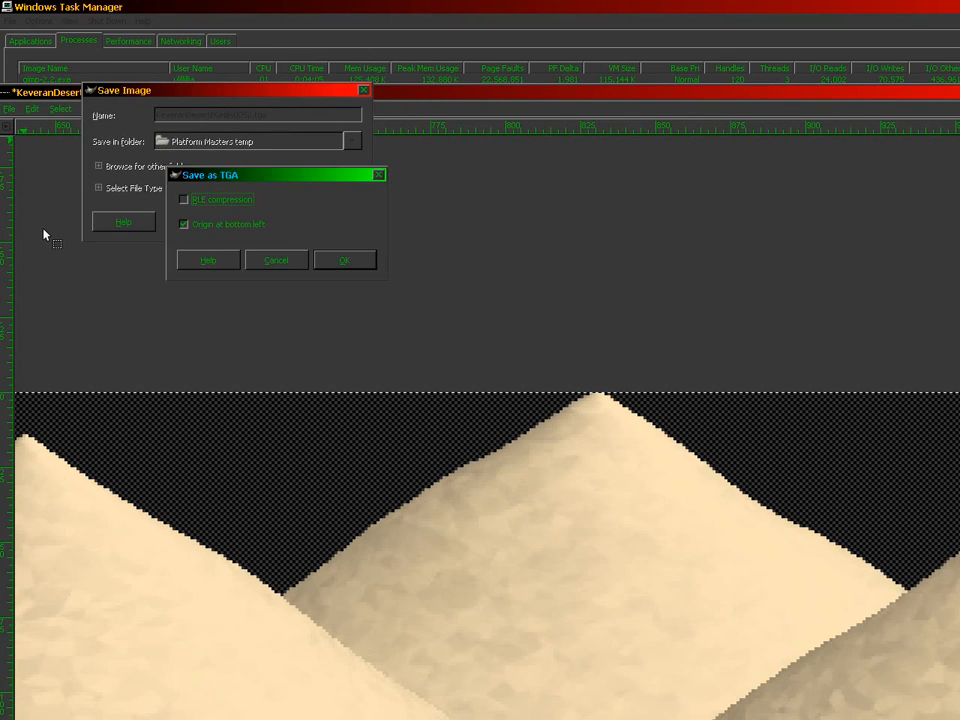
key(Return)
click(120, 108)
click(138, 245)
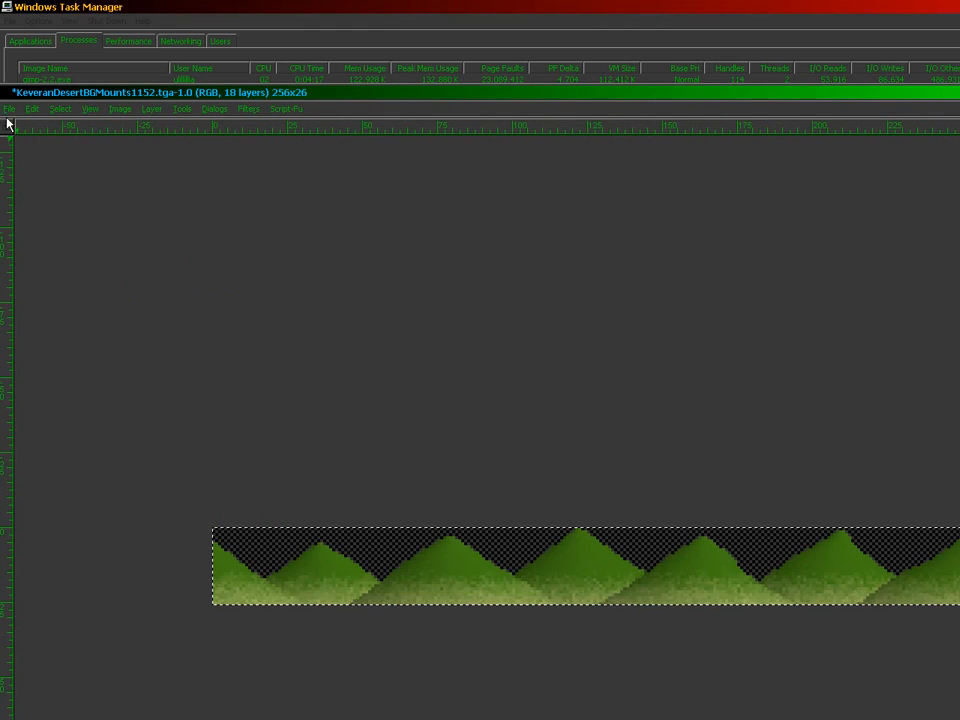
Step: Save the cropped strip as KeveranDesertBGMounts1280.tga, replacing the older file
click(8, 108)
click(43, 225)
key(Right)
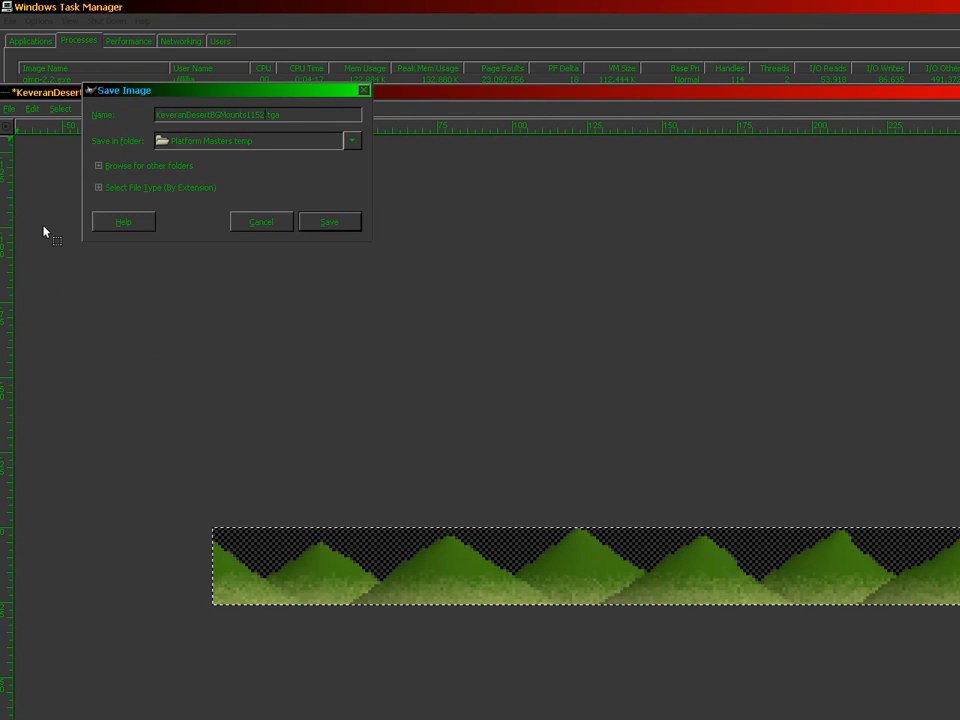
key(shift+Left)
key(shift+Left)
key(shift+Left)
key(shift+Left)
text(1280)
key(Return)
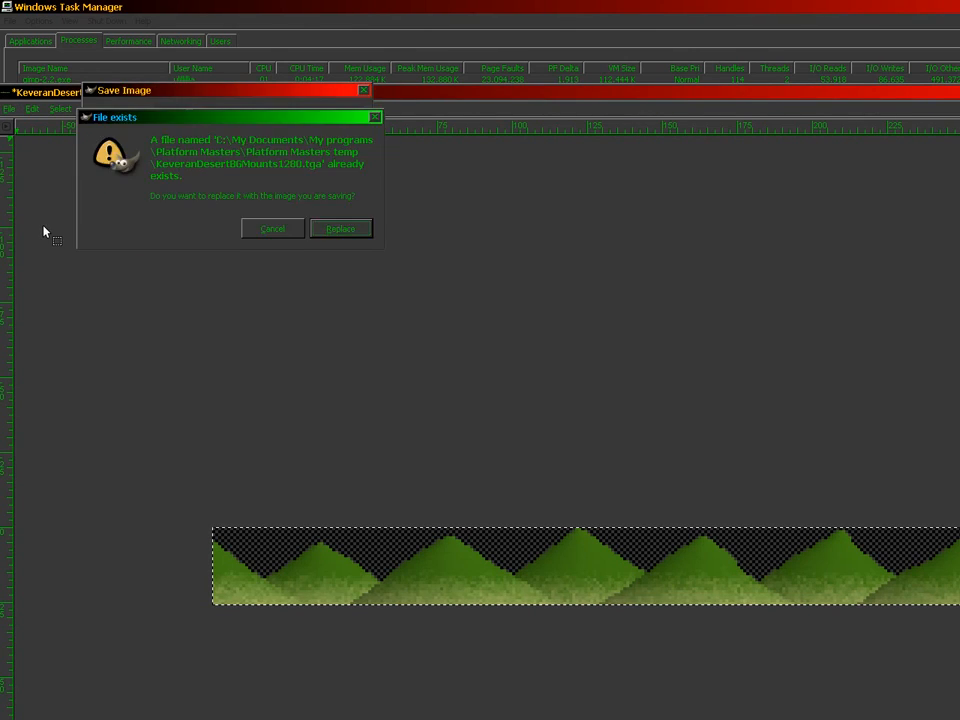
key(Return)
key(Return)
Step: Restore the full canvas, crop to Mounts 1376 and save it as KeveranDesertBGMounts1376.tga
key(ctrl+z)
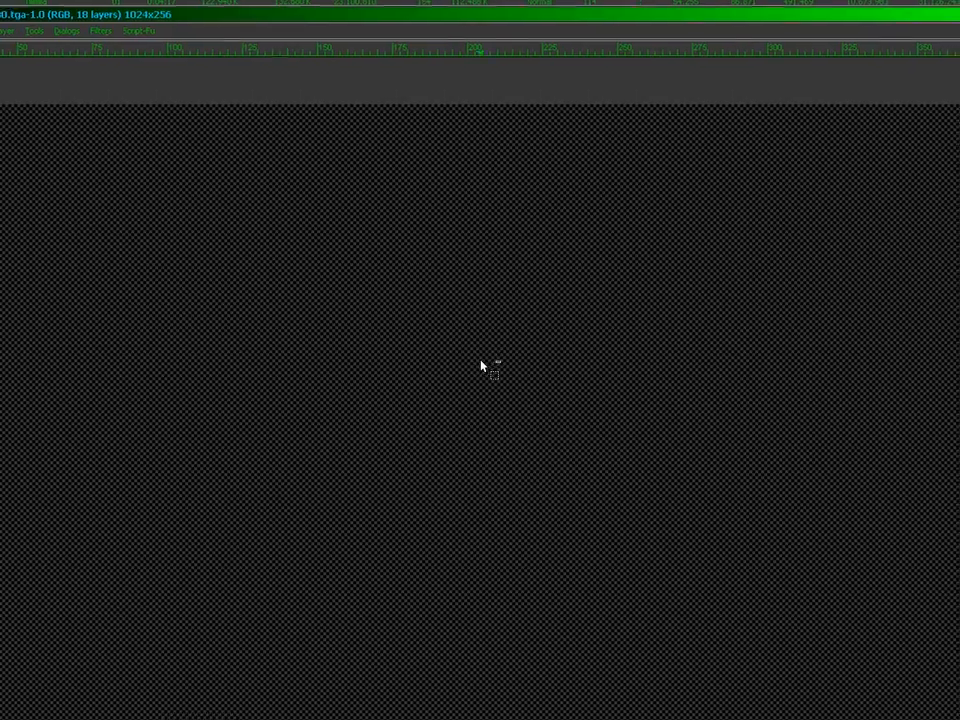
shift+click(733, 543)
click(784, 542)
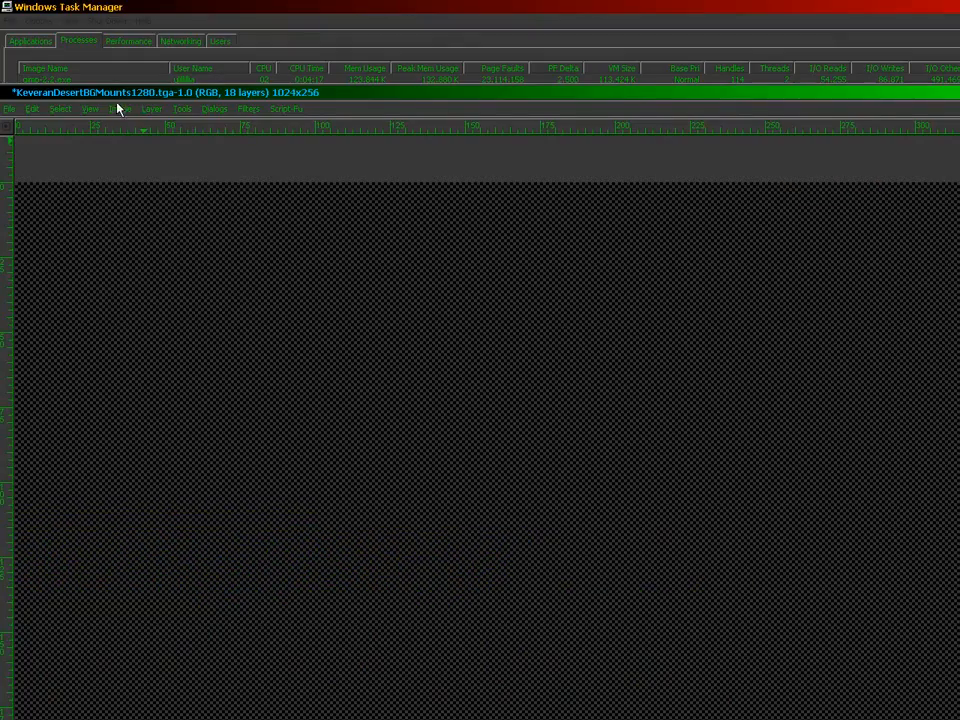
click(117, 108)
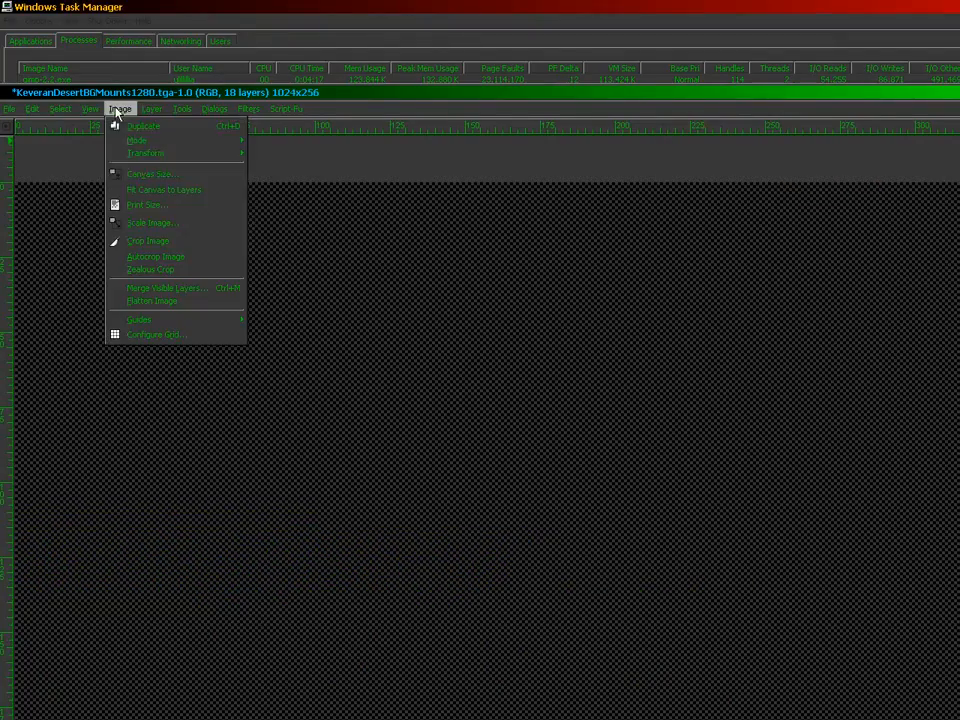
click(120, 240)
click(7, 108)
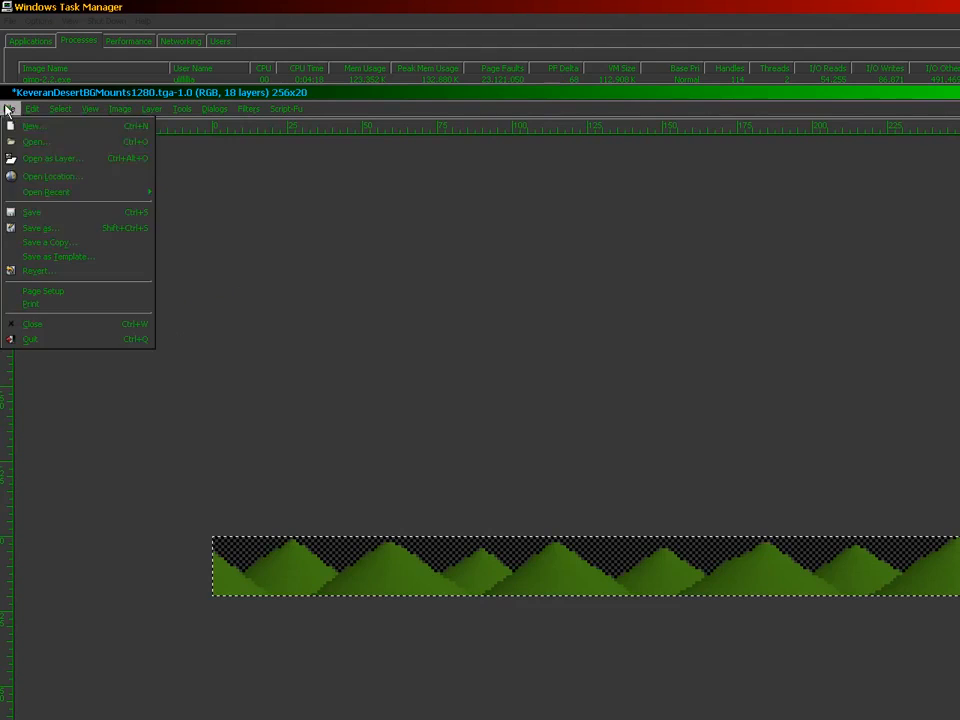
click(56, 228)
key(Right)
key(shift+Left)
key(shift+Left)
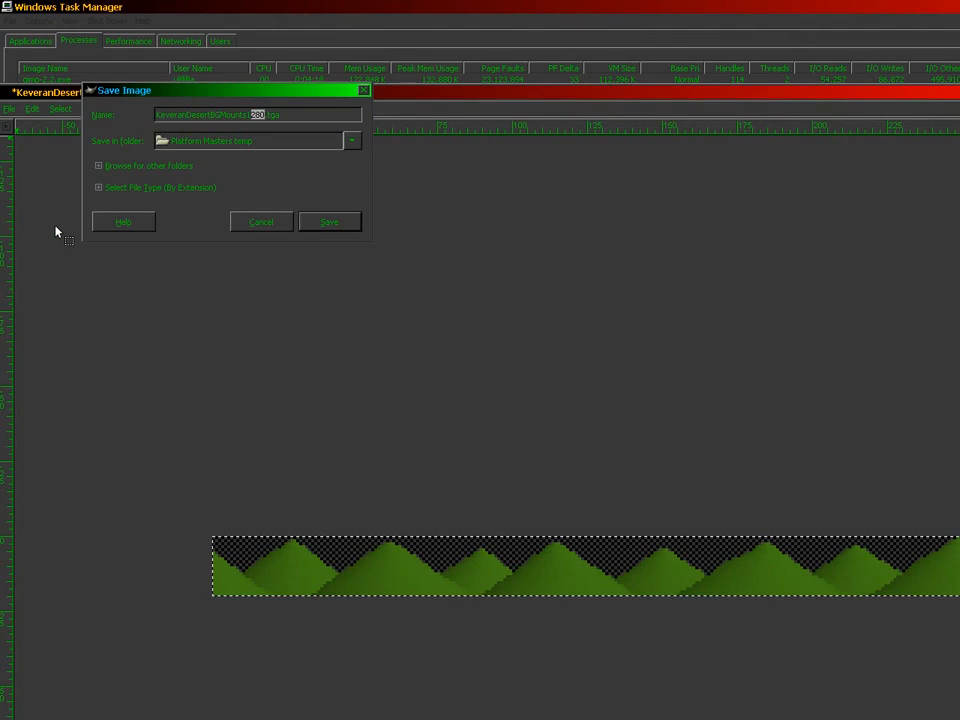
text(376)
key(Return)
key(Return)
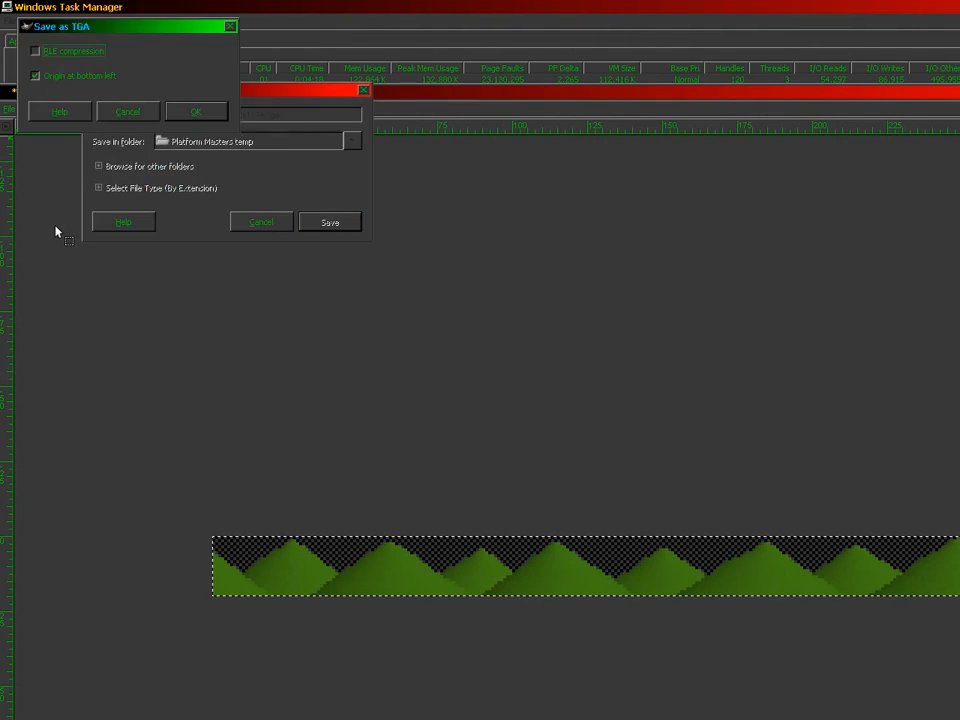
key(Return)
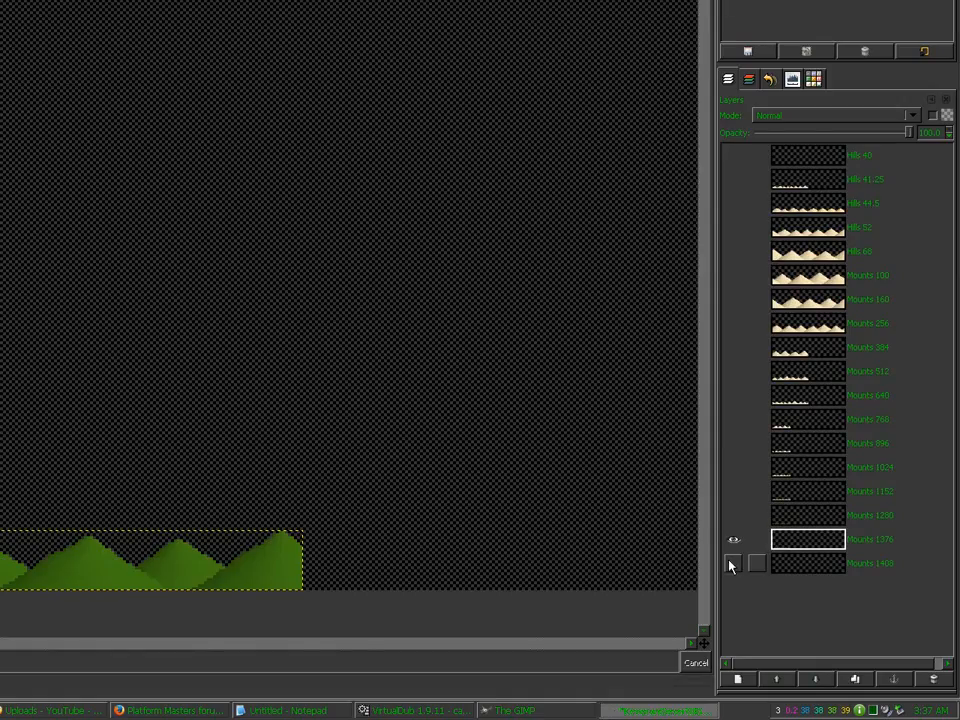
Step: Show only Mounts 1408, crop and save it as KeveranDesertBGMounts1408.tga, then drop the selection
shift+click(731, 562)
click(797, 566)
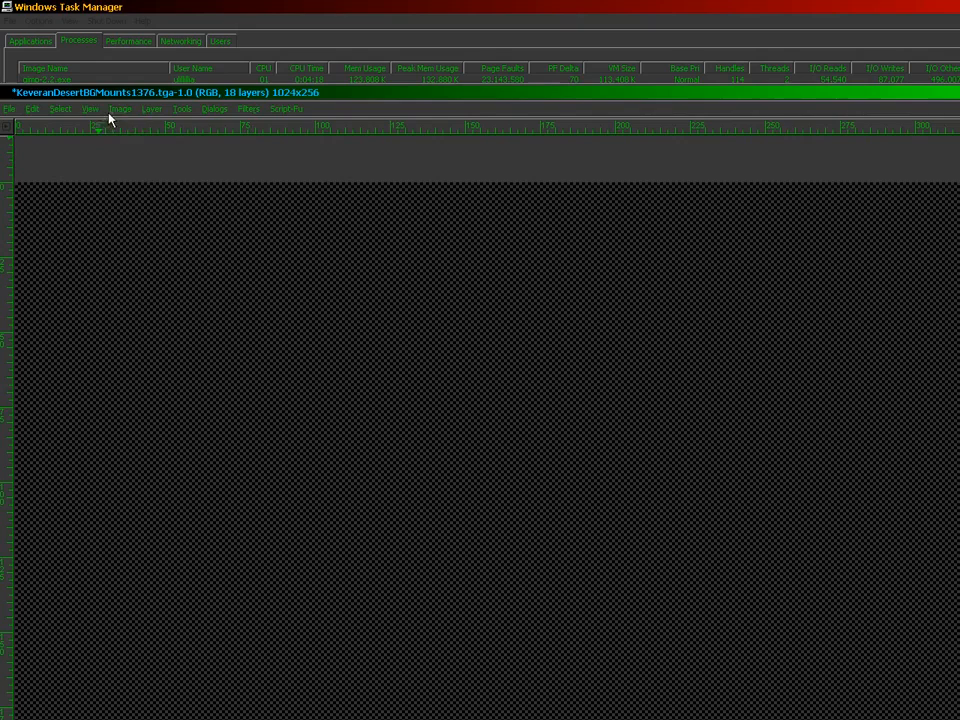
click(119, 109)
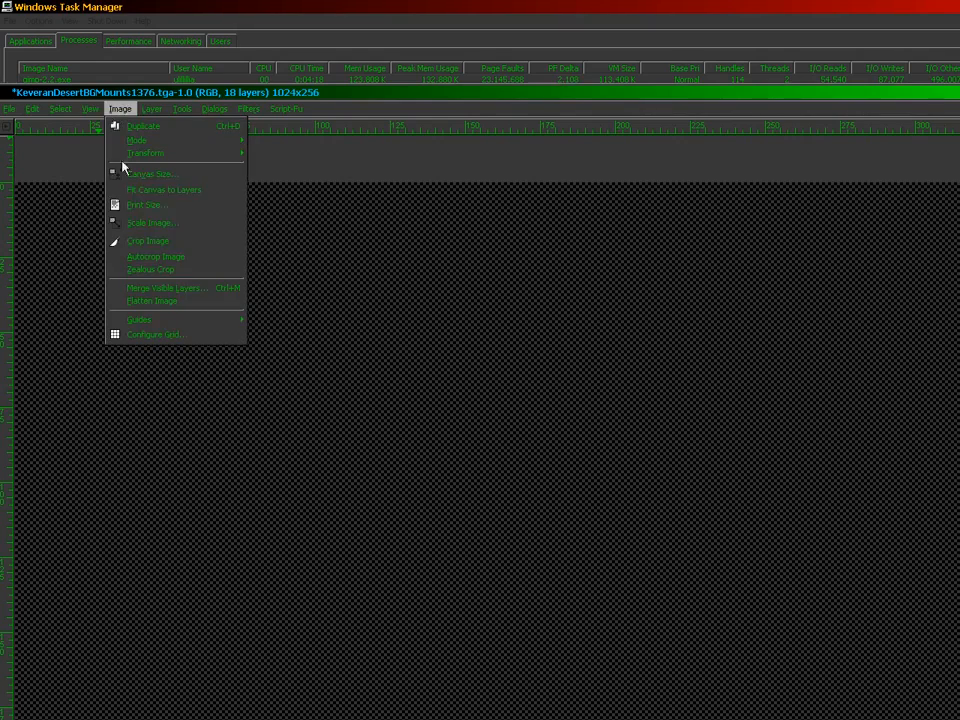
click(131, 243)
click(9, 110)
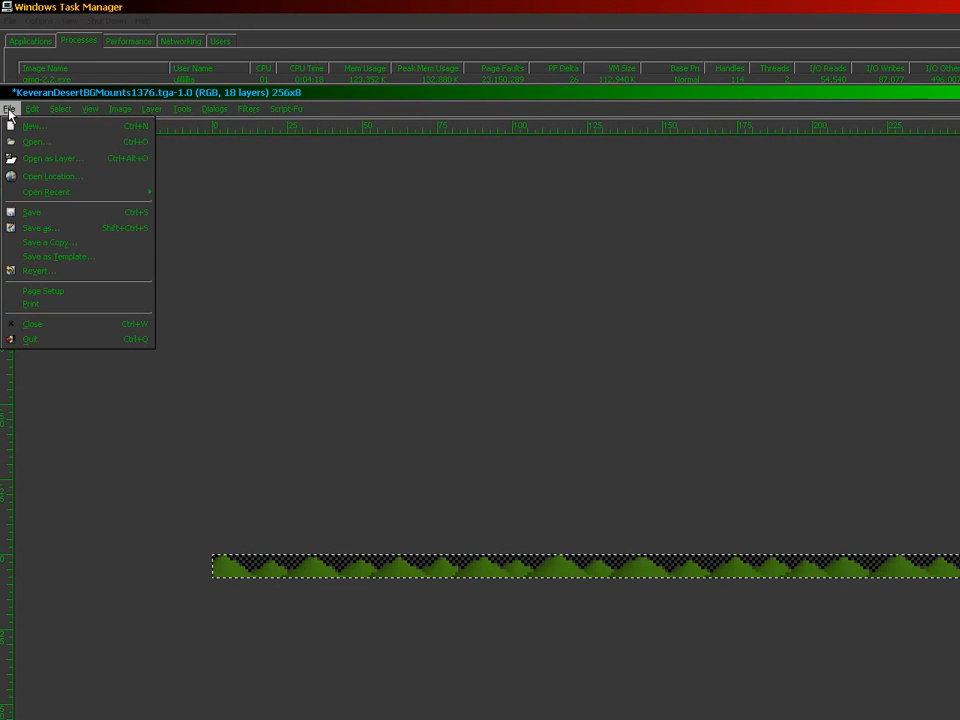
click(36, 228)
text(1408.tga)
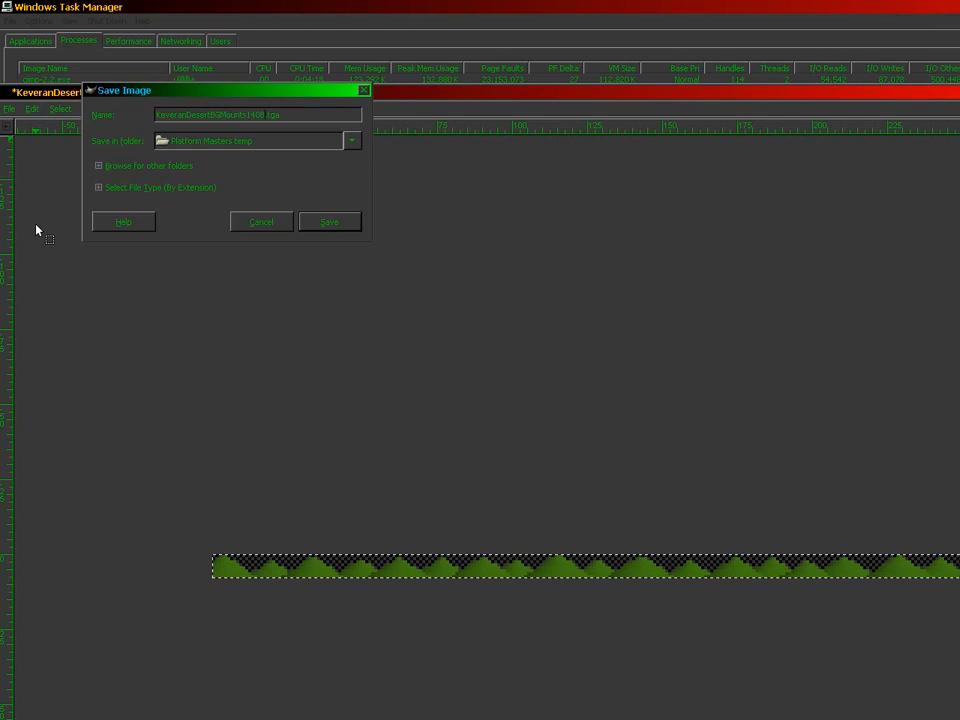
key(Return)
key(Return)
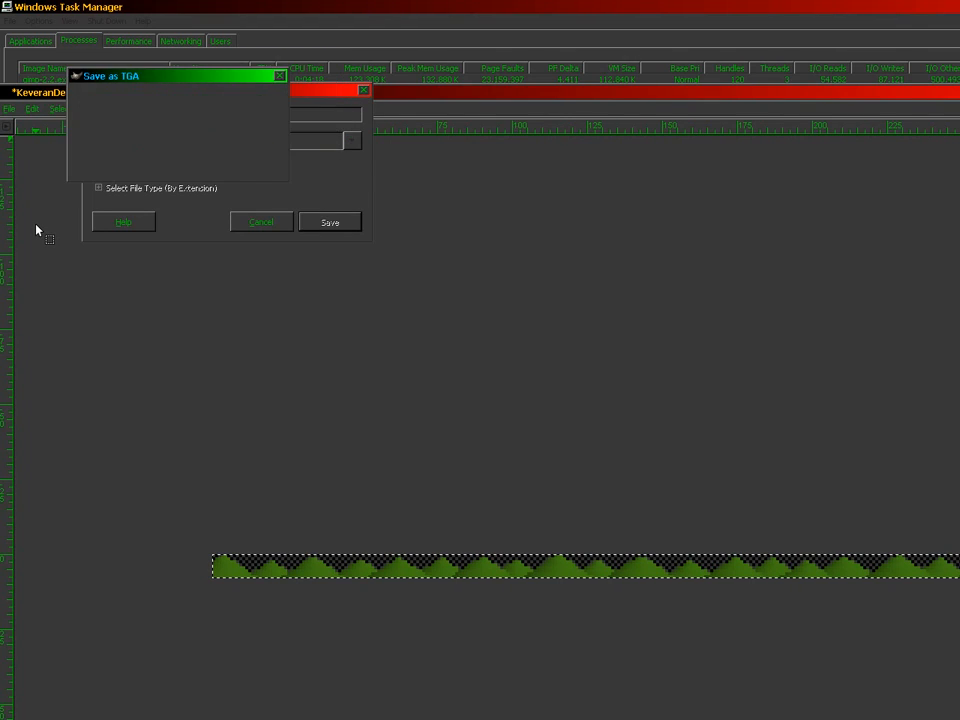
key(Return)
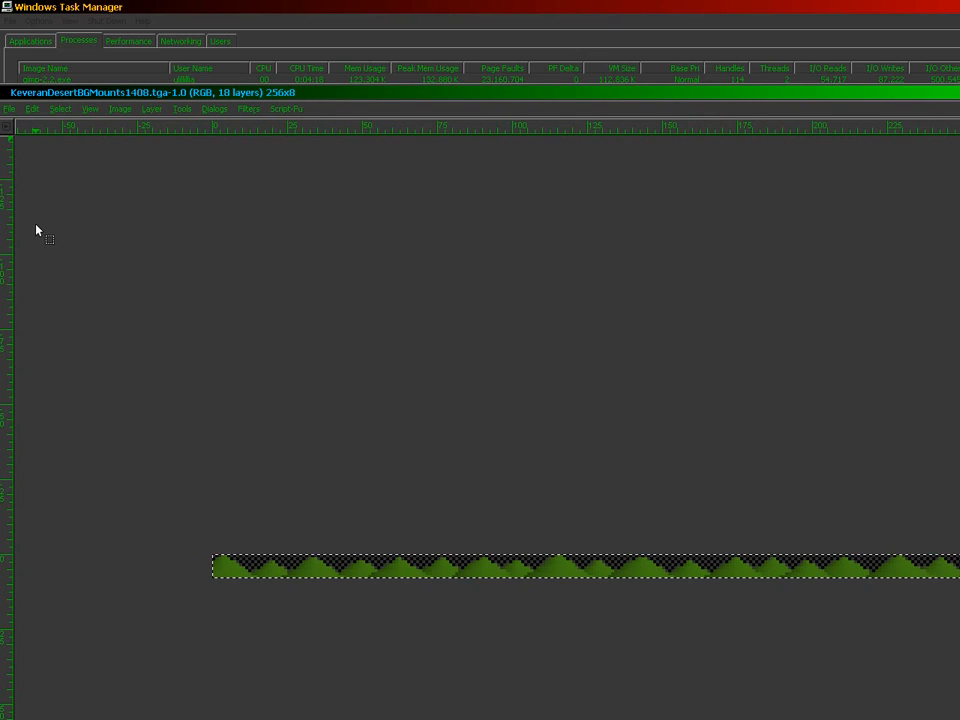
click(308, 345)
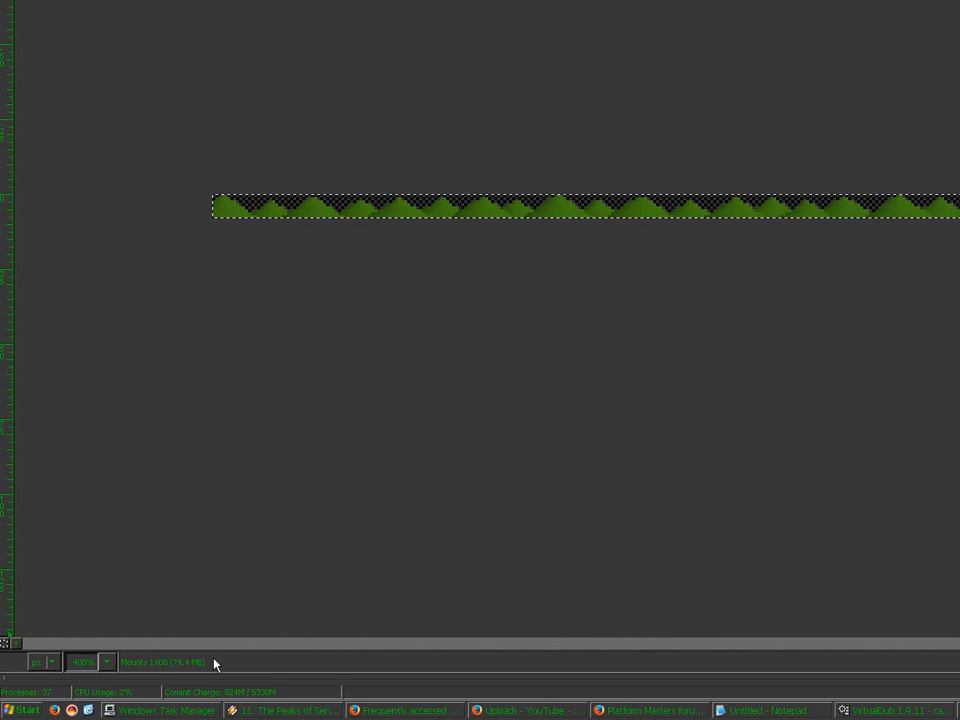
key(super)
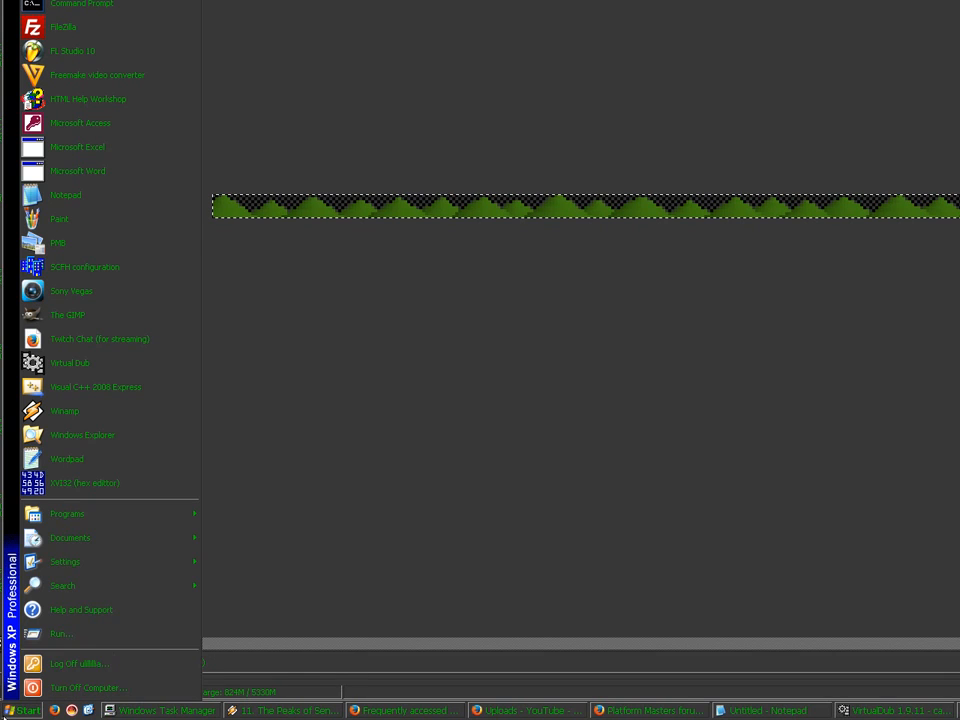
Step: Browse Windows Explorer to My Documents > My programs > Platform Masters temp and select the new exports
click(115, 438)
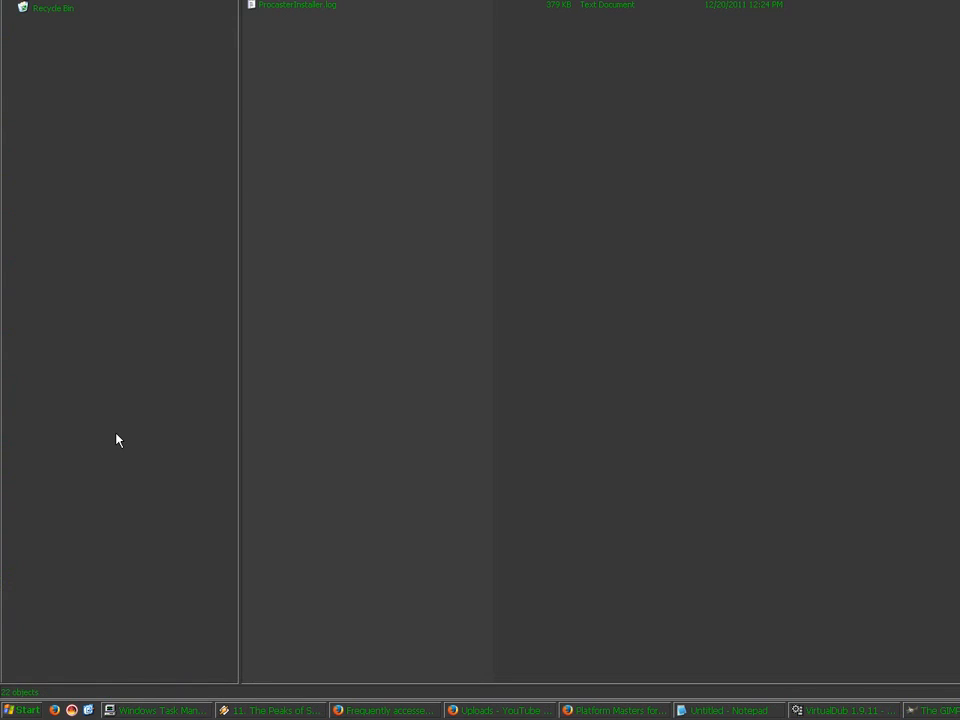
click(39, 202)
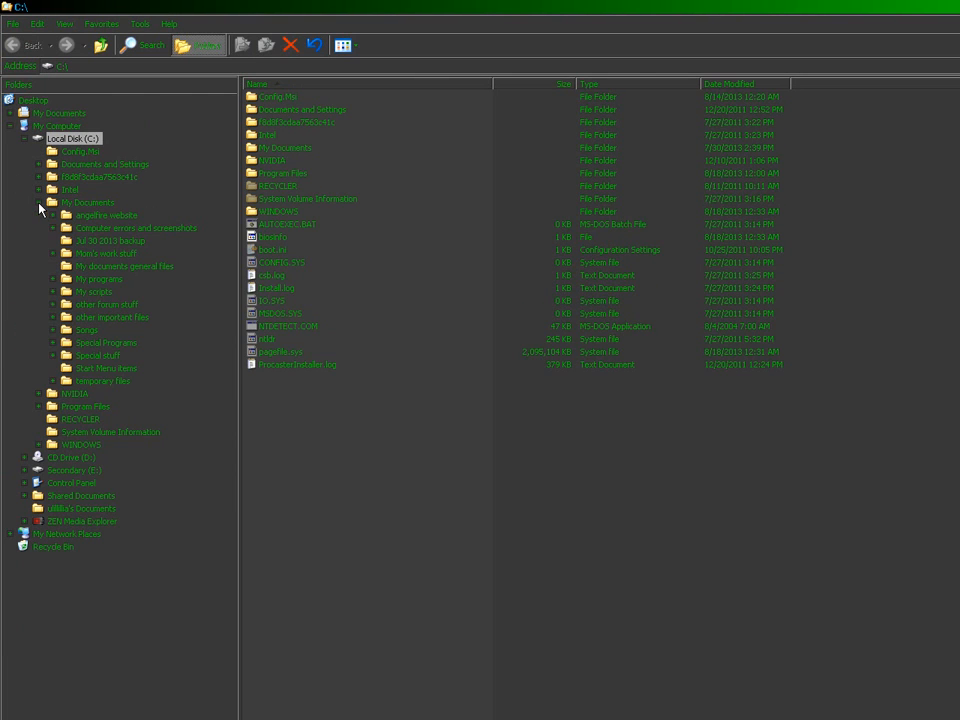
click(54, 279)
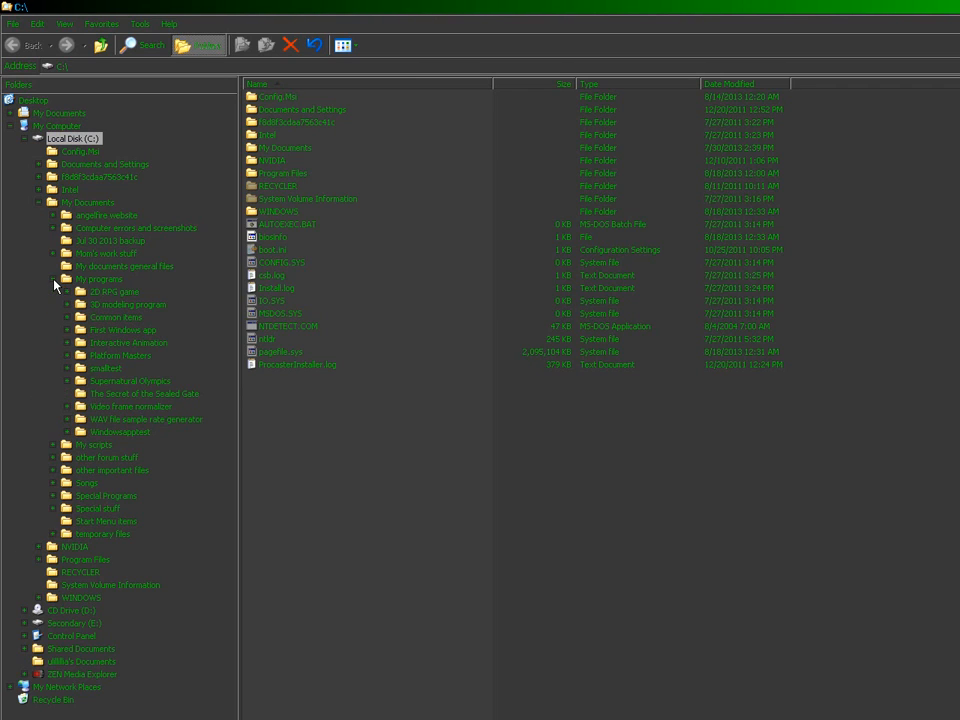
click(69, 355)
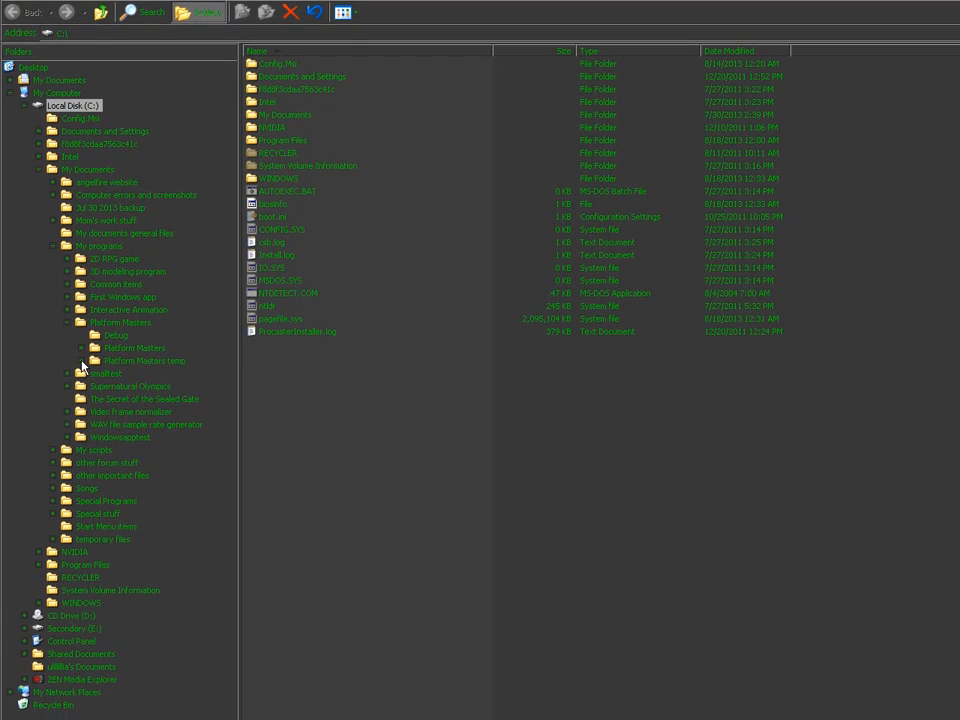
click(81, 360)
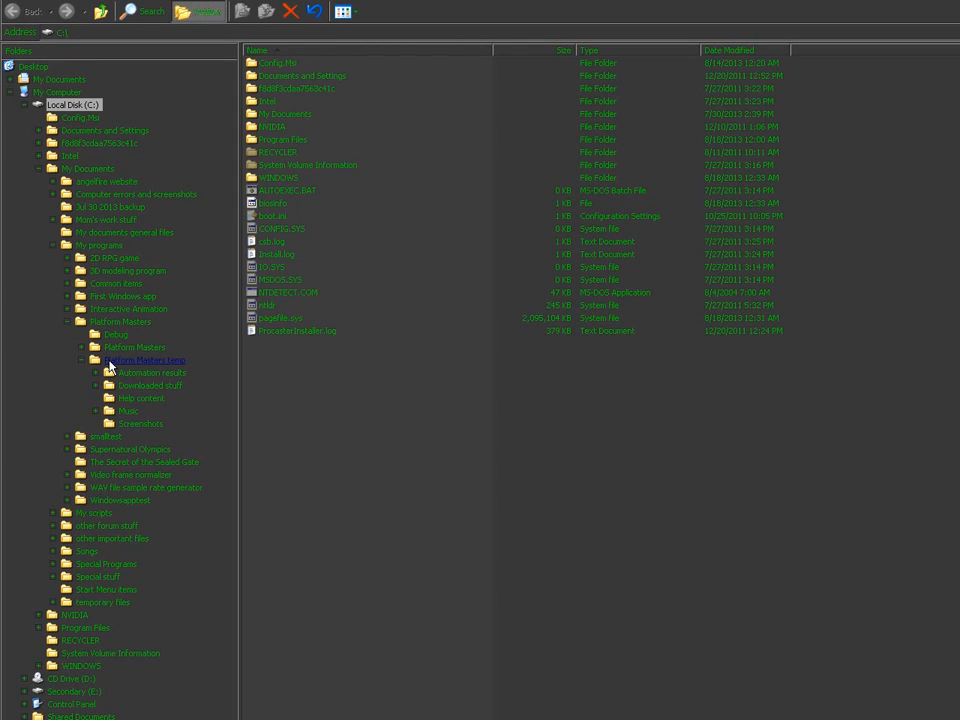
click(110, 366)
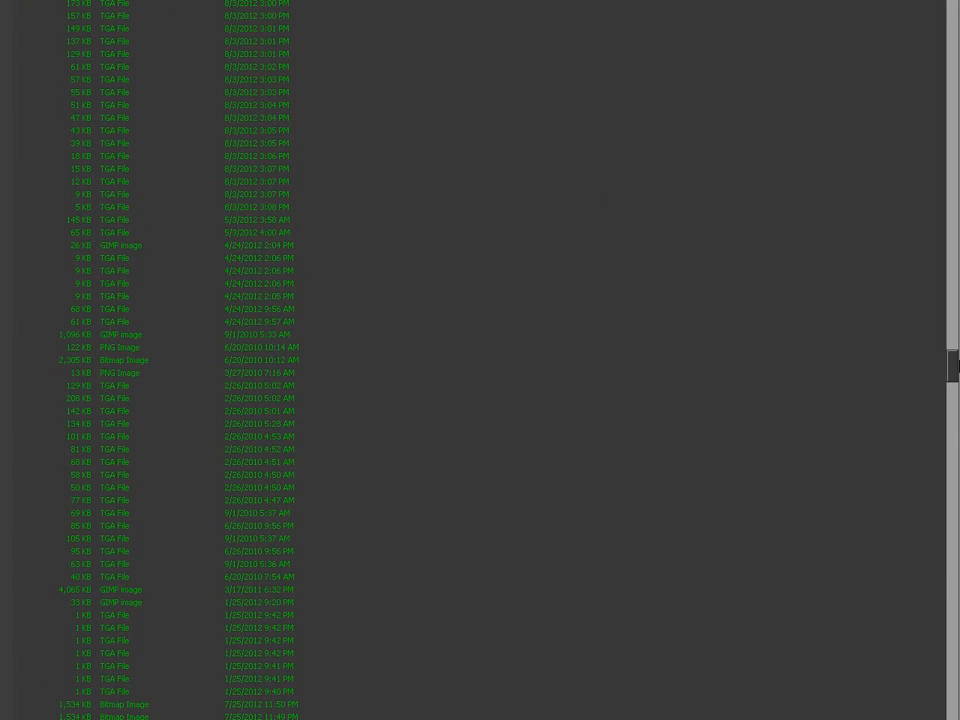
scroll(480, 360, up, 13)
scroll(480, 360, up, 2)
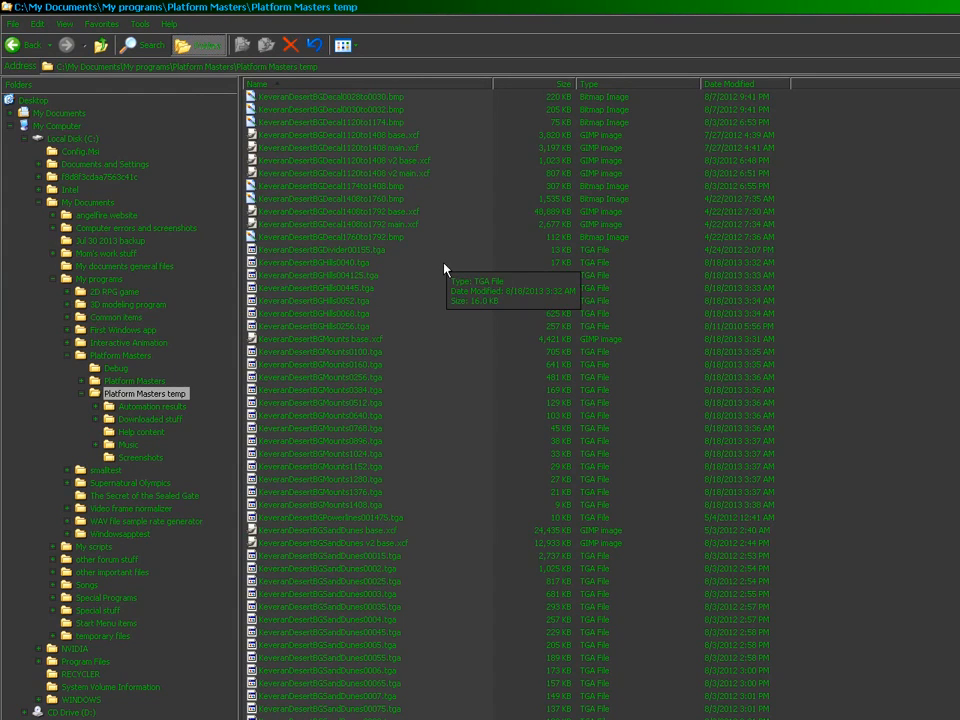
drag(446, 257, 279, 511)
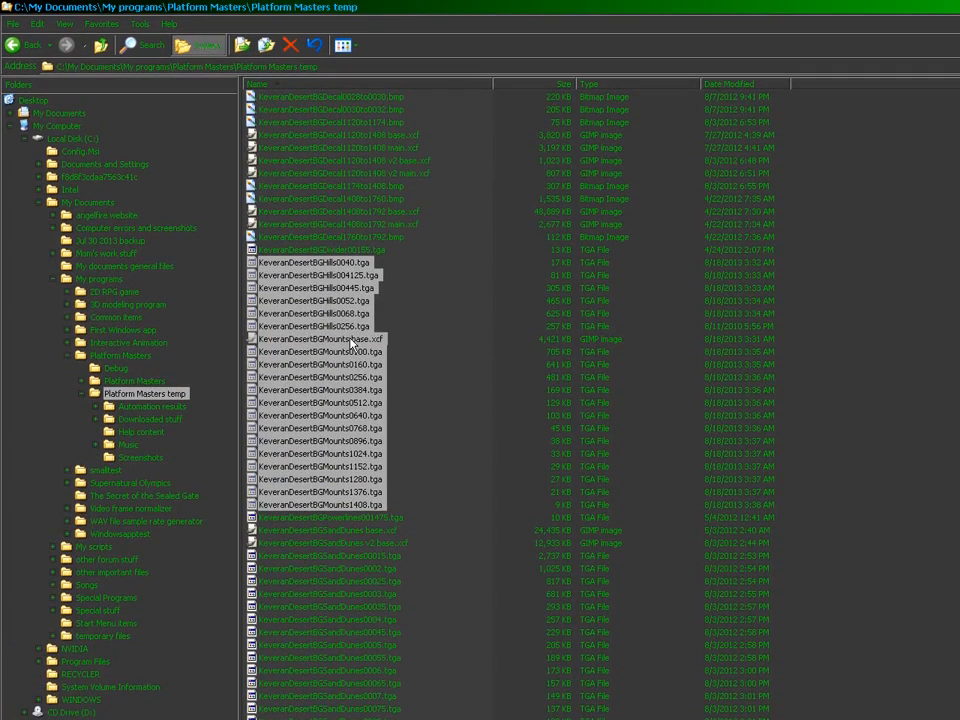
Step: Drop KeveranDesertBGMounts base.xcf and Hills0256.tga from the selection, then open the game's images\scenery folder
ctrl+click(351, 341)
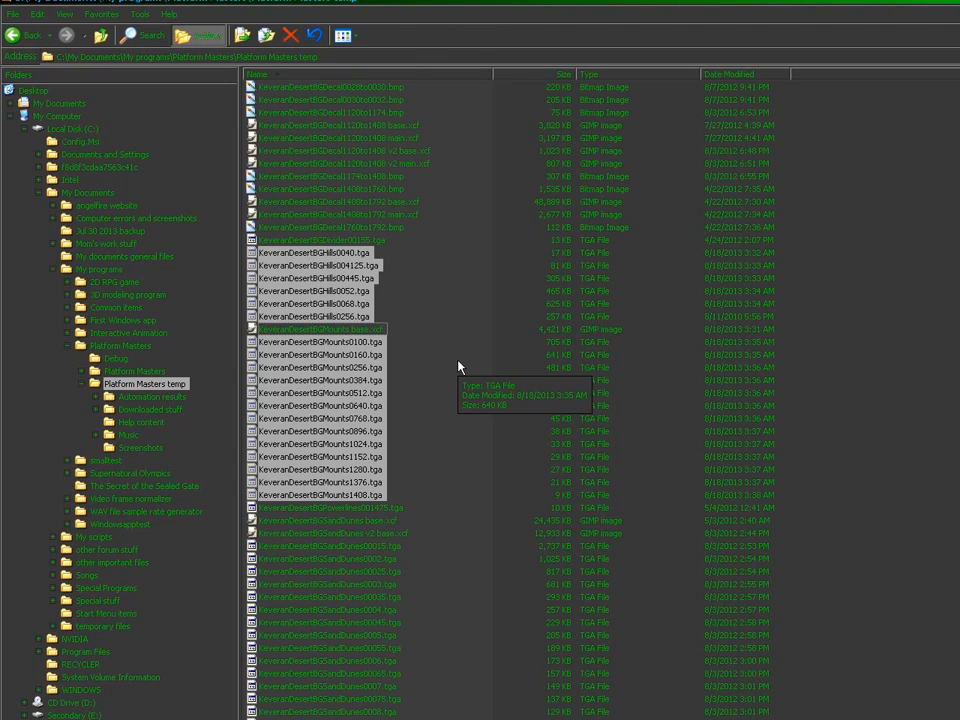
ctrl+click(345, 317)
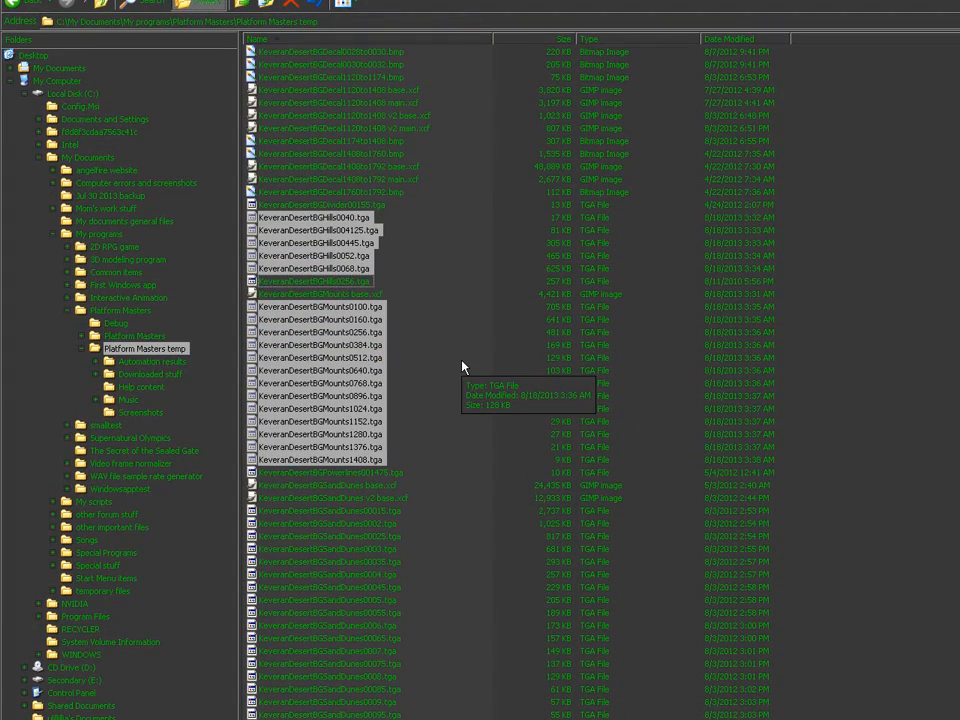
click(82, 337)
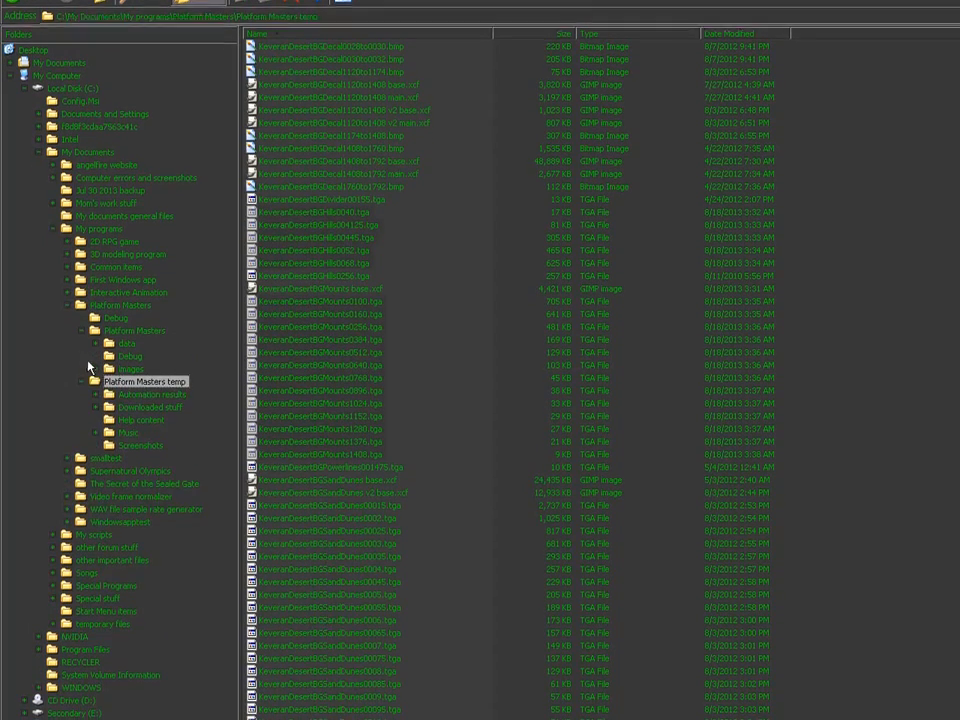
click(96, 401)
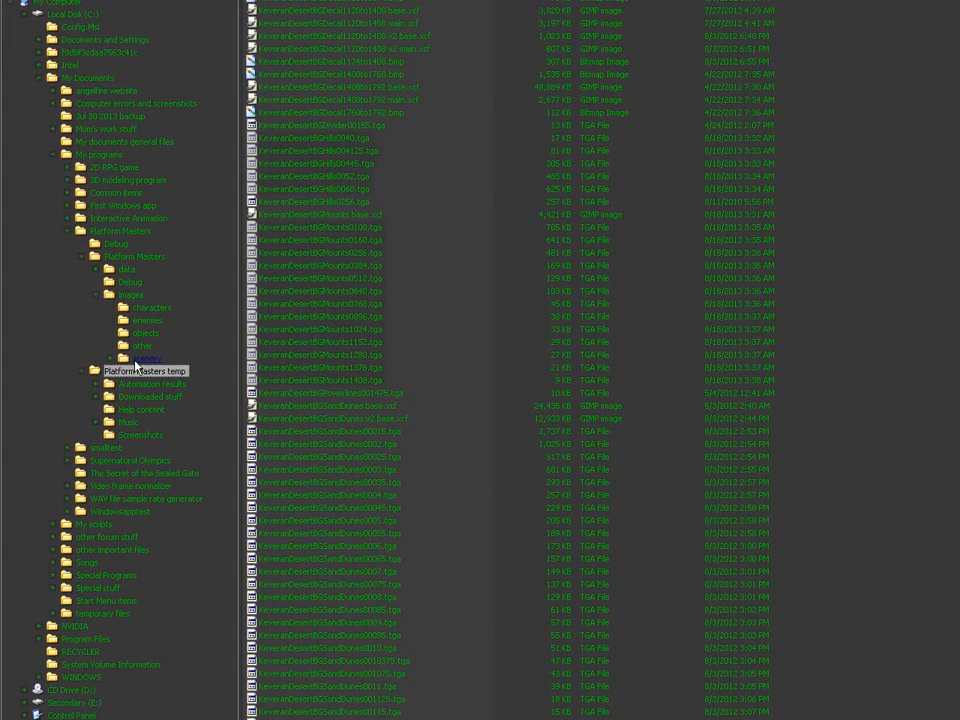
click(136, 360)
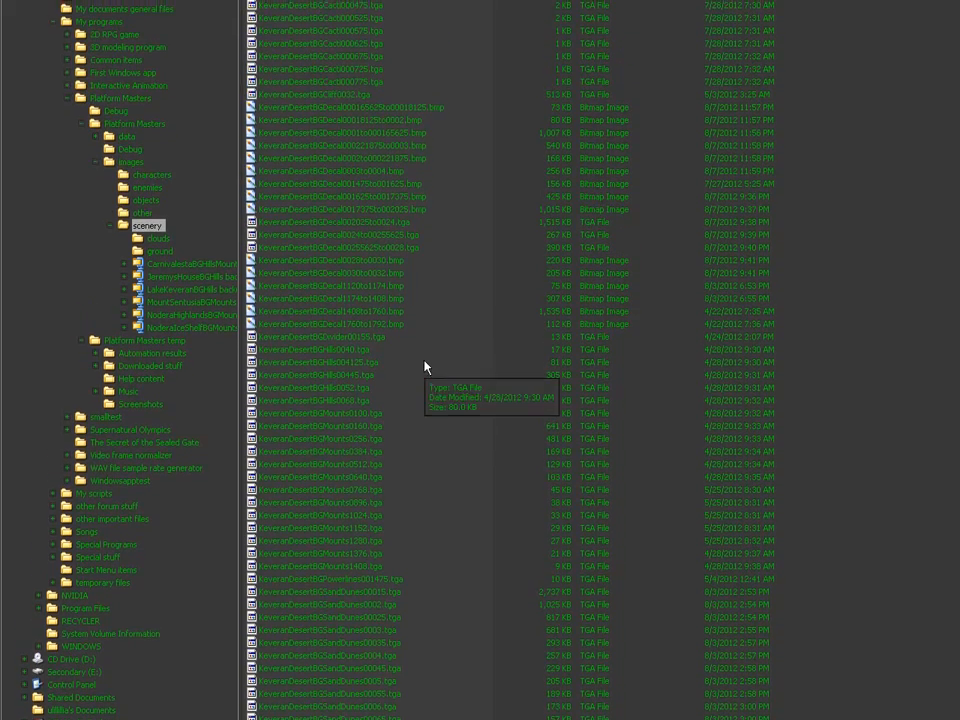
Step: Select the 18 older TGA files, Hills0040 through Mounts1408, and bring up their actions
drag(422, 348, 288, 573)
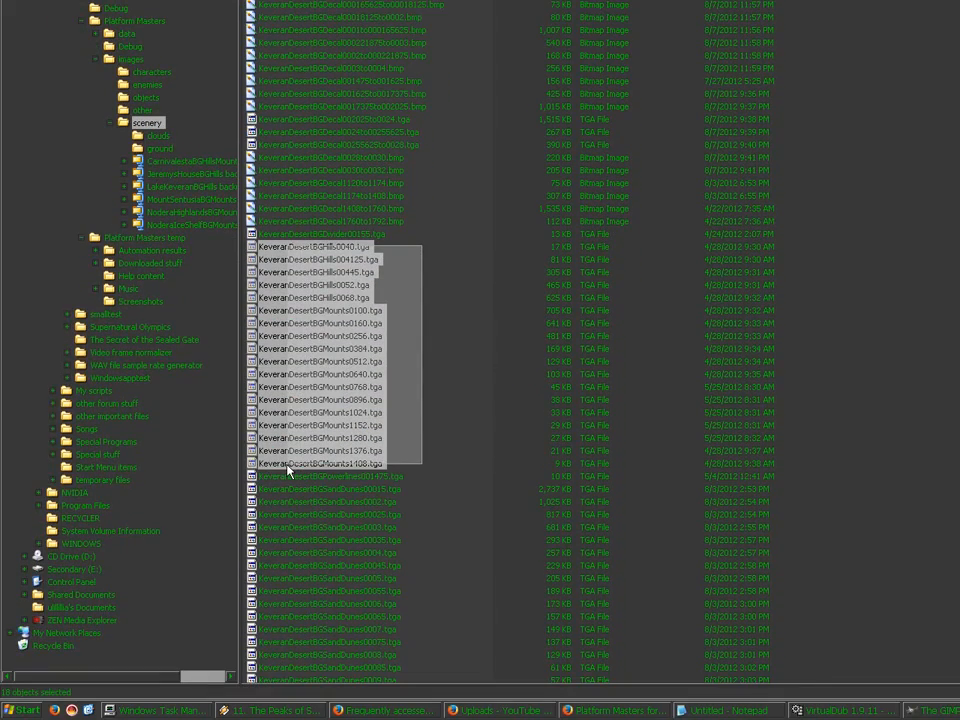
drag(288, 470, 289, 469)
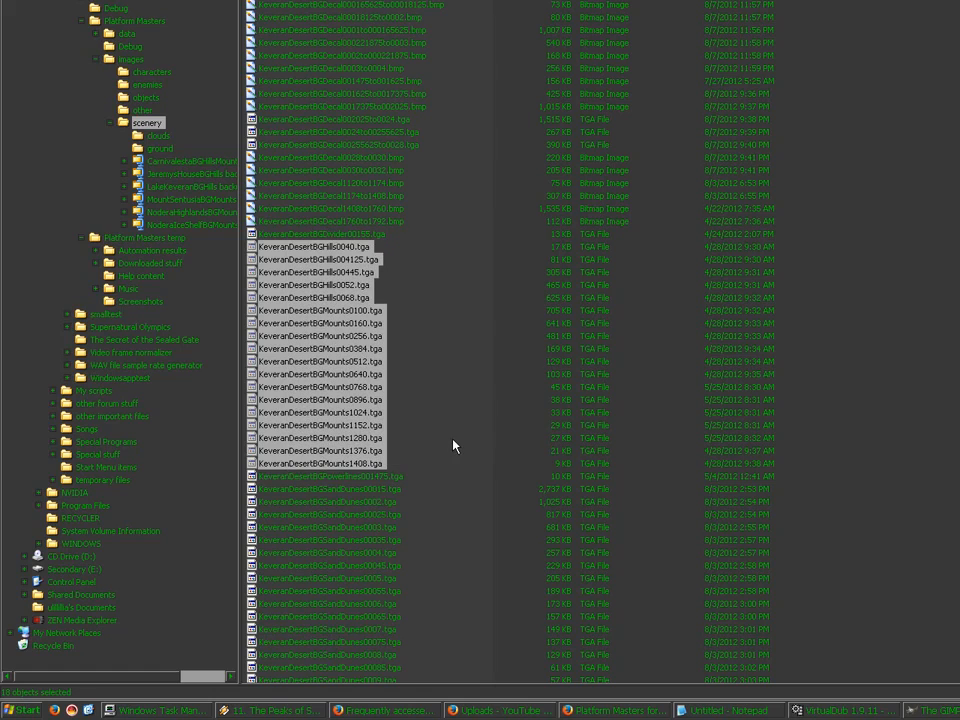
right_click(345, 344)
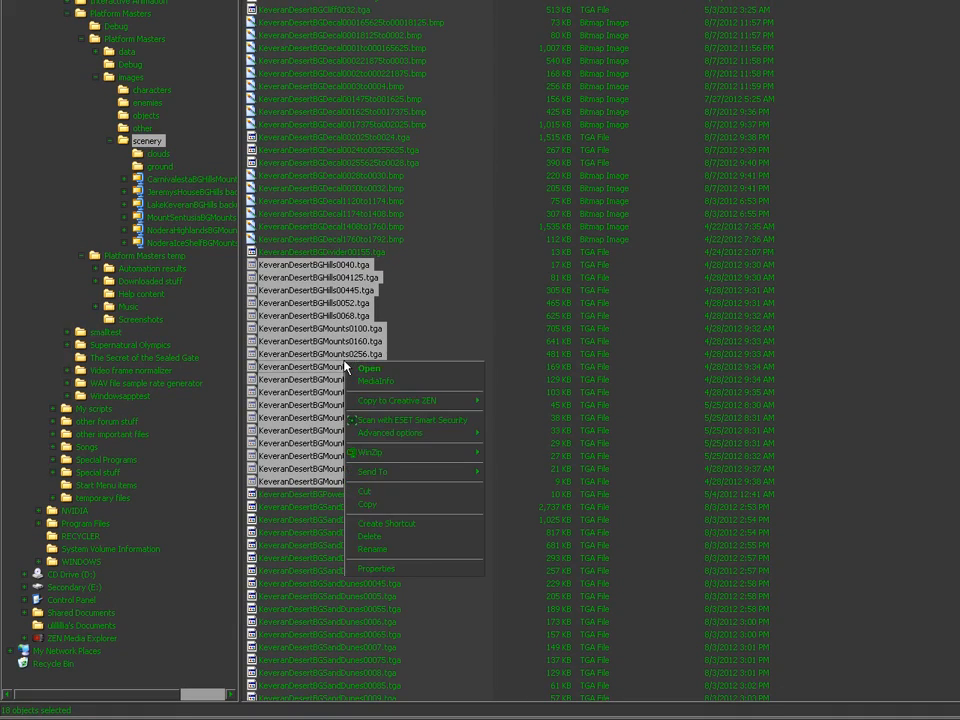
Step: Add the 18 selected files to a new WinZip archive named KeveranDesertBGHillsMounts backup.zip
mouse_move(424, 433)
click(492, 434)
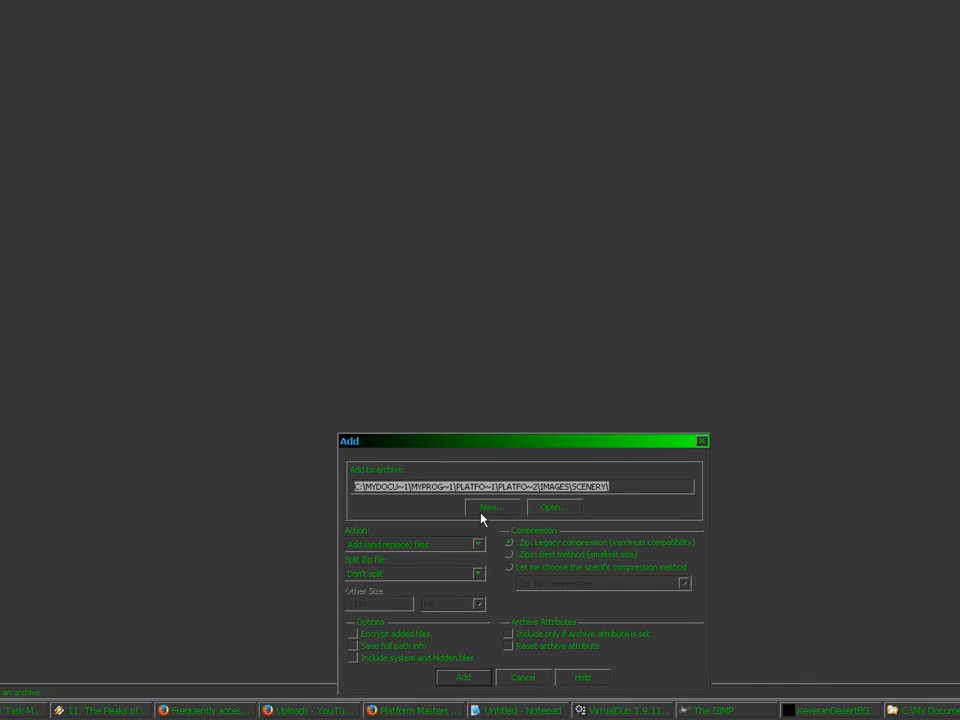
click(481, 510)
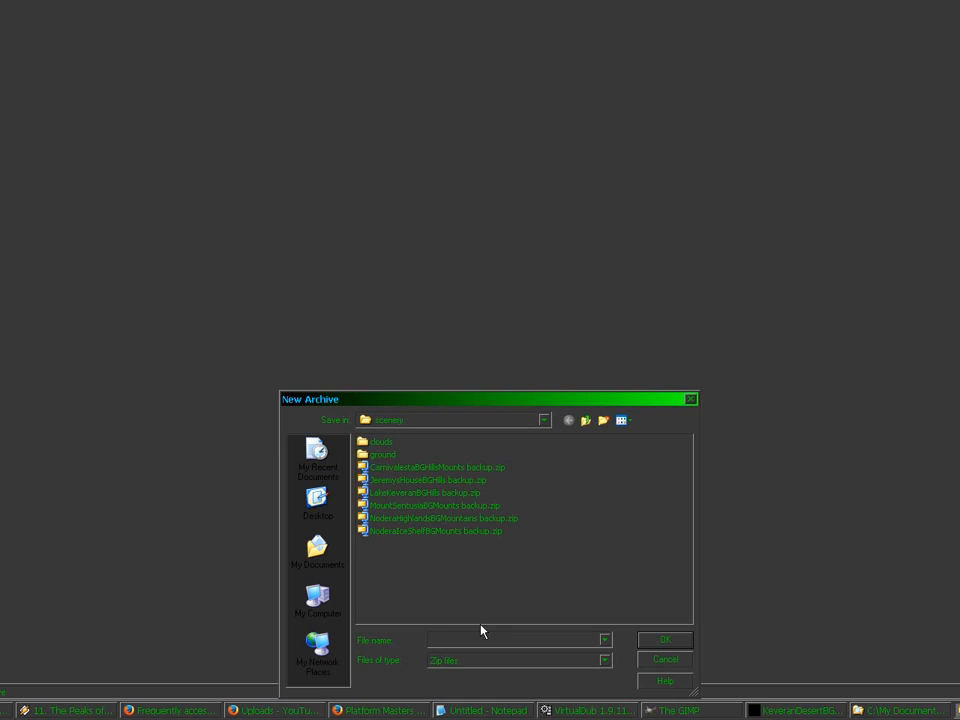
text(Kevera)
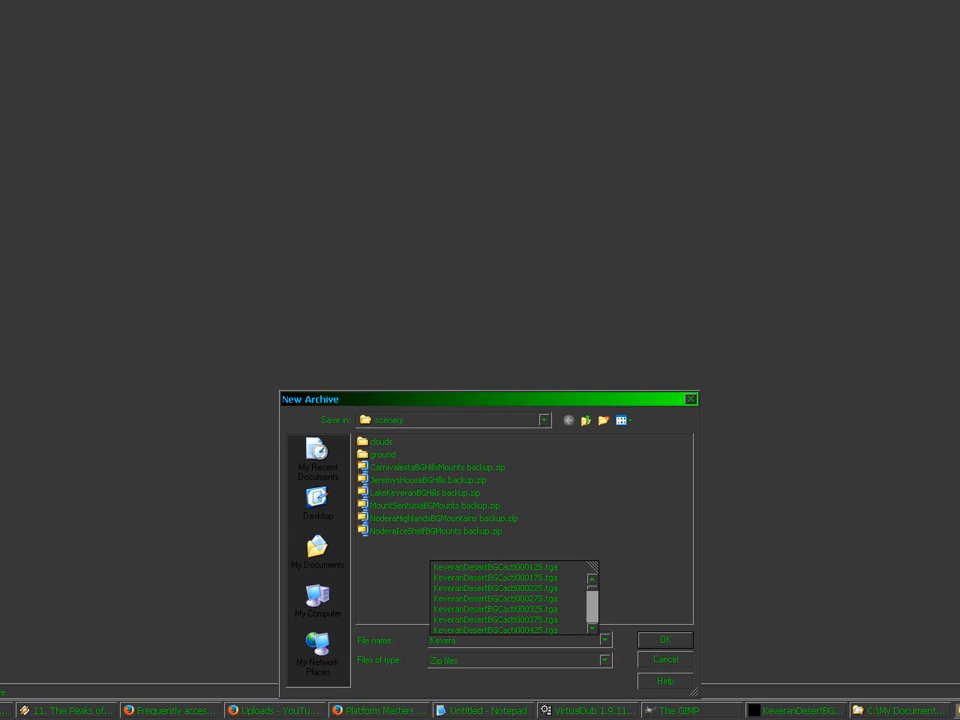
click(482, 598)
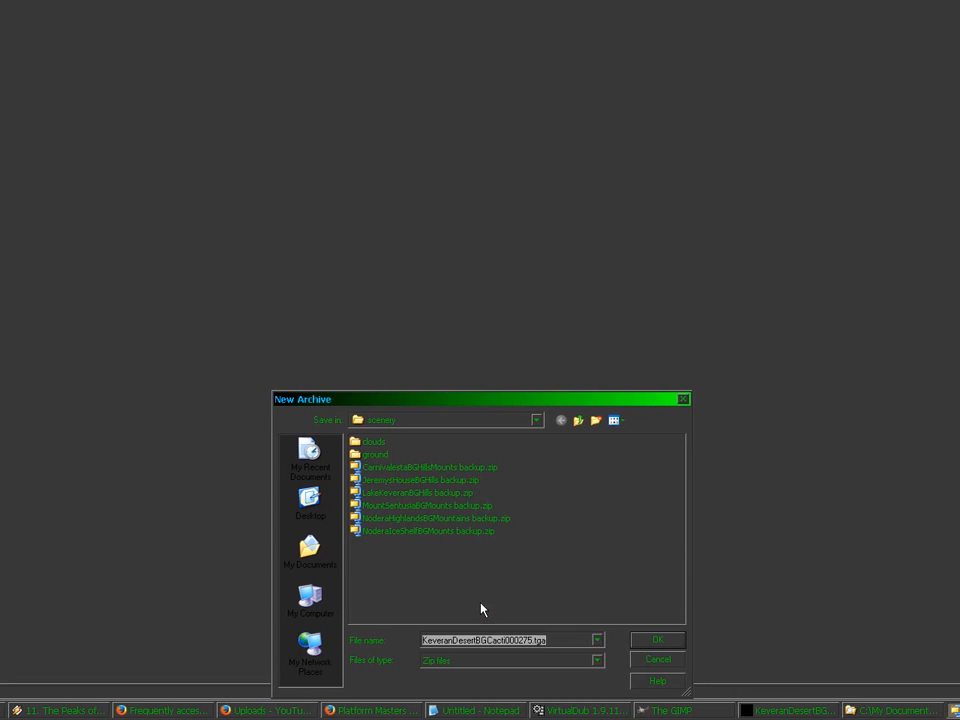
click(479, 638)
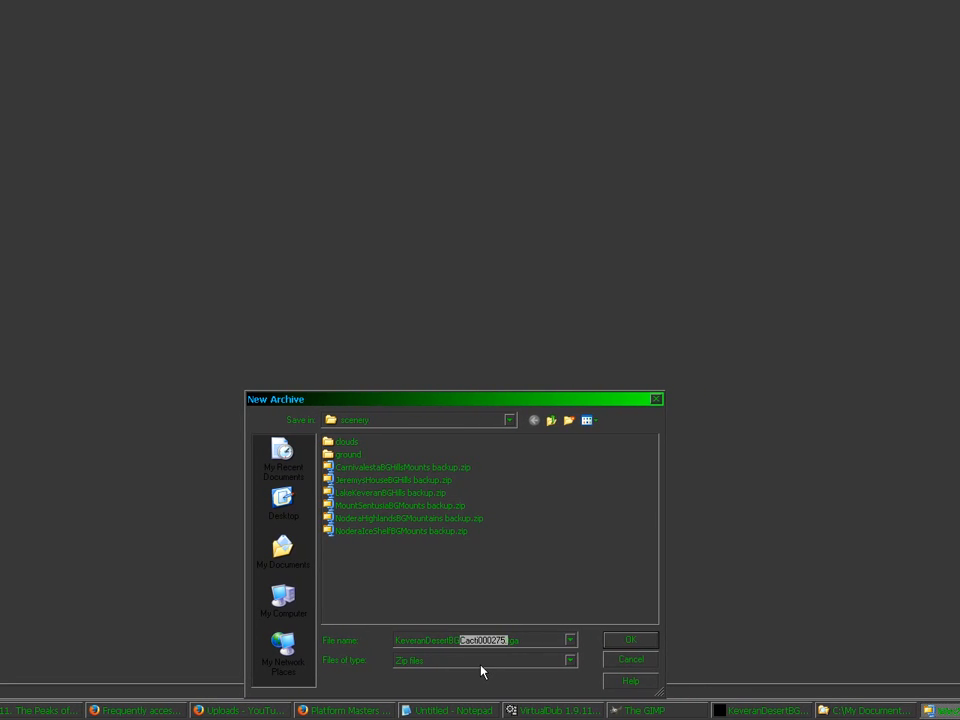
text(Hills)
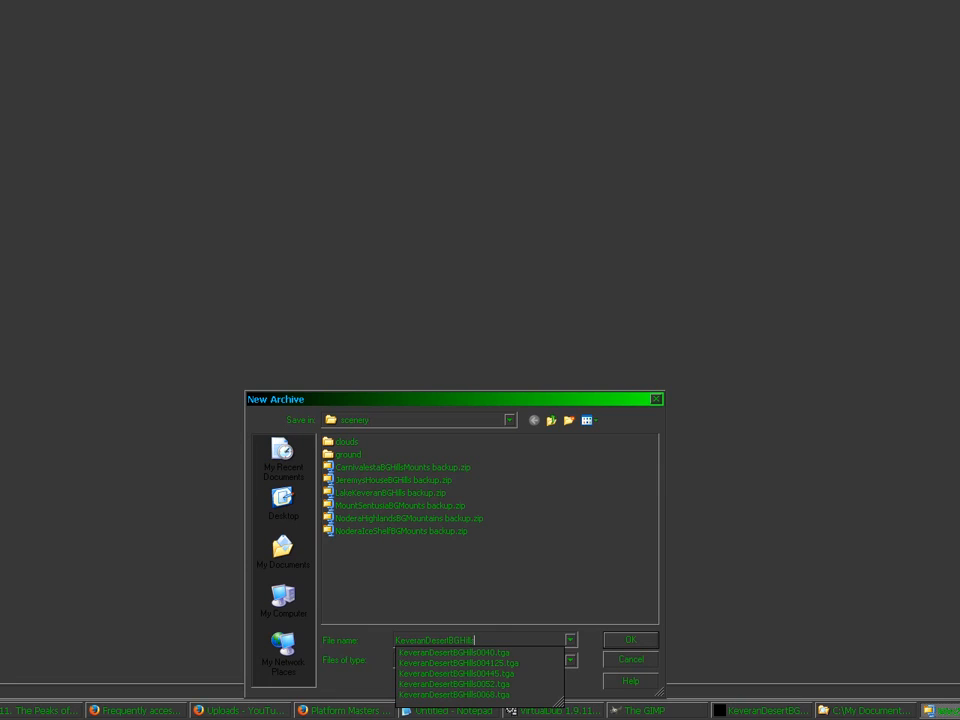
text(Mounts bac)
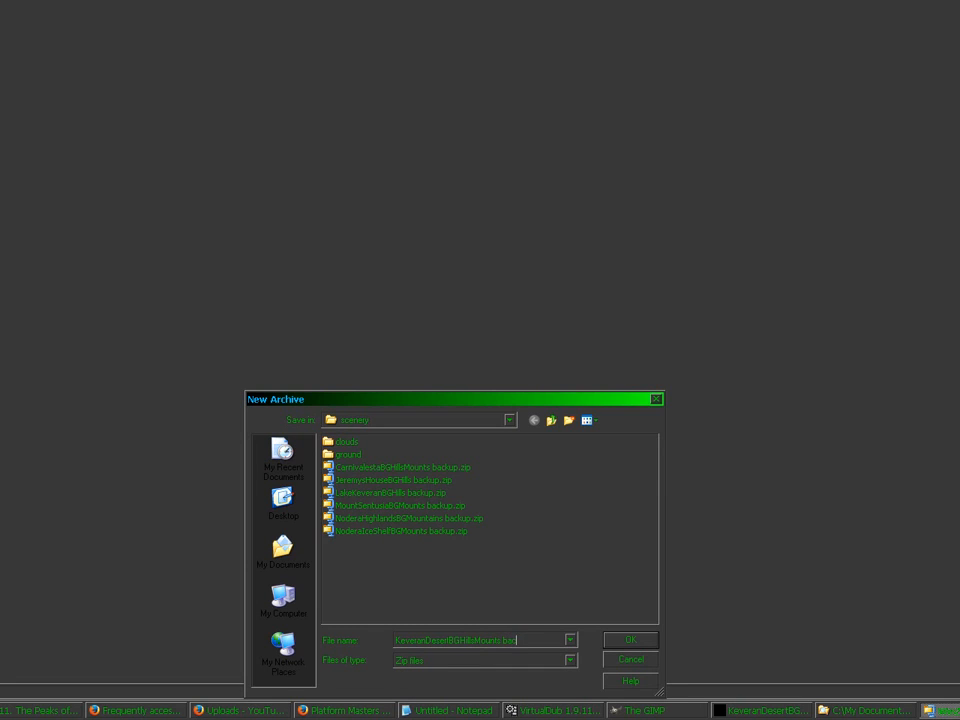
text(kup.zip)
key(Return)
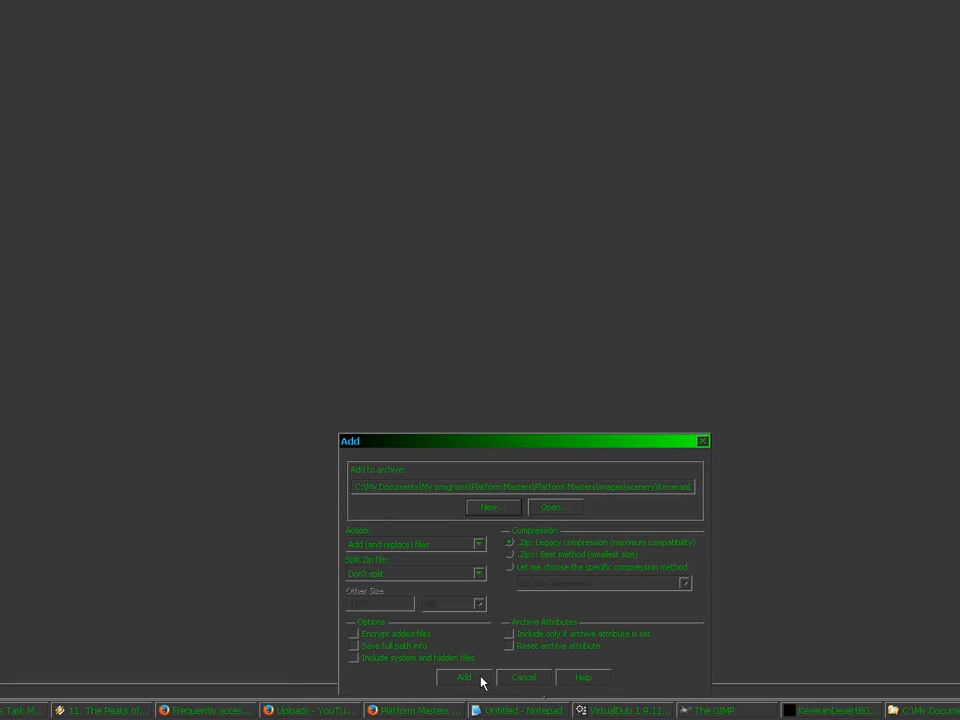
click(480, 680)
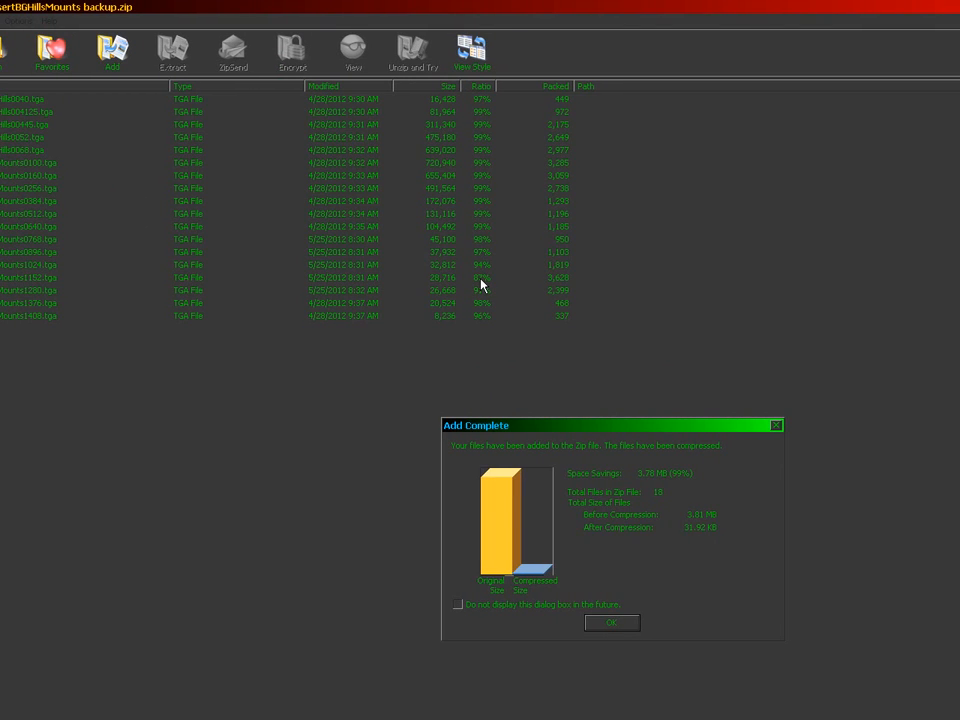
Step: Close WinZip after the compression, clear the selection and paste the new TGAs into scenery
click(618, 623)
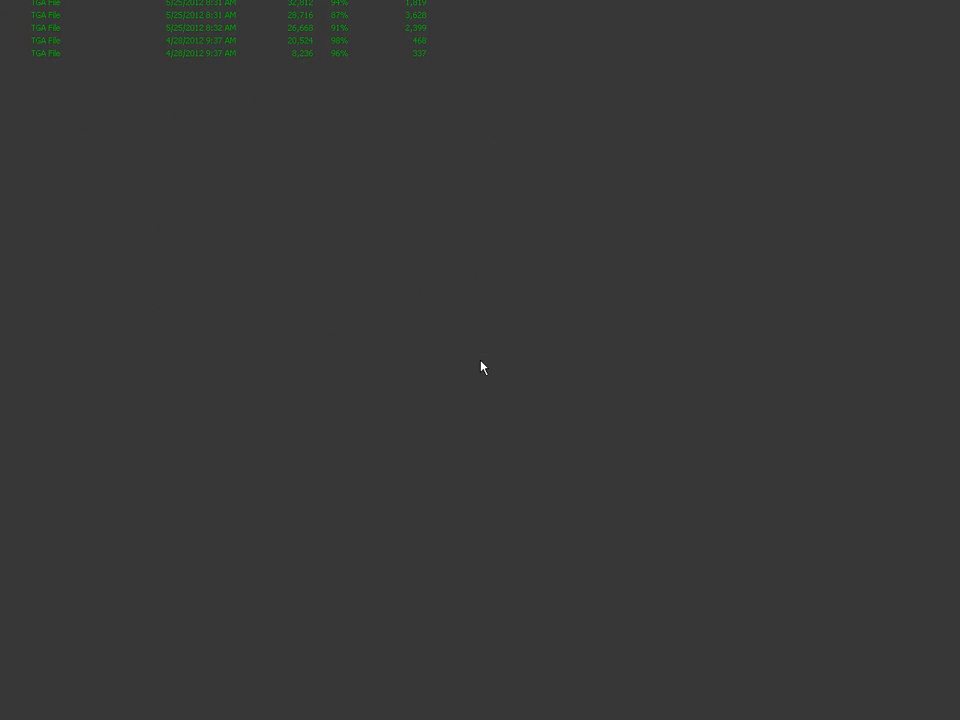
right_click(697, 704)
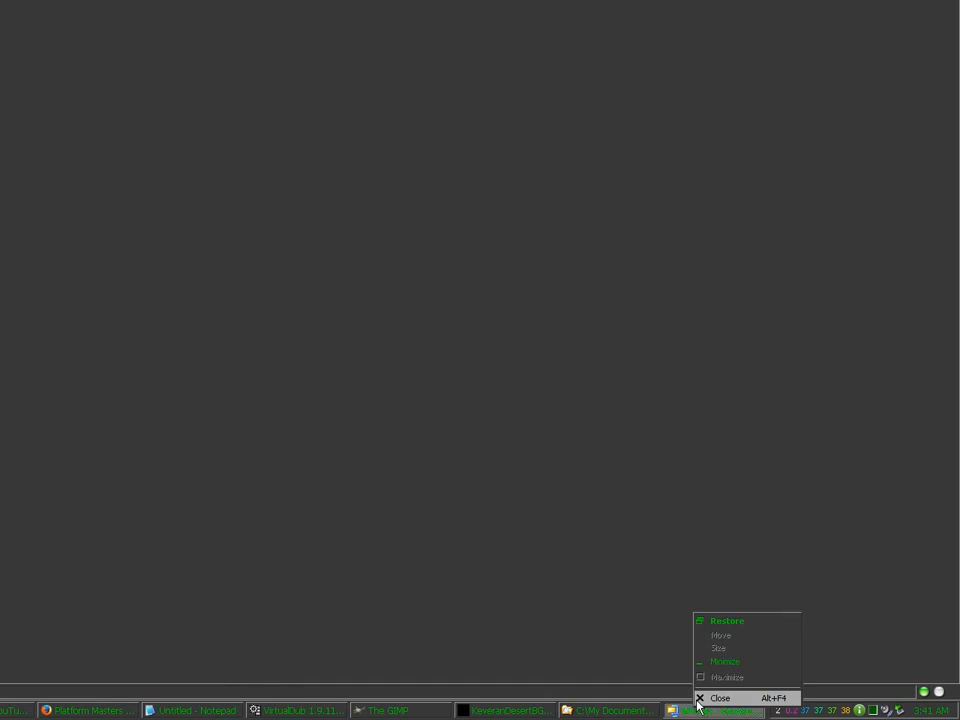
click(701, 697)
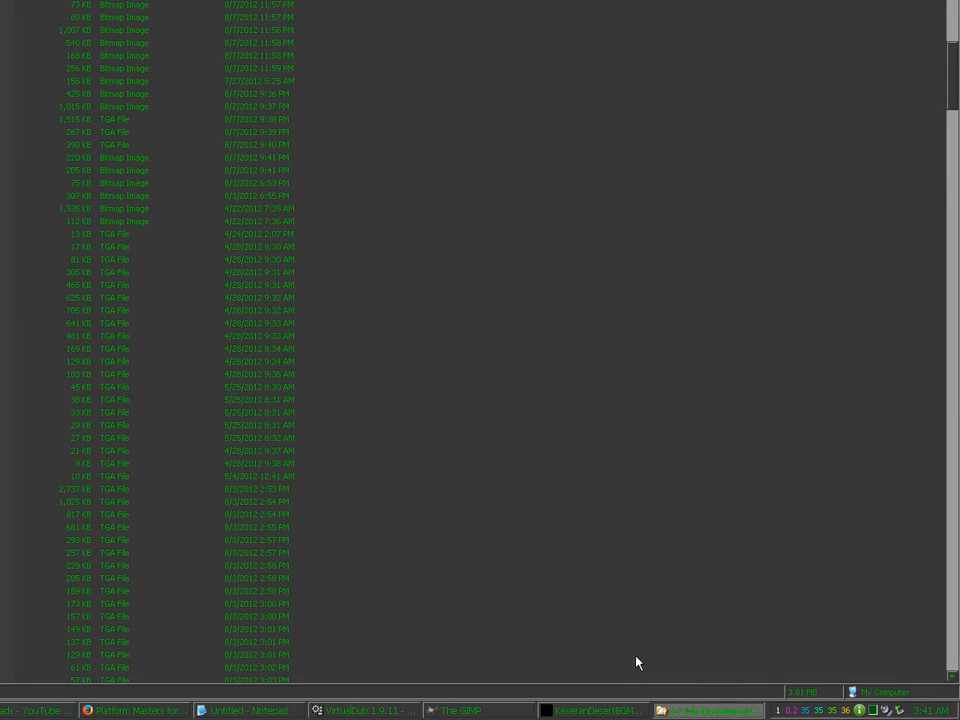
click(23, 335)
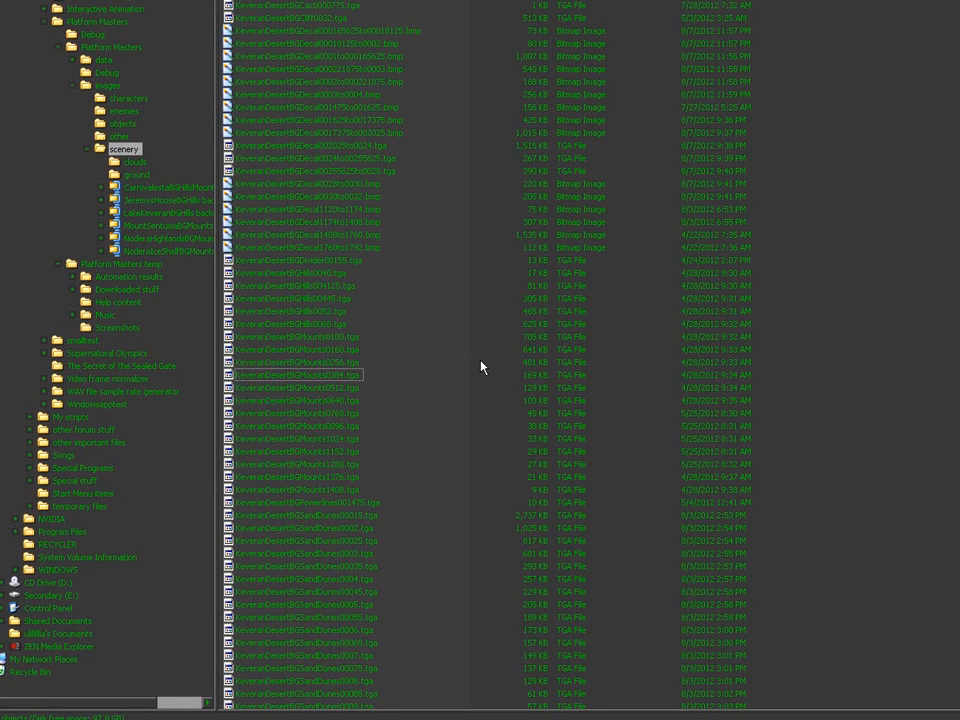
key(ctrl+v)
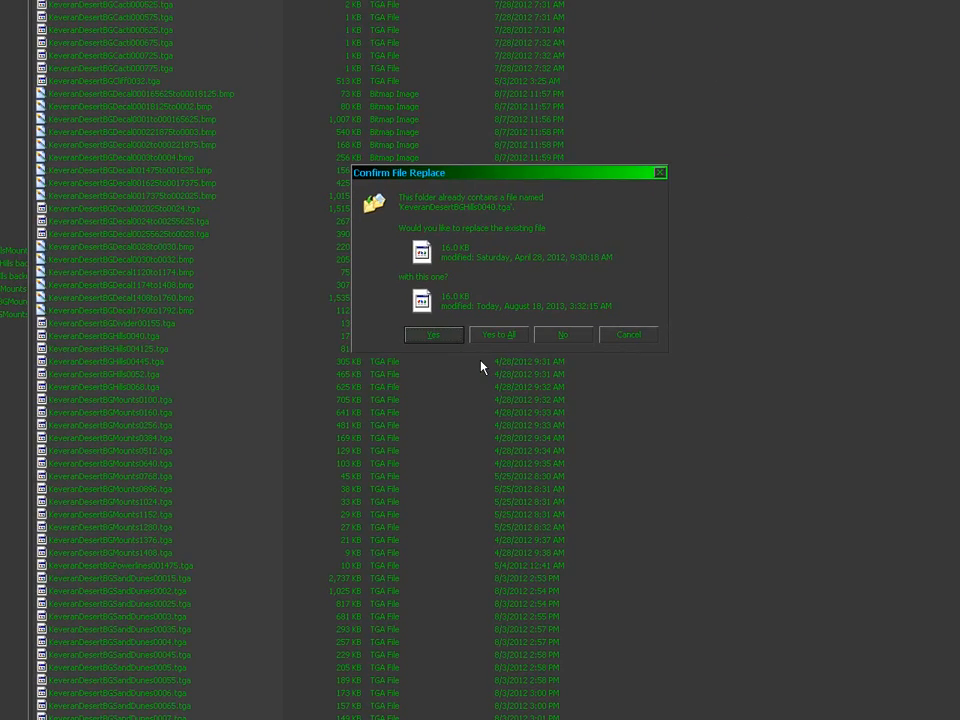
Step: Replace all older hills and mountain TGAs with the new versions, then open Lighting shapes
click(487, 338)
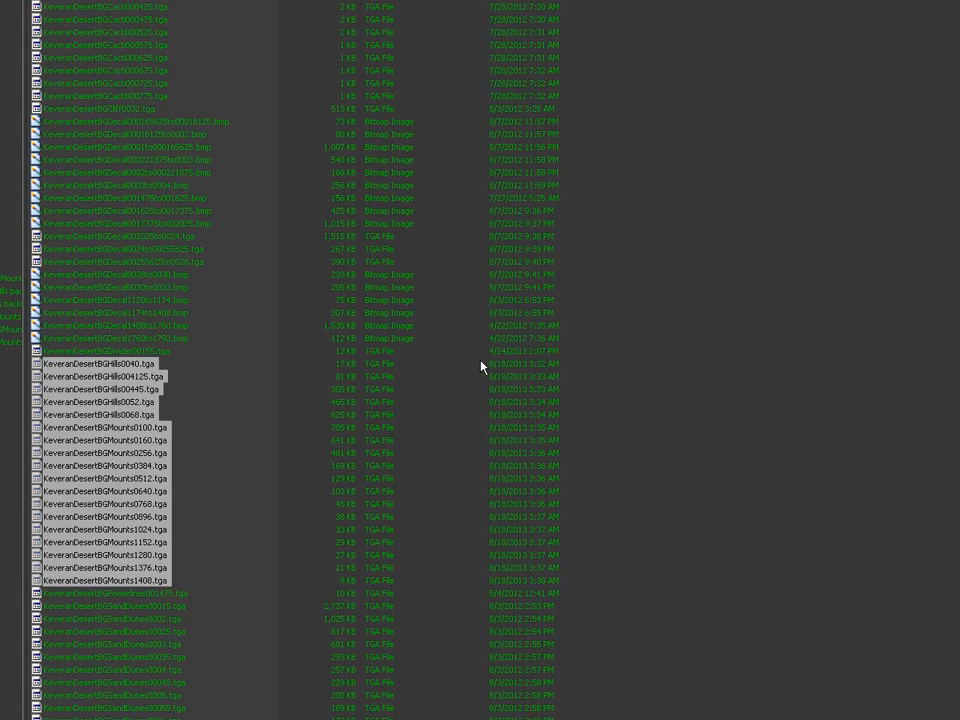
click(480, 367)
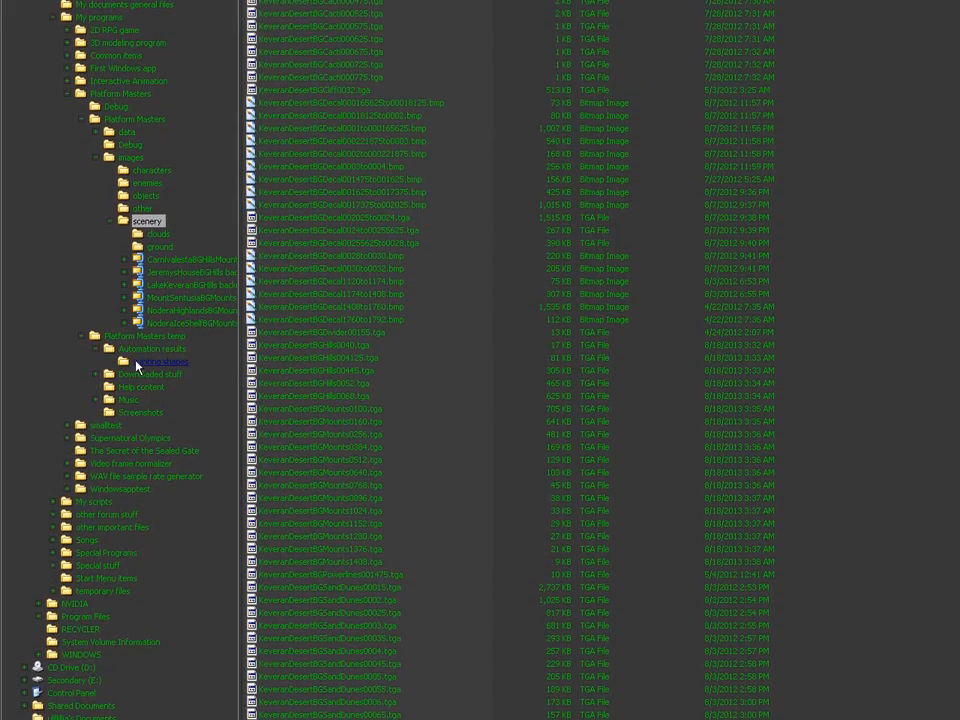
click(136, 362)
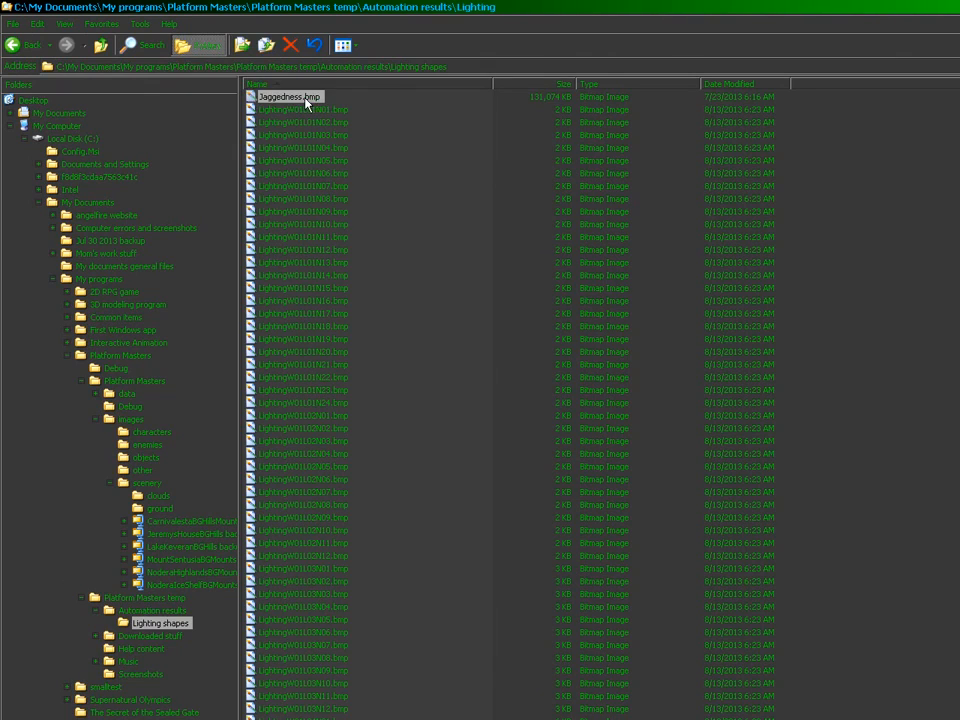
double_click(305, 98)
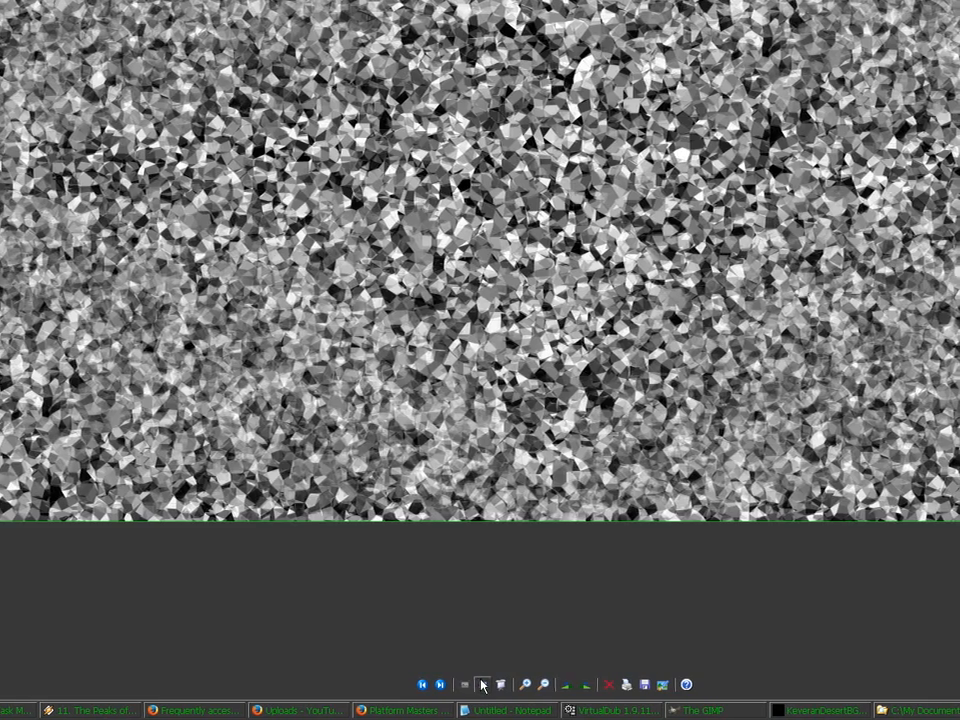
click(481, 687)
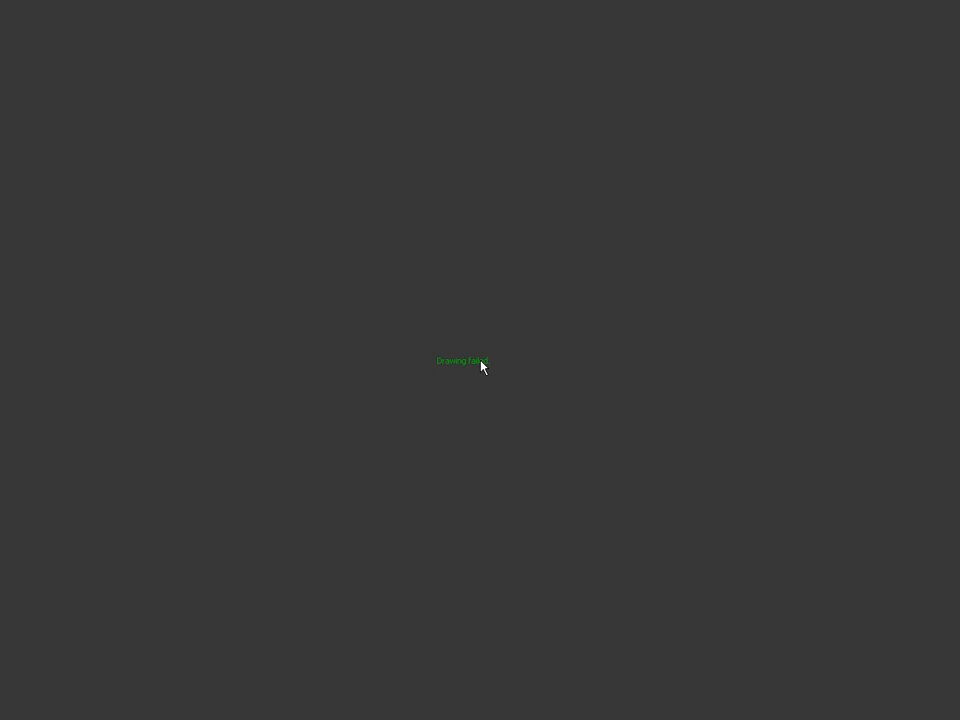
click(954, 11)
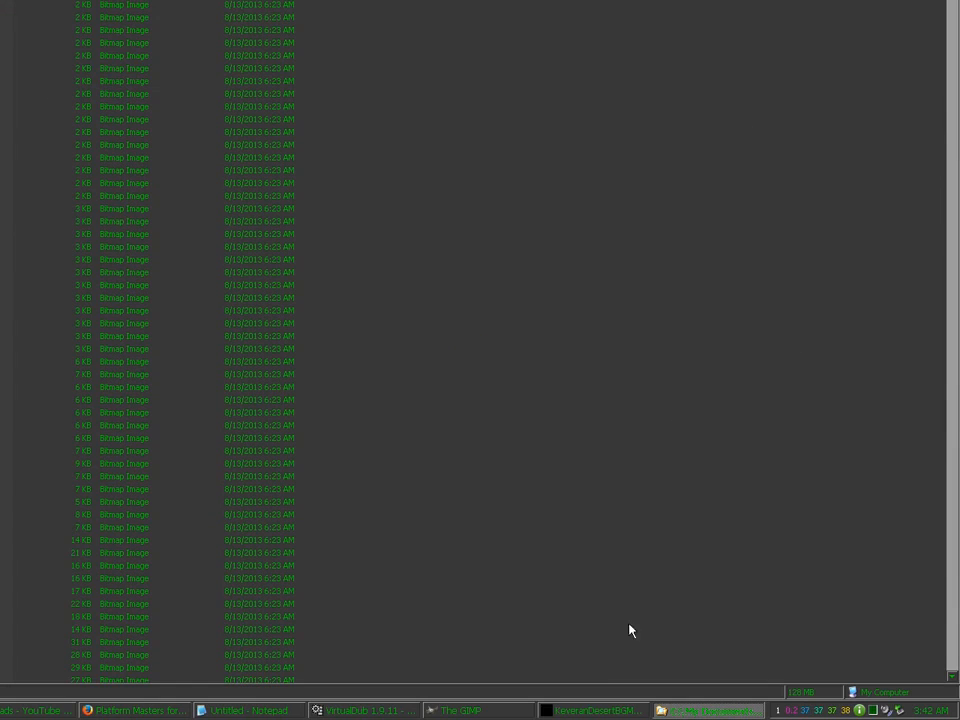
Step: Close the current GIMP image and open Jaggedness.bmp
click(574, 711)
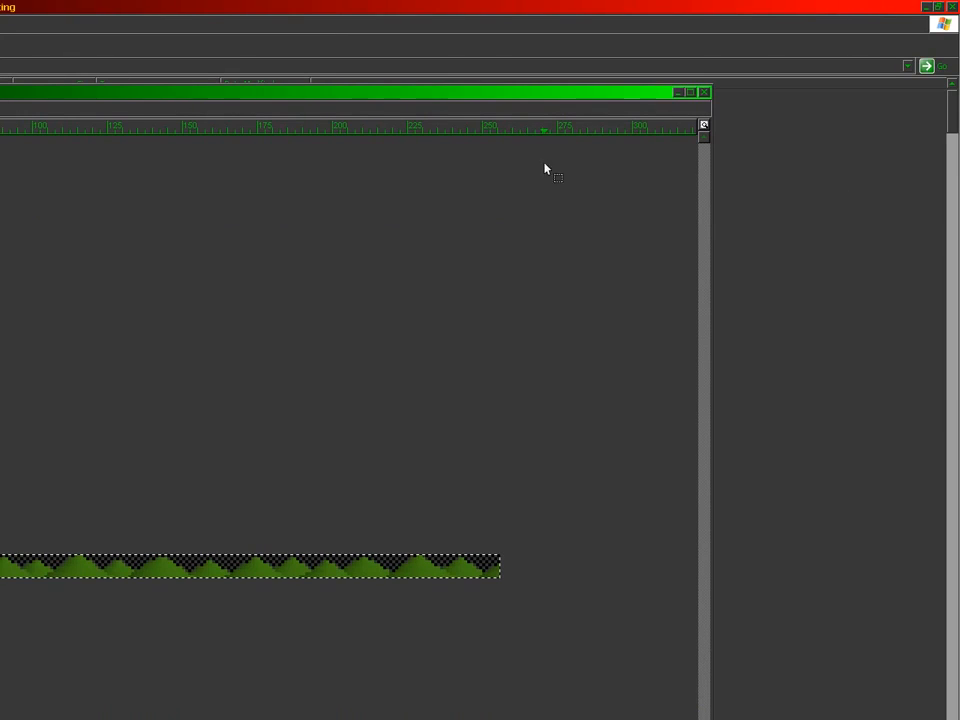
click(704, 92)
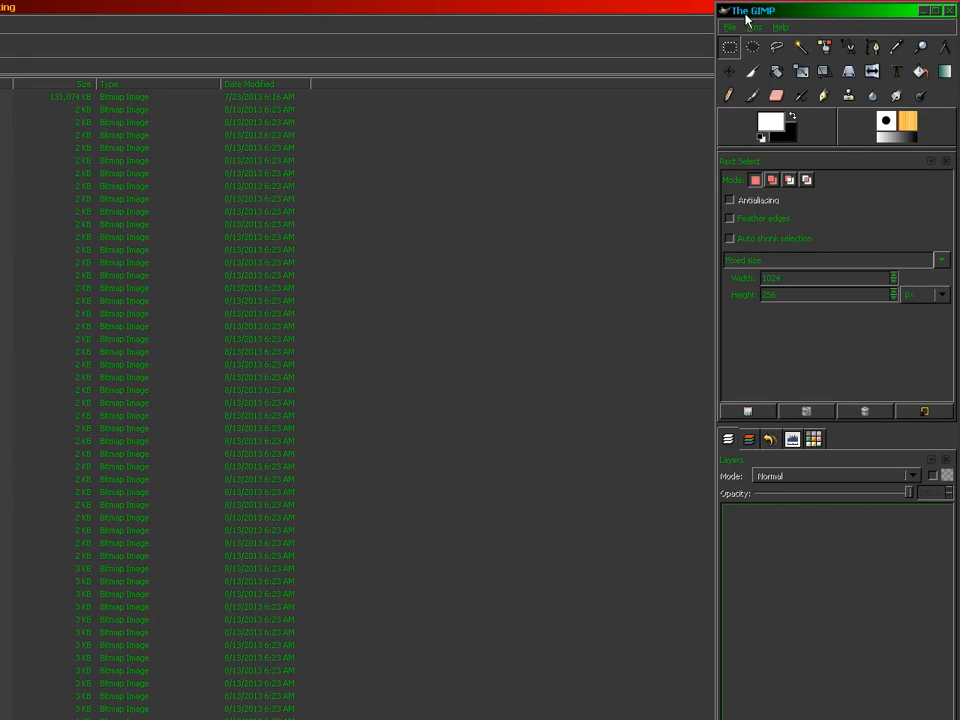
click(730, 27)
click(736, 67)
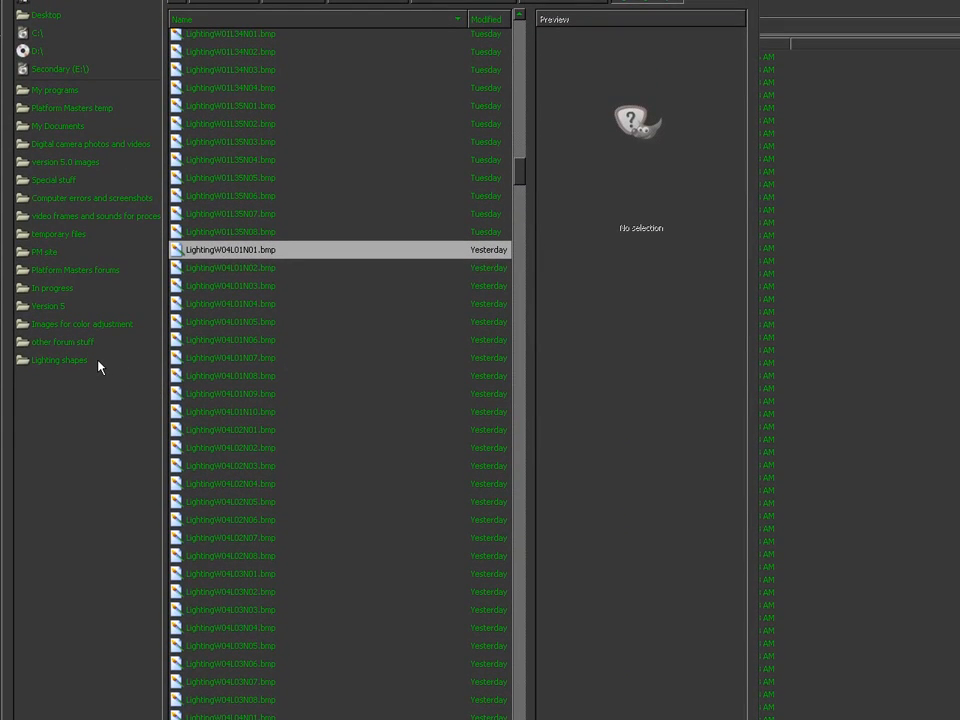
drag(519, 172, 525, 32)
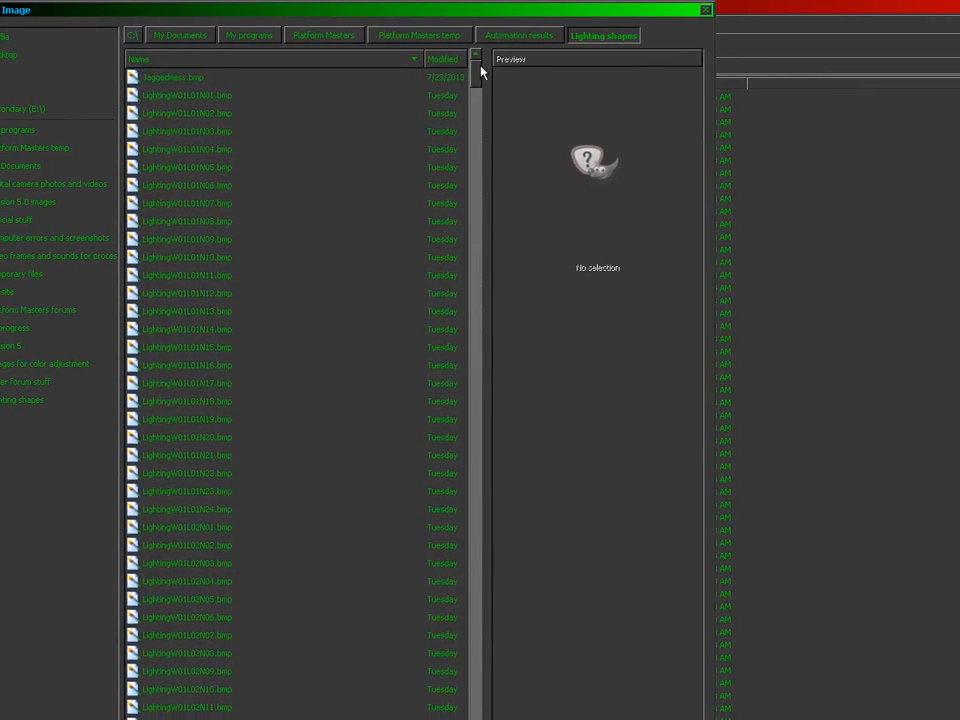
click(188, 78)
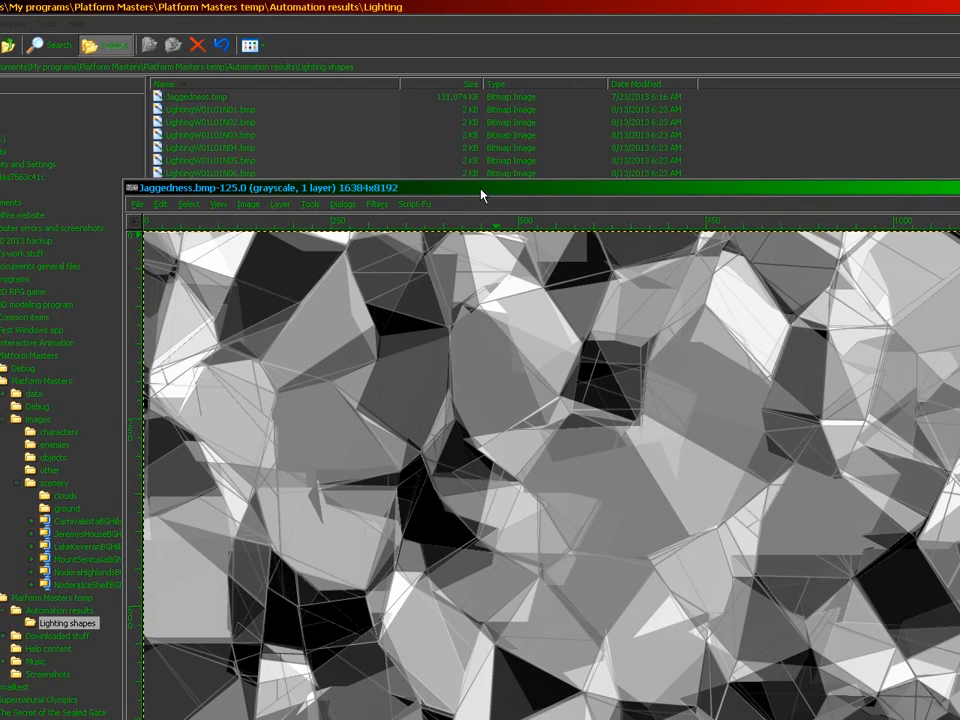
Step: Move the image window up-left, zoom out to see the whole texture, then zoom back in and scroll left
drag(403, 188, 234, 125)
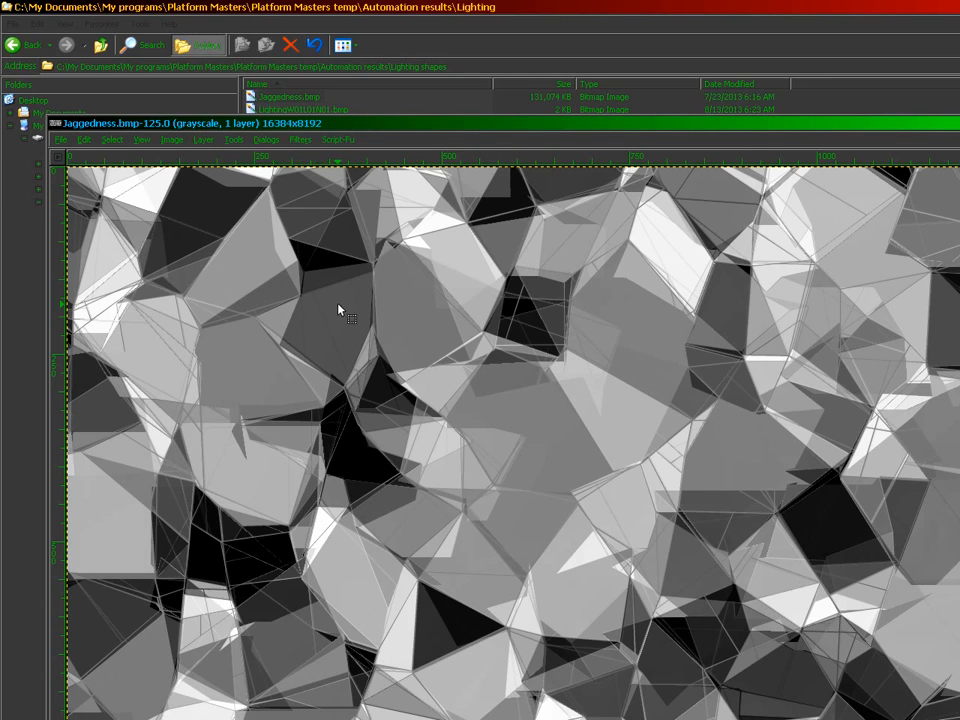
scroll(416, 486, down, 2)
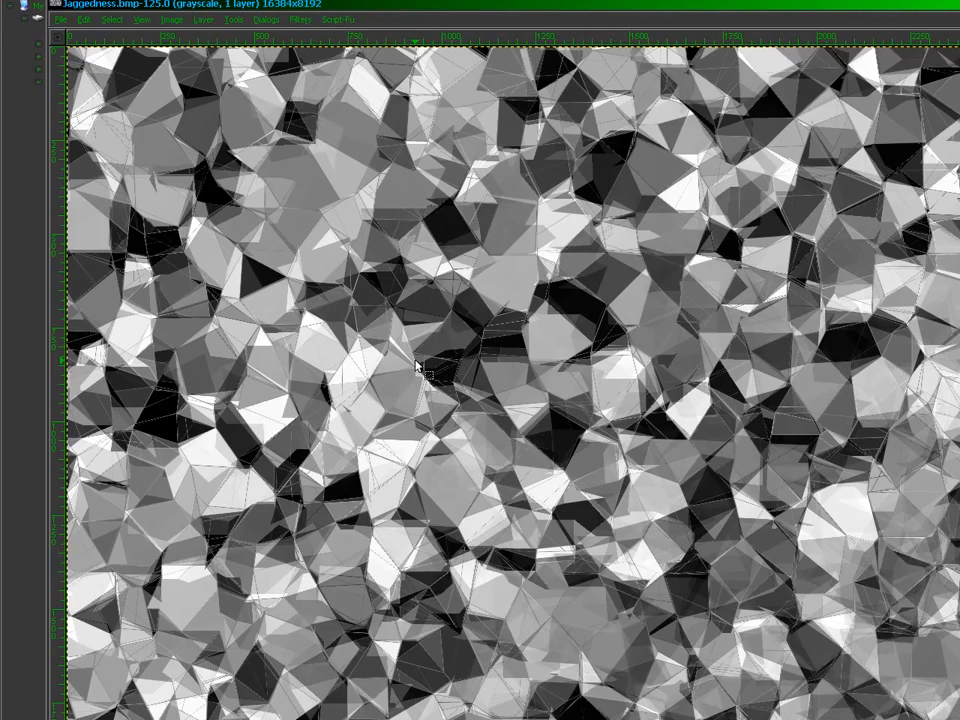
scroll(418, 366, down, 2)
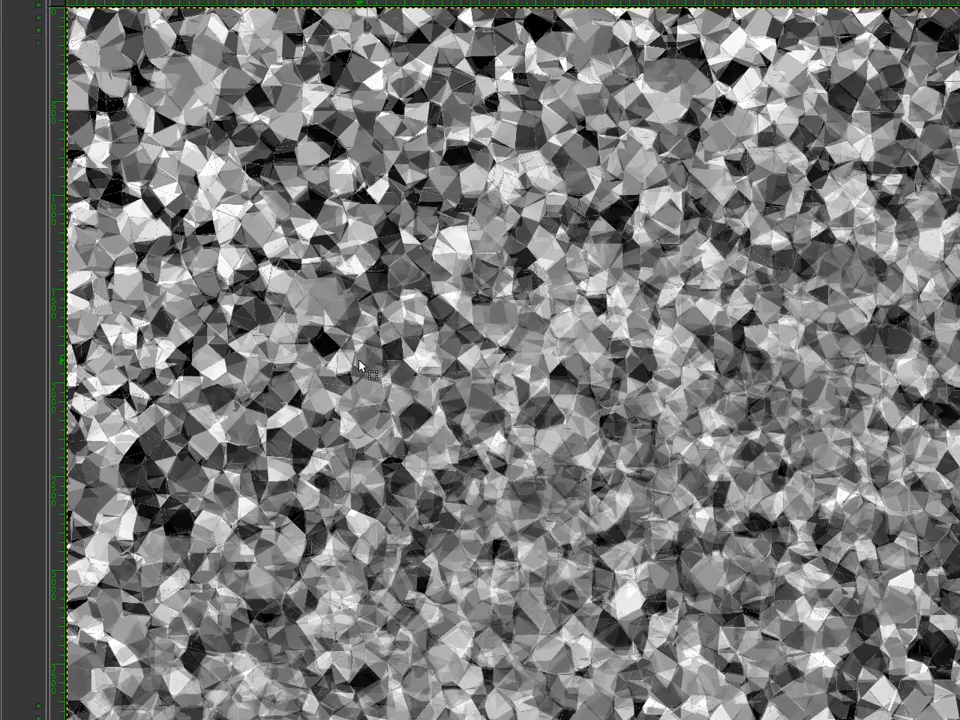
scroll(359, 366, up, 3)
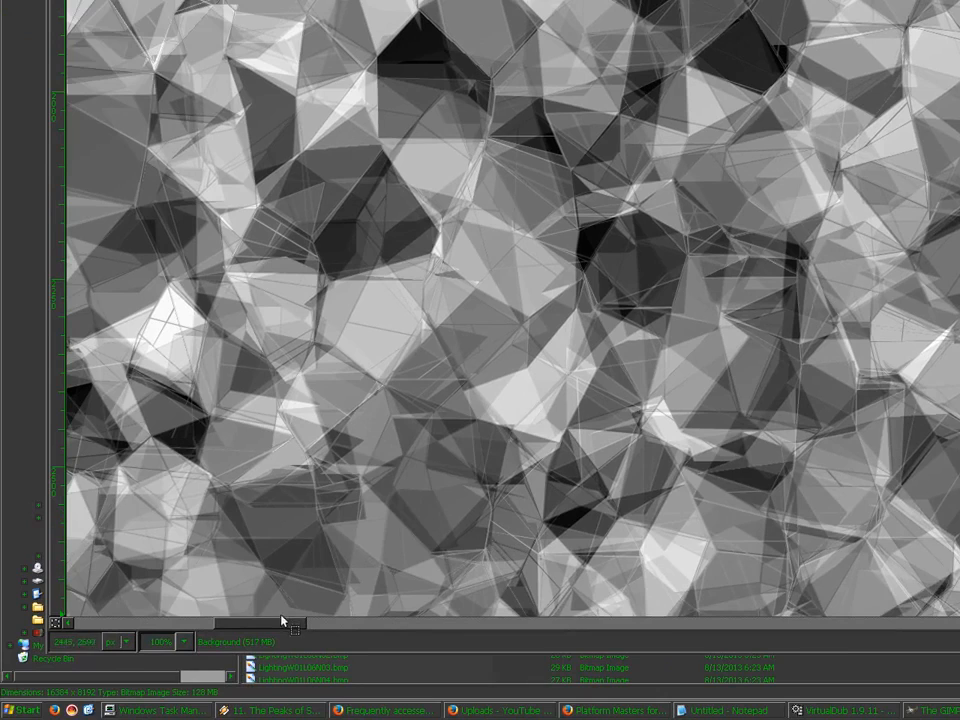
drag(280, 620, 103, 606)
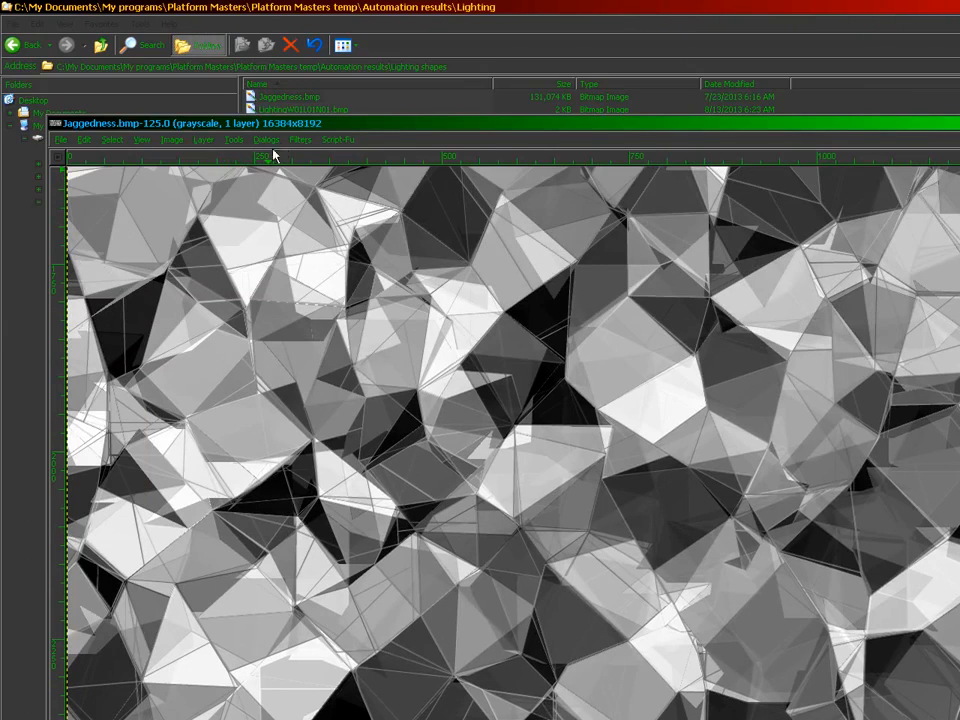
Step: In the Mosaic filter, set tile height 1.0 and tile size 100.0, disable color averaging, enable FG/BG lighting
click(298, 140)
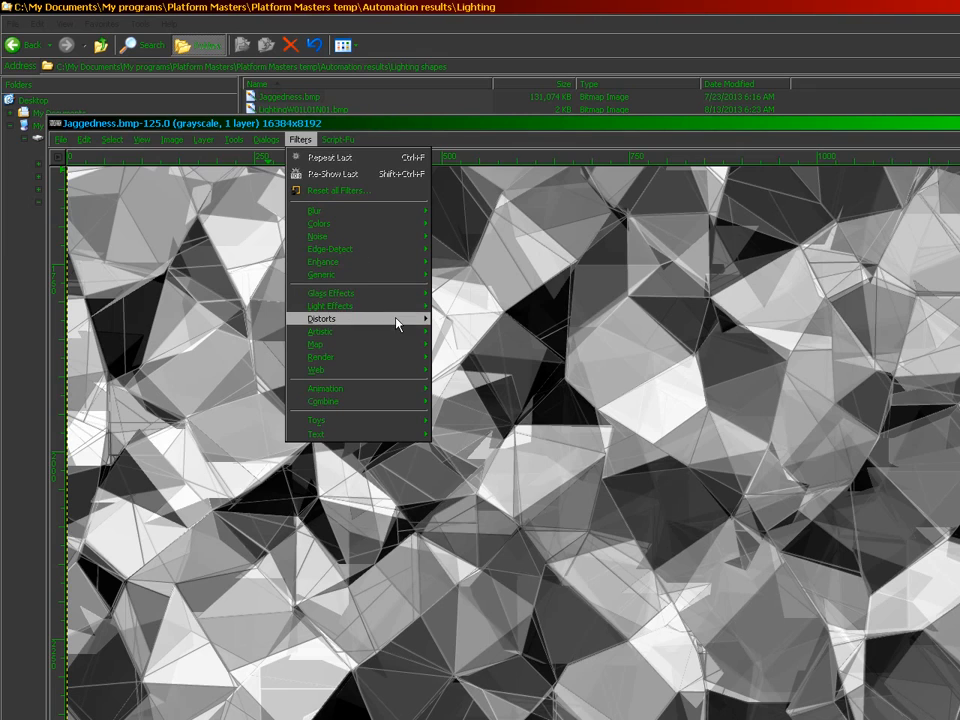
mouse_move(396, 321)
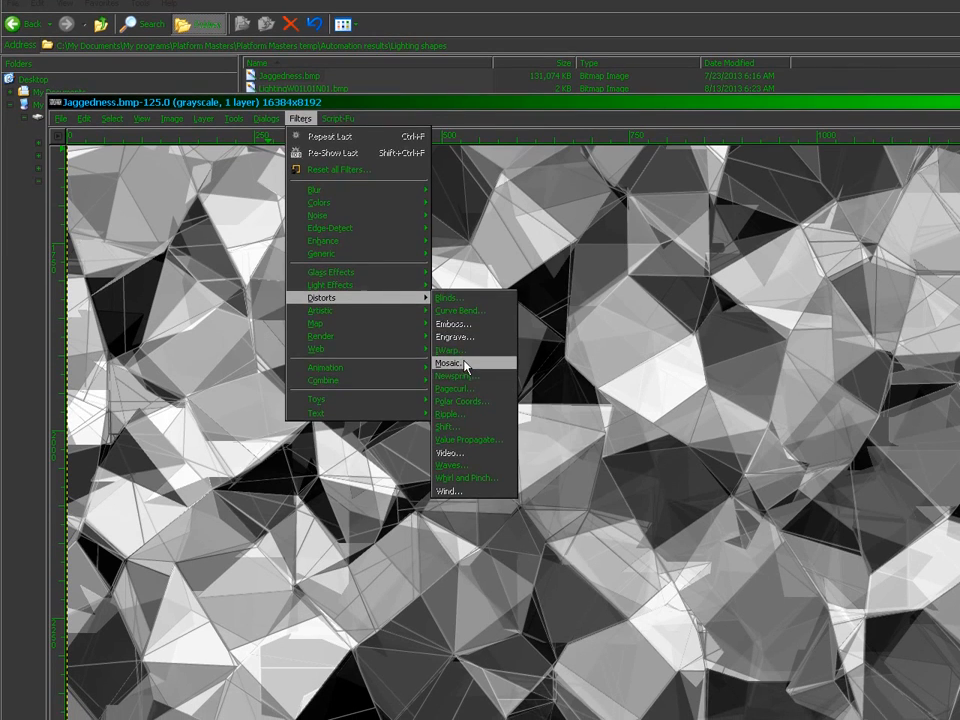
click(465, 364)
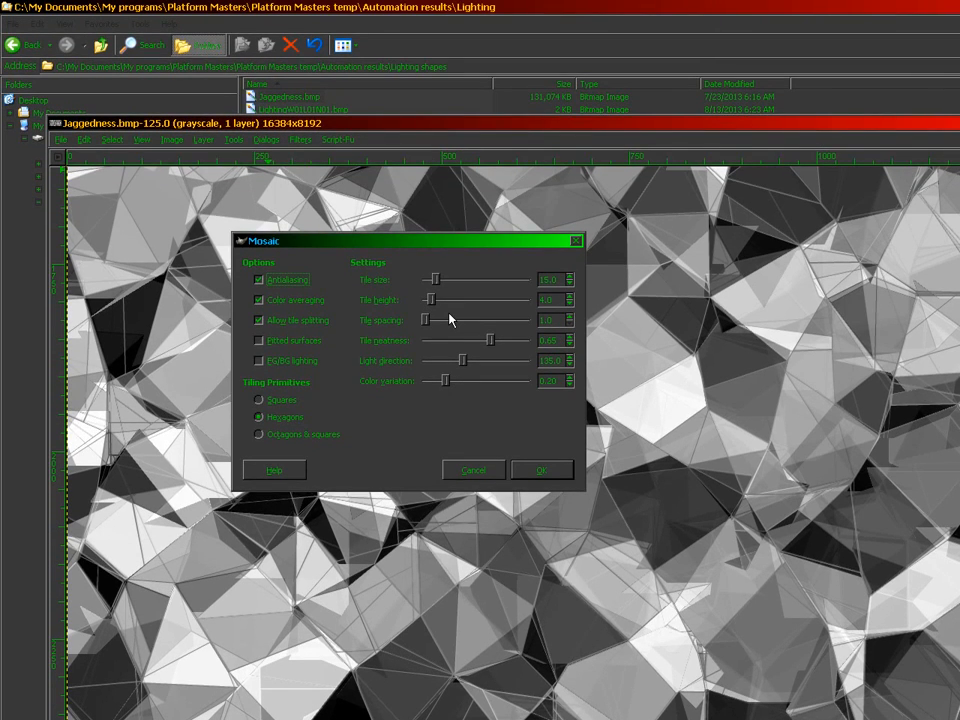
drag(430, 299, 413, 322)
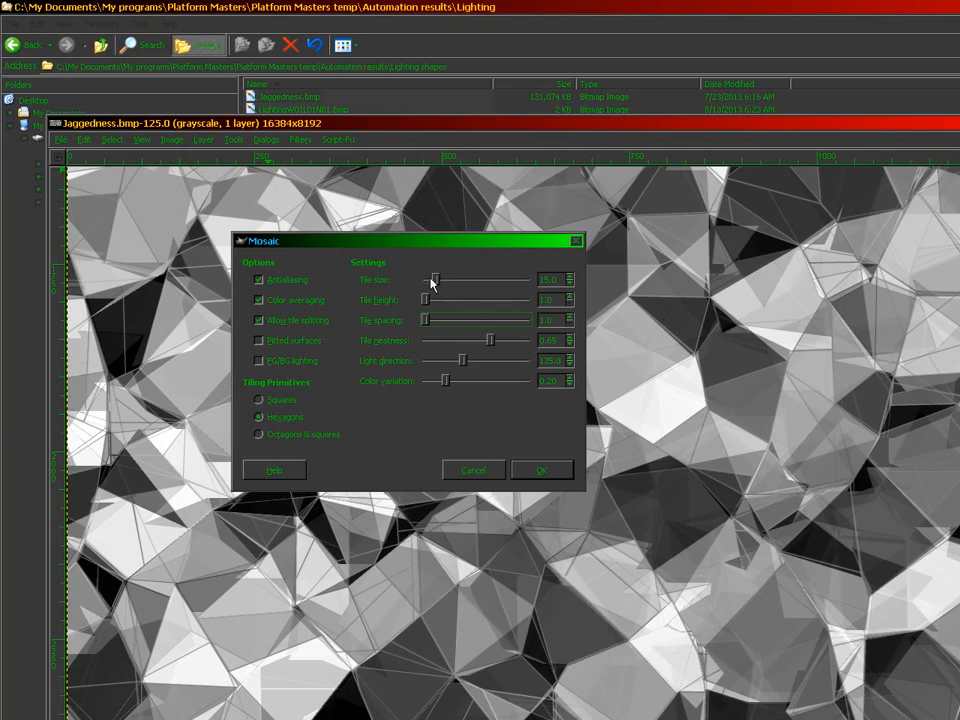
drag(361, 279, 460, 277)
click(259, 301)
click(259, 360)
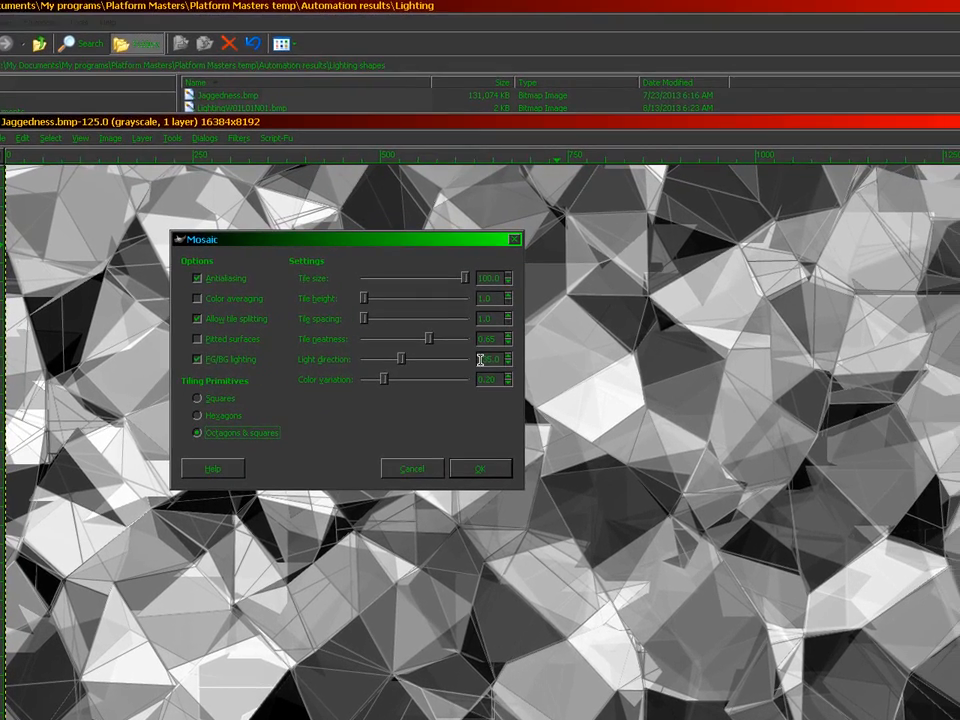
Step: Set light direction 45, color variation about 0.5, neatness 0.00, then cancel Mosaic and close the image
double_click(545, 289)
text(45)
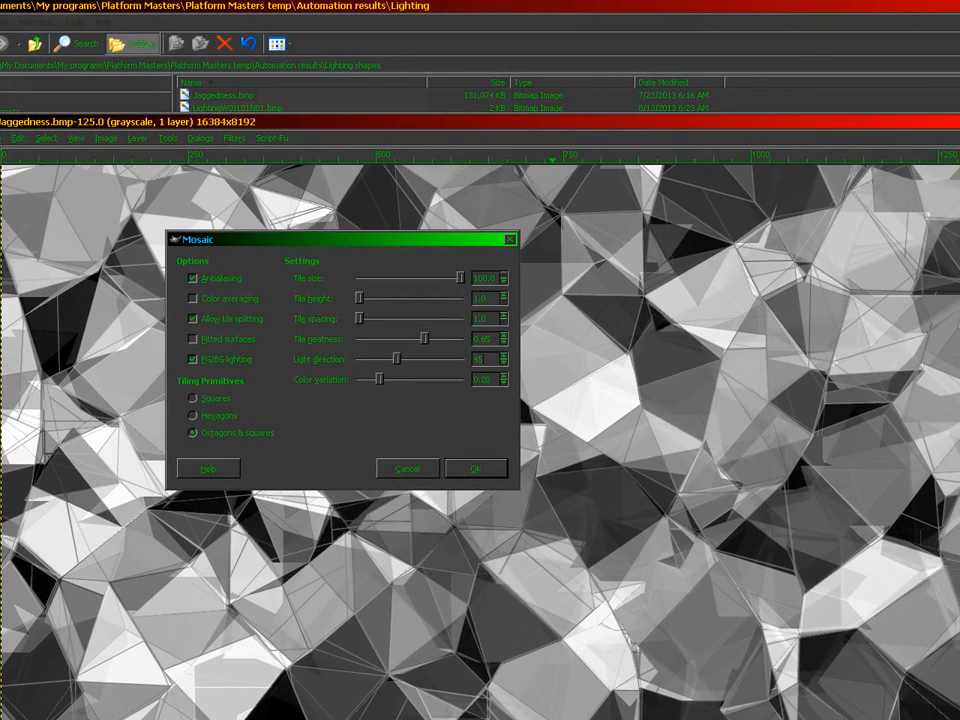
key(Tab)
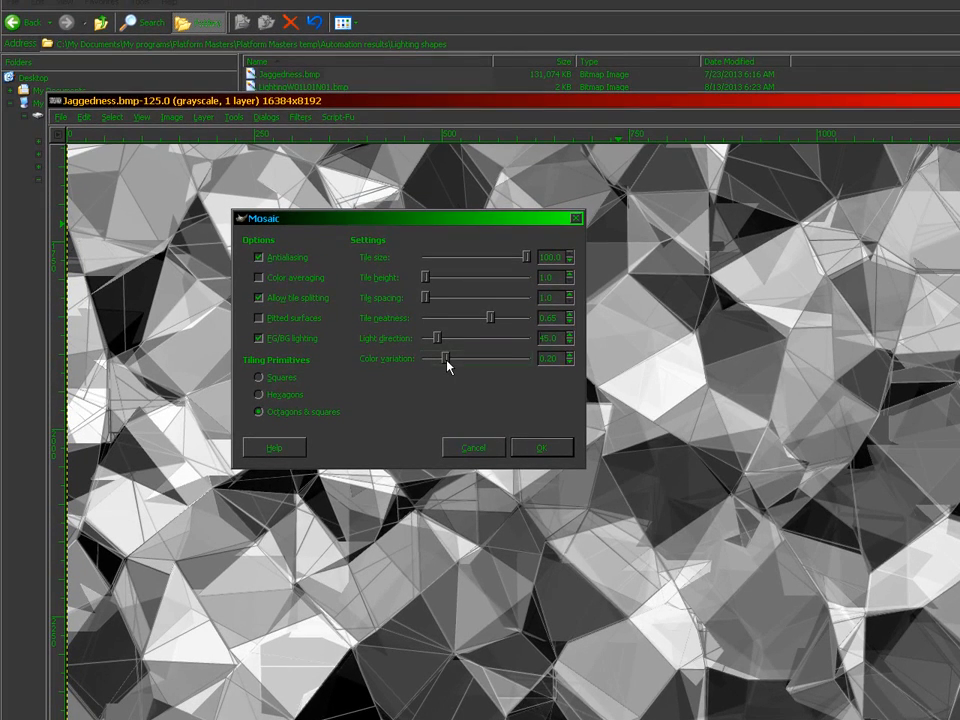
drag(448, 366, 476, 360)
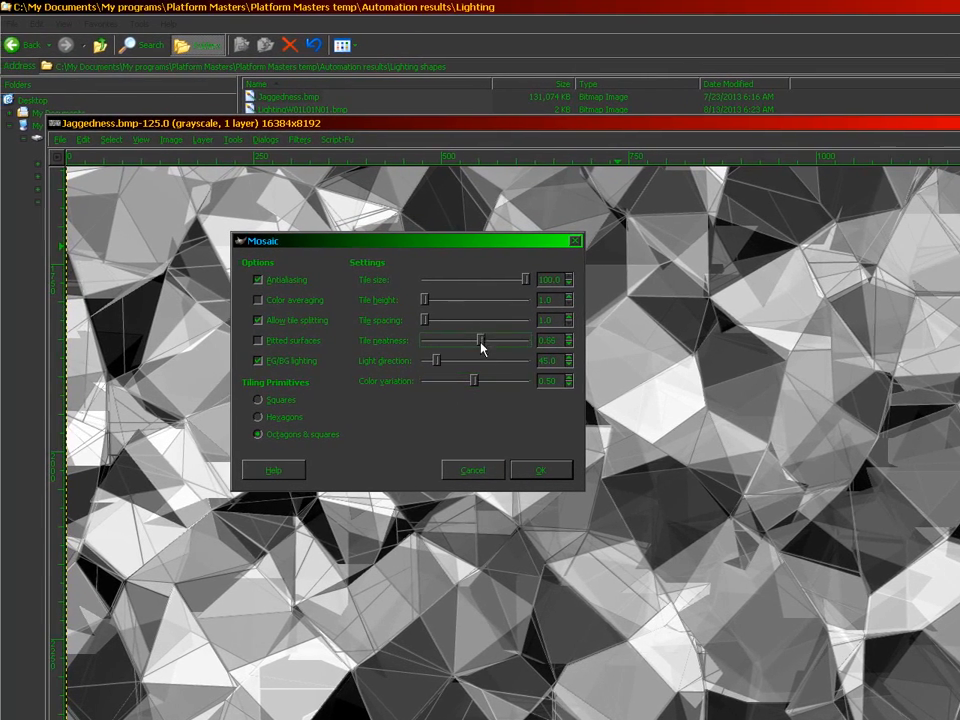
drag(488, 322, 422, 334)
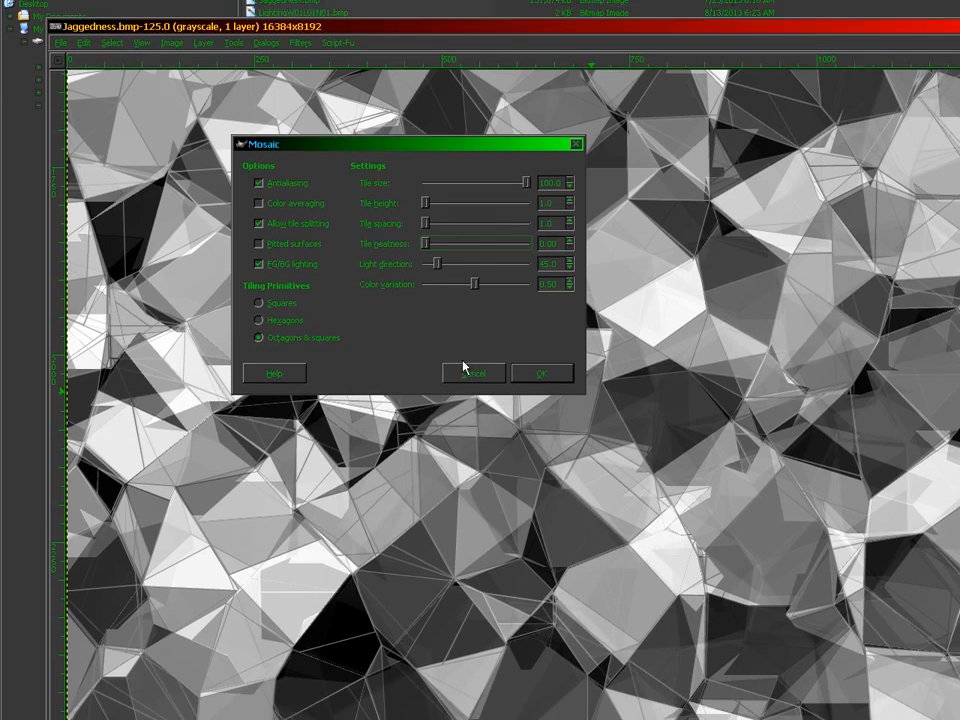
click(467, 400)
click(673, 122)
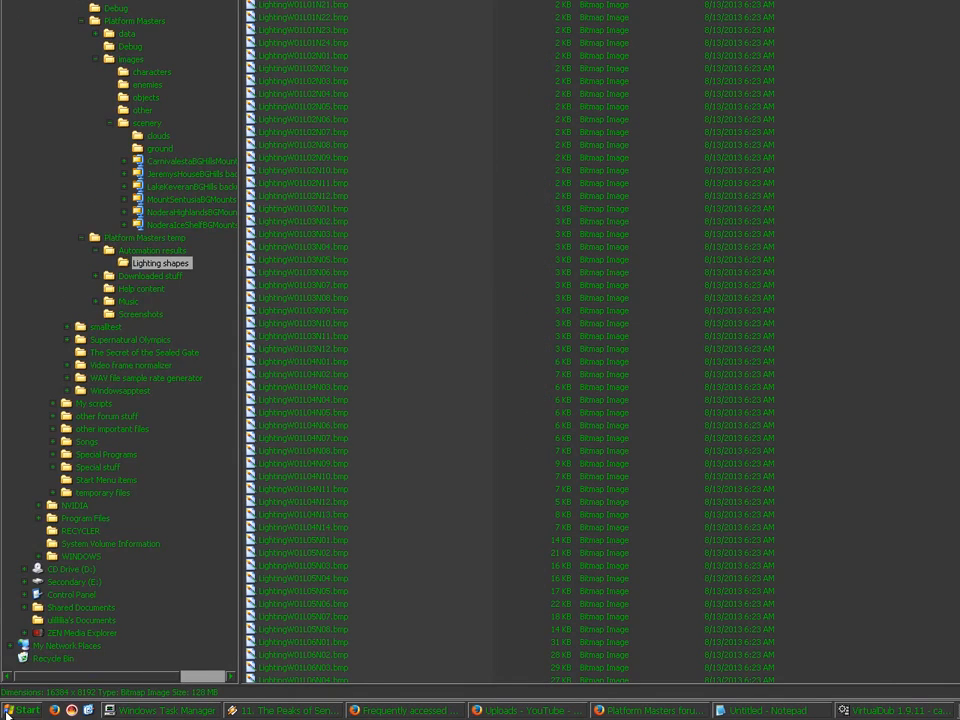
Step: Launch Visual C++ 2008 Express from the Start menu and open the recent Platform Masters project
click(18, 710)
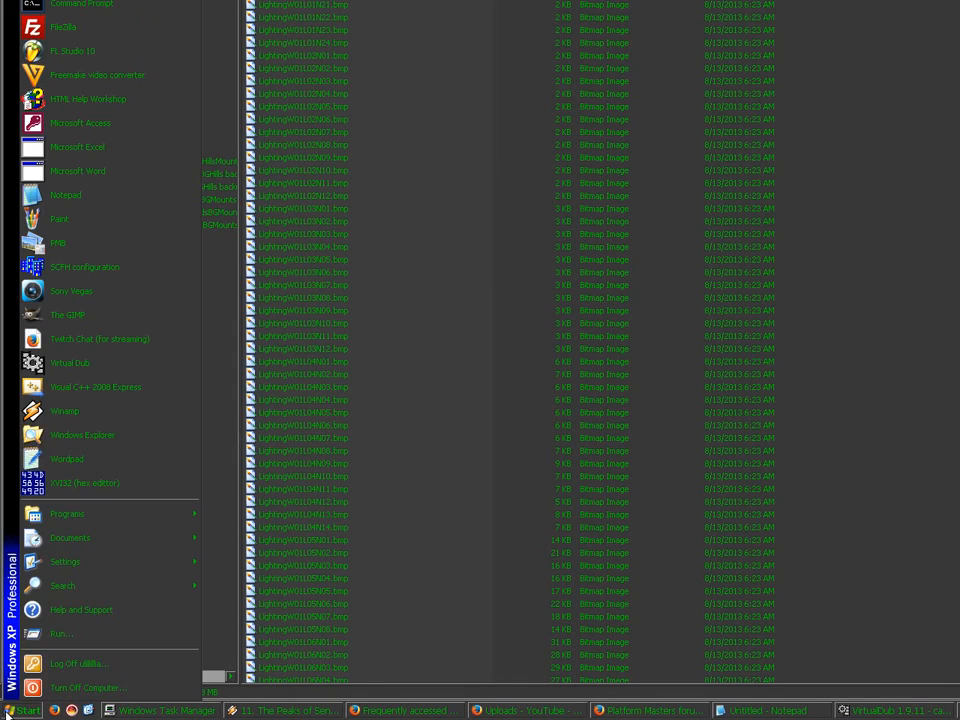
click(97, 388)
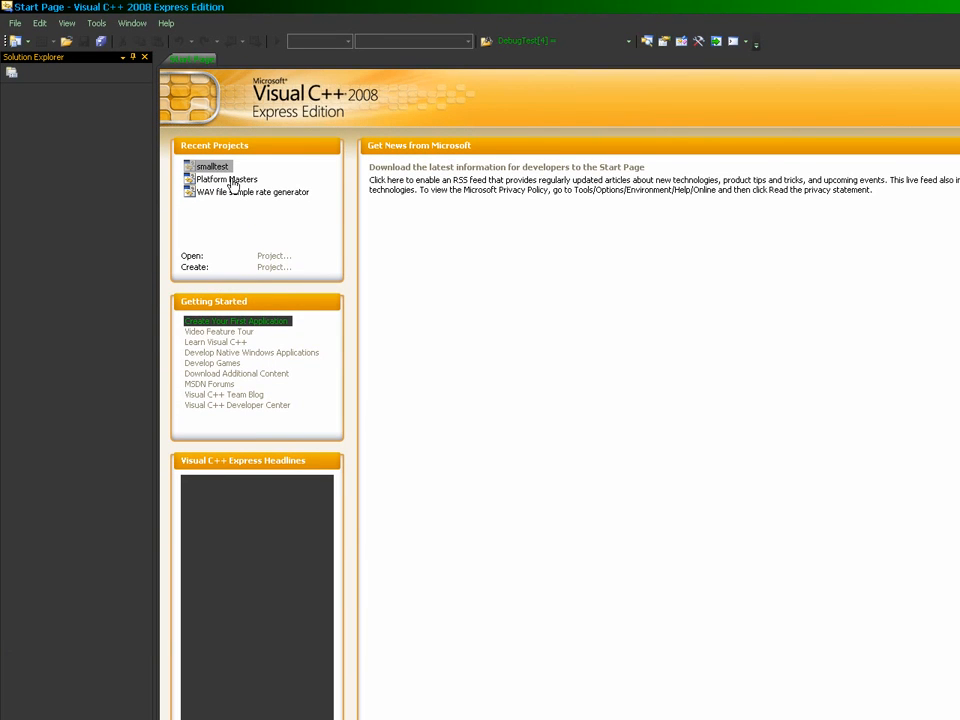
click(232, 180)
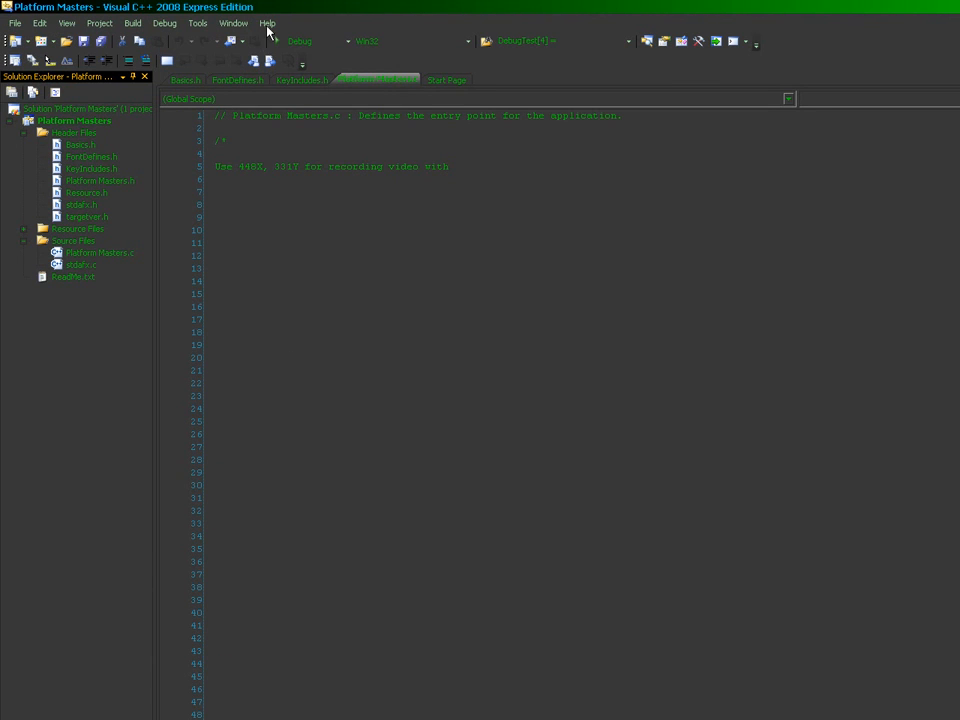
Step: Start Platform Masters in debug mode and move the character off START
click(276, 44)
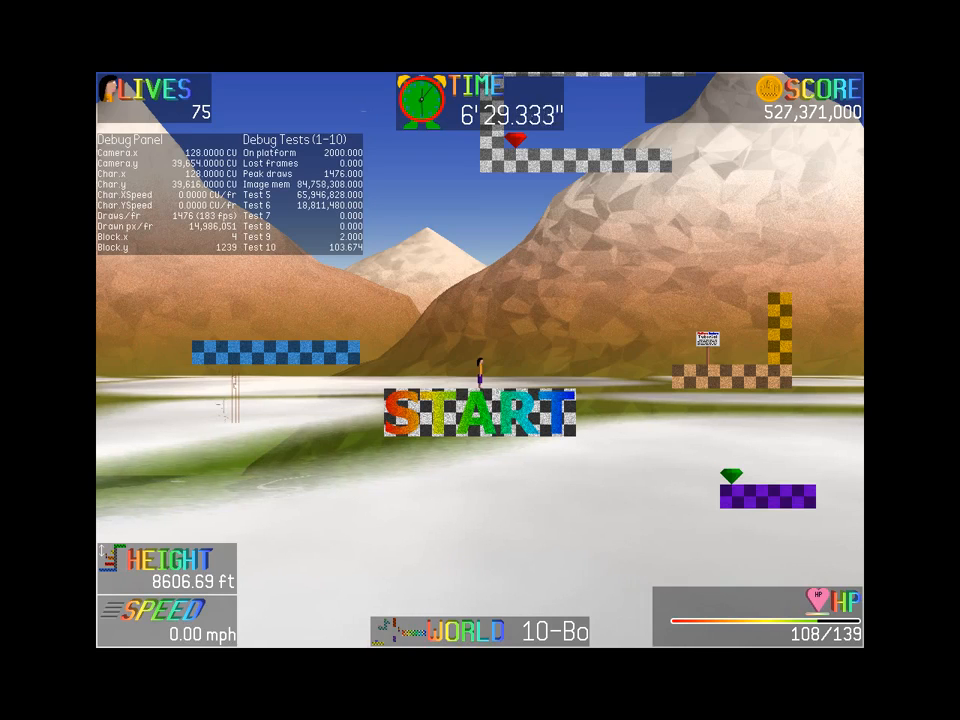
key(Right)
key(space)
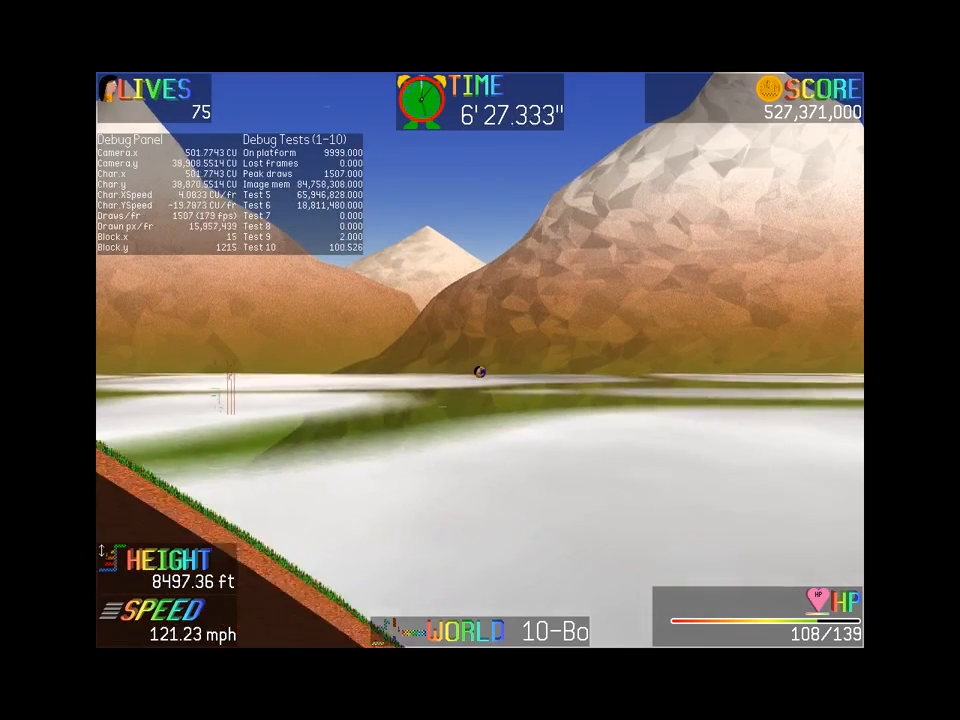
Step: Change the world to Keveran Desert via the debug menu and stop the character on the START platform
key(F1)
key(Return)
key(Down)
key(Down)
key(Down)
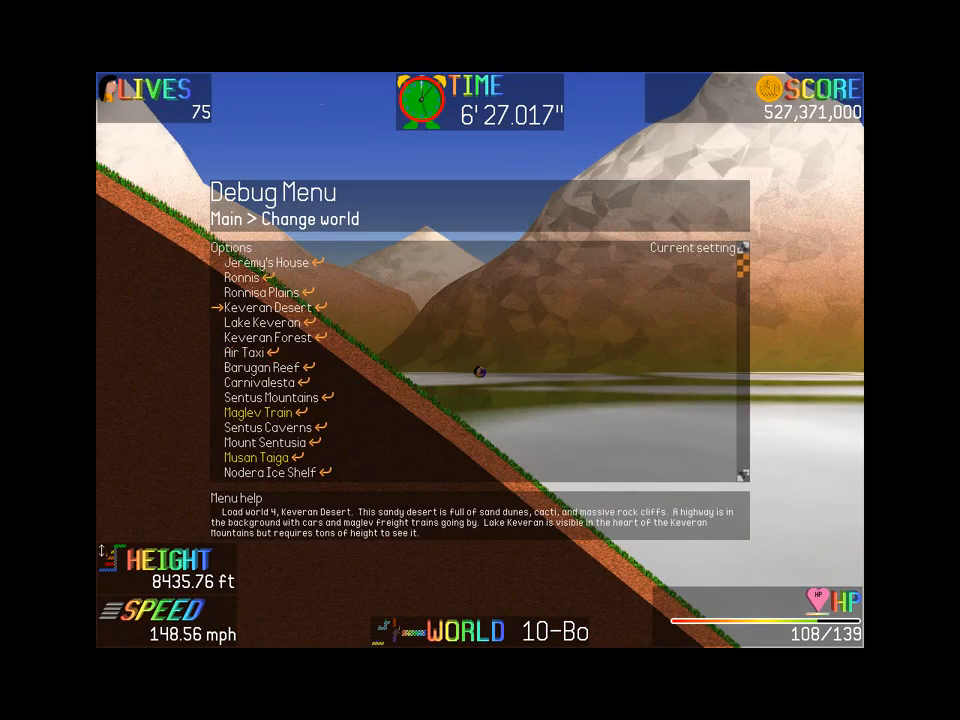
key(Return)
key(Up)
key(Return)
key(Left)
key(Right)
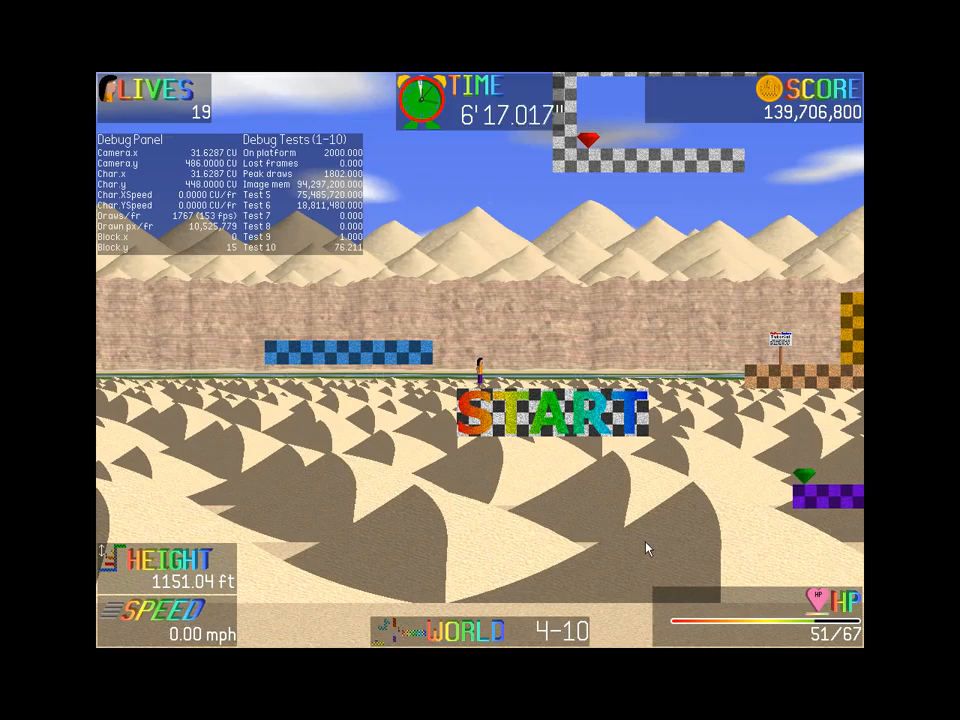
Step: Ride the blue platform upward, launch off it high into the sky and curl into a ball
key(Left)
key(Up)
key(Down)
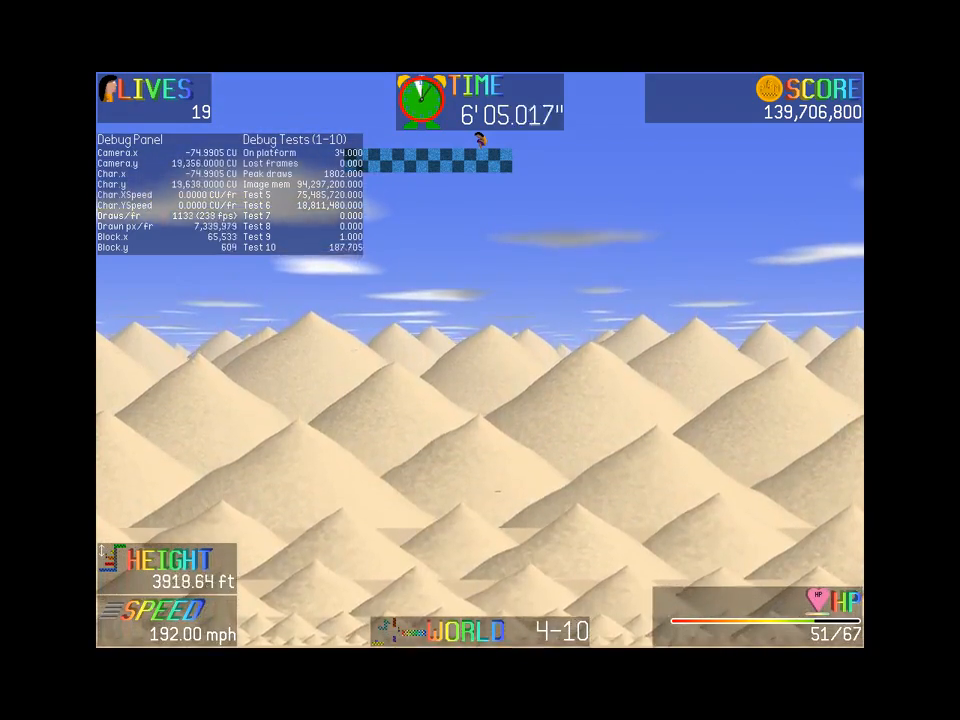
key(space)
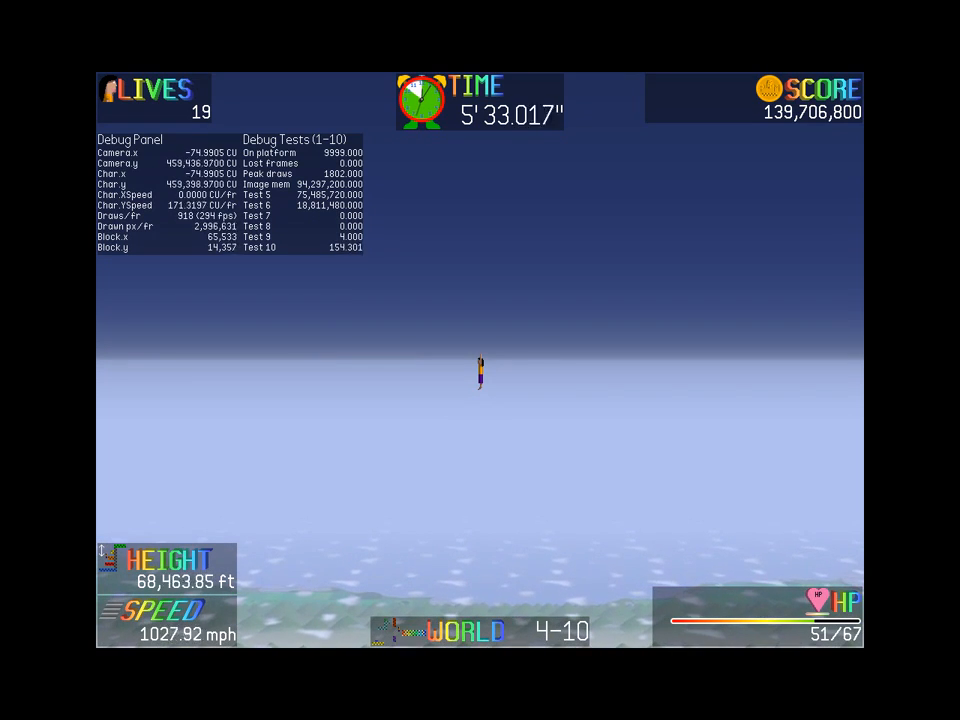
key(Down)
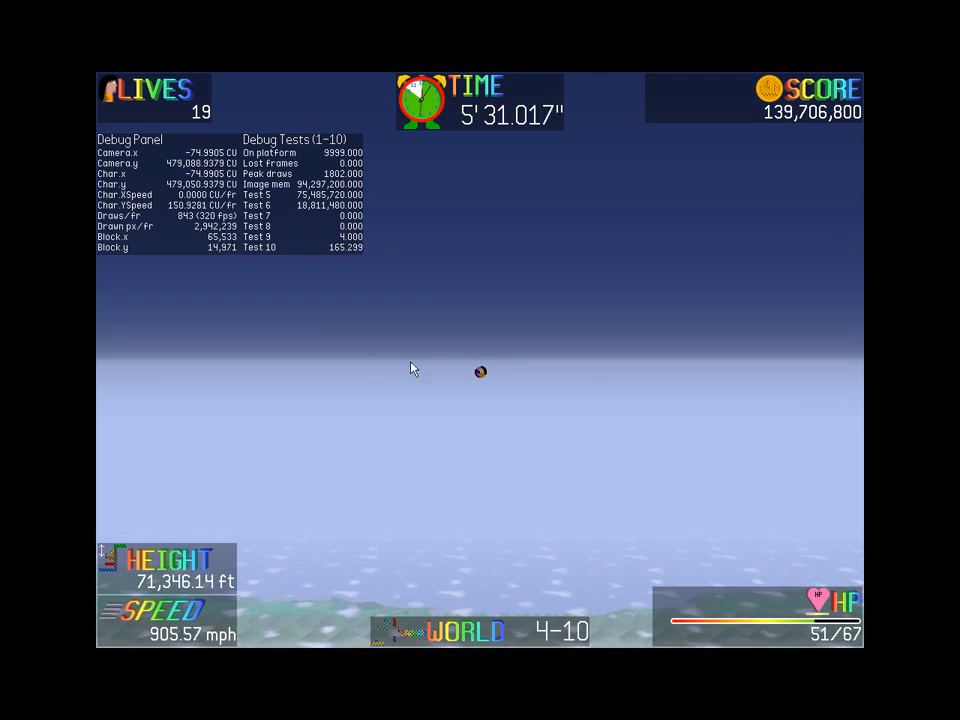